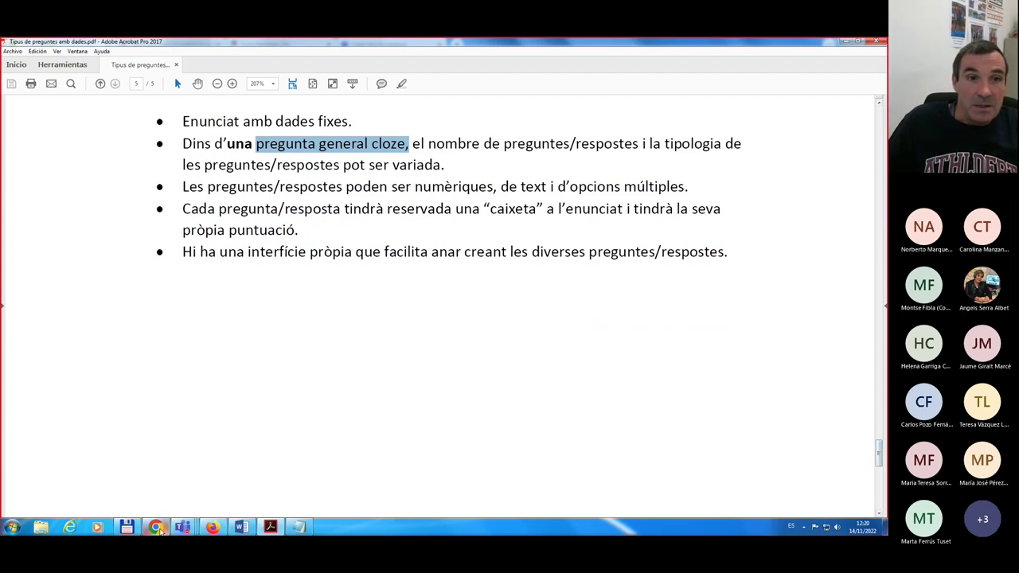
- Switch to Chrome and open the question bank of the course Estadística Aplicada a la Nutrición through its full course administration
left_click(157, 528)
left_click(170, 49)
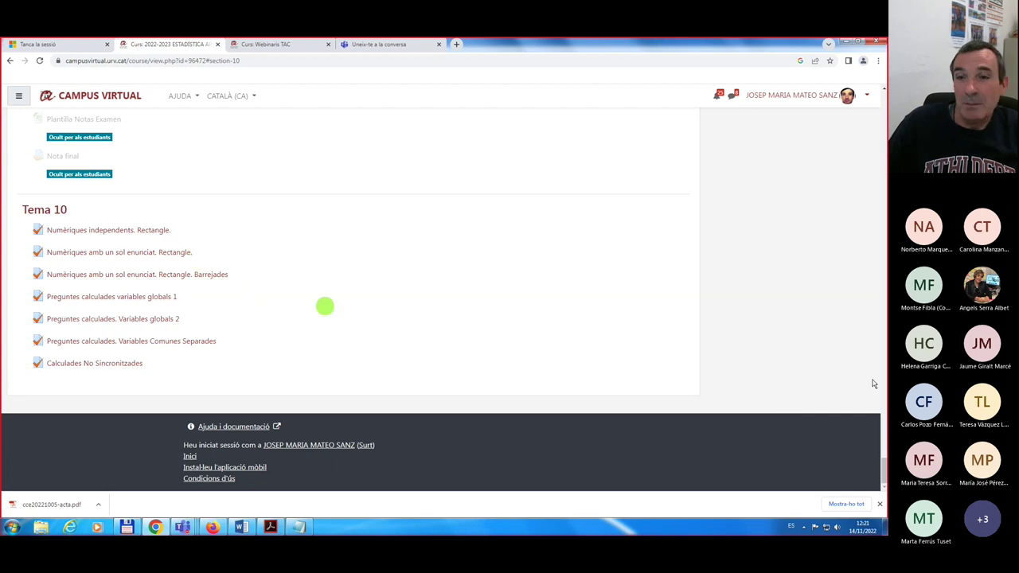
left_click_drag(884, 471, 879, 89)
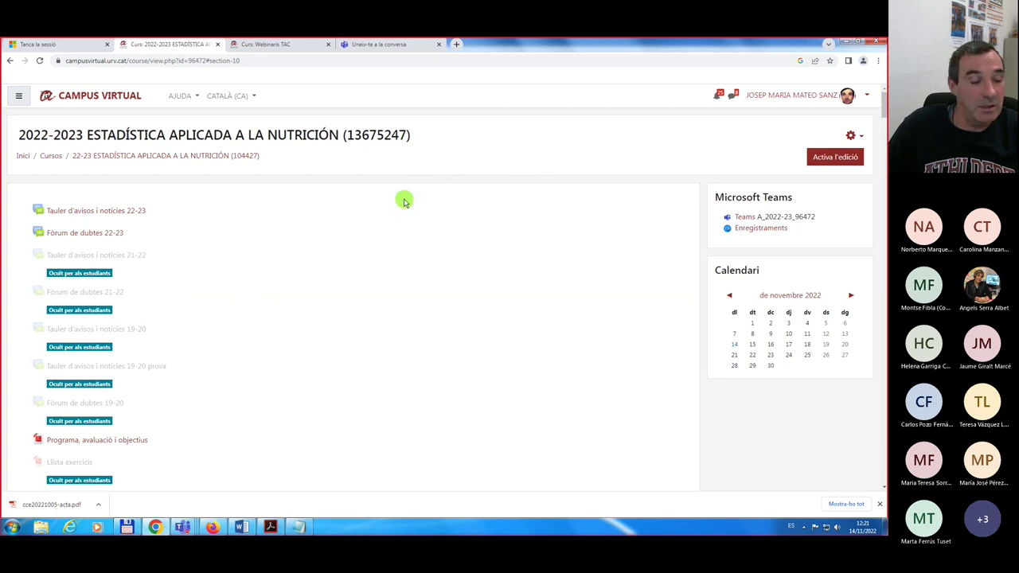
left_click(863, 139)
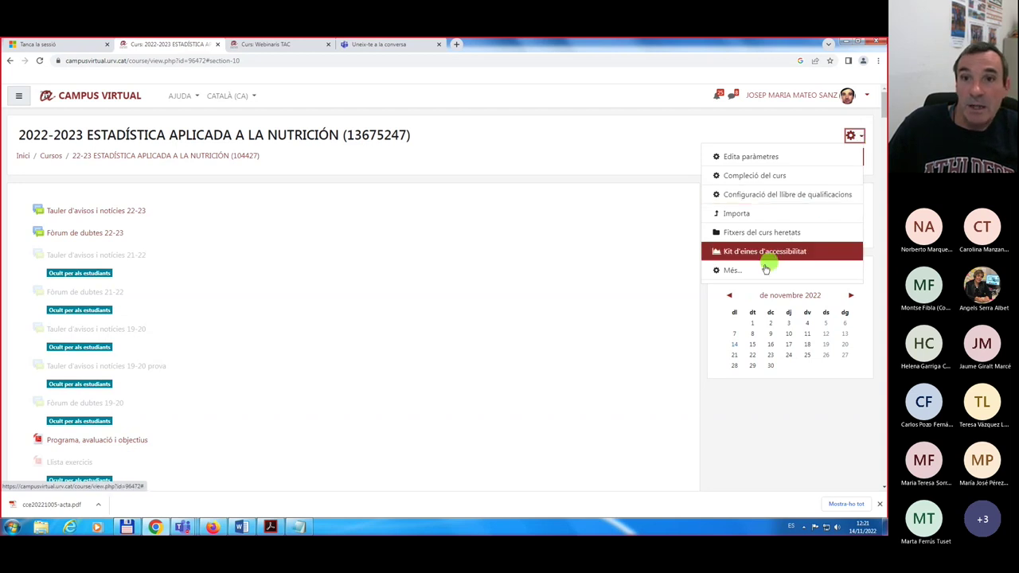
left_click(733, 272)
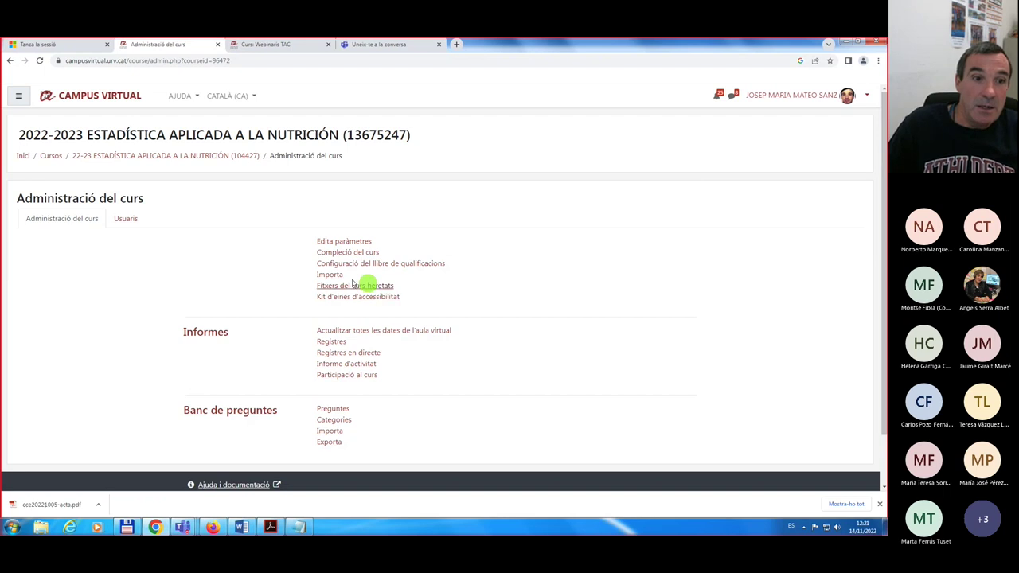
left_click(341, 412)
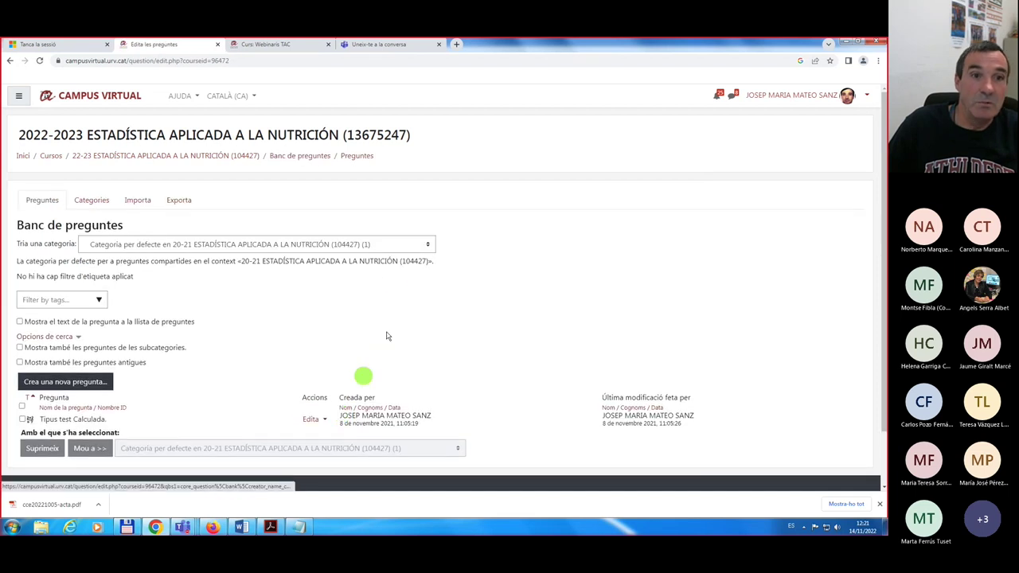
- Choose the question category Crea Preguntes Webinari and start a new question of type Numèrica in it
left_click(429, 245)
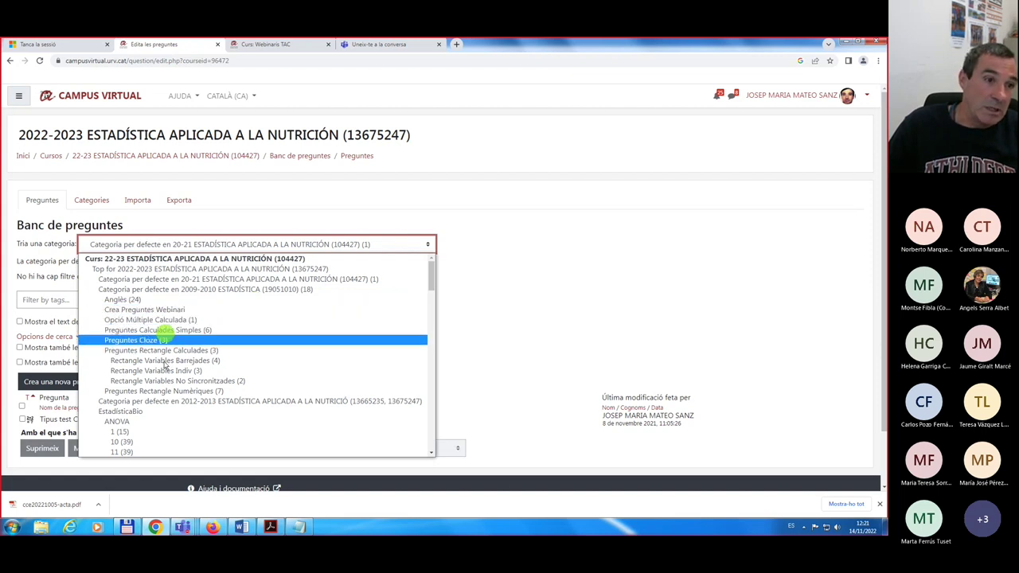
left_click(169, 310)
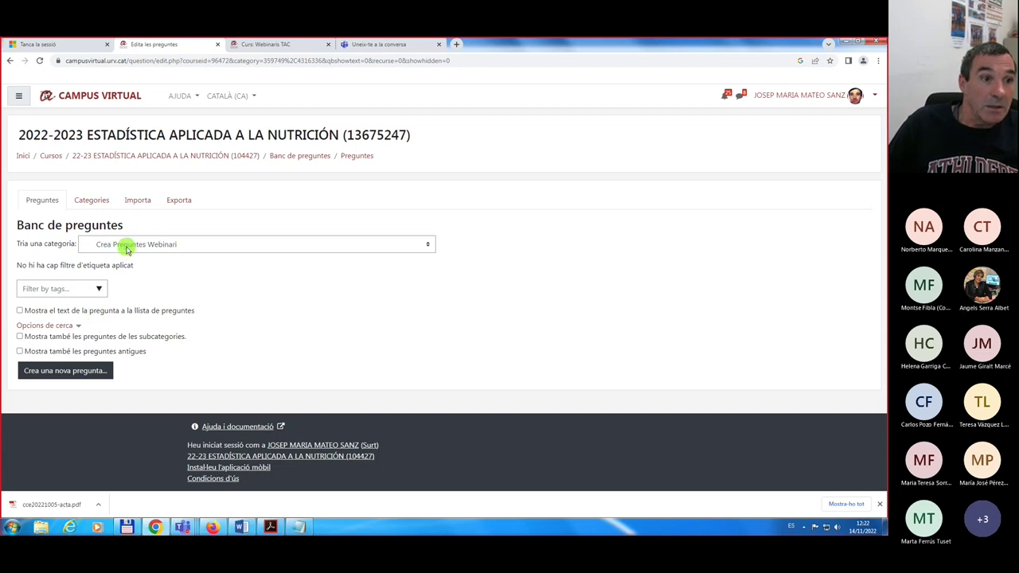
left_click(60, 374)
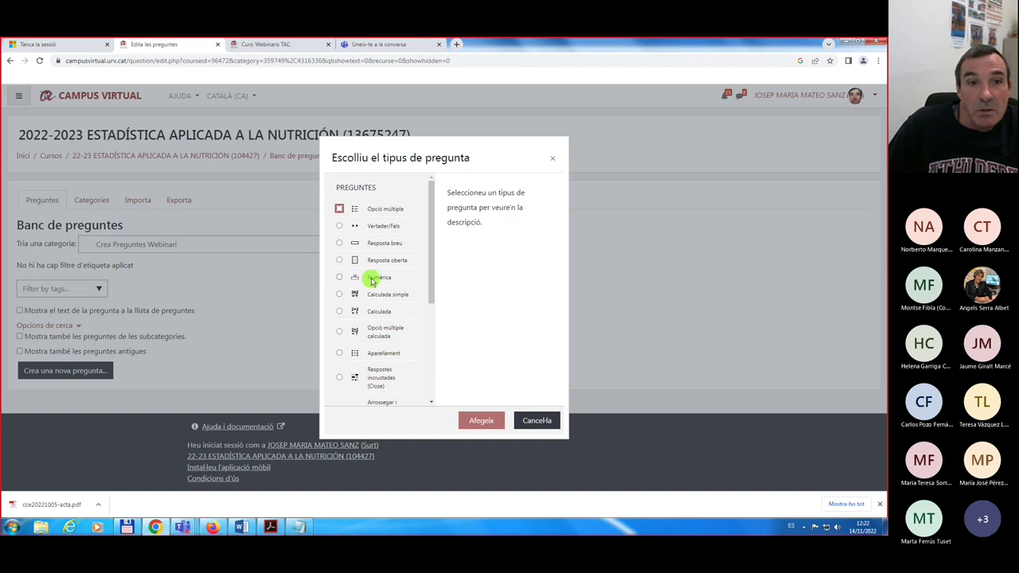
left_click(340, 280)
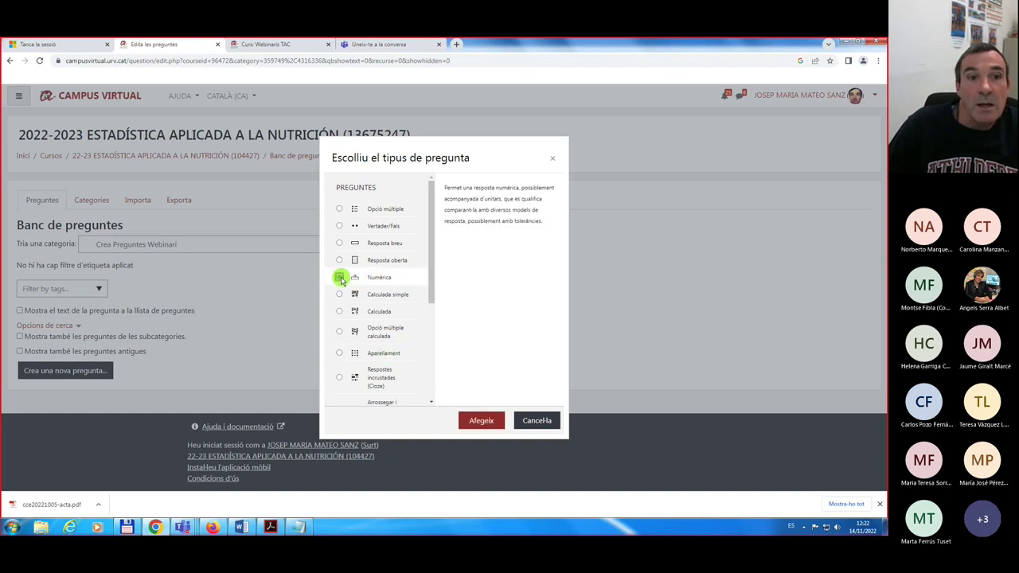
left_click(480, 421)
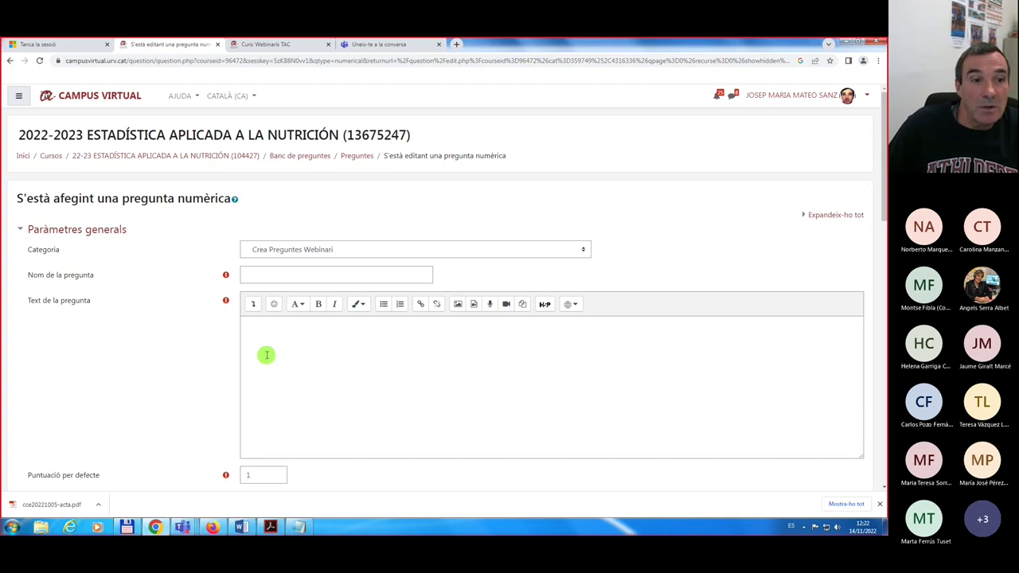
- Examine the numerical question form's general and answer sections, and the numerical question examples at the start of the PDF in Acrobat
scroll(110, 392, "down", 4)
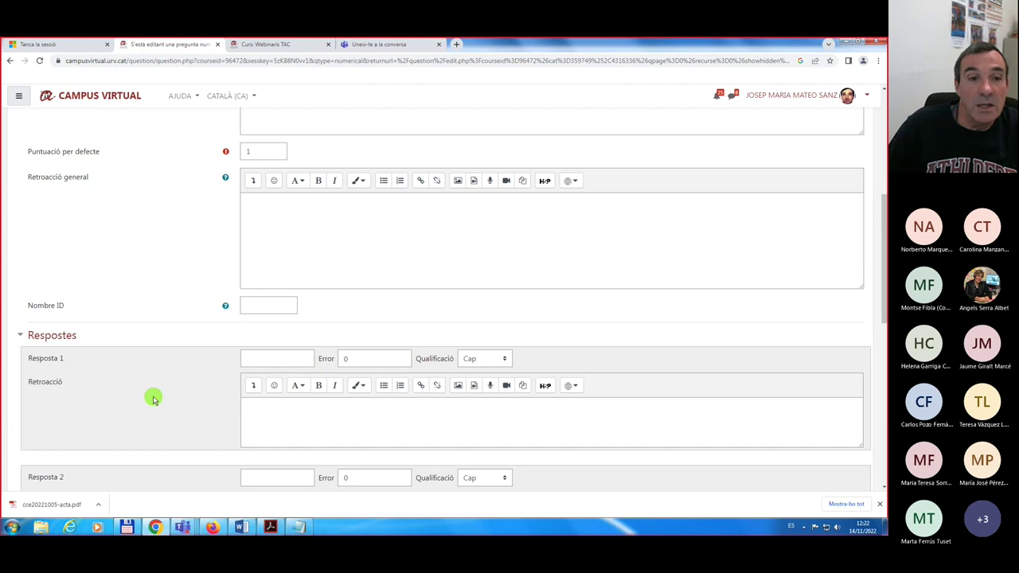
scroll(154, 400, "down", 2)
scroll(153, 400, "down", 1)
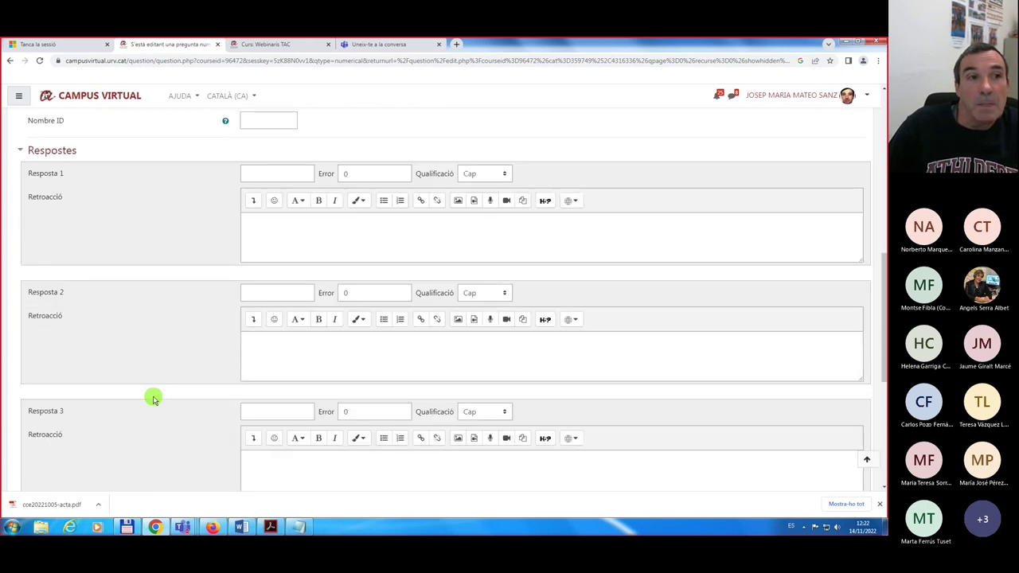
scroll(153, 399, "up", 5)
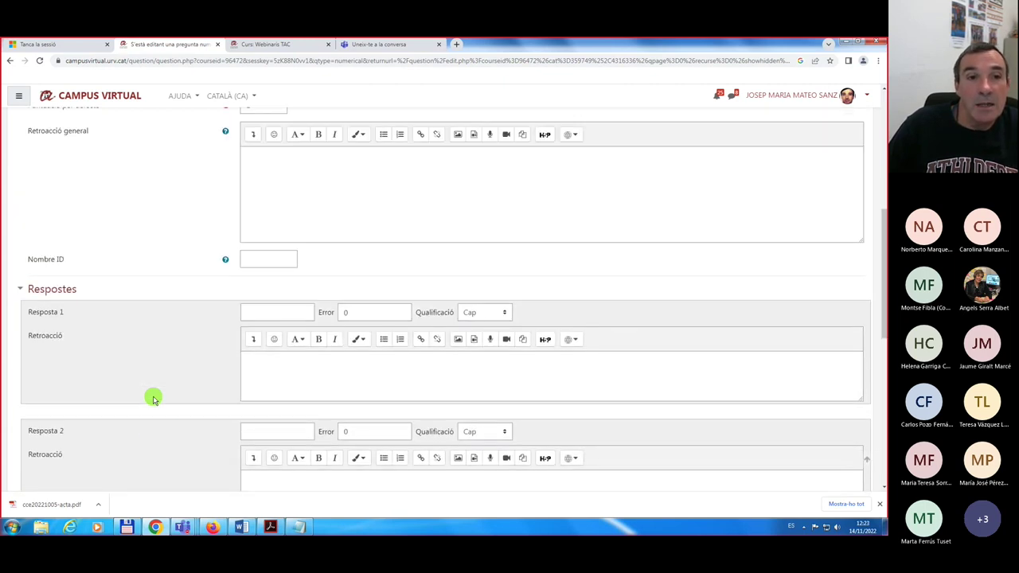
scroll(154, 399, "up", 2)
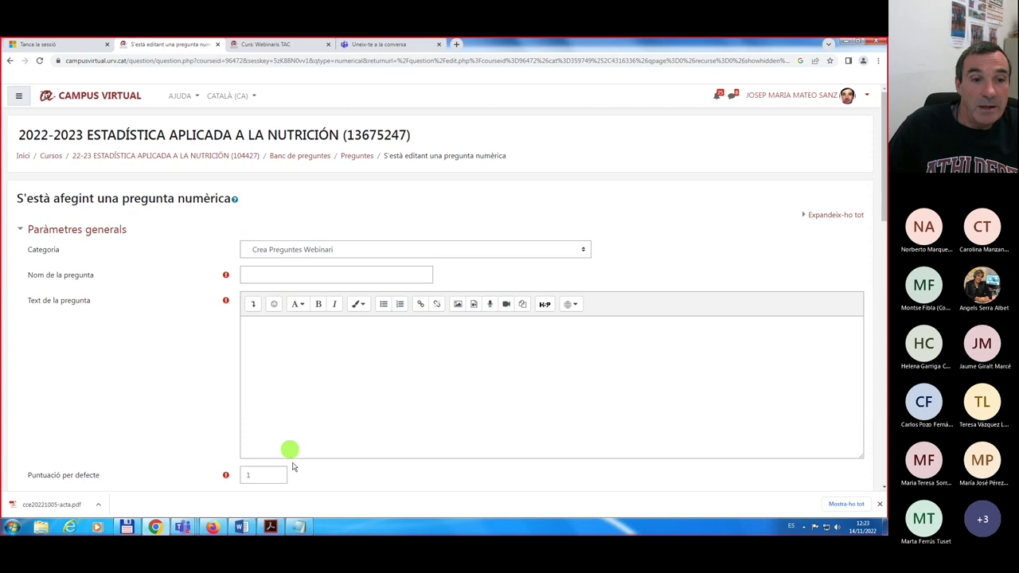
left_click(270, 527)
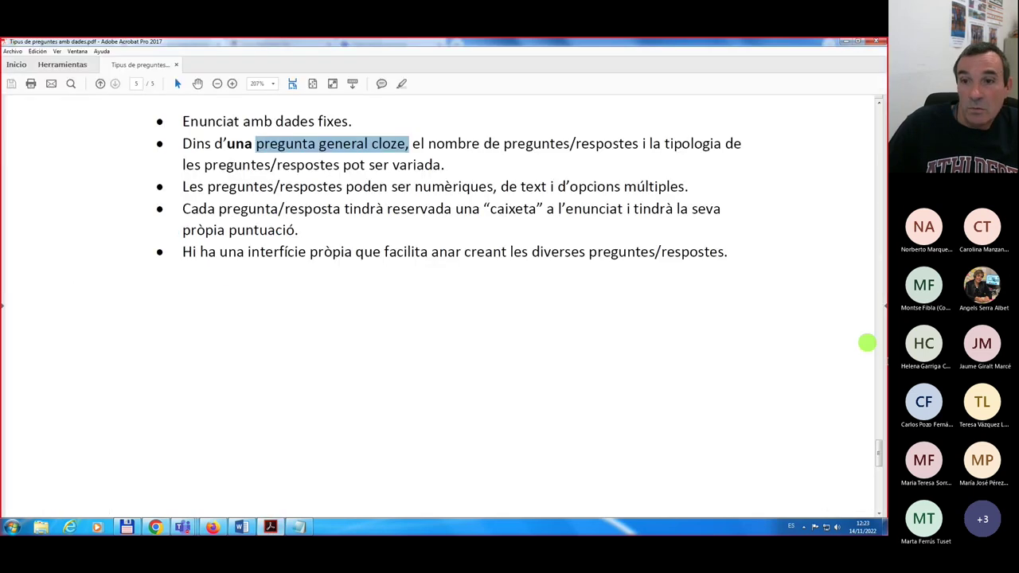
left_click_drag(880, 450, 876, 114)
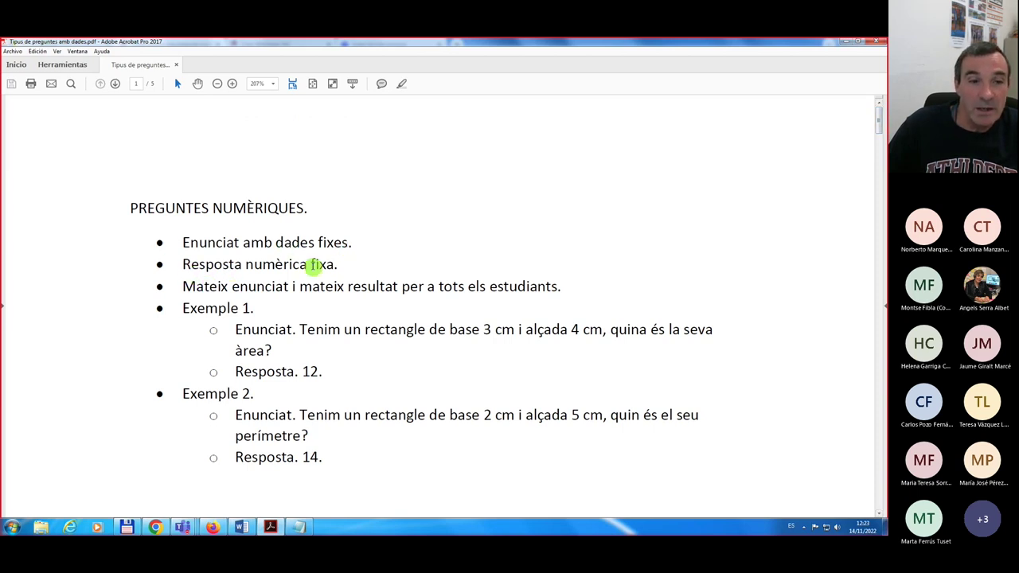
left_click(155, 528)
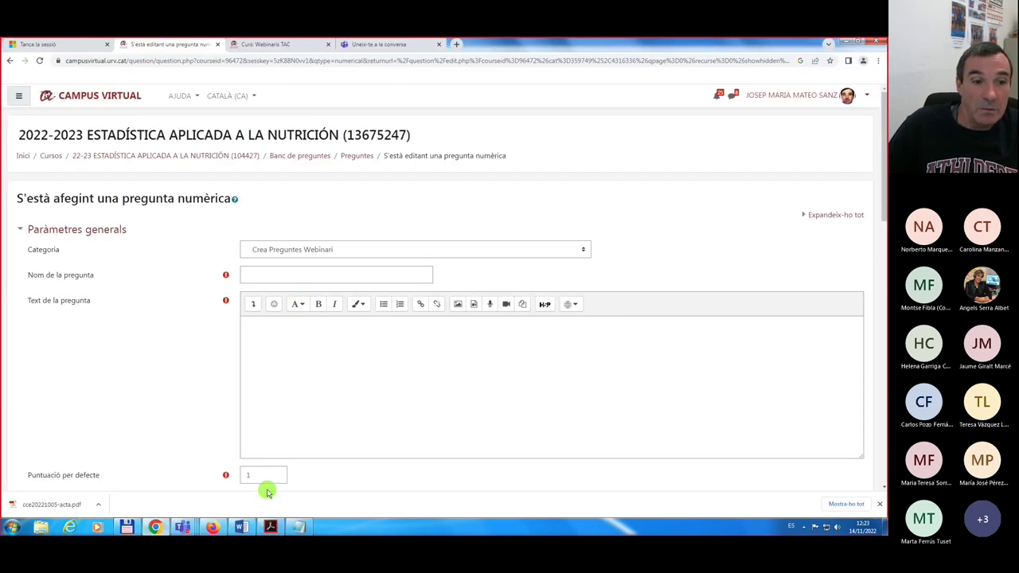
- Copy "Tenim un rectangle de base 3 cm i alçada 4 cm, quina és la seva àrea?" from the Preguntes_Webinari notes into the question text
left_click(300, 527)
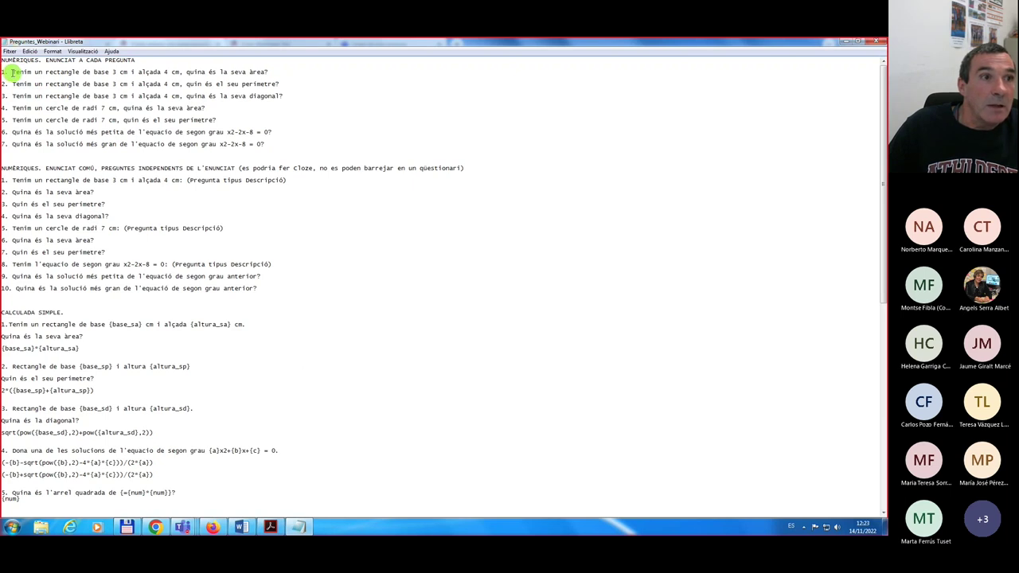
left_click_drag(12, 72, 272, 73)
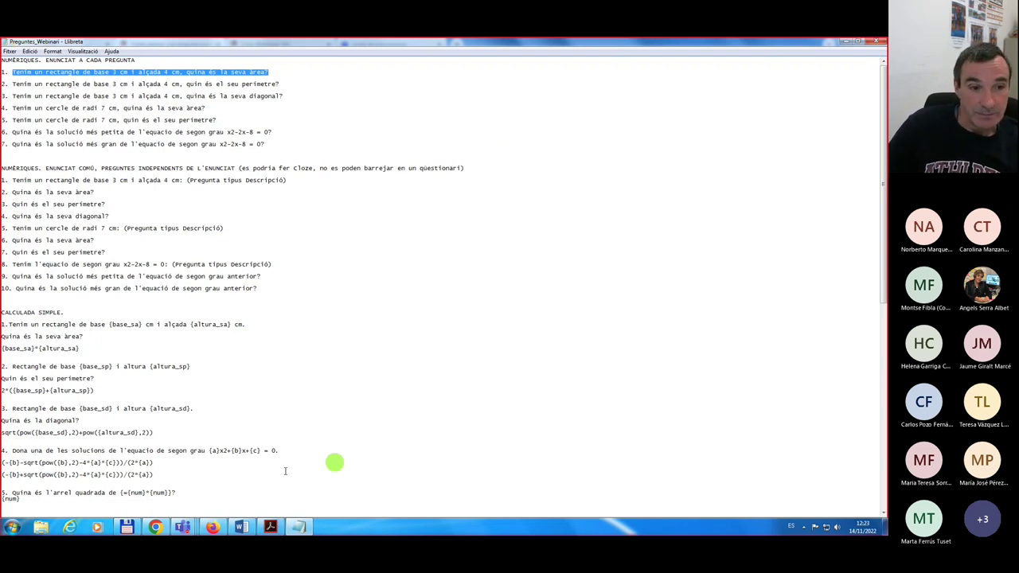
left_click(157, 528)
left_click(278, 327)
type("Tenim un triangle de base 3 cm i alçada 4 cm, quina és la seva àrea?")
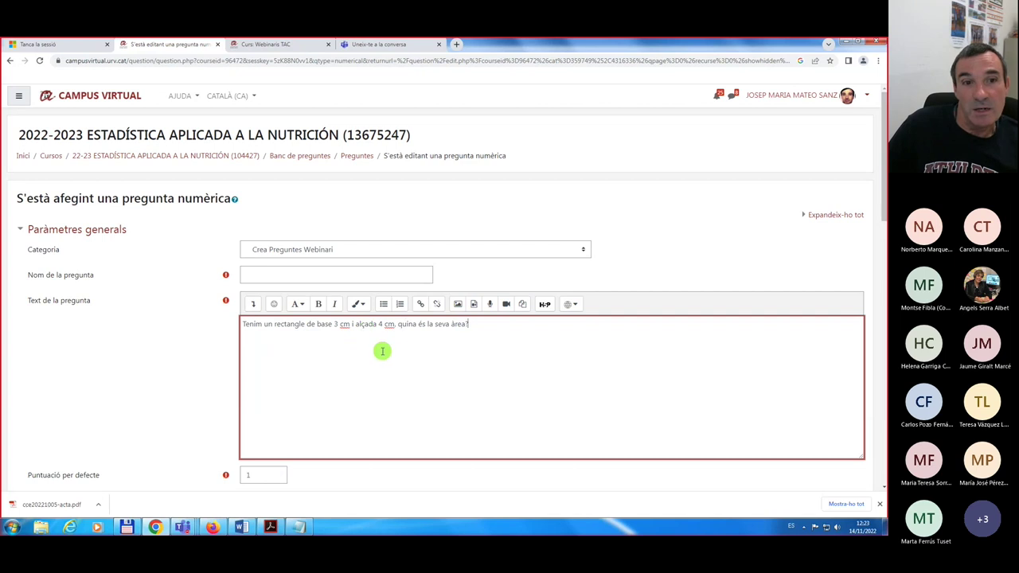
- Name the question "Numèrica. Rectangle. Àrea"
left_click(267, 275)
type("Pre")
key("BackSpace")
key("BackSpace")
type("Nume")
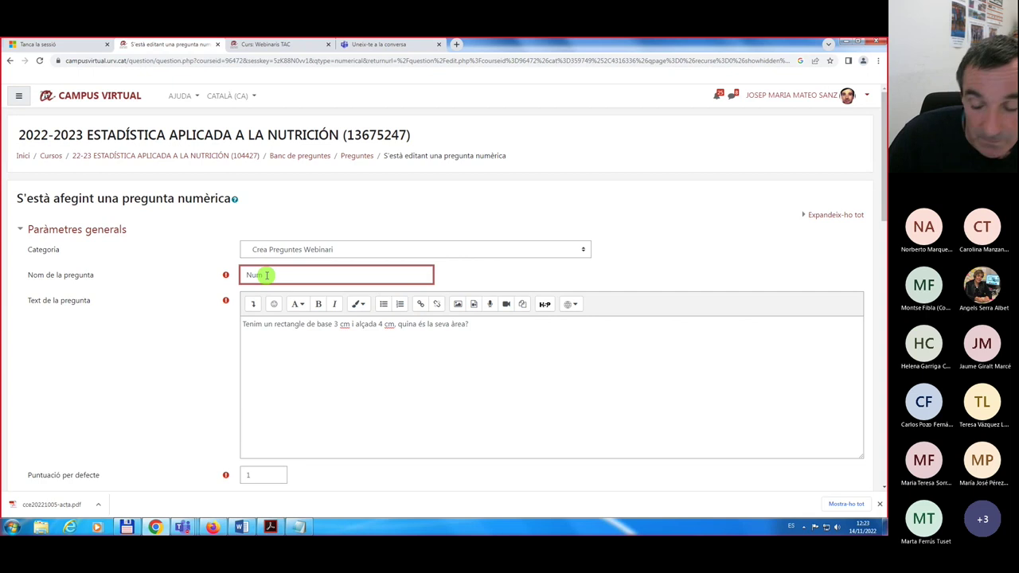
key("BackSpace")
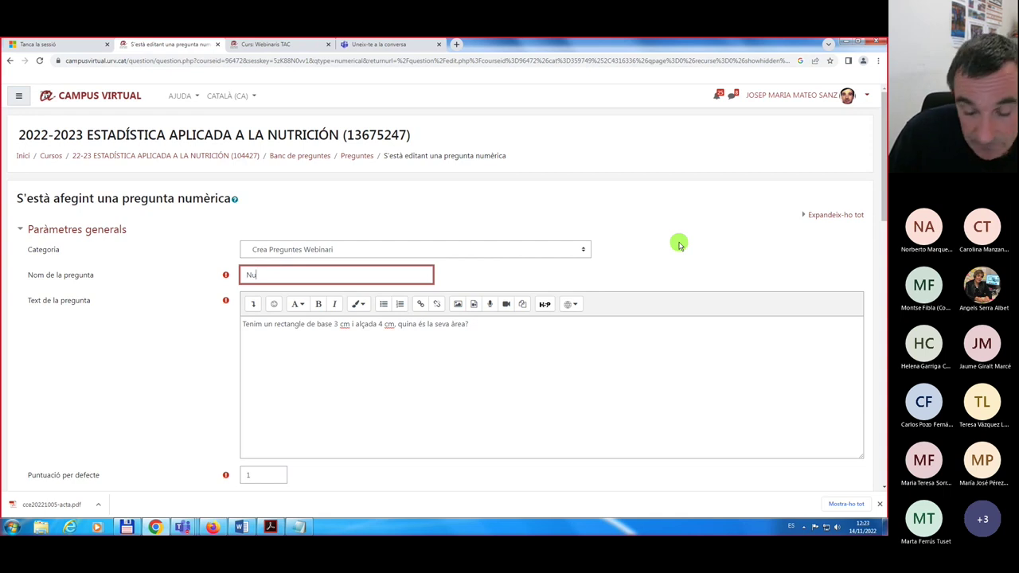
type("mèric")
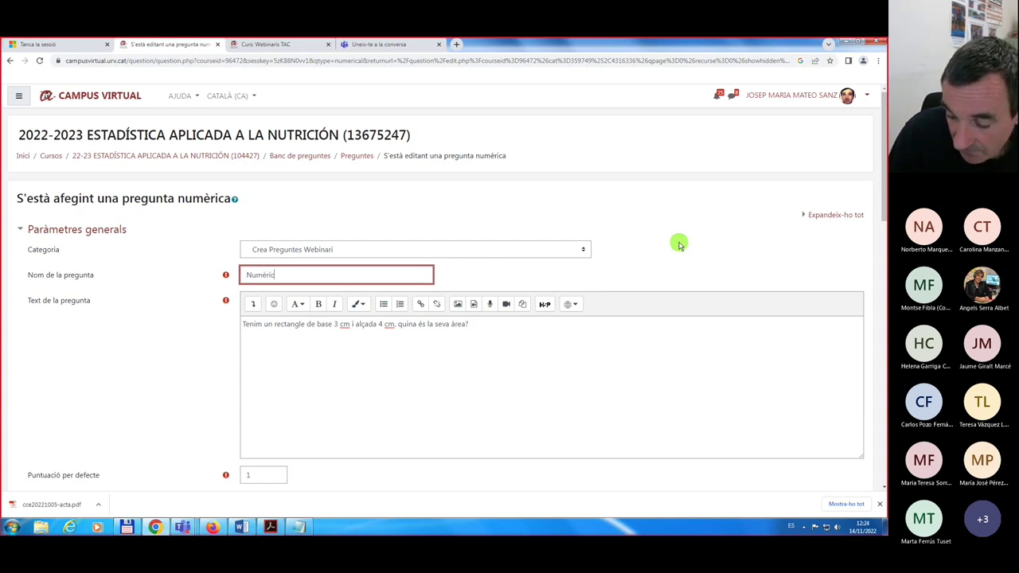
type("a. Rec")
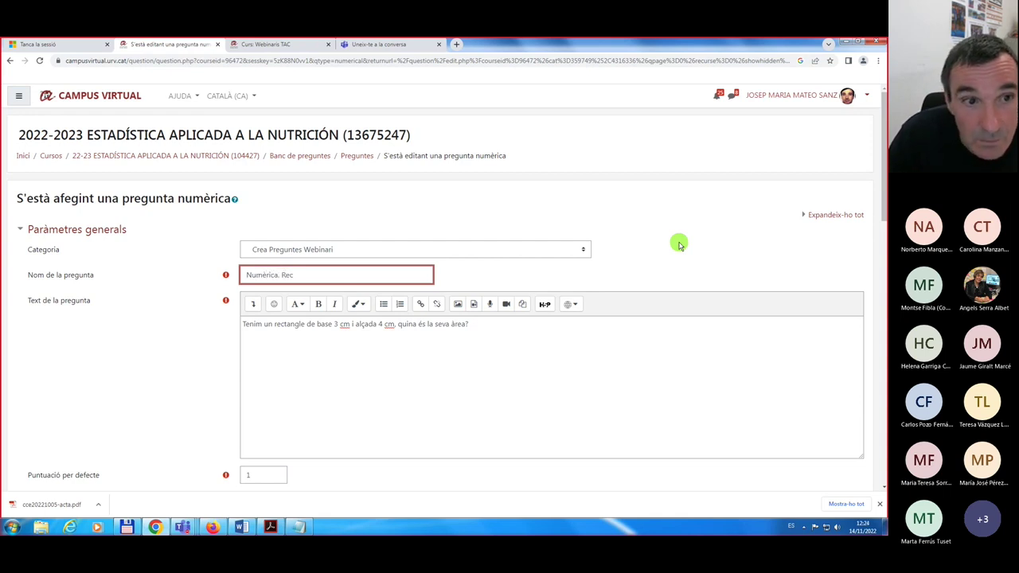
type("tan")
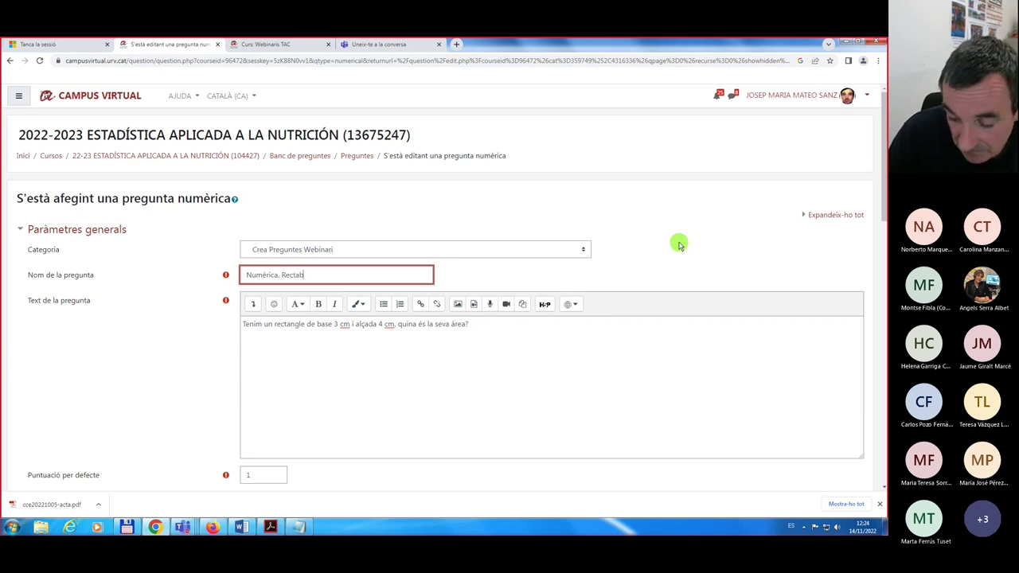
type("gle.")
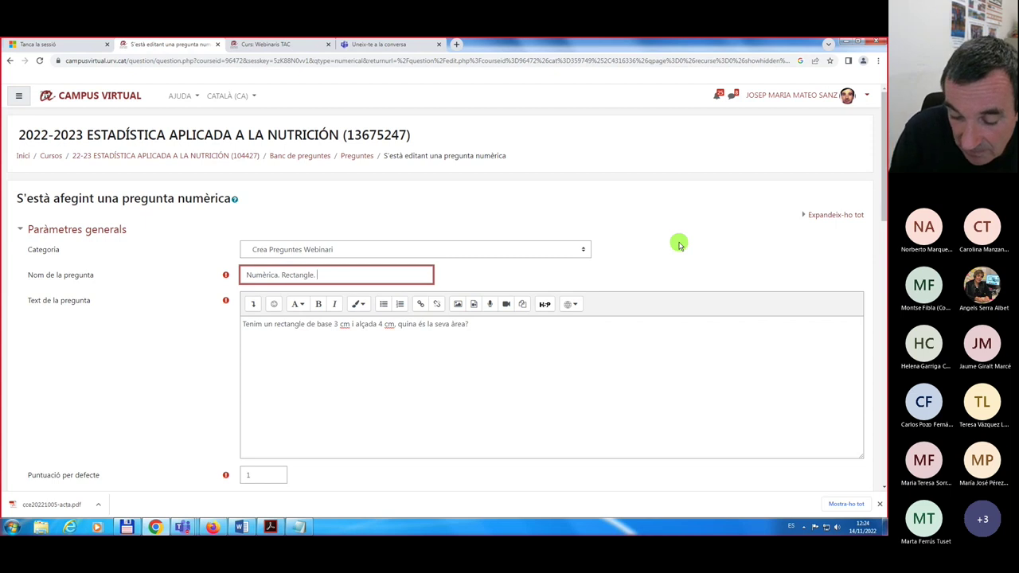
type("Àrea")
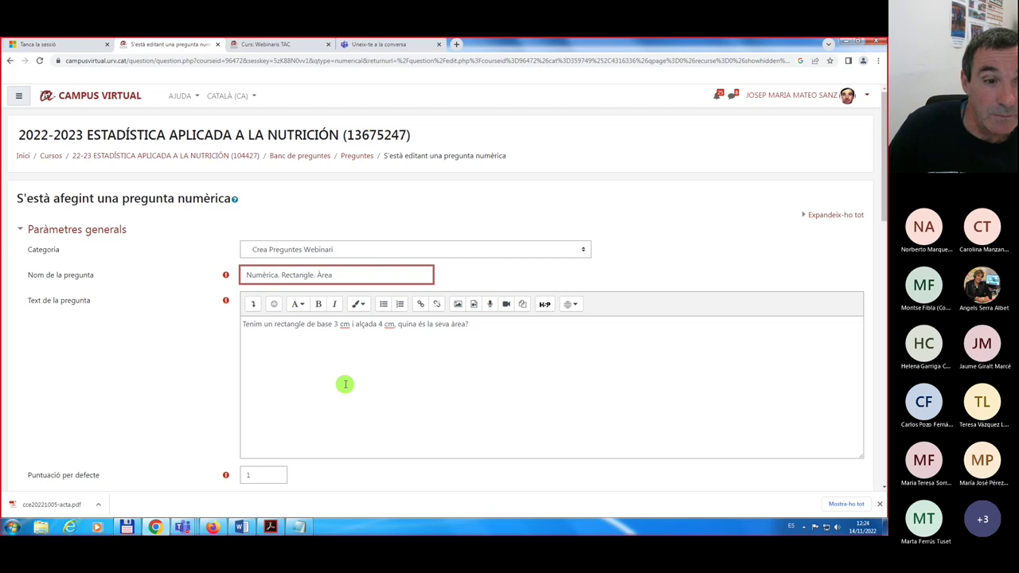
- Set Resposta 1 of the rectangle area question to 12 with a grade of 100%
scroll(317, 423, "down", 1)
scroll(317, 424, "down", 5)
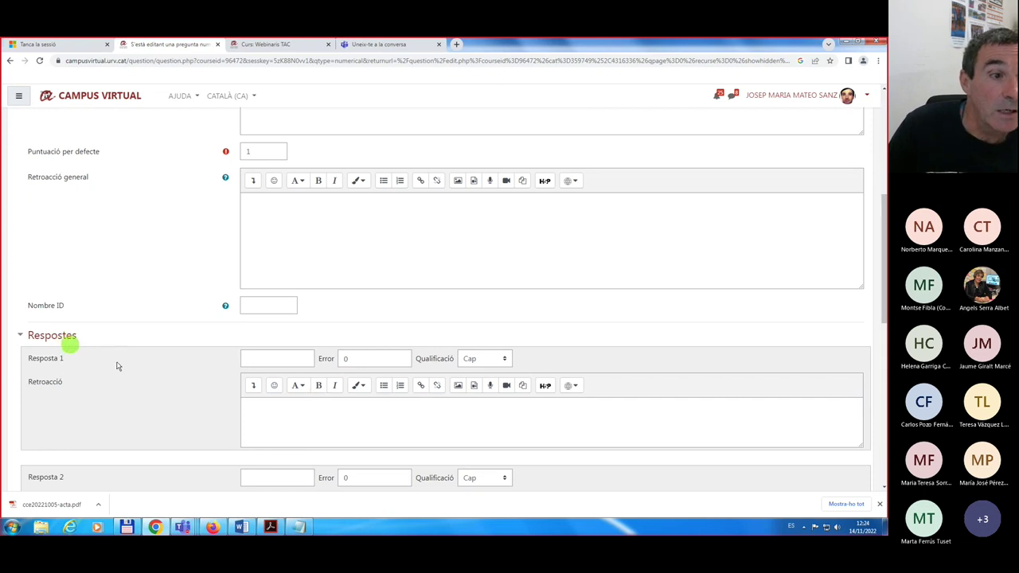
left_click(249, 358)
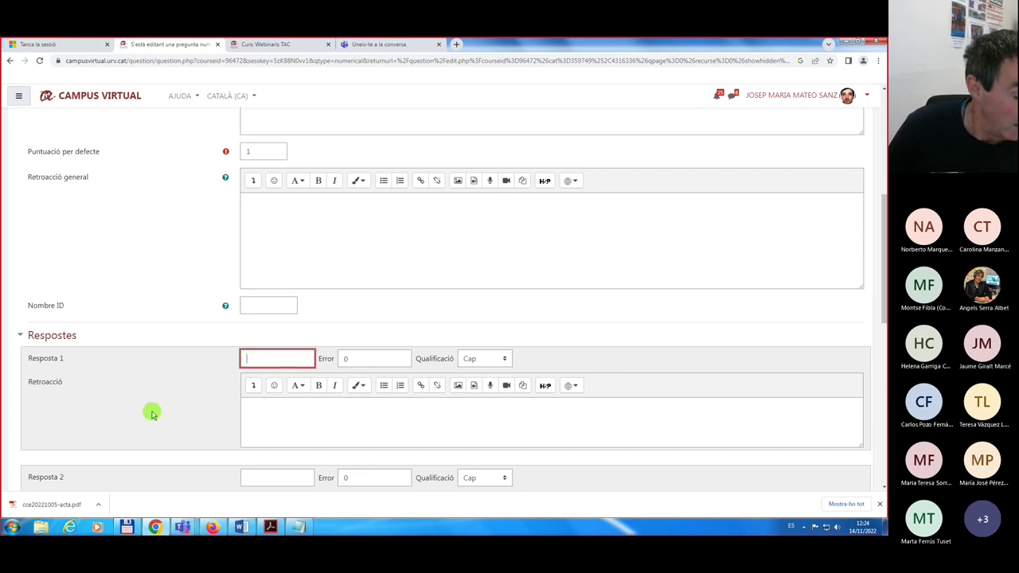
scroll(152, 413, "up", 4)
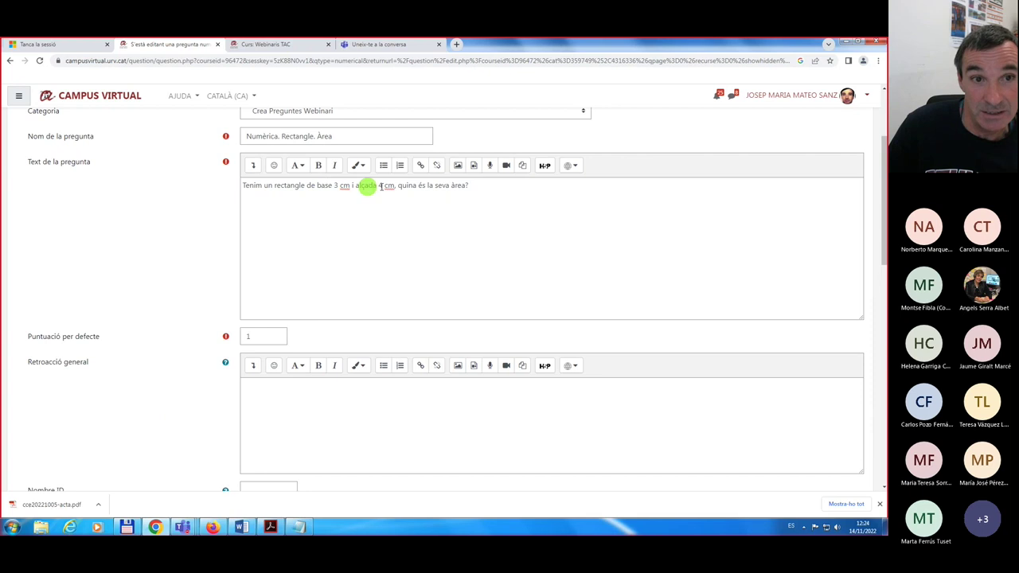
scroll(231, 352, "down", 4)
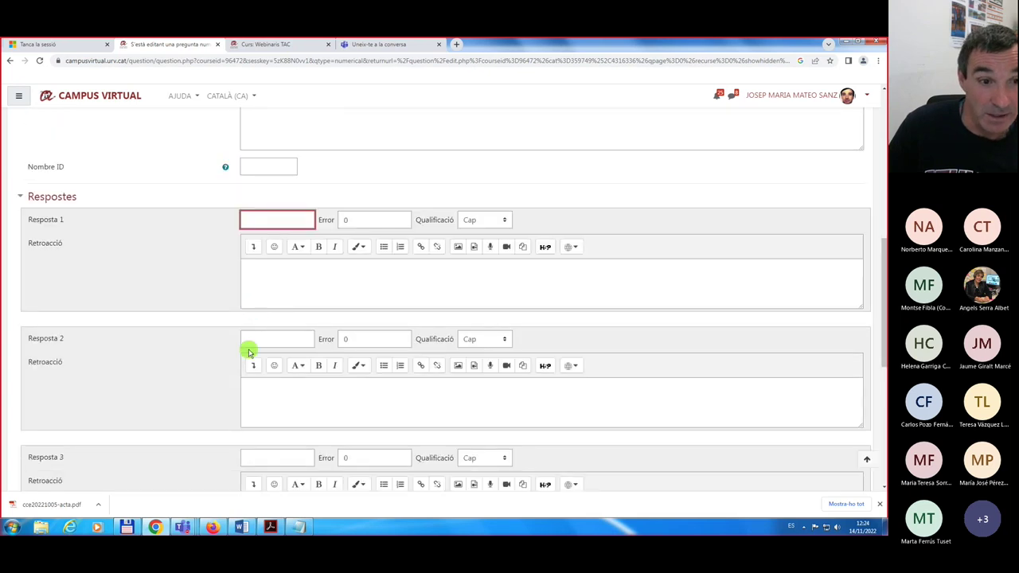
type("12")
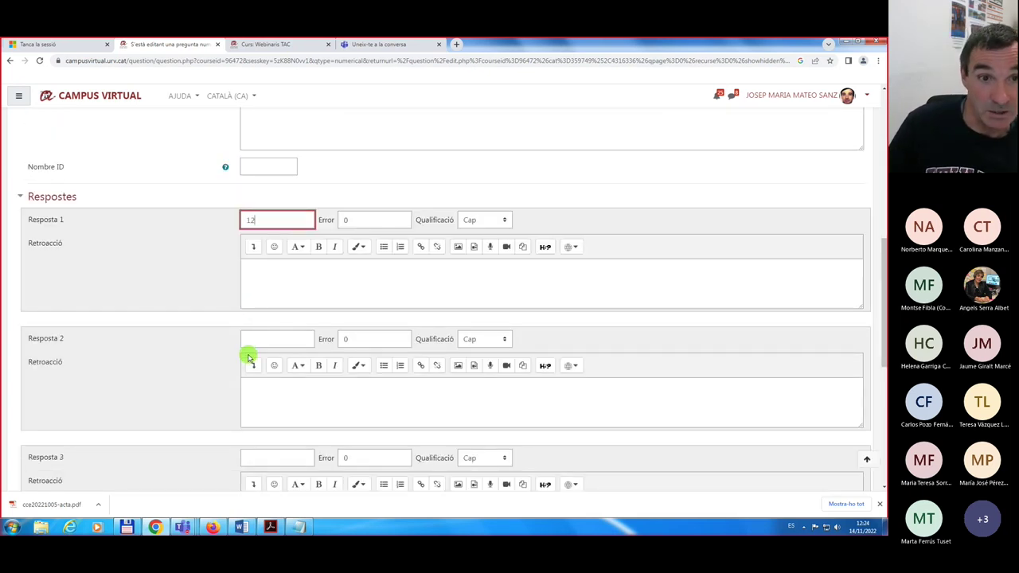
left_click(504, 221)
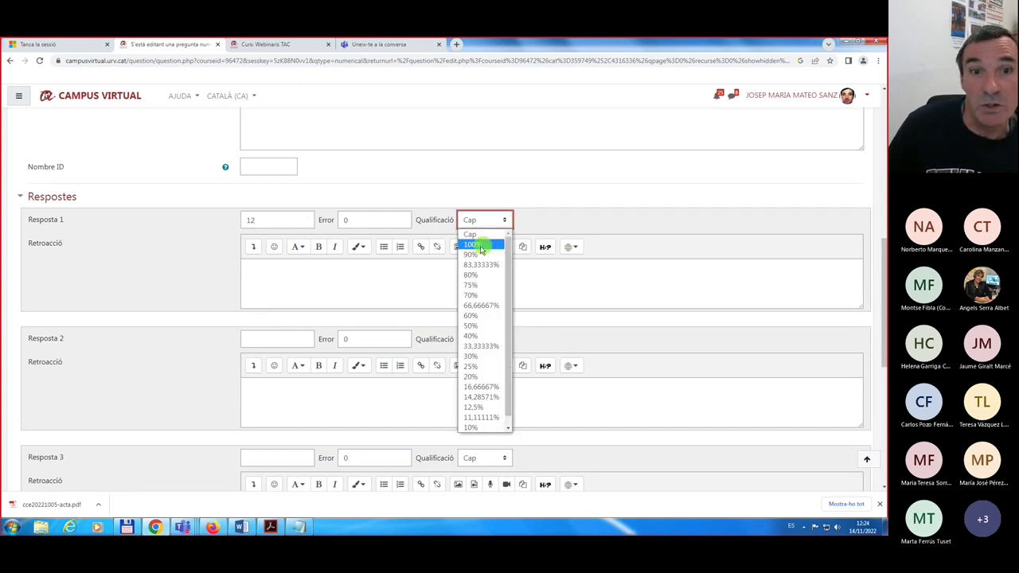
left_click(479, 245)
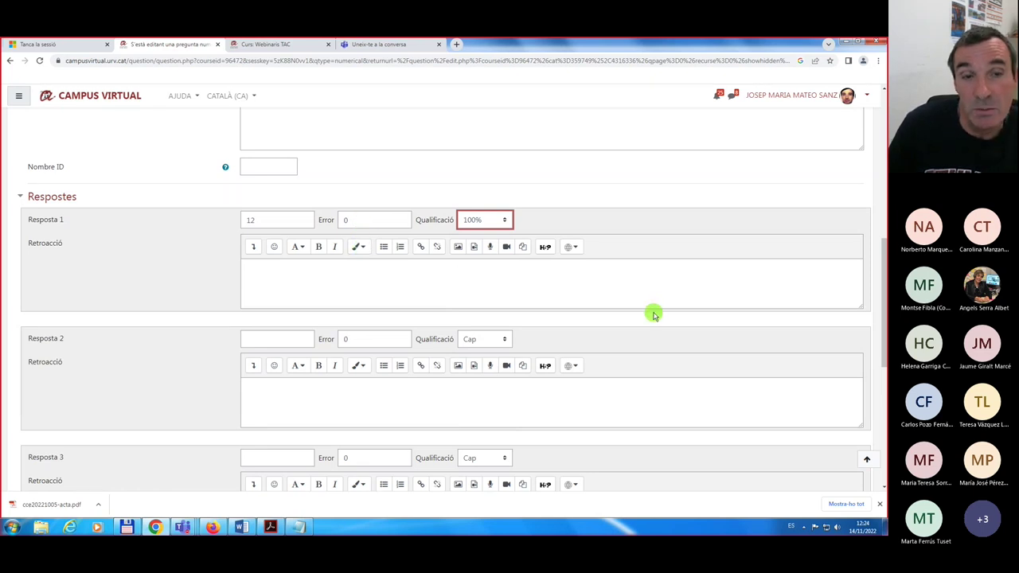
scroll(653, 314, "down", 1)
scroll(652, 312, "up", 2)
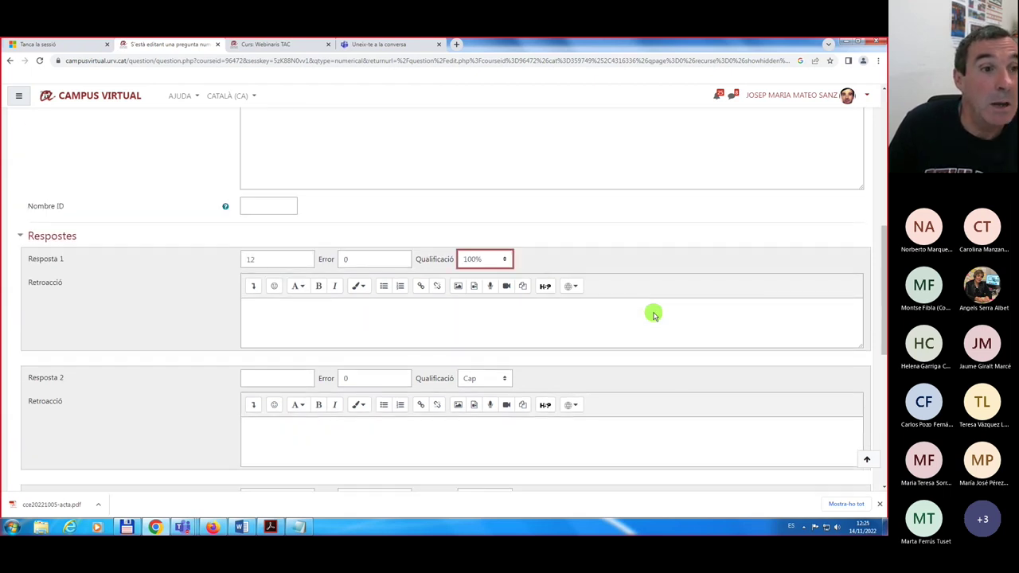
- Set Resposta 2 to 12 with an error of 0,01 and a grade of 80%
scroll(653, 312, "down", 5)
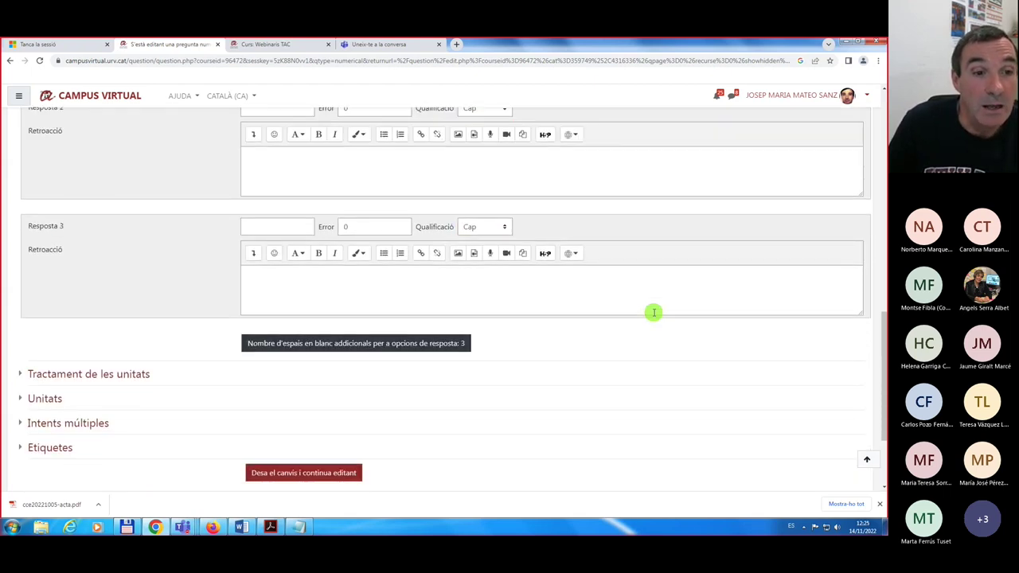
scroll(347, 423, "down", 2)
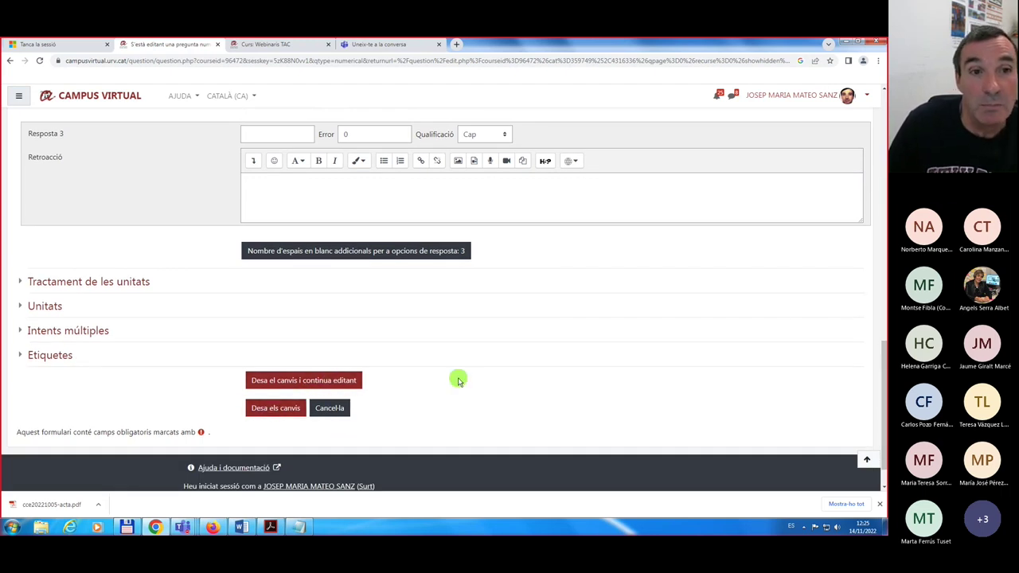
scroll(459, 380, "up", 7)
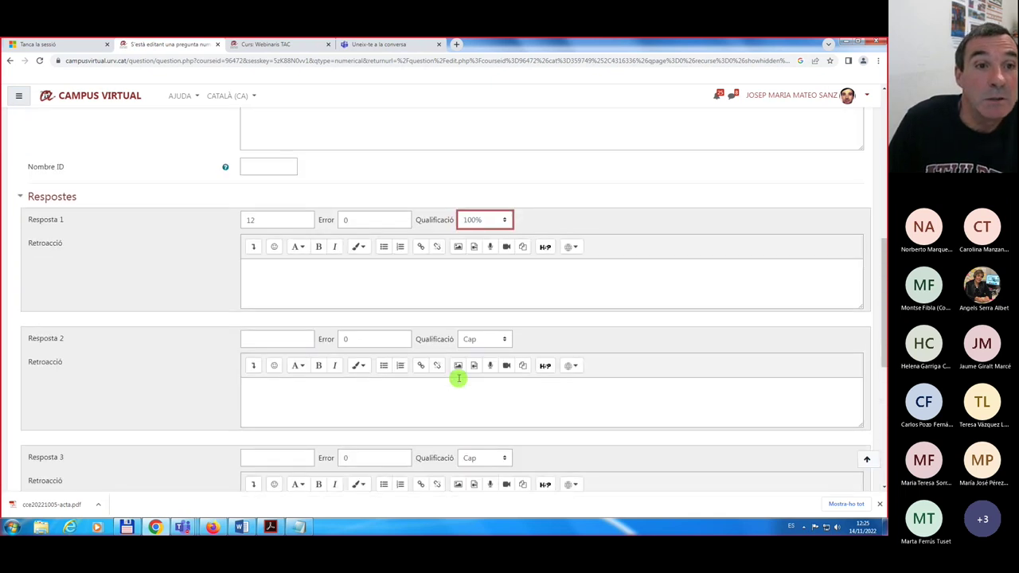
left_click(271, 339)
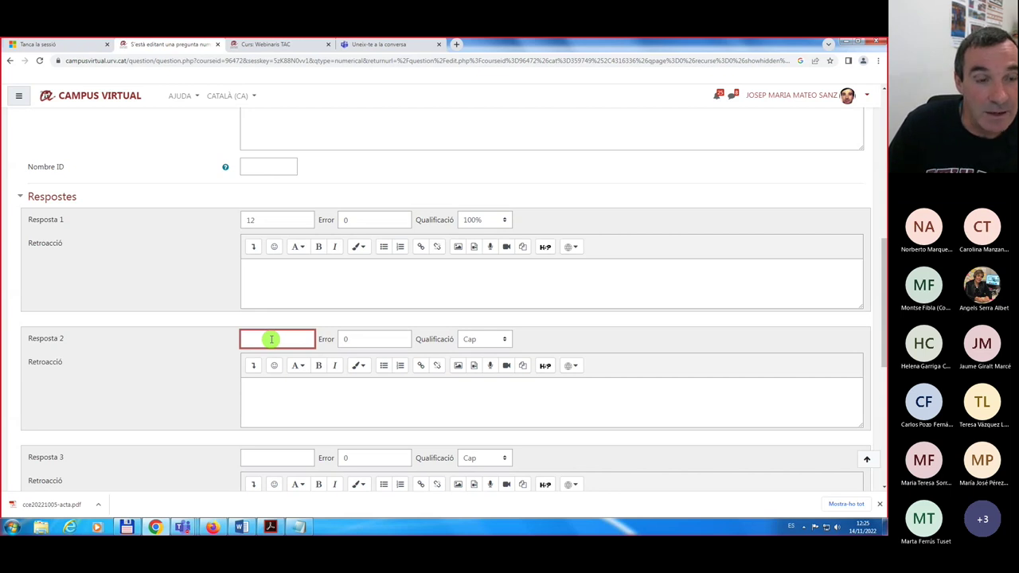
type("12")
left_click(351, 339)
type(".01")
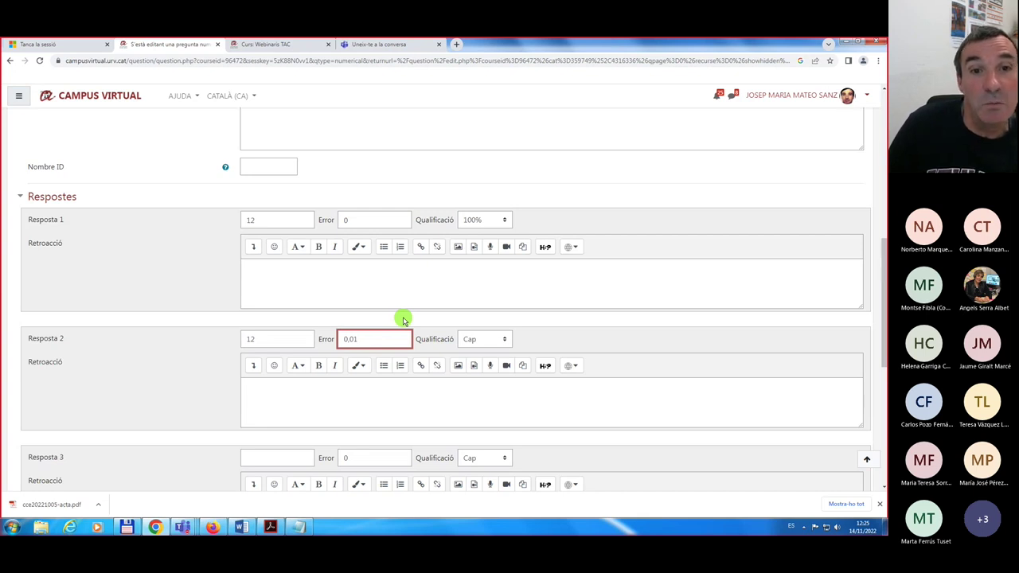
left_click(501, 342)
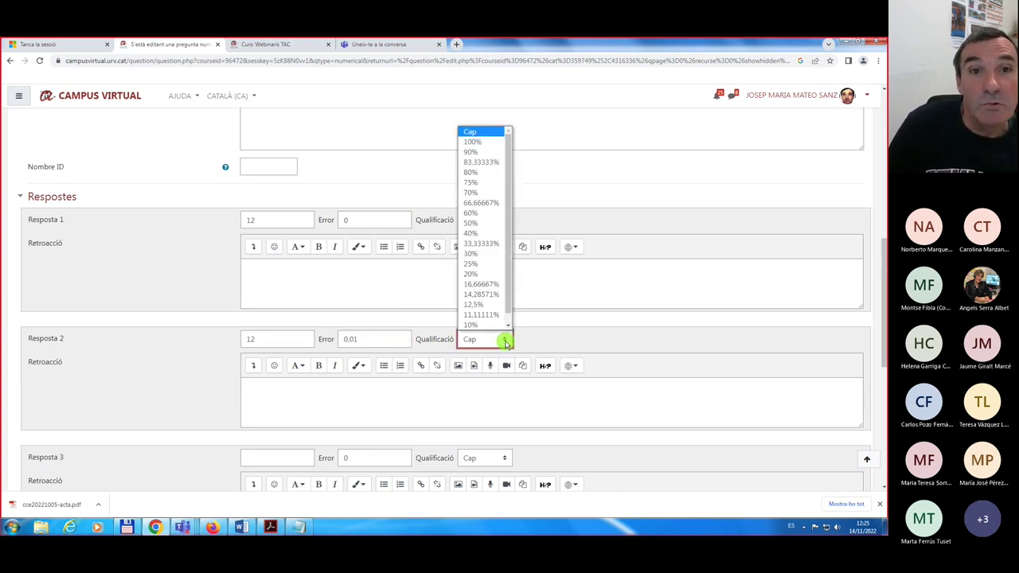
left_click(475, 173)
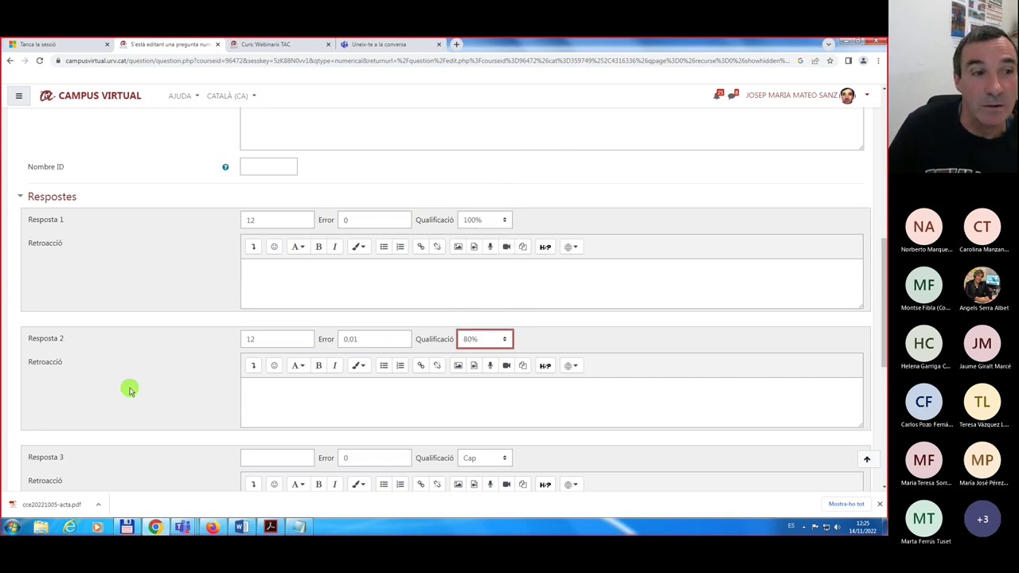
- Set Resposta 3 to 12 with an error of 0,05 and a grade of 60%
left_click(266, 460)
type("12")
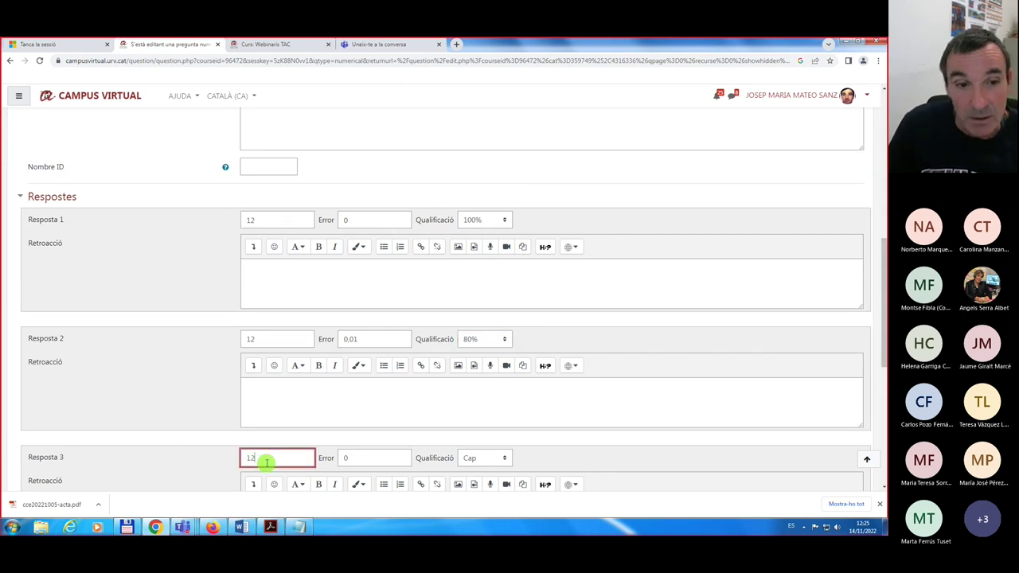
left_click(362, 458)
type(",05")
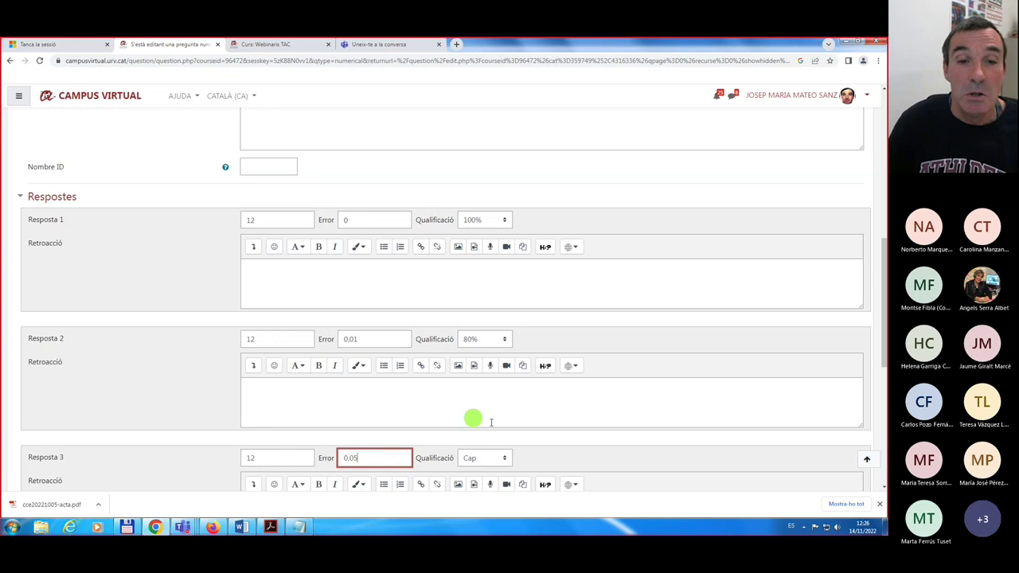
left_click(505, 460)
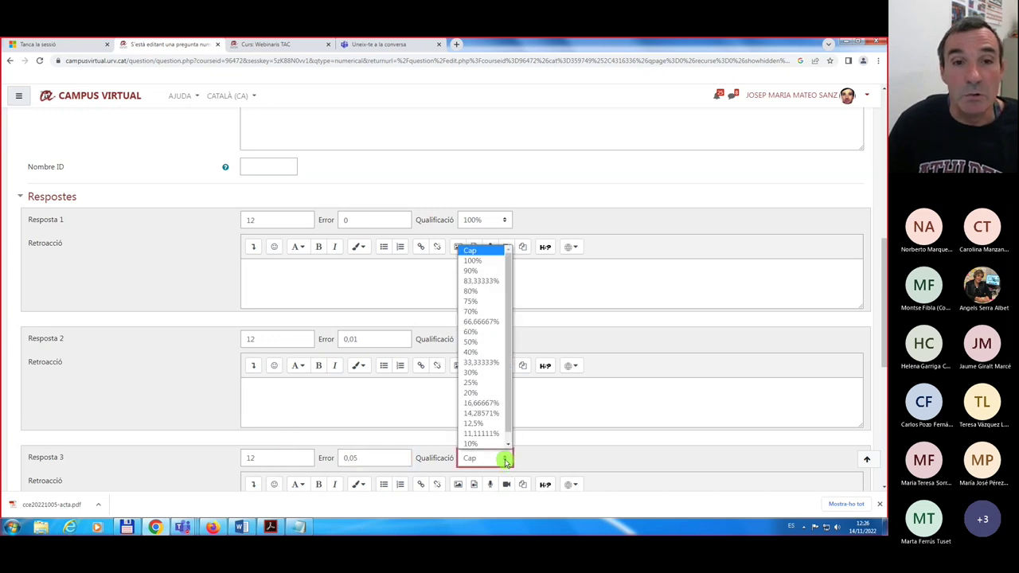
left_click(468, 335)
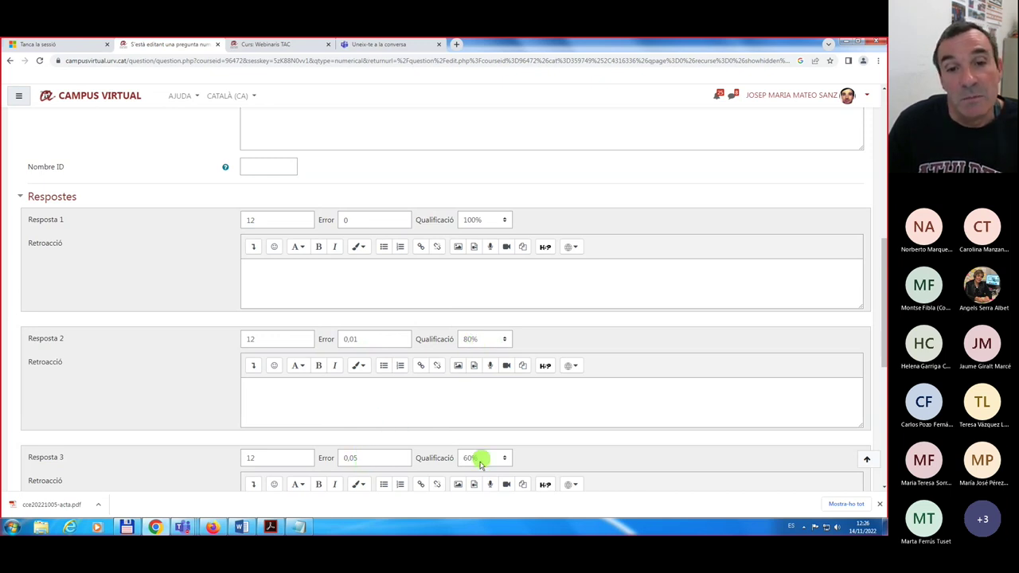
- Examine the unit handling (Tractament de les unitats) and Unitats settings of the numerical question, and collapse both sections again
scroll(560, 430, "down", 1)
scroll(559, 429, "down", 3)
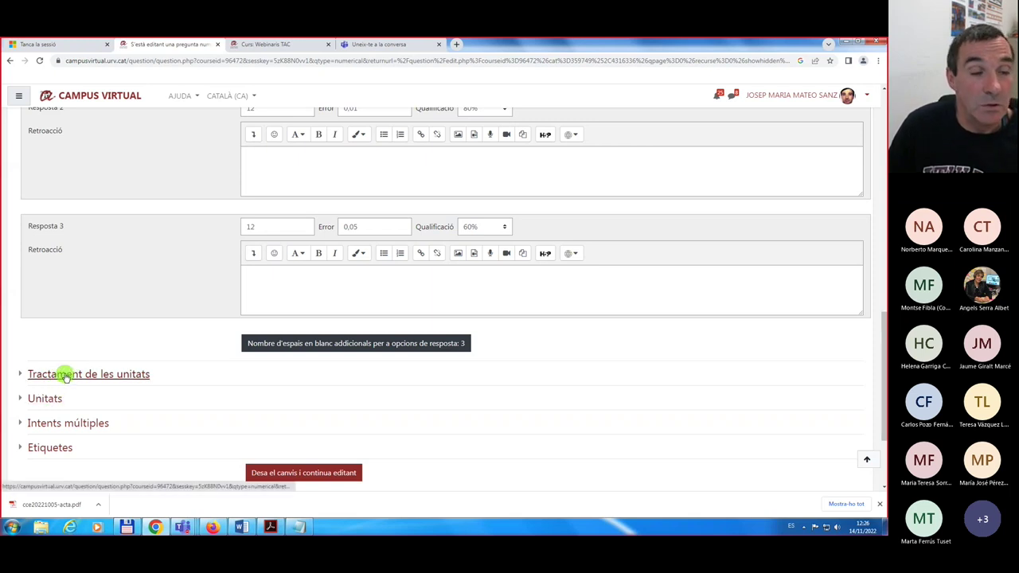
scroll(66, 377, "down", 1)
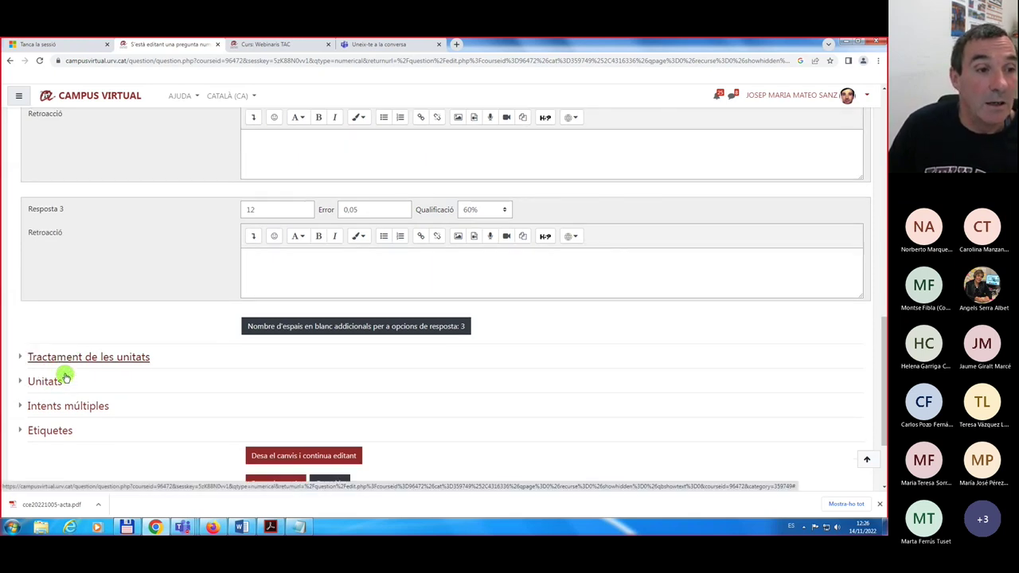
left_click(68, 328)
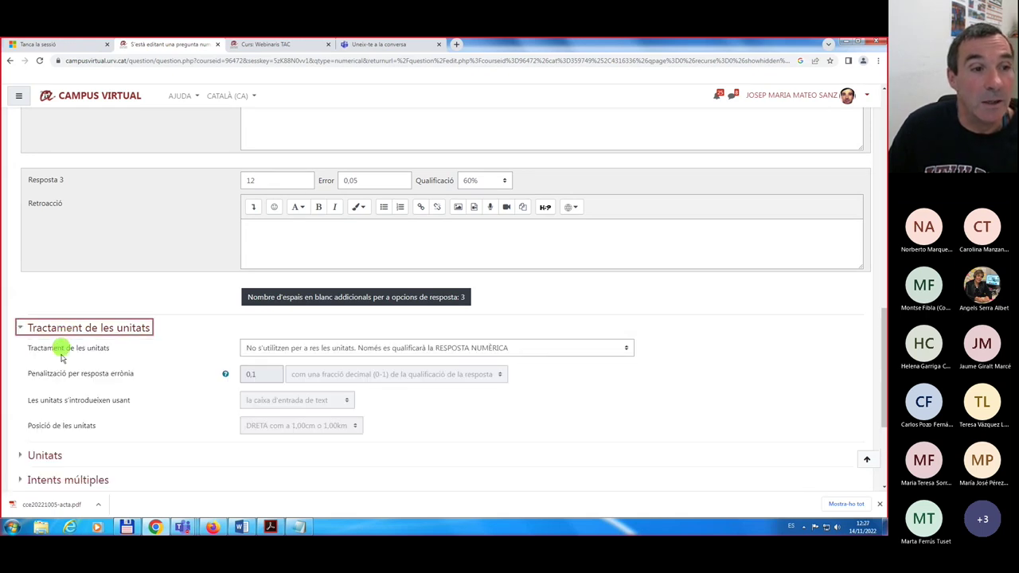
scroll(63, 370, "down", 2)
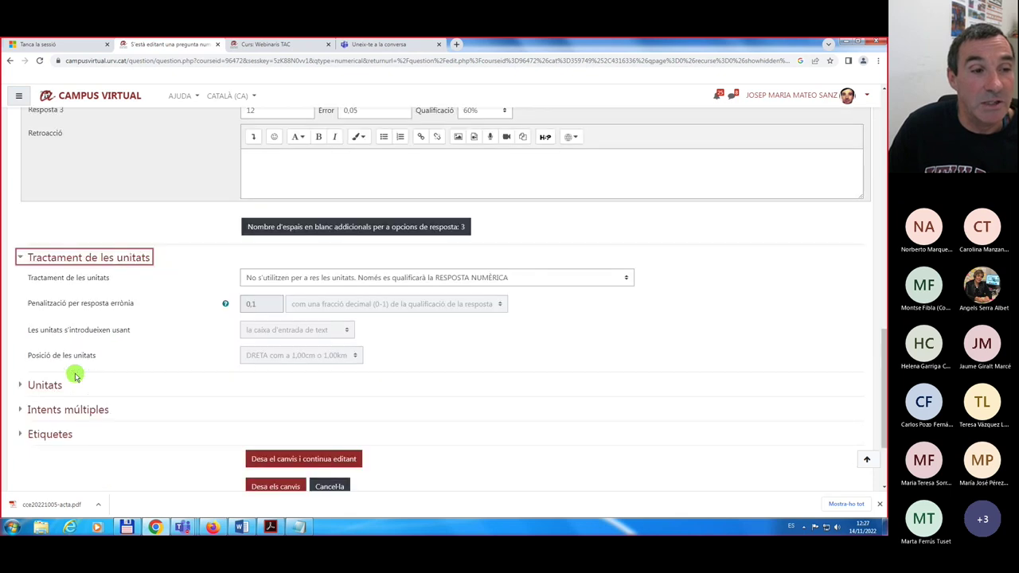
left_click(48, 363)
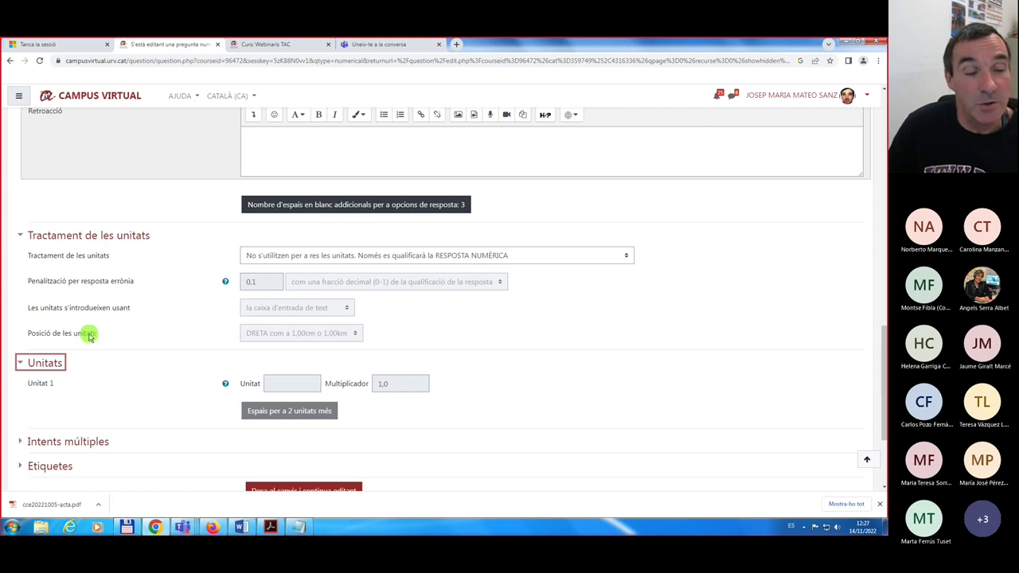
left_click(49, 366)
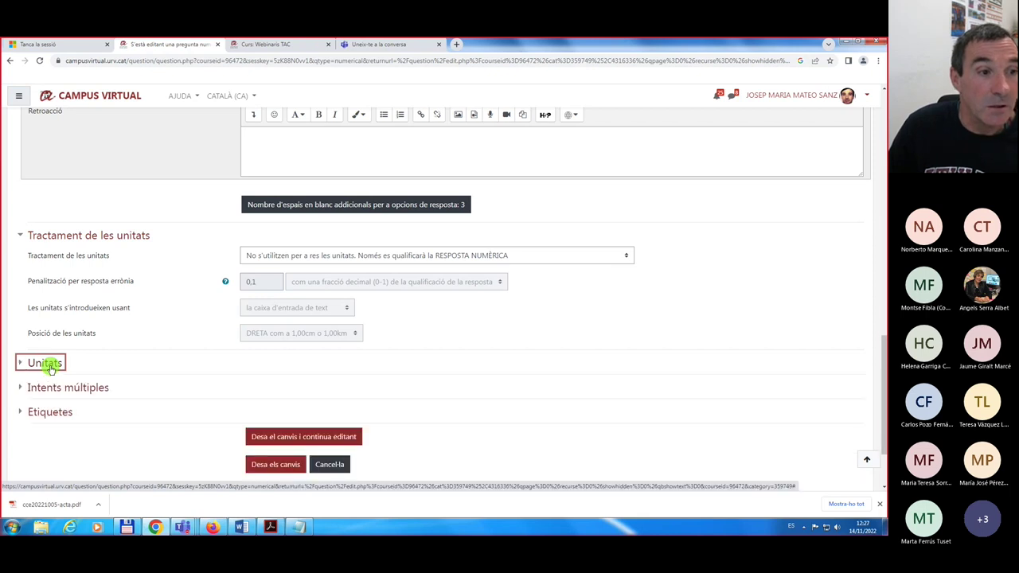
left_click(79, 238)
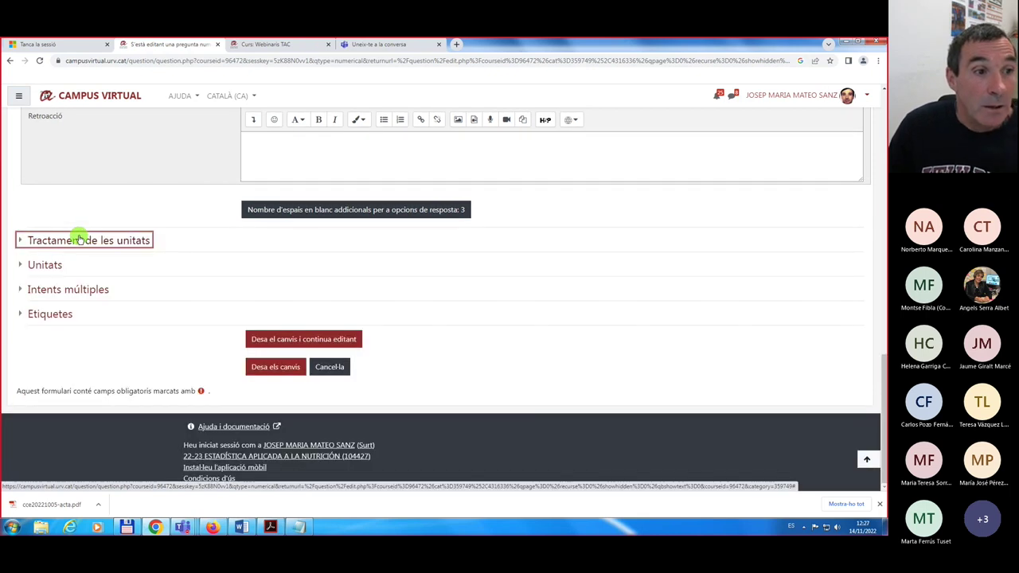
- Examine the penalty choices and hint fields under Intents múltiples, and collapse the section again
left_click(68, 291)
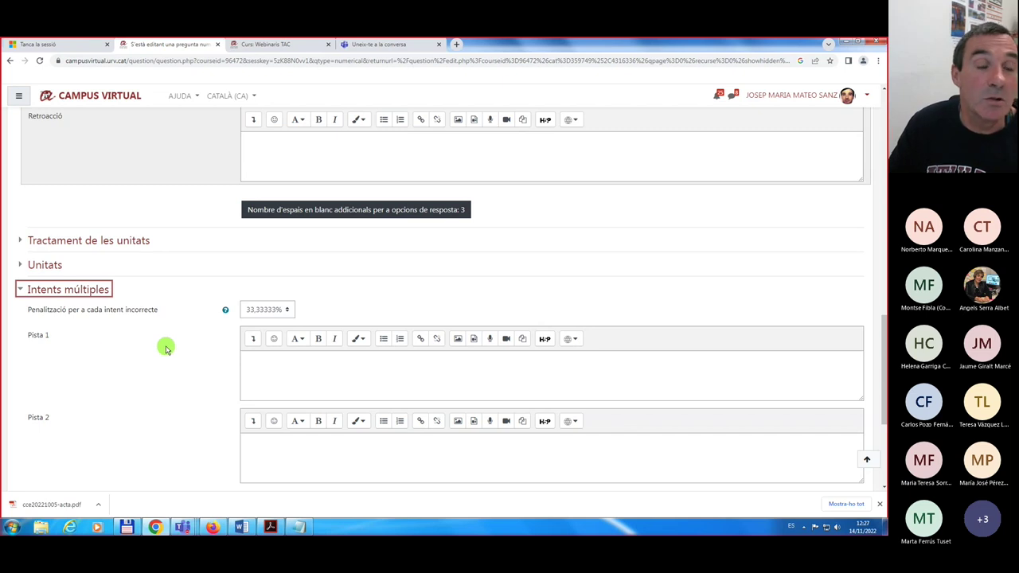
left_click(288, 312)
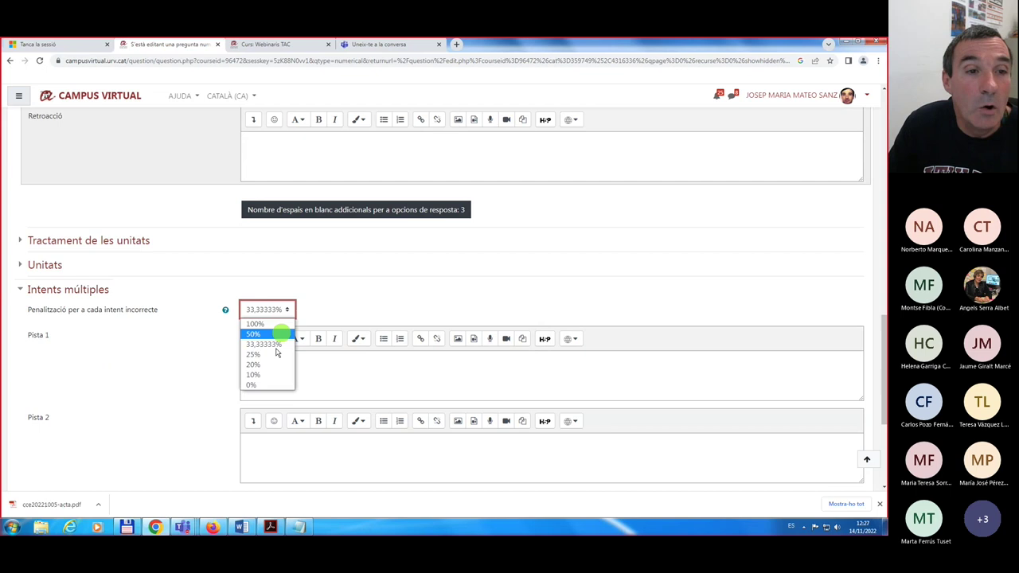
left_click(342, 307)
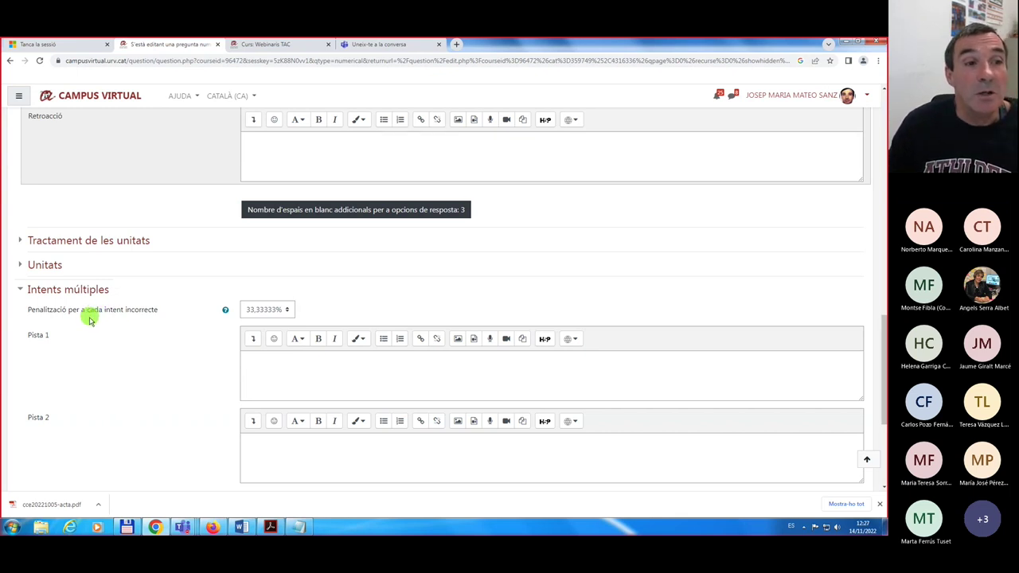
scroll(94, 372, "down", 1)
scroll(94, 368, "up", 1)
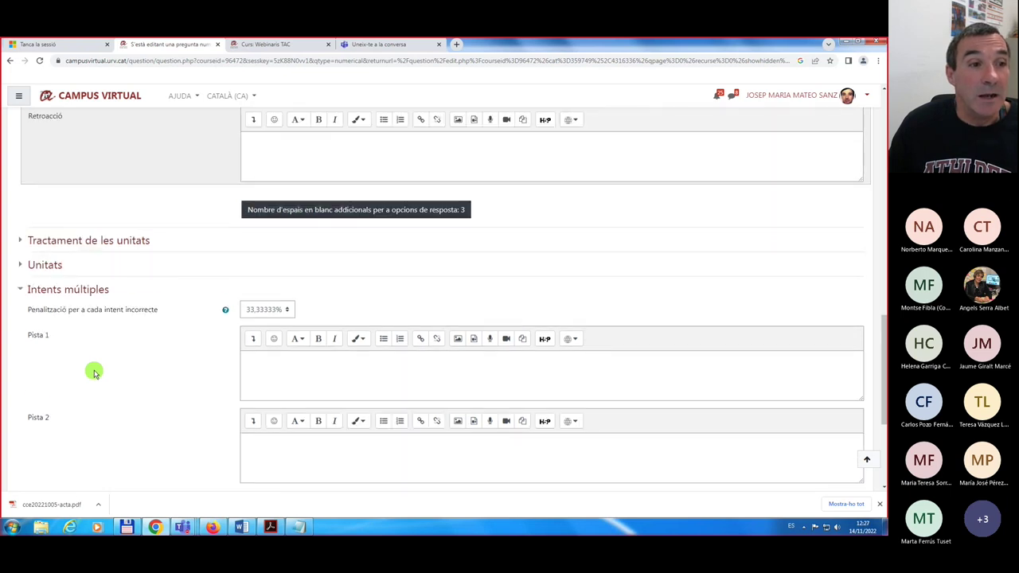
left_click(70, 291)
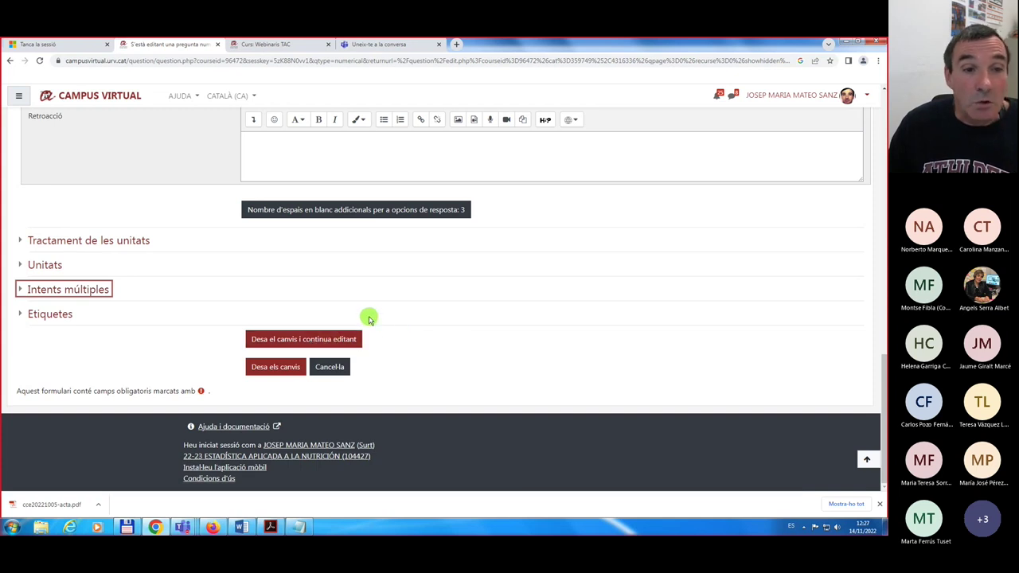
- Save the rectangle area question while continuing to edit, and review its general settings and three answers
left_click(290, 340)
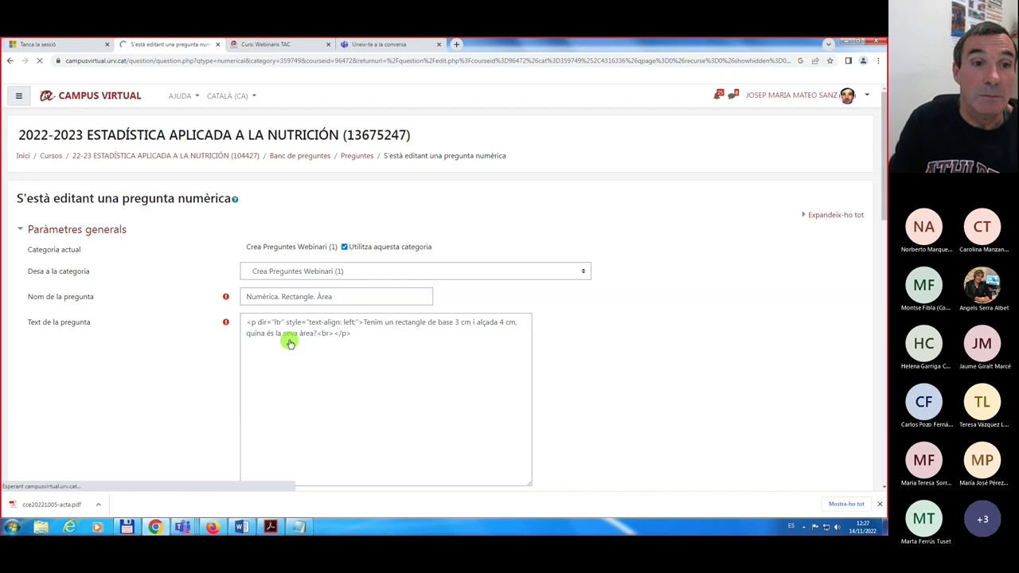
scroll(290, 342, "down", 5)
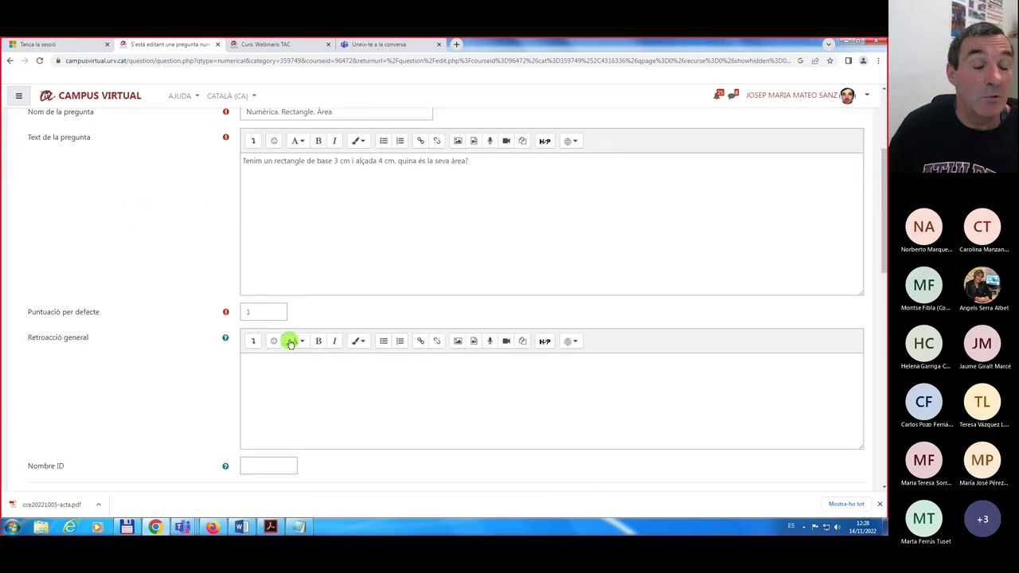
scroll(290, 342, "up", 3)
scroll(290, 342, "up", 3)
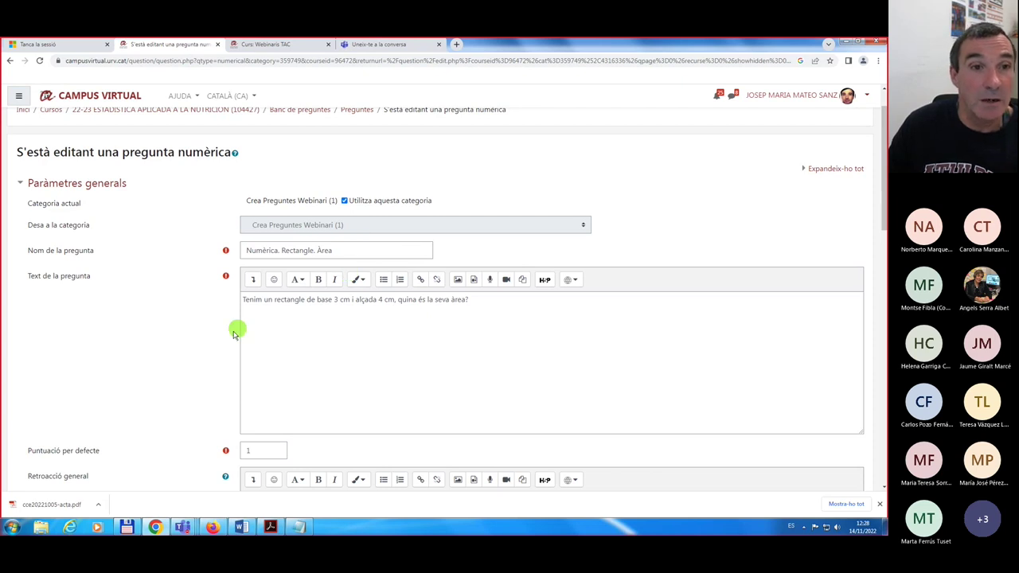
scroll(191, 354, "down", 1)
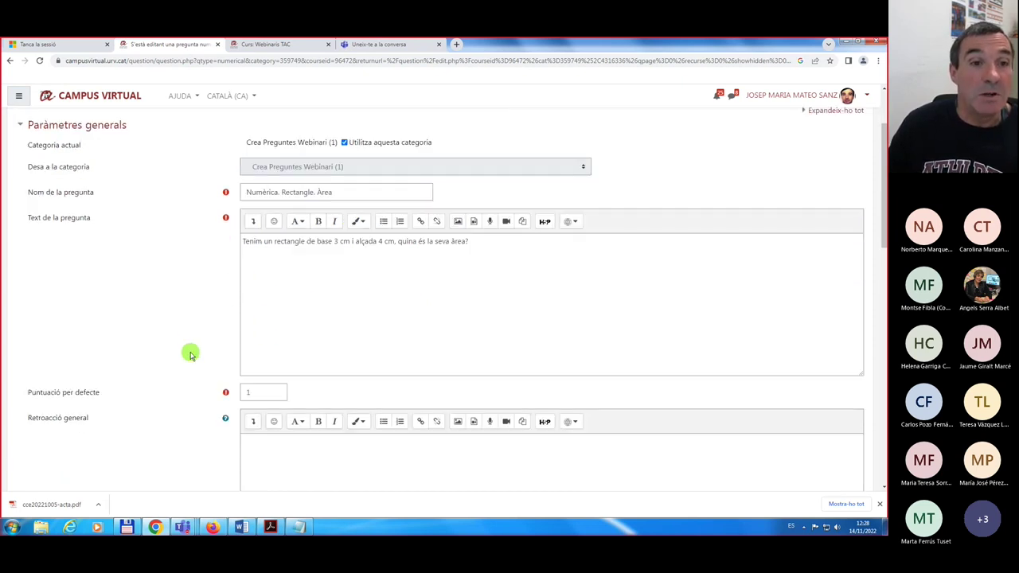
scroll(191, 353, "down", 1)
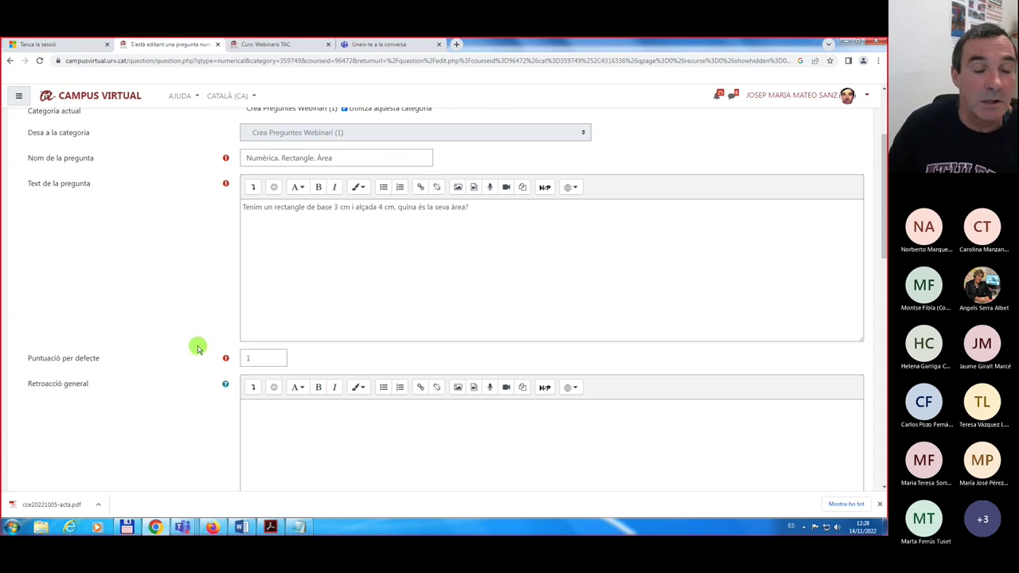
scroll(198, 347, "down", 3)
scroll(198, 348, "down", 4)
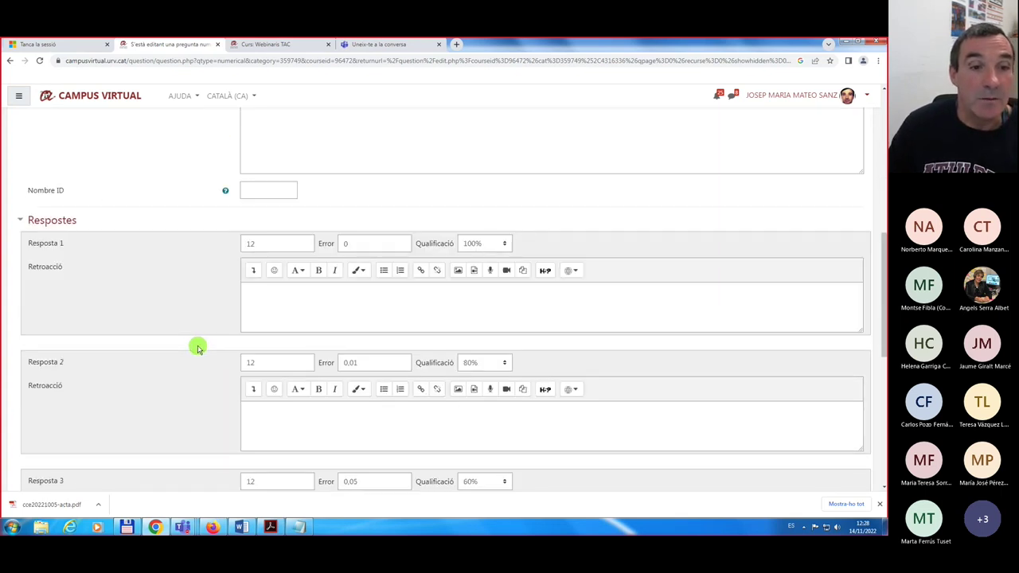
scroll(198, 348, "down", 7)
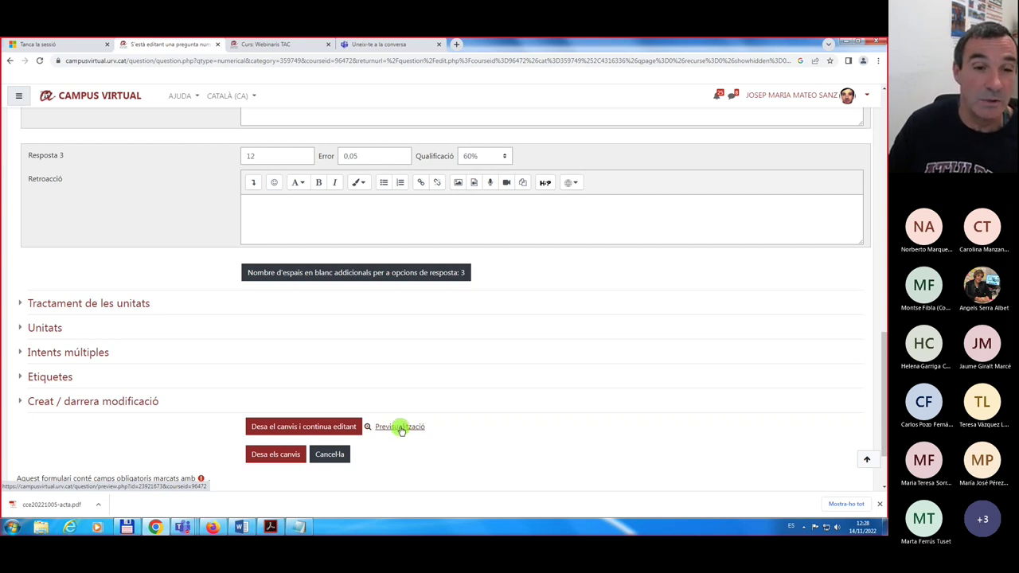
- Preview the rectangle area question in a maximized window and examine its technical information, attempt options and display options
left_click(401, 427)
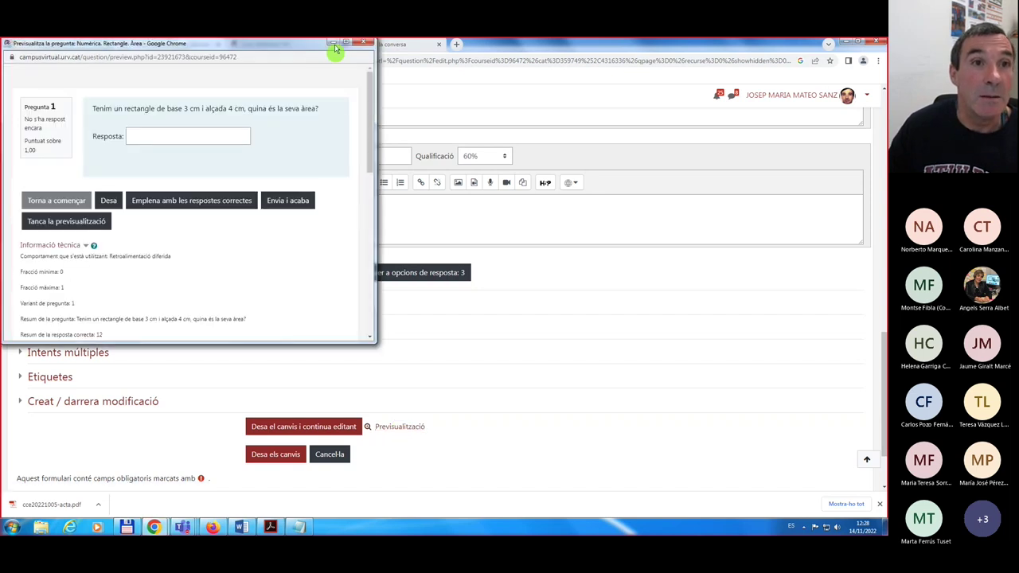
left_click(347, 42)
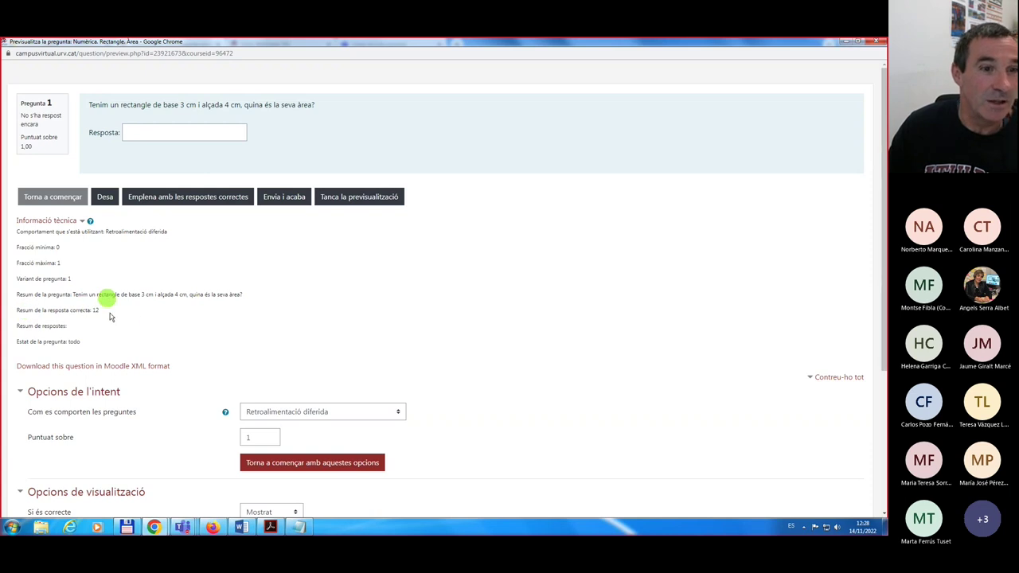
scroll(136, 318, "down", 2)
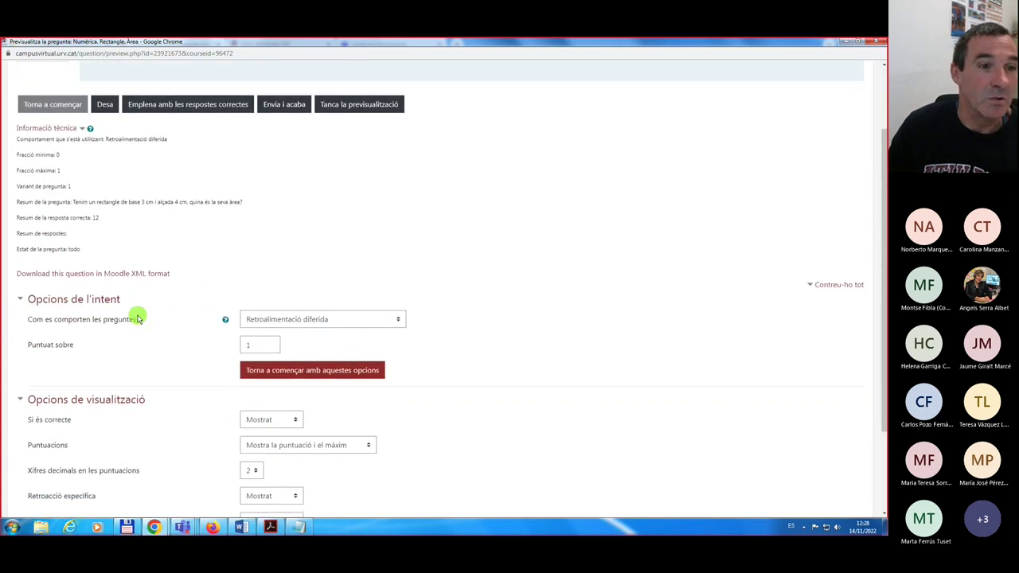
scroll(136, 319, "up", 1)
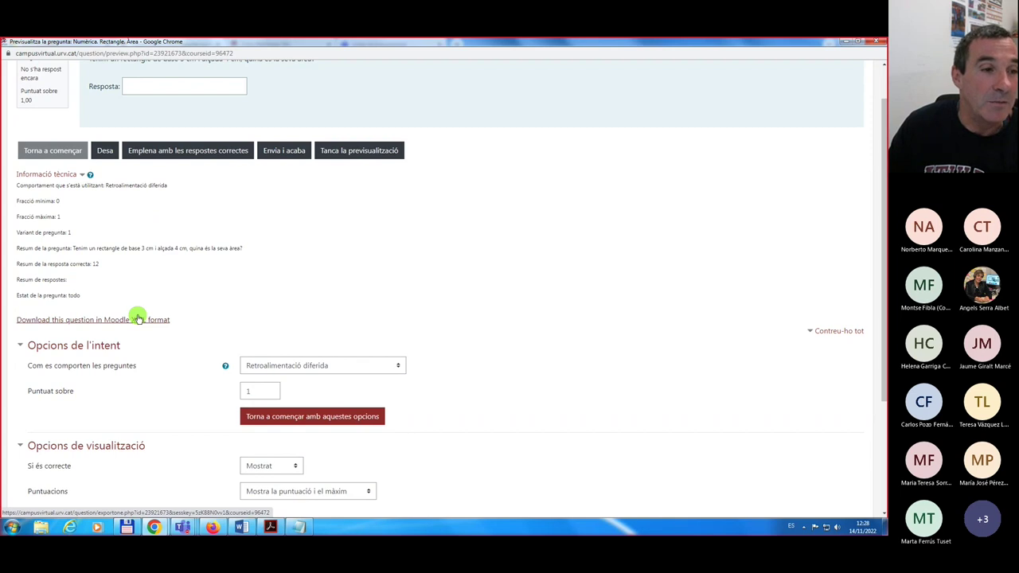
scroll(138, 319, "down", 1)
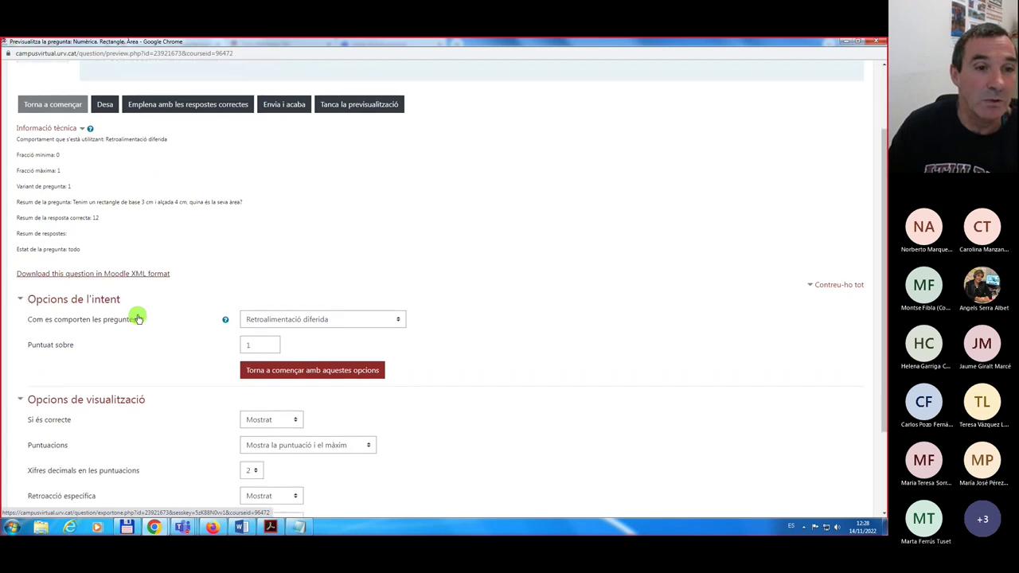
- Answer the previewed rectangle area question with 12,03 and submit the attempt for grading
scroll(138, 319, "up", 2)
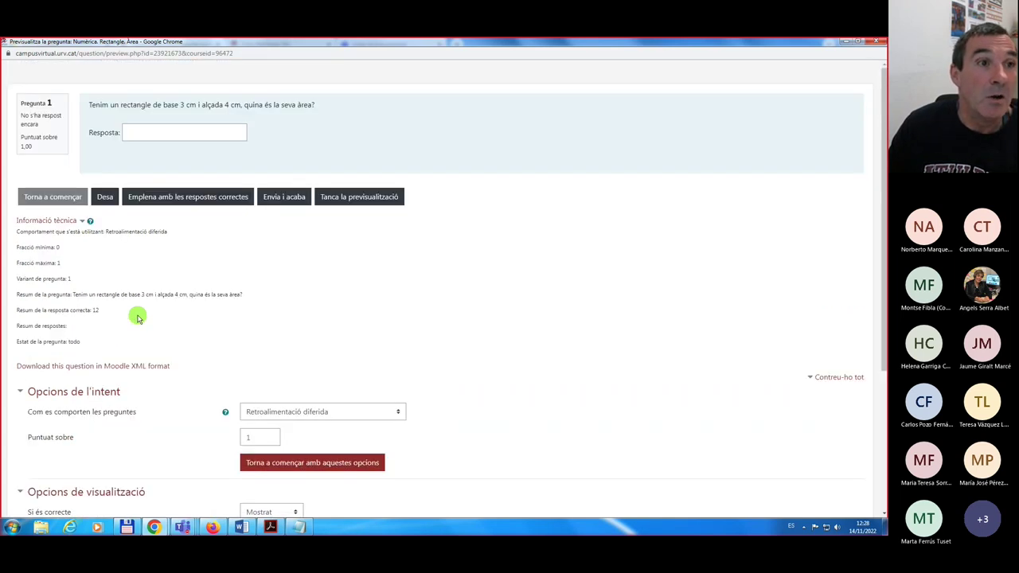
left_click(142, 135)
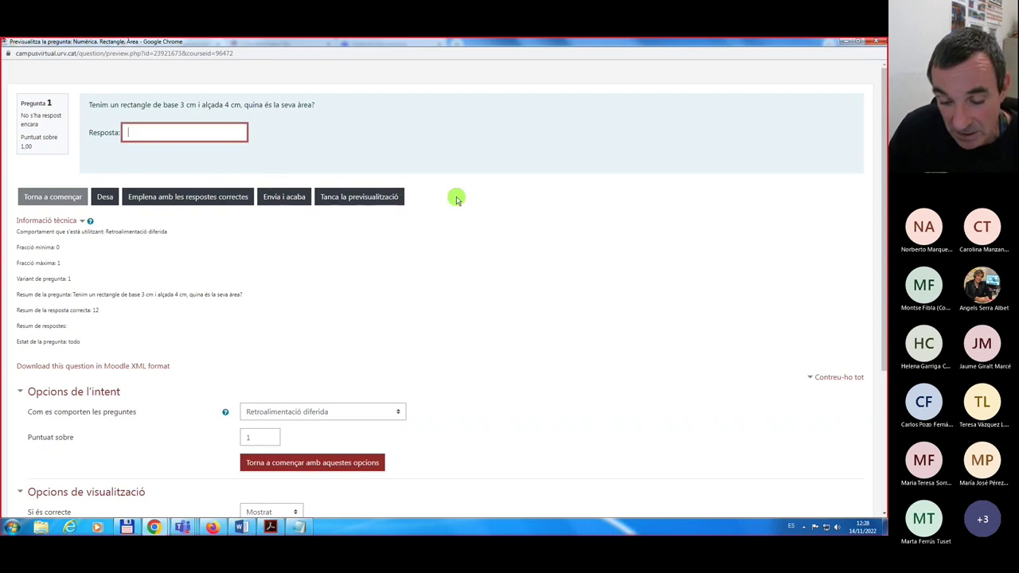
type("12.0")
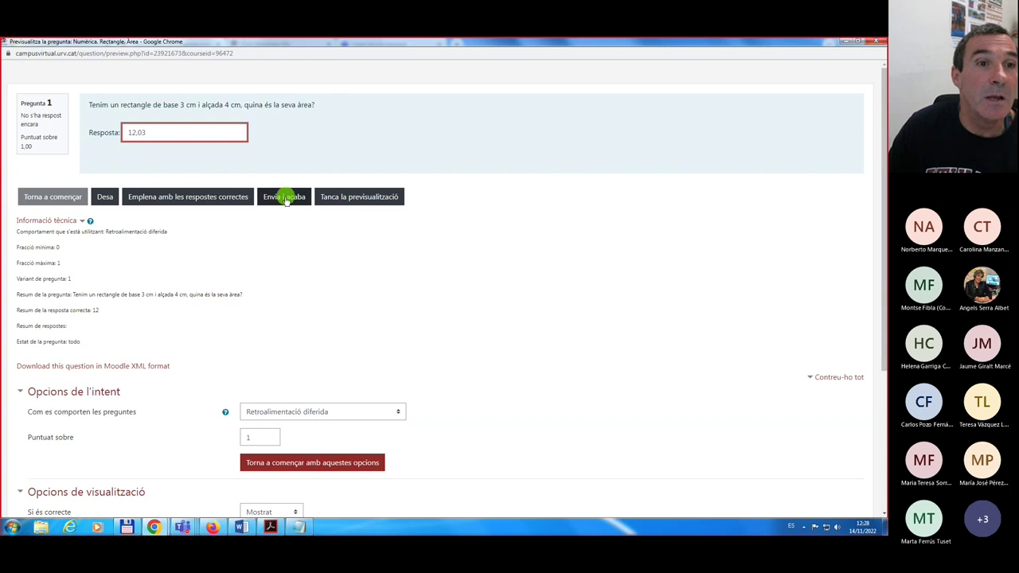
left_click(285, 200)
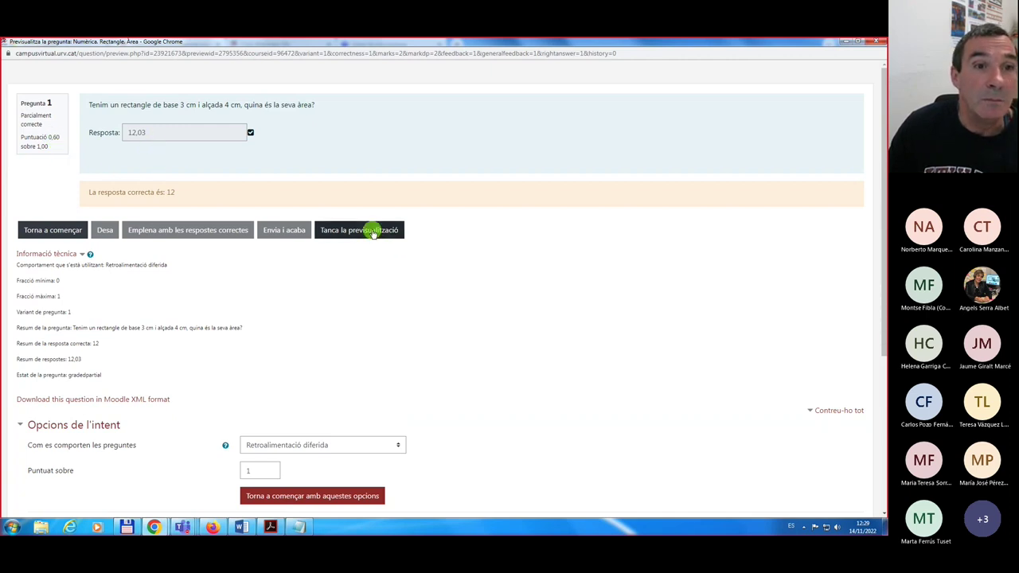
- Restart the question preview and submit 12,005 as the answer
left_click(64, 231)
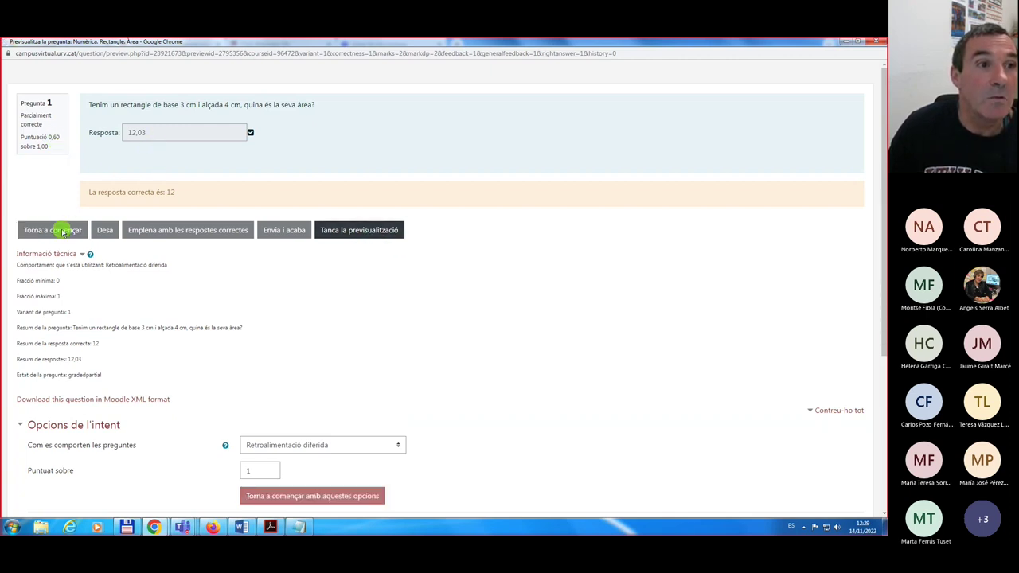
left_click(139, 135)
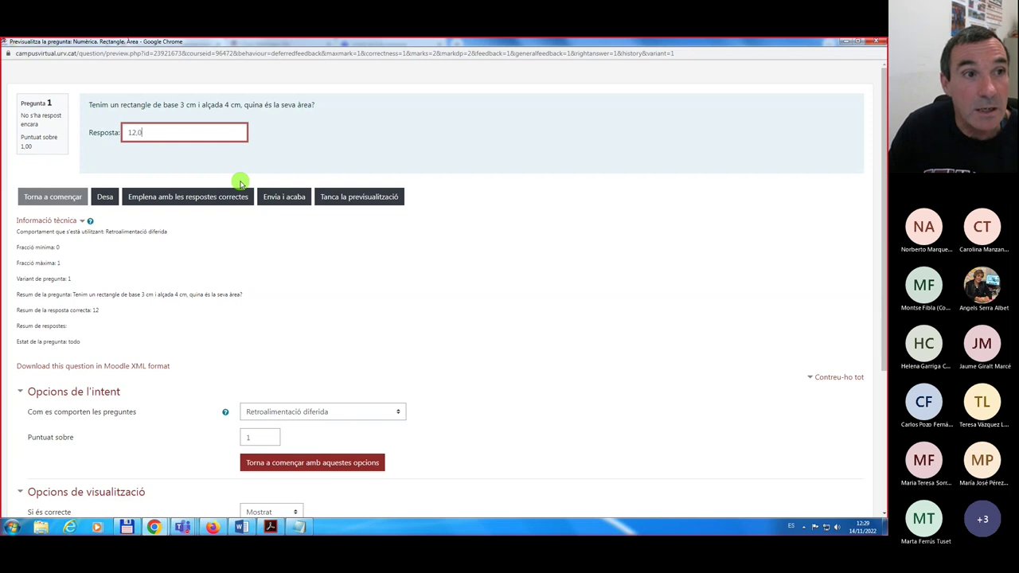
type("12,005")
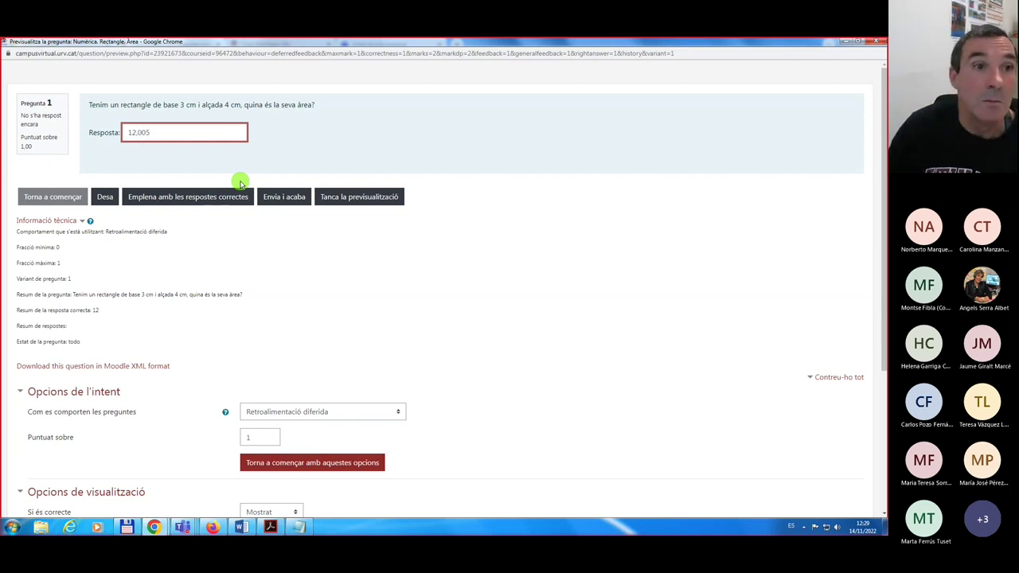
left_click(275, 199)
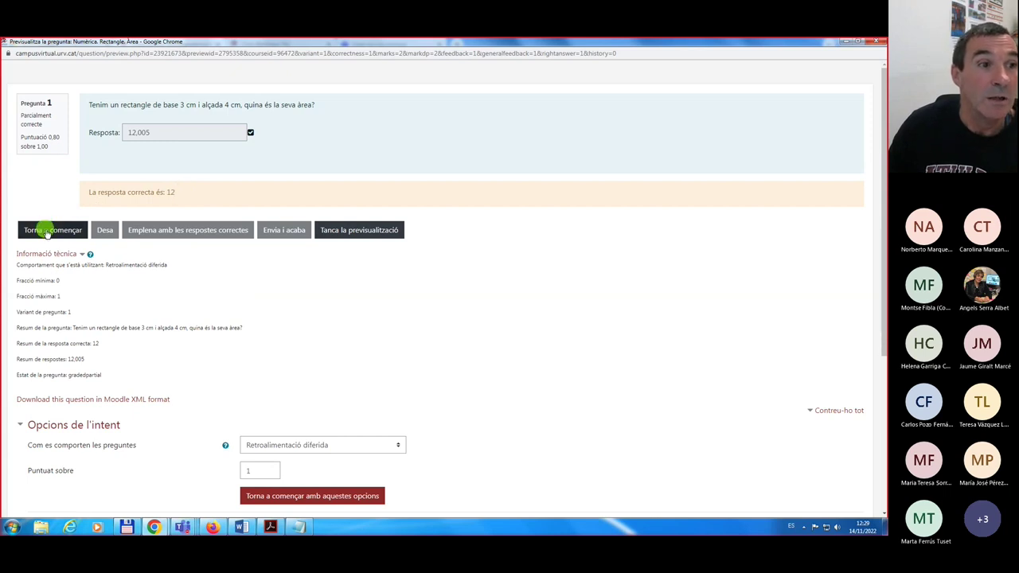
- Restart the question preview and submit the exact answer 12
left_click(46, 230)
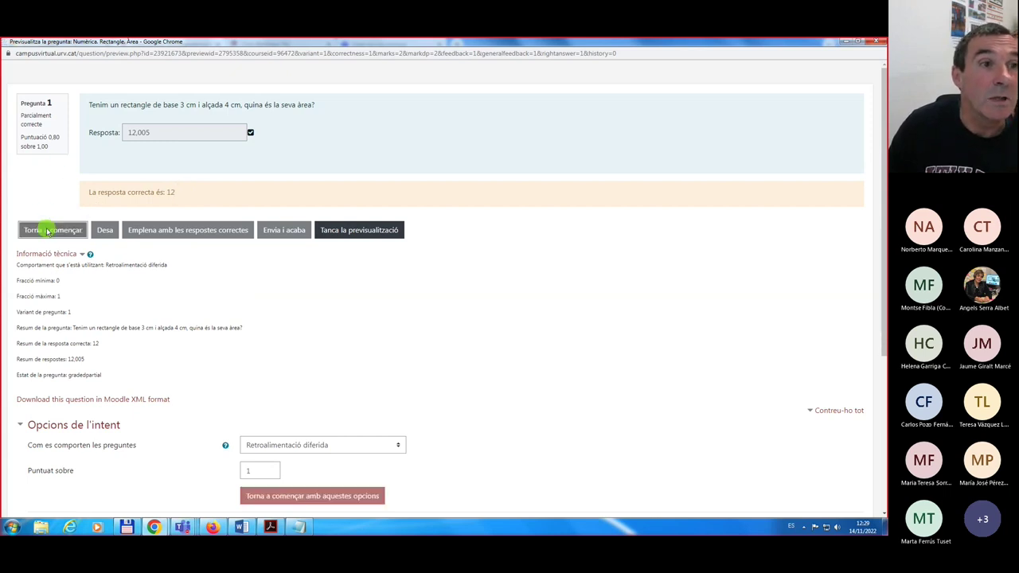
left_click(141, 136)
type("12")
left_click(276, 198)
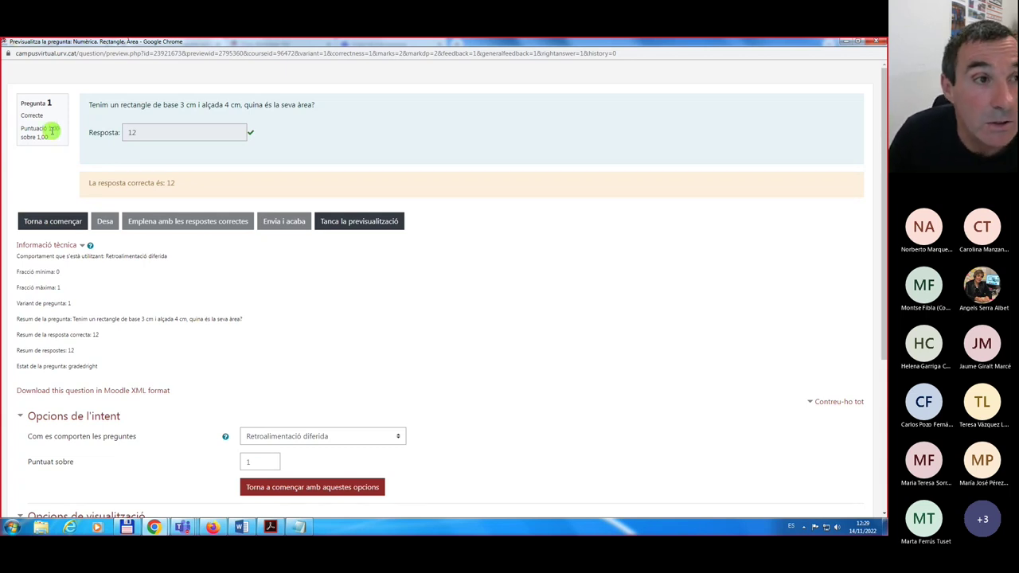
- Restart the question preview and submit 12,1 to test an answer outside the tolerances
left_click(38, 226)
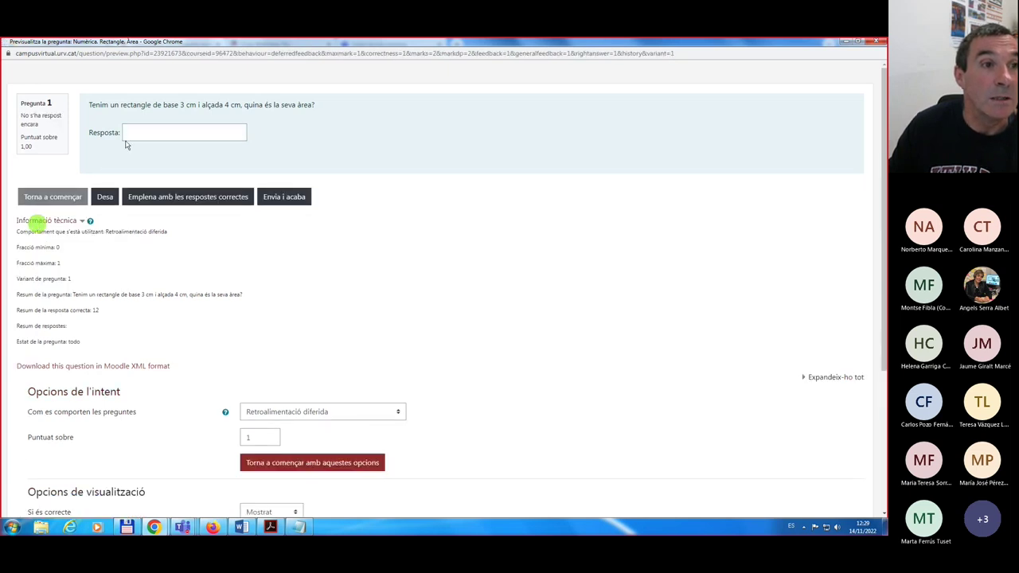
left_click(147, 135)
type("12,1")
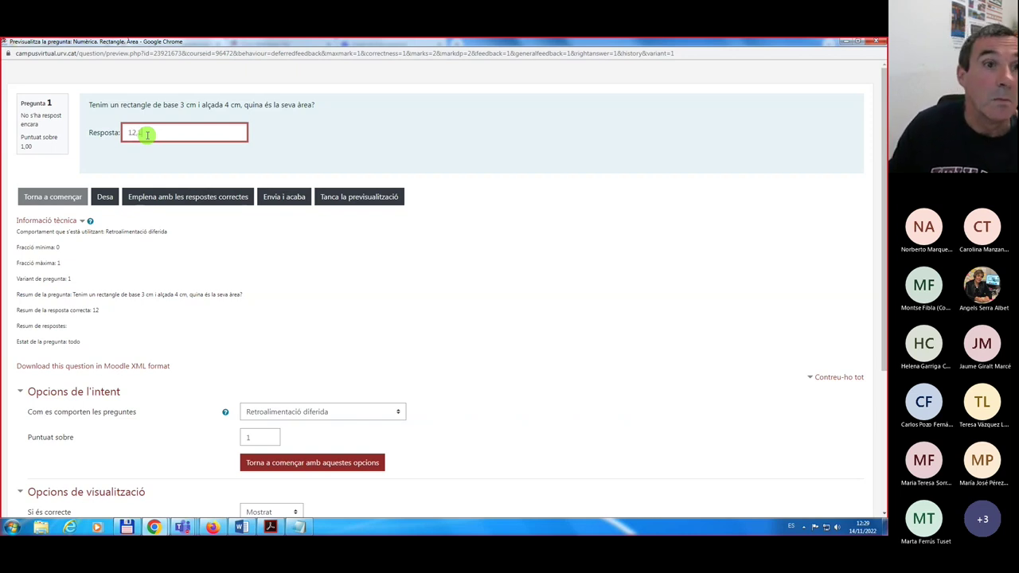
left_click(275, 197)
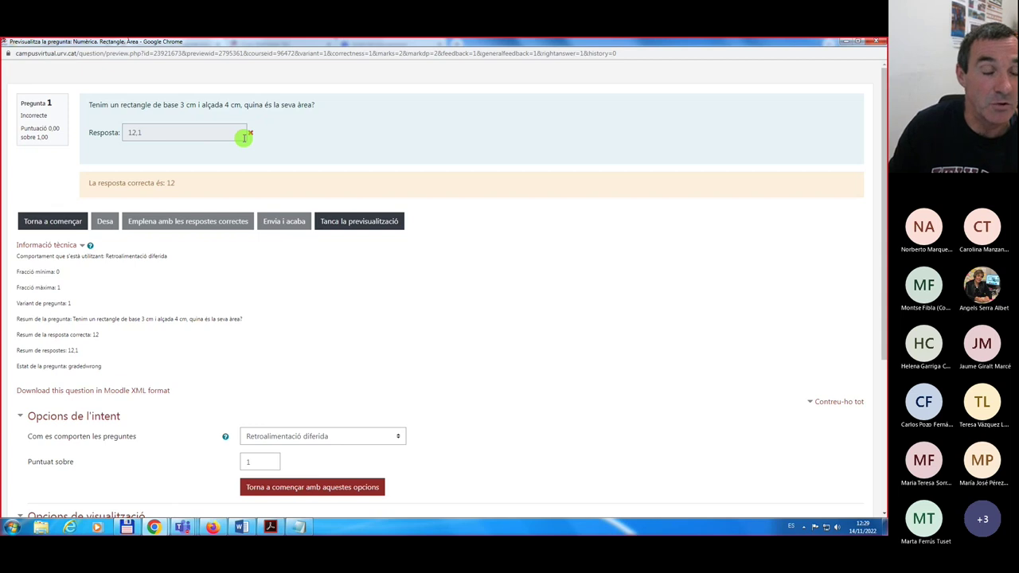
- Close the question preview and save the rectangle area question, returning to the question bank
scroll(280, 278, "down", 1)
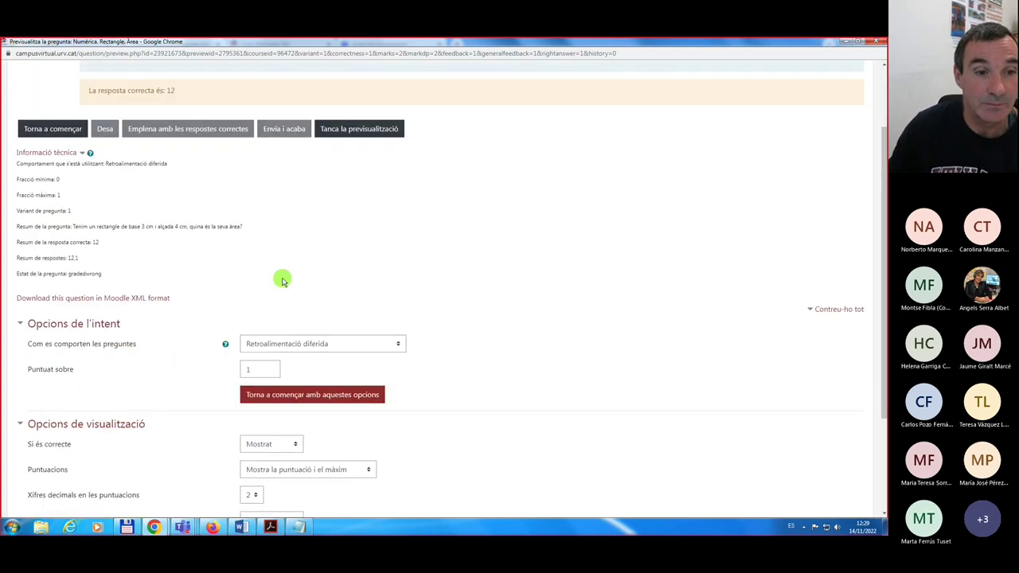
scroll(282, 279, "up", 1)
left_click(360, 225)
left_click(271, 457)
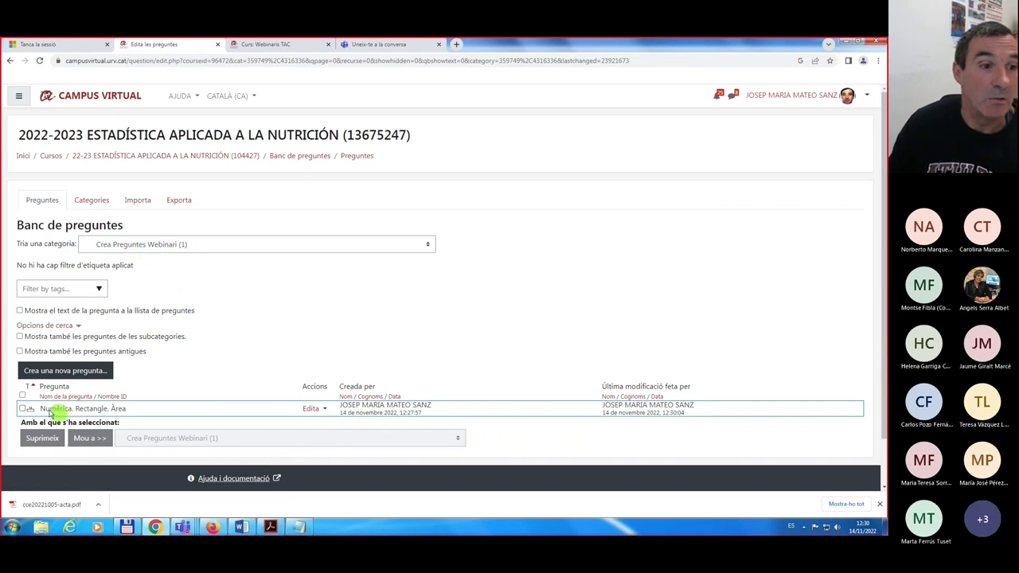
- Preview the question Numèrica. Rectangle. Àrea from its actions in the question bank, and close the preview
scroll(268, 329, "down", 1)
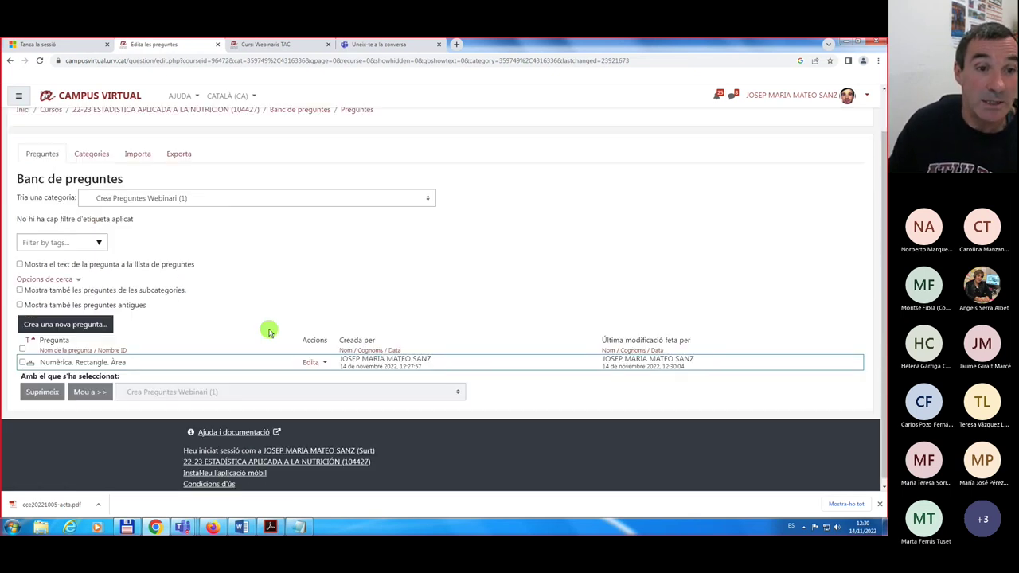
left_click(325, 365)
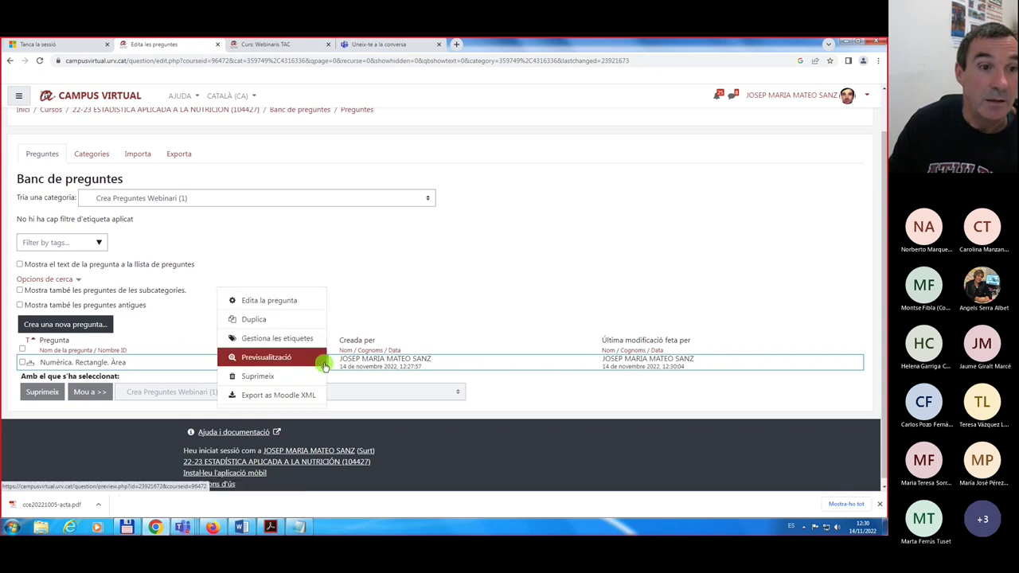
left_click(252, 357)
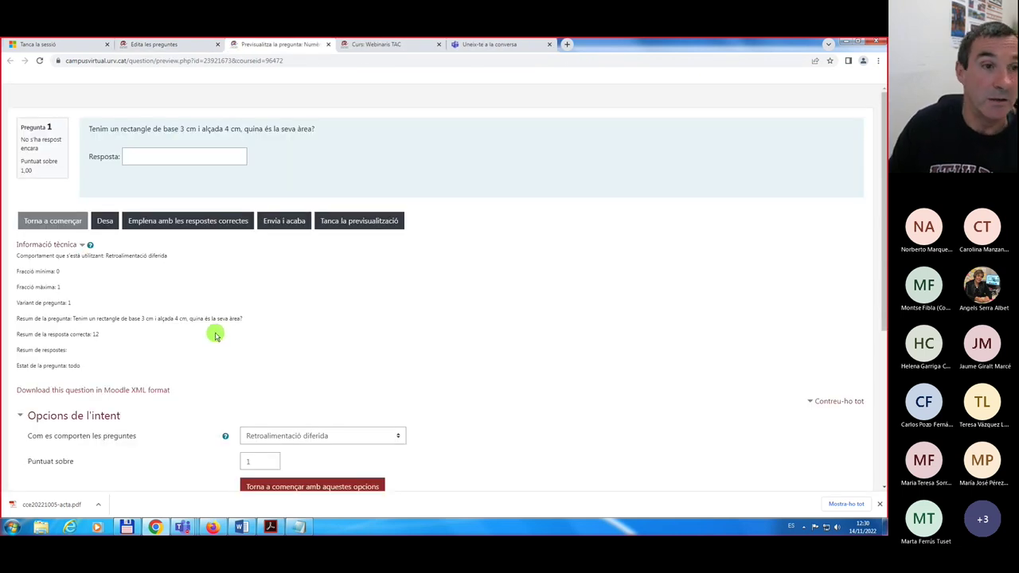
left_click(327, 46)
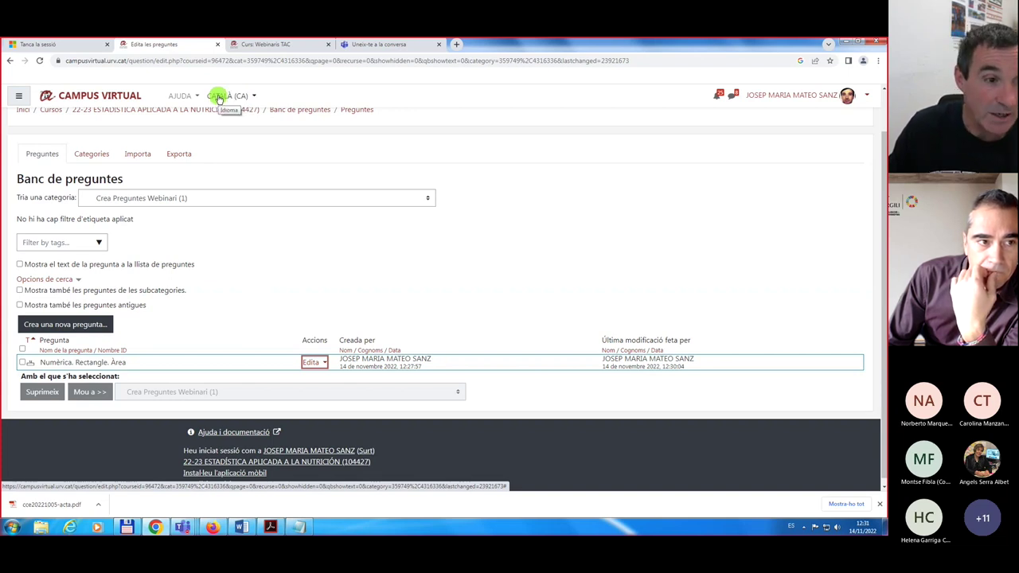
- Reopen the rectangle area question for editing, review the error and grade of its three answers, and cancel without saving
left_click(325, 363)
left_click(263, 301)
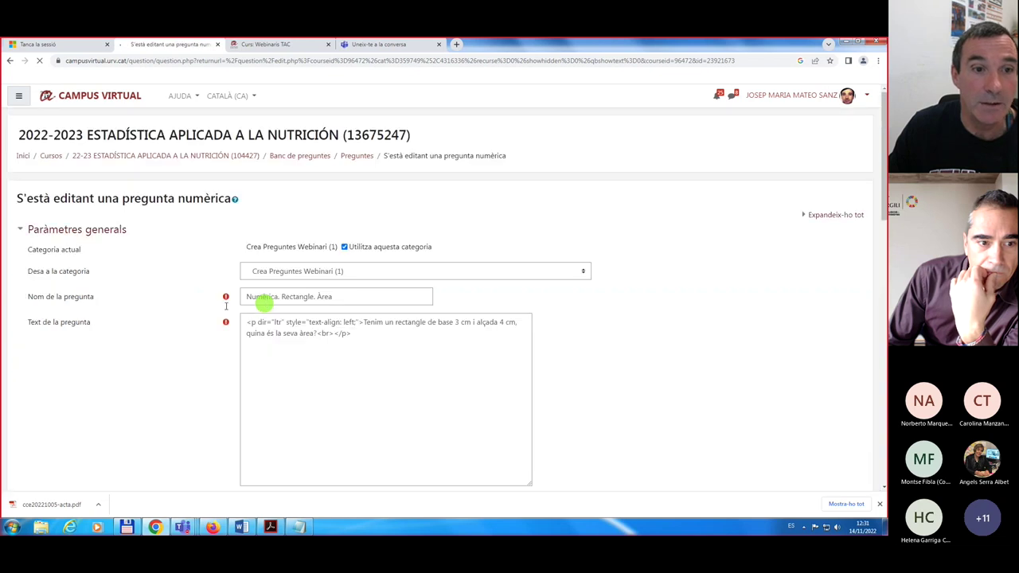
scroll(116, 322, "down", 6)
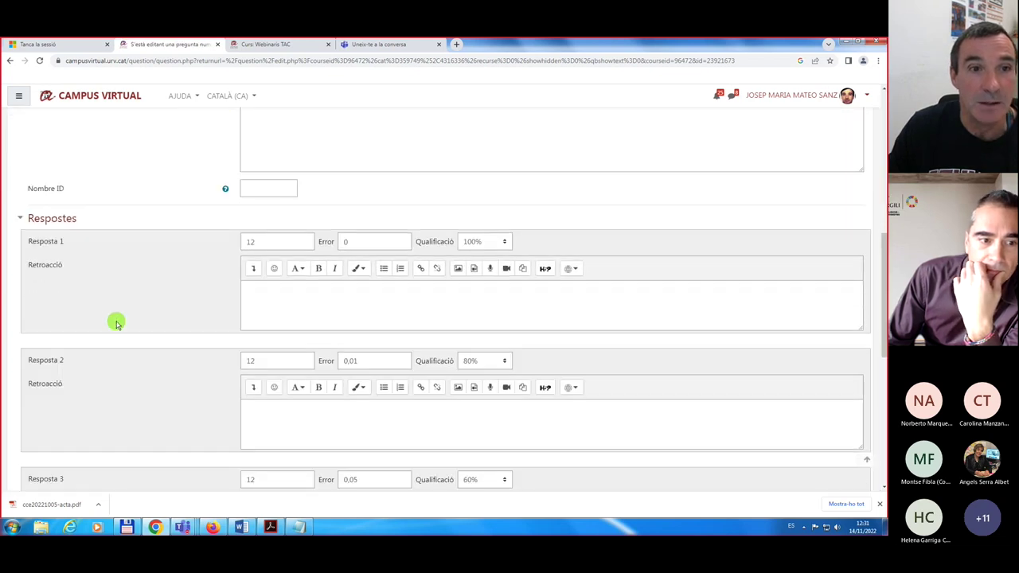
scroll(116, 321, "down", 1)
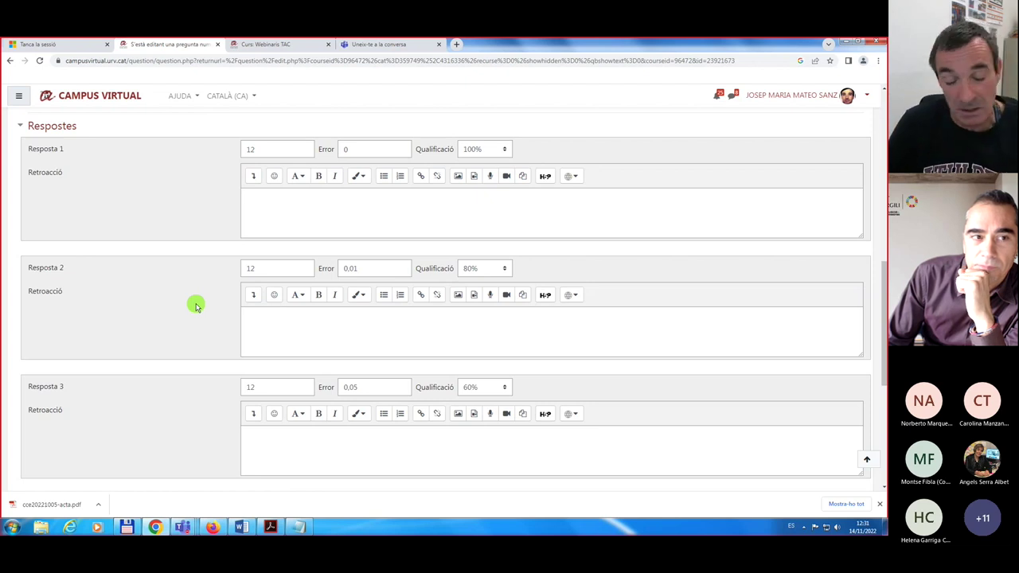
scroll(196, 306, "up", 1)
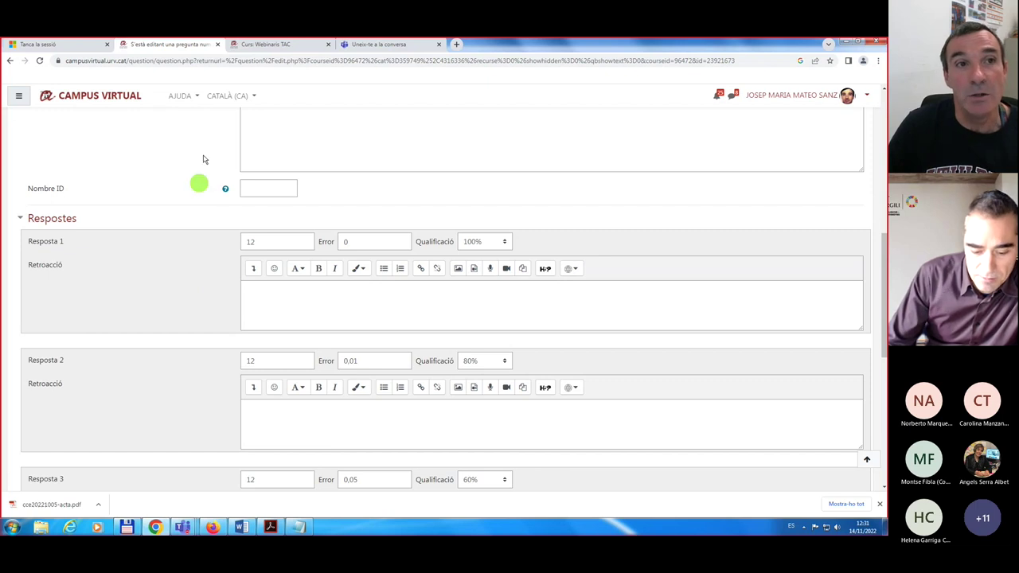
scroll(192, 347, "down", 3)
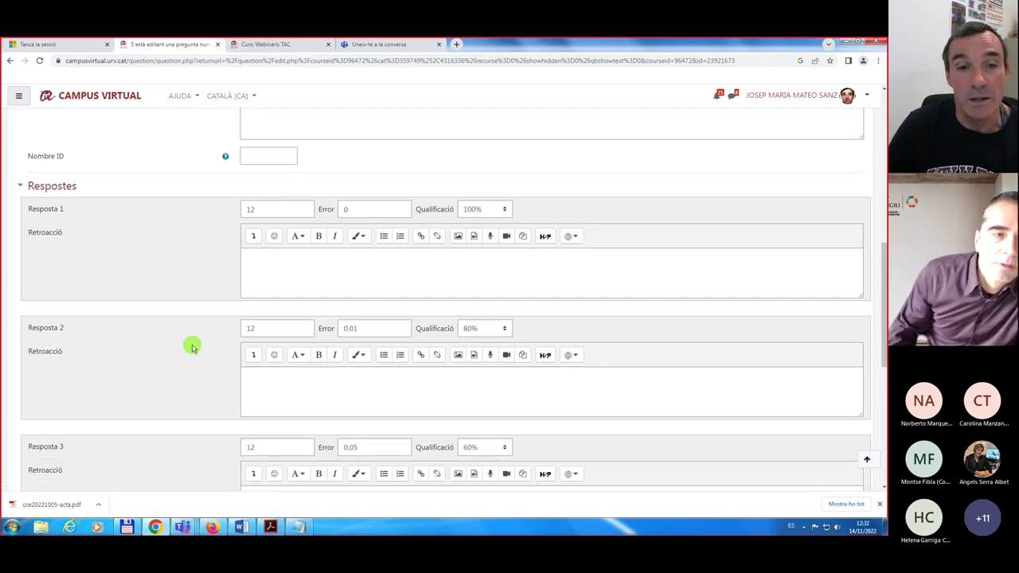
scroll(215, 367, "down", 1)
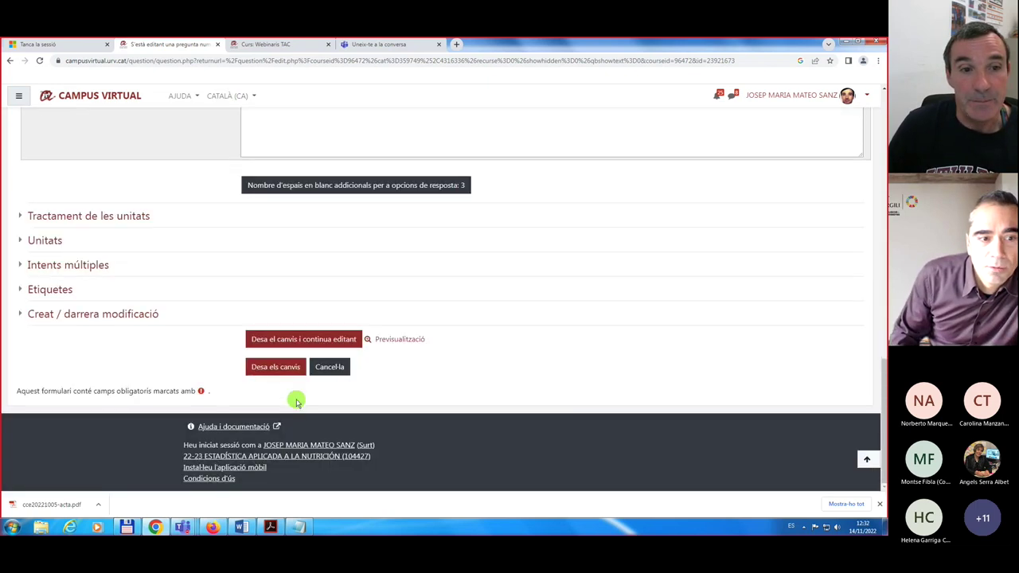
left_click(330, 368)
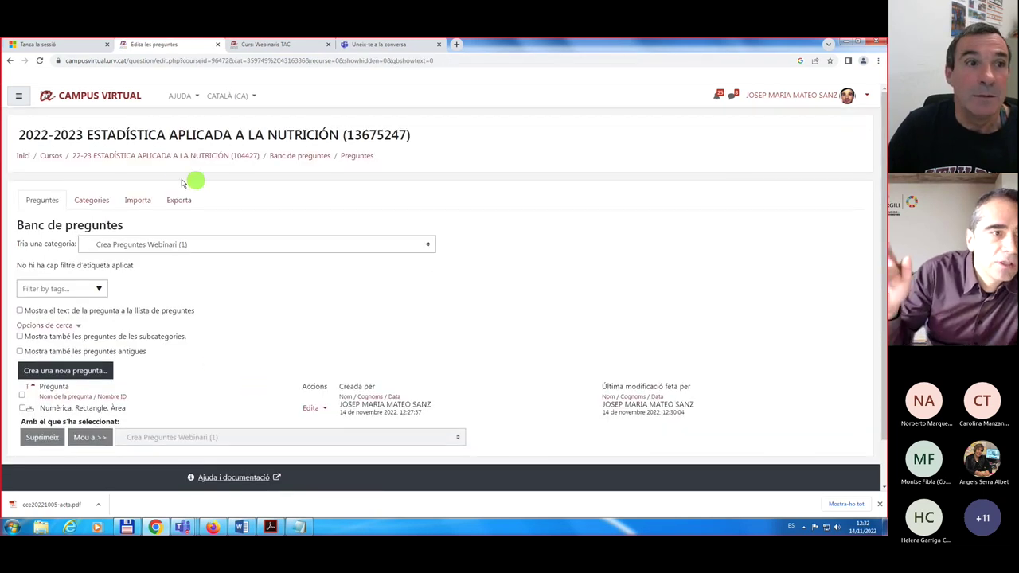
- Go to the course 22-23 ESTADÍSTICA APLICADA A LA NUTRICIÓN and open its course settings (Edita paràmetres)
left_click(173, 156)
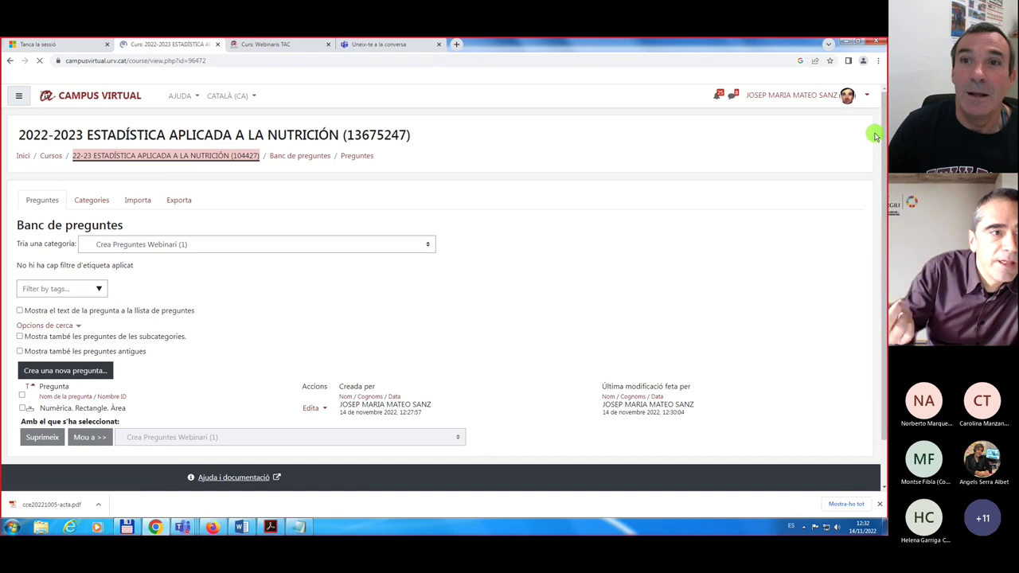
left_click(859, 137)
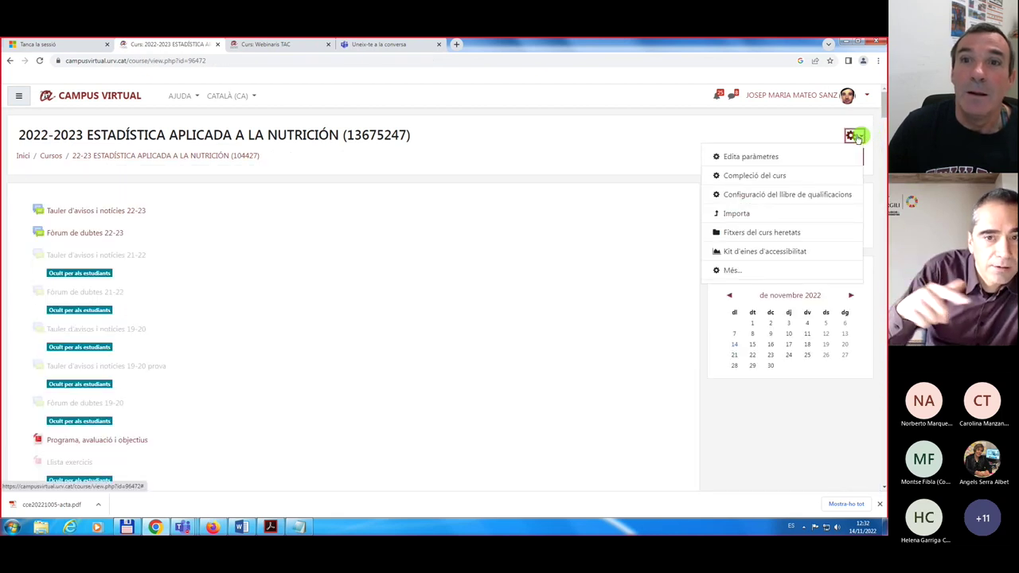
left_click(751, 159)
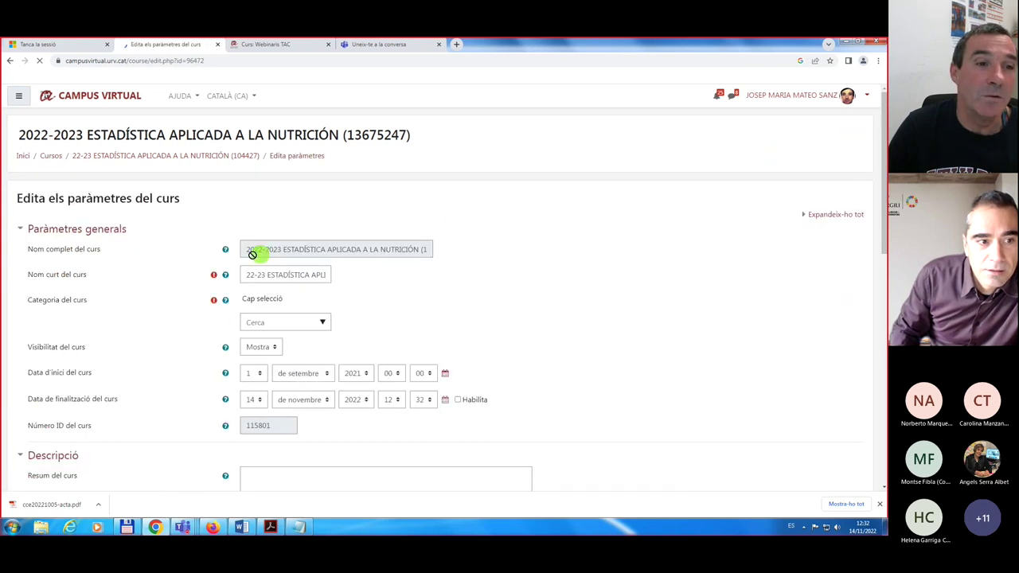
- Examine the forced language choices (Imposa idioma) under Aparença in the course settings, and cancel without changes
scroll(156, 280, "down", 2)
scroll(156, 281, "down", 4)
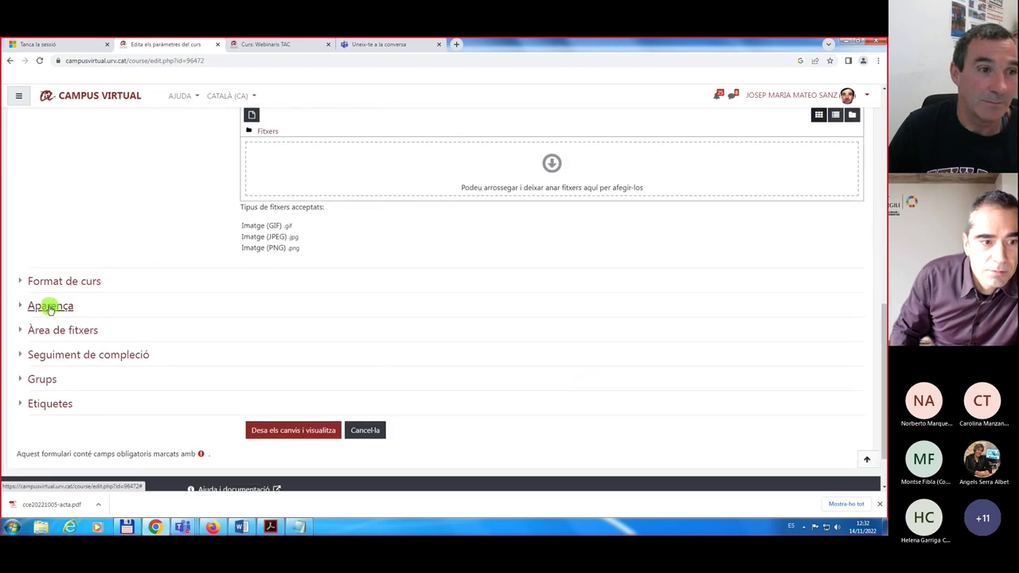
left_click(51, 308)
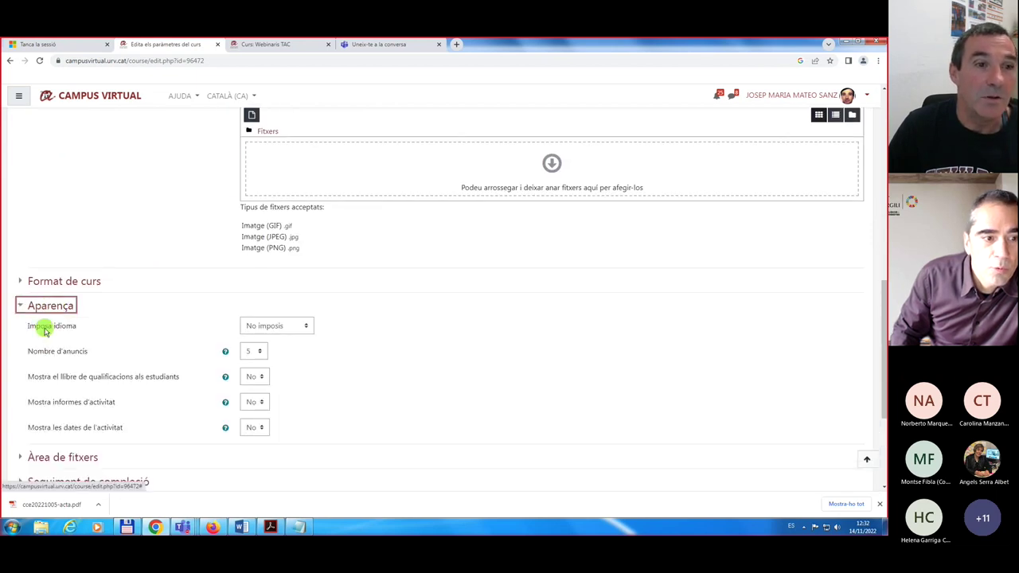
left_click(307, 328)
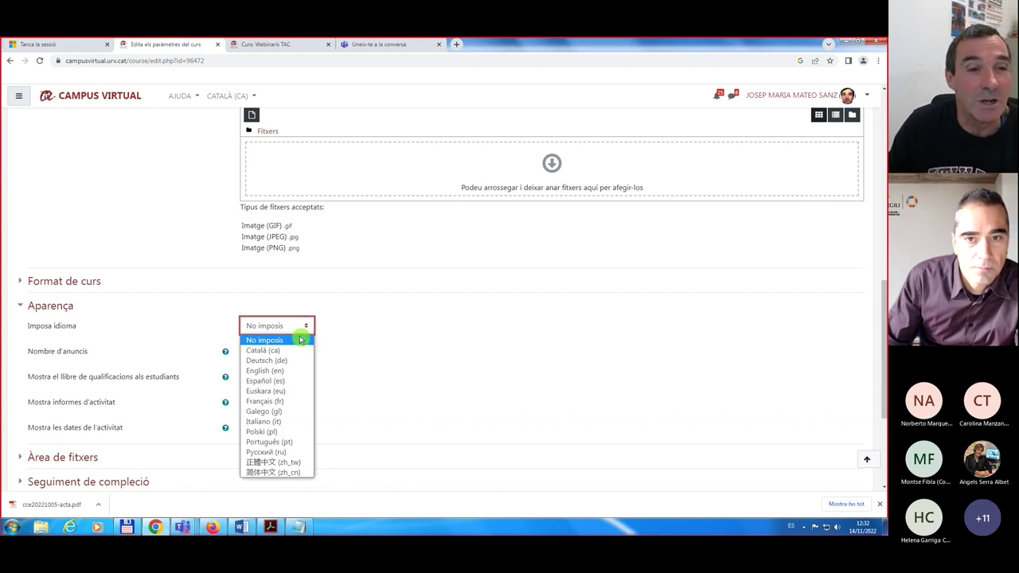
left_click(397, 333)
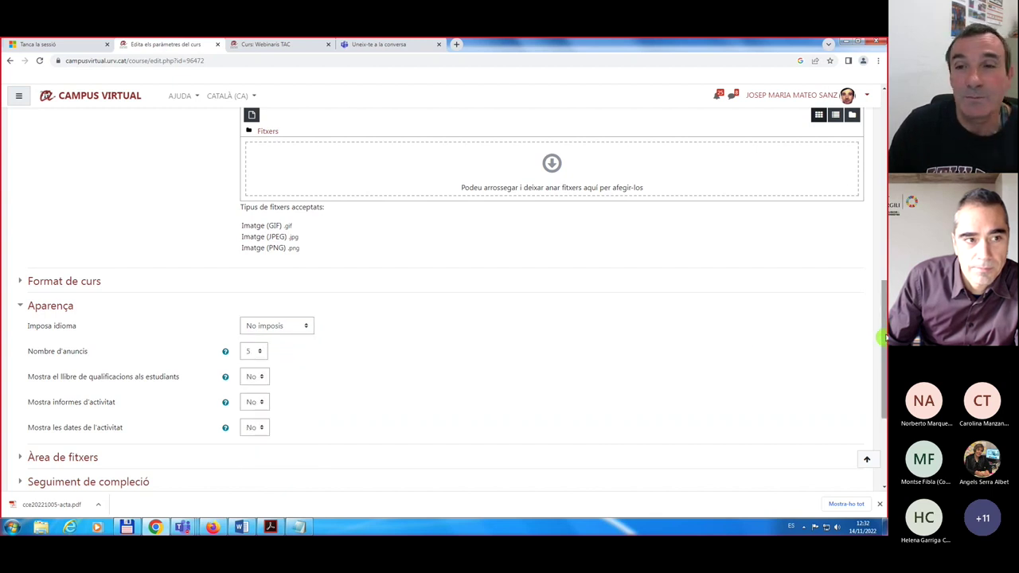
scroll(884, 334, "down", 3)
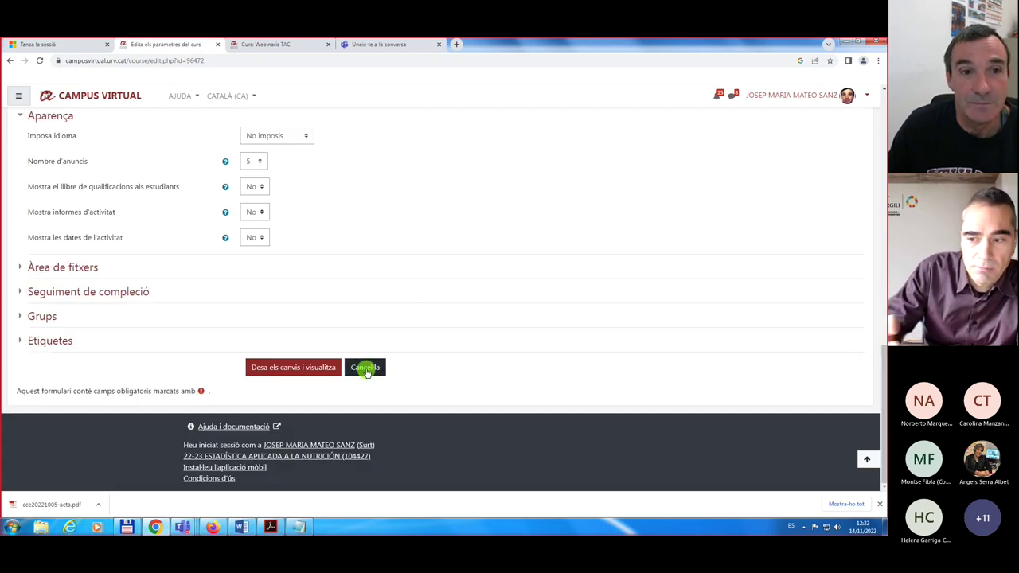
left_click(367, 370)
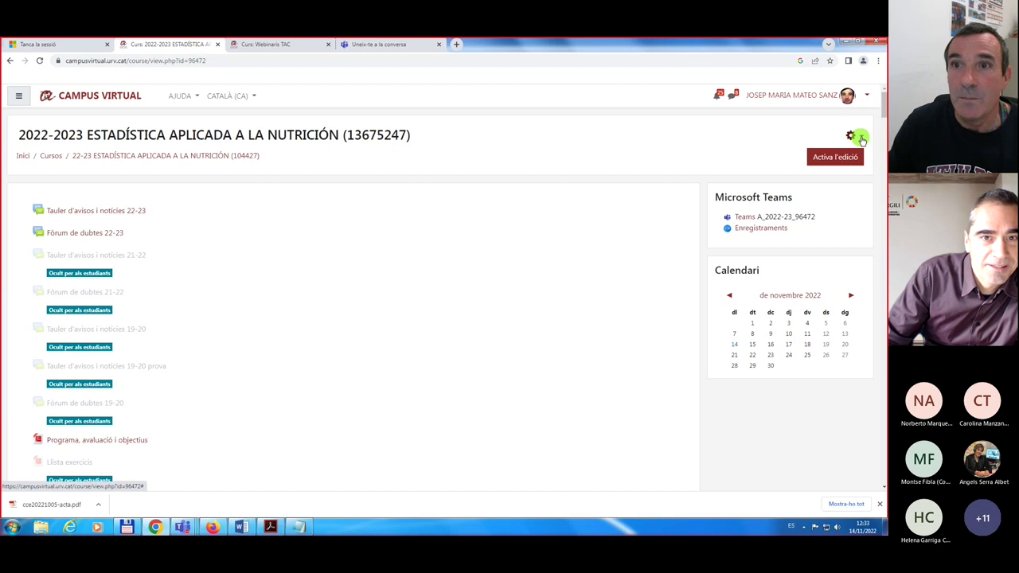
- Open the course's question bank (Banc de preguntes, Preguntes) from the full course administration page
left_click(862, 140)
left_click(730, 270)
scroll(355, 295, "down", 1)
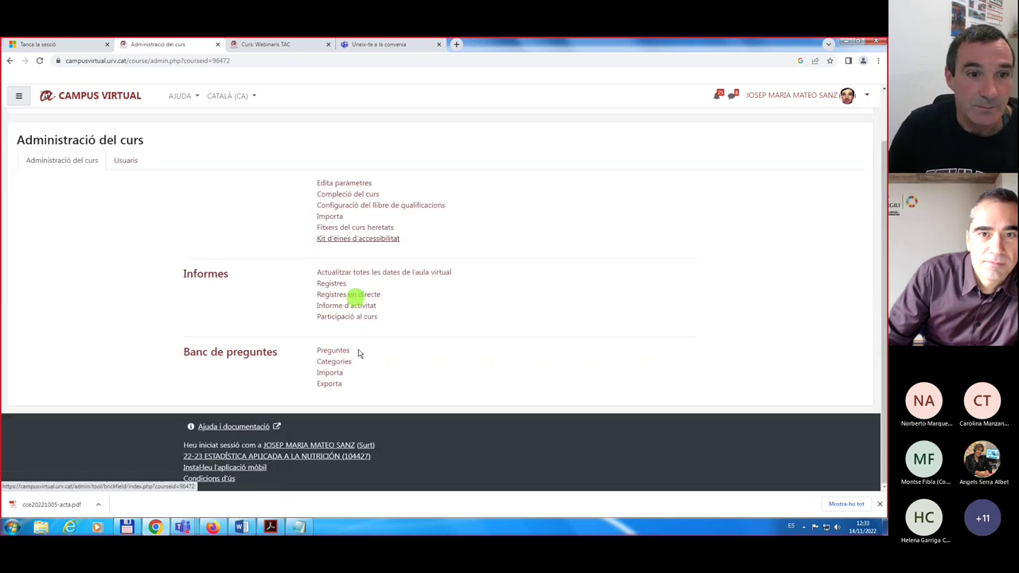
left_click(344, 349)
- Switch to Adobe Acrobat, read the PREGUNTES CALCULADES SIMPLES section and examples in Tipus de preguntes amb dades.pdf, and return to the question bank in Chrome
left_click(270, 527)
scroll(223, 342, "down", 10)
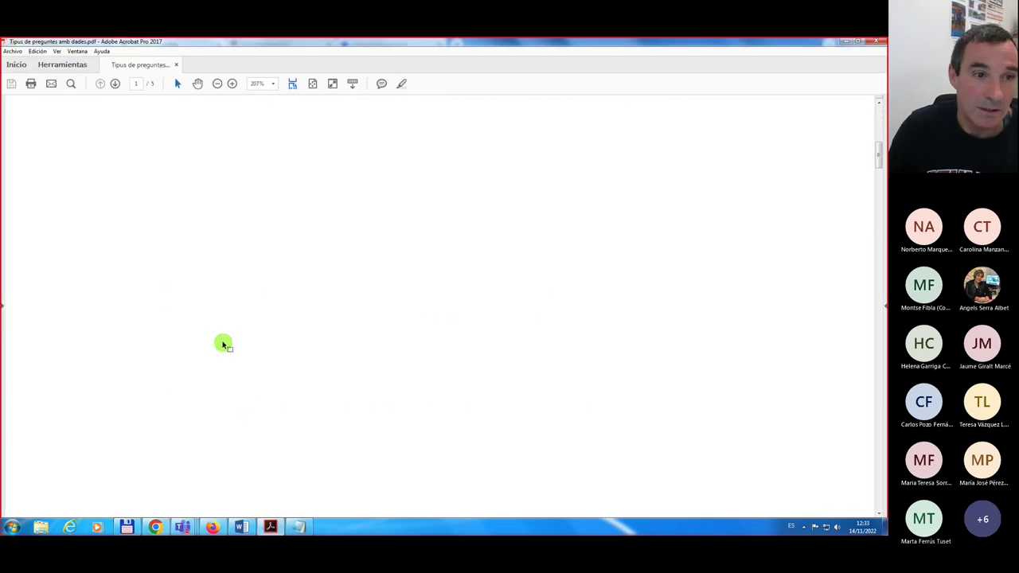
scroll(223, 344, "down", 8)
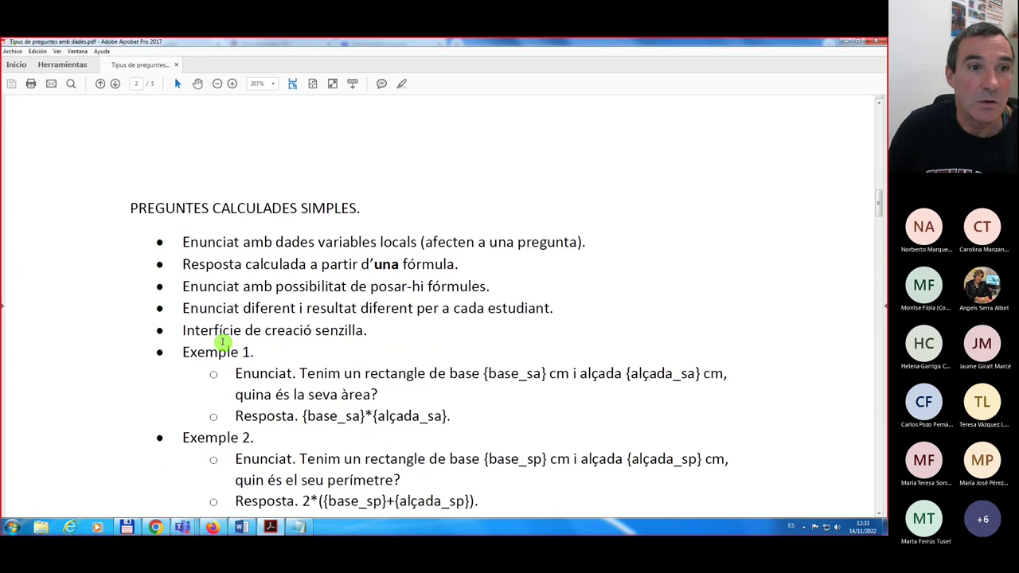
scroll(223, 342, "down", 1)
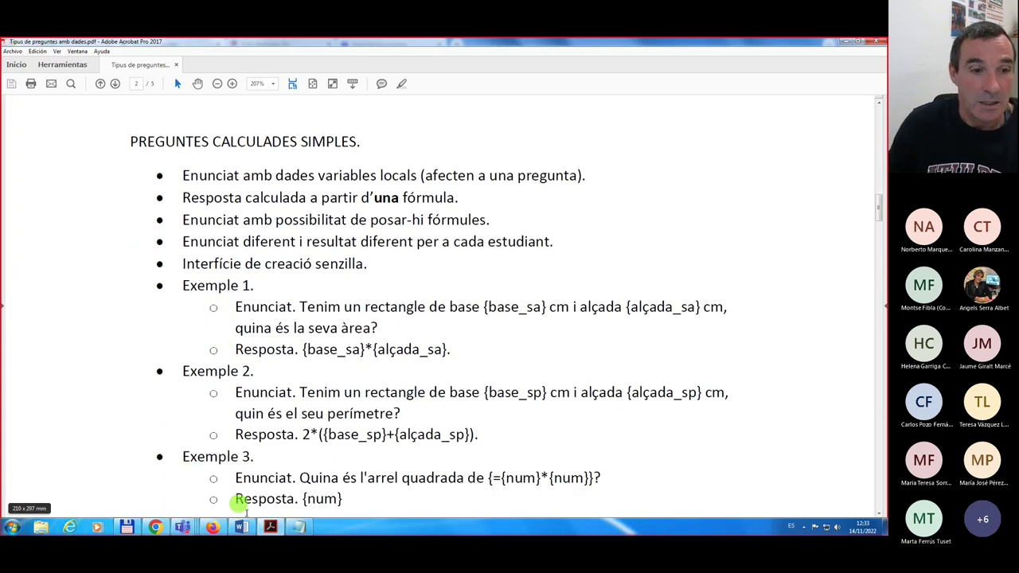
left_click(213, 529)
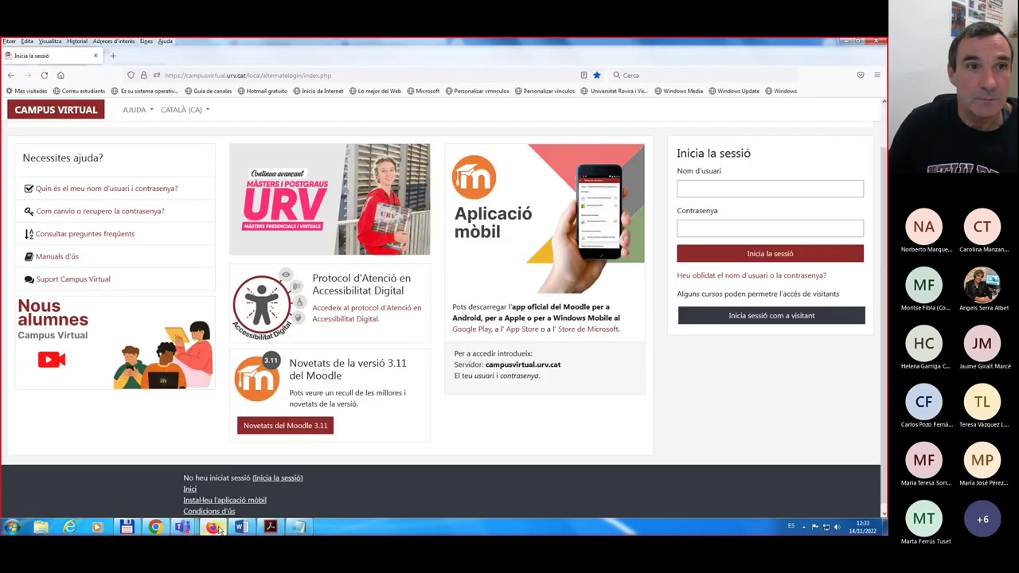
left_click(155, 527)
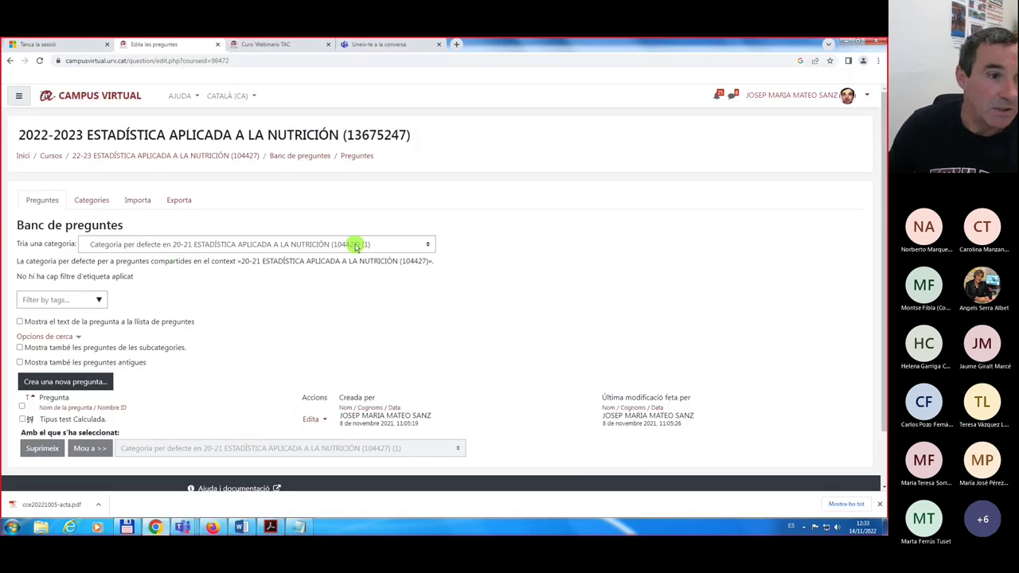
- Choose the category Crea Preguntes Webinari and add a new question of the type Calculada simple
left_click(420, 244)
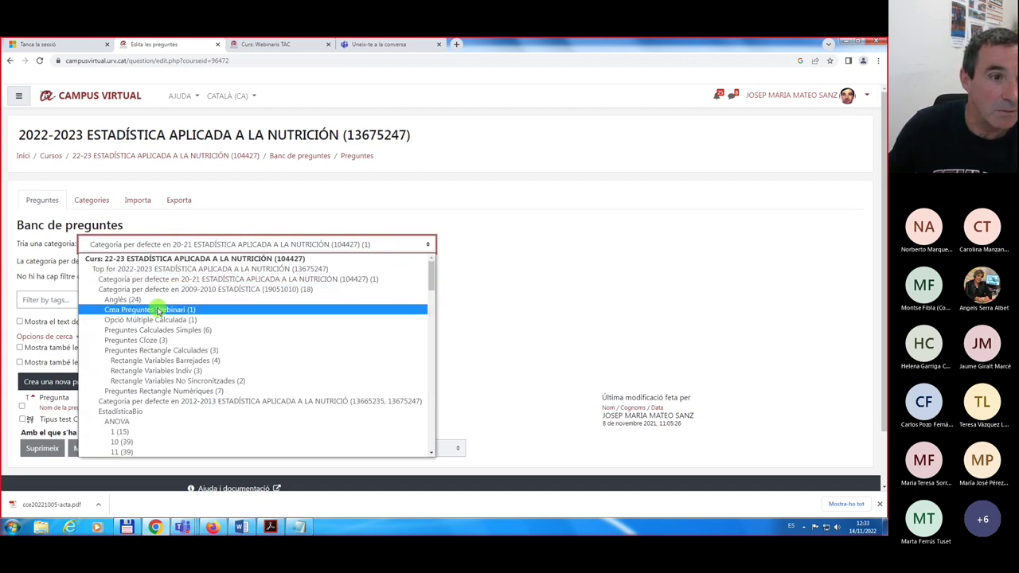
left_click(154, 312)
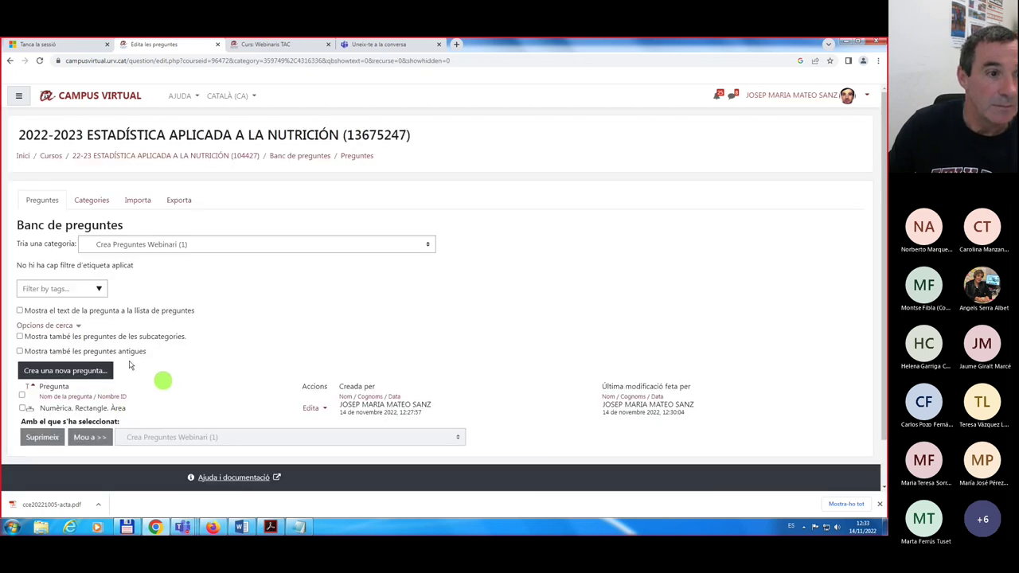
left_click(71, 375)
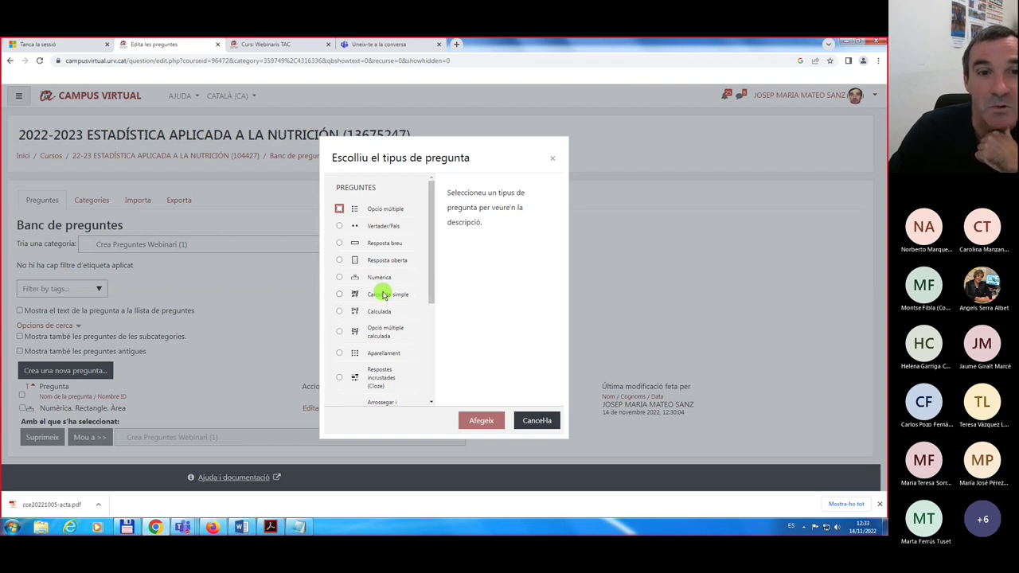
mouse_move(432, 258)
left_mouse_down()
mouse_move(432, 353)
mouse_move(432, 244)
left_mouse_up()
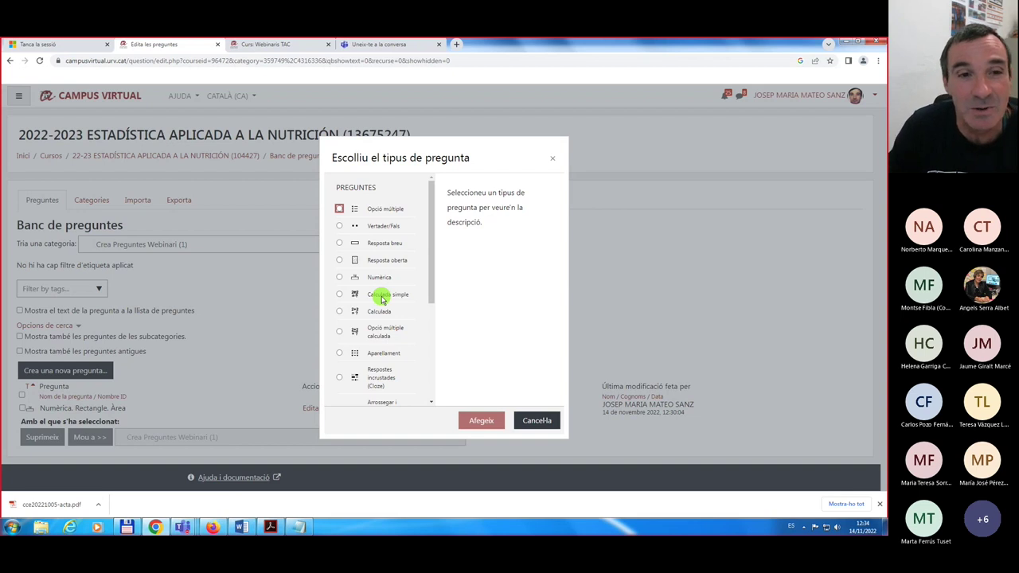
left_click(339, 294)
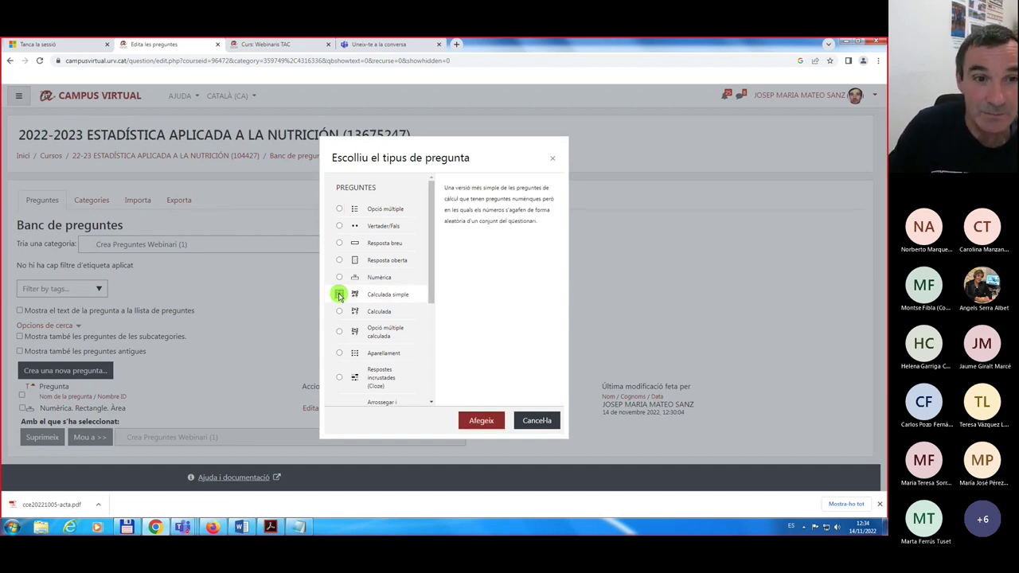
left_click(480, 421)
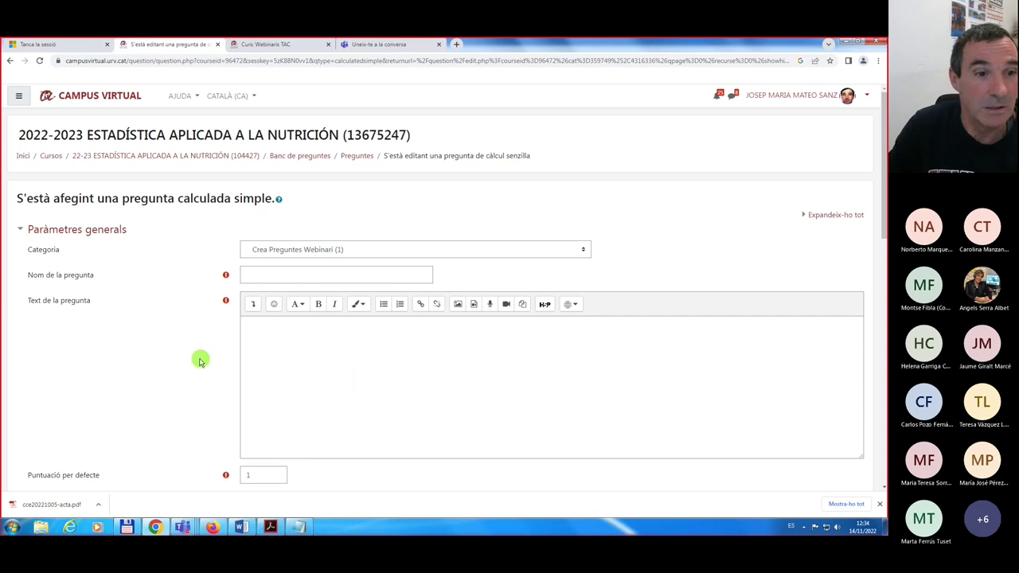
- Name the question Calculada Simple. Rectangle. Àrea
scroll(182, 347, "down", 3)
scroll(182, 348, "up", 3)
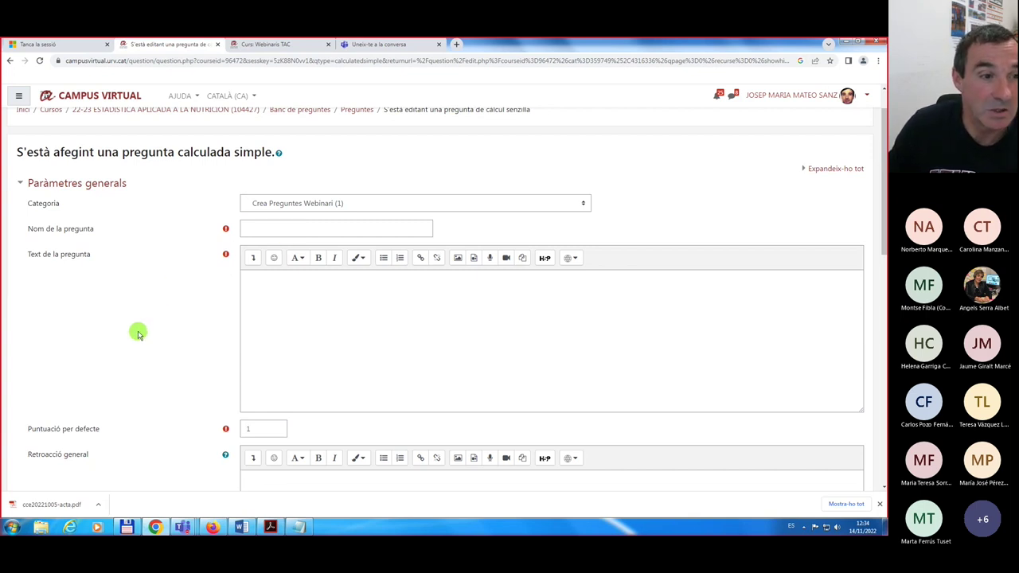
scroll(138, 334, "down", 1)
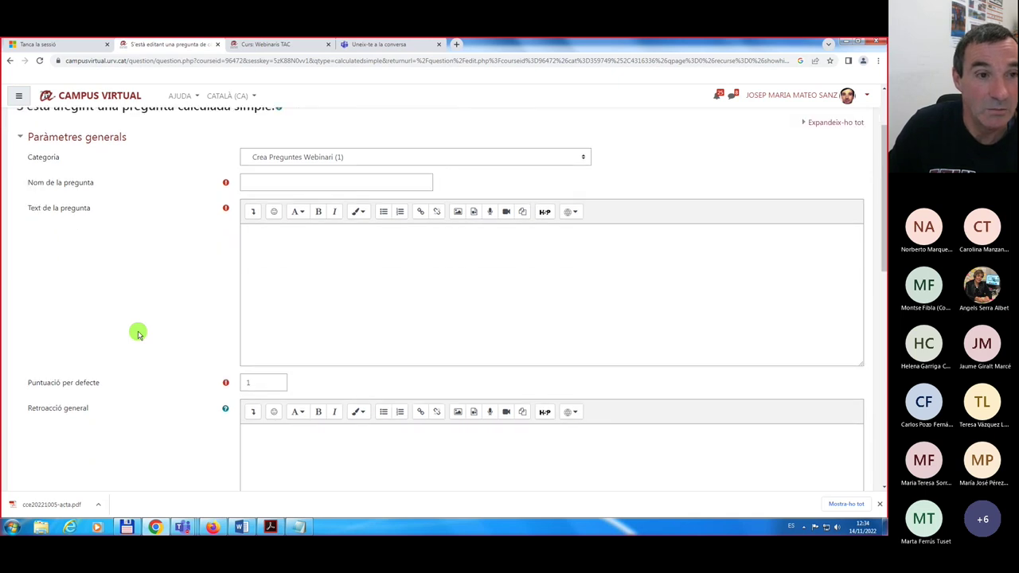
scroll(138, 335, "up", 1)
left_click(272, 228)
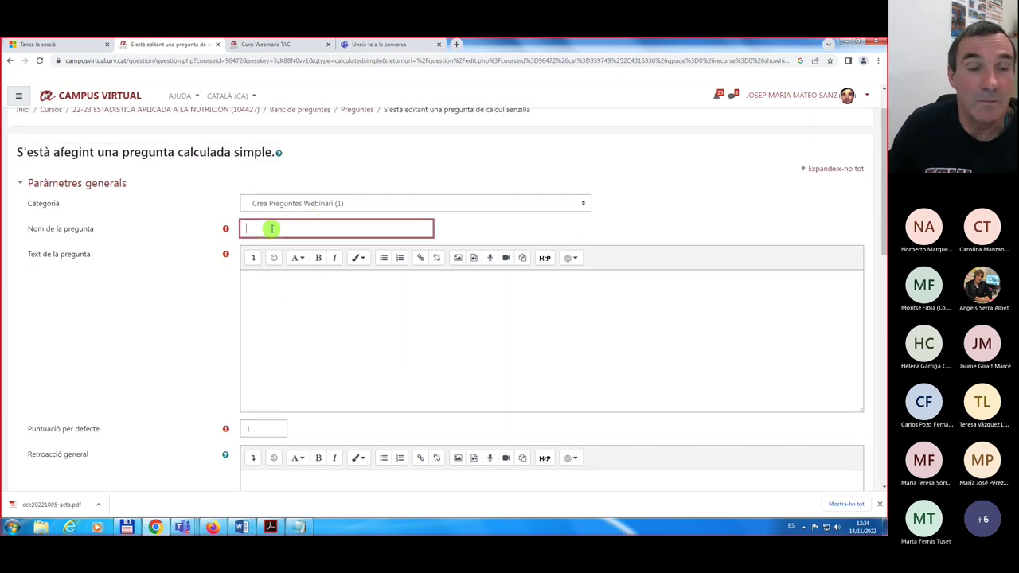
type("Calc")
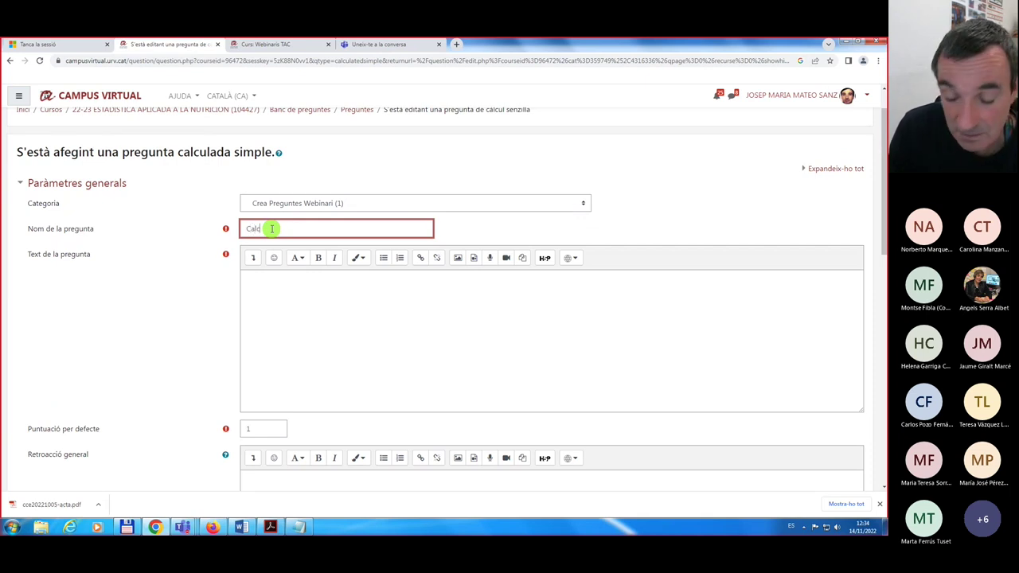
type("ula")
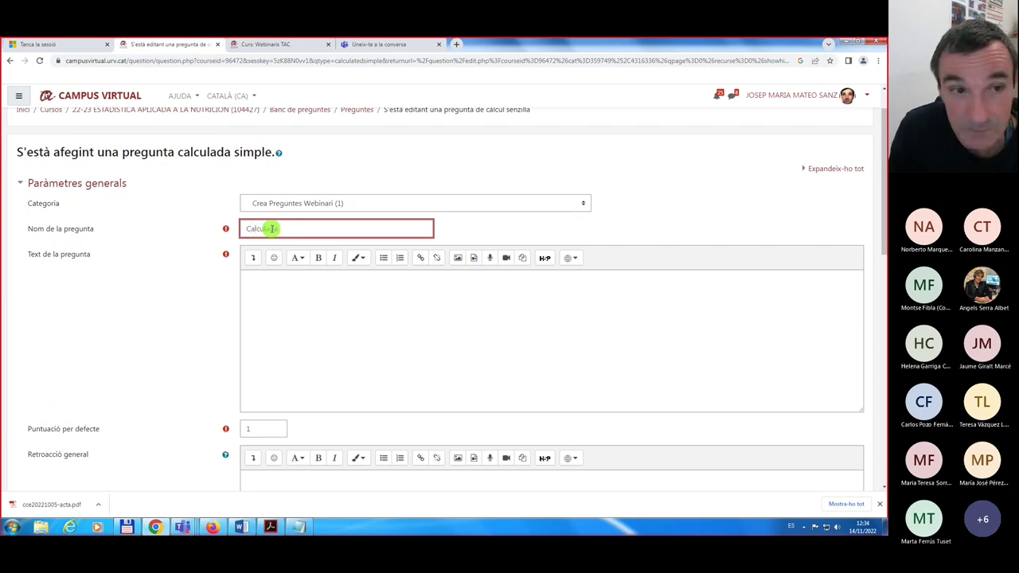
type(" Simple. rectangle")
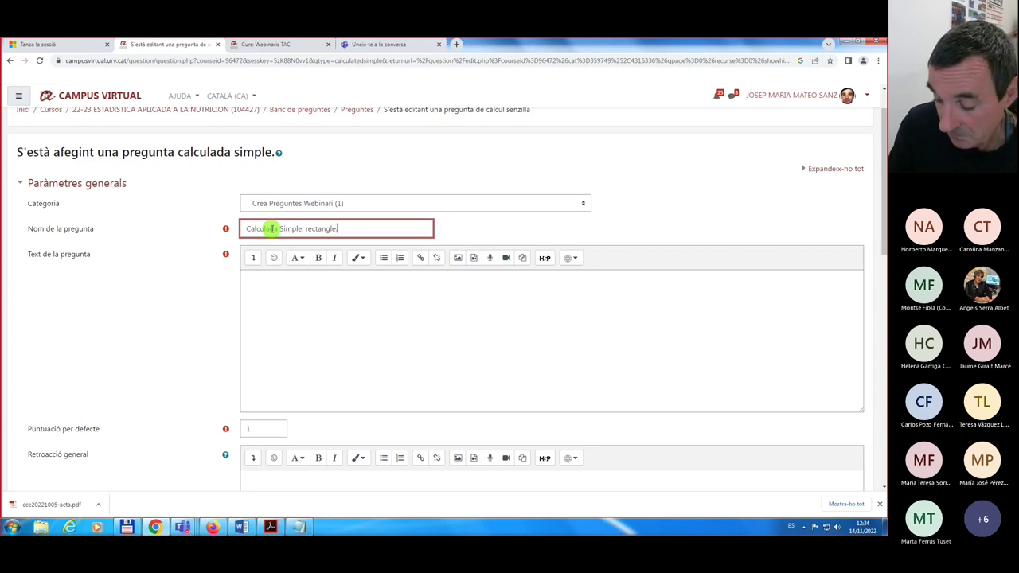
type(". Àrea")
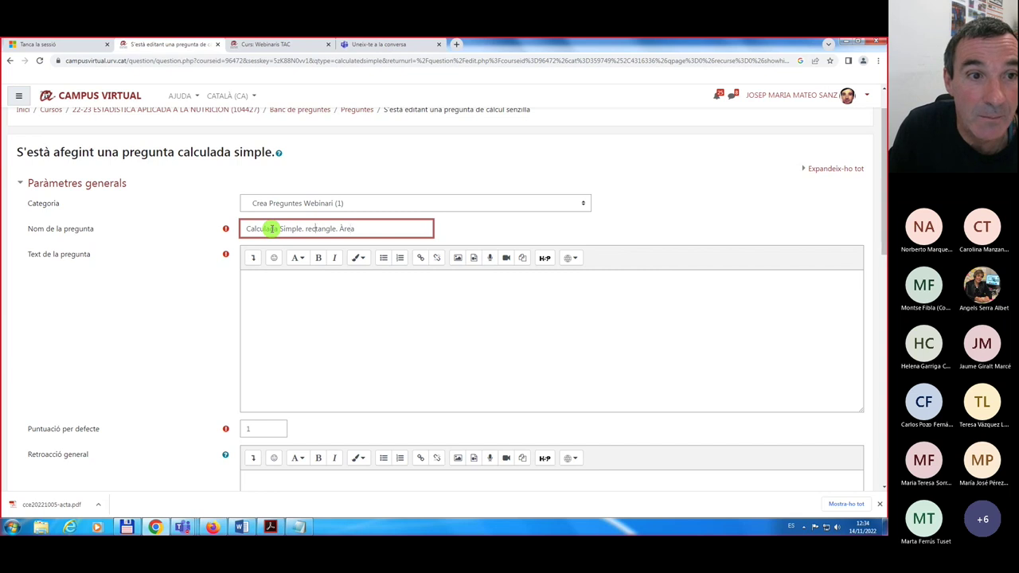
key("Delete")
type("R")
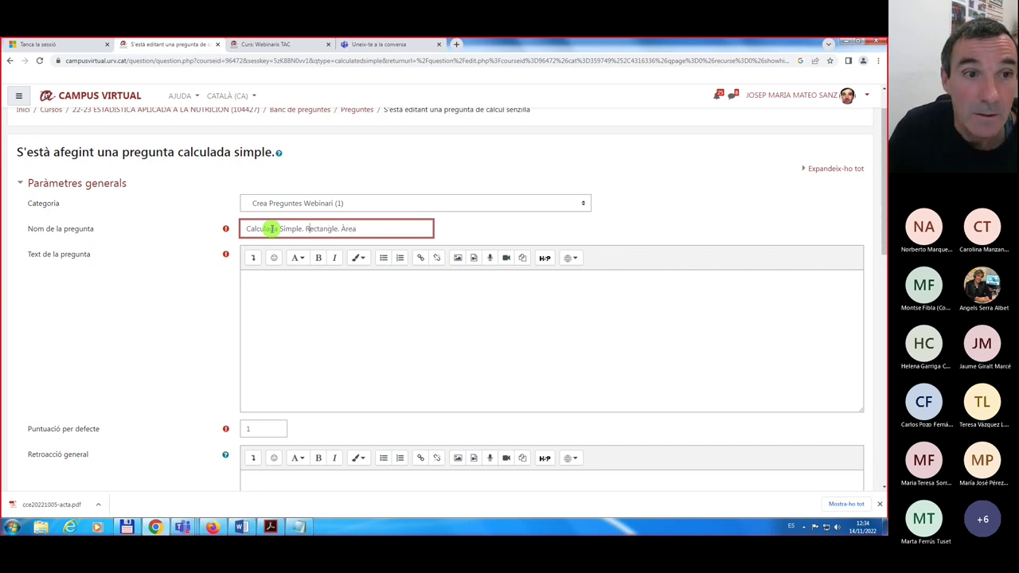
- Copy the first CALCULADA SIMPLE statement and its area question from Preguntes_Webinari in Notepad into the question text, and remove the blank line between them
left_click(298, 527)
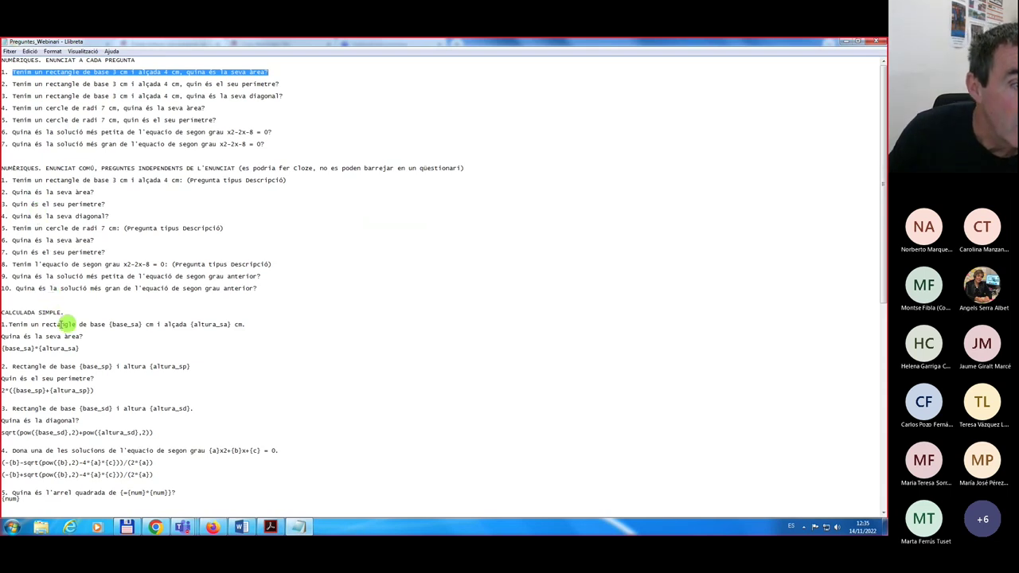
left_click_drag(10, 324, 94, 337)
key("ctrl+c")
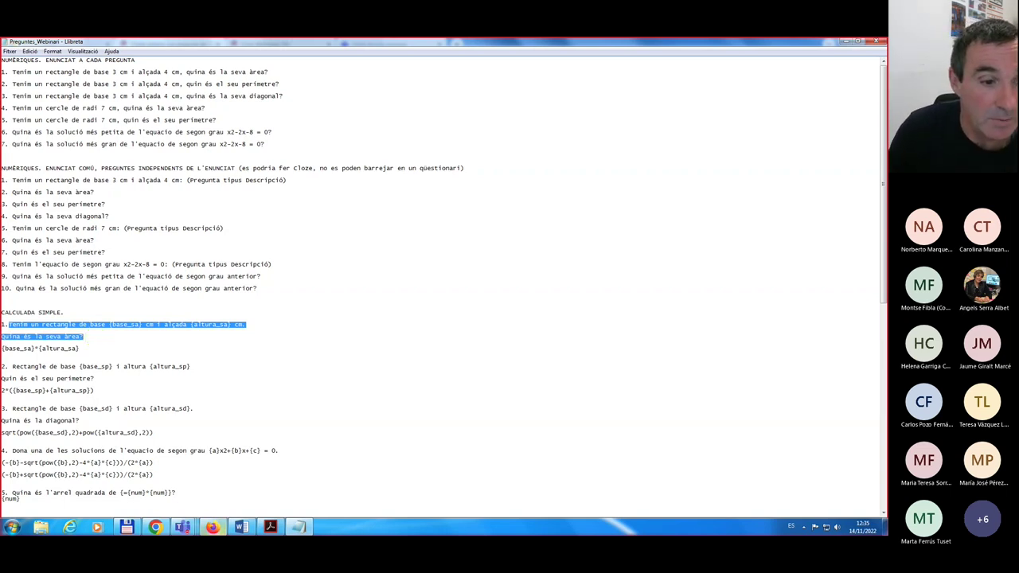
left_click(155, 527)
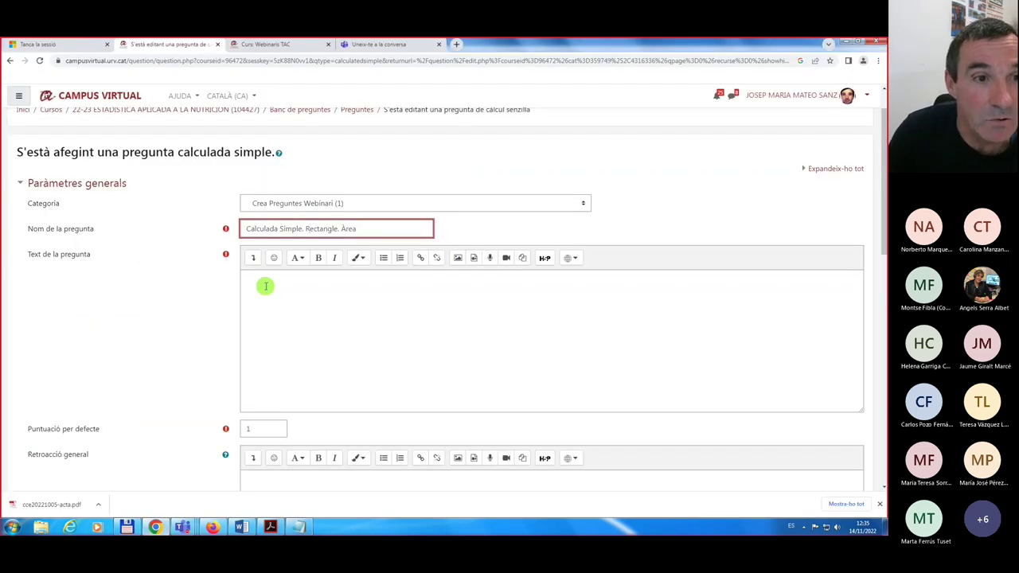
left_click(265, 286)
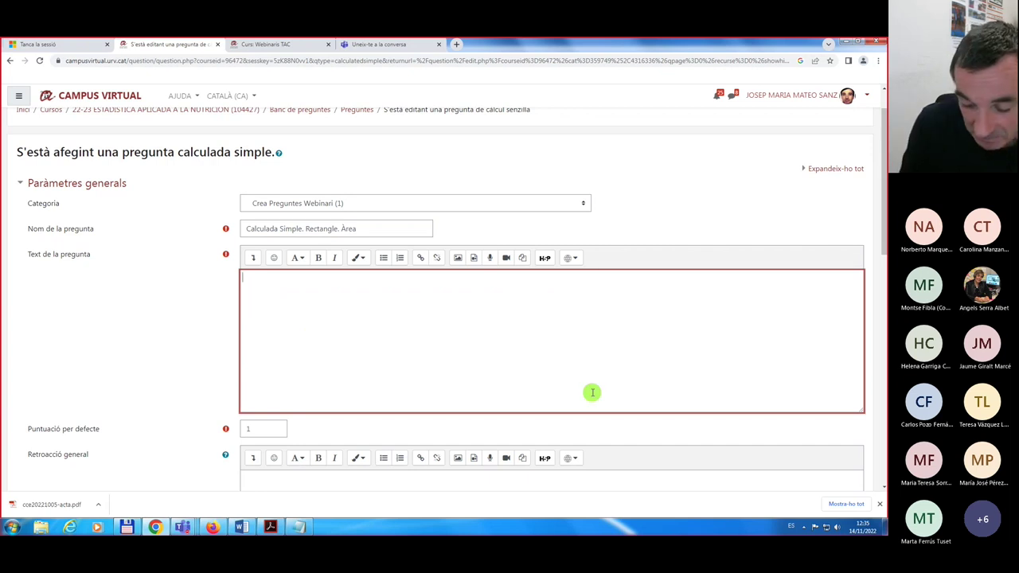
key("ctrl+v")
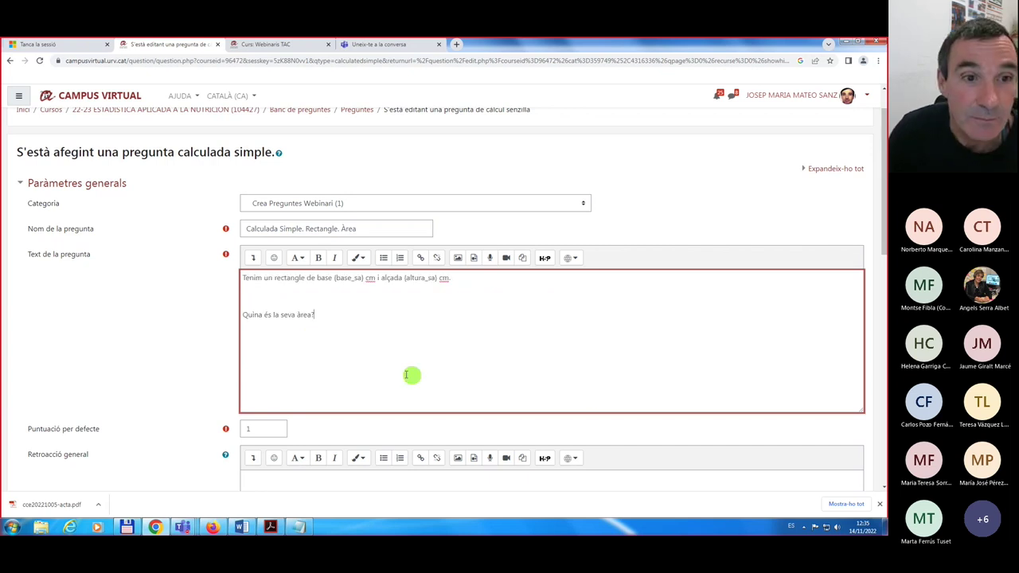
left_click(274, 303)
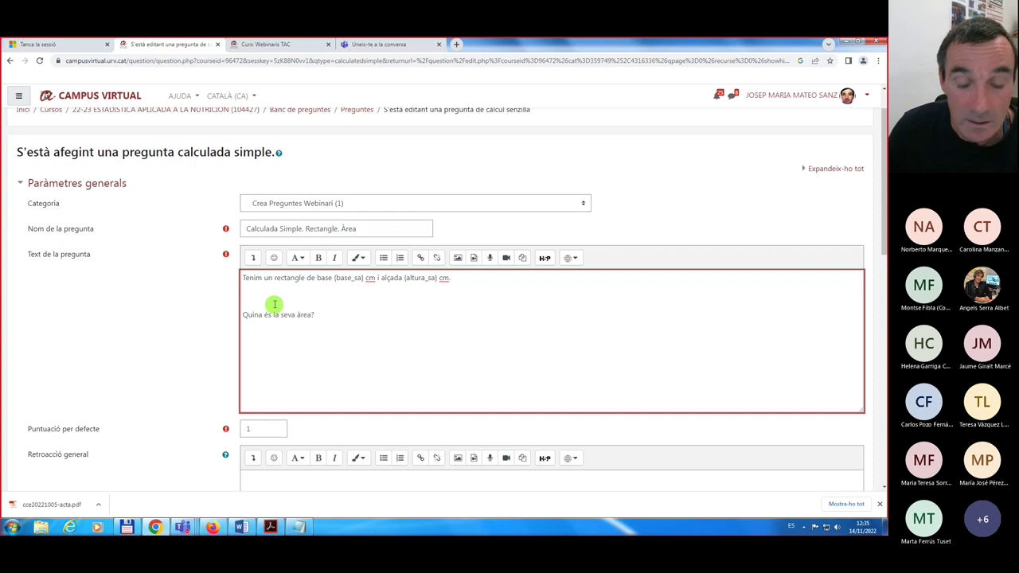
key("Delete")
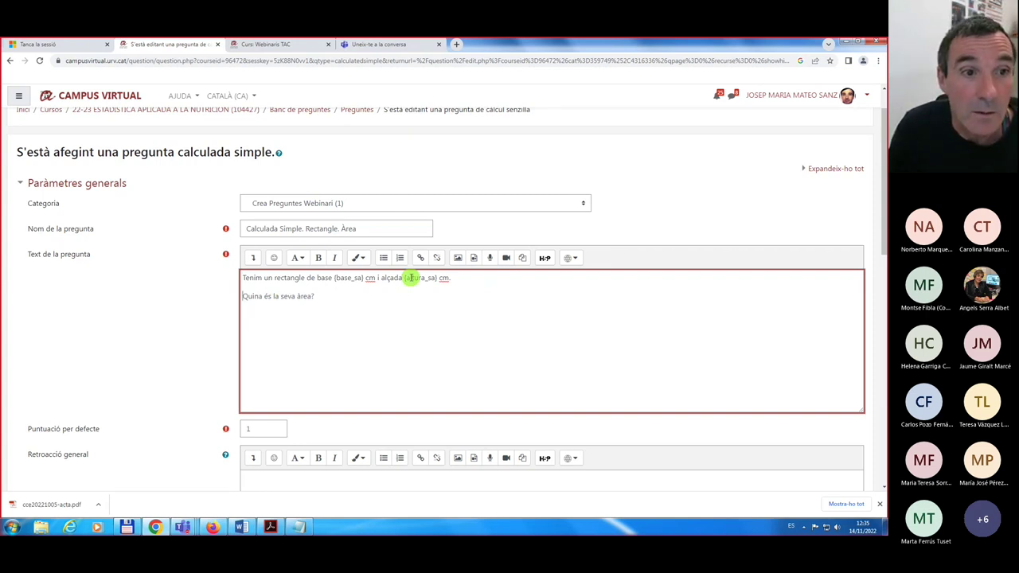
left_click(243, 291)
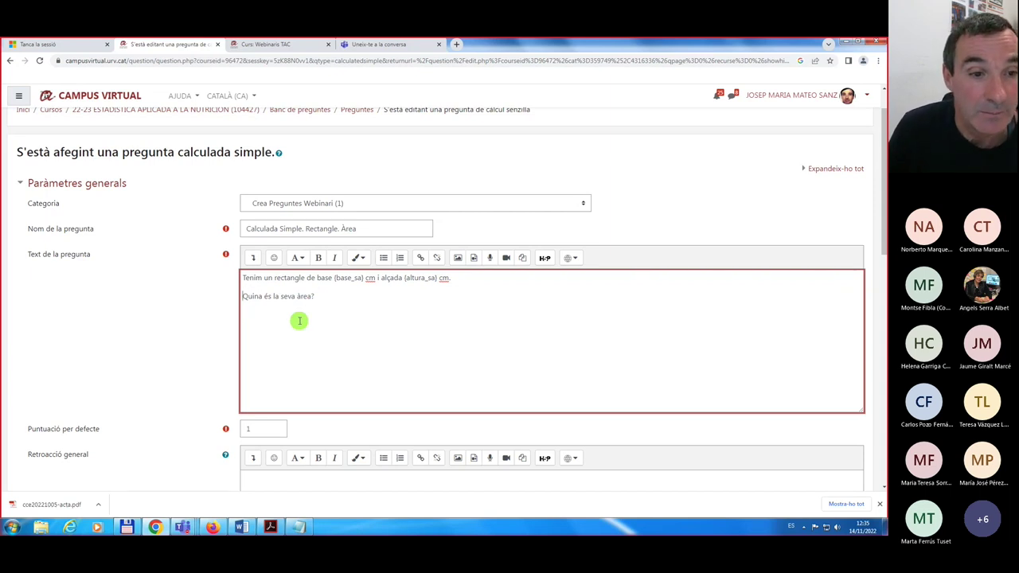
- Copy the formula {base_sa}*{altura_sa} of the first CALCULADA SIMPLE question from Preguntes_Webinari in Notepad into Fórmula 1 de resposta in Chrome
scroll(300, 320, "down", 2)
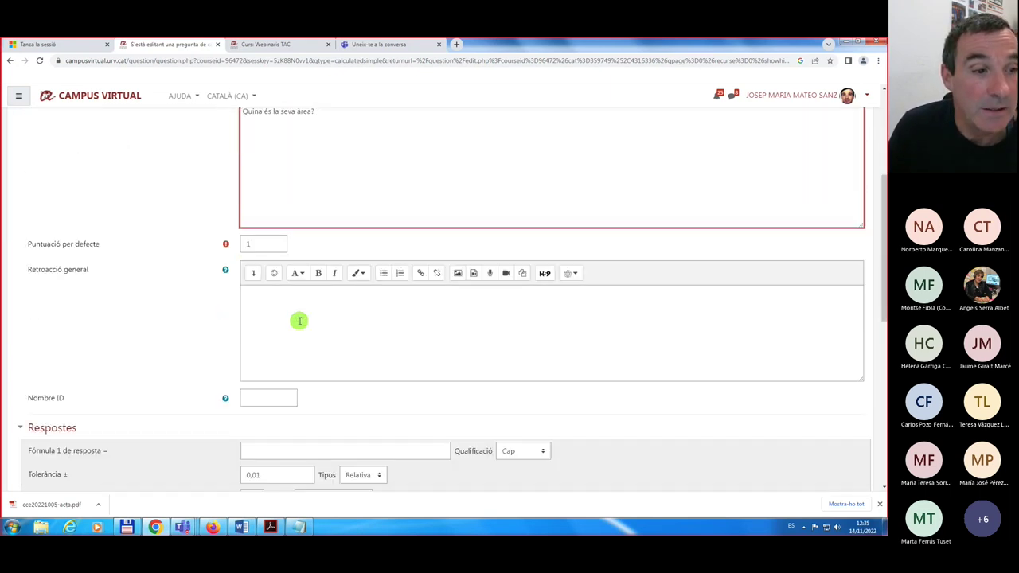
scroll(299, 321, "down", 3)
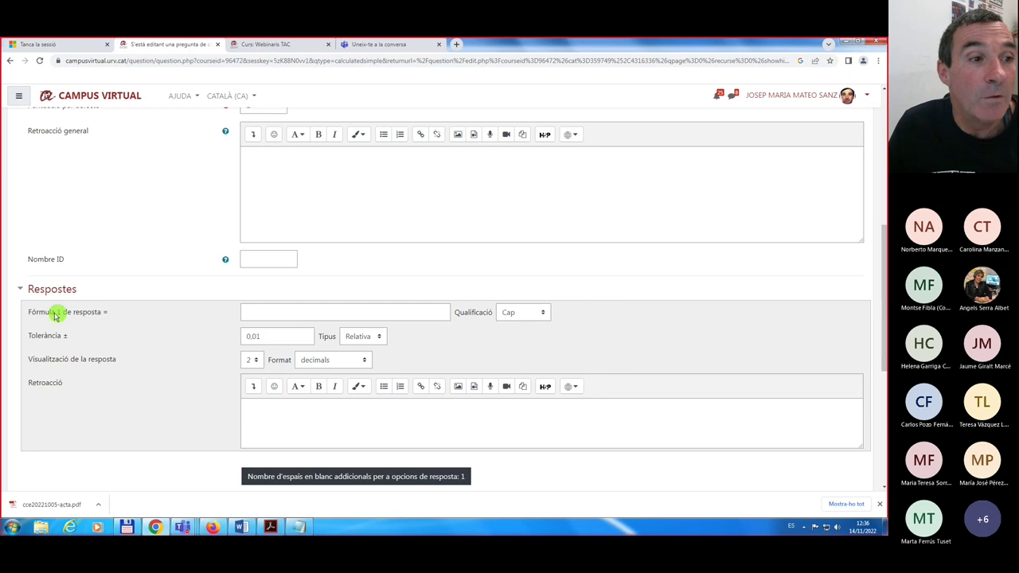
left_click(263, 314)
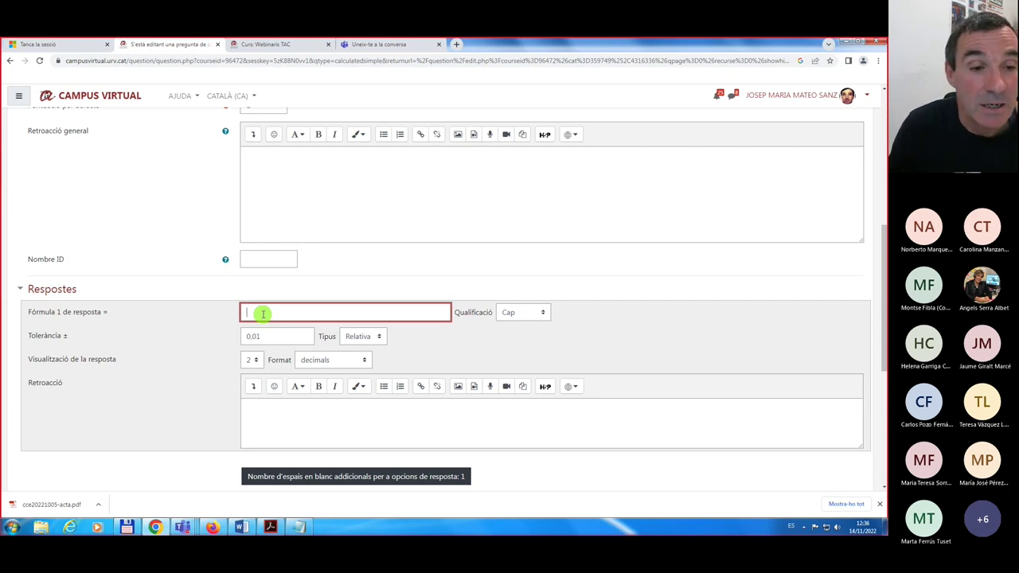
mouse_move(297, 529)
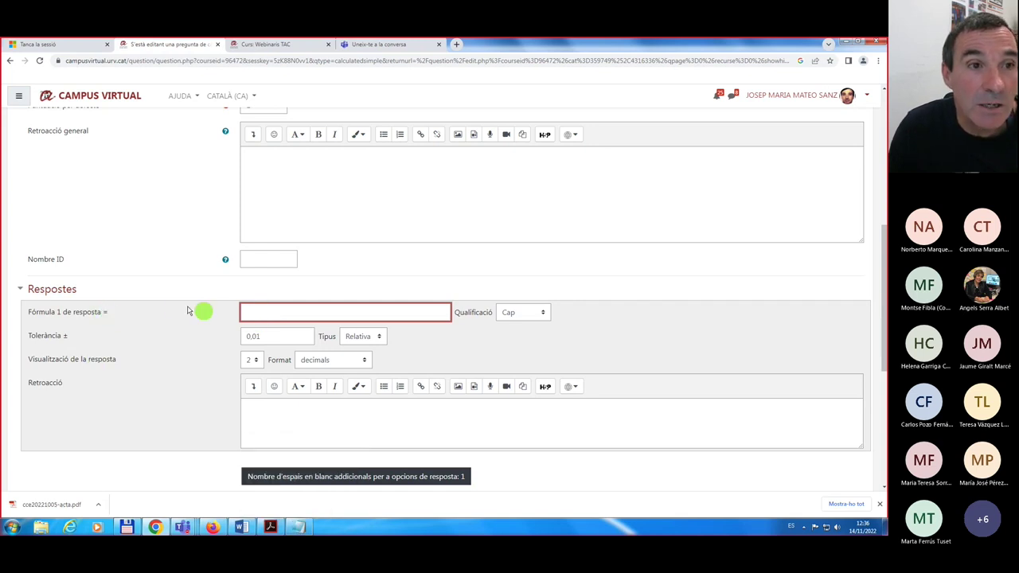
scroll(180, 306, "up", 3)
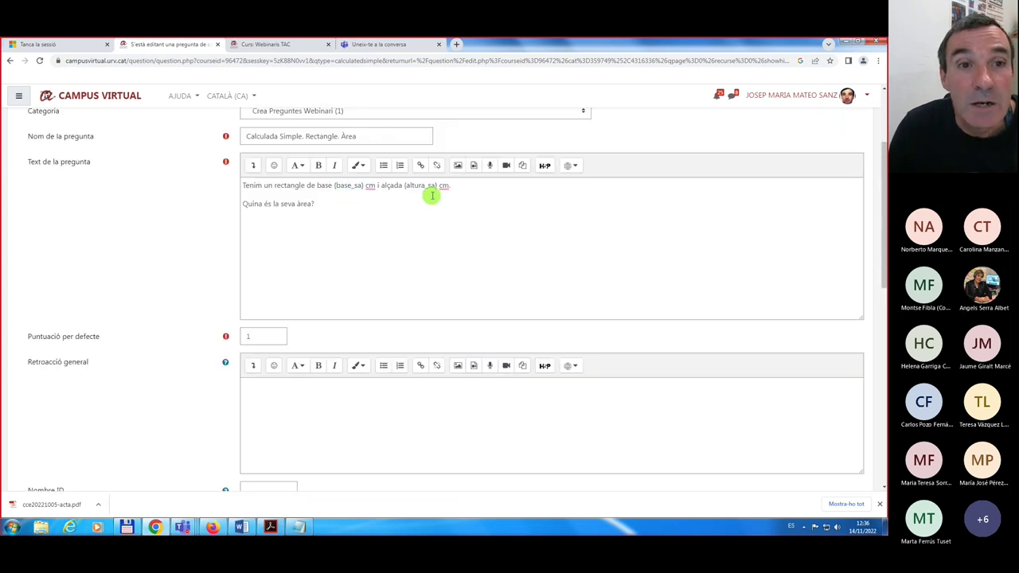
scroll(104, 330, "down", 3)
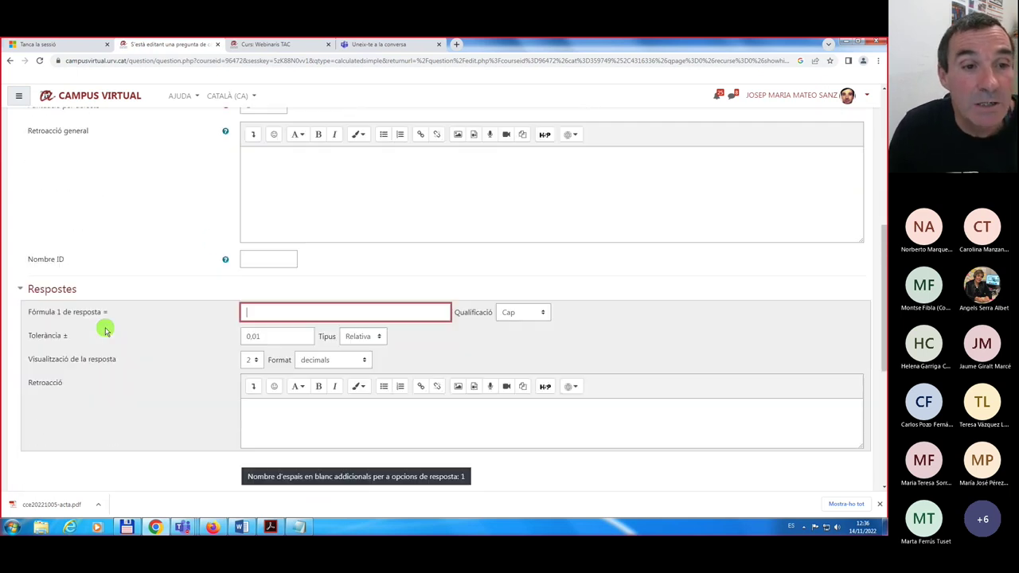
left_click(298, 528)
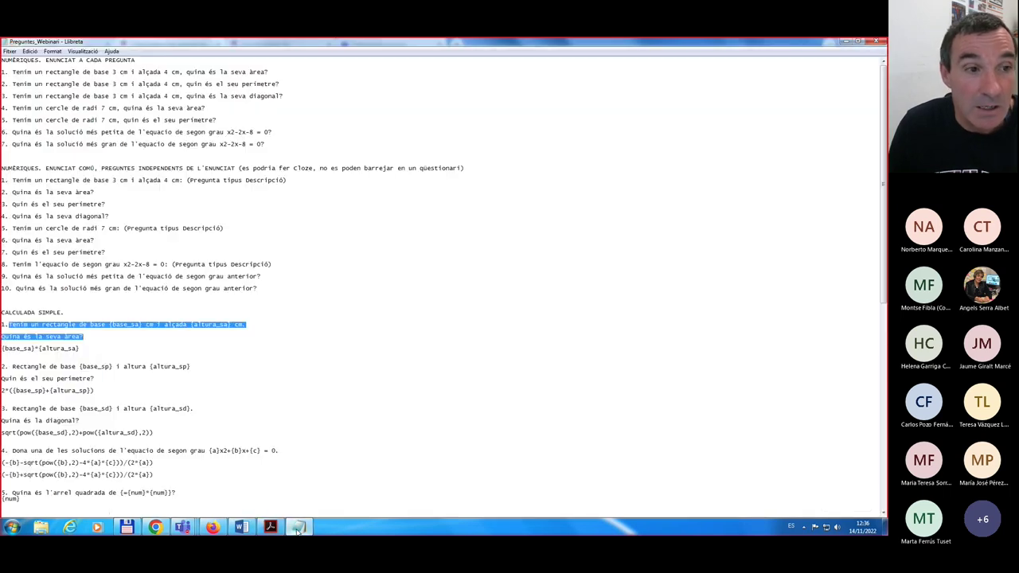
left_click_drag(4, 348, 80, 348)
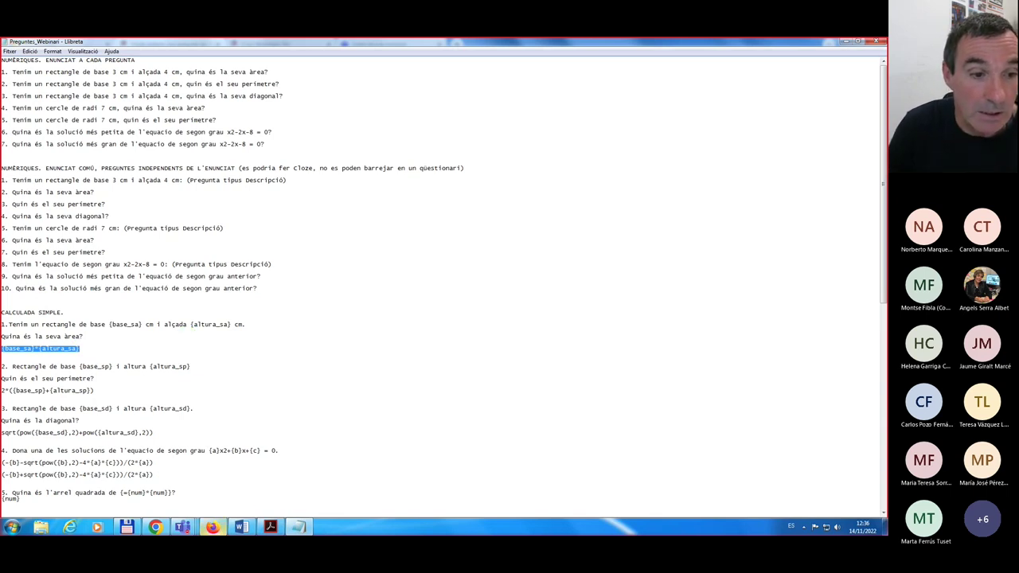
left_click(213, 528)
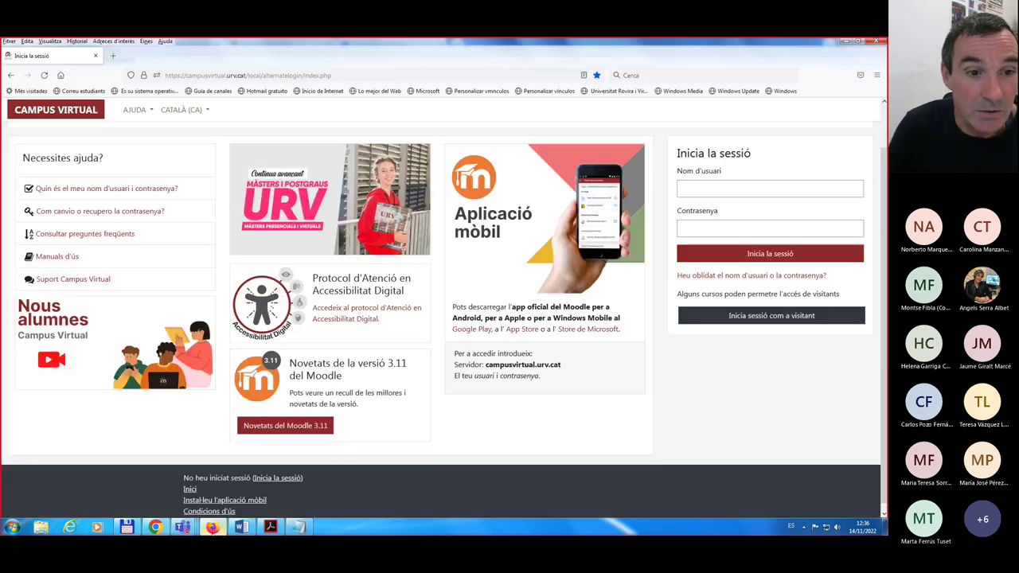
left_click(156, 528)
type("{base_sa}*{altura}")
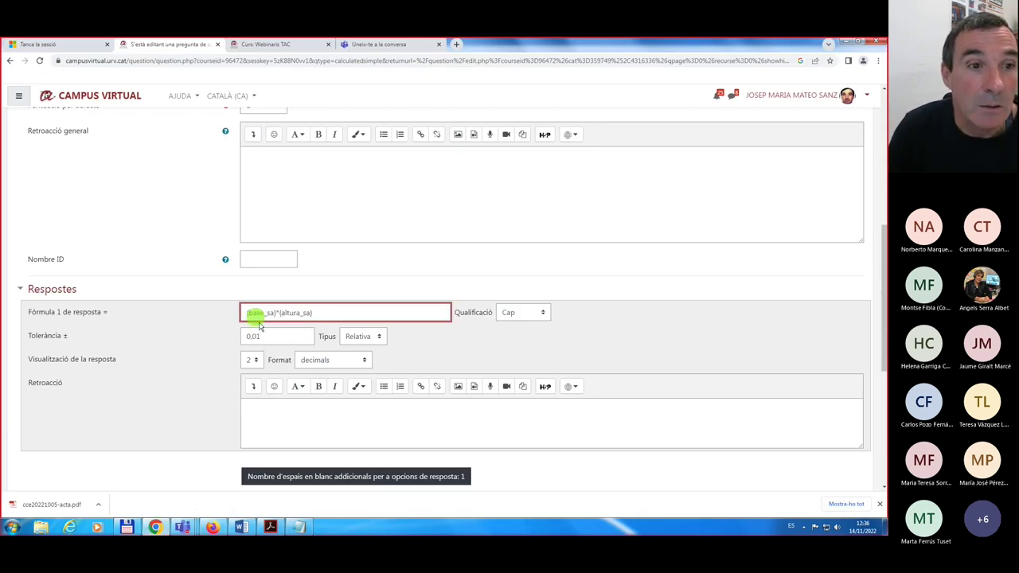
- Open the Moodle documentation on the simple calculated question type from the form's help, skim it to Available functions, and return to the question form
scroll(267, 335, "up", 1)
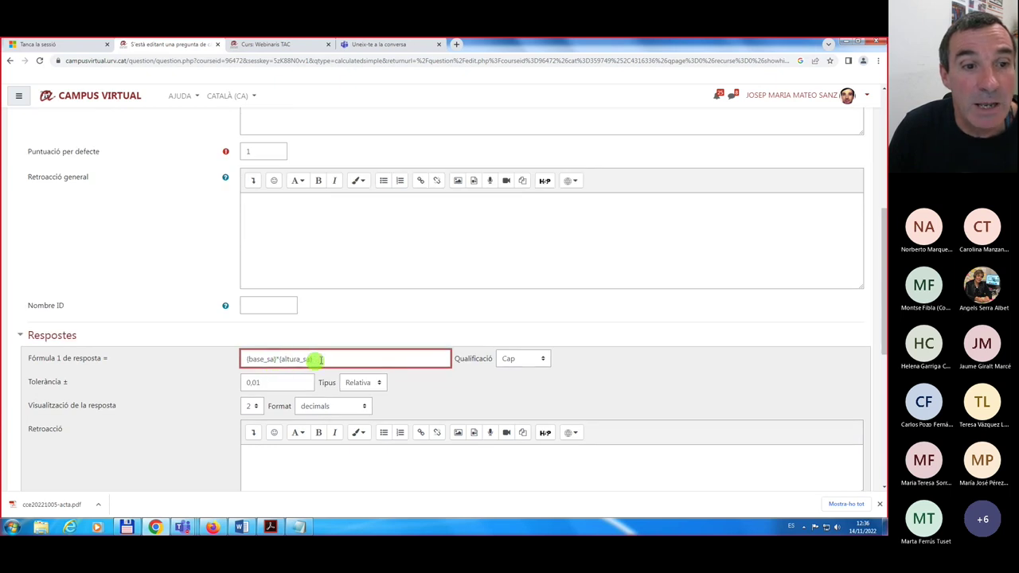
scroll(342, 359, "up", 5)
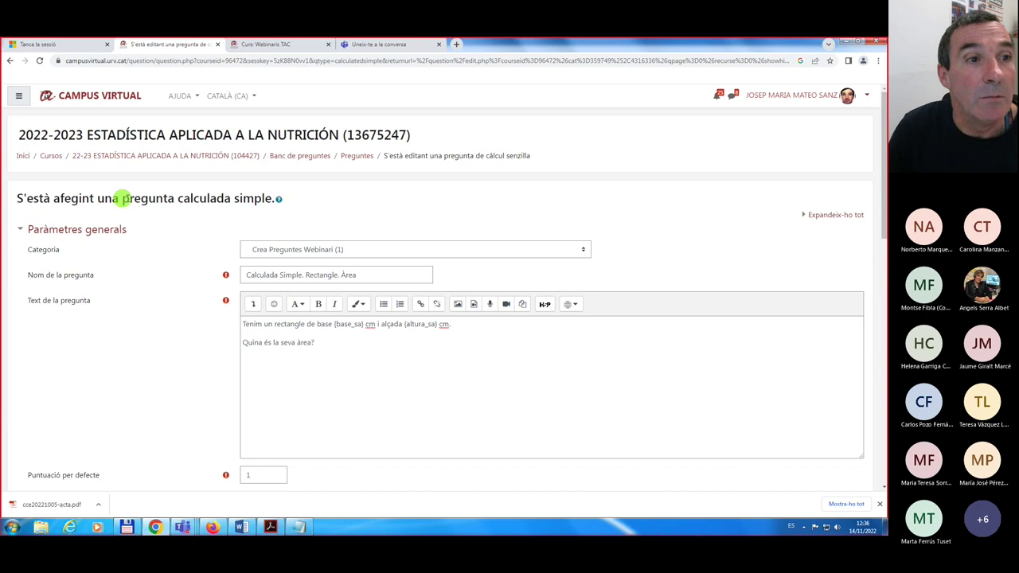
left_click(279, 201)
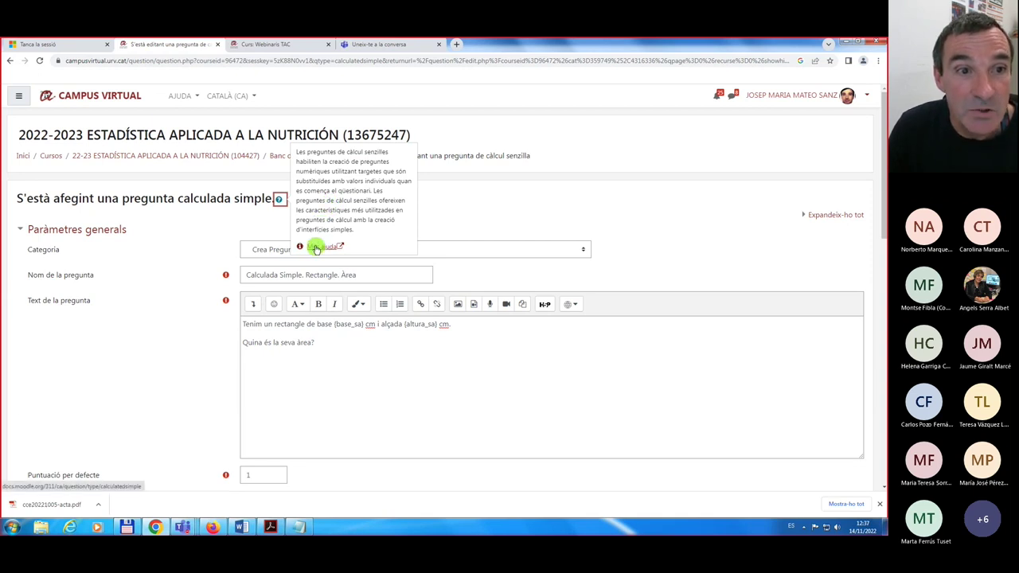
left_click(316, 248)
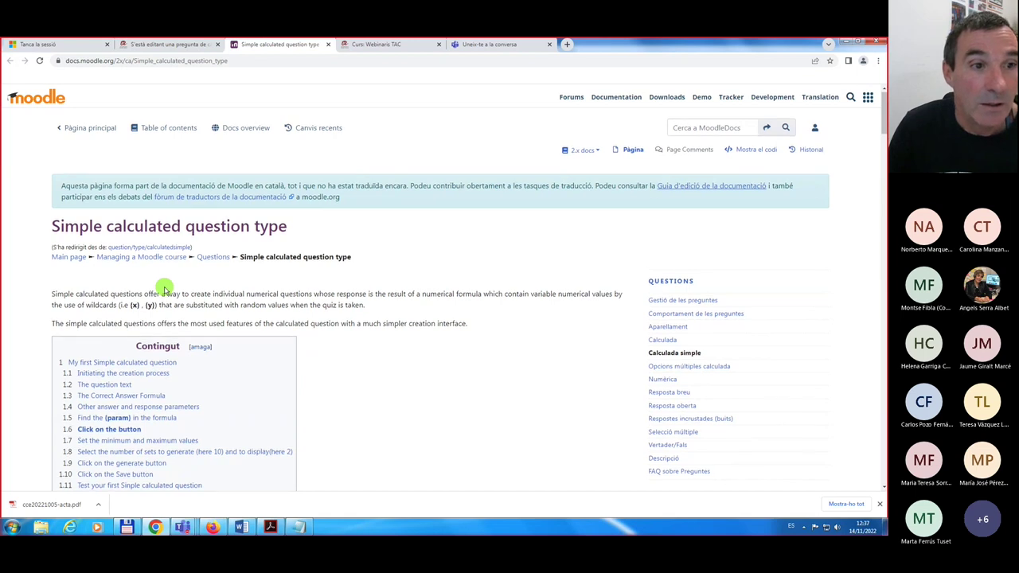
scroll(164, 286, "down", 2)
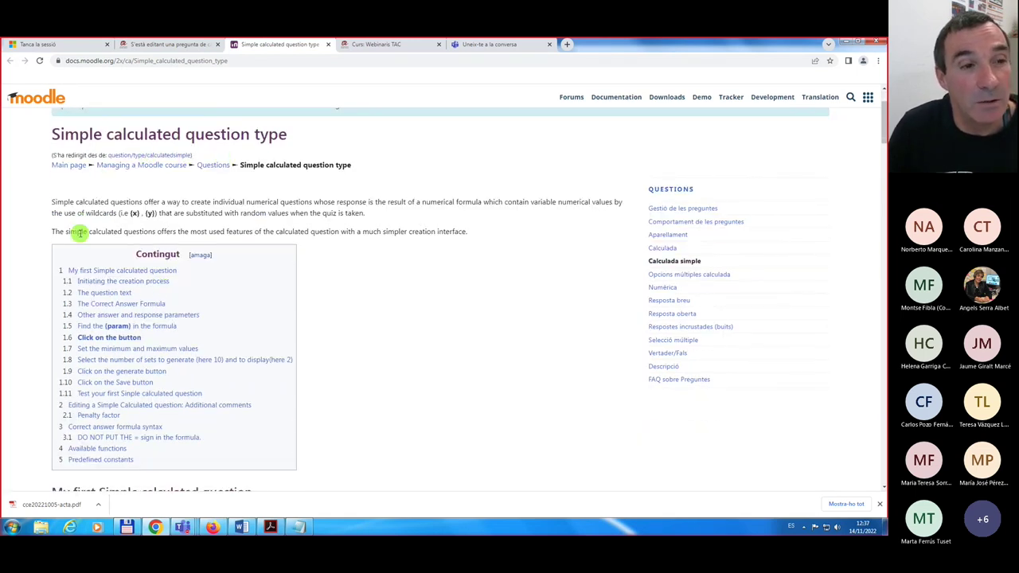
scroll(79, 233, "down", 3)
scroll(80, 234, "down", 1)
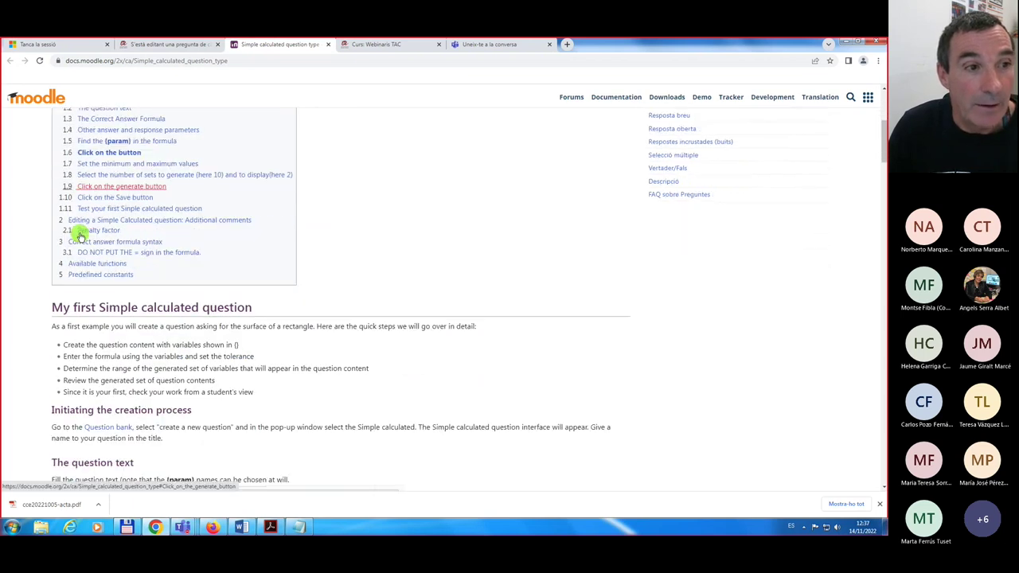
scroll(79, 235, "down", 15)
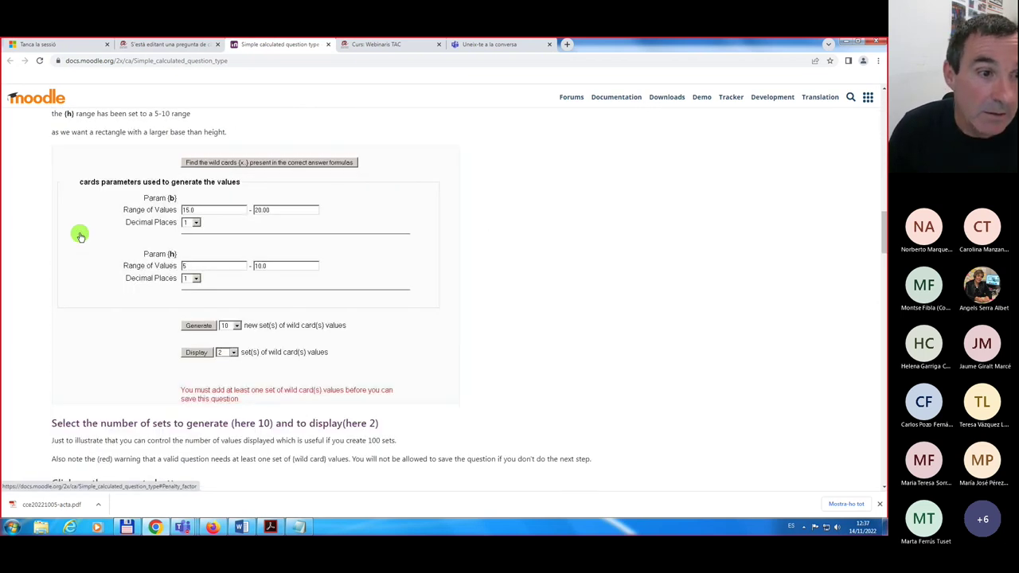
scroll(79, 235, "down", 15)
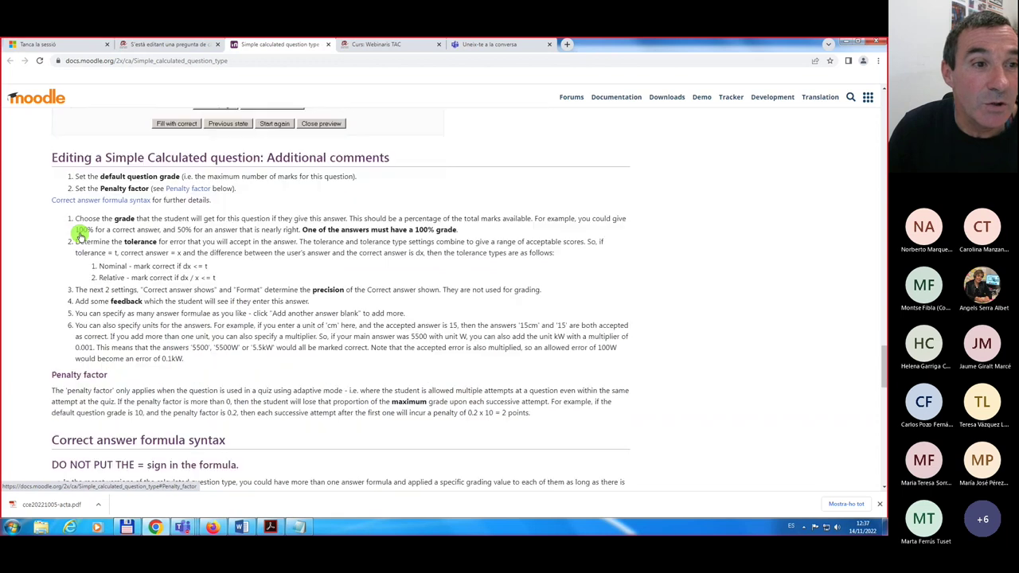
scroll(80, 235, "down", 8)
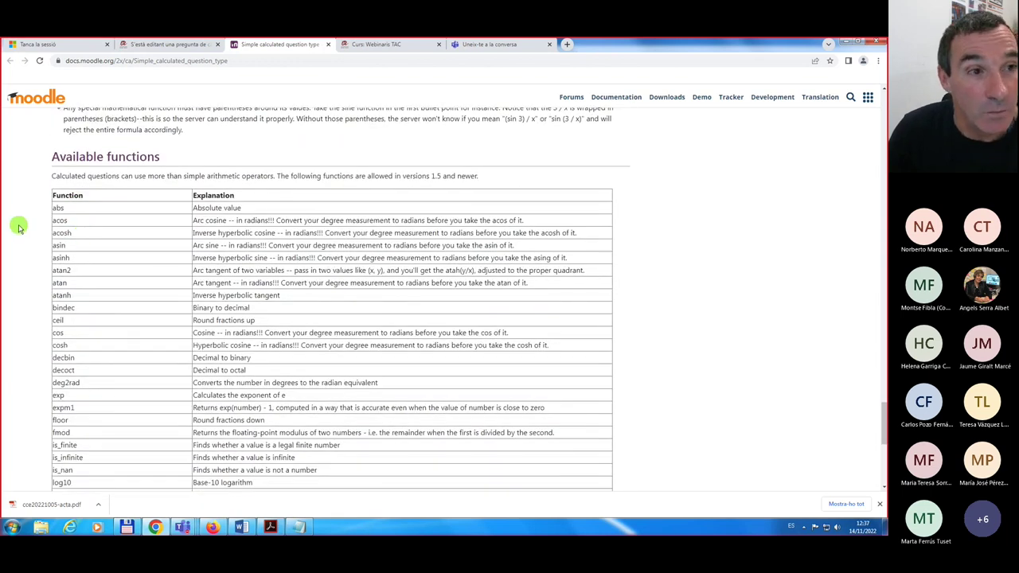
scroll(19, 228, "down", 1)
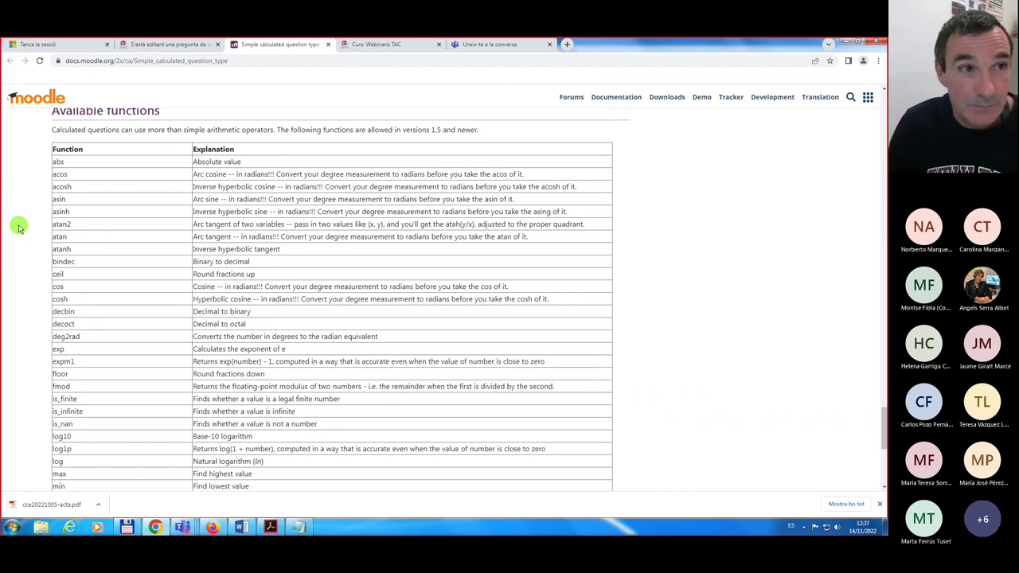
left_click(165, 46)
scroll(296, 399, "down", 3)
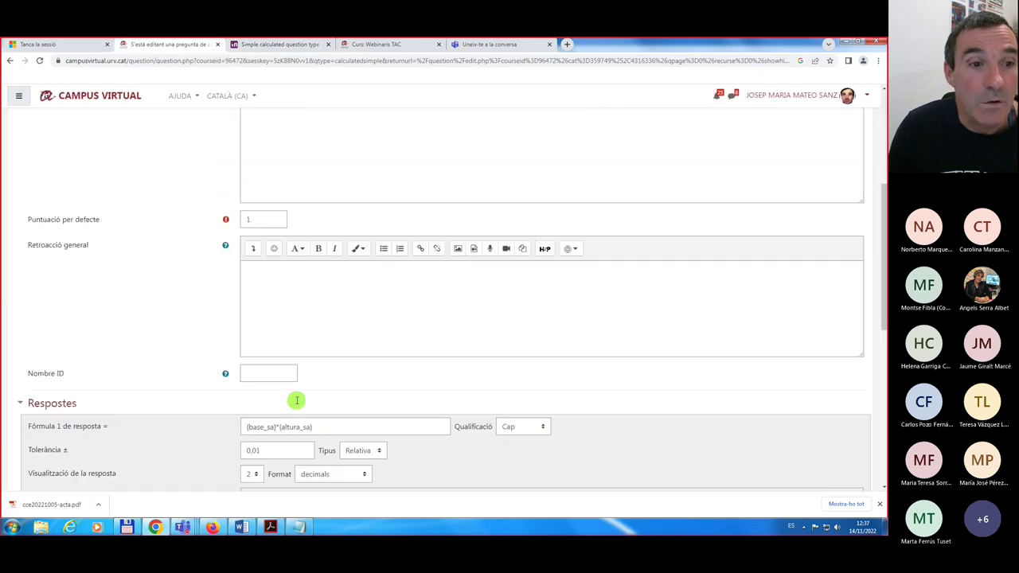
- Examine the Available functions table and the Predefined constants section in the Simple calculated question type documentation
left_click(270, 46)
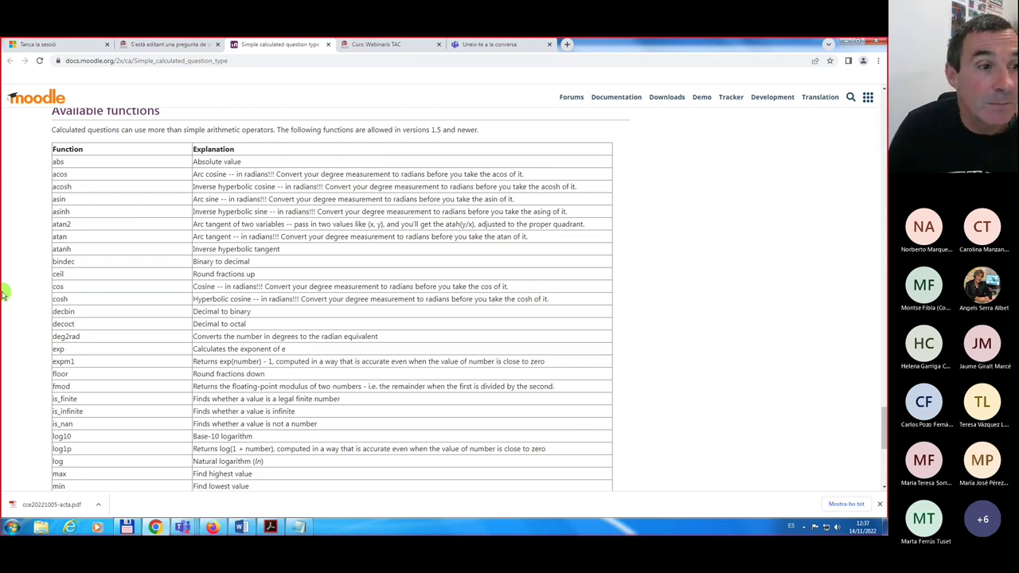
scroll(3, 293, "down", 1)
scroll(4, 293, "down", 2)
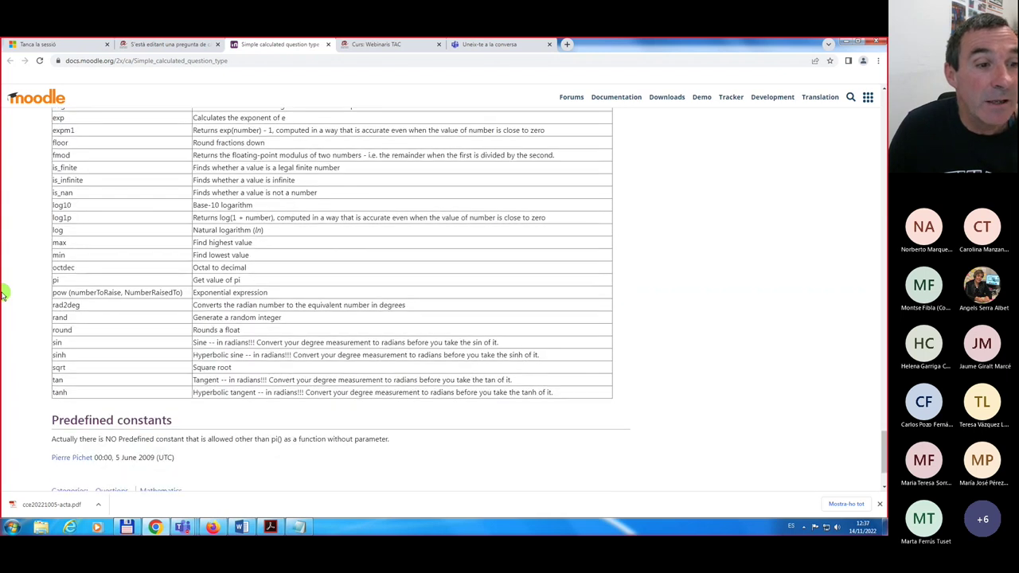
scroll(3, 293, "up", 2)
scroll(3, 293, "up", 1)
scroll(4, 293, "up", 1)
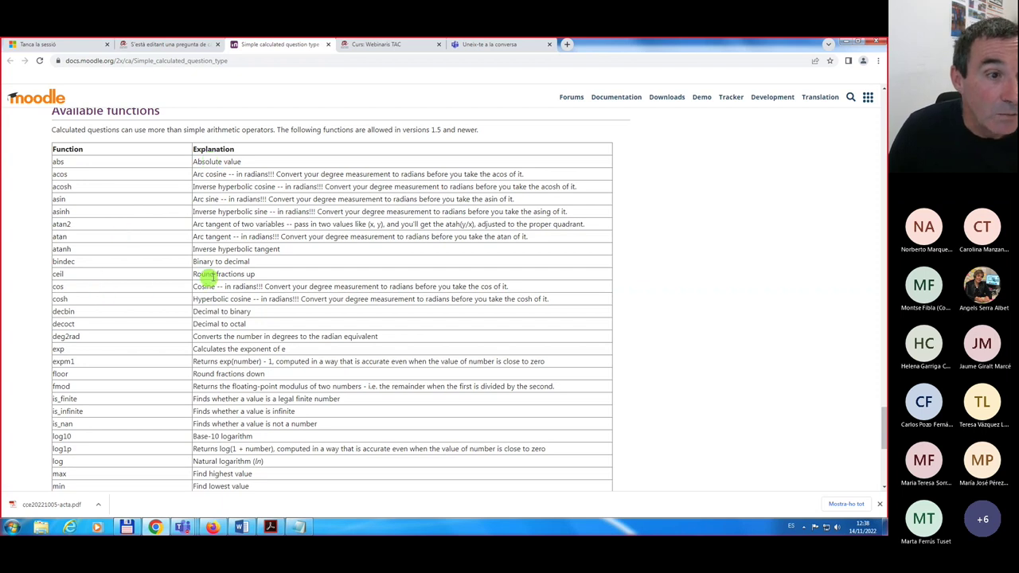
scroll(84, 289, "down", 1)
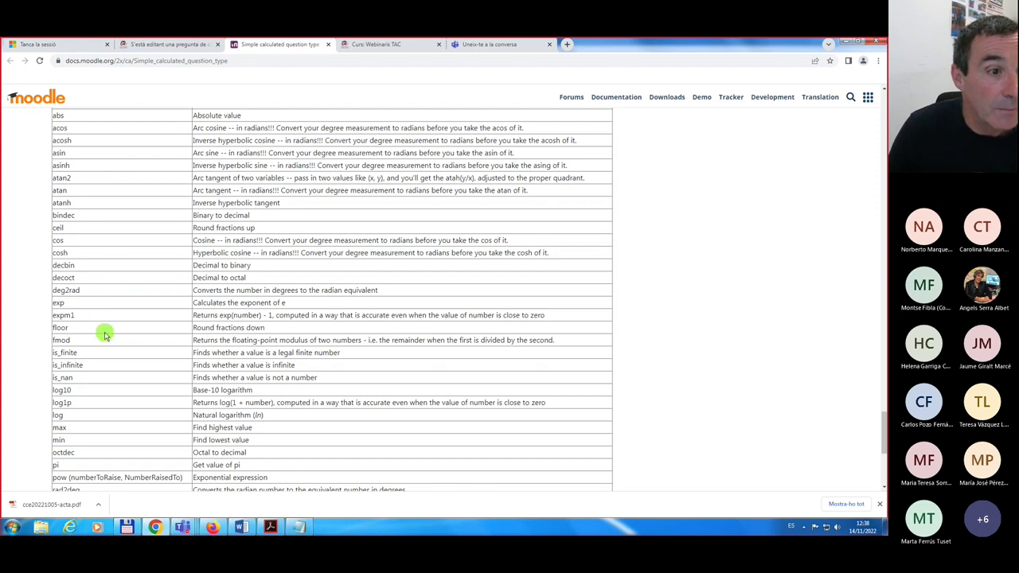
scroll(103, 333, "down", 2)
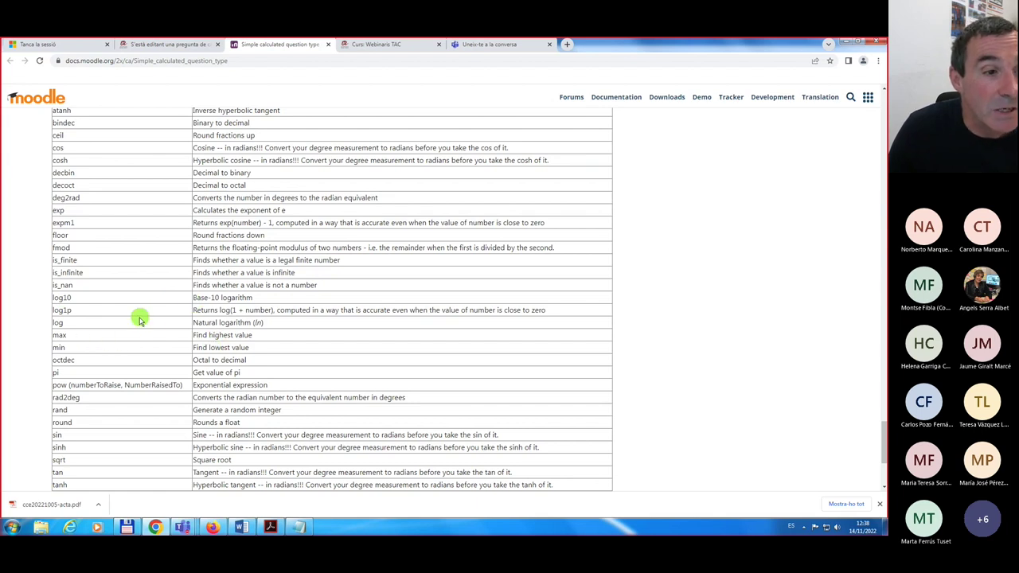
scroll(139, 320, "down", 2)
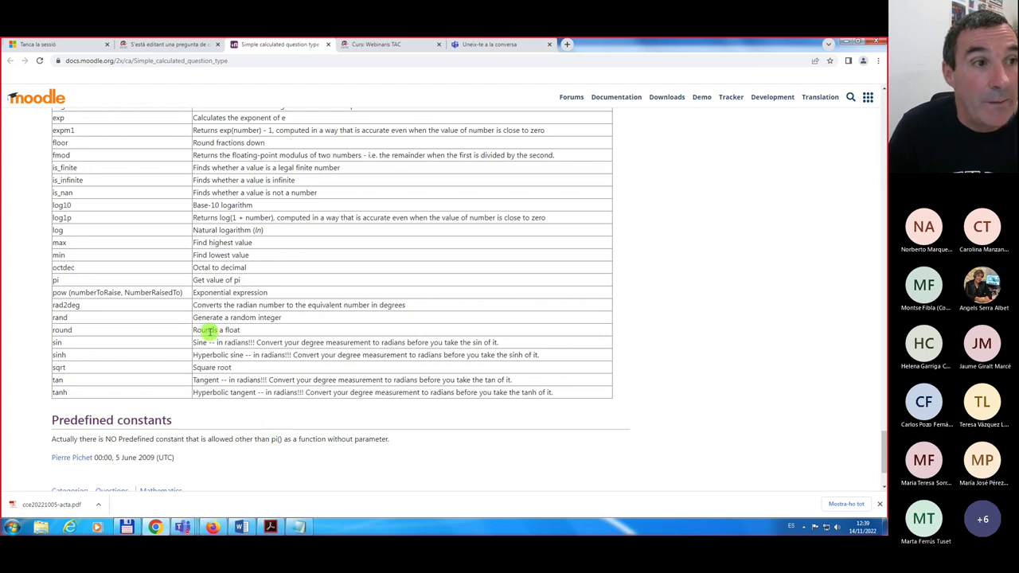
scroll(208, 331, "up", 5)
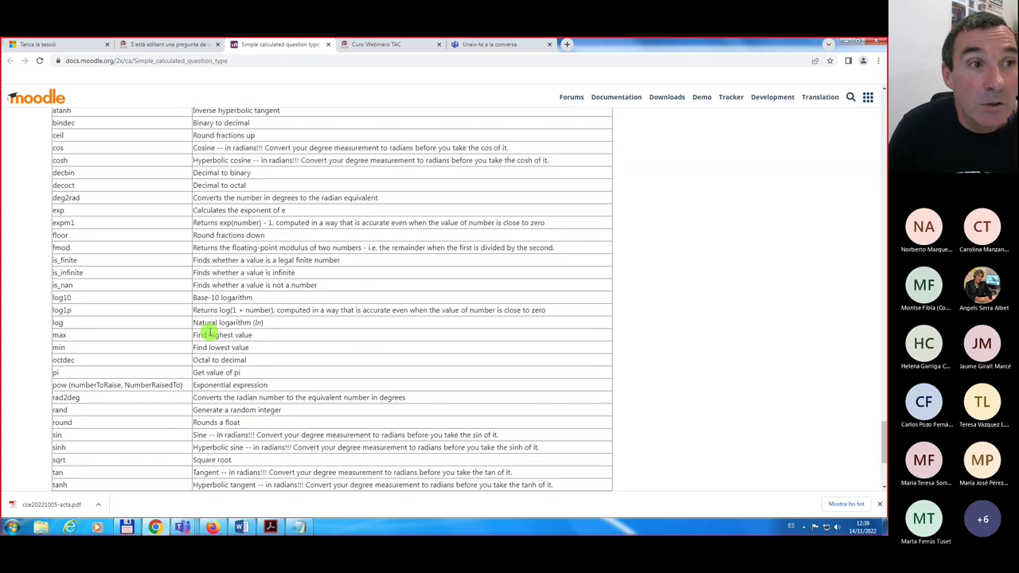
scroll(209, 331, "up", 3)
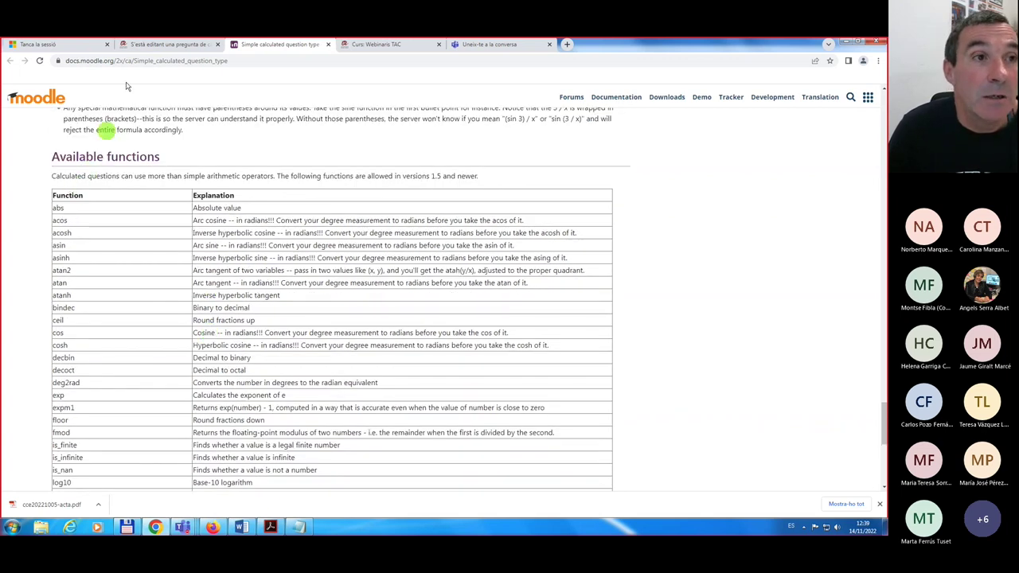
- Return to the question form and set the grade of the {base_sa}*{altura_sa} answer formula to 100%
left_click(157, 46)
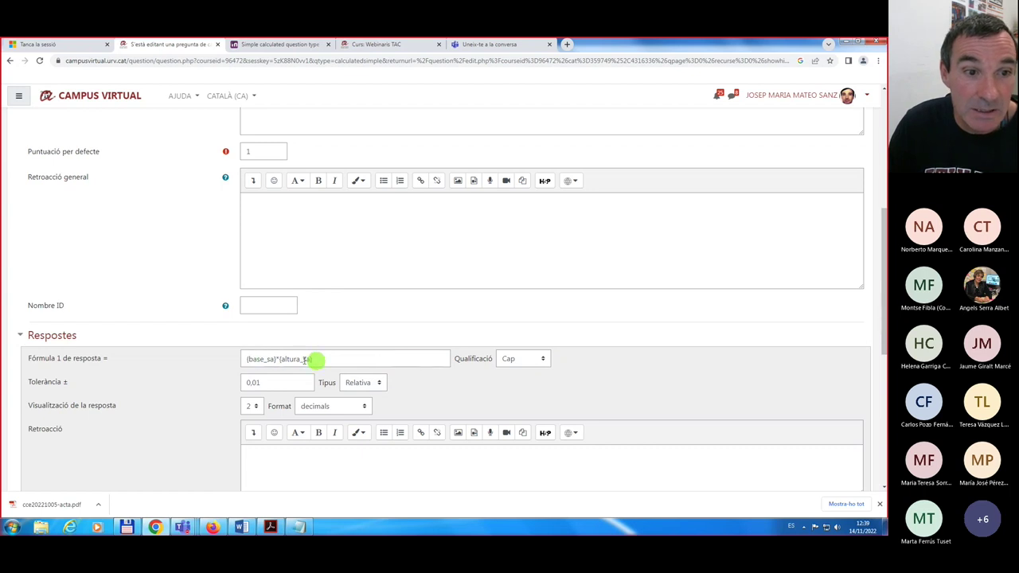
left_click(542, 360)
left_click(514, 162)
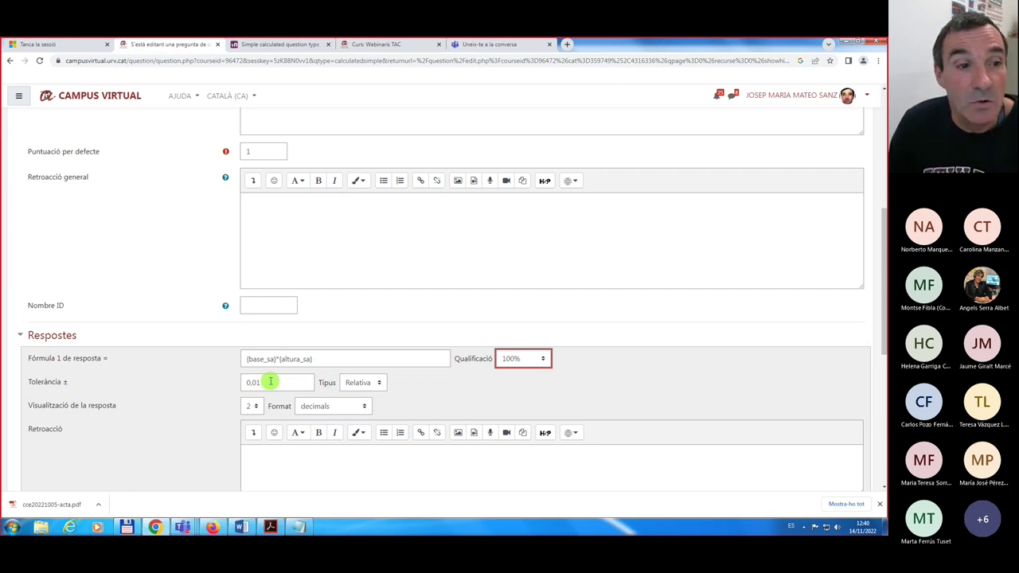
- Check the tolerance type options for the answer formula and set its tolerance to 0
scroll(237, 385, "down", 2)
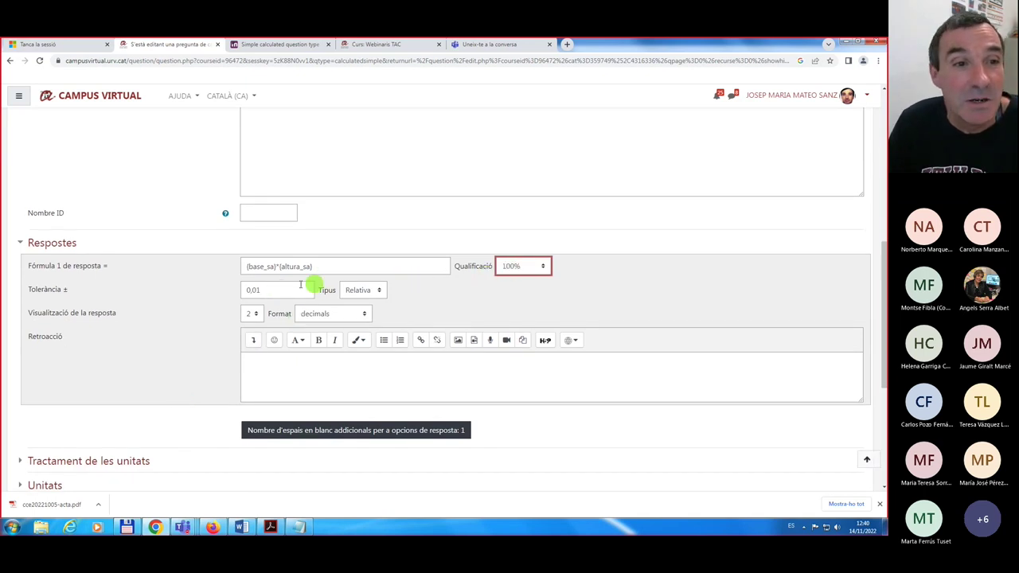
left_click(276, 290)
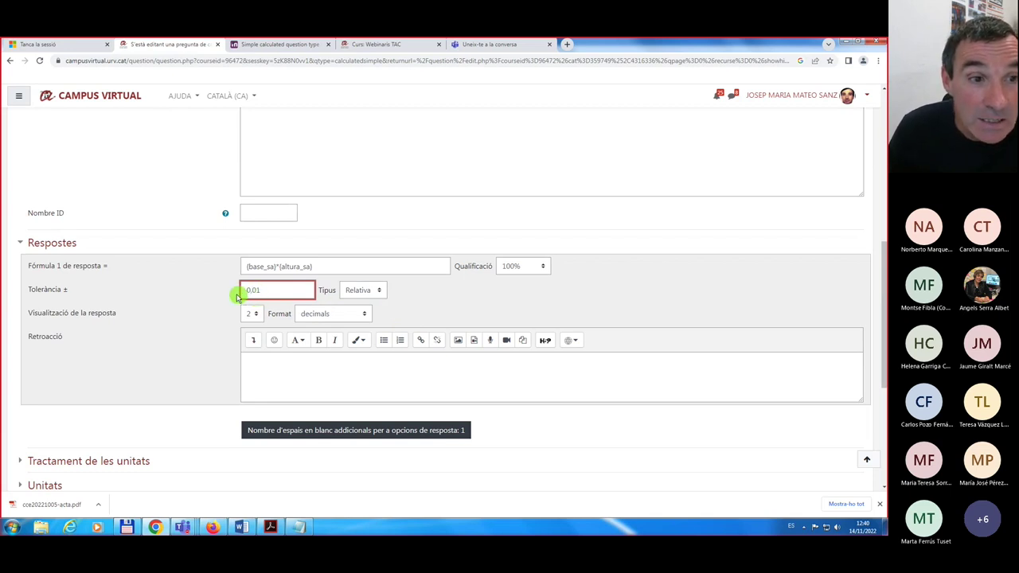
left_click(379, 293)
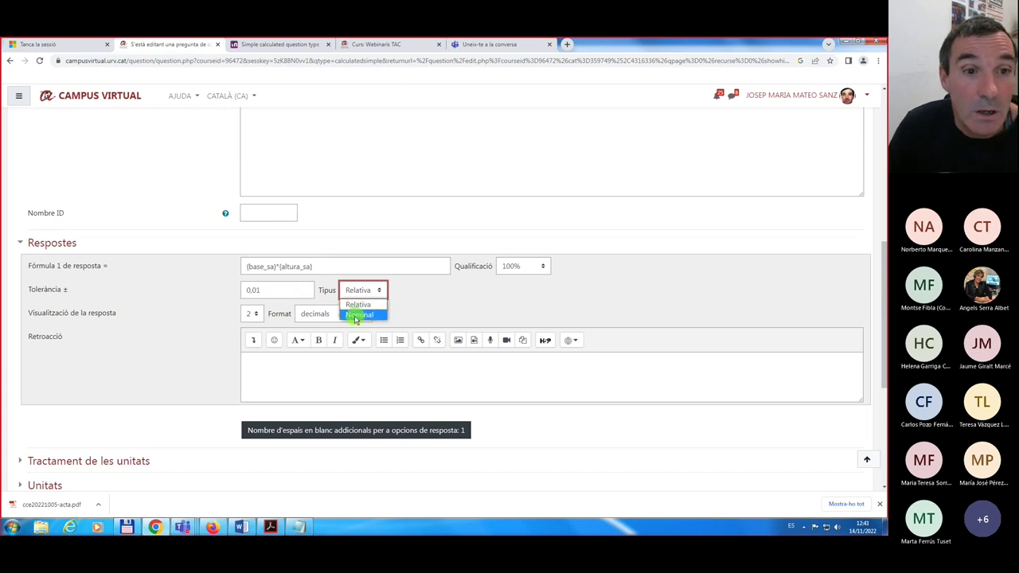
left_click(298, 291)
key("BackSpace")
key("BackSpace")
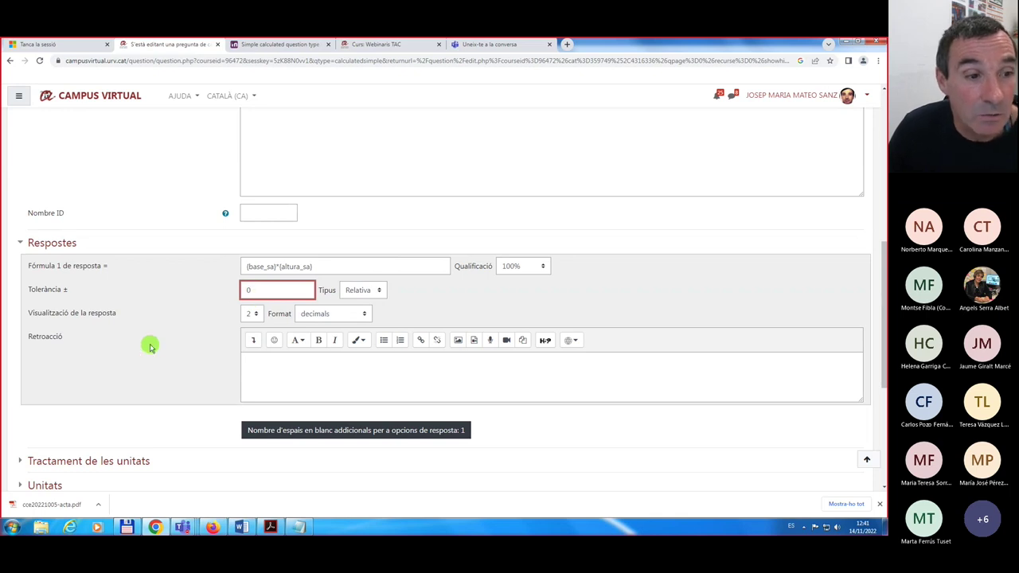
- Check the Intents múltiples settings and search for the {x..} wildcards in the correct answer formula
scroll(151, 347, "down", 2)
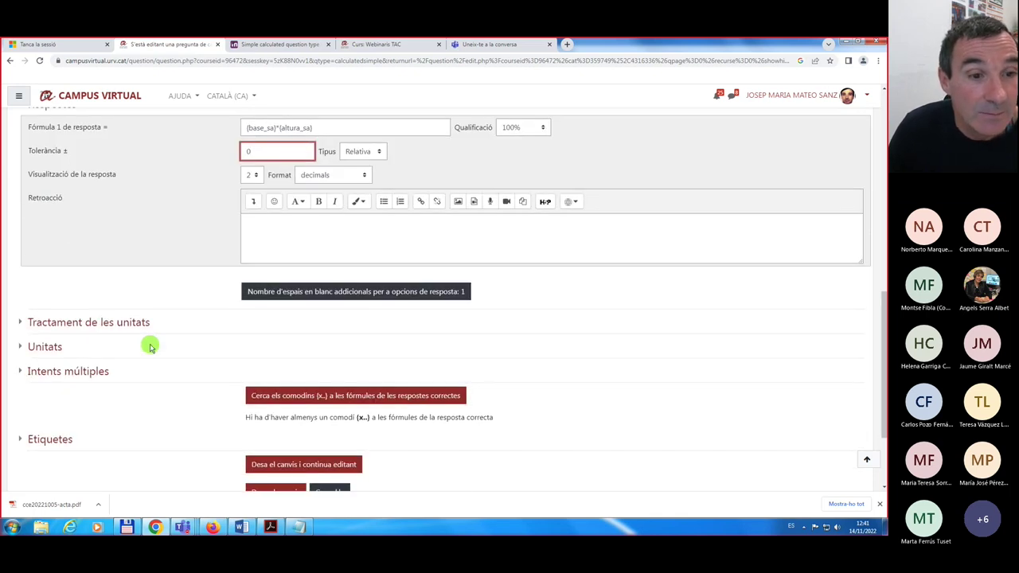
scroll(150, 347, "down", 1)
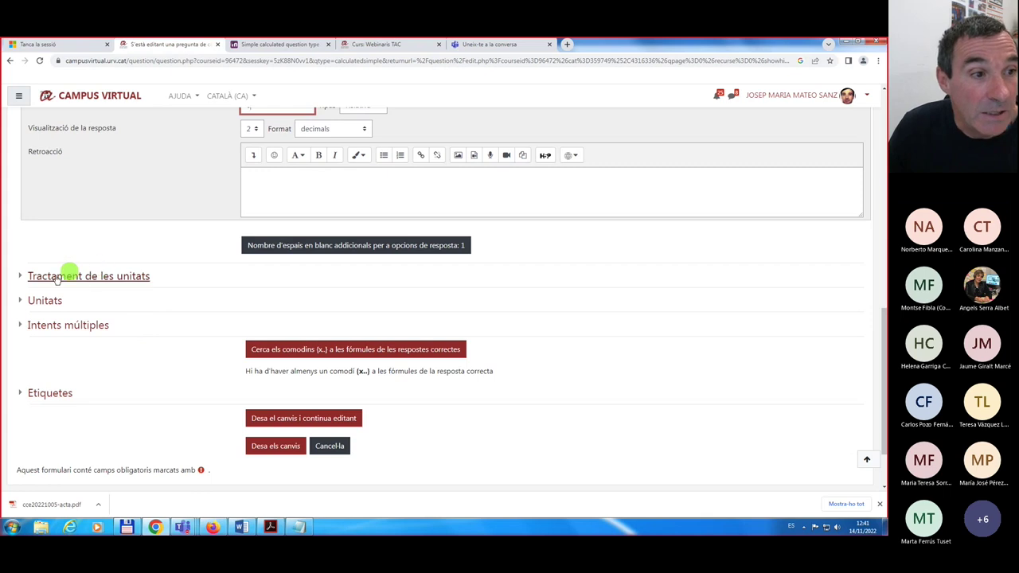
left_click(55, 328)
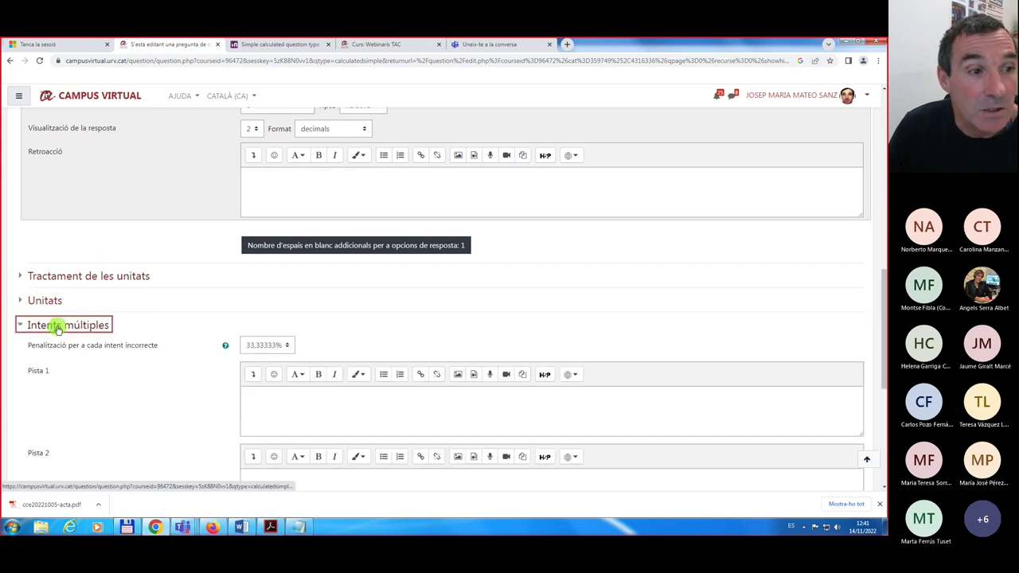
left_click(56, 328)
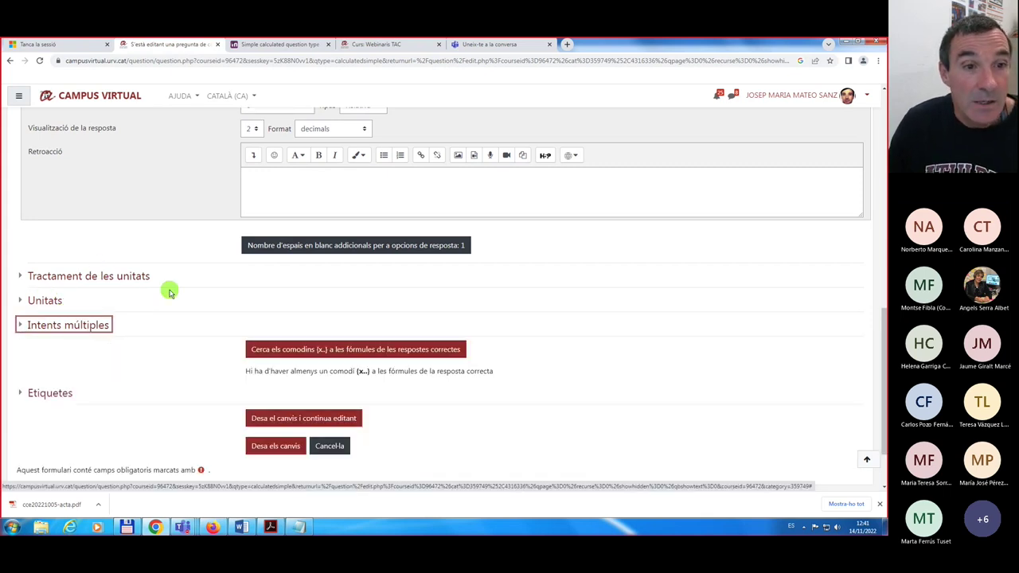
scroll(169, 292, "down", 1)
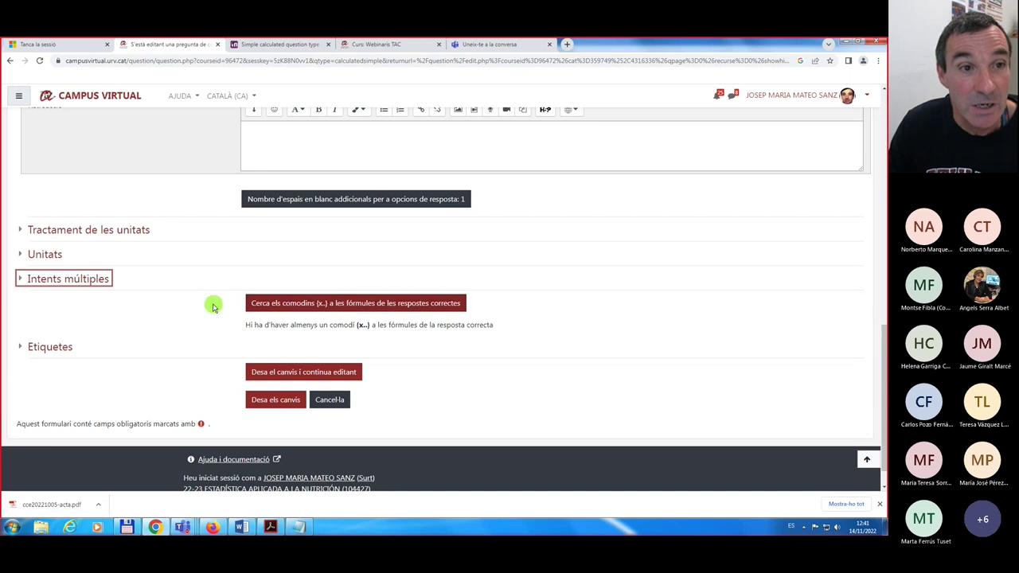
scroll(212, 303, "up", 3)
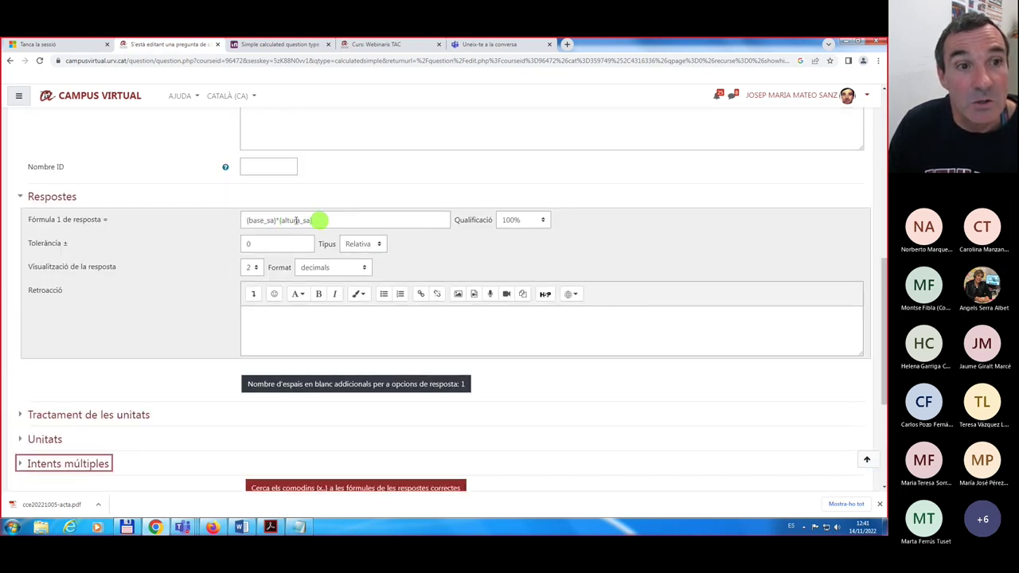
scroll(195, 309, "down", 2)
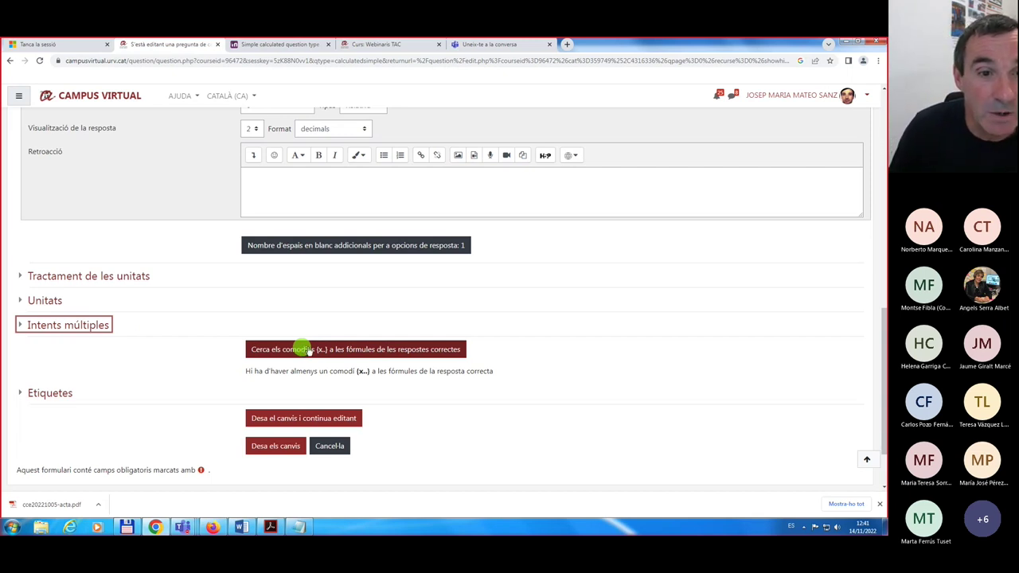
left_click(366, 350)
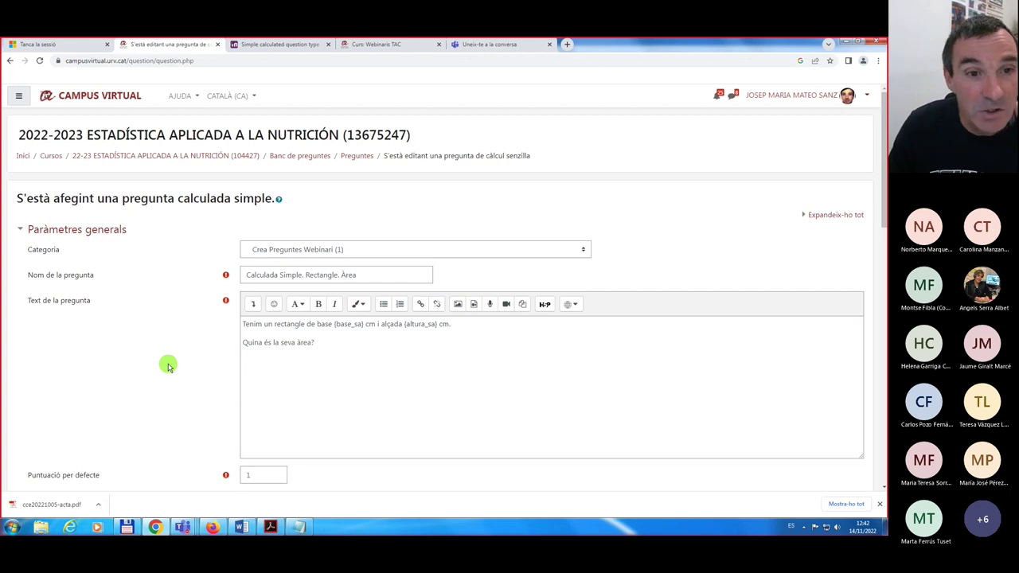
- Expand the parameters of the wildcards used to generate the values for {base_sa} and {altura_sa}
scroll(214, 372, "down", 3)
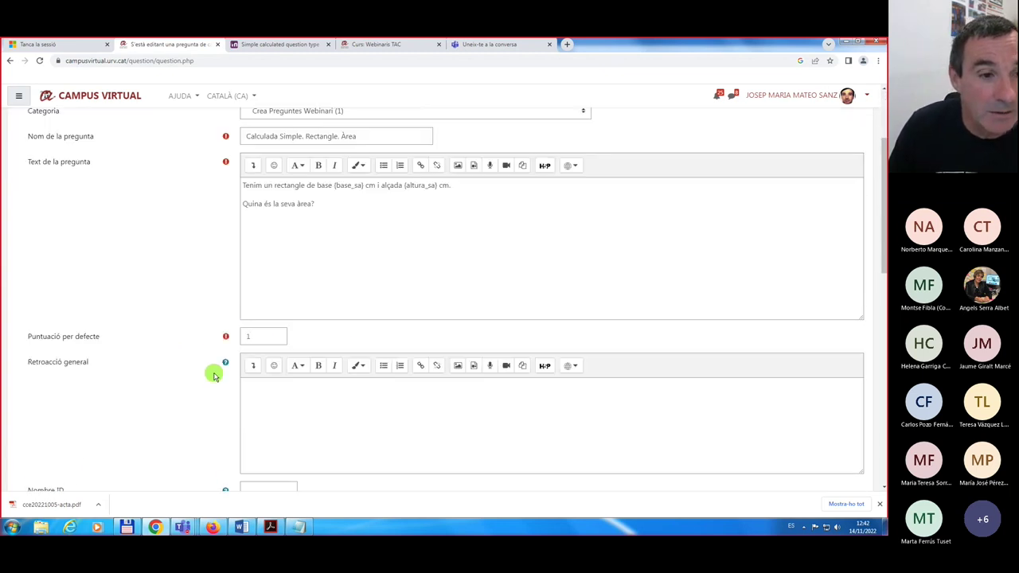
scroll(213, 372, "down", 11)
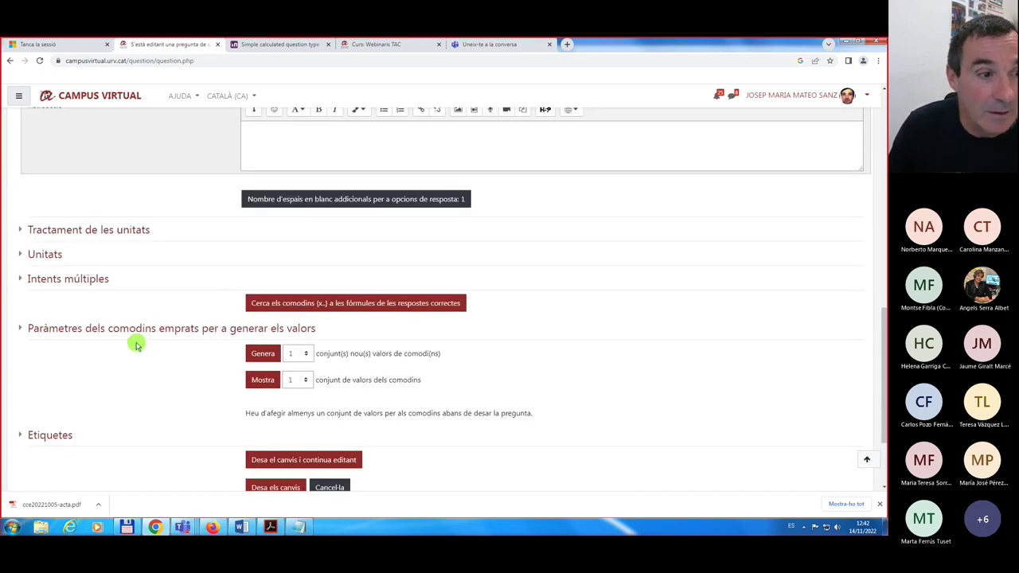
scroll(136, 344, "down", 2)
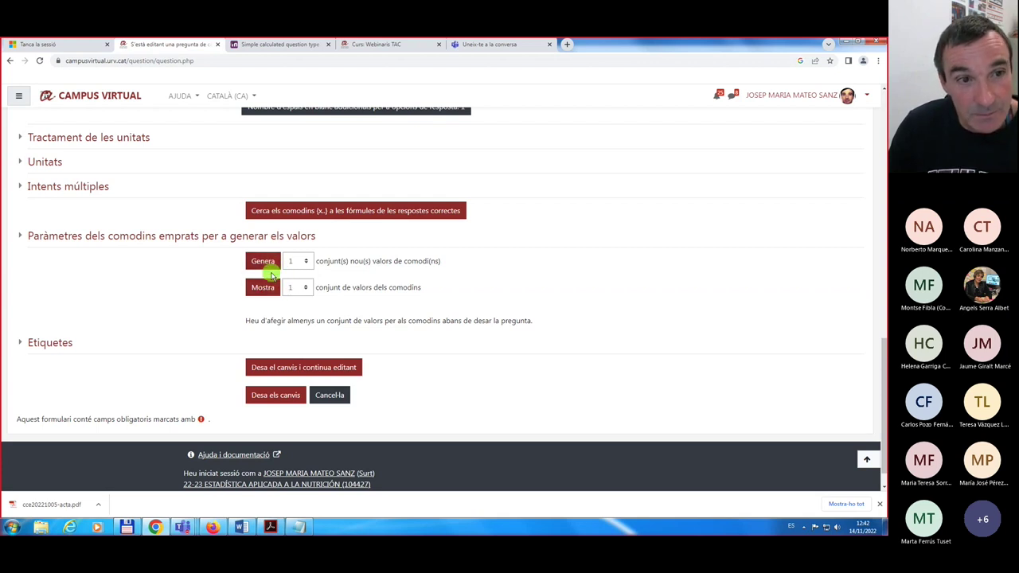
left_click(75, 237)
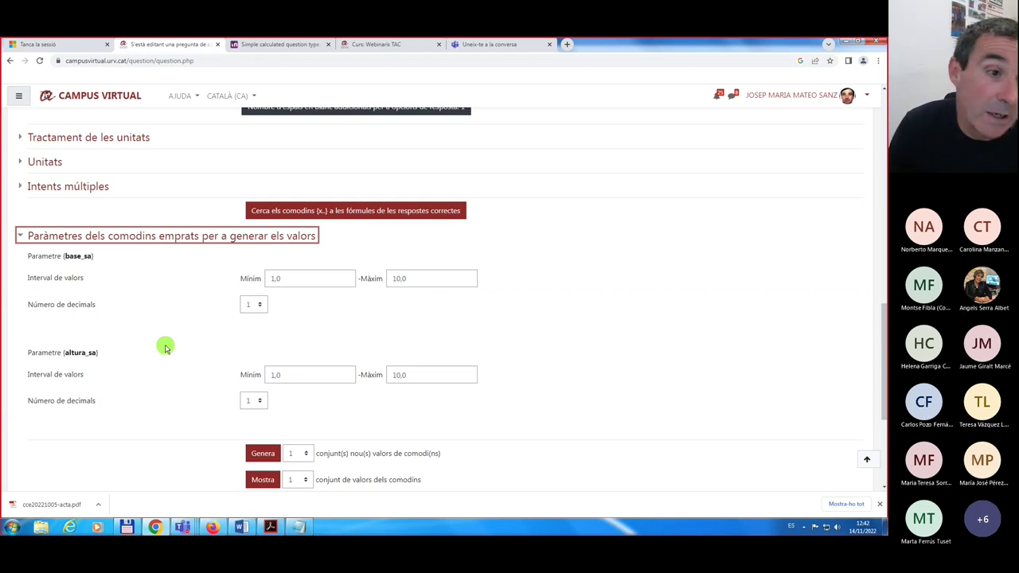
double_click(82, 259)
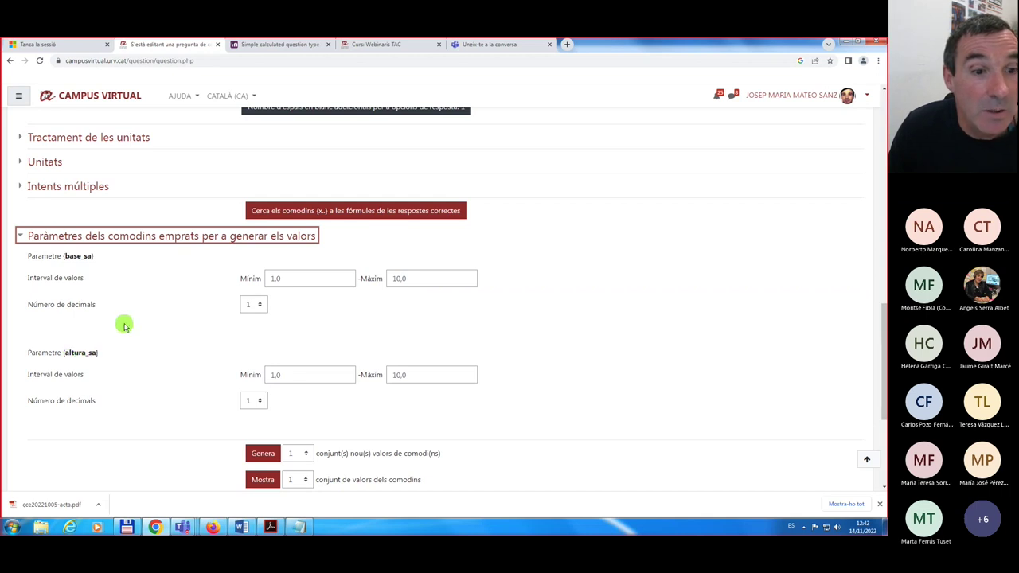
- Try 0, 1 and 2 decimals for the {base_sa} parameter and return it to 1
scroll(125, 327, "down", 1)
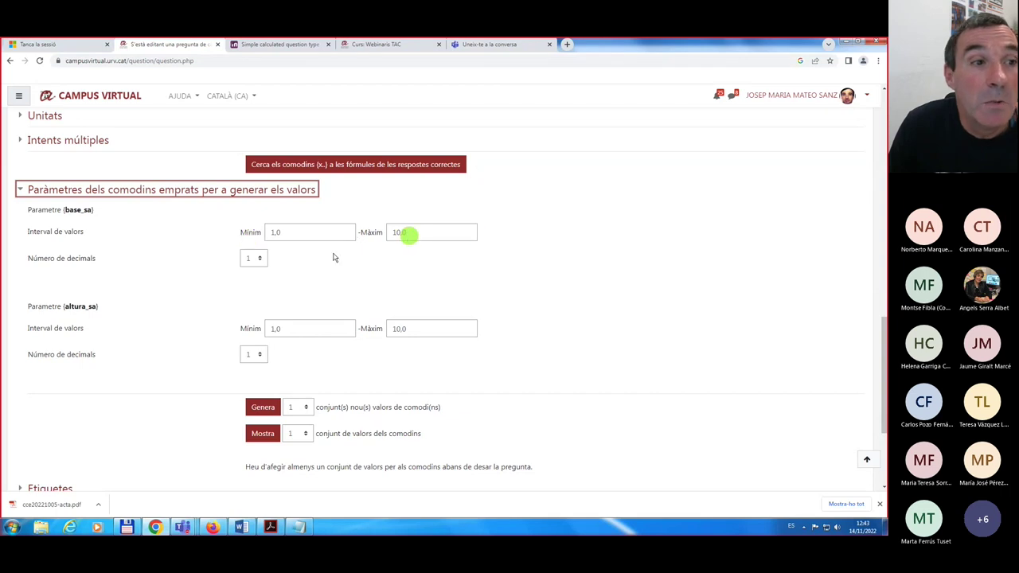
left_click(262, 260)
left_click(249, 269)
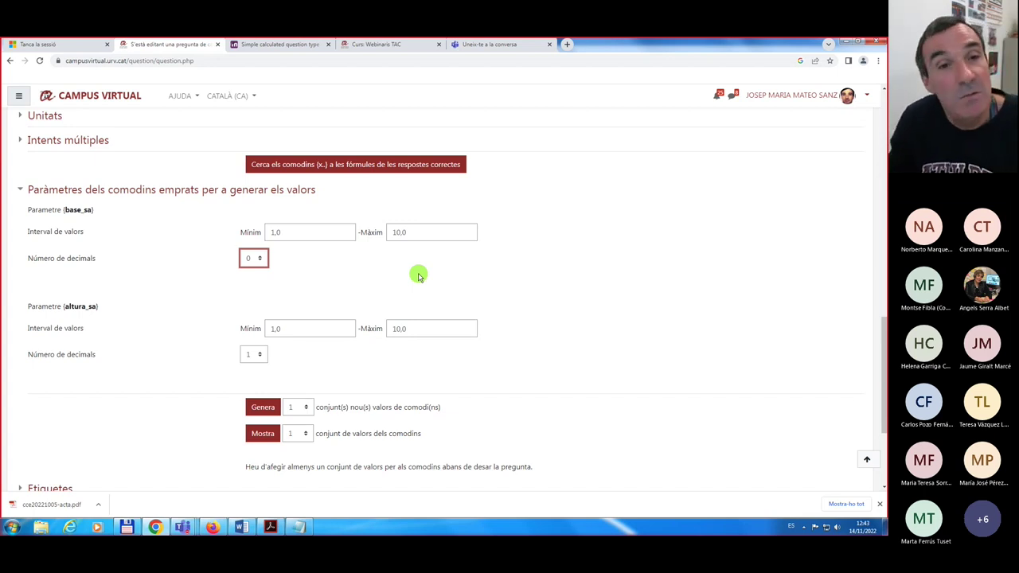
left_click(258, 259)
left_click(252, 283)
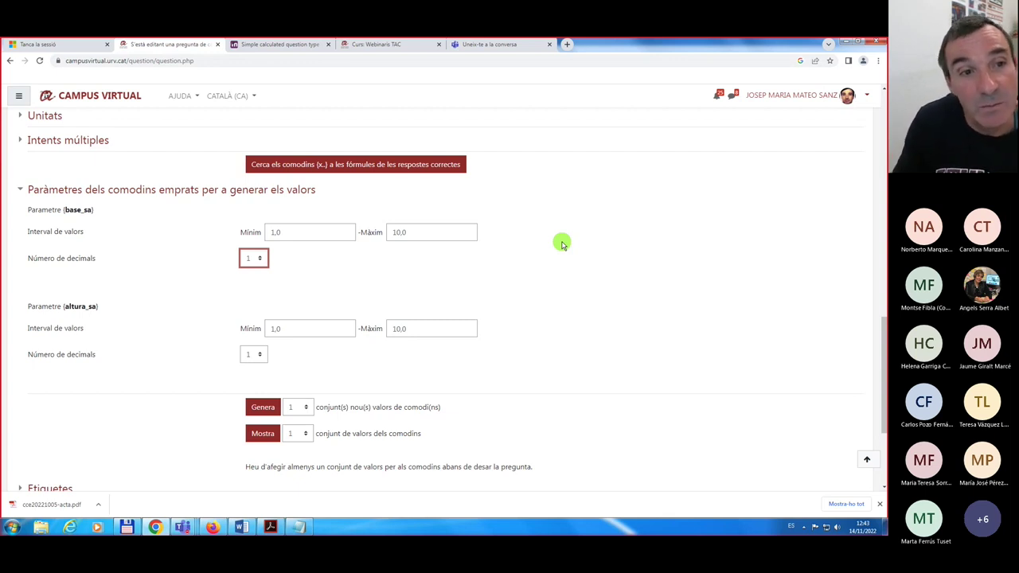
left_click(256, 259)
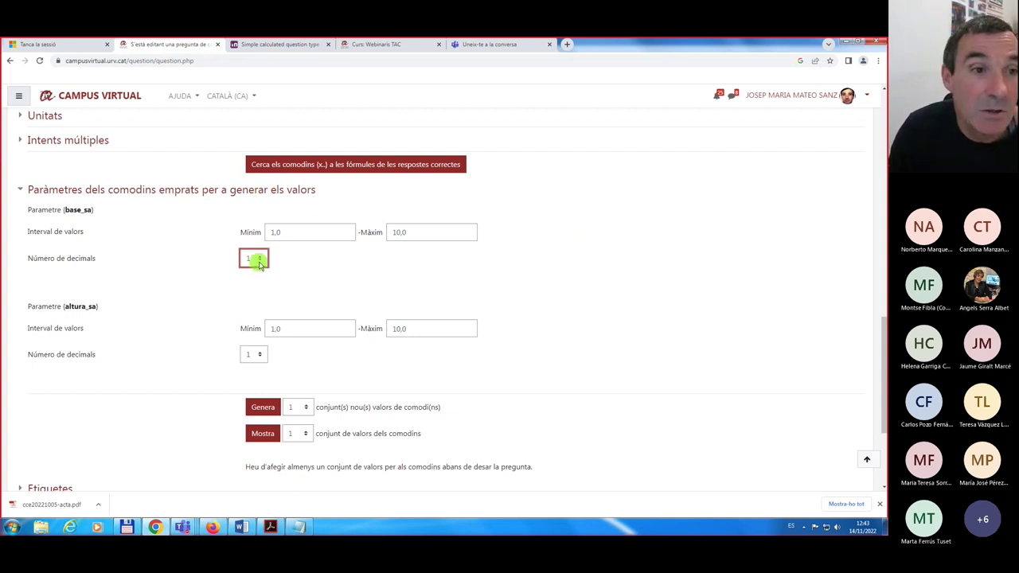
left_click(251, 292)
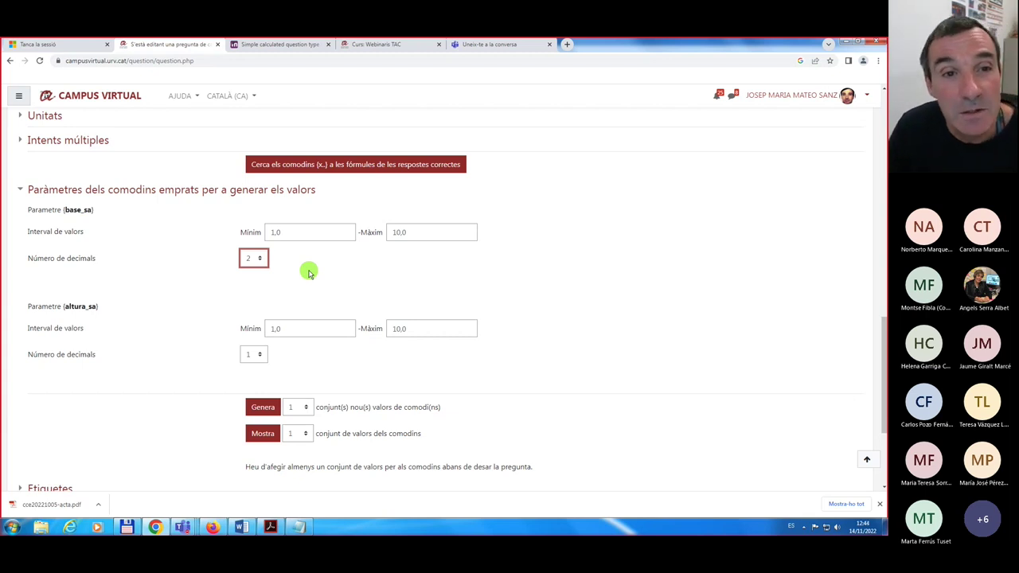
left_click(262, 259)
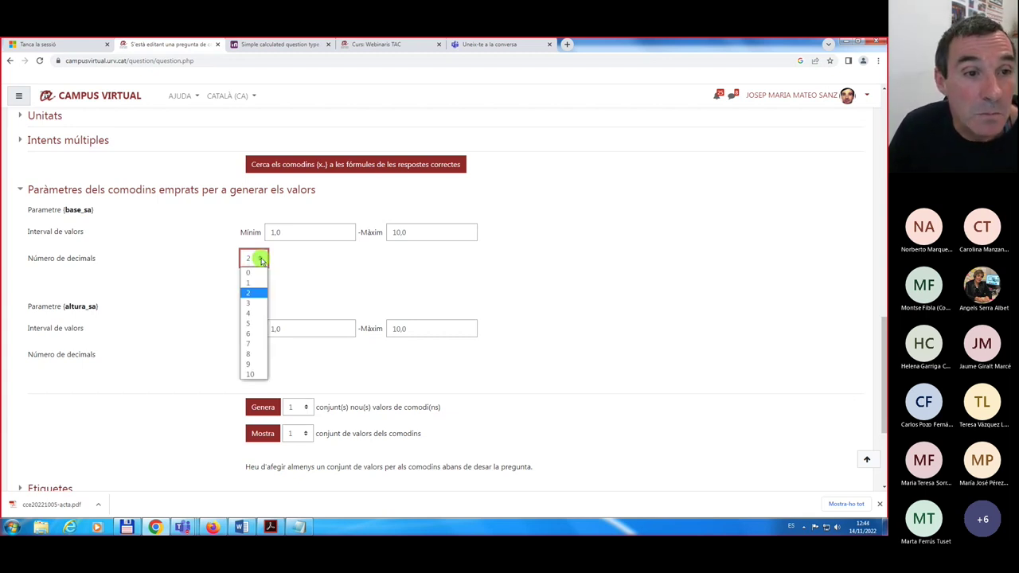
left_click(248, 283)
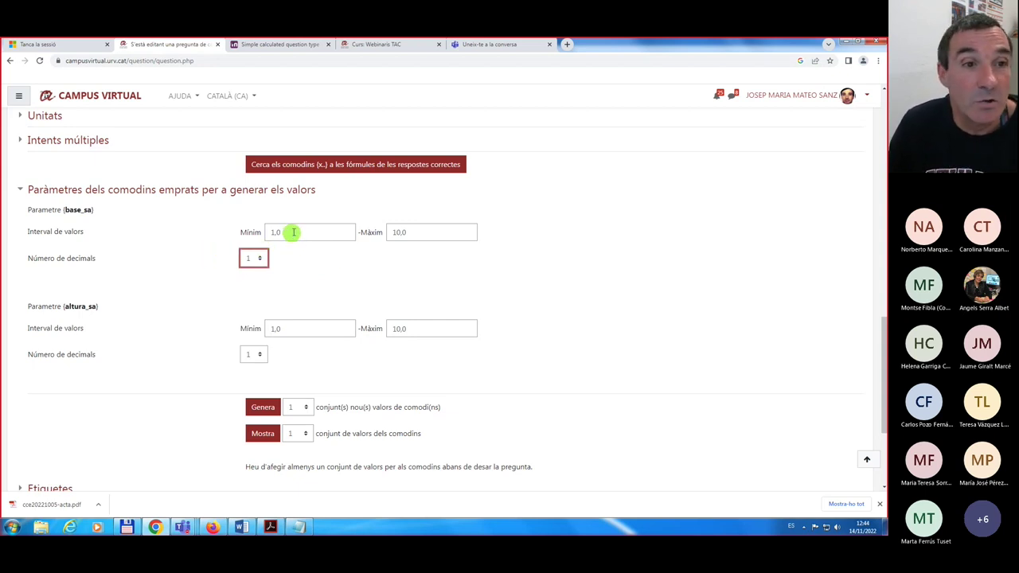
- Set the value interval of the {base_sa} parameter to a minimum of 5 and a maximum of 15
left_click_drag(291, 231, 249, 231)
type("5")
left_click(341, 290)
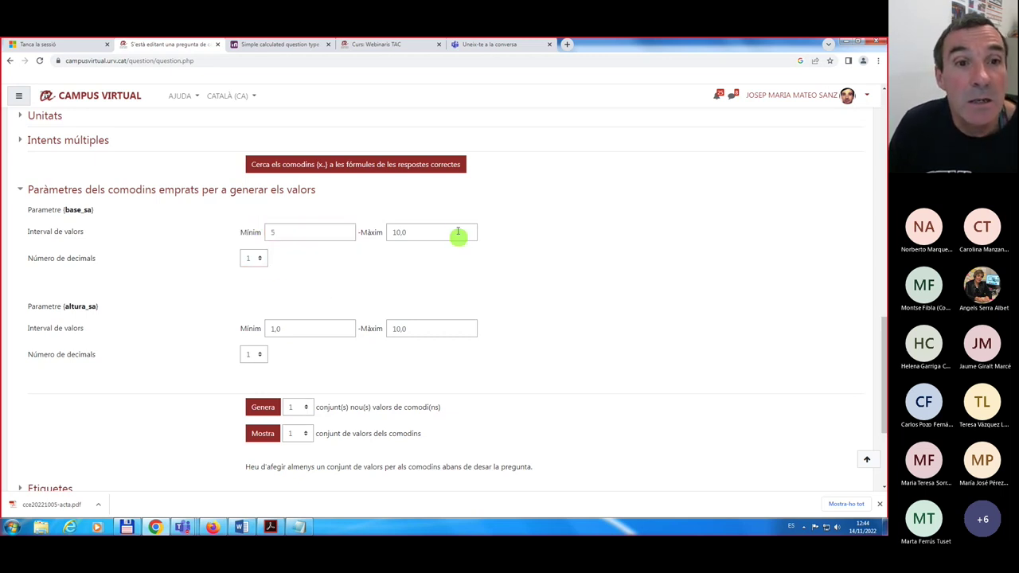
left_click_drag(417, 232, 375, 232)
type("15")
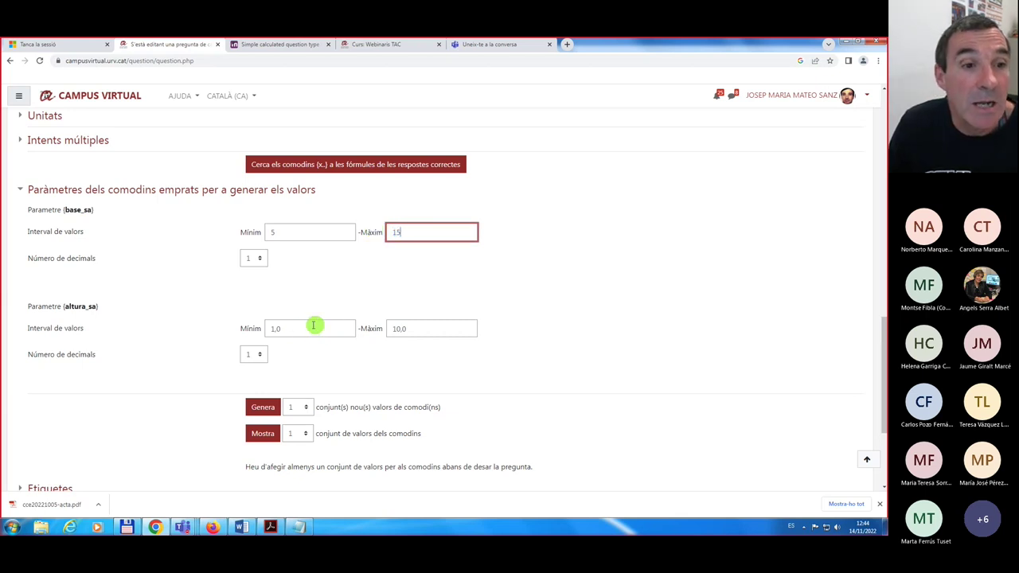
- Set the value interval of the {altura_sa} parameter to a minimum of 2 and a maximum of 7
left_click_drag(300, 328, 264, 329)
type("2")
left_click_drag(423, 328, 372, 329)
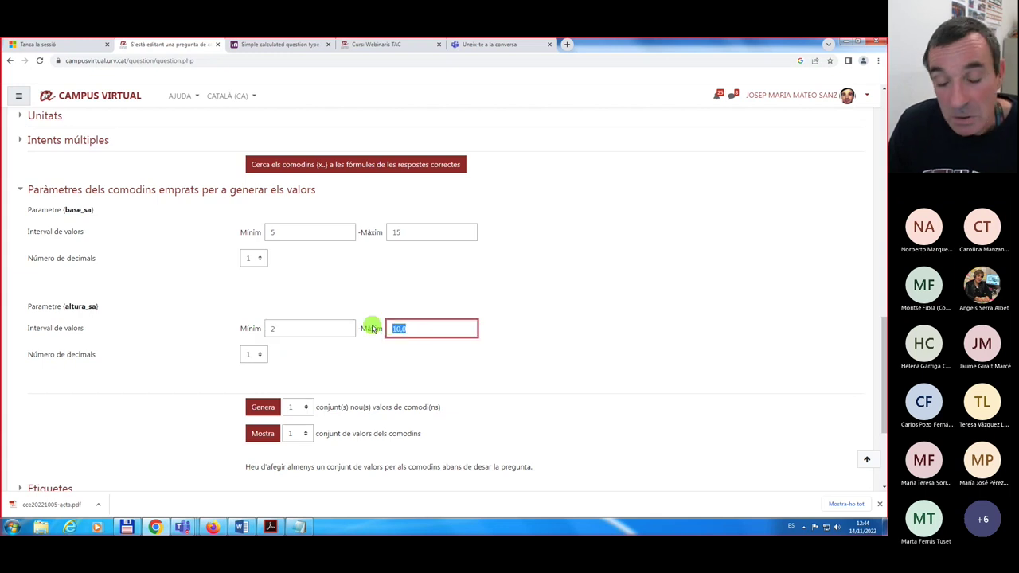
type("7")
left_click(568, 313)
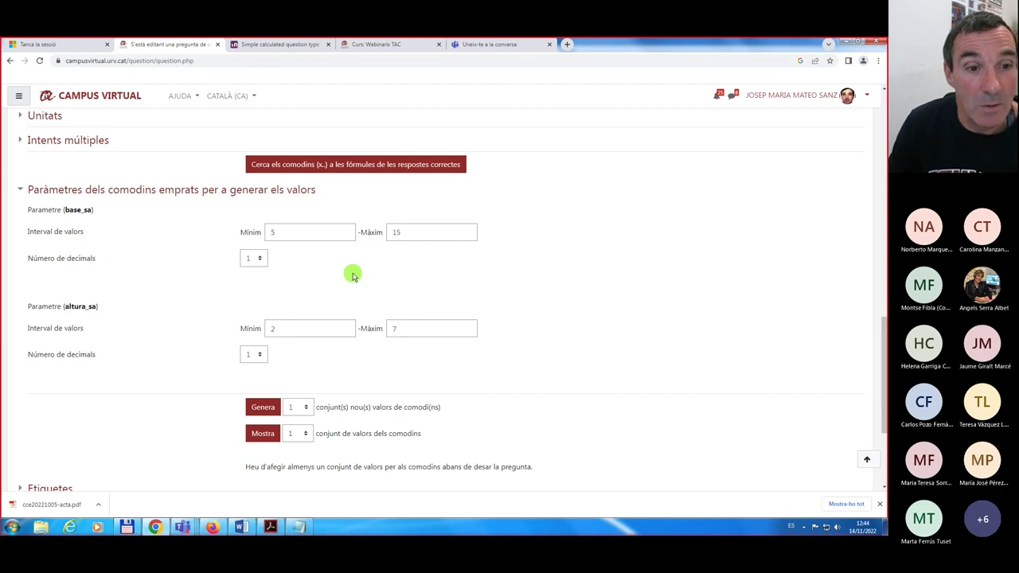
- Generate 10 new sets of wildcard values for the question
scroll(616, 287, "down", 2)
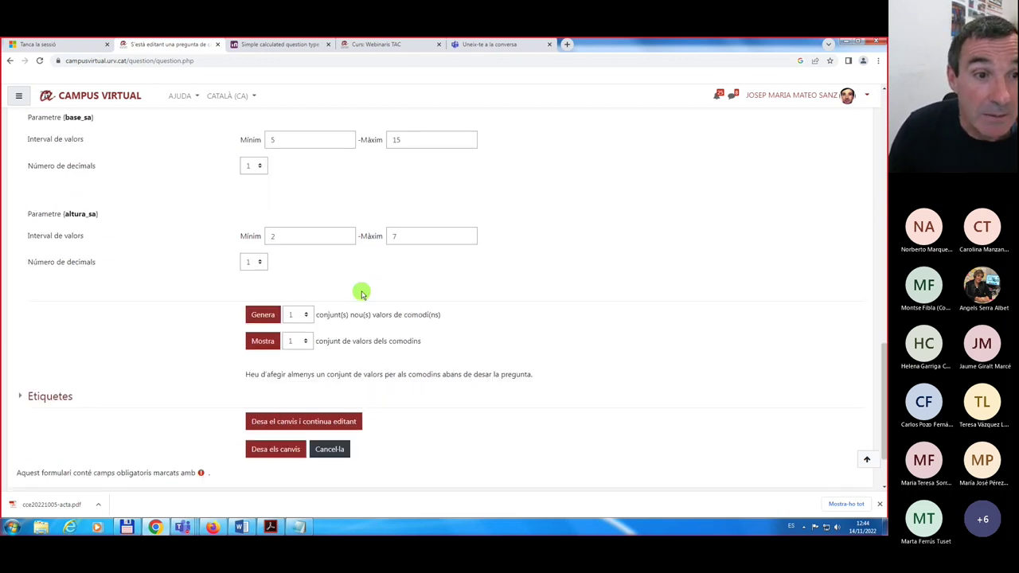
left_click(307, 316)
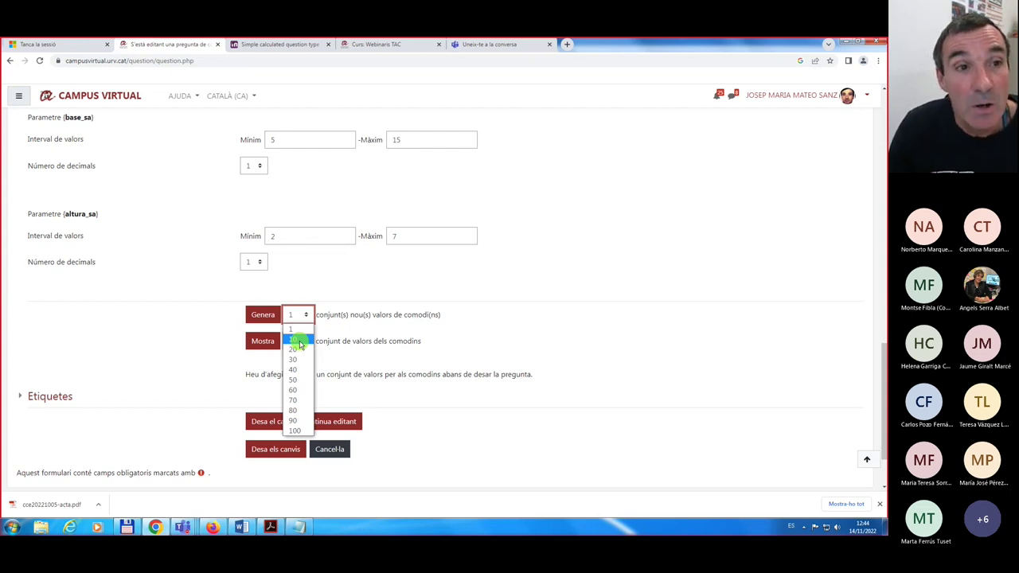
left_click(296, 340)
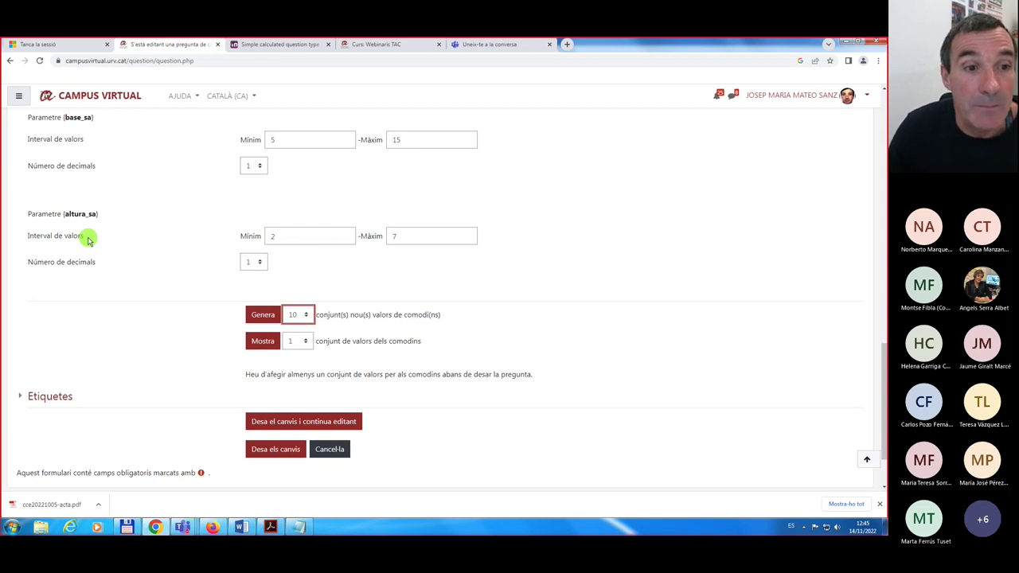
left_click(262, 315)
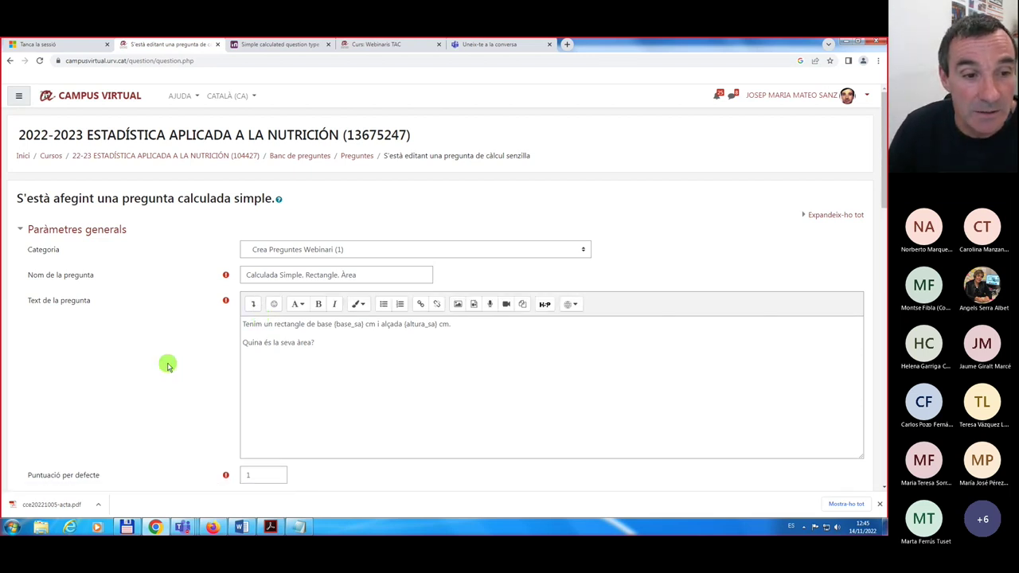
- Expand the generated wildcard values and examine the displayed set with its calculated answer
scroll(168, 365, "down", 7)
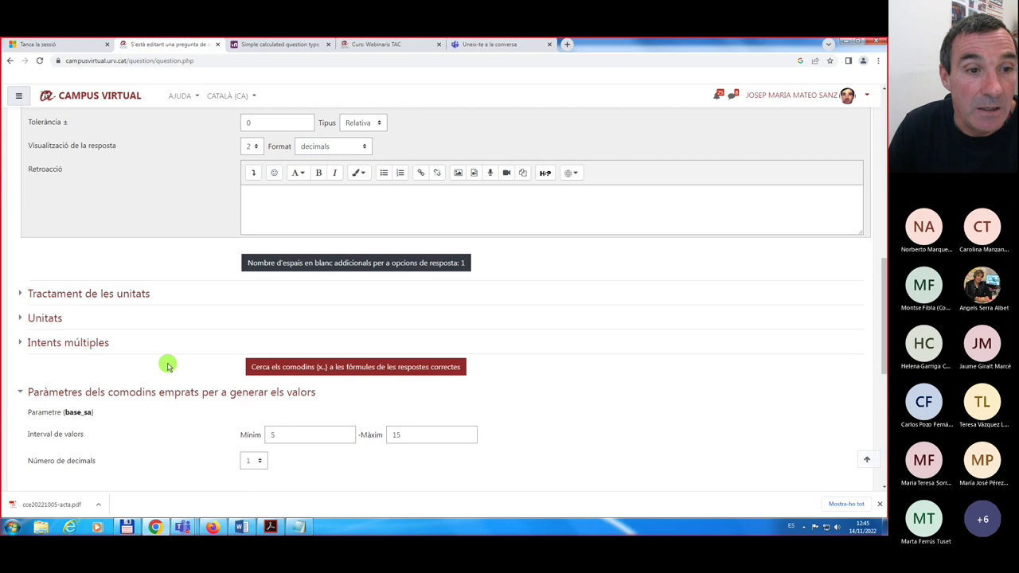
scroll(167, 366, "down", 4)
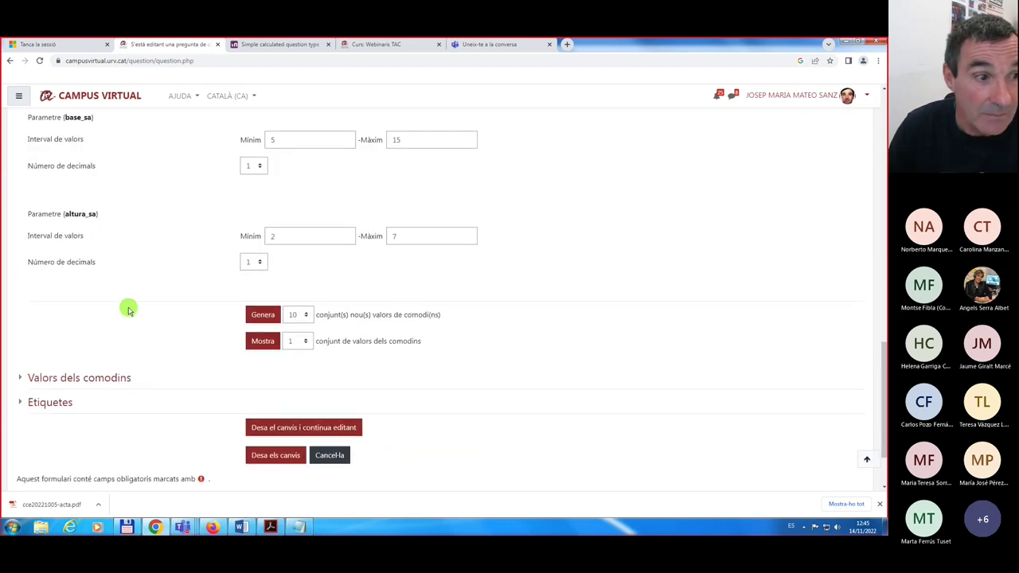
left_click(81, 381)
scroll(145, 305, "down", 2)
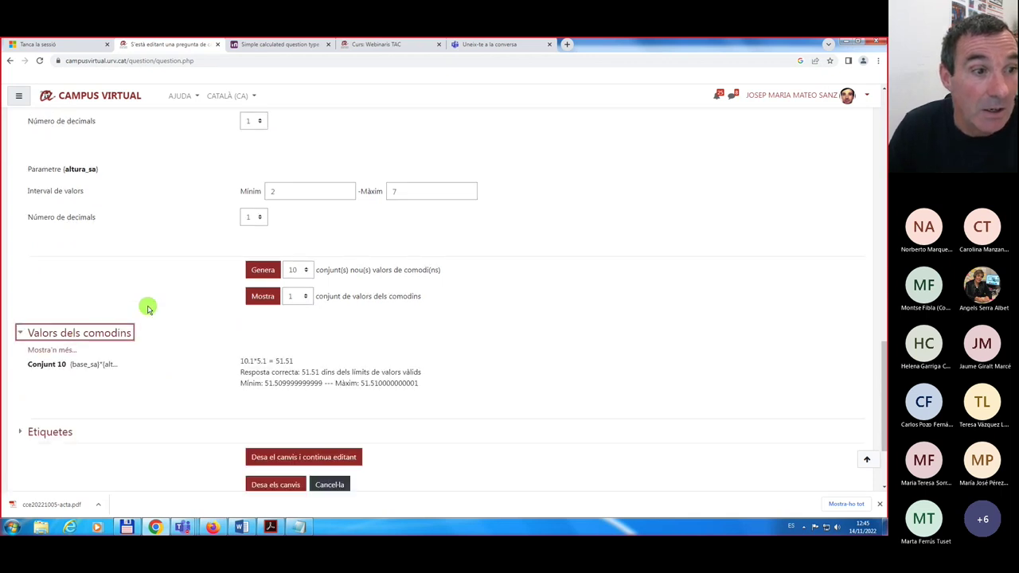
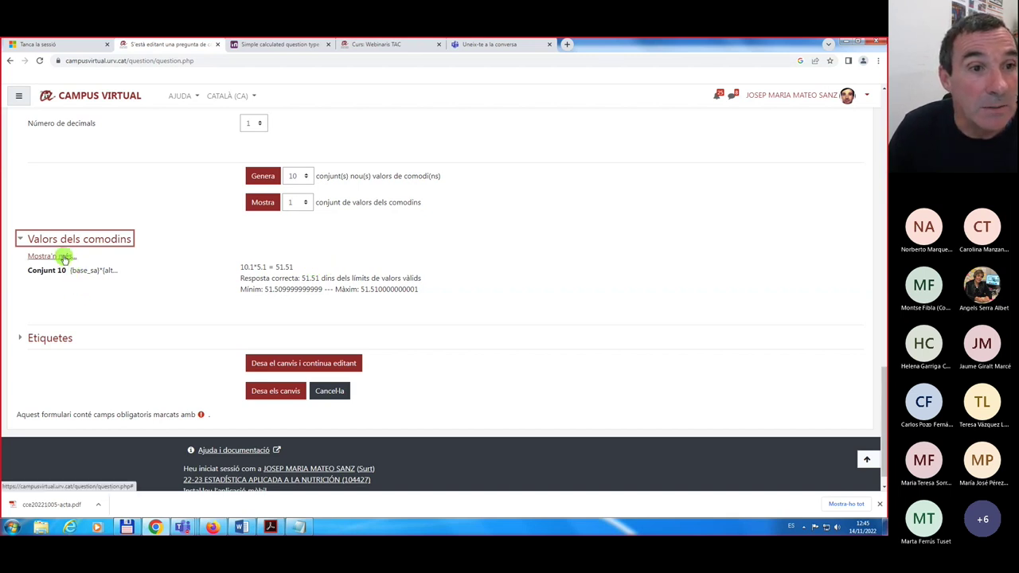
- Display 10 sets of the wildcard values in the question form
left_click(305, 204)
left_click(293, 247)
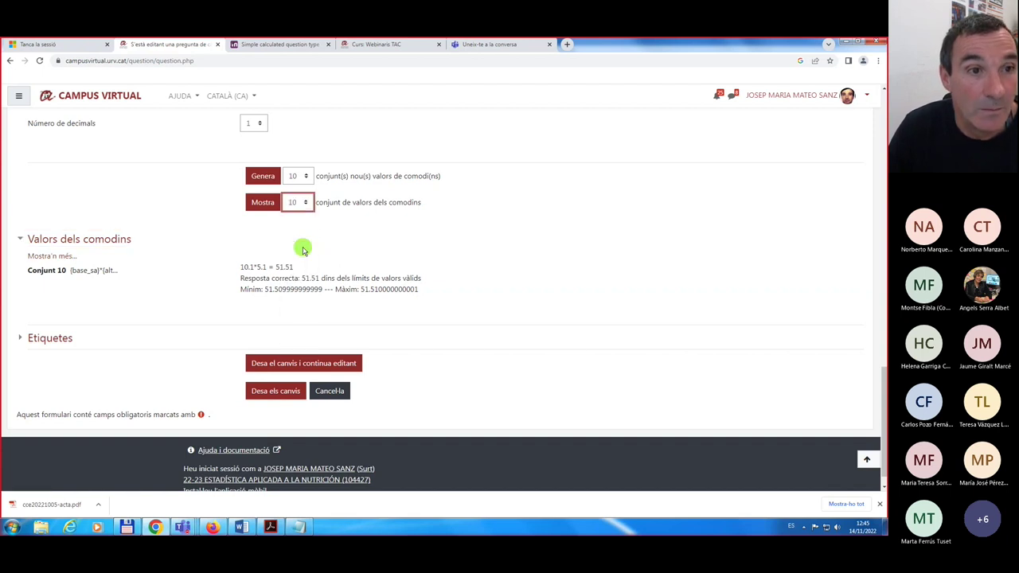
left_click(261, 204)
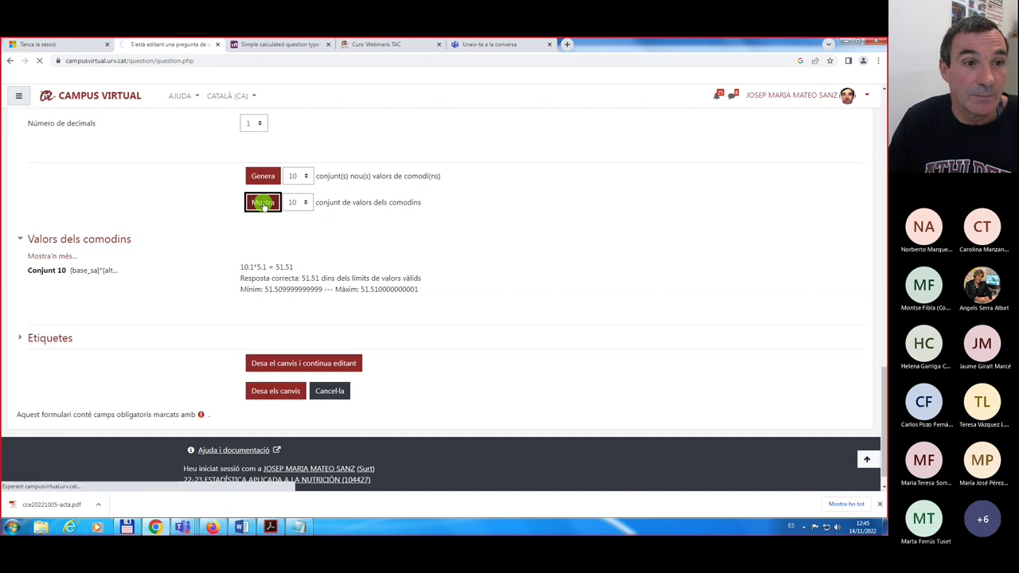
scroll(91, 321, "down", 7)
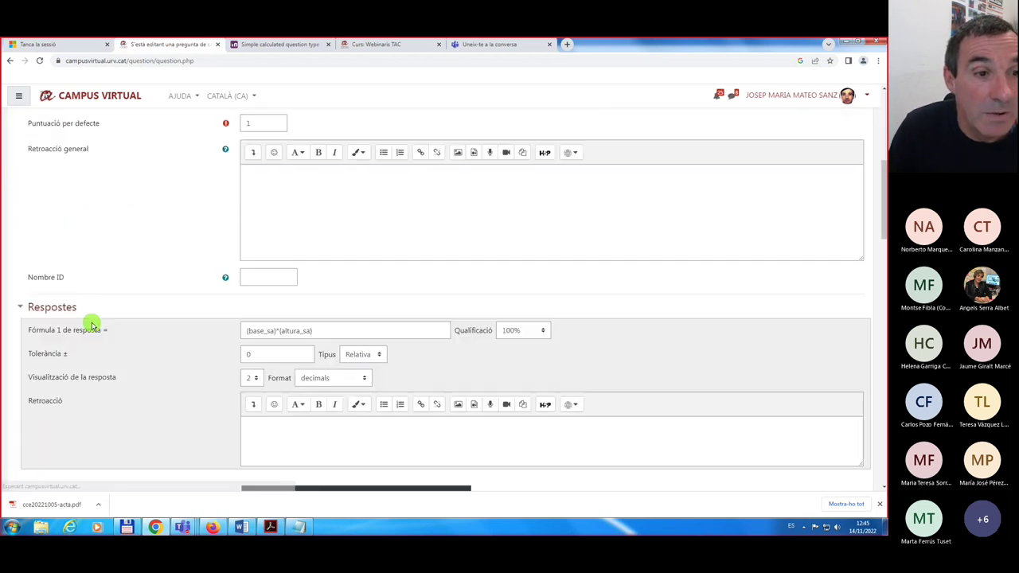
- Examine the calculated answers and their minimum and maximum limits across the displayed wildcard sets, including set 6
scroll(90, 324, "down", 10)
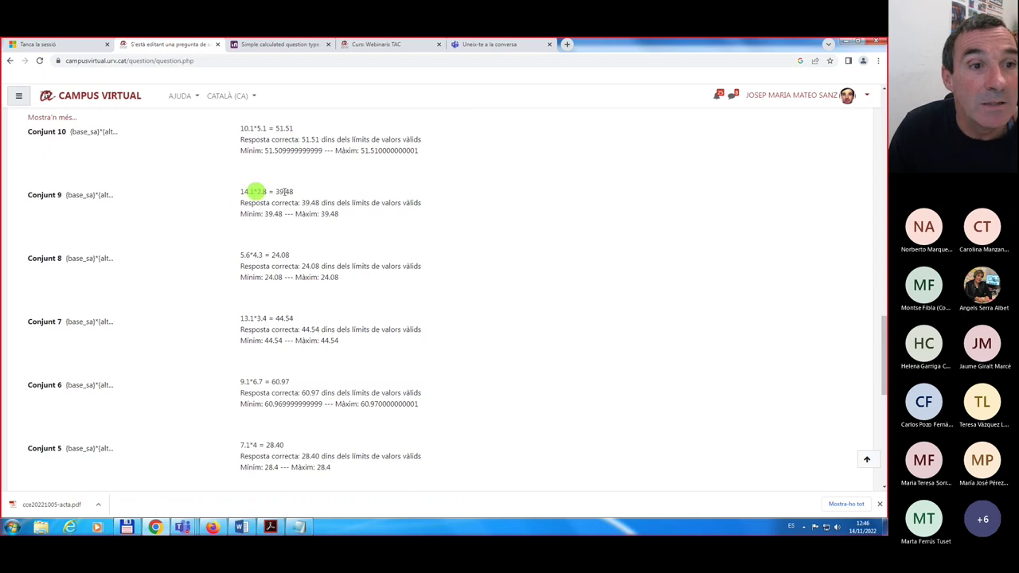
scroll(268, 393, "down", 2)
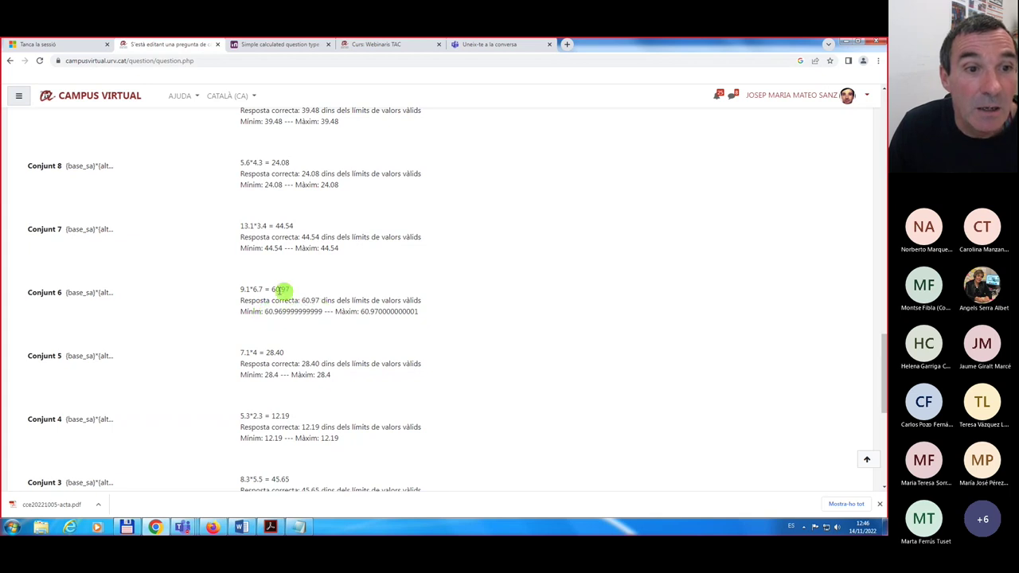
left_click_drag(272, 289, 288, 289)
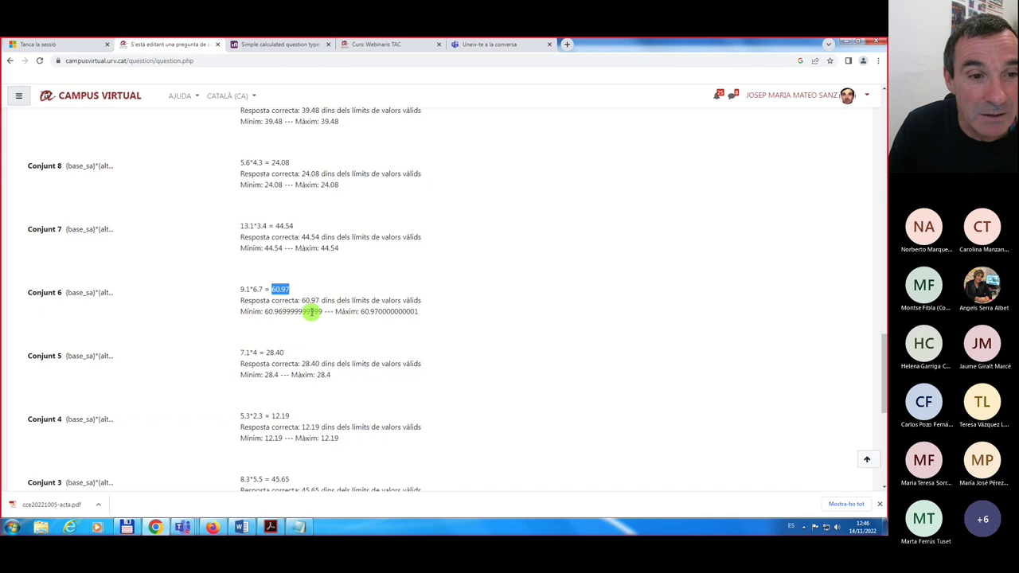
scroll(312, 318, "up", 2)
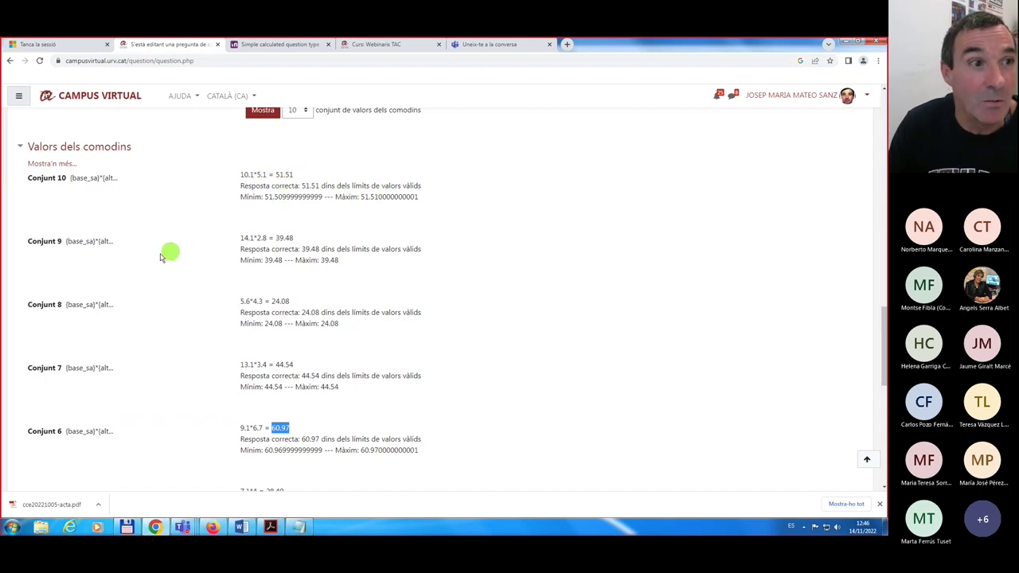
scroll(151, 256, "down", 8)
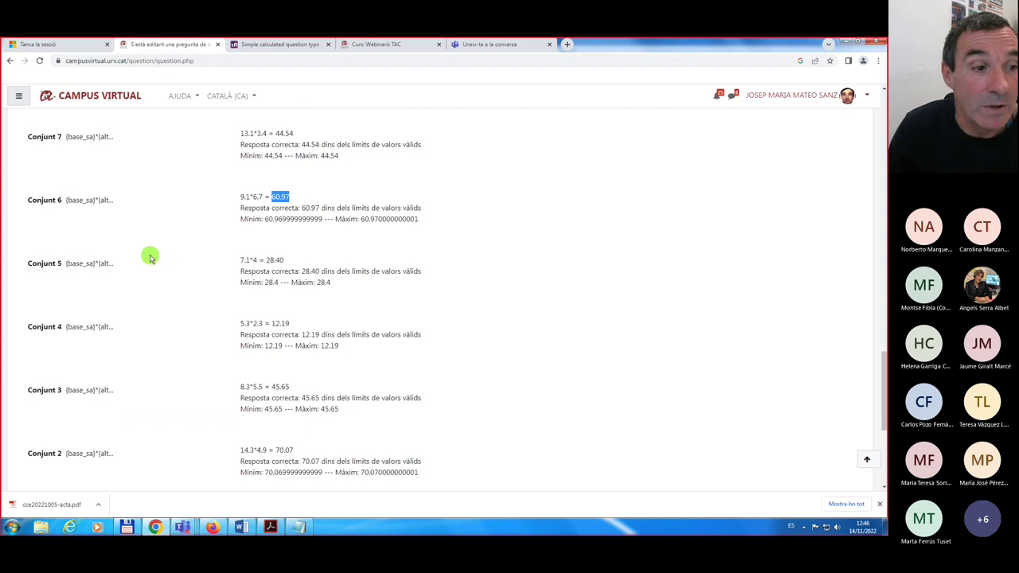
scroll(151, 257, "up", 7)
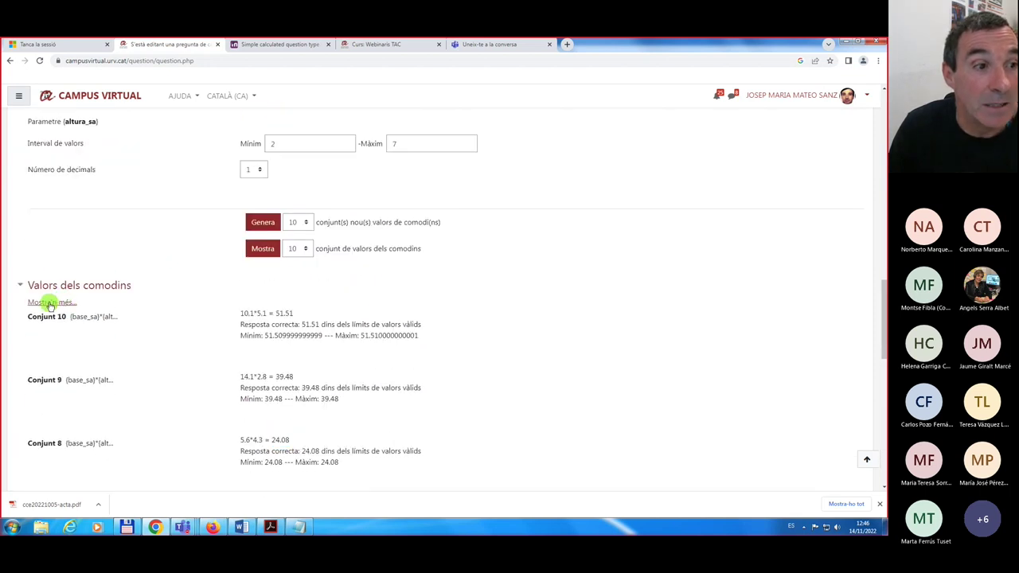
- Show the editable wildcard values, set the first {base_sa} value to 12,3 and update the wildcard values
left_click(50, 304)
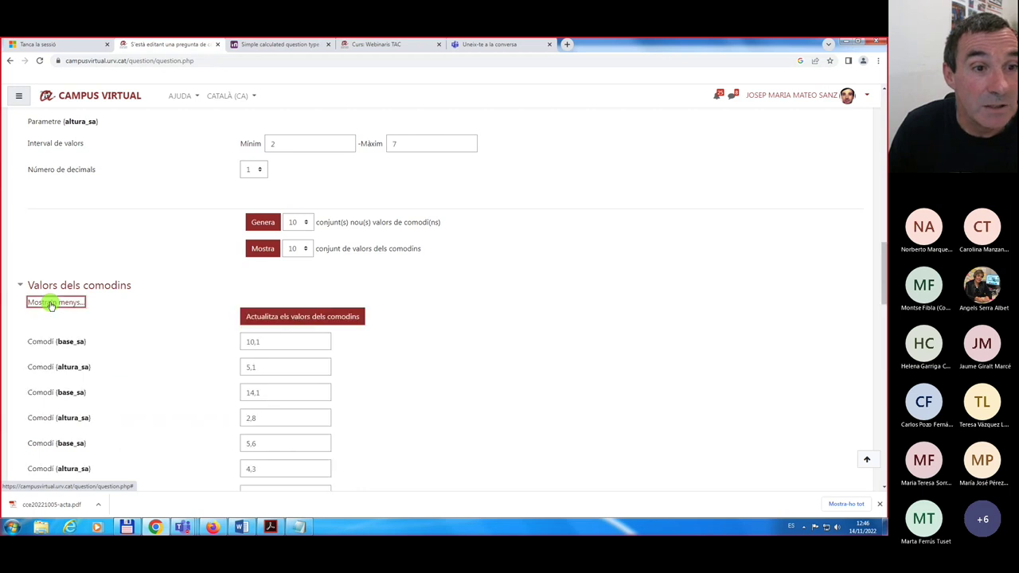
scroll(159, 356, "down", 1)
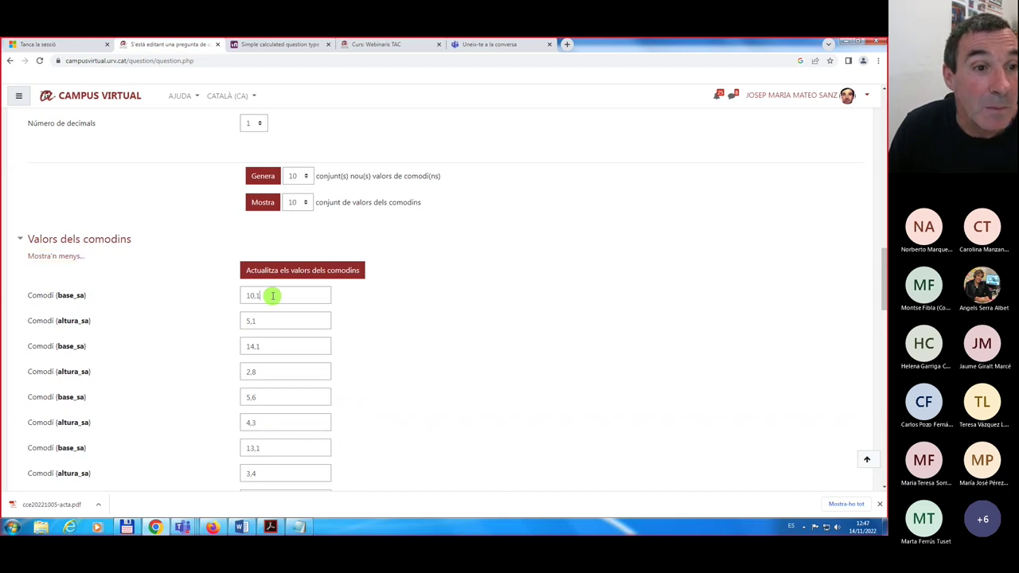
left_click_drag(273, 296, 214, 299)
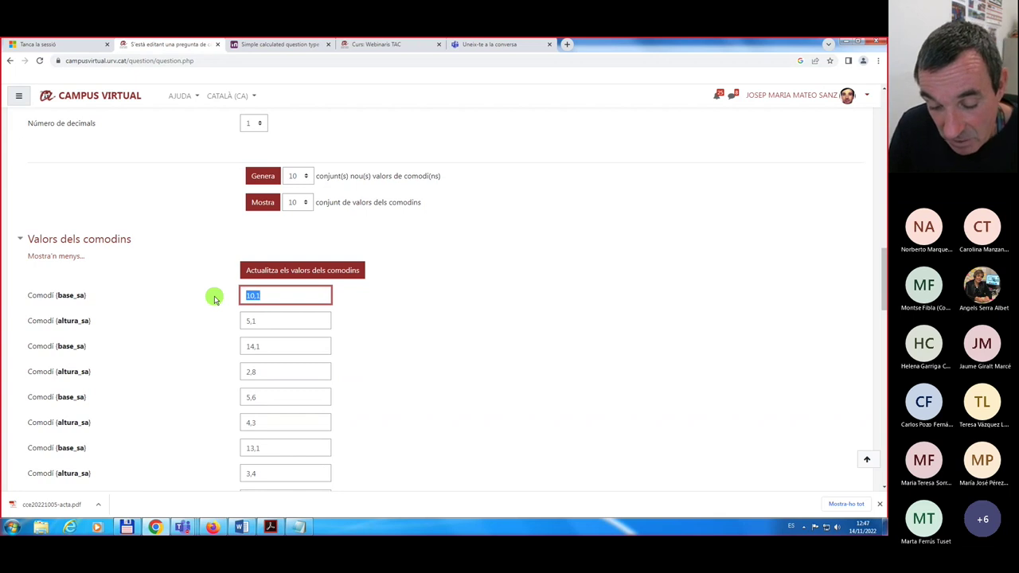
type("12,3")
scroll(366, 342, "down", 3)
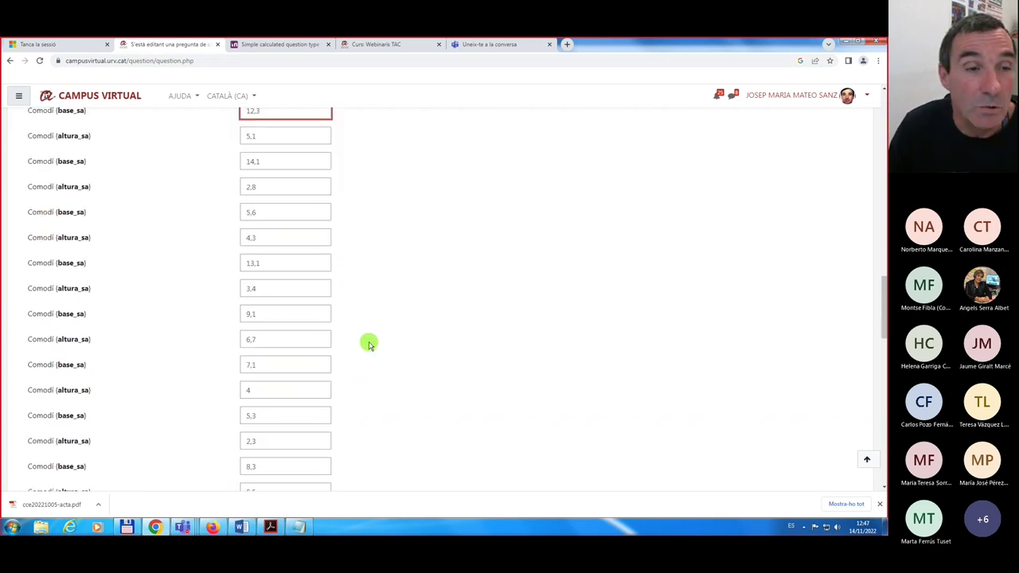
scroll(367, 342, "up", 2)
left_click(280, 225)
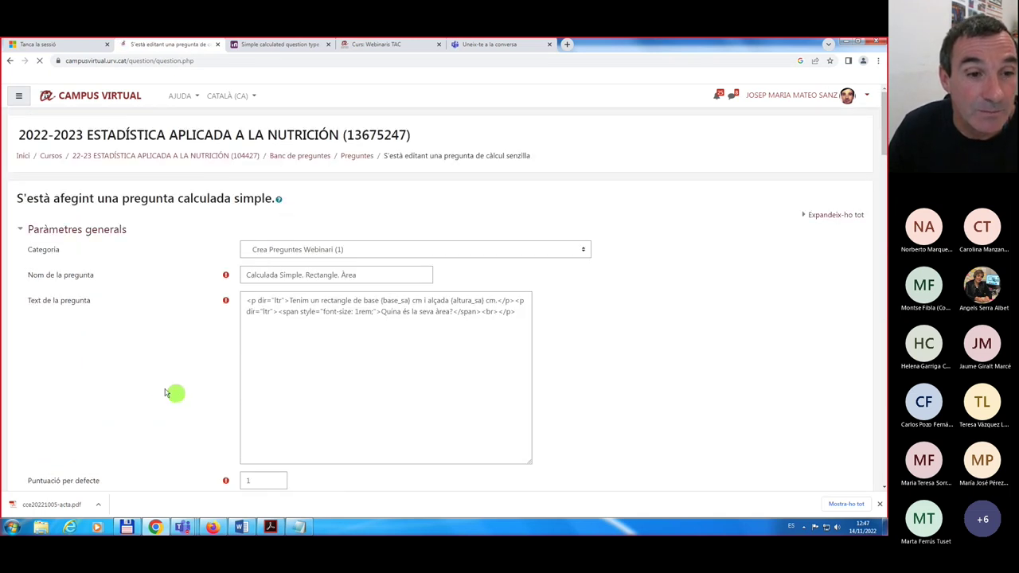
- Examine the updated wildcard values and the recalculated answer of set 10 among the listed sets
scroll(165, 390, "down", 20)
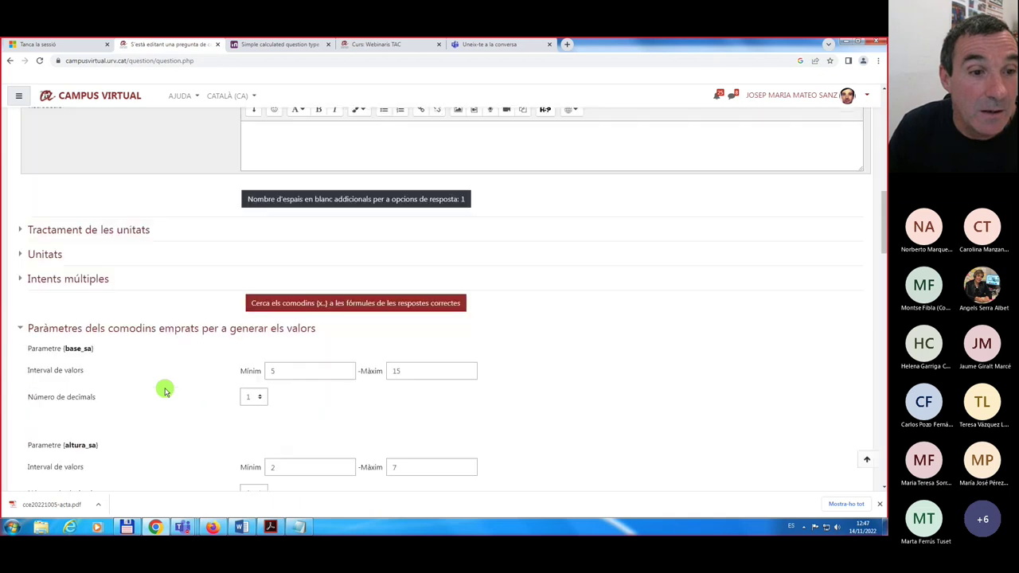
scroll(165, 390, "down", 5)
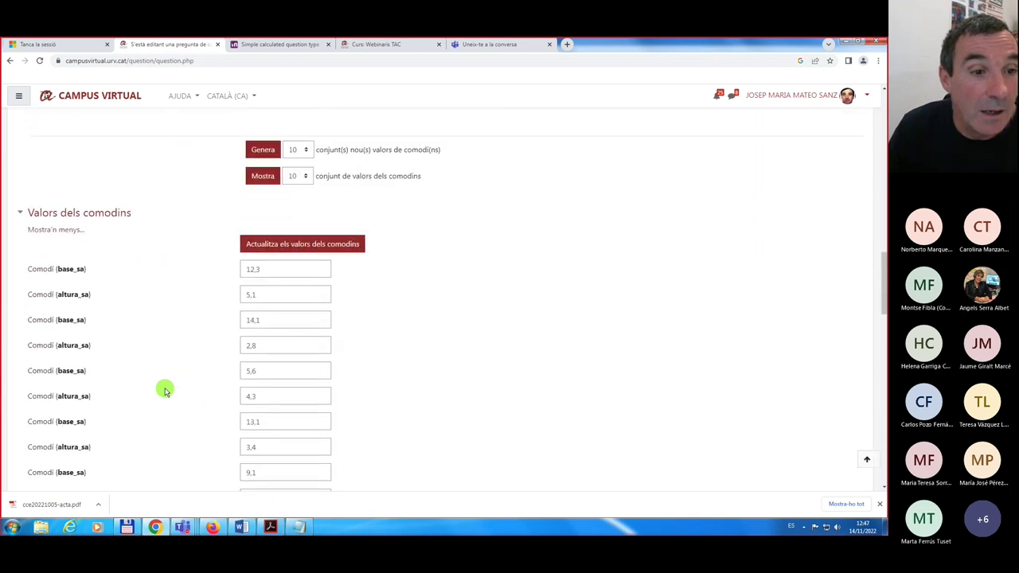
scroll(164, 390, "up", 5)
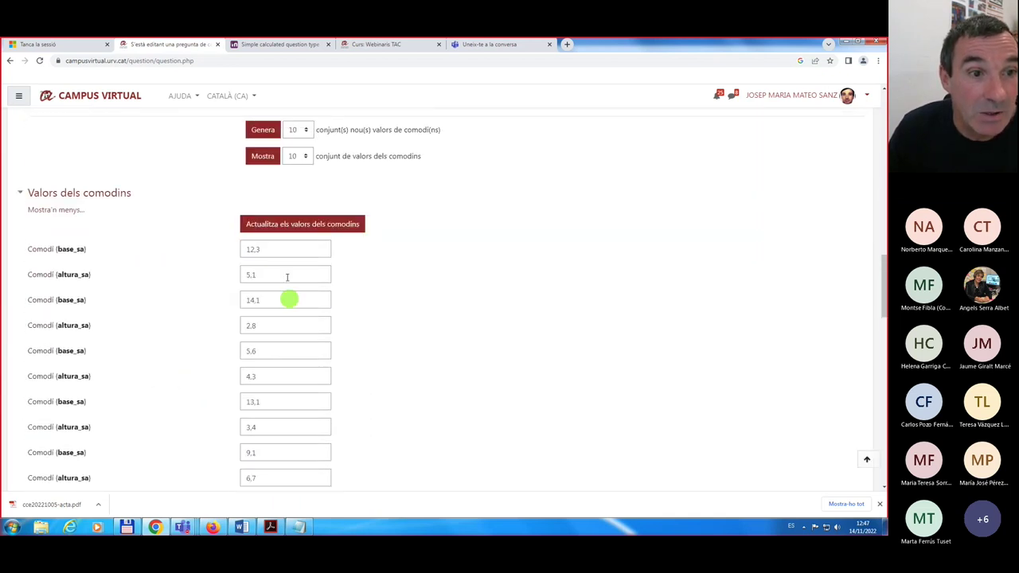
scroll(335, 327, "down", 6)
scroll(335, 329, "down", 1)
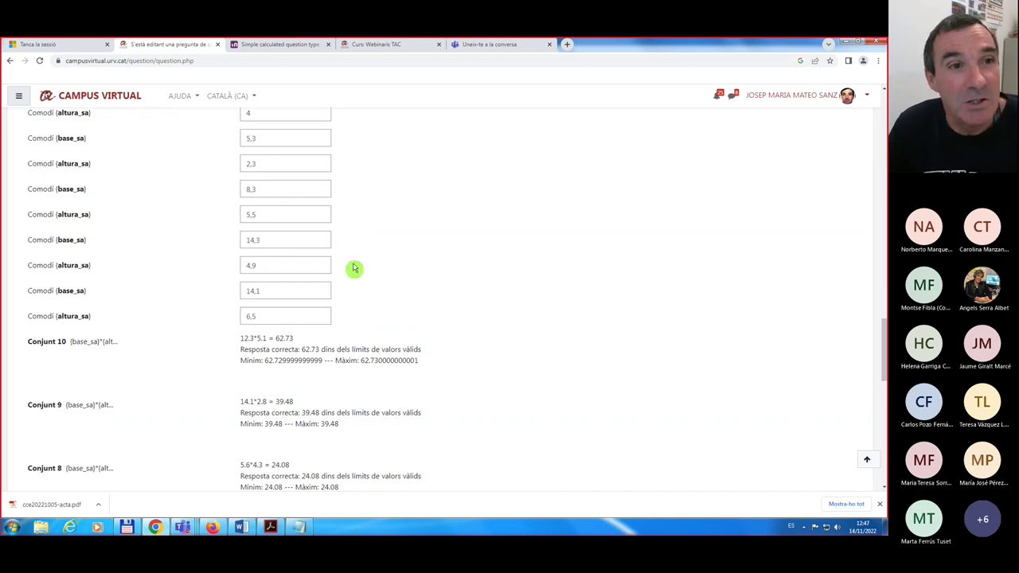
scroll(375, 253, "up", 3)
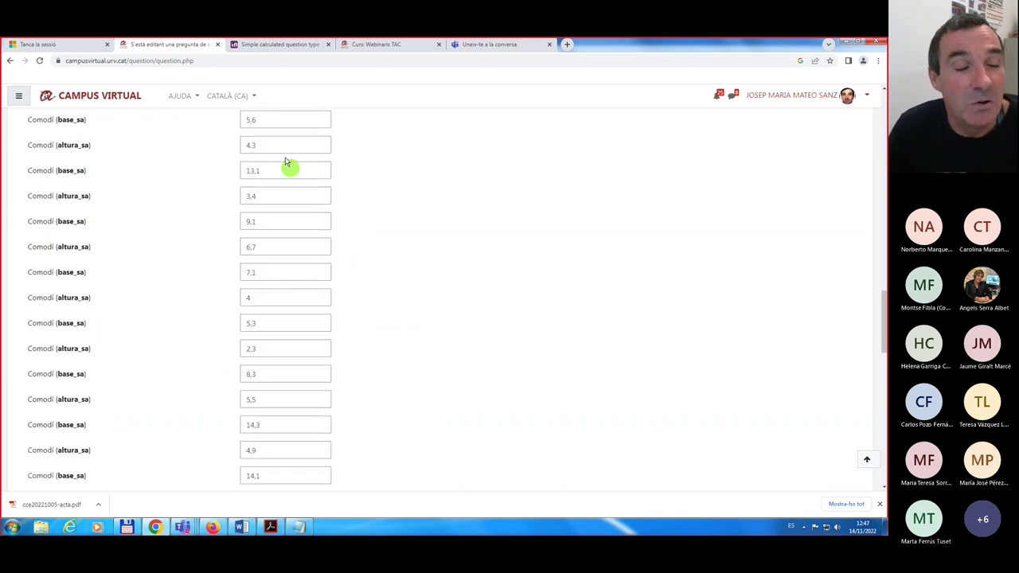
scroll(371, 268, "down", 4)
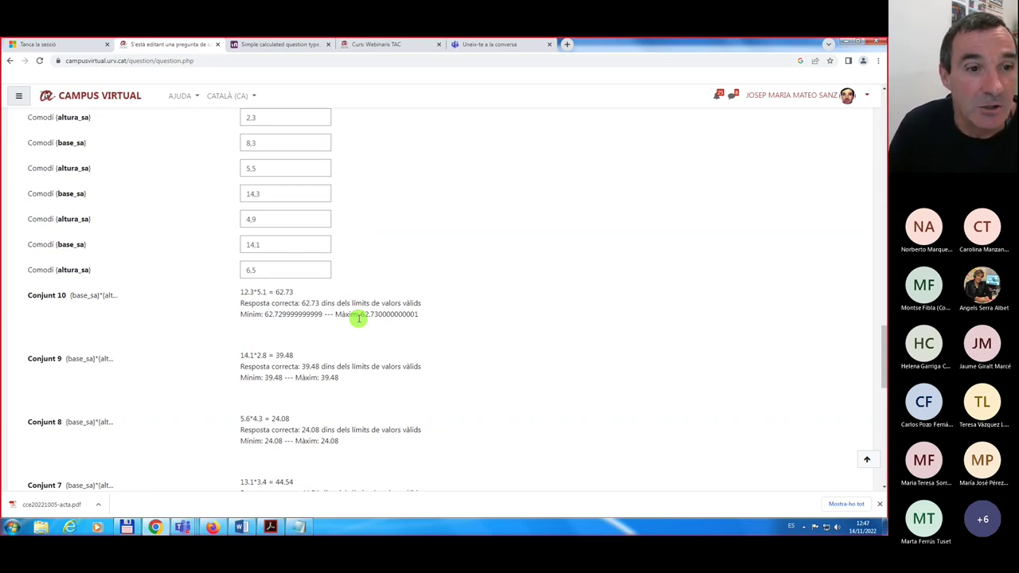
scroll(358, 319, "down", 5)
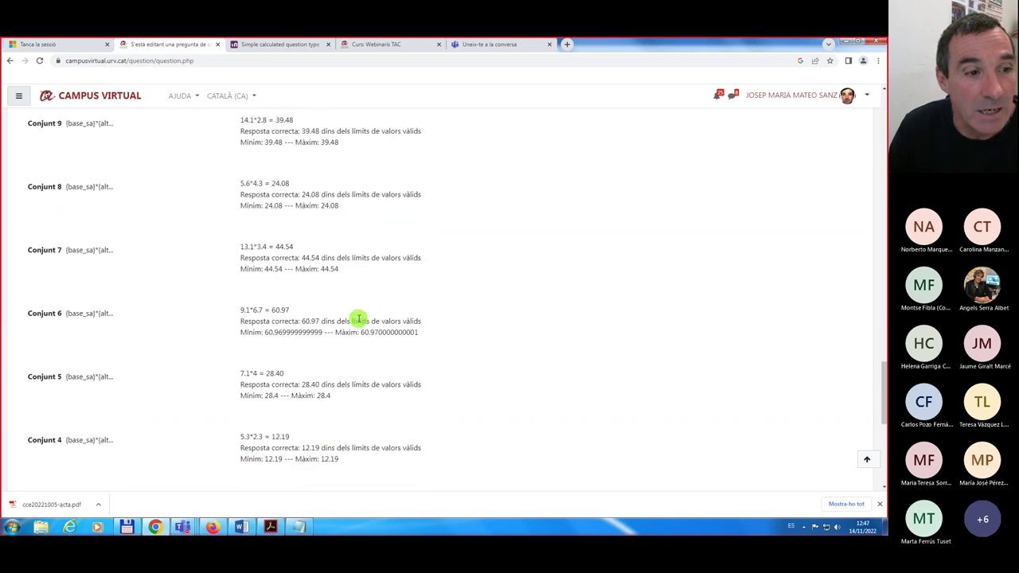
- Generate 20 new sets of wildcard values using the current parameter intervals
scroll(358, 321, "up", 8)
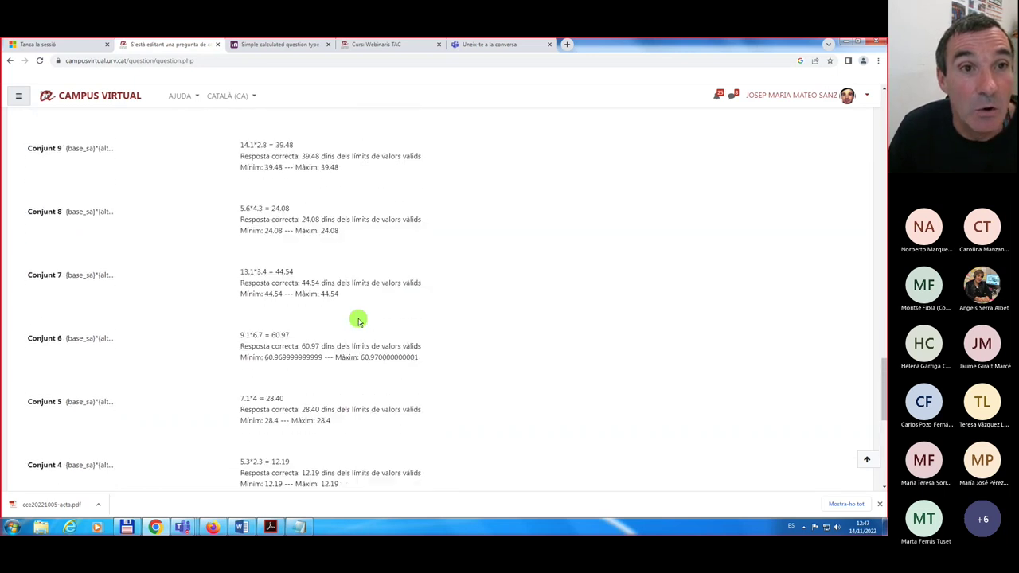
scroll(358, 321, "up", 10)
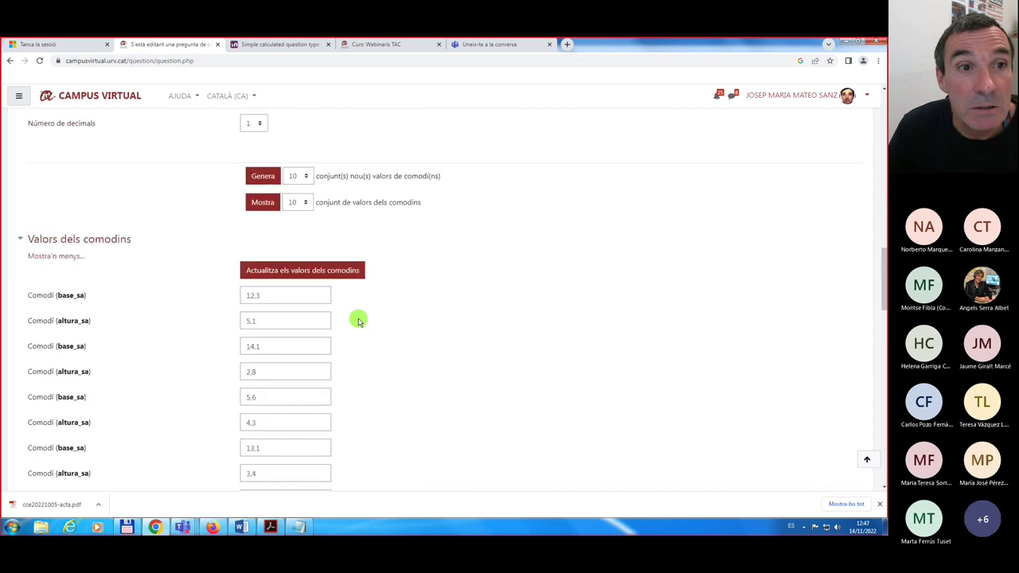
scroll(358, 321, "up", 3)
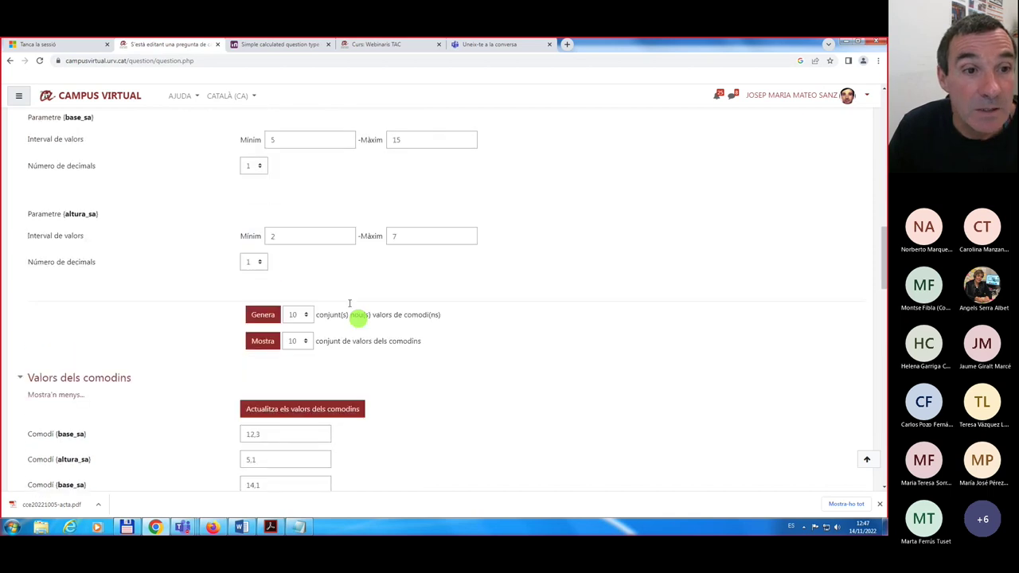
left_click(307, 315)
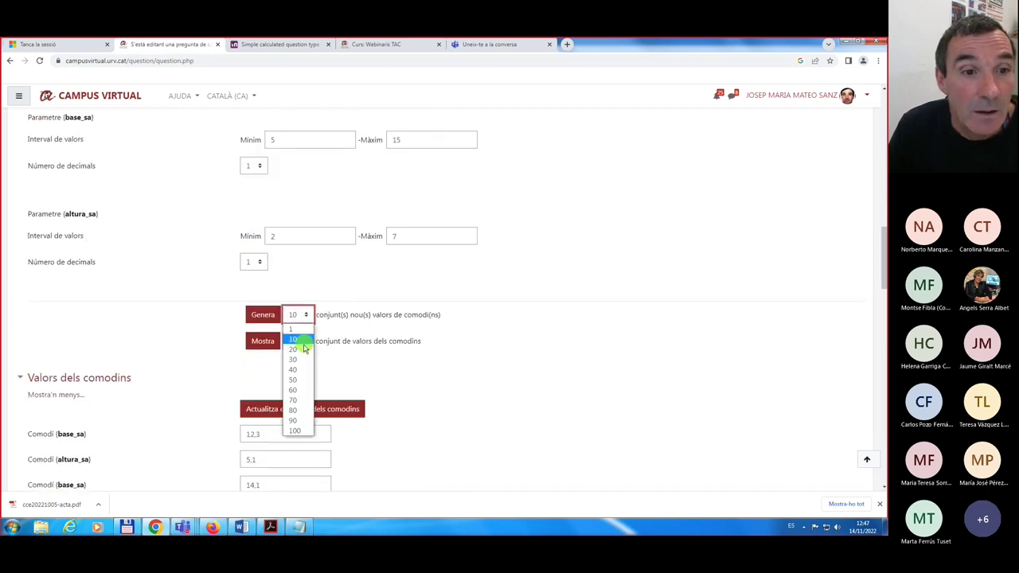
left_click(301, 351)
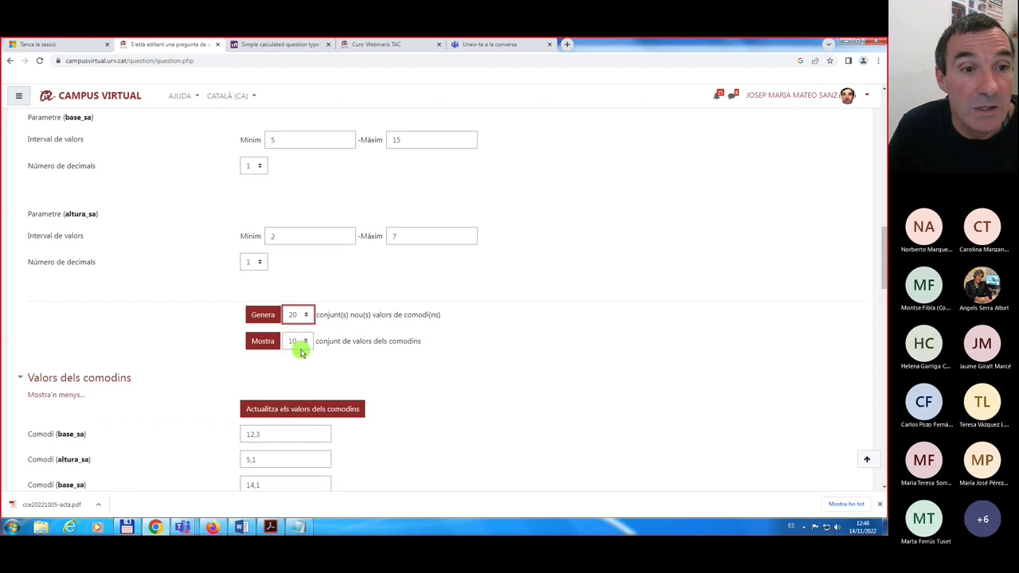
left_click(263, 315)
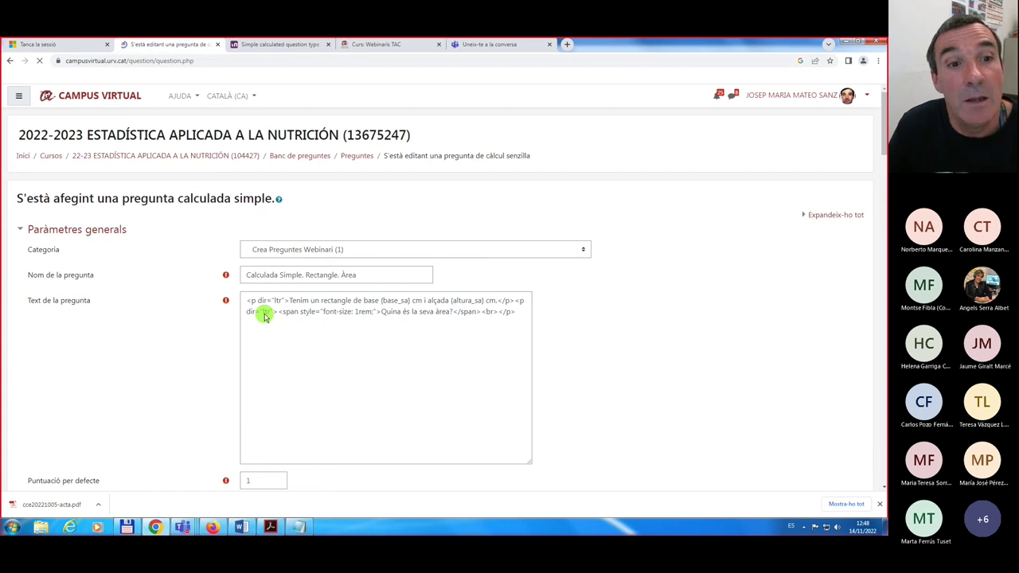
- Examine the newly generated wildcard values and the calculated answers of the sets shown
scroll(265, 317, "down", 15)
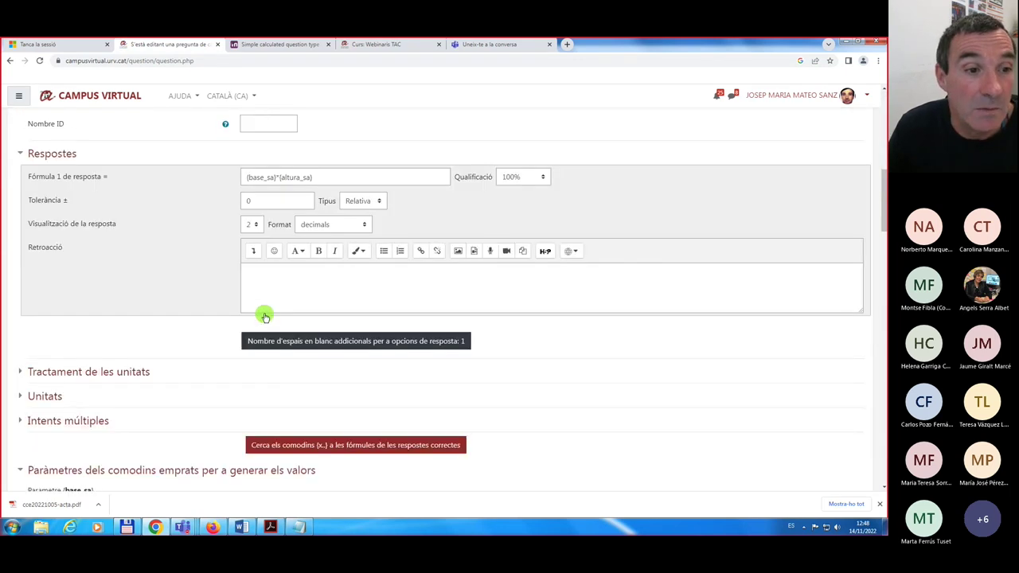
scroll(265, 317, "down", 1)
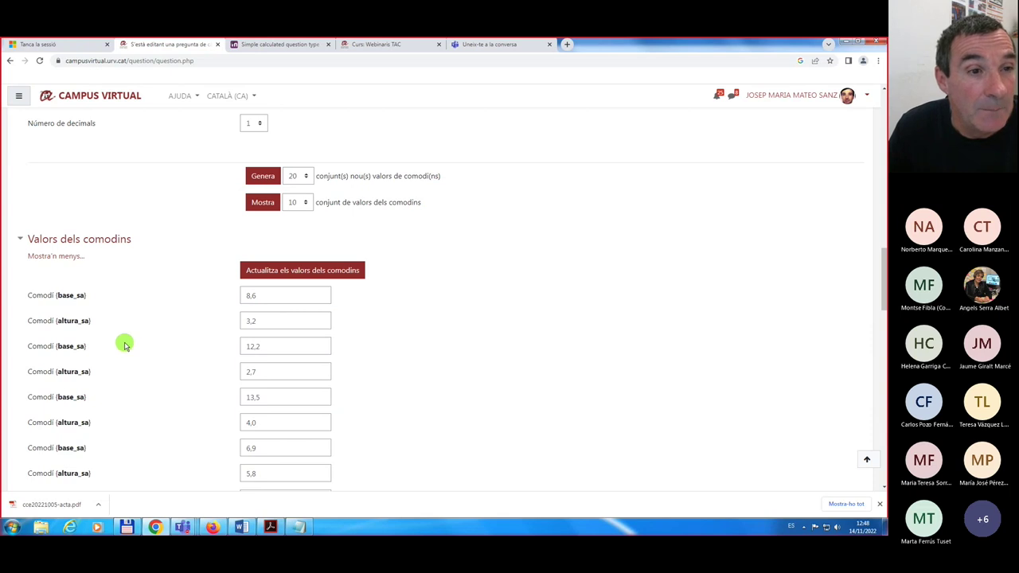
scroll(125, 344, "down", 5)
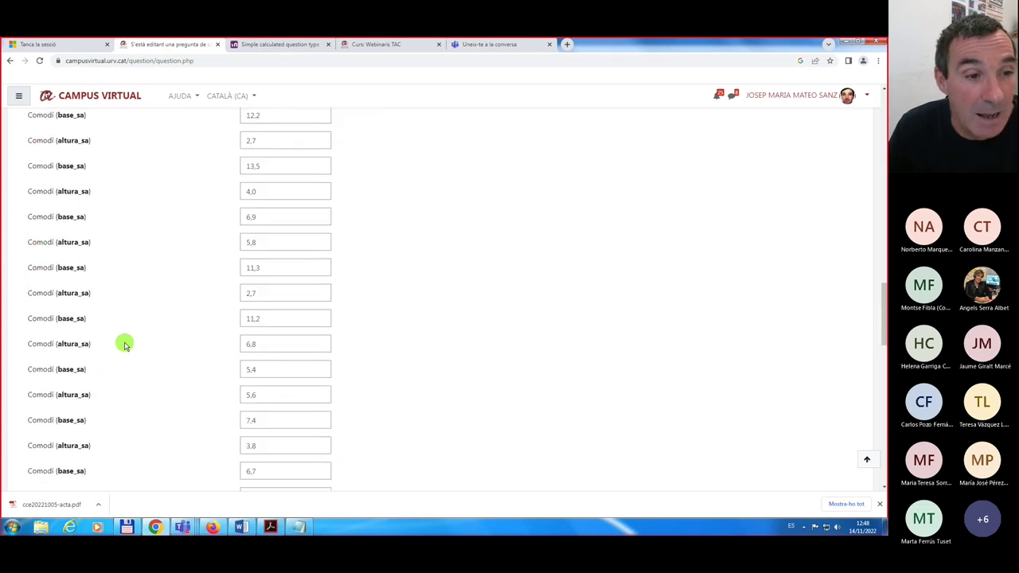
scroll(125, 344, "up", 5)
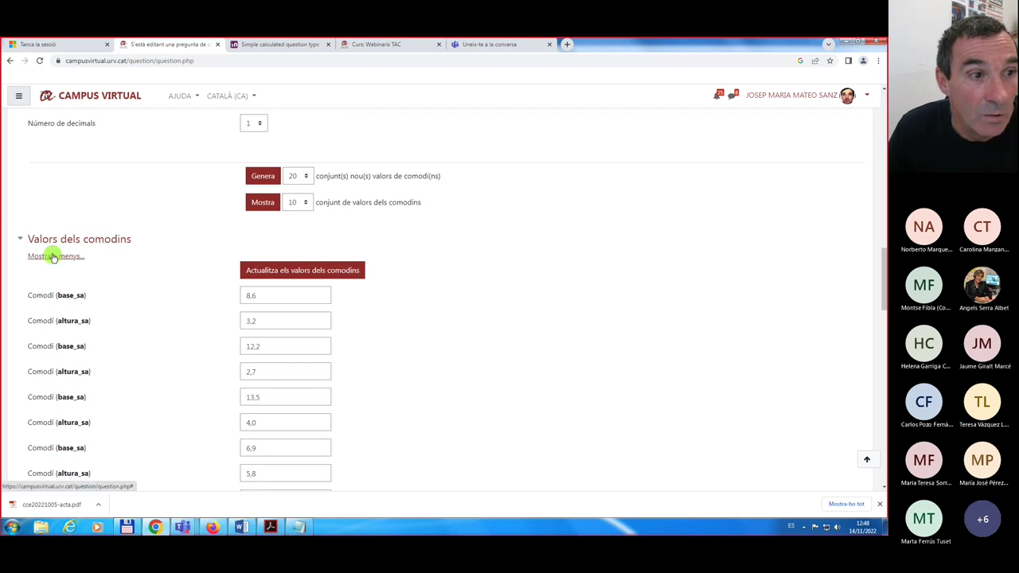
scroll(165, 328, "down", 20)
scroll(165, 332, "down", 11)
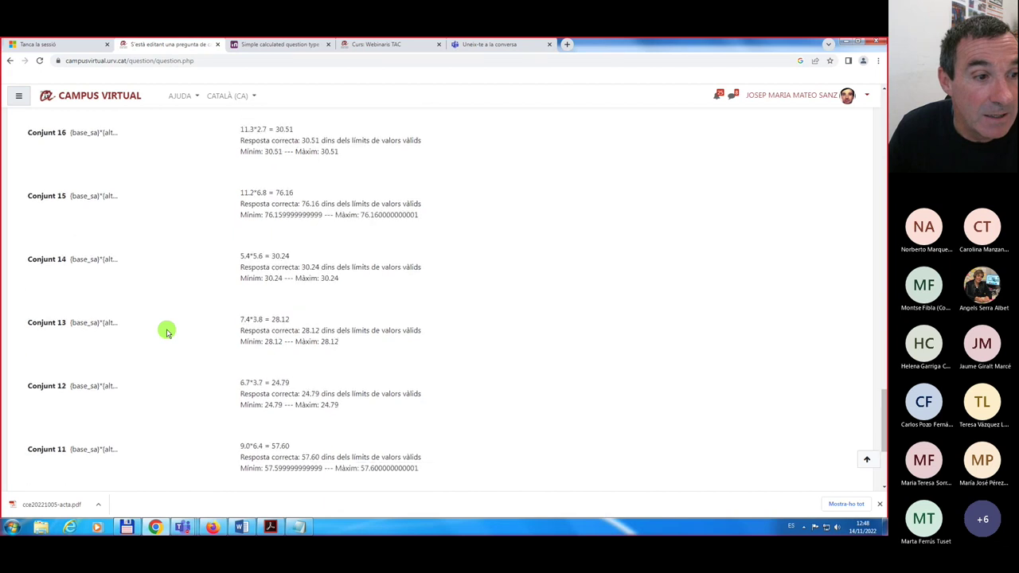
scroll(165, 329, "down", 4)
- Display 20 sets of the wildcard values and review their calculated answers
scroll(164, 309, "up", 6)
scroll(164, 308, "up", 20)
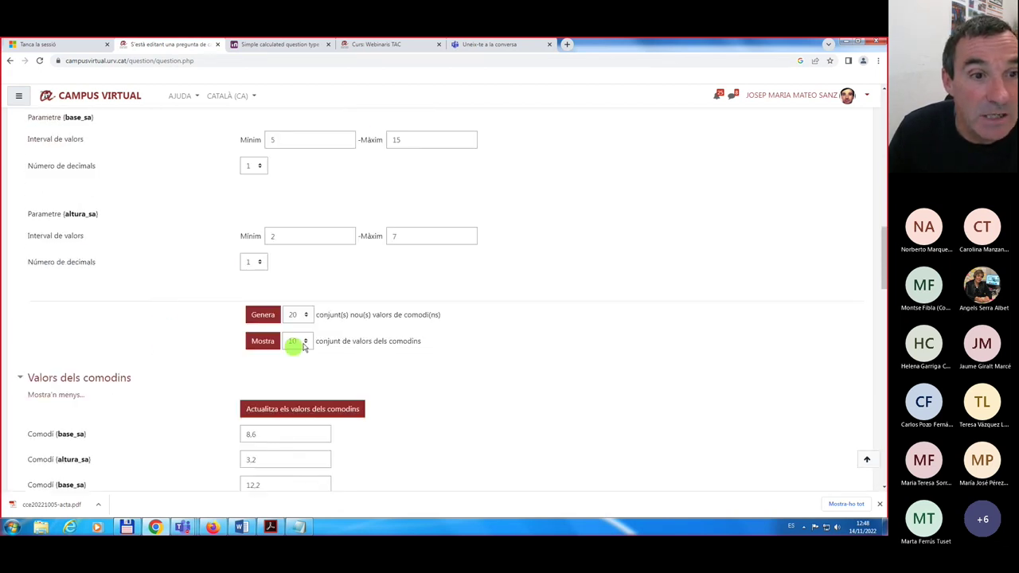
left_click(303, 344)
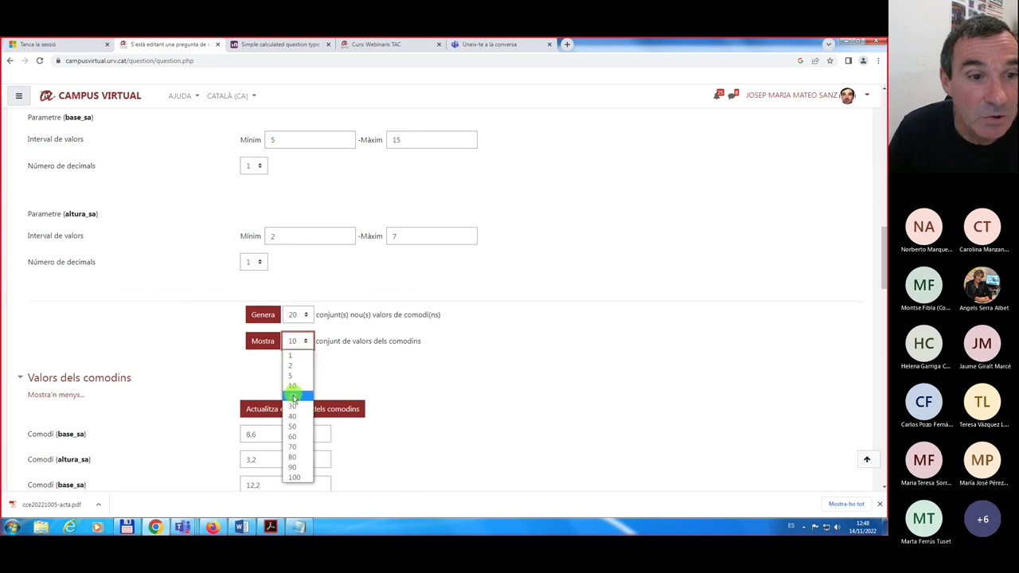
left_click(293, 397)
left_click(306, 342)
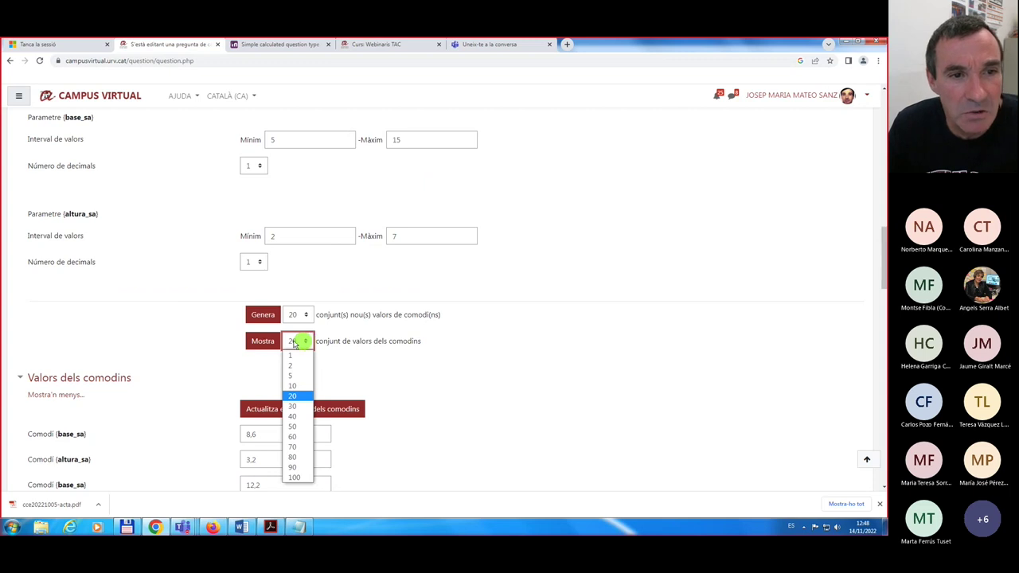
left_click(263, 340)
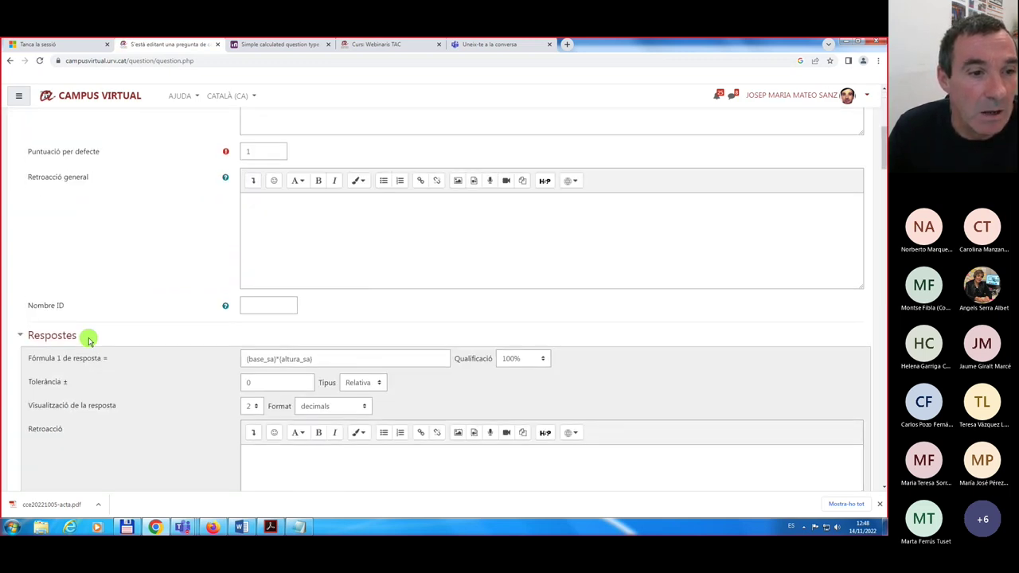
scroll(89, 341, "down", 15)
scroll(89, 341, "down", 10)
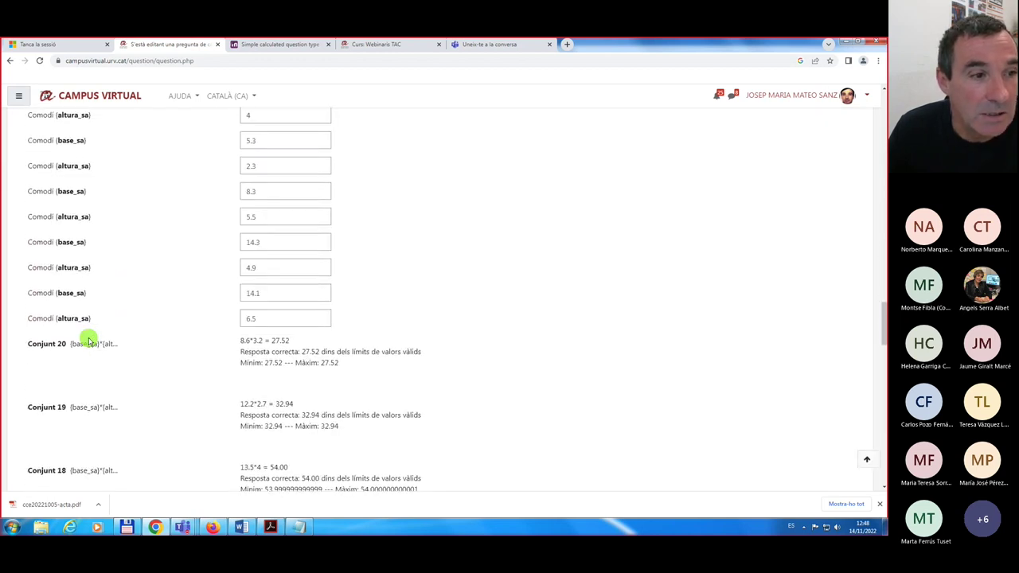
scroll(90, 341, "down", 1)
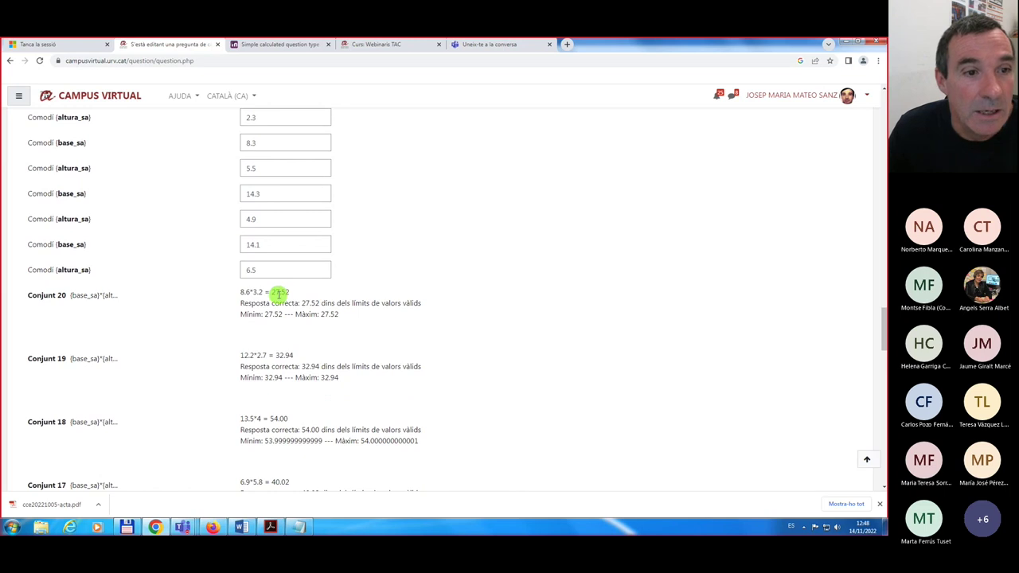
- Review the calculated answers and valid limits of the 20 displayed wildcard value sets
scroll(207, 350, "down", 1)
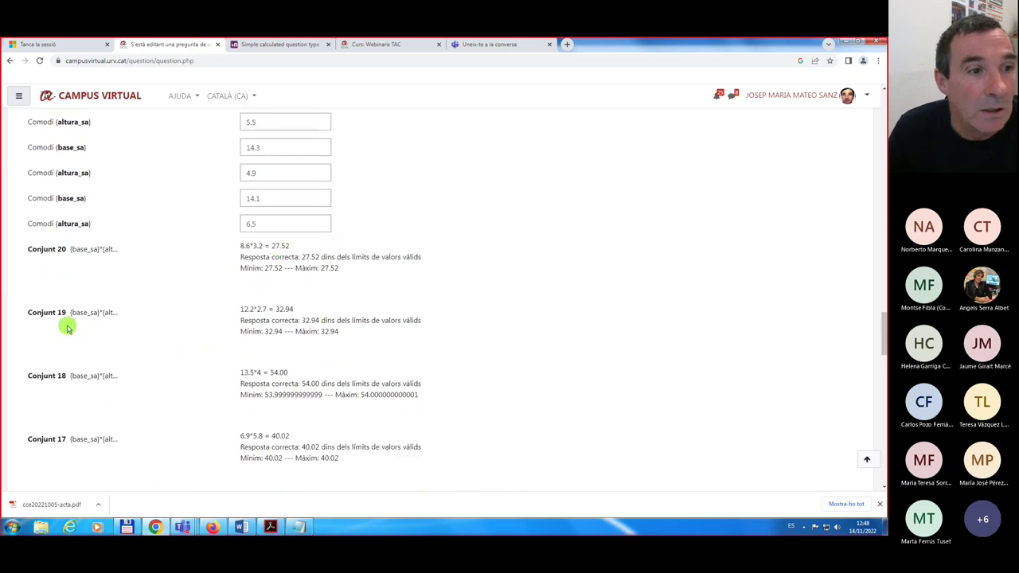
scroll(126, 370, "down", 4)
scroll(126, 371, "down", 9)
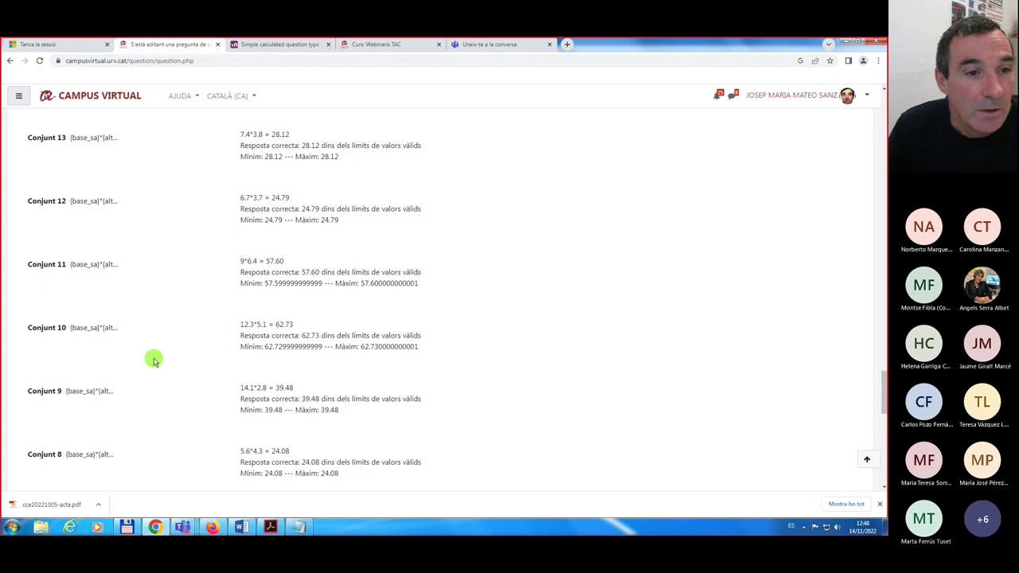
scroll(153, 360, "down", 4)
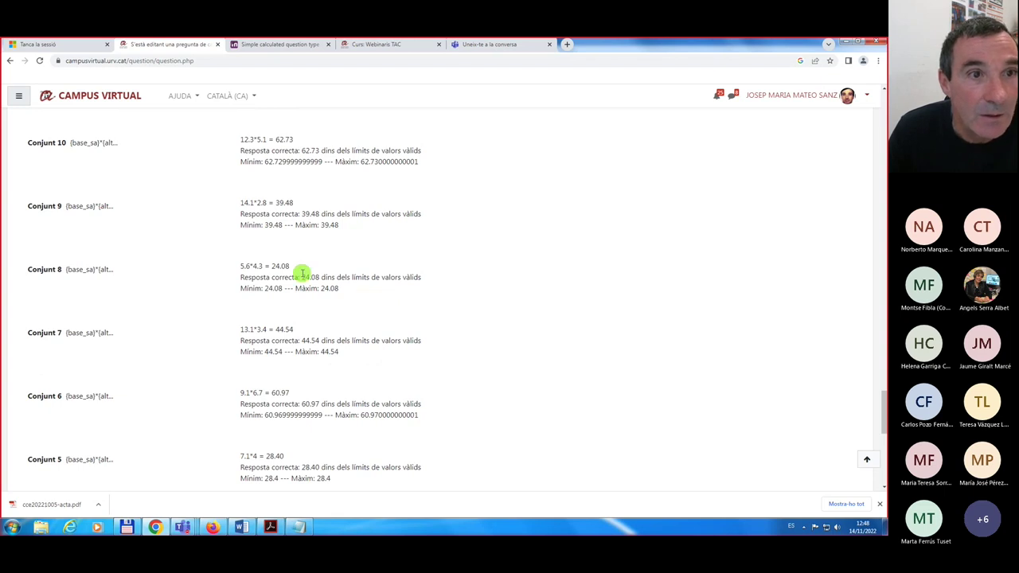
- Generate 1 new set of wildcard values and refresh the displayed sets to check its calculated answer
left_click_drag(884, 402, 867, 204)
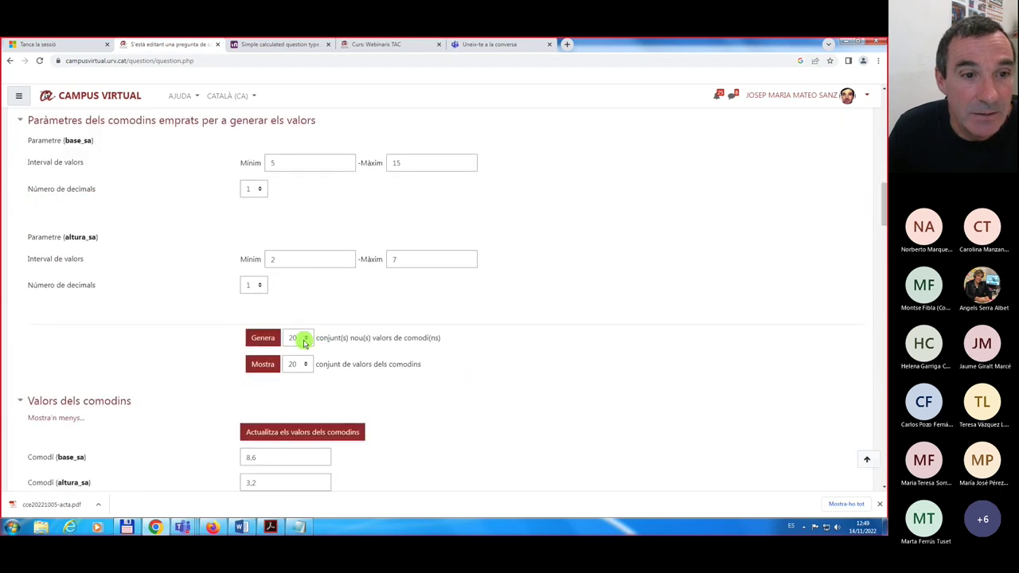
left_click(303, 339)
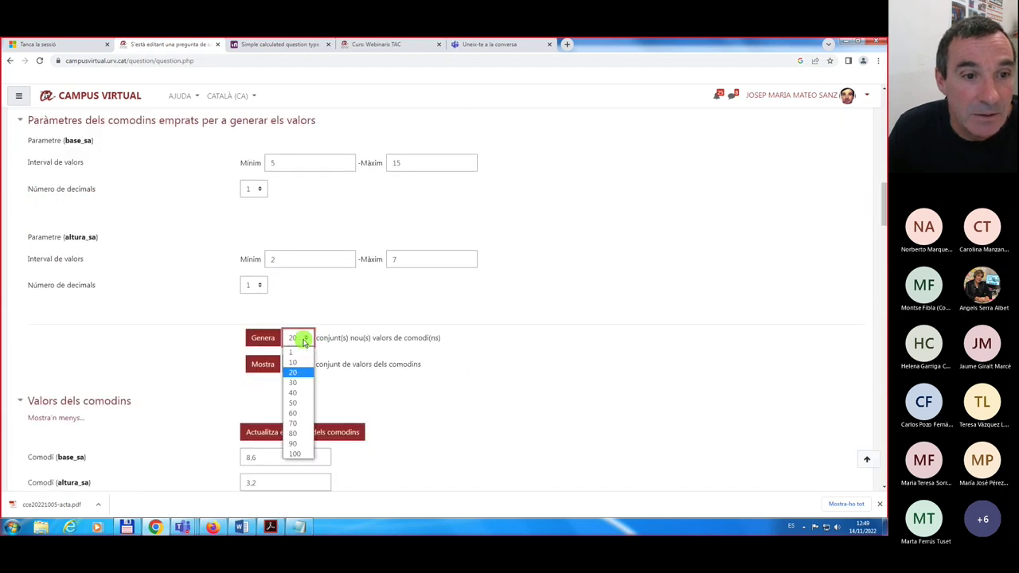
left_click(294, 353)
left_click(263, 339)
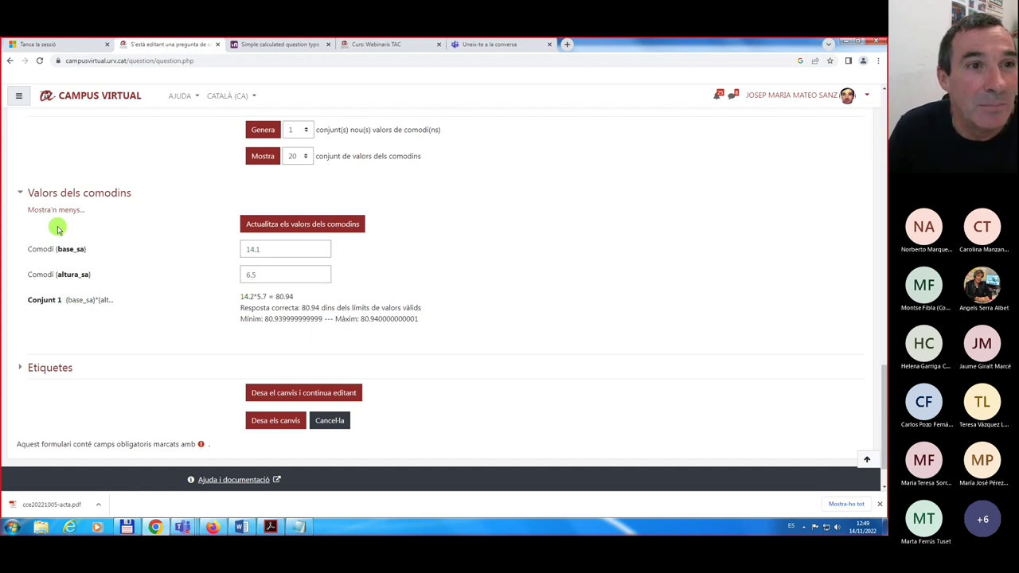
left_click(258, 157)
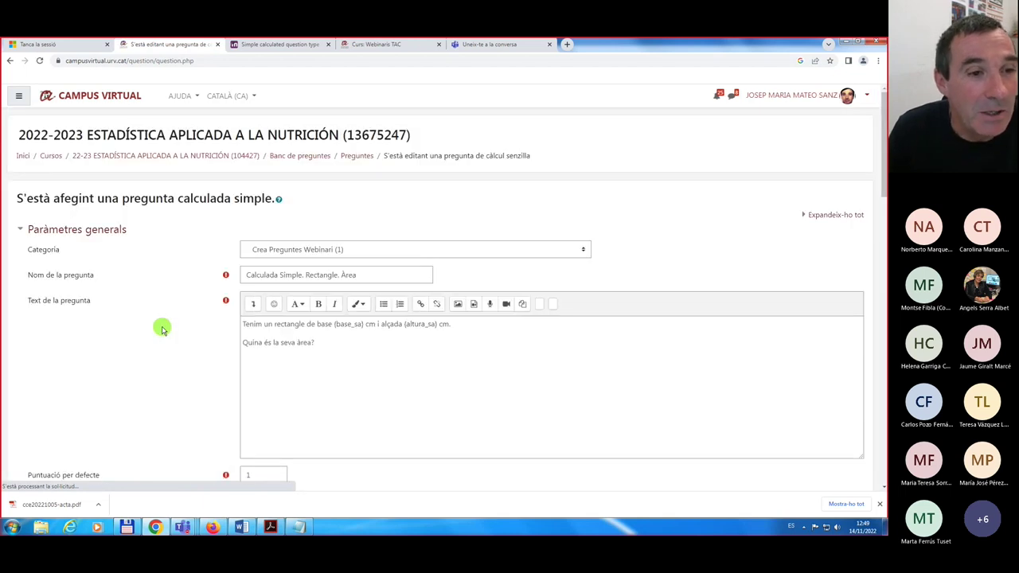
scroll(161, 329, "down", 2)
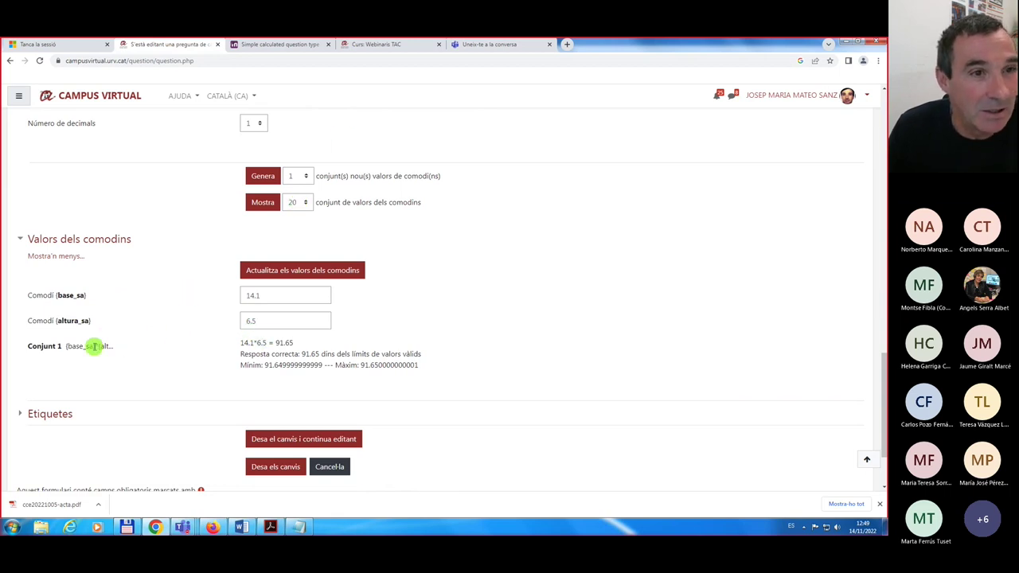
- Generate 10 new sets of wildcard values
left_click(306, 179)
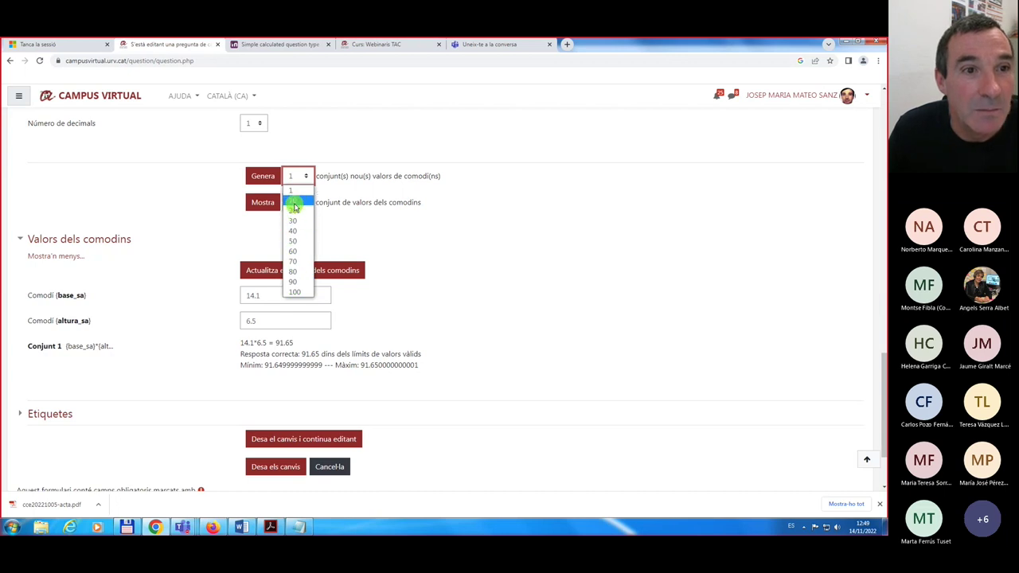
left_click(295, 206)
left_click(265, 177)
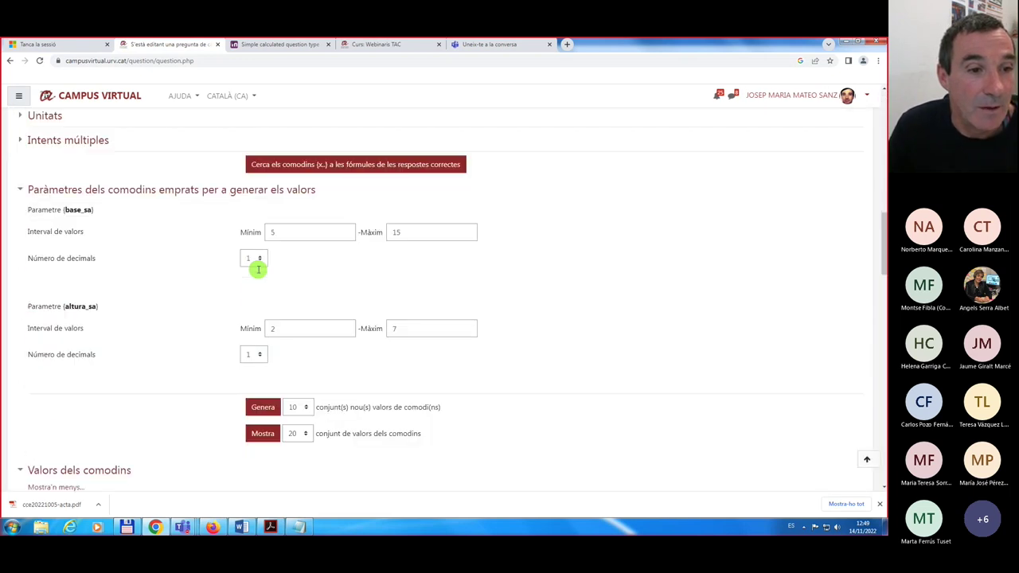
scroll(258, 270, "down", 2)
left_click(260, 272)
- Examine the 10 newly generated sets of wildcard values and their calculated areas
scroll(260, 272, "down", 12)
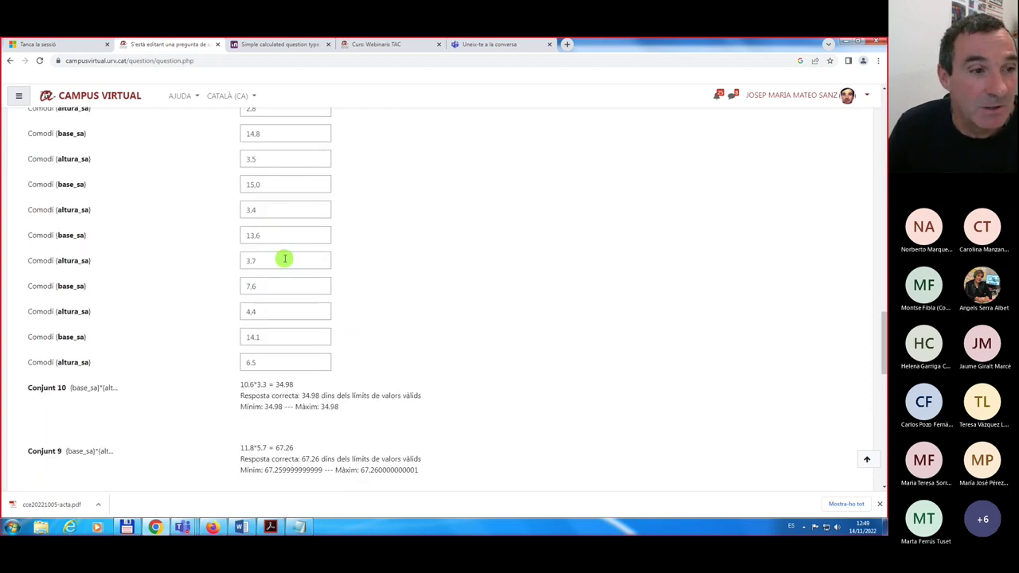
scroll(284, 257, "down", 2)
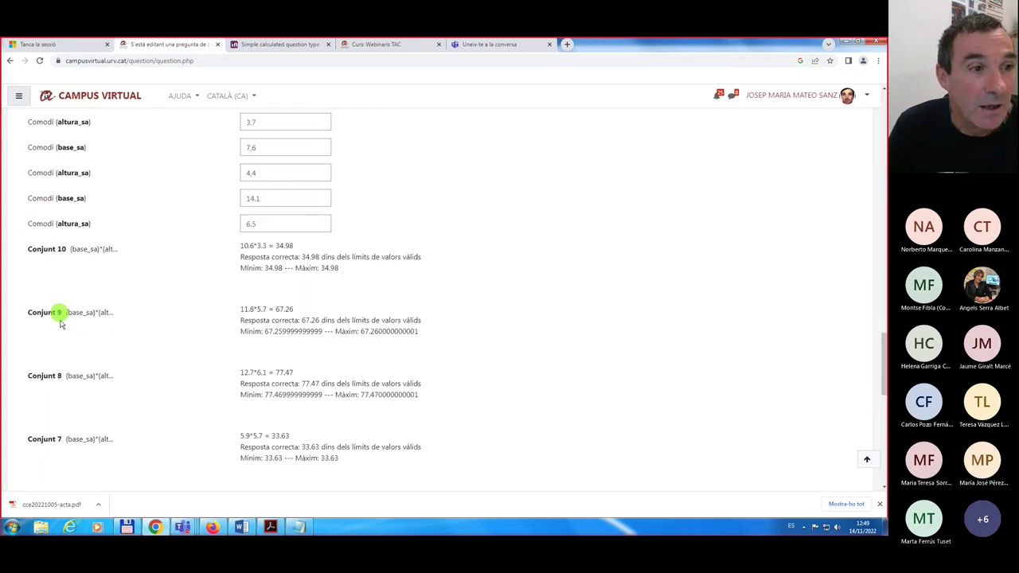
left_click(68, 278)
left_click(92, 341)
scroll(92, 341, "down", 5)
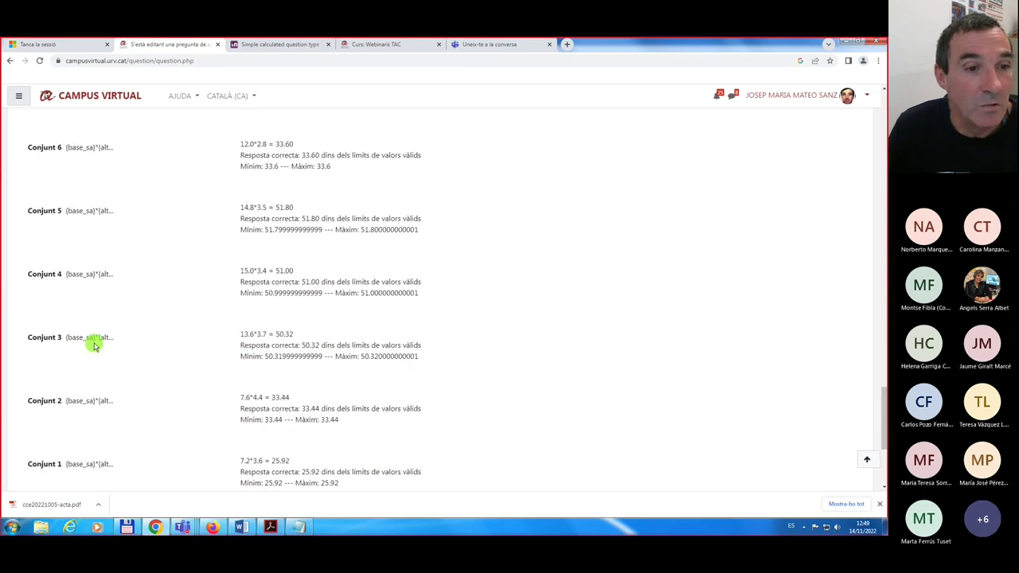
scroll(93, 344, "down", 2)
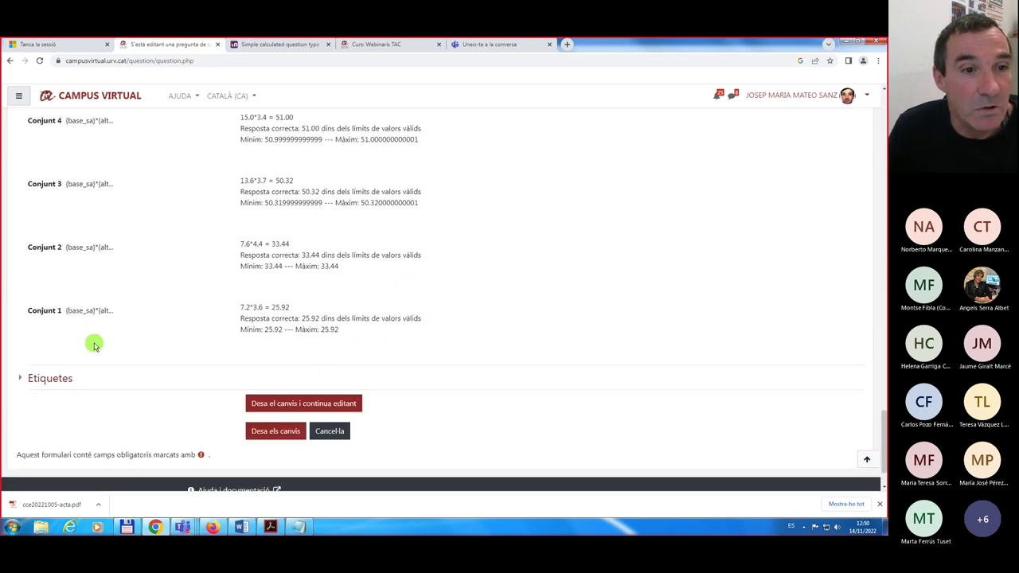
scroll(93, 344, "up", 10)
scroll(93, 344, "up", 8)
- Save the question while continuing to edit it, and display one set under the expanded wildcard values section
scroll(93, 344, "down", 15)
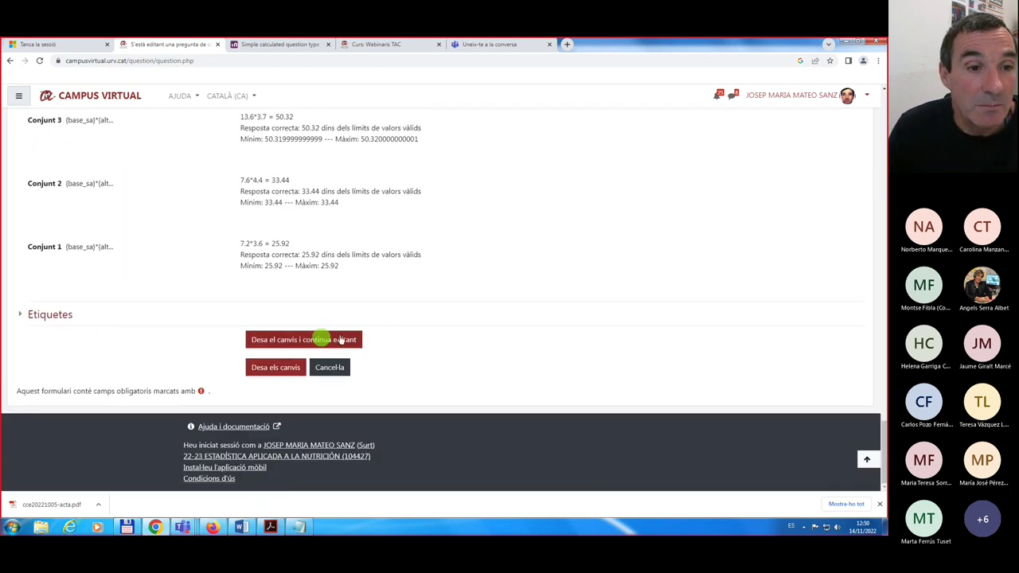
left_click(305, 340)
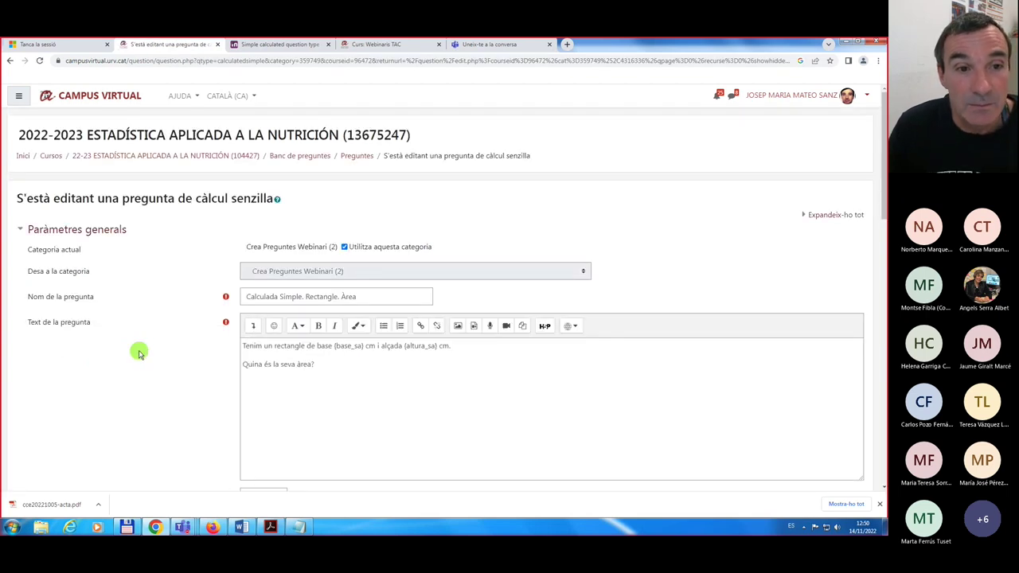
scroll(139, 352, "down", 20)
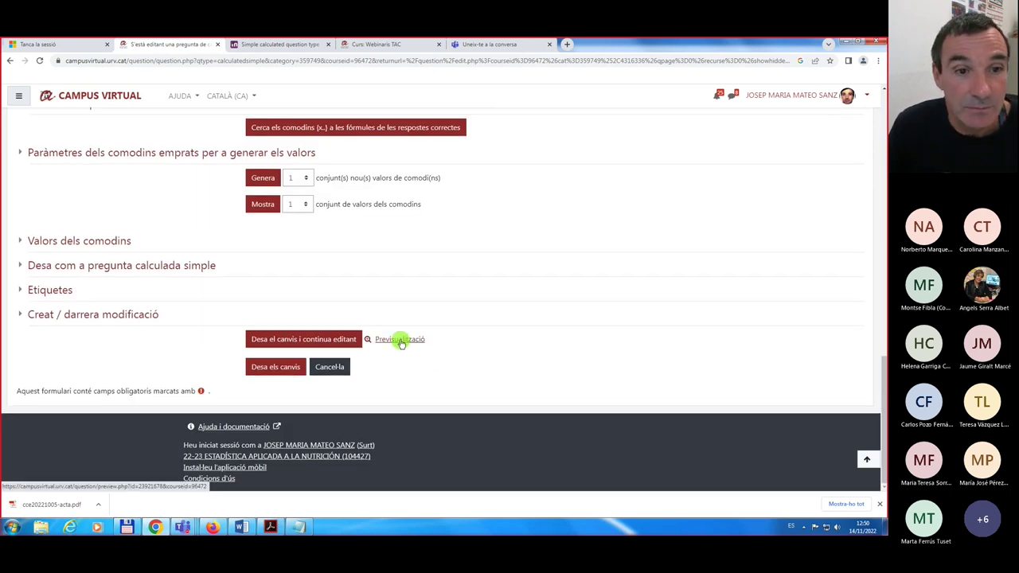
left_click(70, 241)
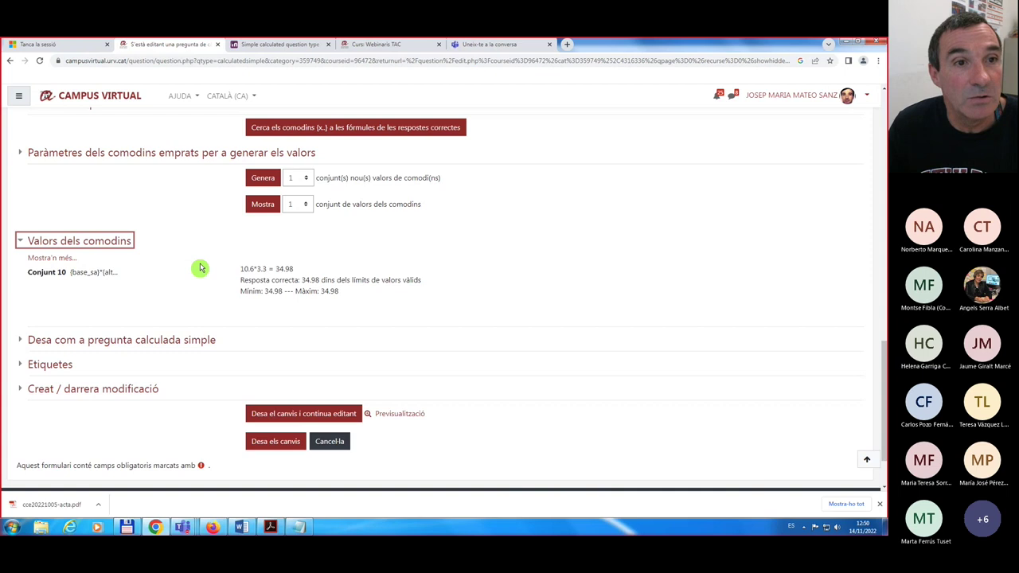
left_click(263, 205)
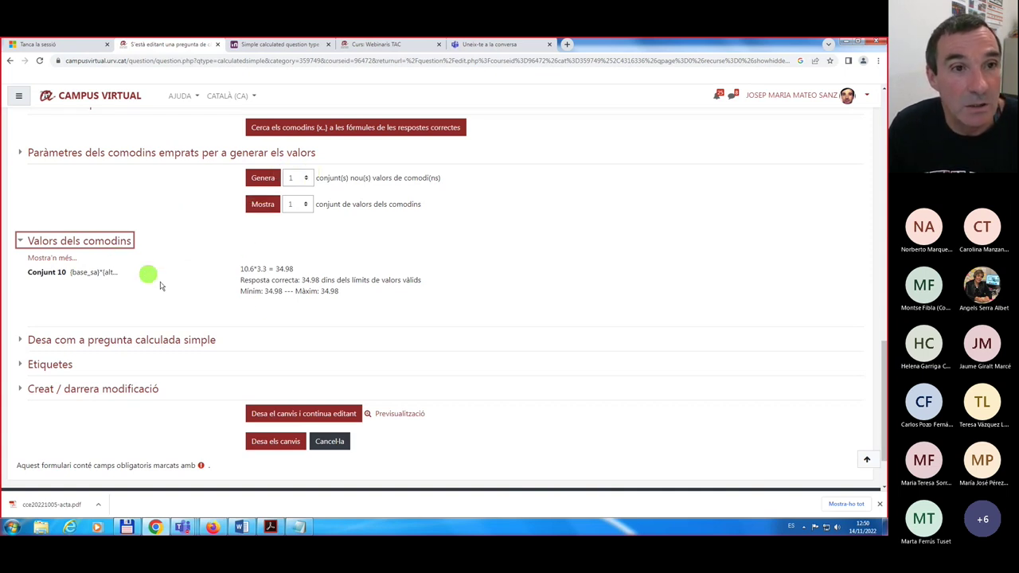
- Open the question preview in a maximized window and check the question variant and correct answer in its technical information
left_click(390, 416)
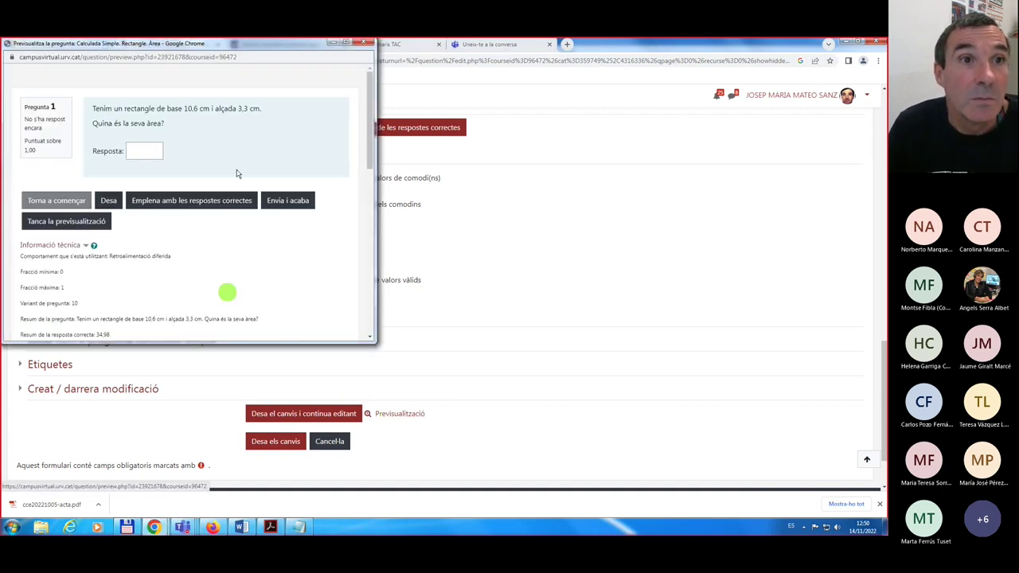
left_click(347, 43)
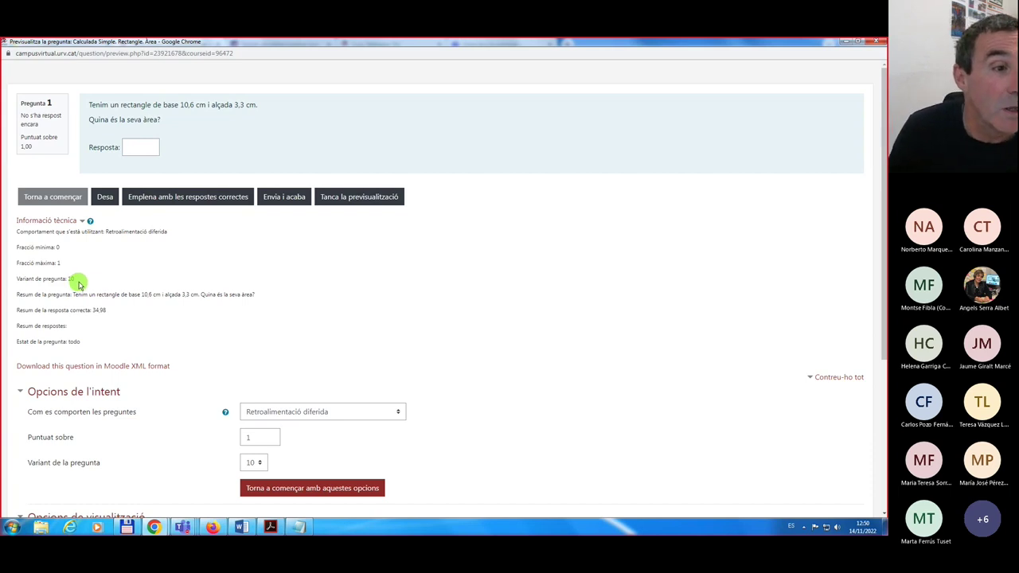
double_click(98, 310)
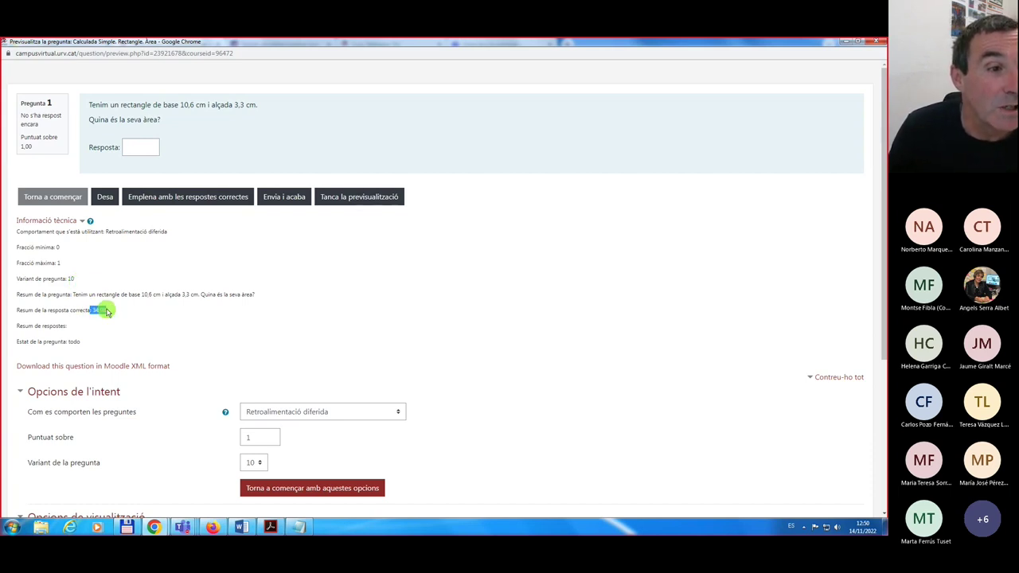
left_click(199, 350)
- Answer the previewed question with 35 and submit the attempt for grading
left_click(141, 150)
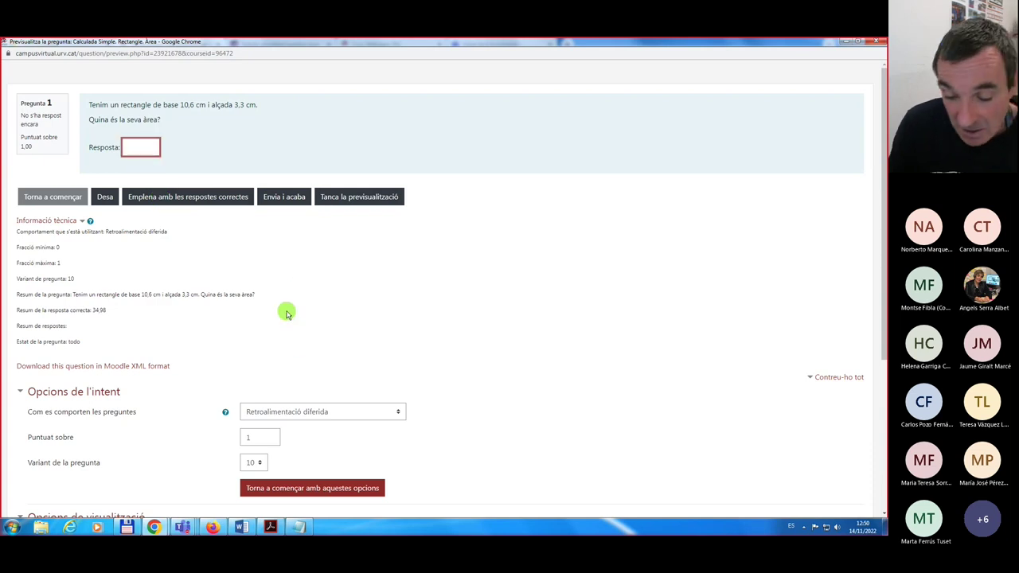
type("35")
left_click(284, 197)
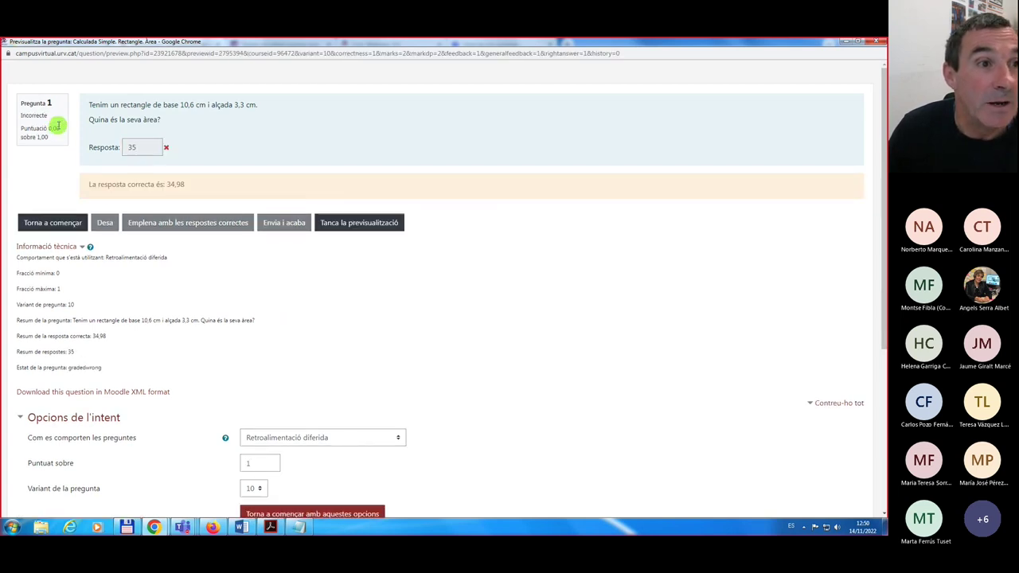
- Restart the preview, answer with 34,98 using a decimal comma, and submit the attempt
left_click(24, 227)
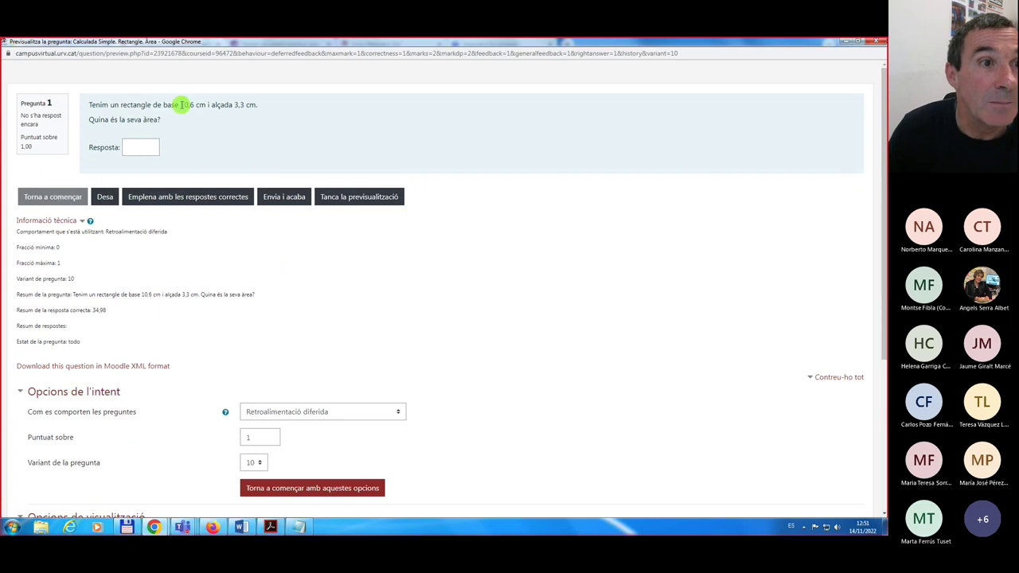
left_click(142, 148)
type("3")
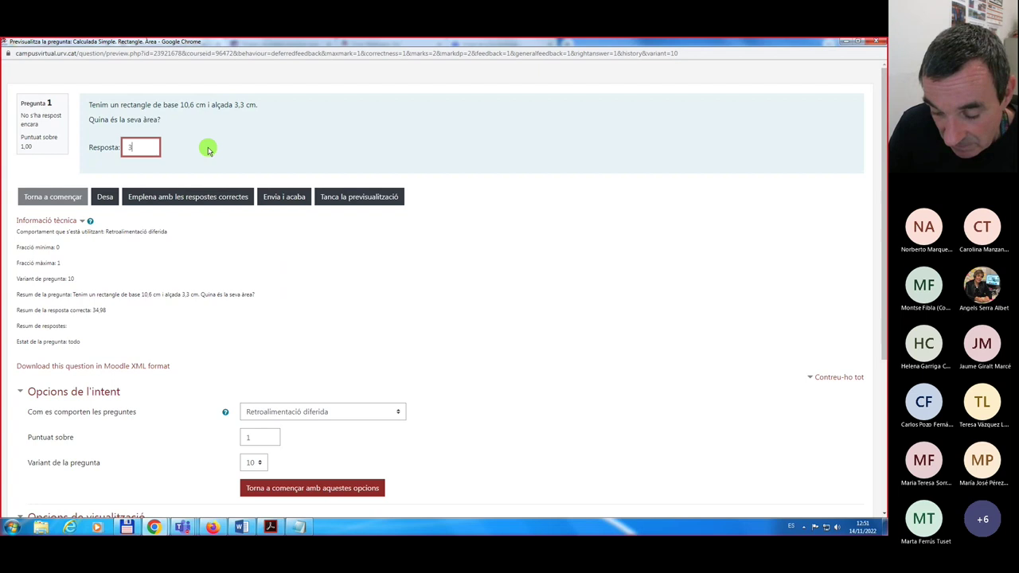
type("4.98")
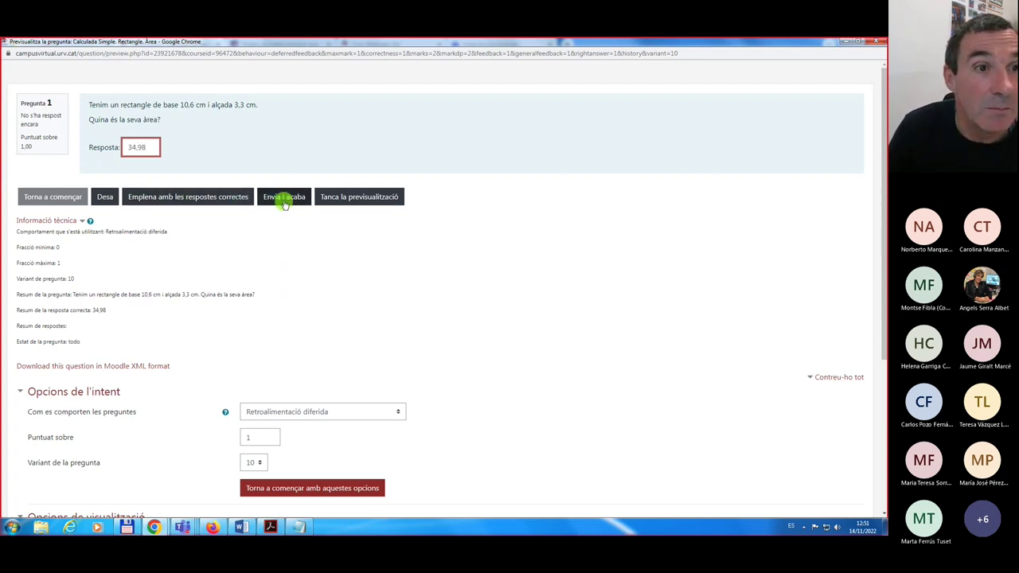
left_click(278, 201)
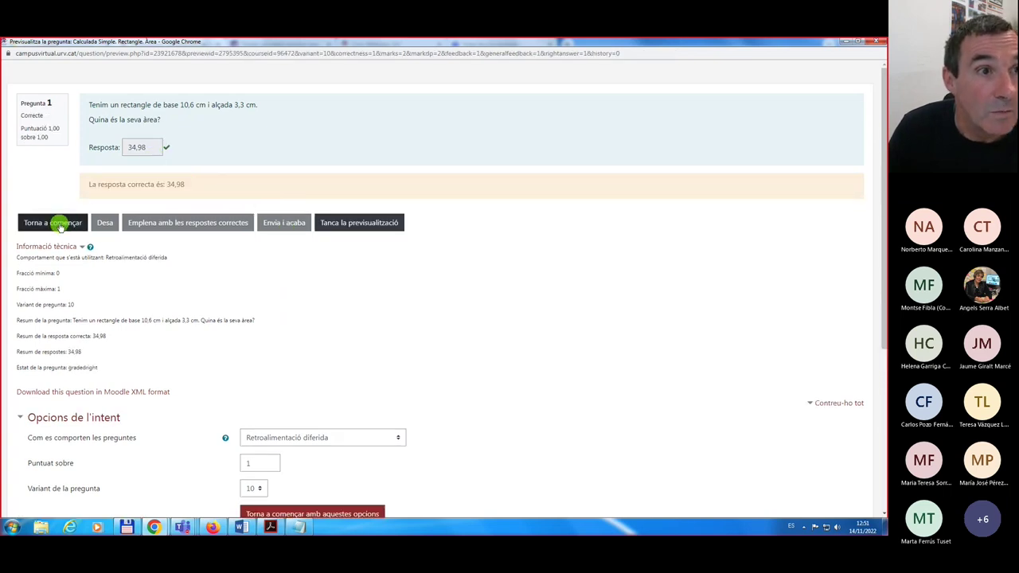
- Restart the preview, answer with 34.98 using a decimal point, and submit the attempt
left_click(60, 227)
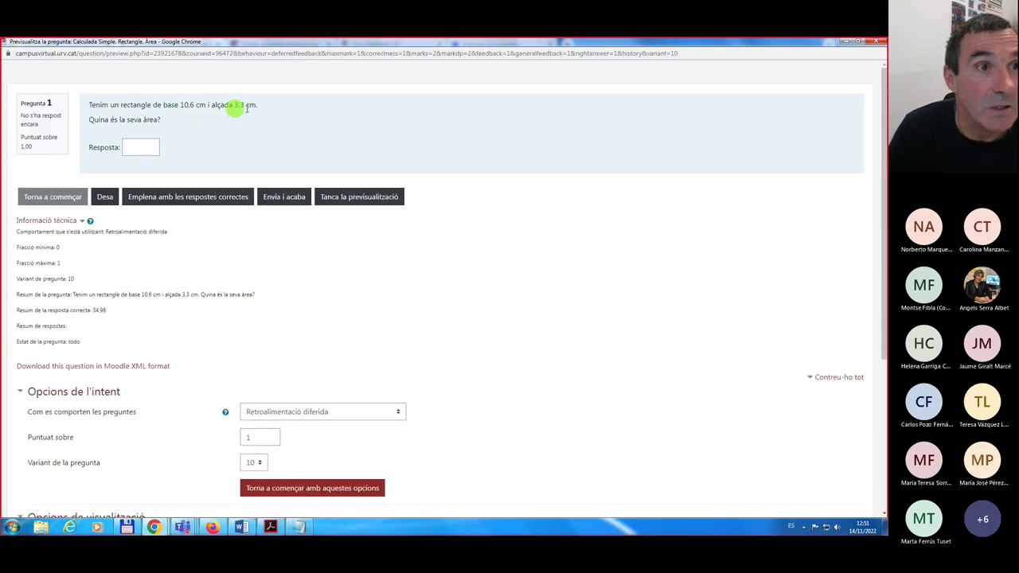
left_click(144, 147)
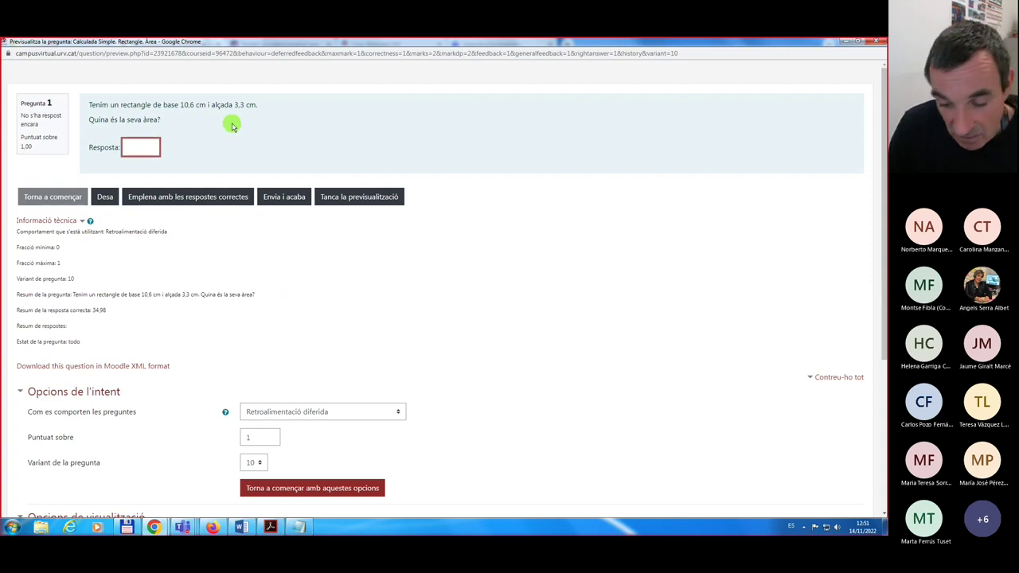
type("34.98")
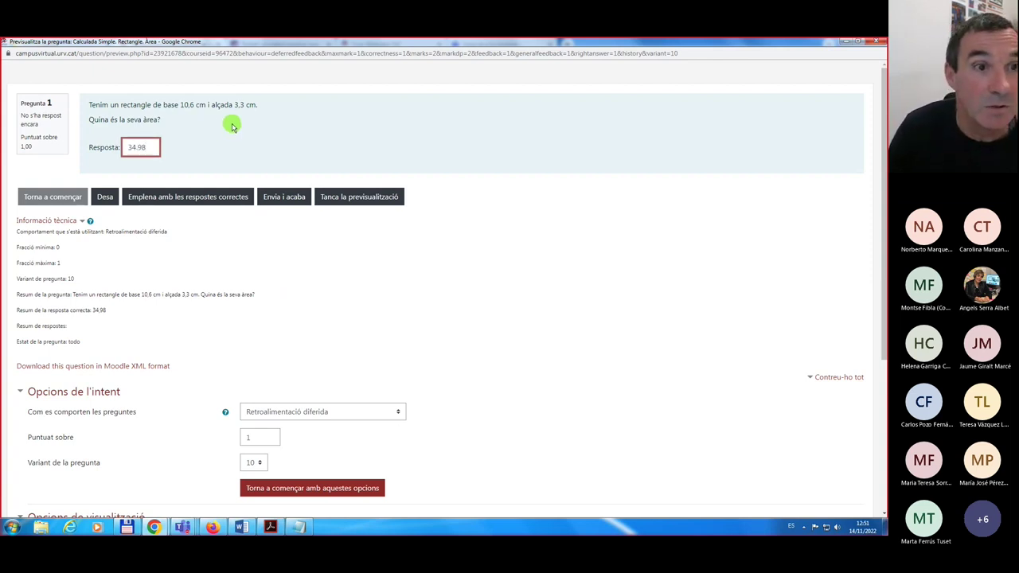
left_click(279, 197)
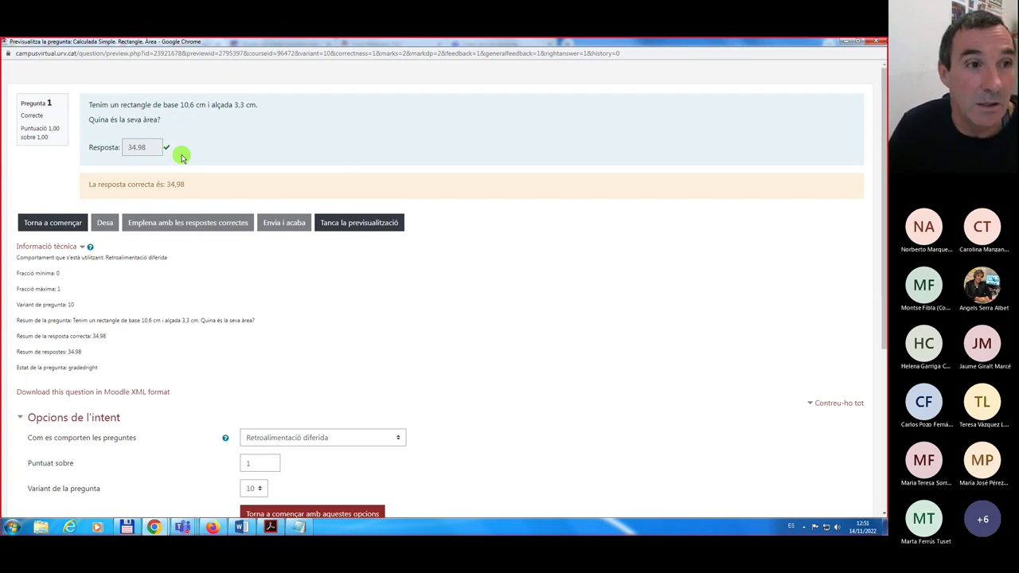
- Compare the rectangle's base and height values in the question text with the question variant in the technical information
left_click(358, 226)
left_click_drag(180, 105, 243, 105)
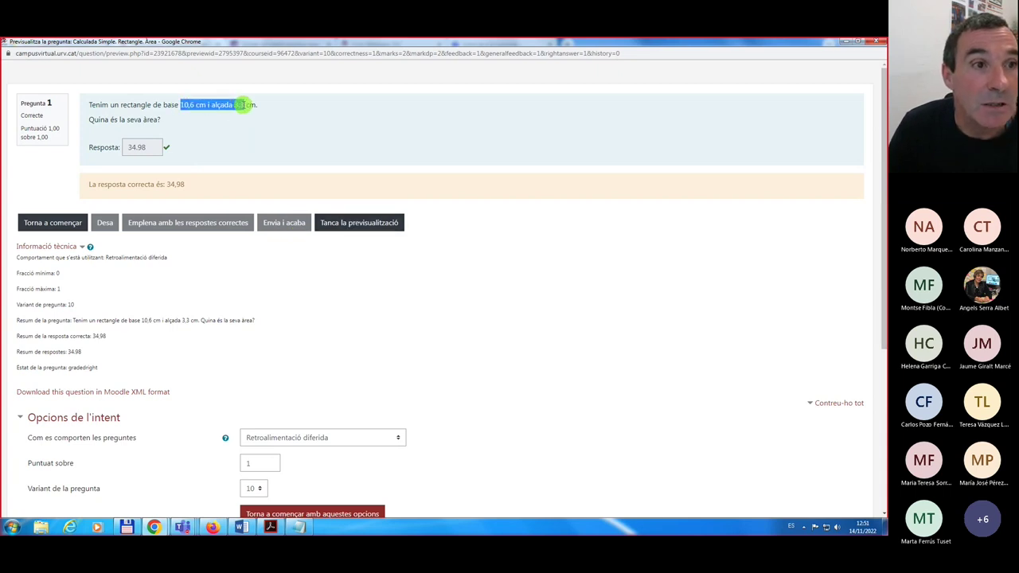
left_click(25, 305)
left_click_drag(25, 305, 74, 305)
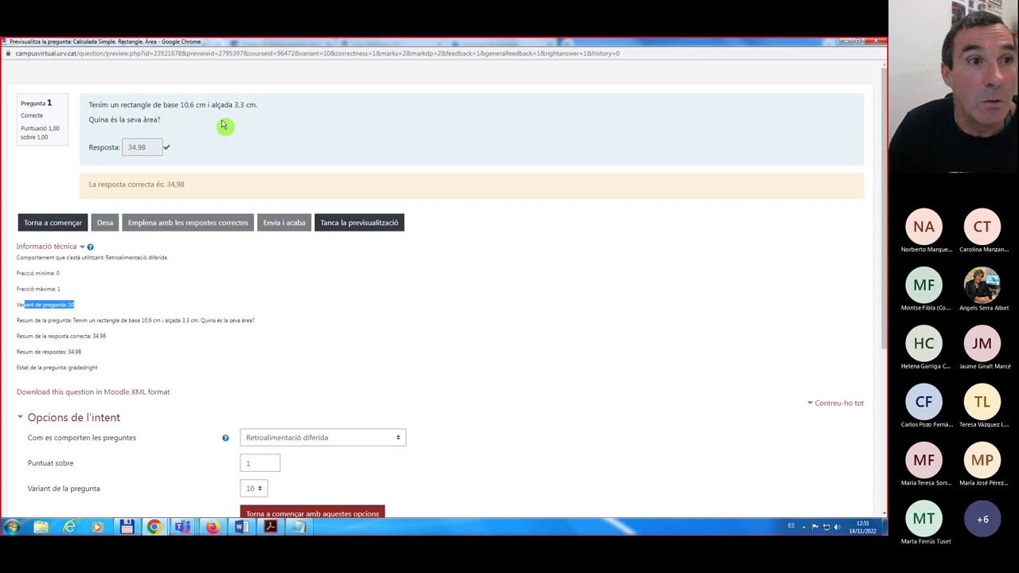
left_click_drag(182, 104, 244, 104)
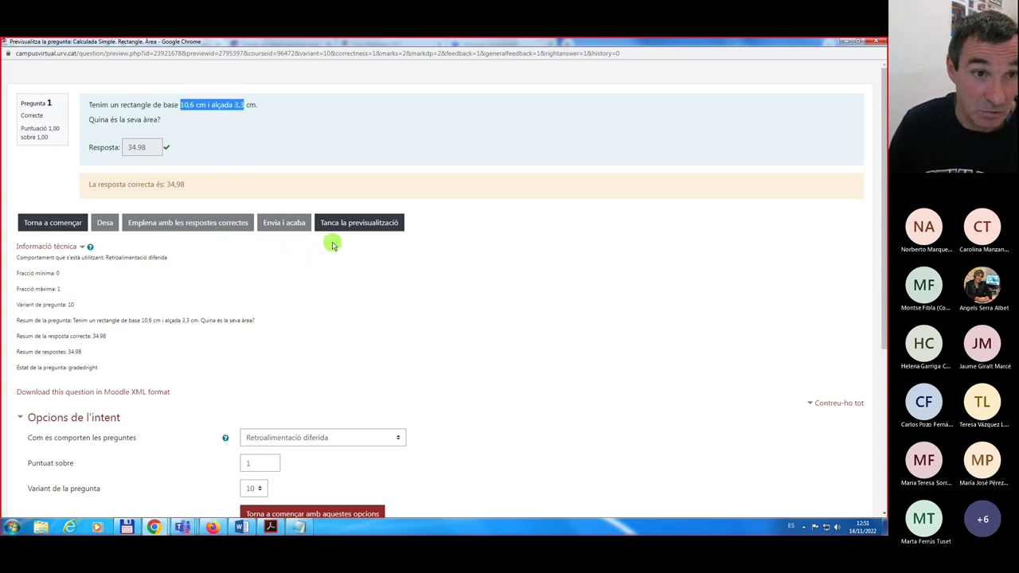
- Close the current preview and open a fresh one to examine its rectangle dimensions, question variant and correct answer
left_click(44, 223)
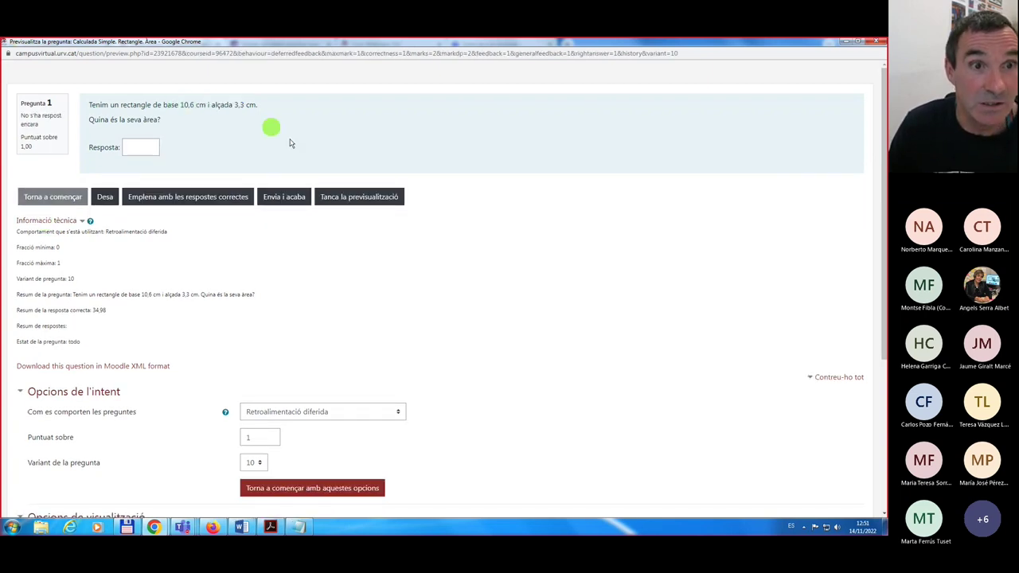
left_click(346, 199)
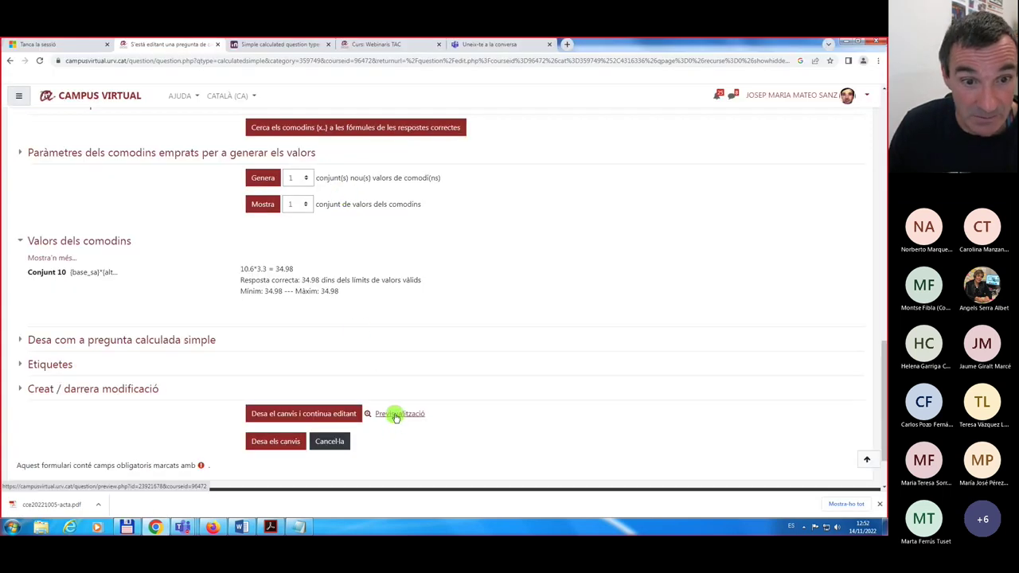
left_click(395, 415)
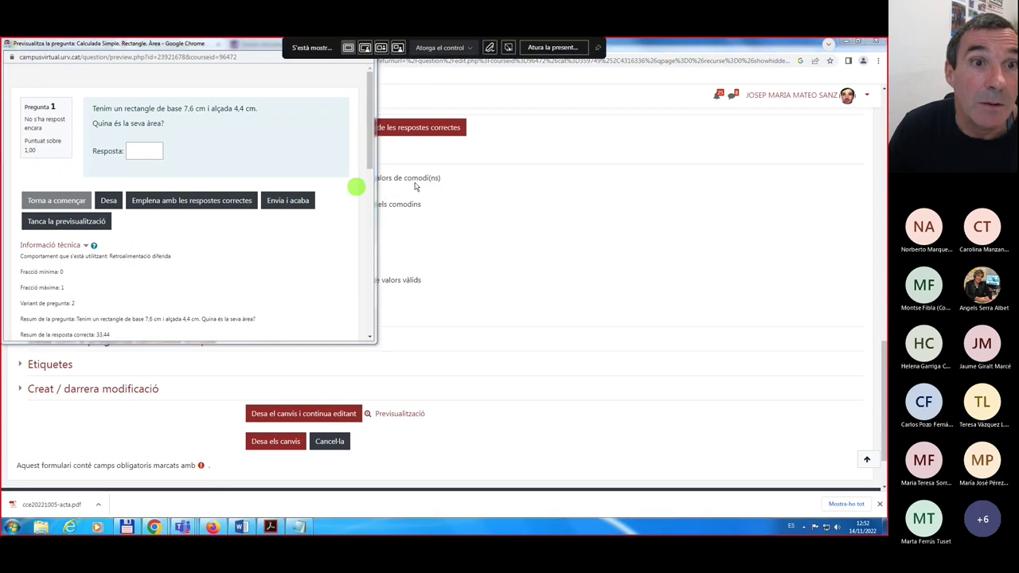
left_click(453, 191)
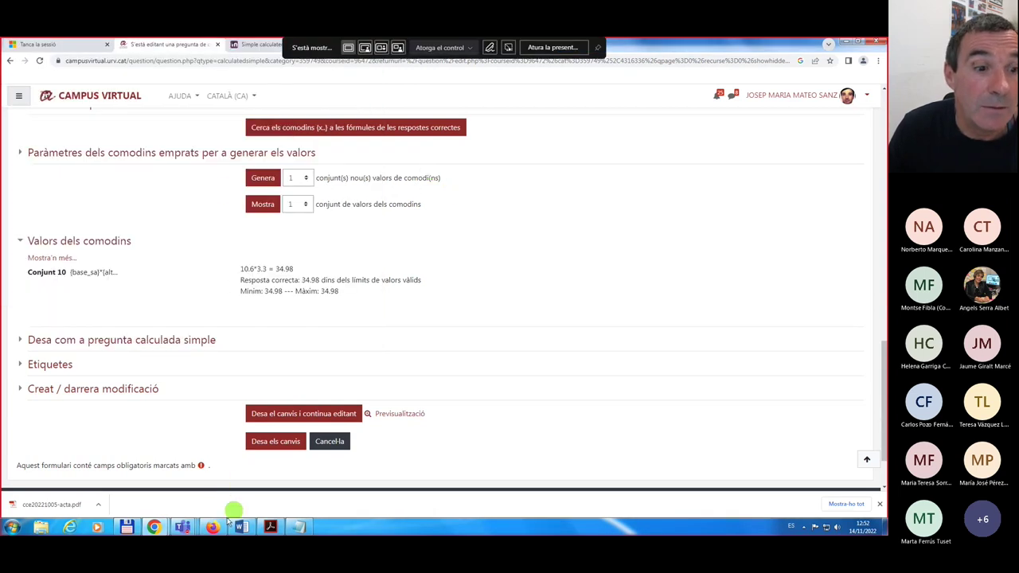
mouse_move(162, 532)
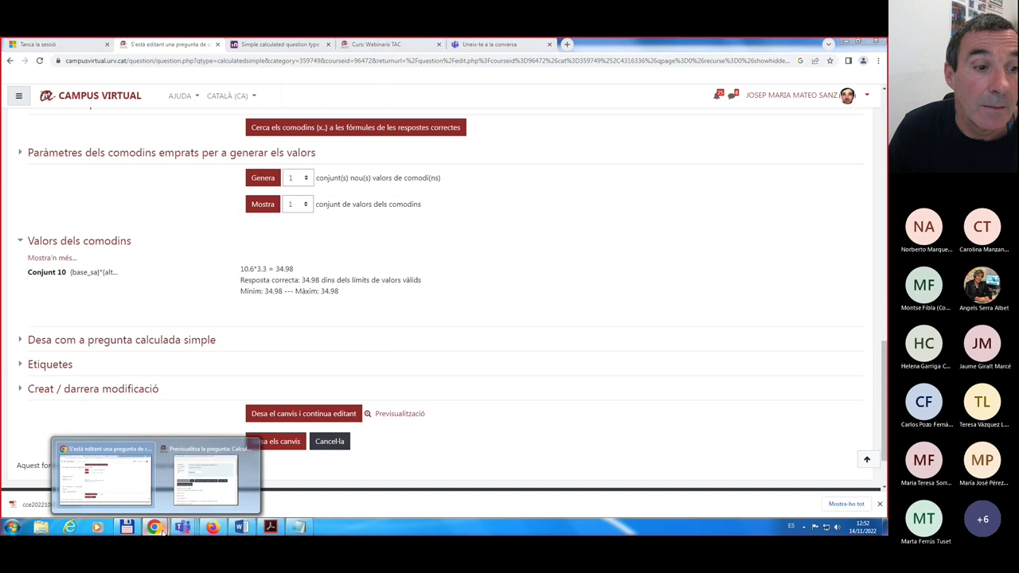
left_click(204, 486)
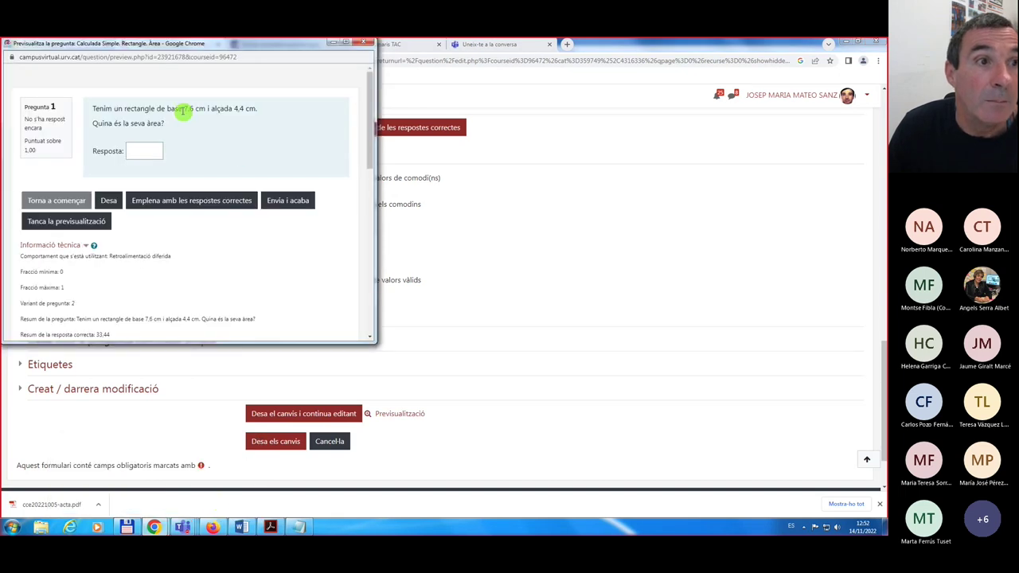
left_click_drag(369, 136, 371, 165)
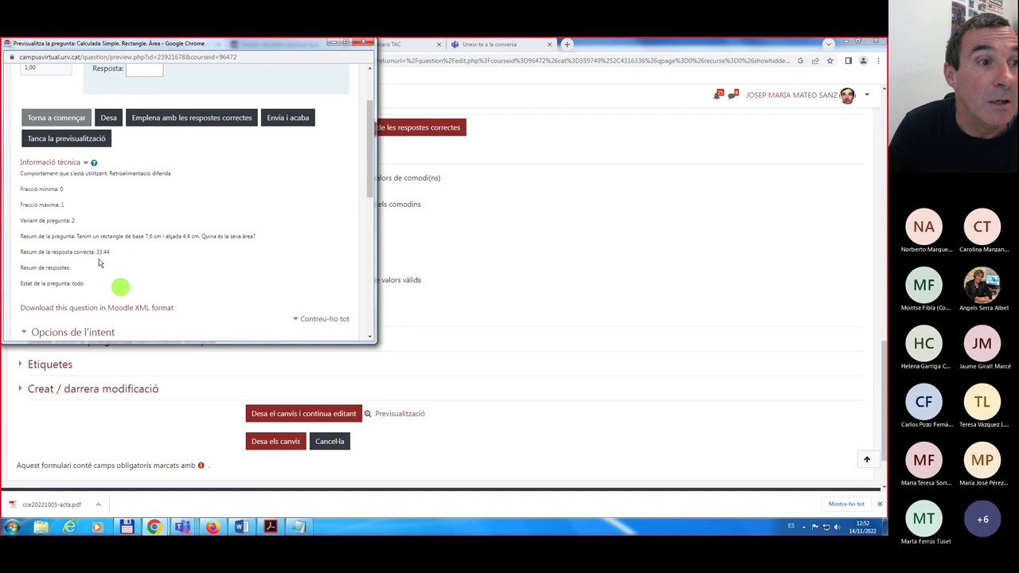
scroll(120, 269, "up", 1)
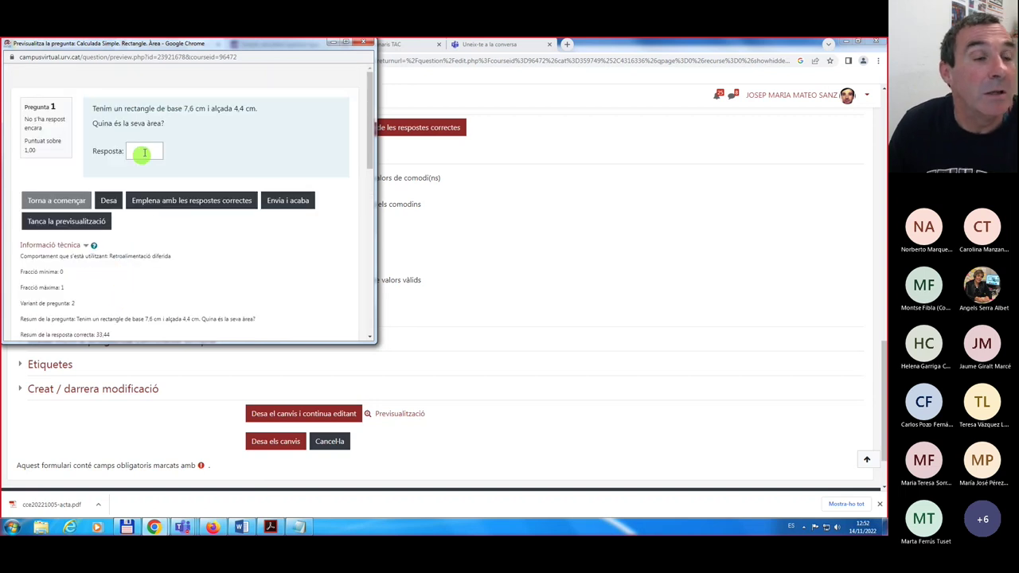
- Close the preview and save the simple calculated question, returning to the question bank
left_click(72, 228)
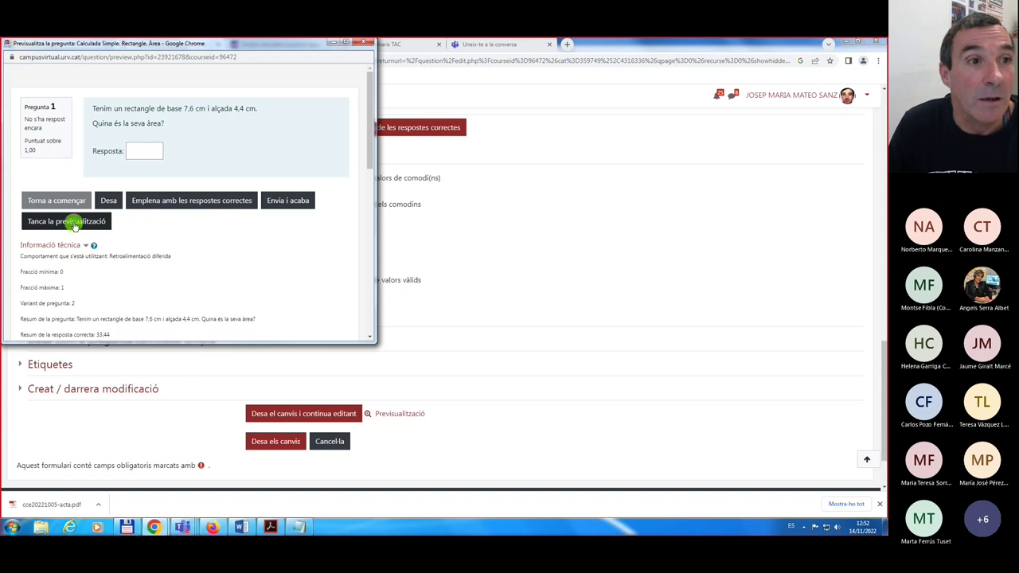
left_click(56, 221)
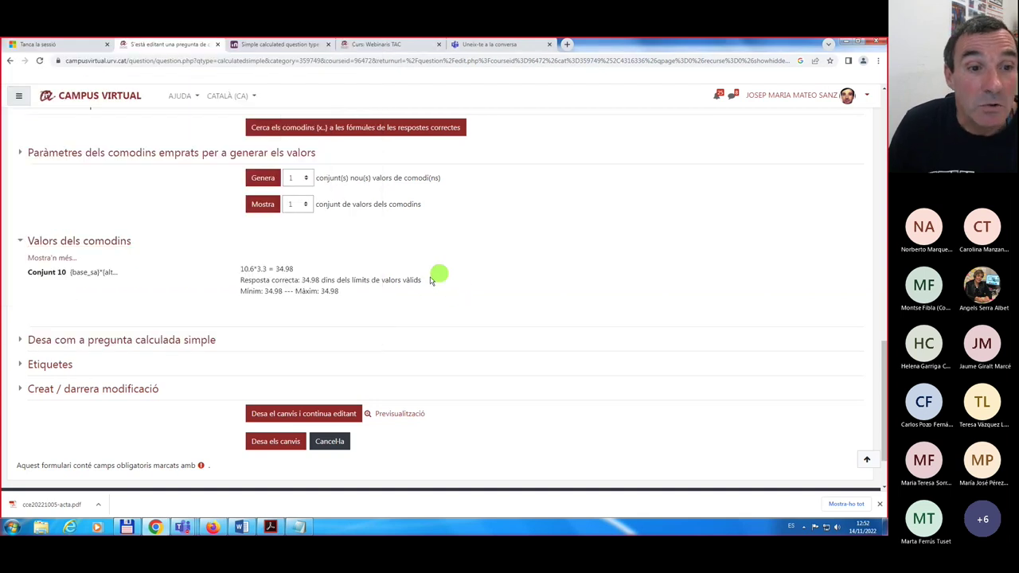
left_click(275, 442)
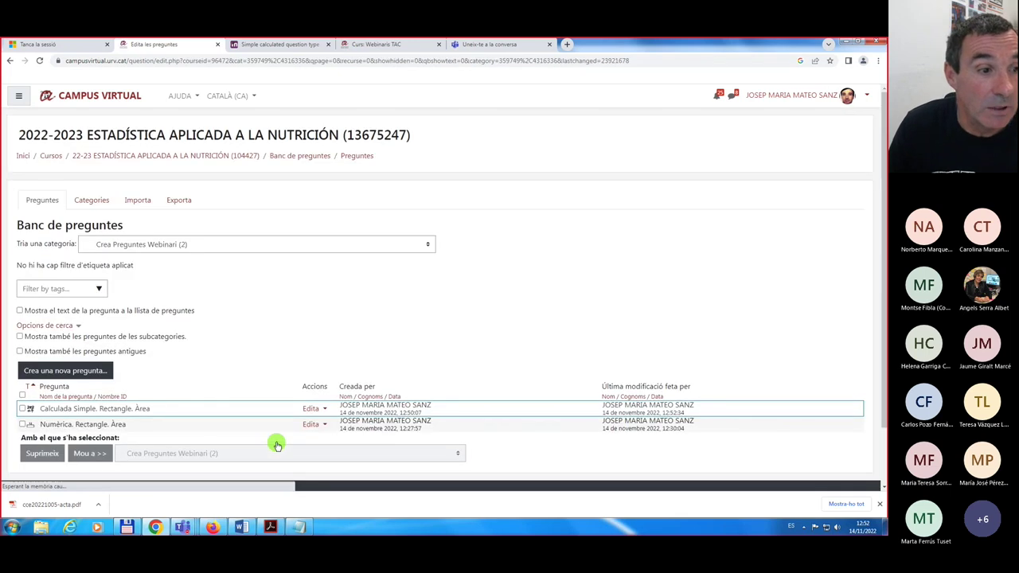
left_click(321, 409)
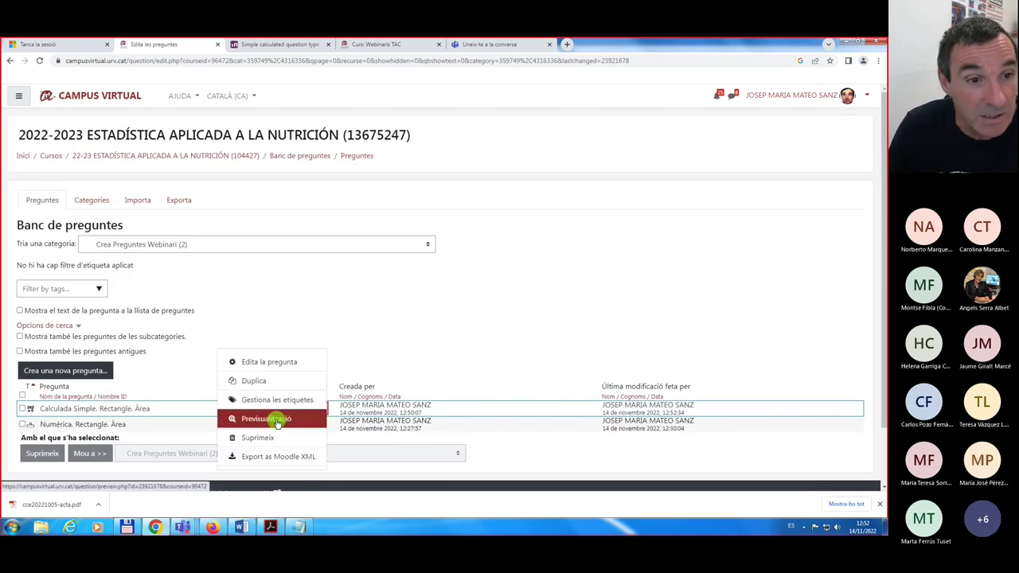
left_click(427, 316)
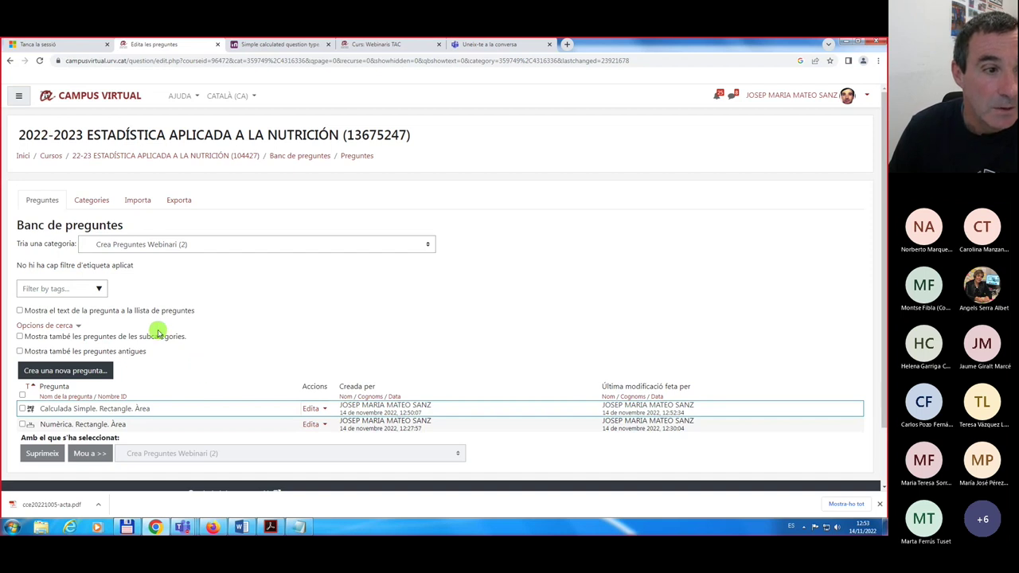
- Switch to Acrobat and review the three simple calculated question examples in the Tipus de preguntes amb dades PDF
left_click(271, 527)
scroll(330, 280, "down", 5)
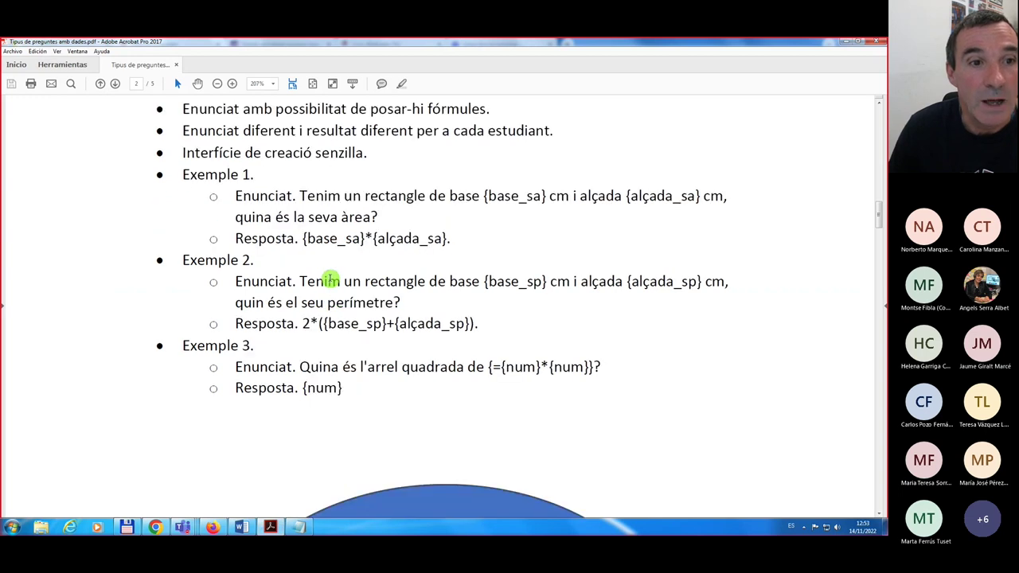
scroll(331, 281, "up", 4)
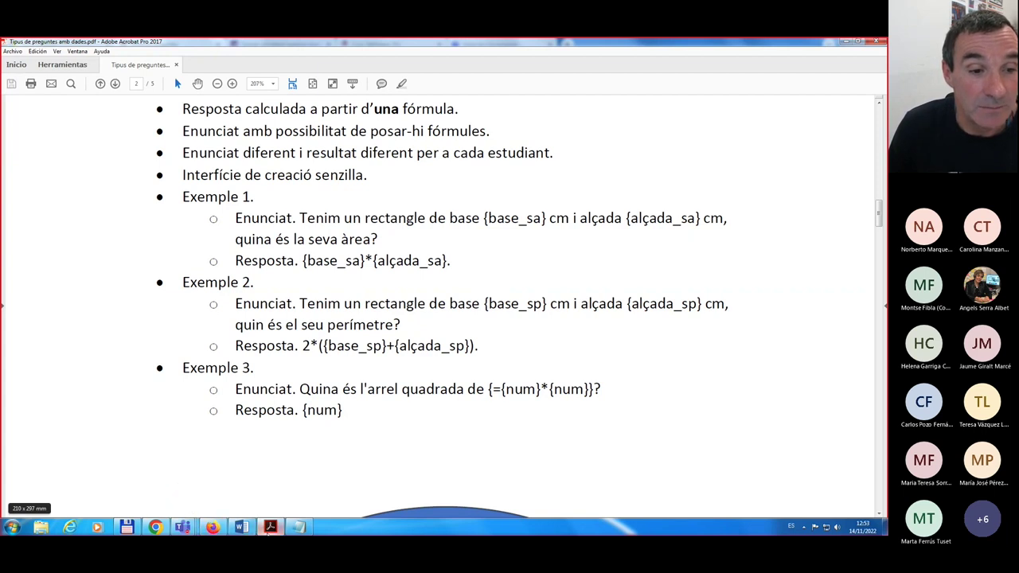
- Switch back to Chrome and add a new question of type Calculada to the question bank
left_click(155, 527)
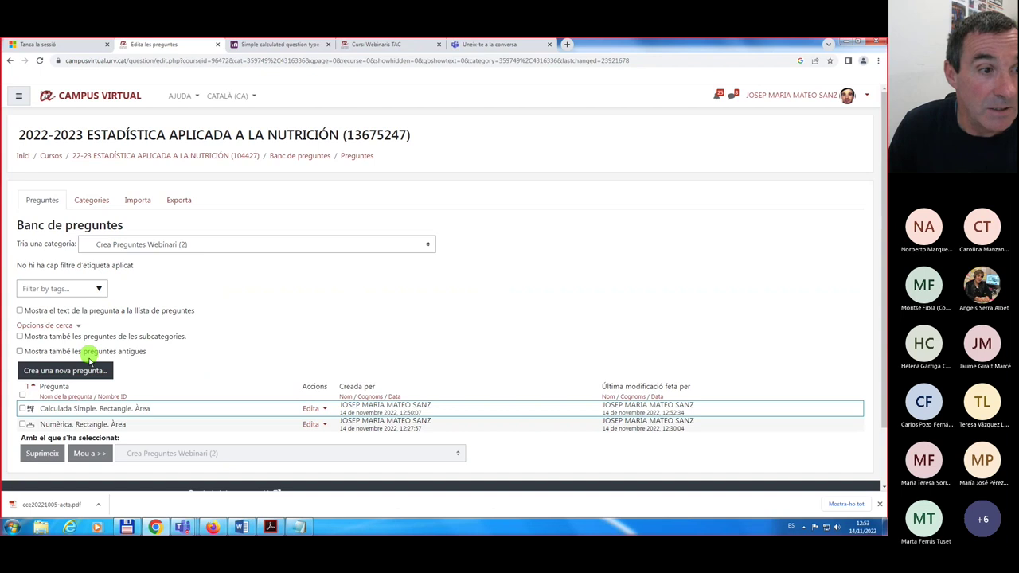
left_click(86, 370)
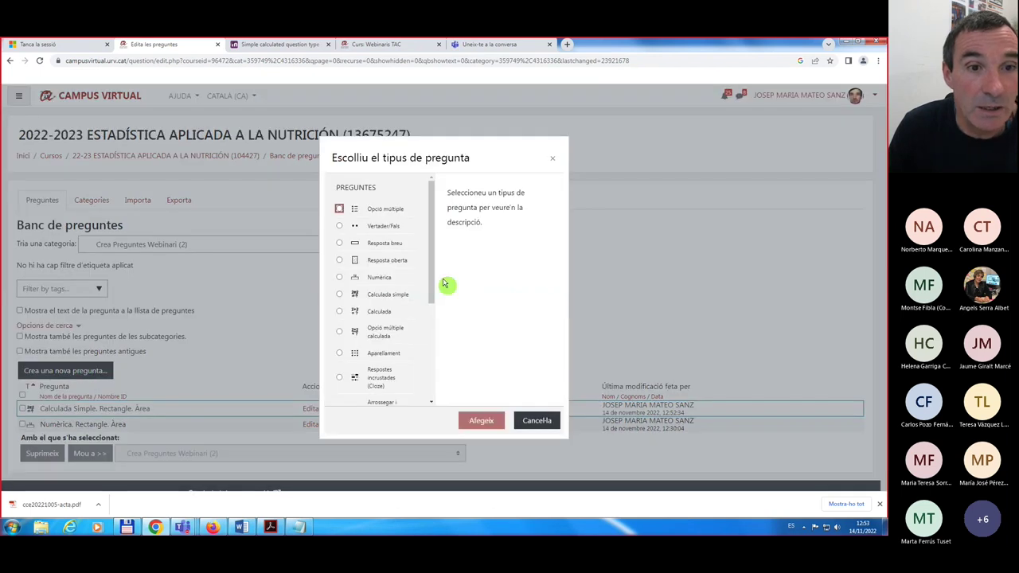
left_click(340, 311)
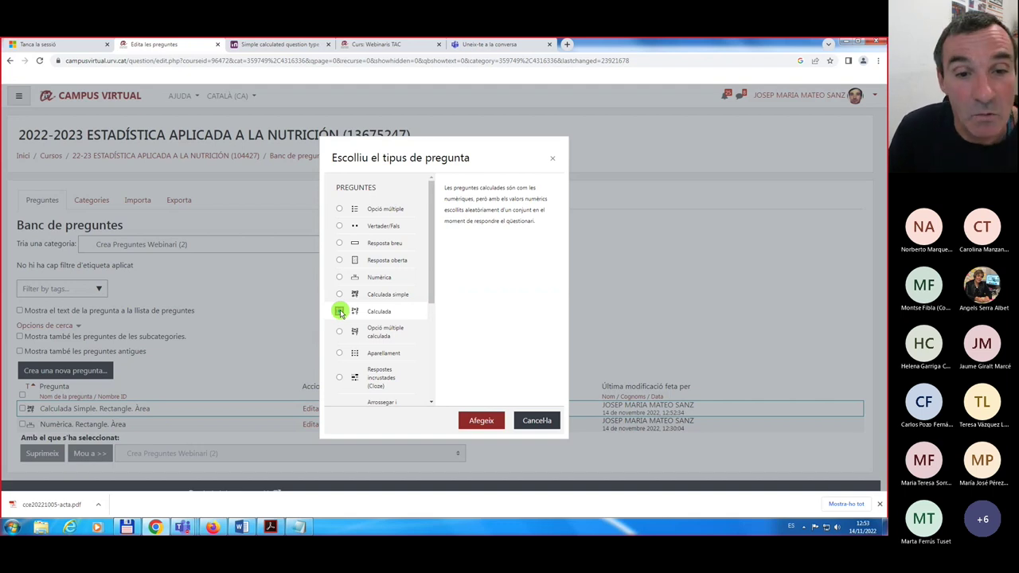
left_click(485, 423)
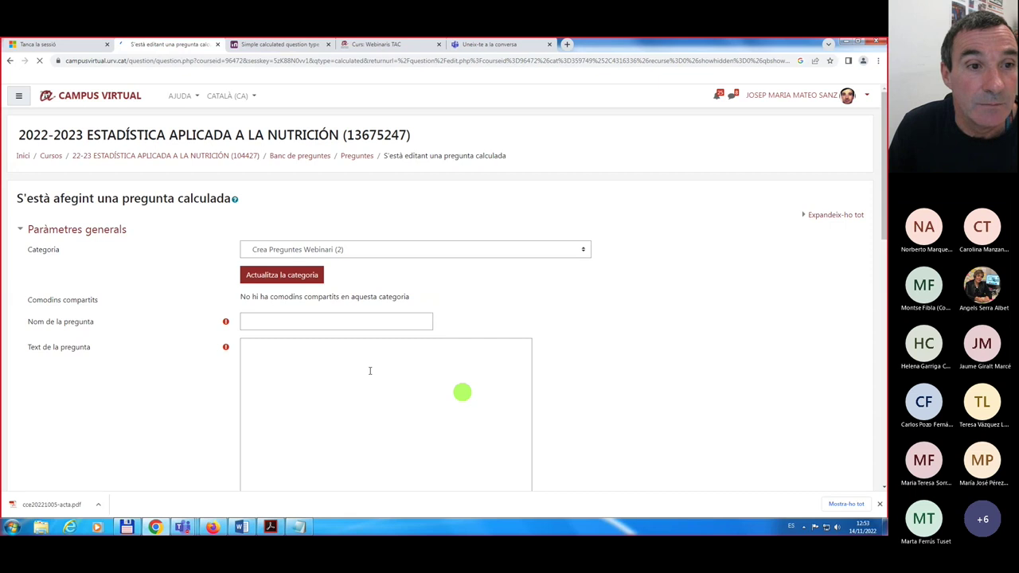
- Name the new question "Calculada. Rectangle. Àrea"
left_click(280, 318)
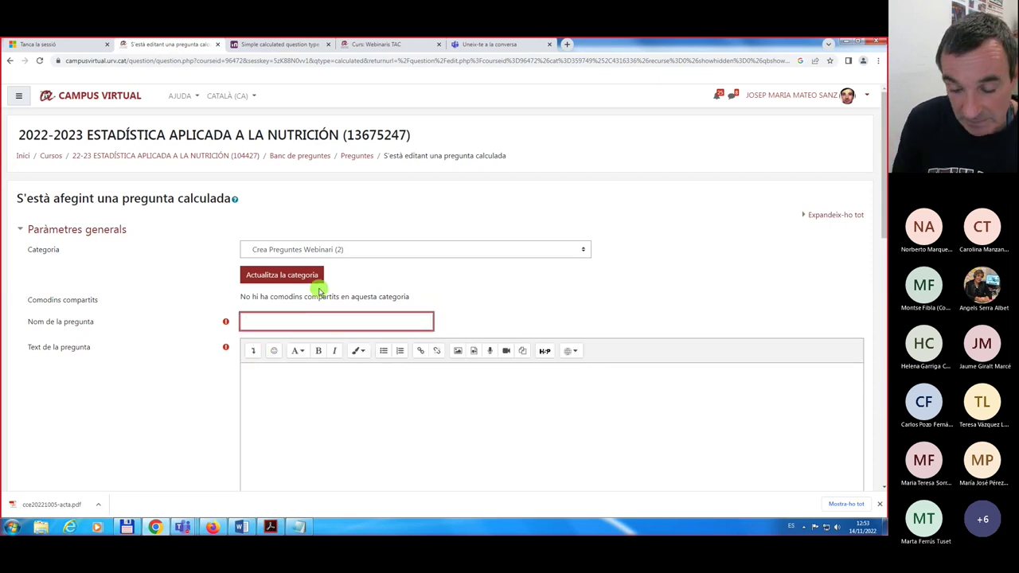
type("Calculada. rec")
key("BackSpace")
key("BackSpace")
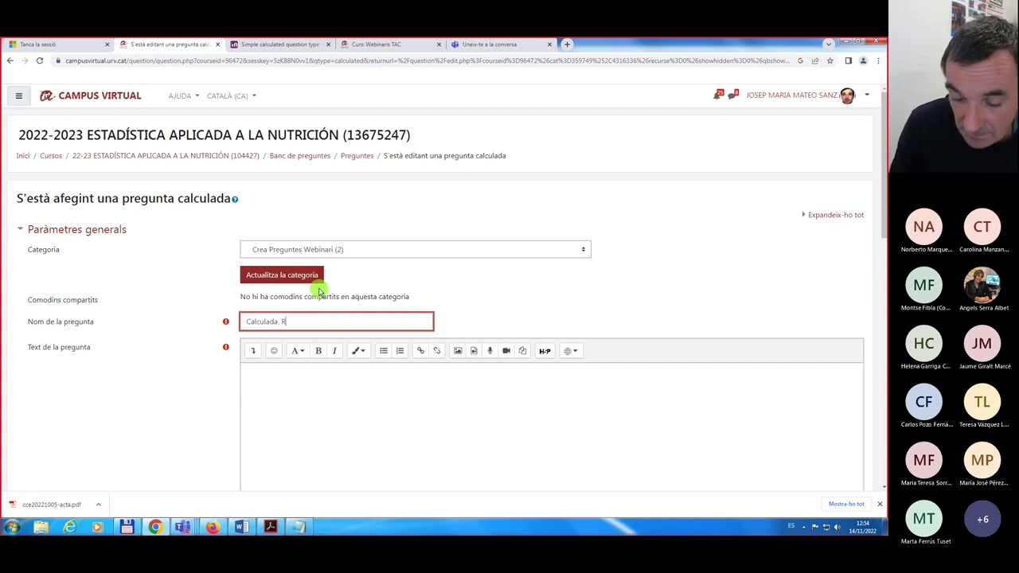
type("tangl")
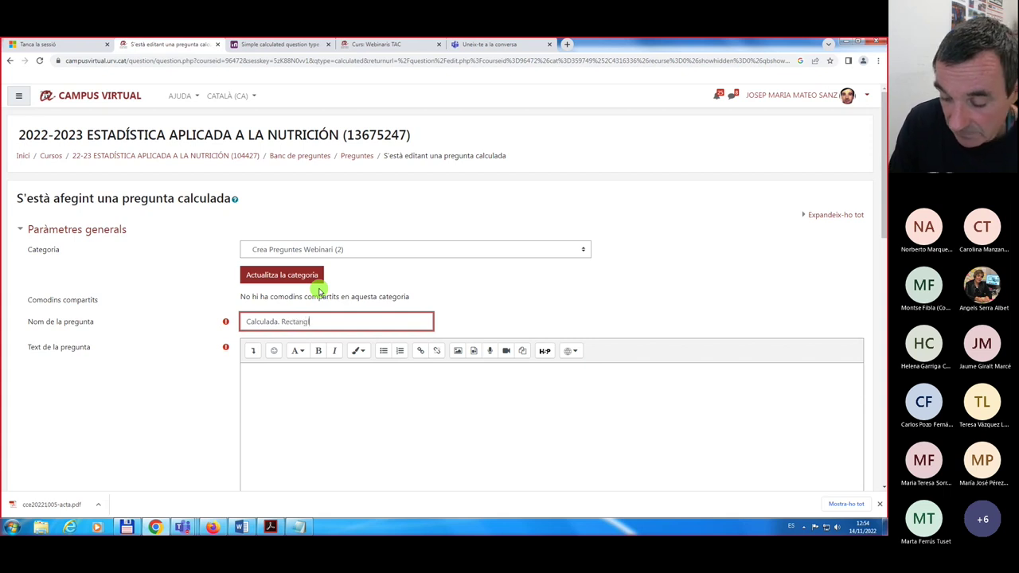
type("e. Àrea")
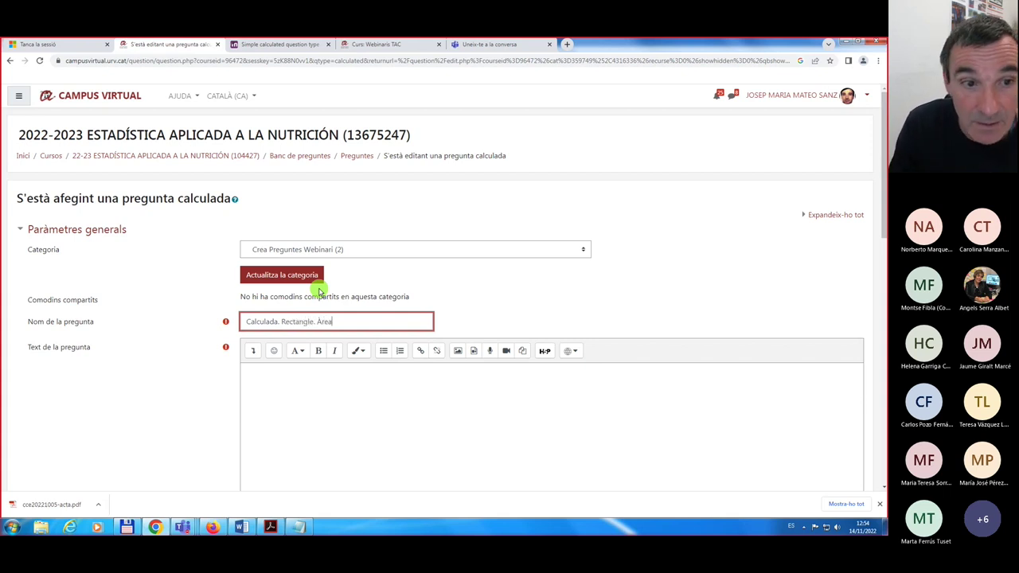
- In the Preguntes_Webinari notes in Notepad, copy the first CALCULADA question's statement together with its area formula
left_click(260, 385)
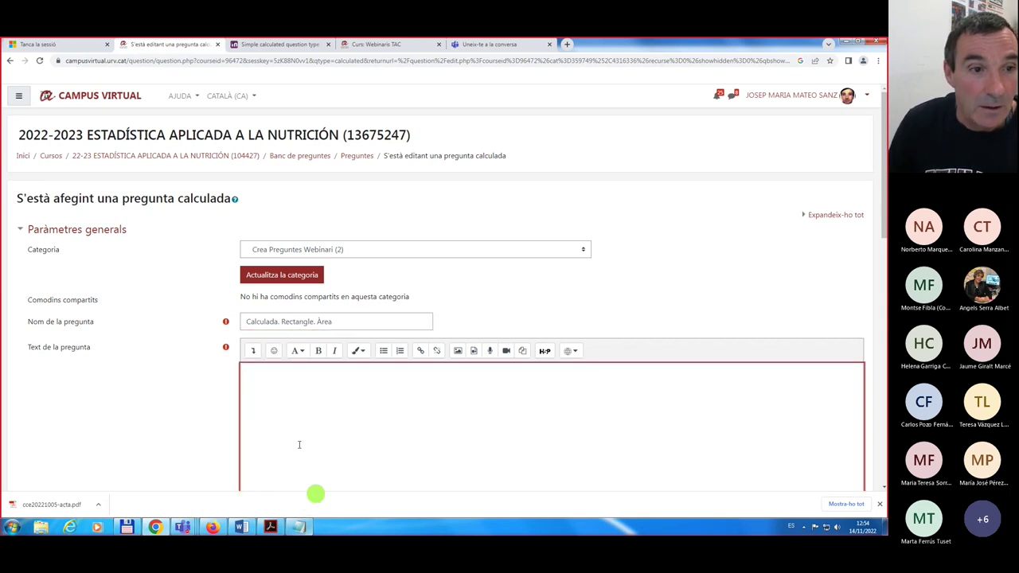
scroll(129, 402, "down", 1)
scroll(130, 402, "down", 3)
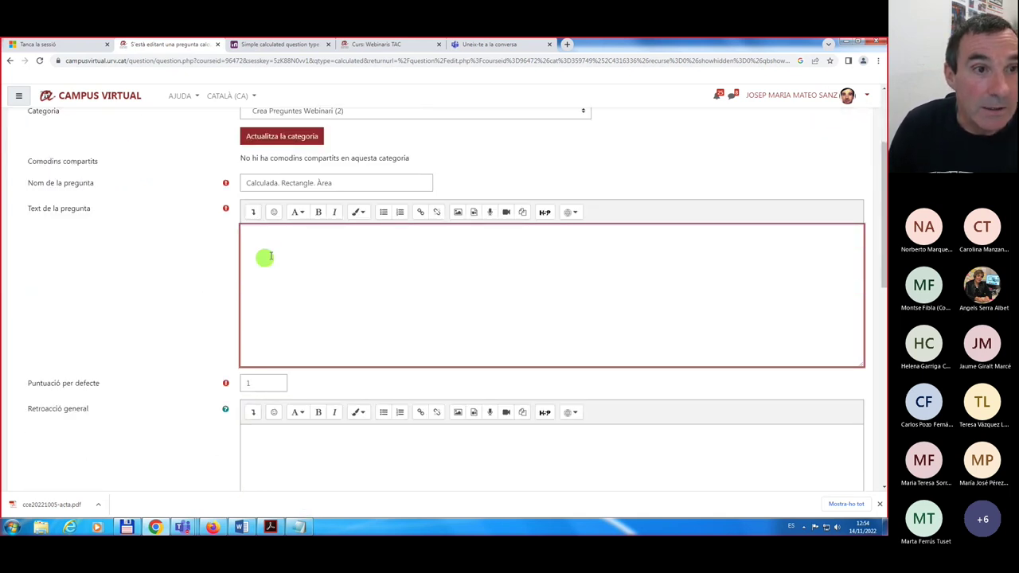
left_click(299, 527)
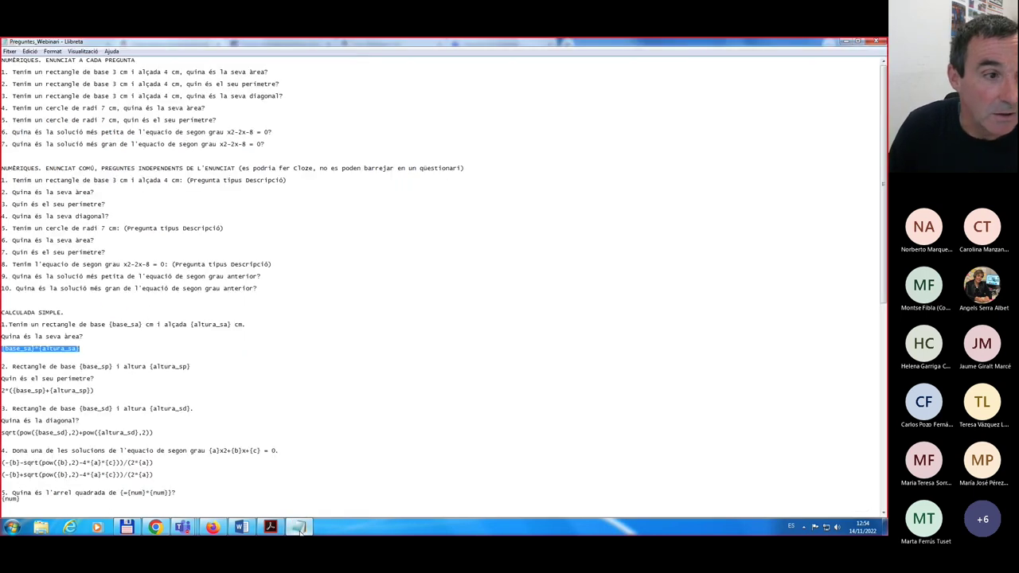
scroll(136, 311, "down", 1)
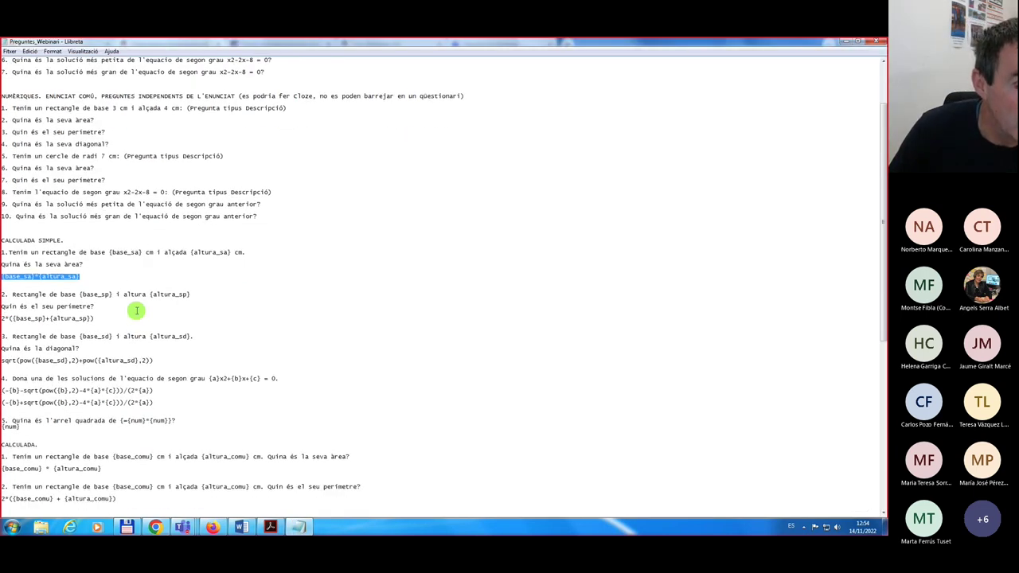
scroll(137, 311, "down", 2)
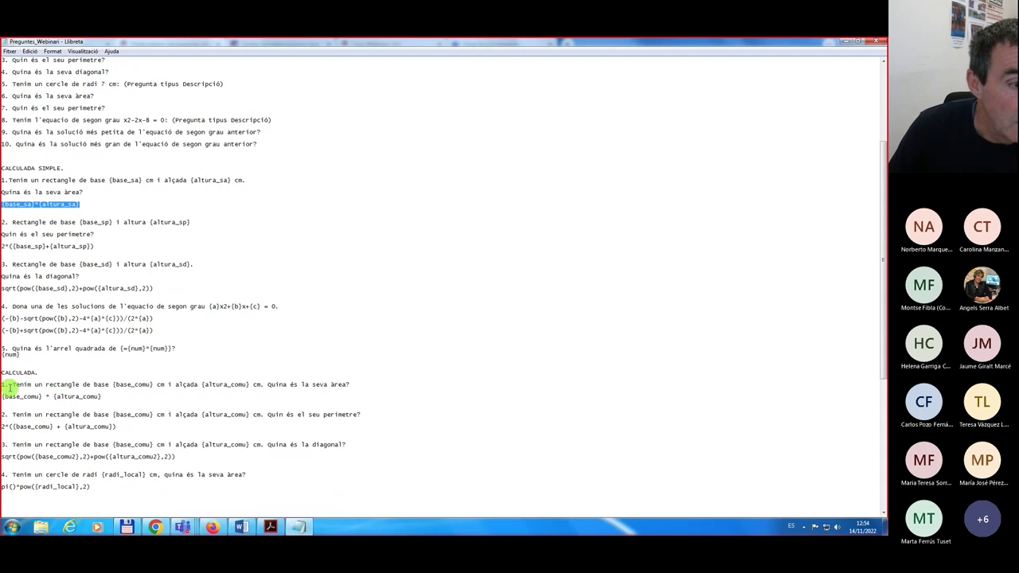
left_click_drag(12, 384, 103, 397)
key("ctrl+c")
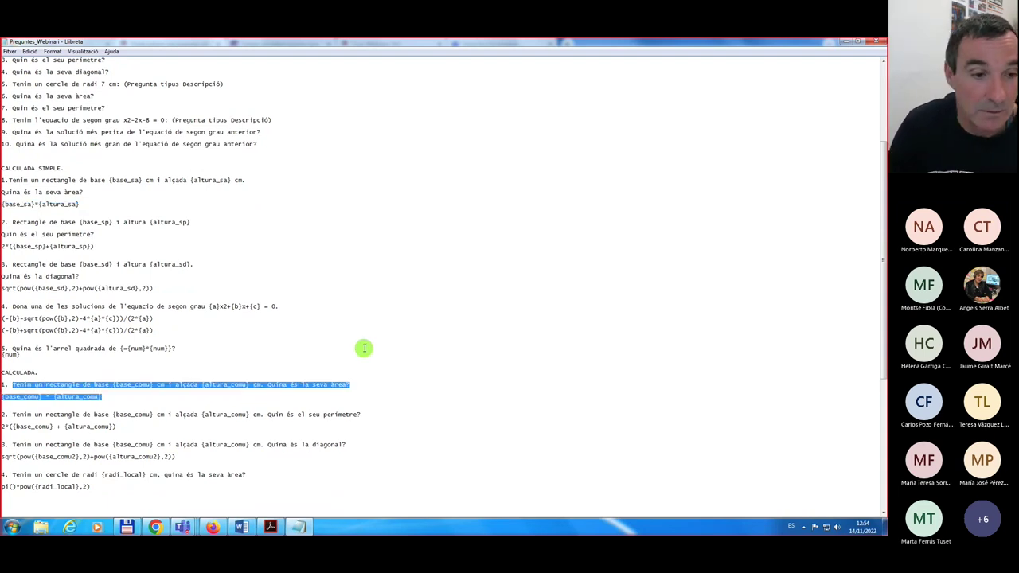
- Paste the copied statement and formula into the question text in Chrome and remove the blank line between them
left_click(156, 528)
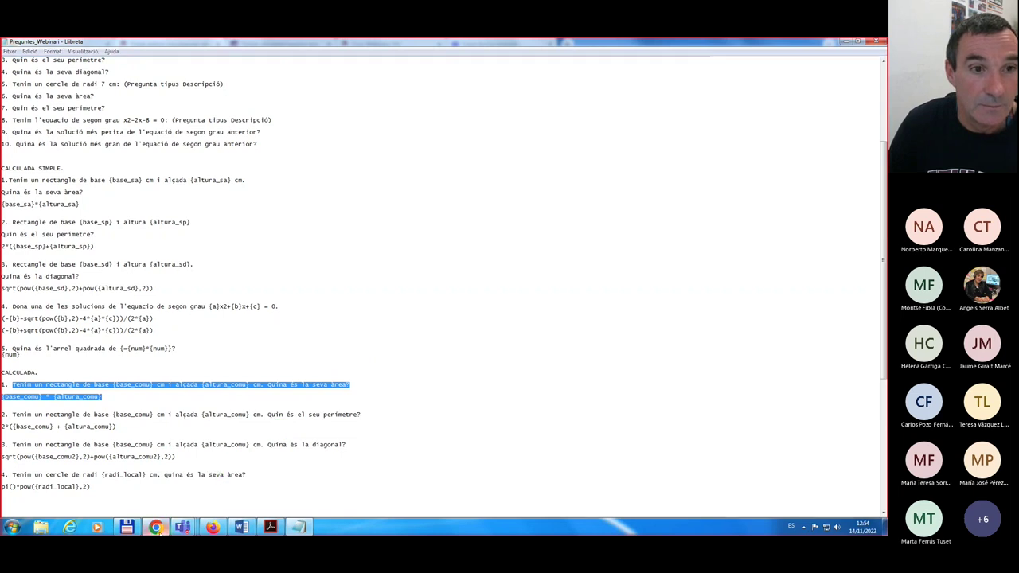
left_click(256, 264)
key("ctrl+v")
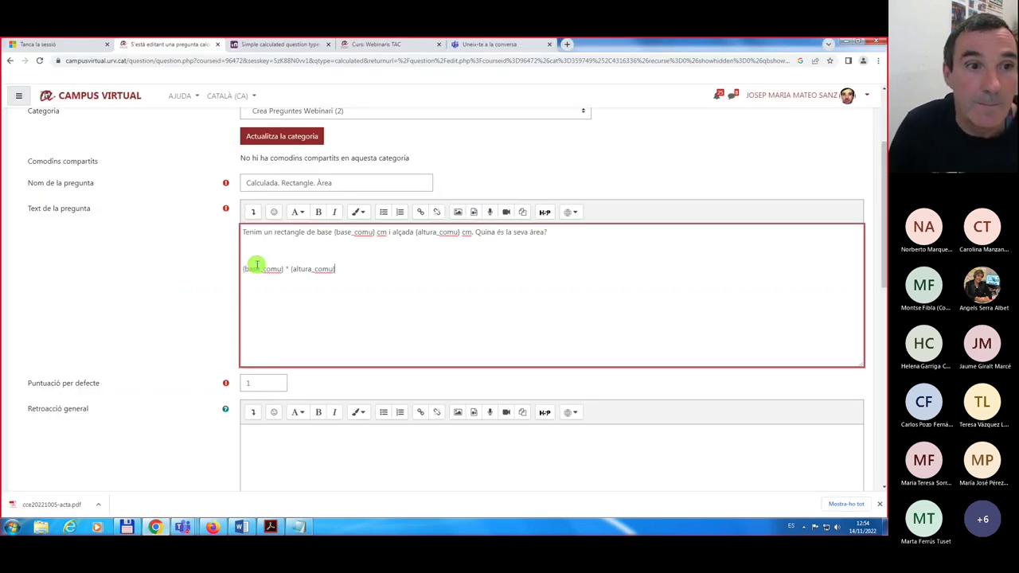
left_click(253, 252)
key("Delete")
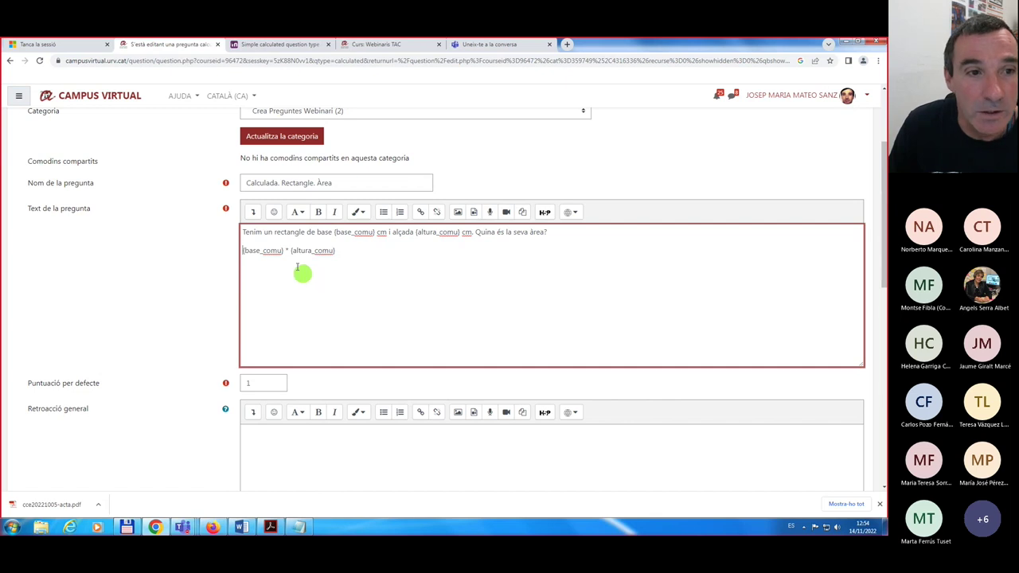
- Copy {base_comu} * {altura_comu} from the question text into the first answer formula
left_click_drag(243, 251, 351, 252)
key("ctrl+c")
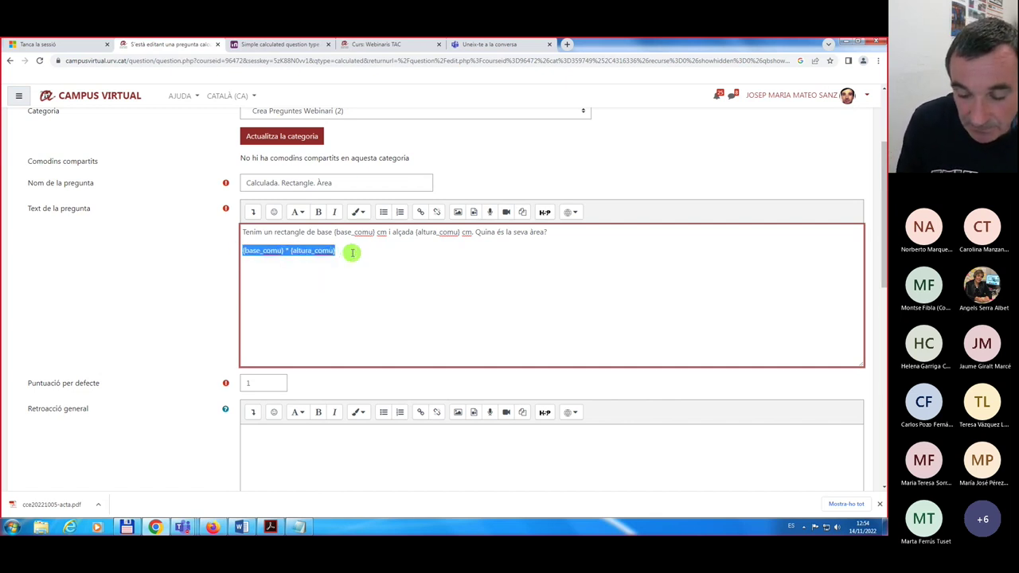
scroll(352, 252, "down", 3)
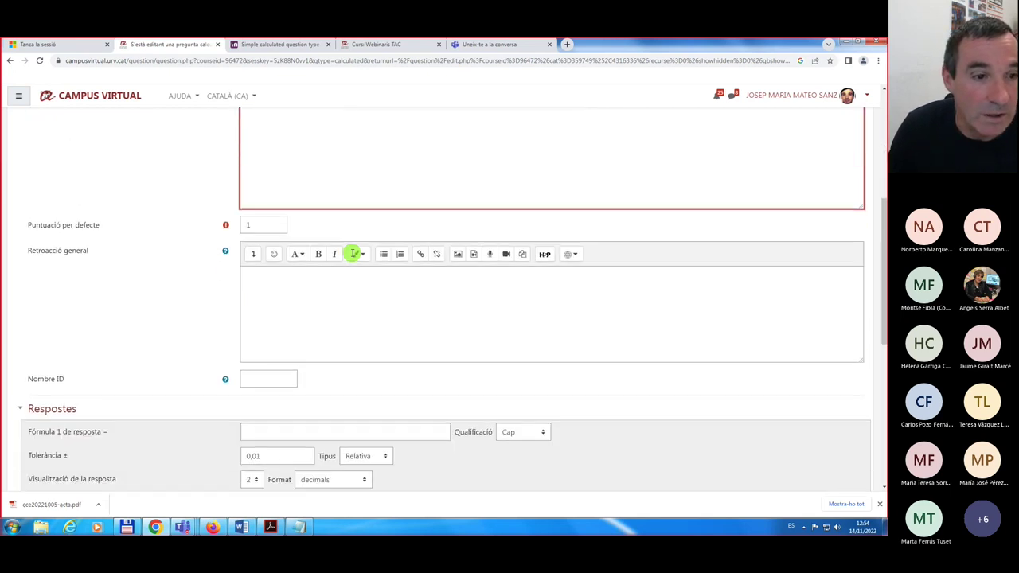
left_click(282, 316)
key("ctrl+v")
scroll(280, 316, "up", 8)
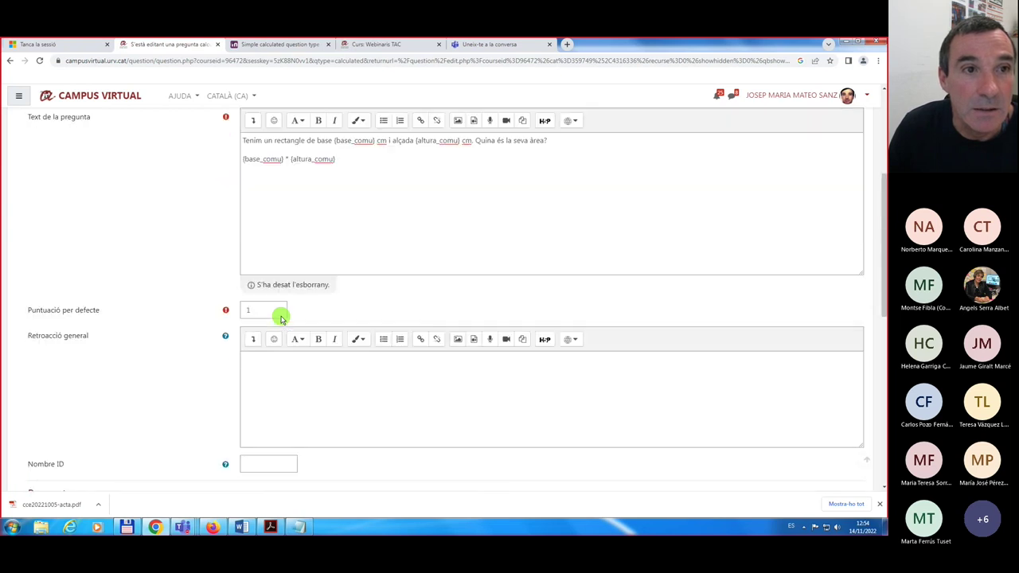
- Remove the area formula line below the statement in the question text
left_click_drag(339, 348, 242, 346)
key("Delete")
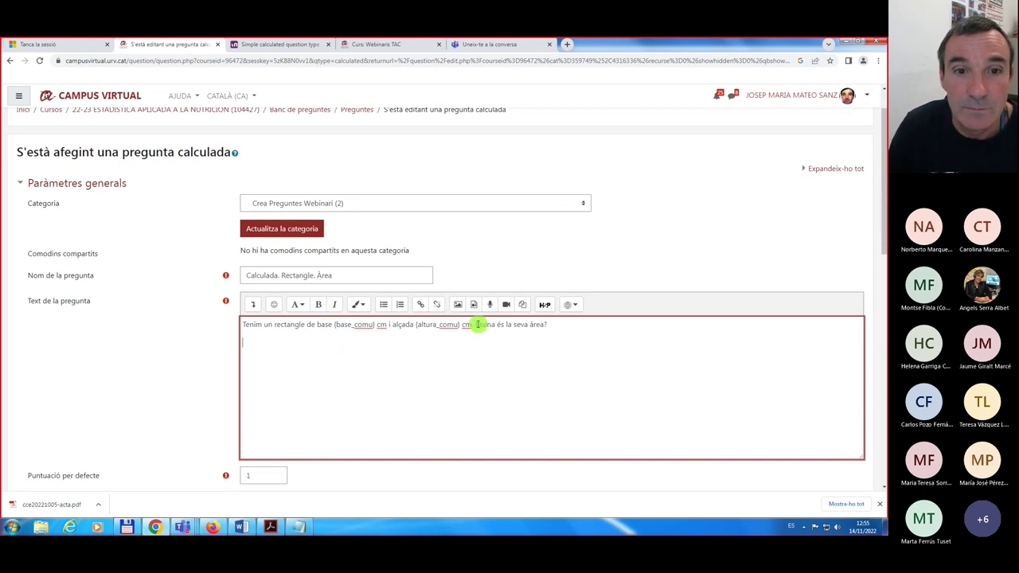
scroll(246, 373, "down", 3)
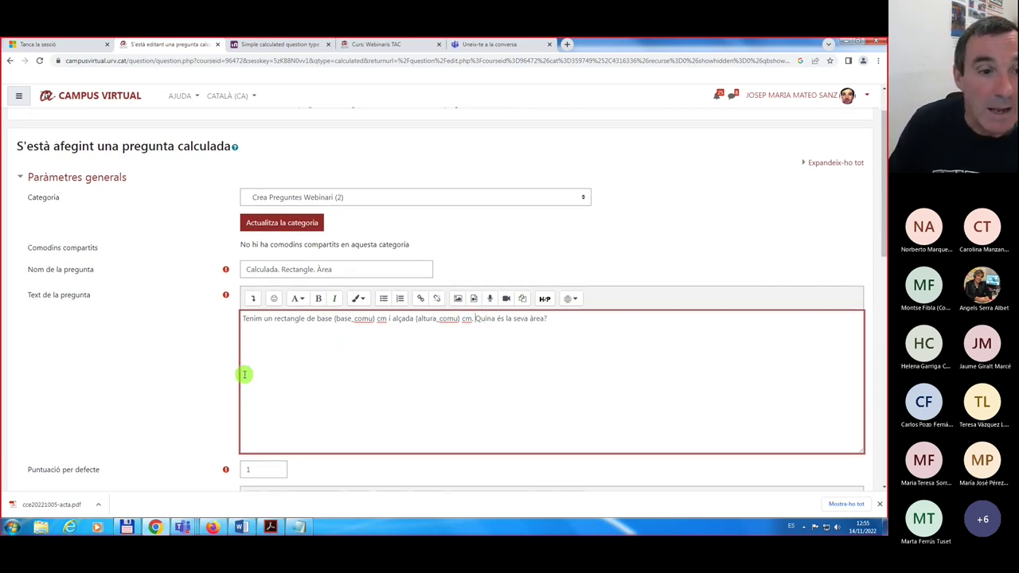
- Set the grade of the first answer formula to 100%
scroll(244, 373, "down", 5)
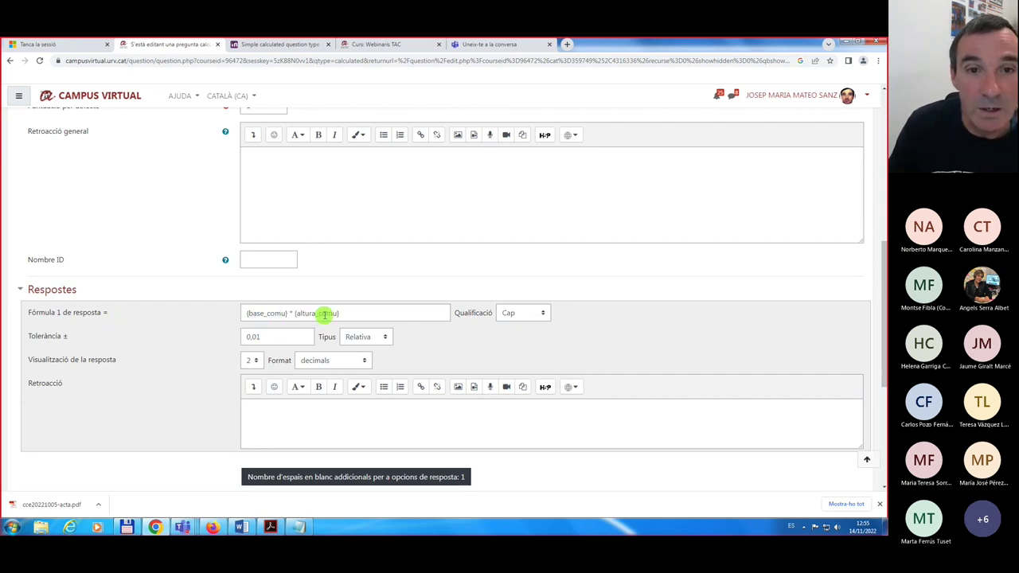
left_click(541, 314)
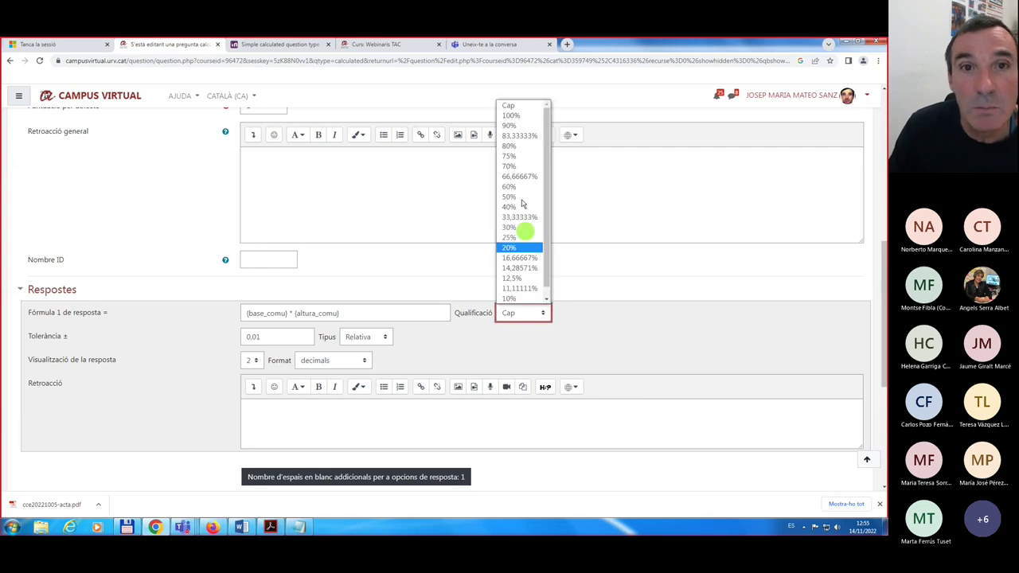
left_click(517, 115)
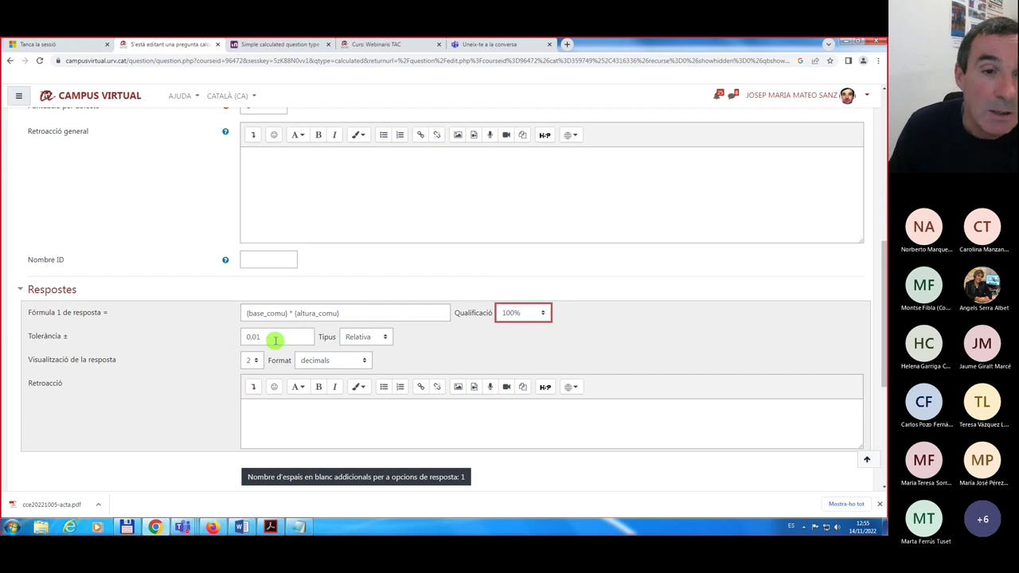
- Set the first answer's tolerance to 0, keeping the tolerance type Relativa
left_click(386, 338)
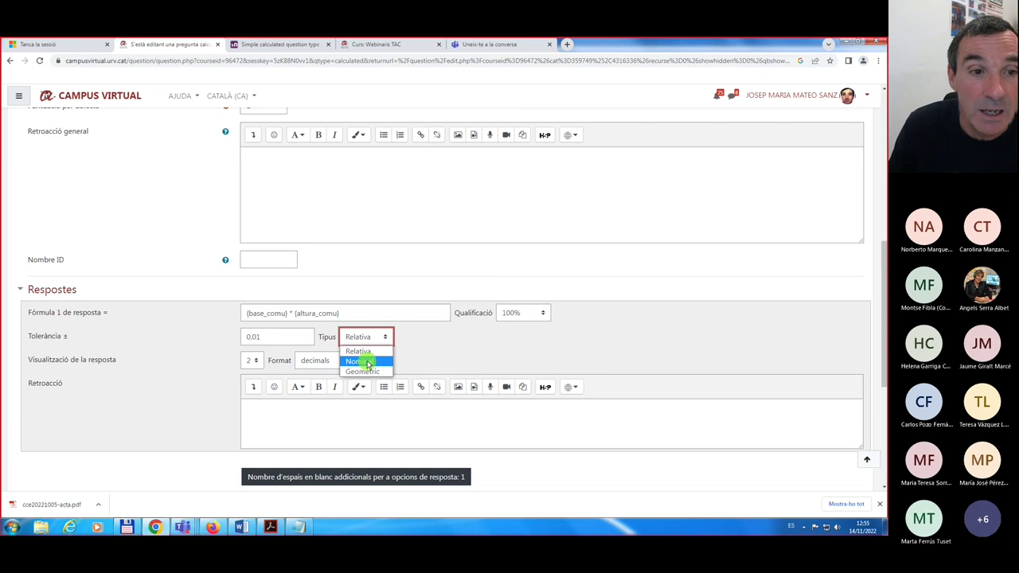
left_click(418, 360)
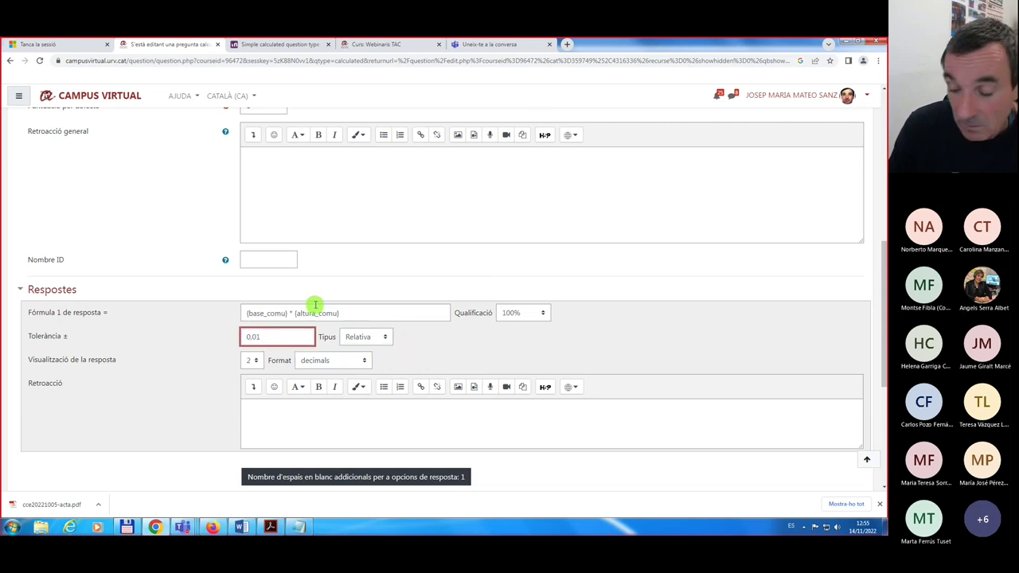
key("BackSpace")
key("BackSpace")
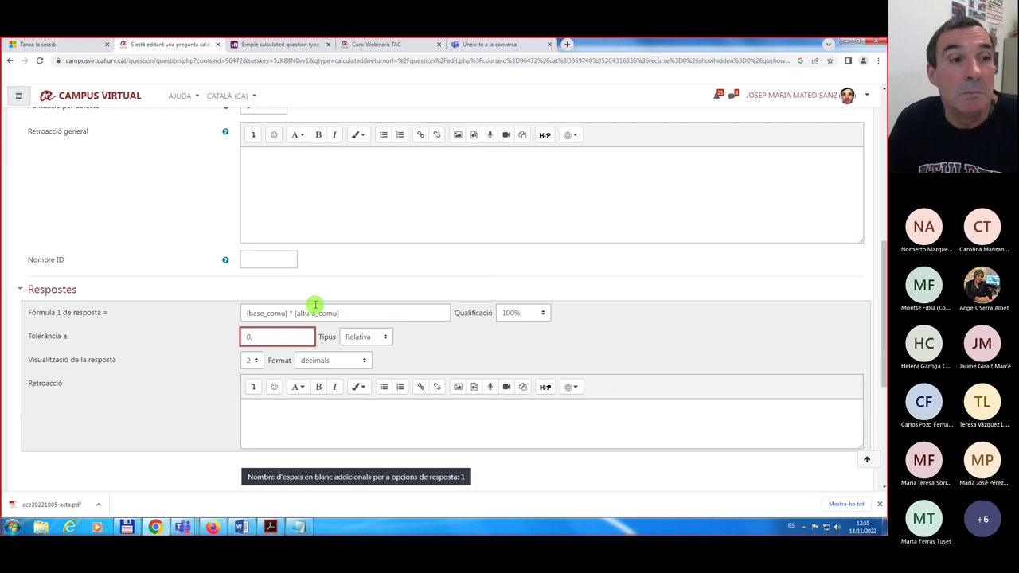
key("BackSpace")
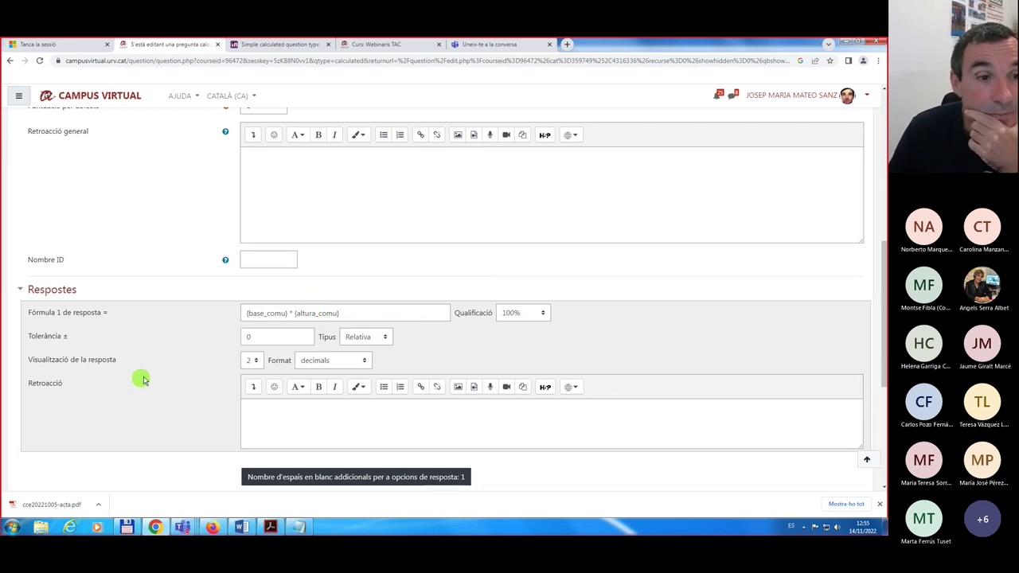
- Look over the available tolerance types, keep Relativa, and save the question while continuing to edit it
scroll(196, 378, "down", 1)
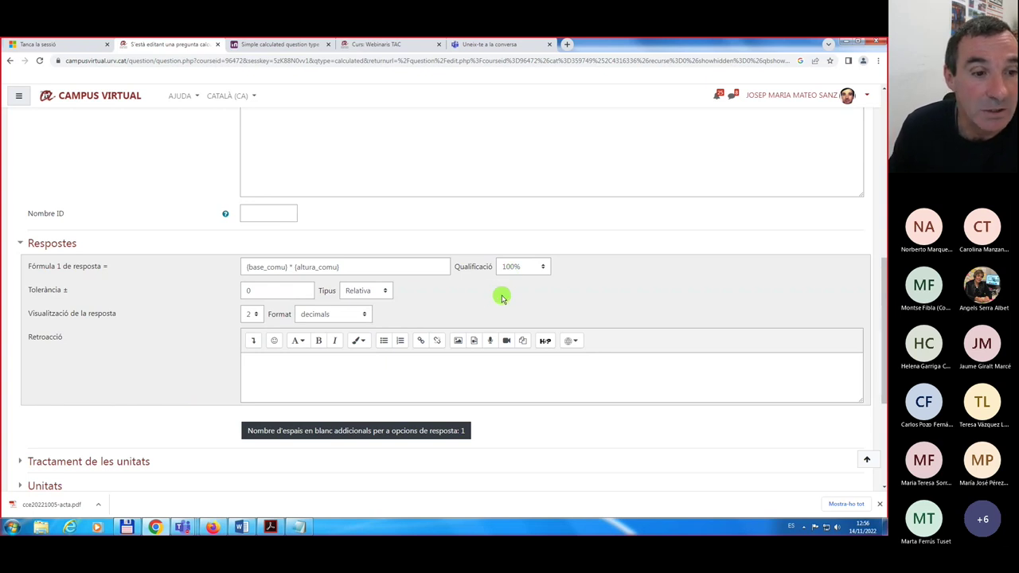
scroll(121, 324, "down", 1)
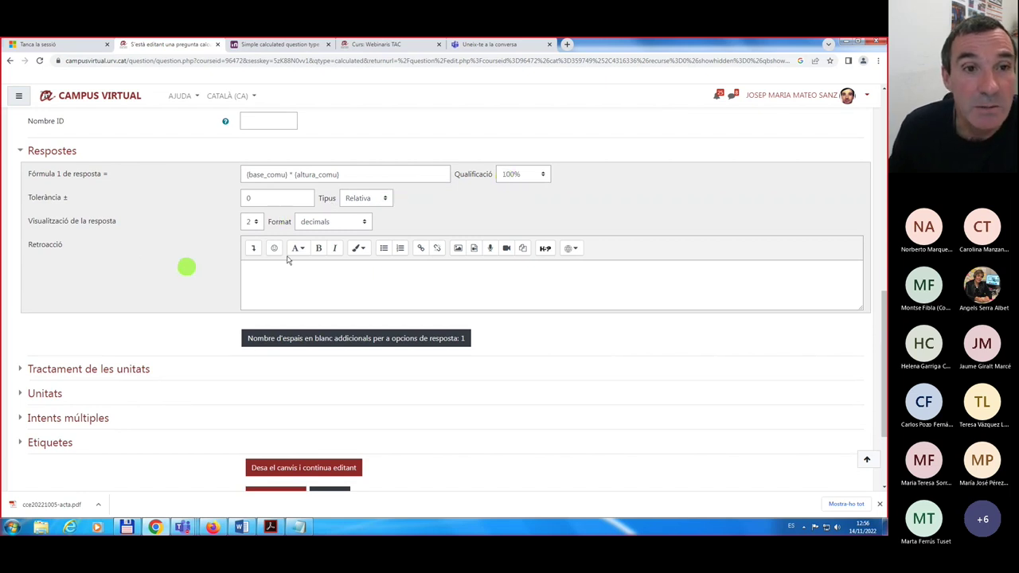
left_click(383, 199)
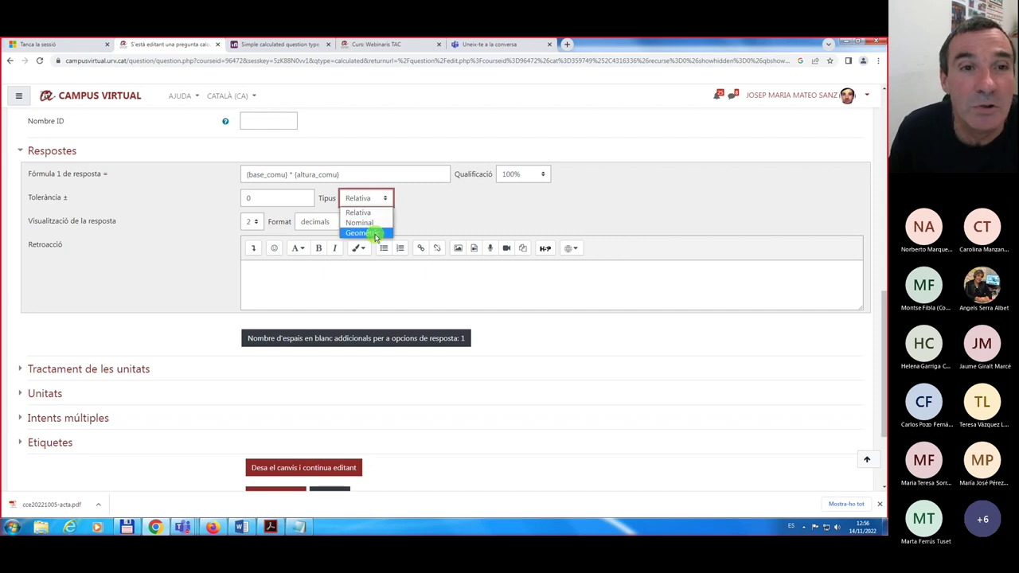
left_click(477, 210)
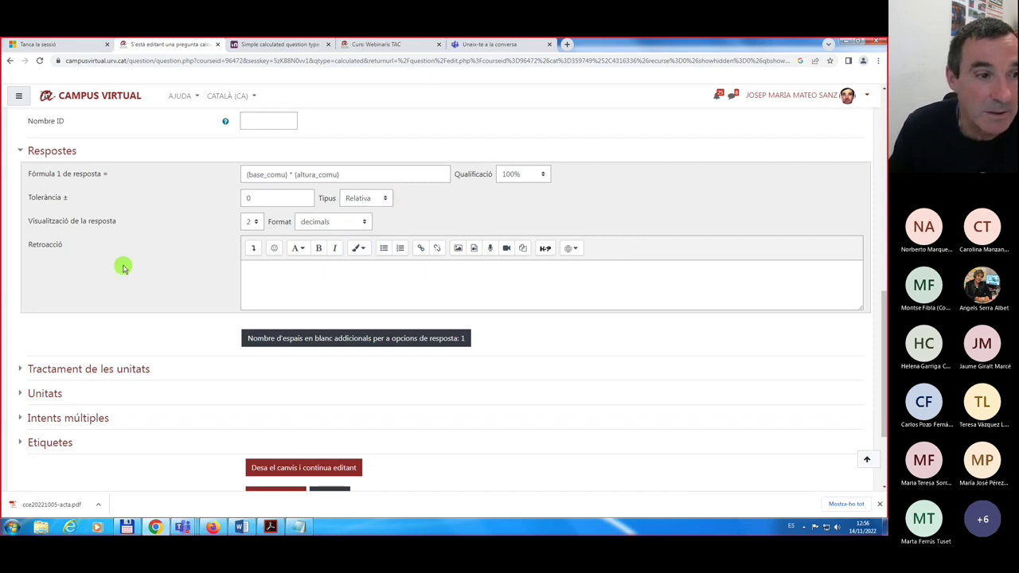
scroll(124, 268, "down", 3)
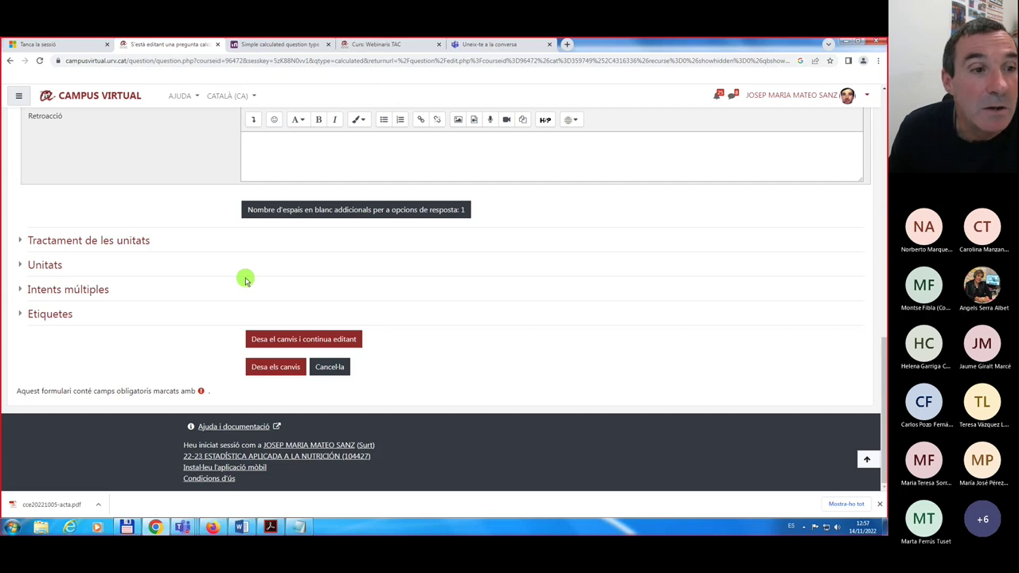
left_click(295, 340)
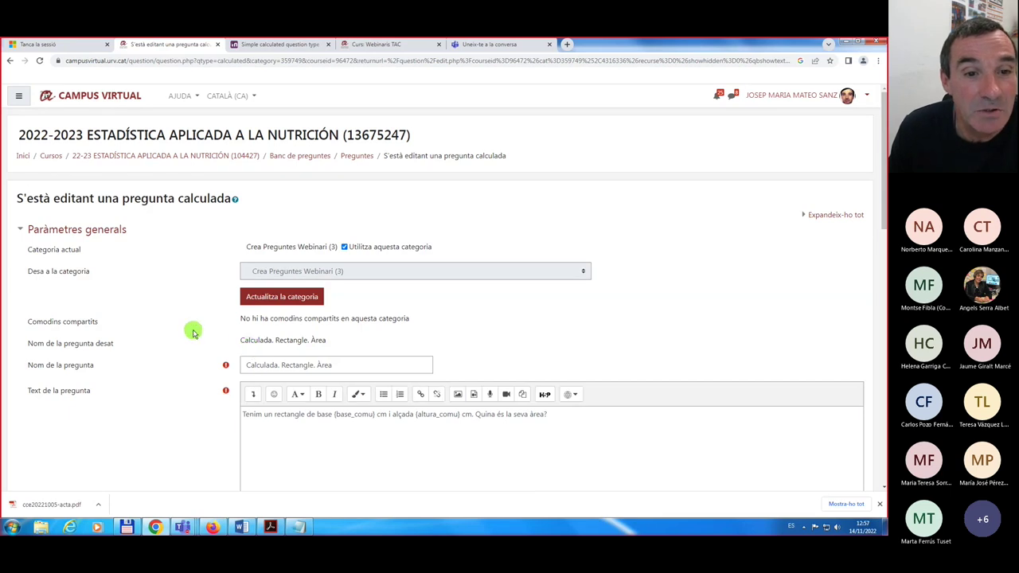
- Review the saved question's text and answer settings, and save the changes to go on to the wildcard dataset properties
scroll(193, 329, "down", 3)
scroll(194, 329, "down", 4)
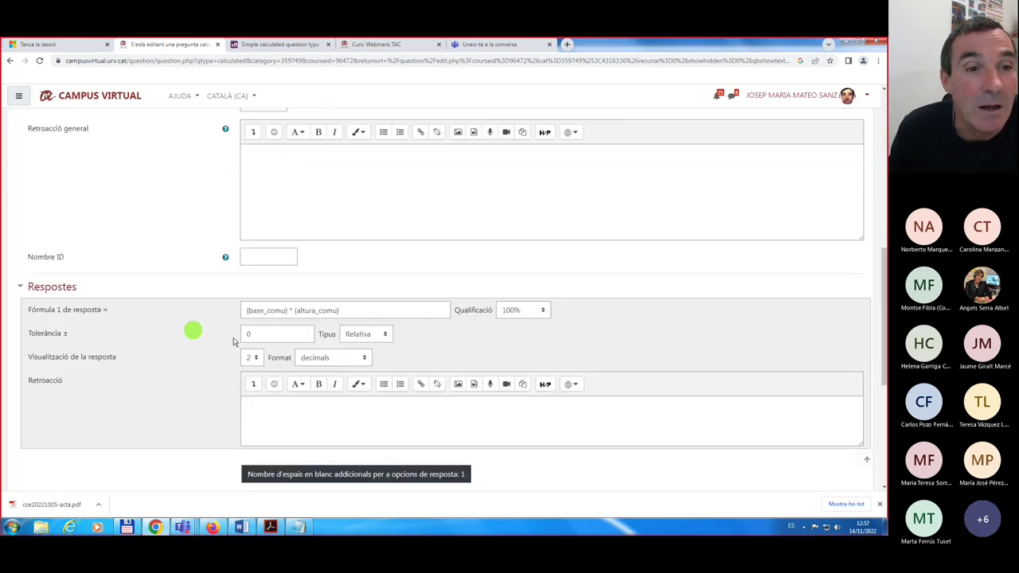
scroll(164, 318, "down", 3)
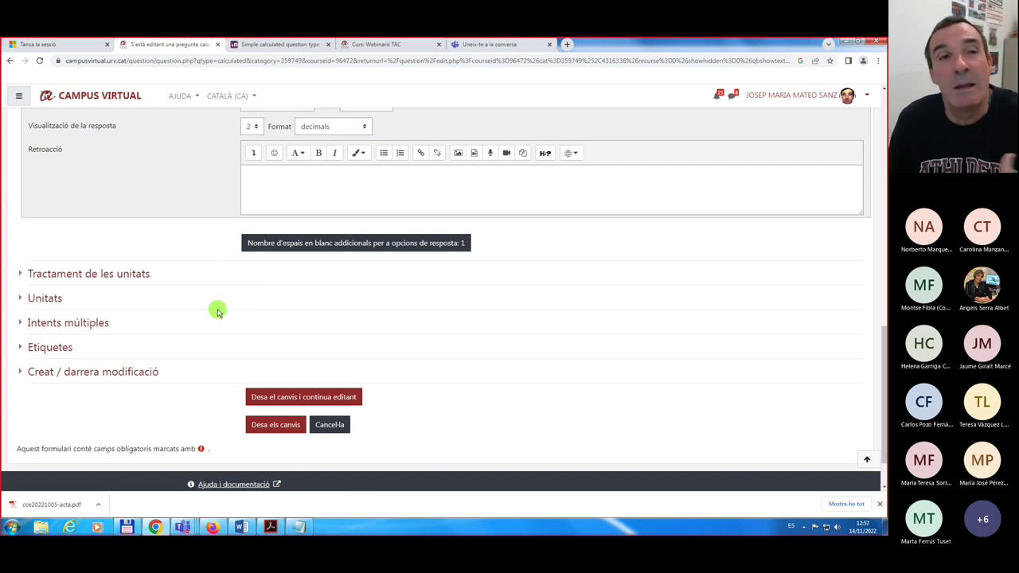
scroll(218, 309, "up", 5)
scroll(217, 308, "up", 3)
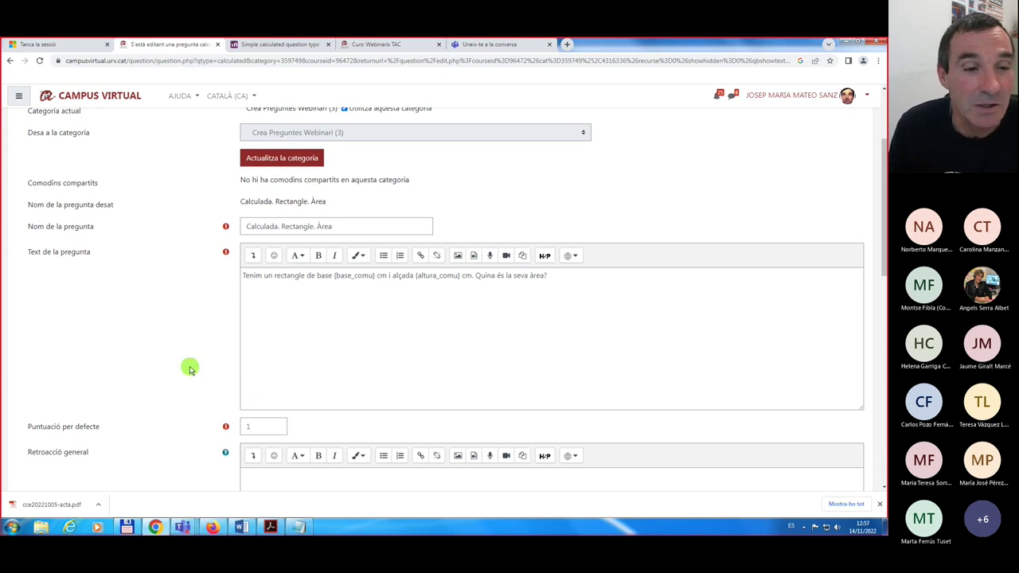
scroll(189, 366, "down", 10)
scroll(182, 376, "down", 2)
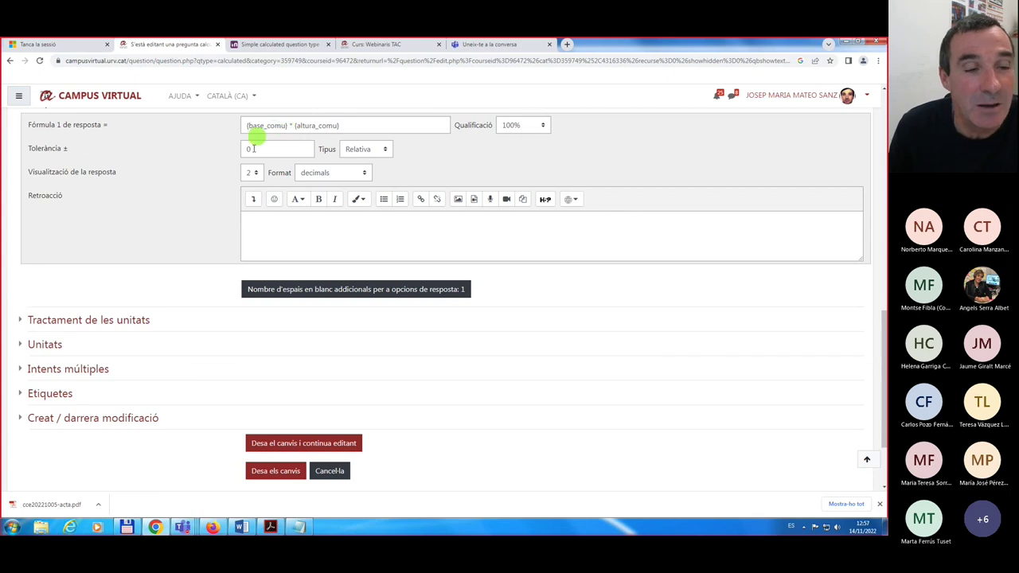
scroll(94, 346, "down", 2)
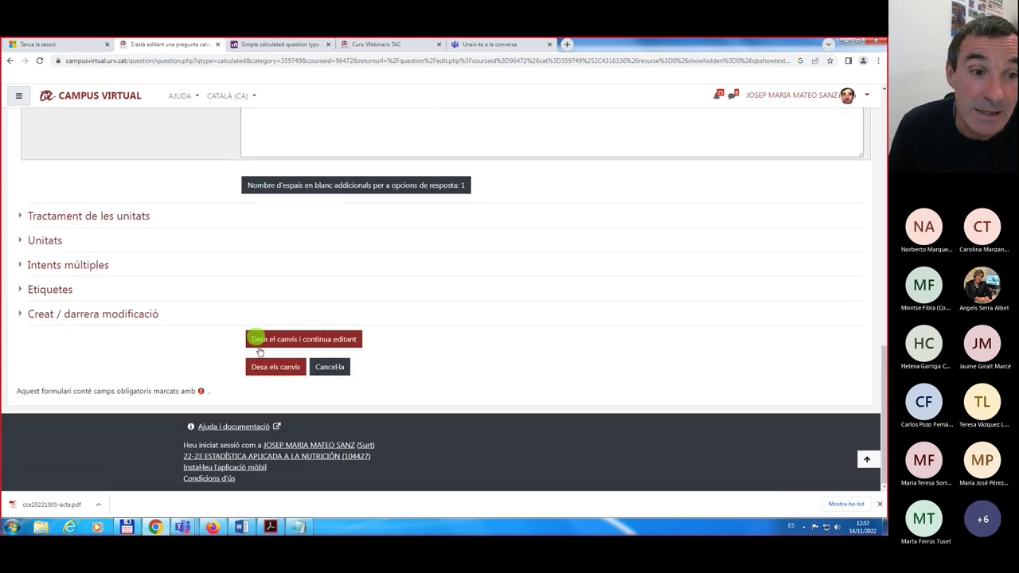
left_click(274, 369)
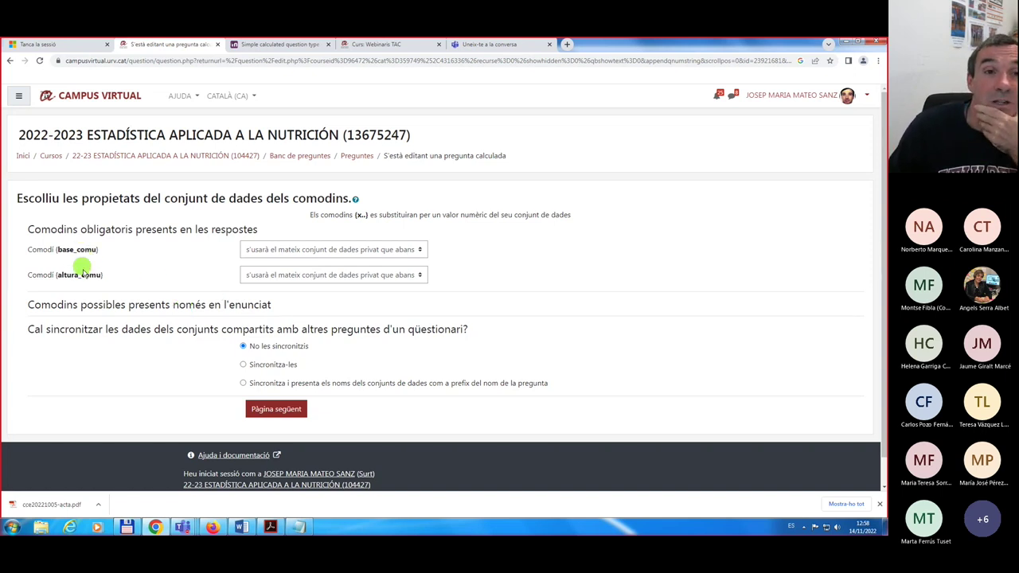
- Make base_comu and altura_comu each use a new shared dataset, and continue with the Sincronitza-les option for the shared data
left_click(421, 251)
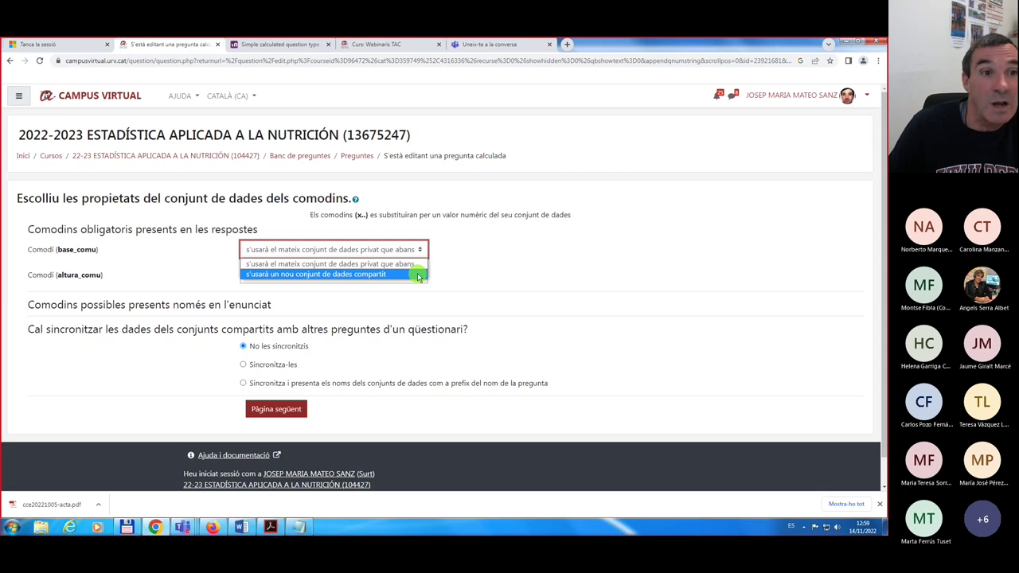
left_click(372, 274)
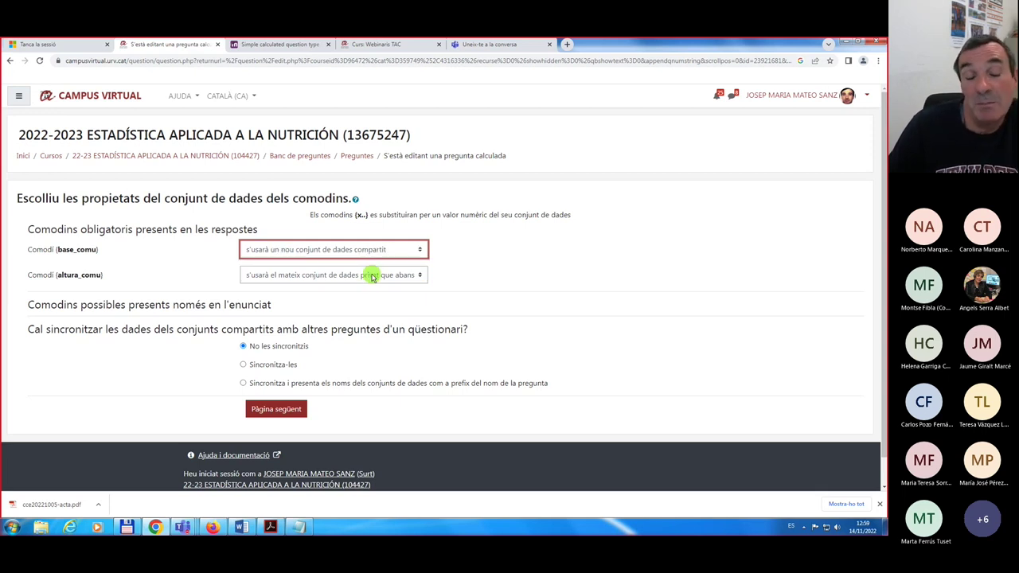
left_click(421, 276)
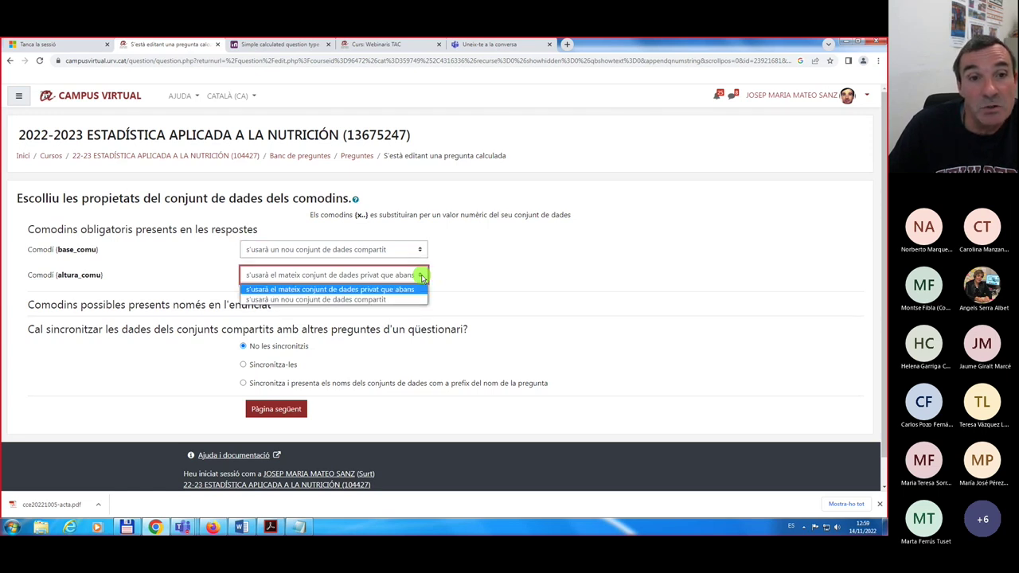
left_click(356, 301)
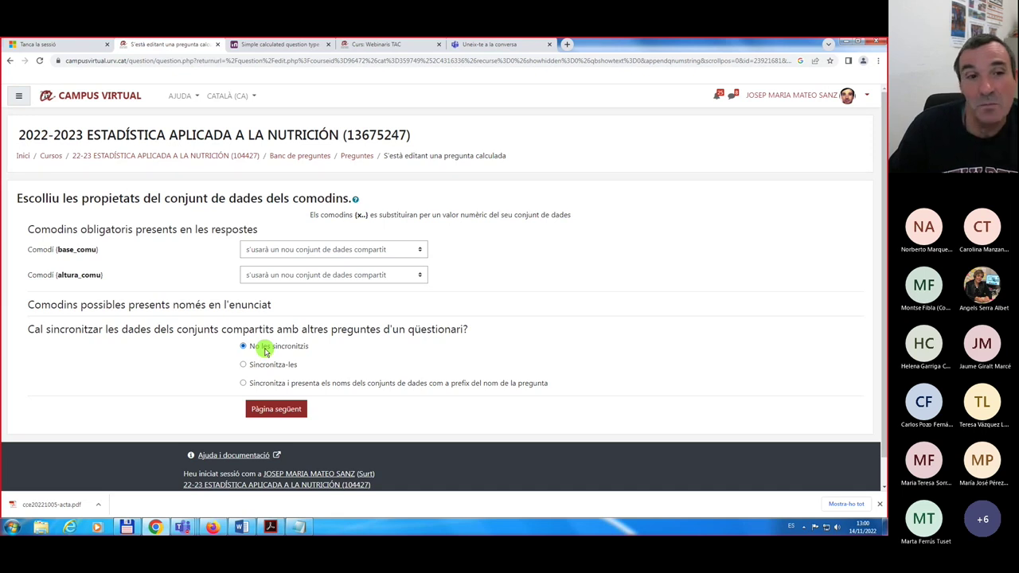
left_click(243, 364)
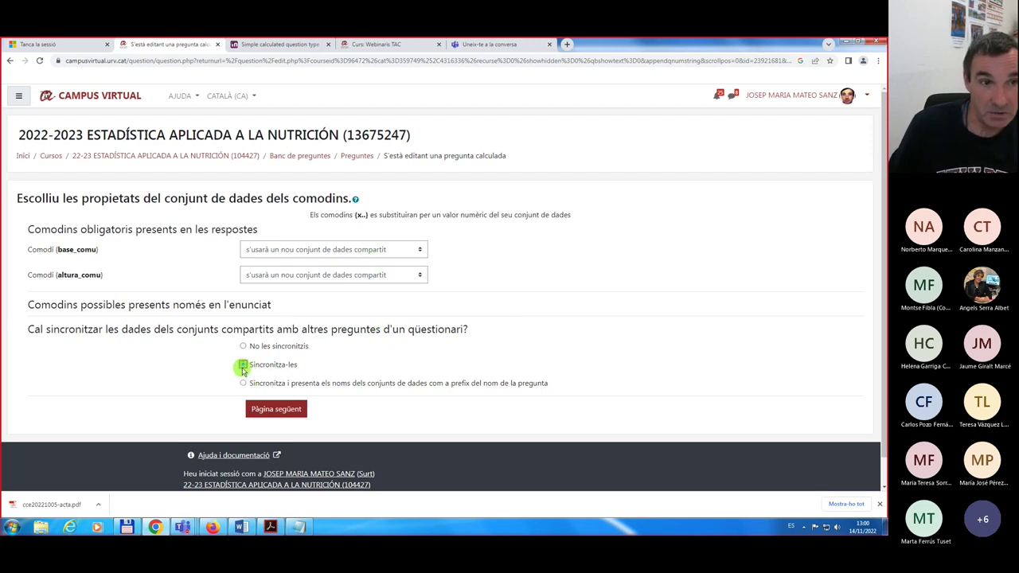
left_click(276, 410)
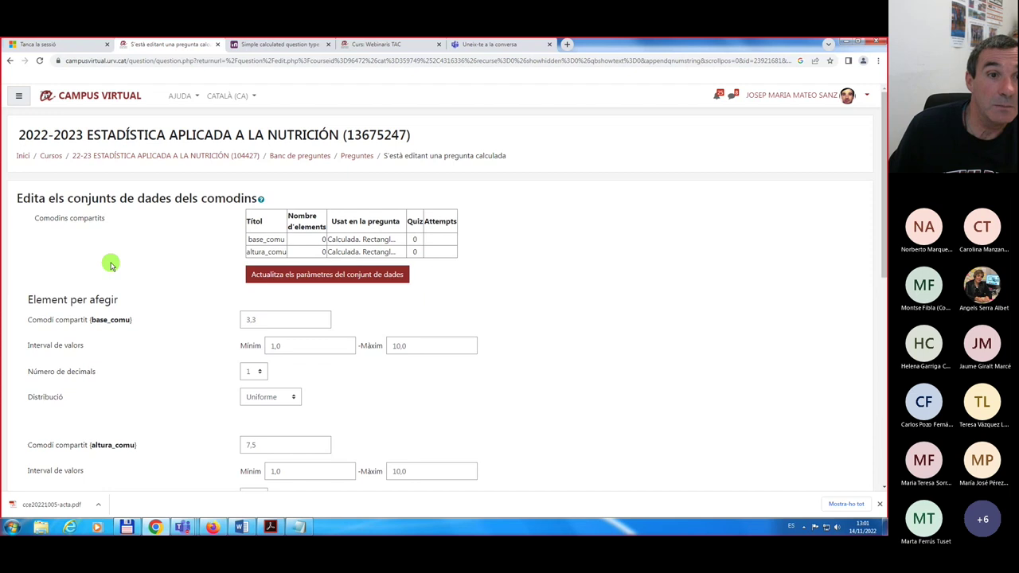
- Keep the Uniforme distribution for base_comu, review both wildcards' settings, and update the dataset parameters
scroll(111, 265, "down", 2)
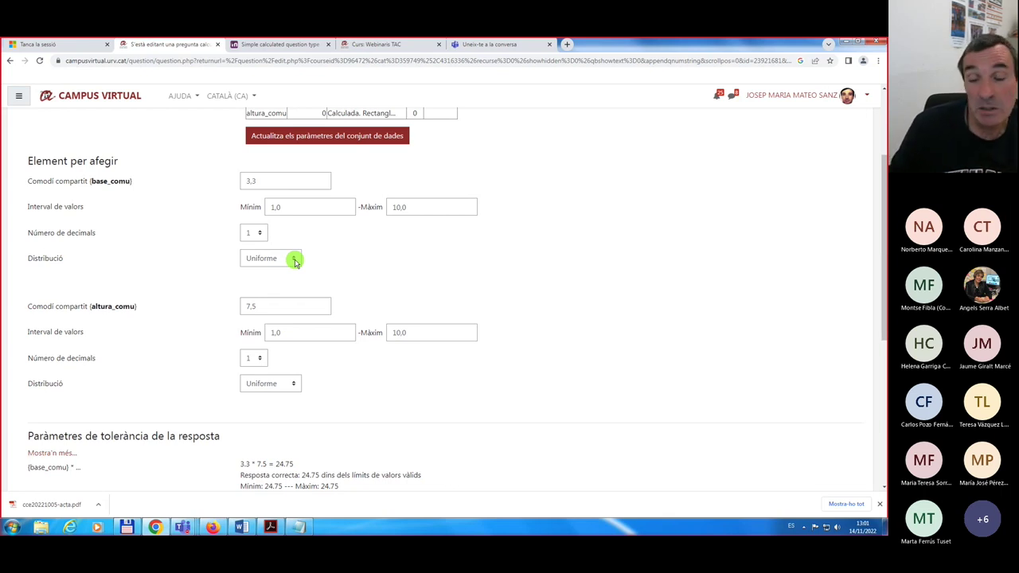
left_click(294, 260)
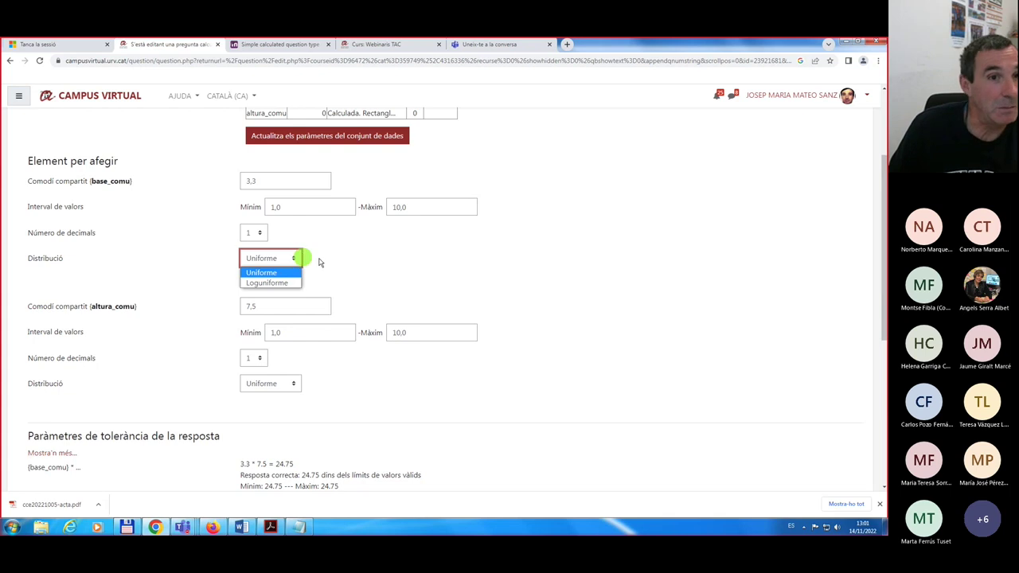
left_click(262, 273)
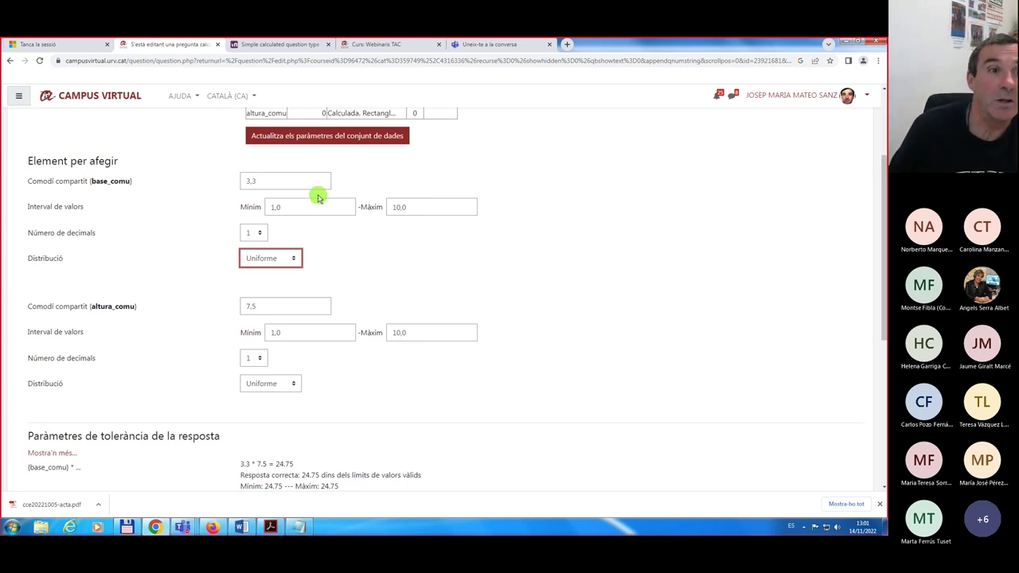
double_click(251, 181)
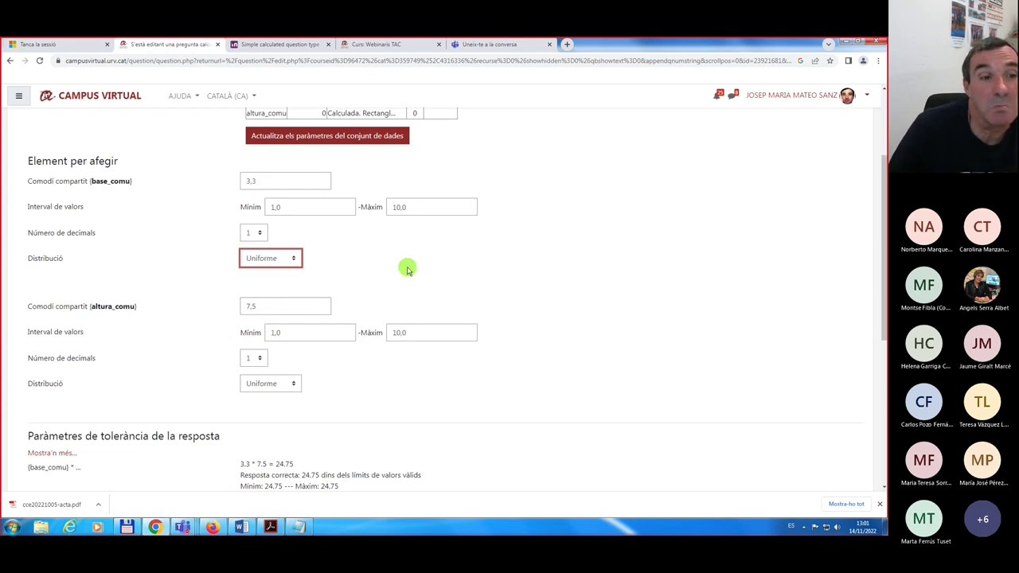
scroll(407, 268, "down", 2)
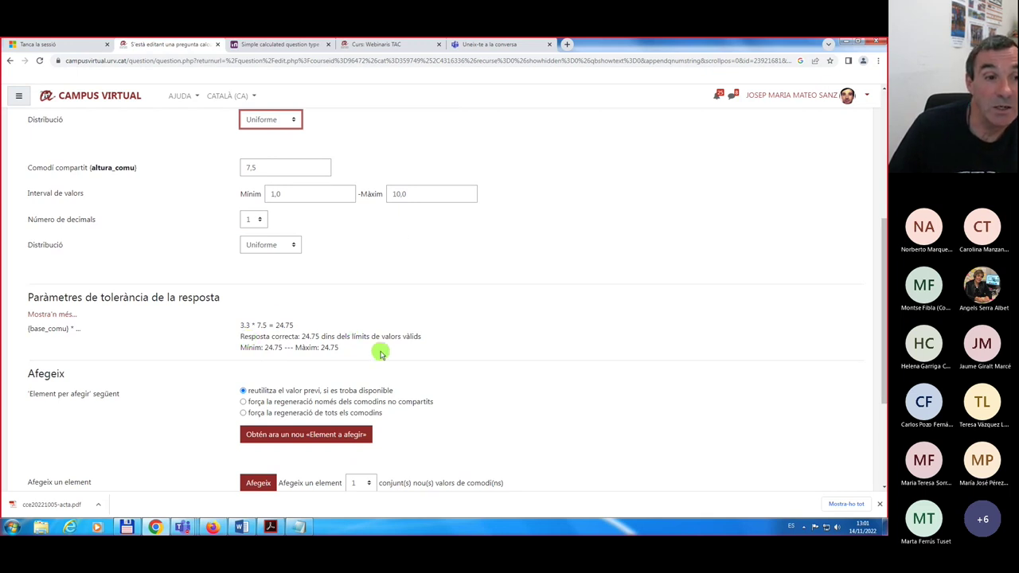
scroll(381, 354, "down", 1)
scroll(381, 353, "up", 4)
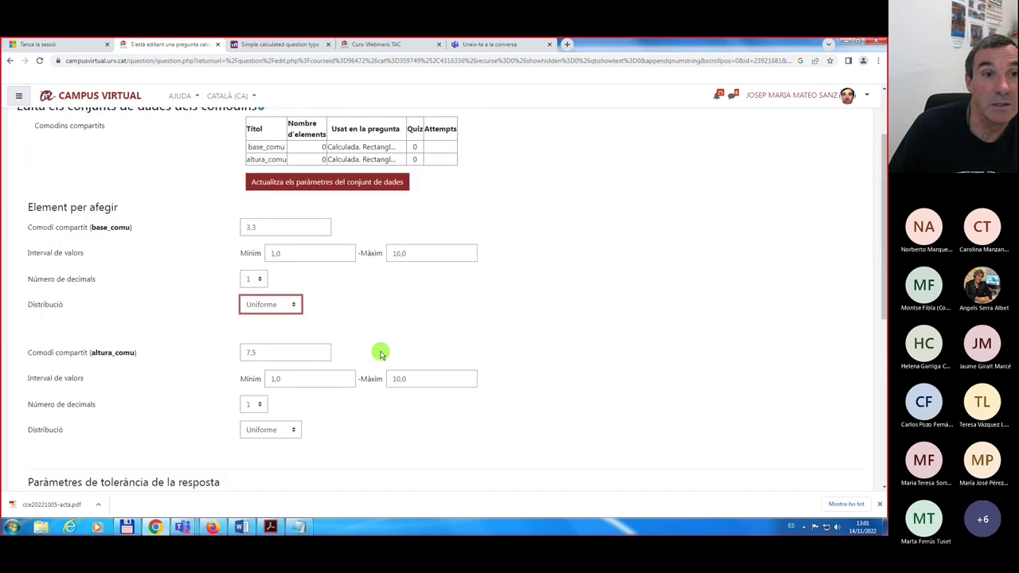
scroll(381, 353, "up", 2)
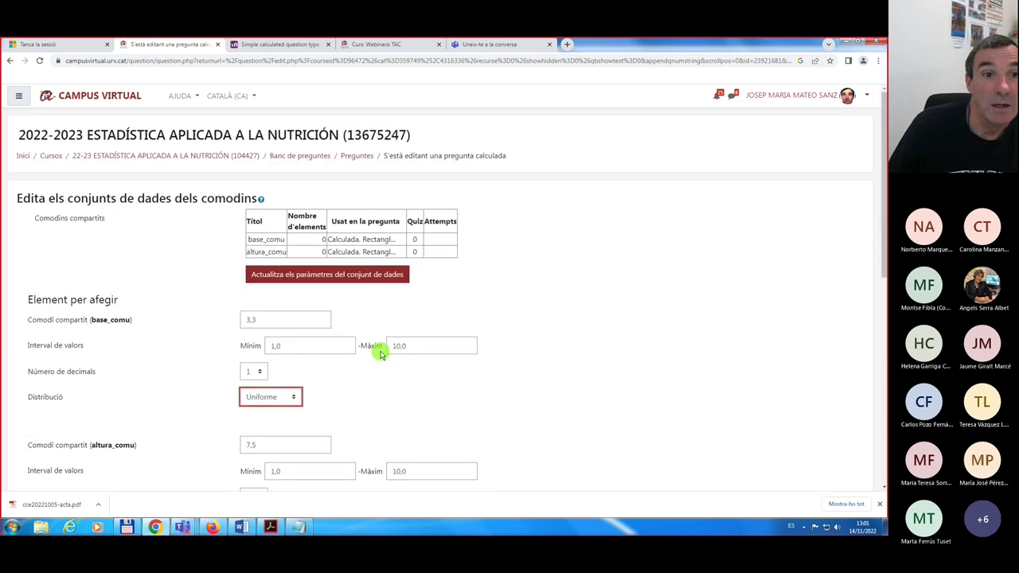
left_click(317, 275)
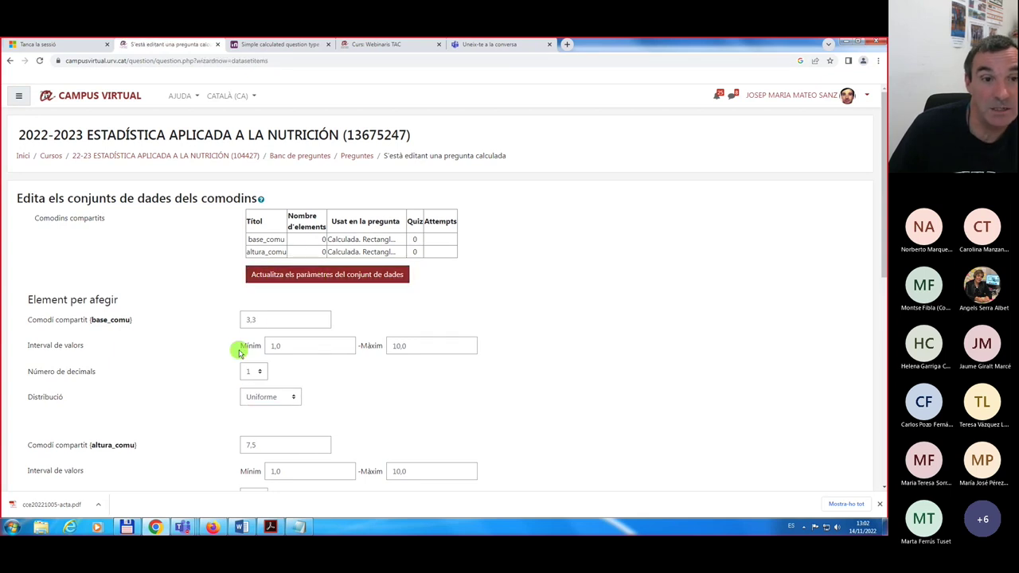
- Add 10 new sets of wildcard values for the shared base_comu and altura_comu wildcards
scroll(239, 348, "down", 4)
scroll(239, 353, "down", 1)
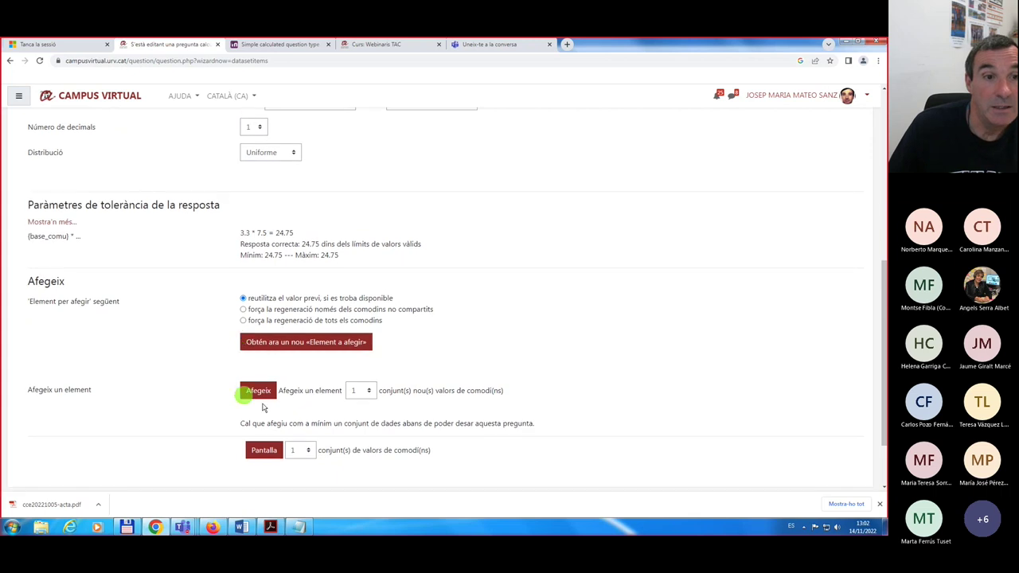
left_click(372, 395)
left_click(364, 419)
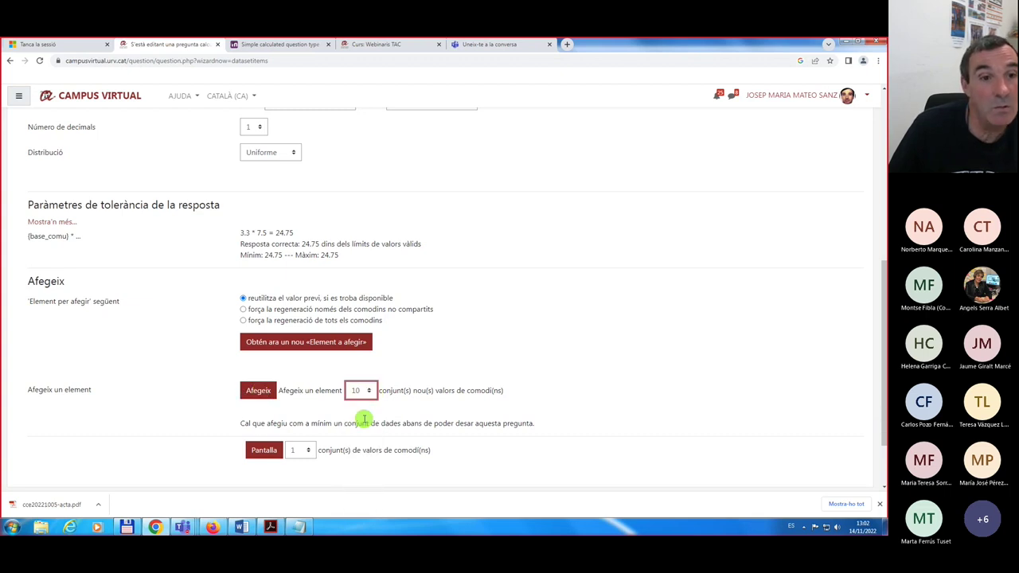
left_click(372, 392)
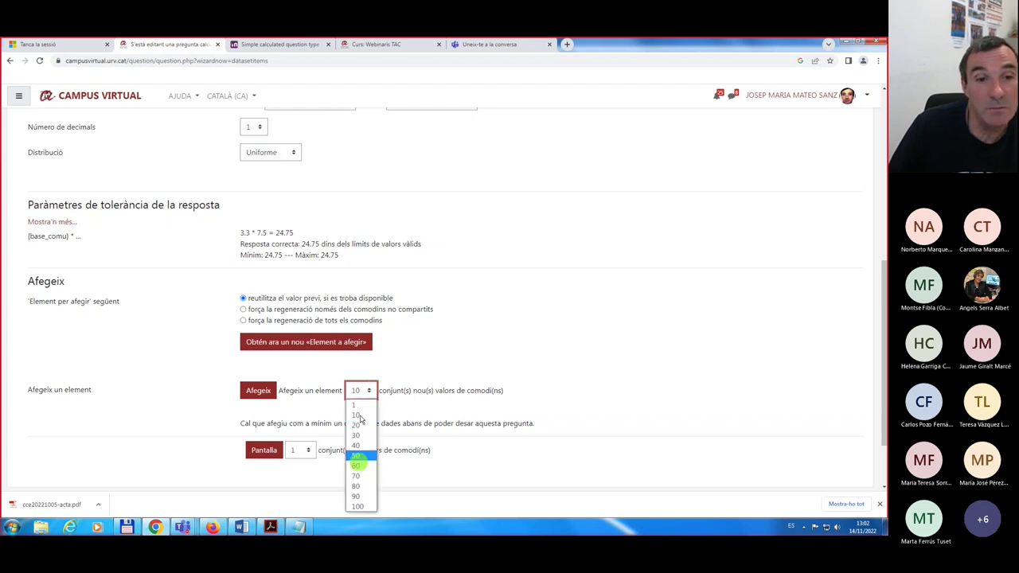
left_click(360, 415)
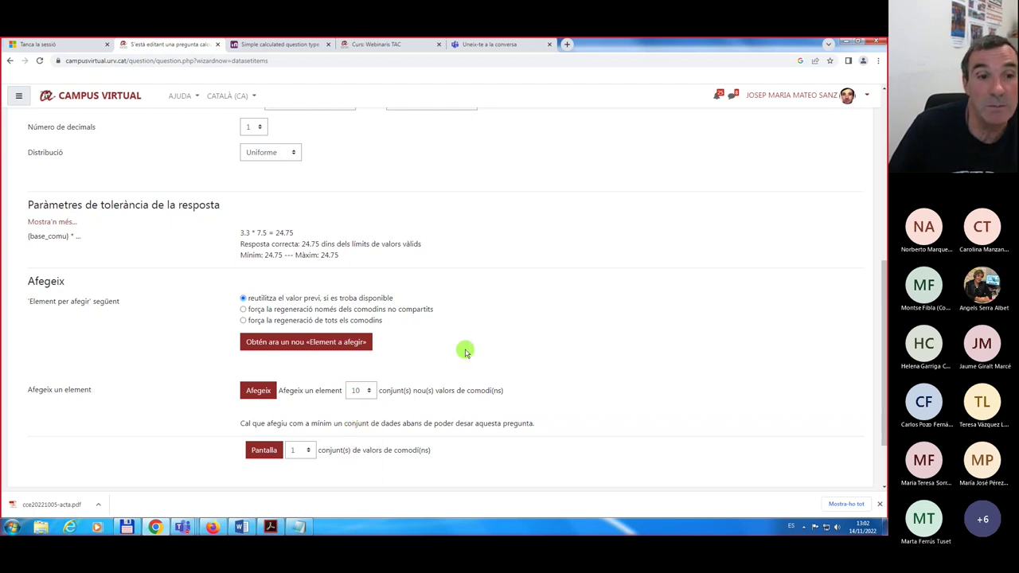
left_click(258, 391)
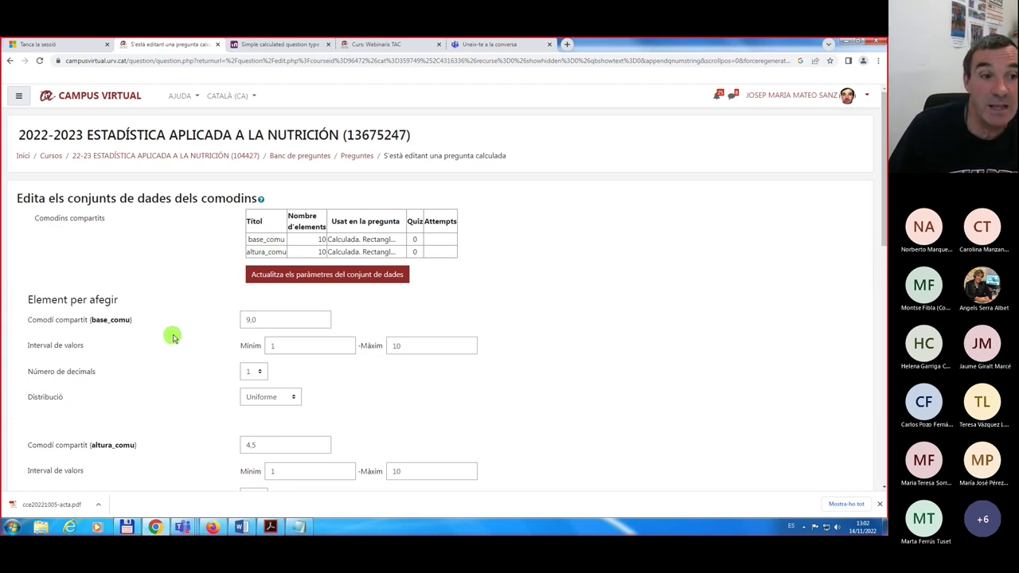
- Display 10 sets of wildcard values for the question's shared dataset
scroll(173, 338, "down", 1)
scroll(173, 337, "down", 2)
scroll(173, 337, "down", 3)
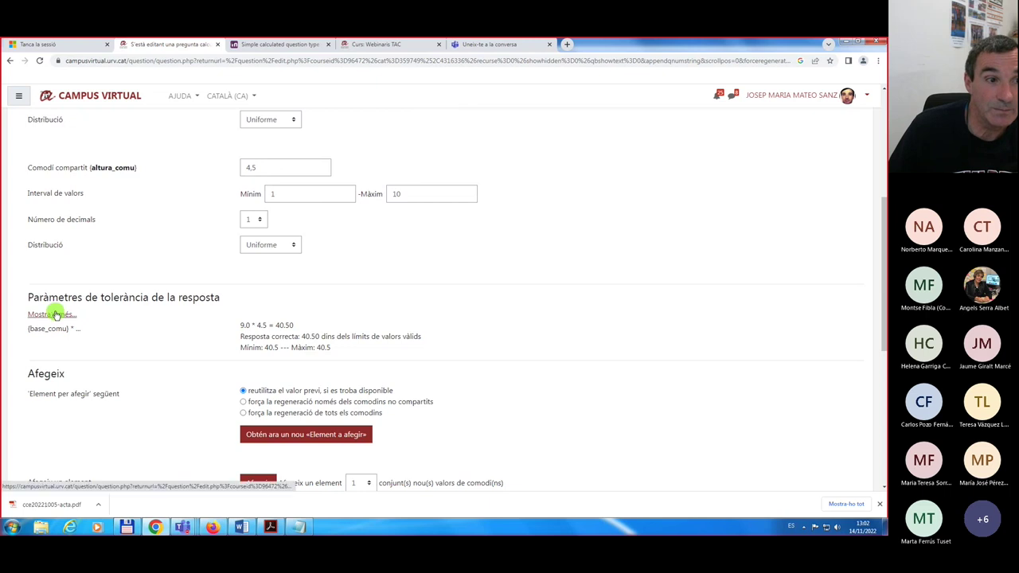
scroll(444, 358, "down", 1)
scroll(444, 358, "down", 4)
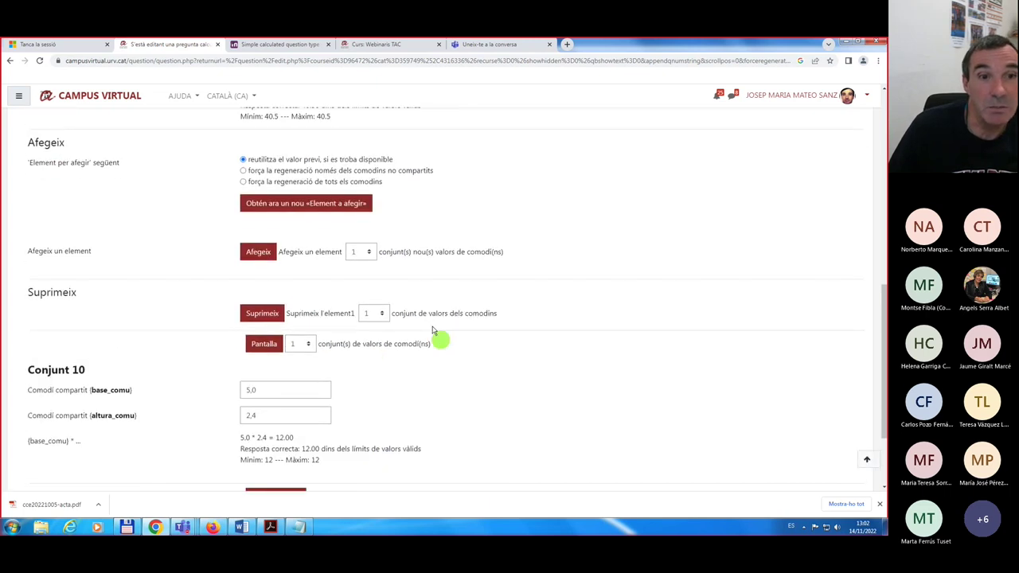
left_click(308, 344)
left_click(296, 387)
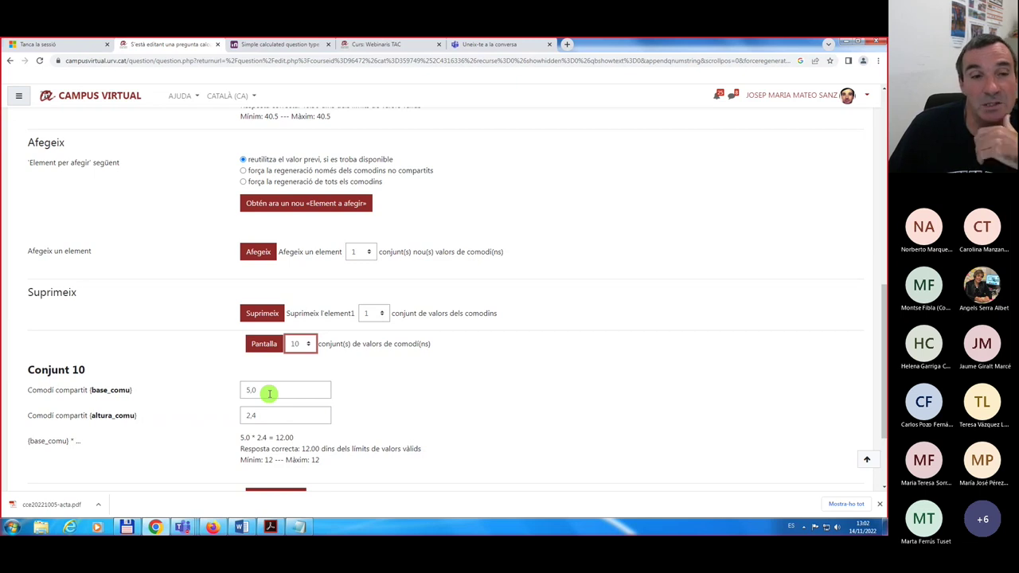
scroll(262, 418, "down", 2)
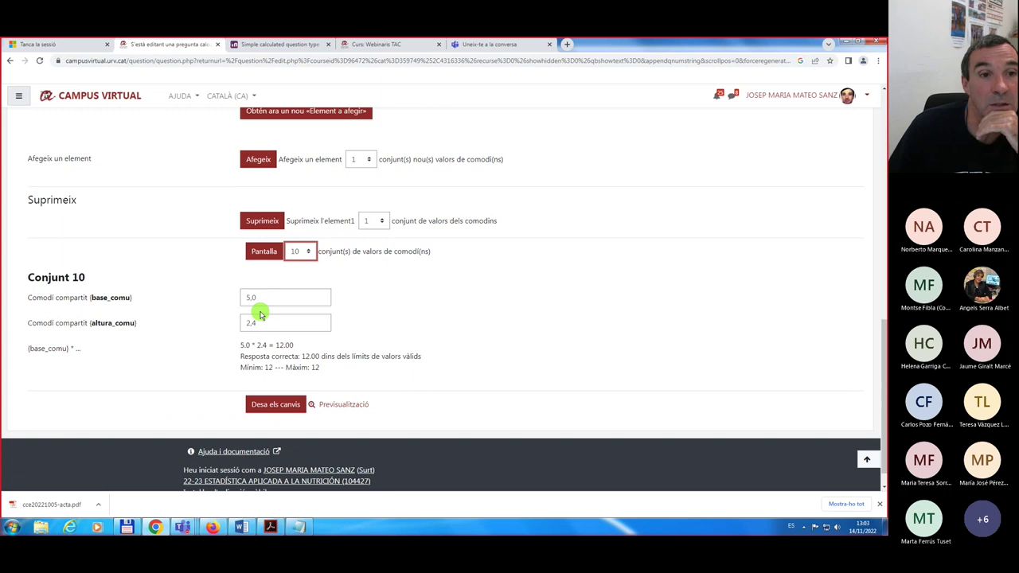
left_click(265, 253)
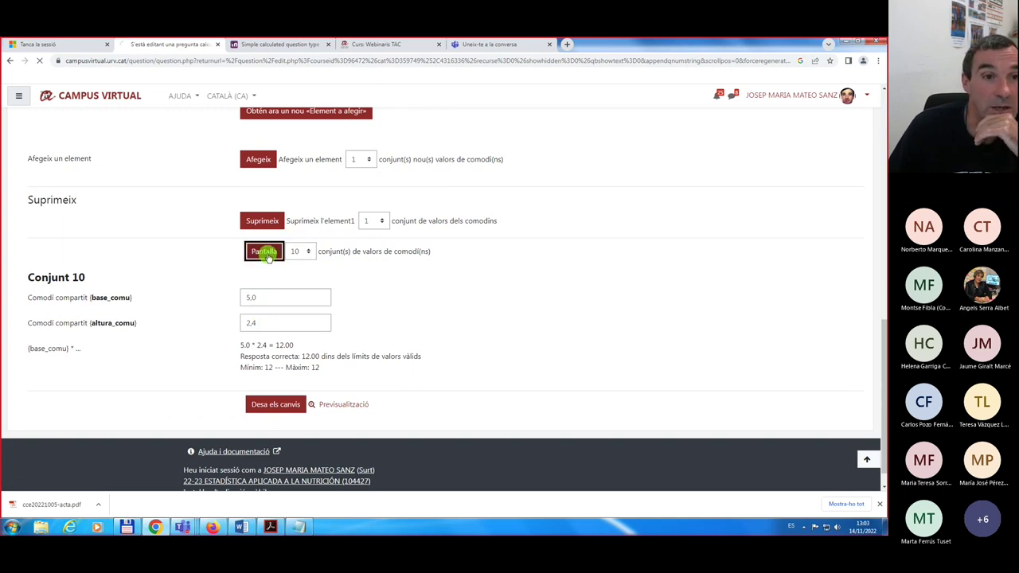
- Review the generated base_comu and altura_comu values and the resulting answers from Conjunt 10 down to Conjunt 1
scroll(243, 324, "down", 15)
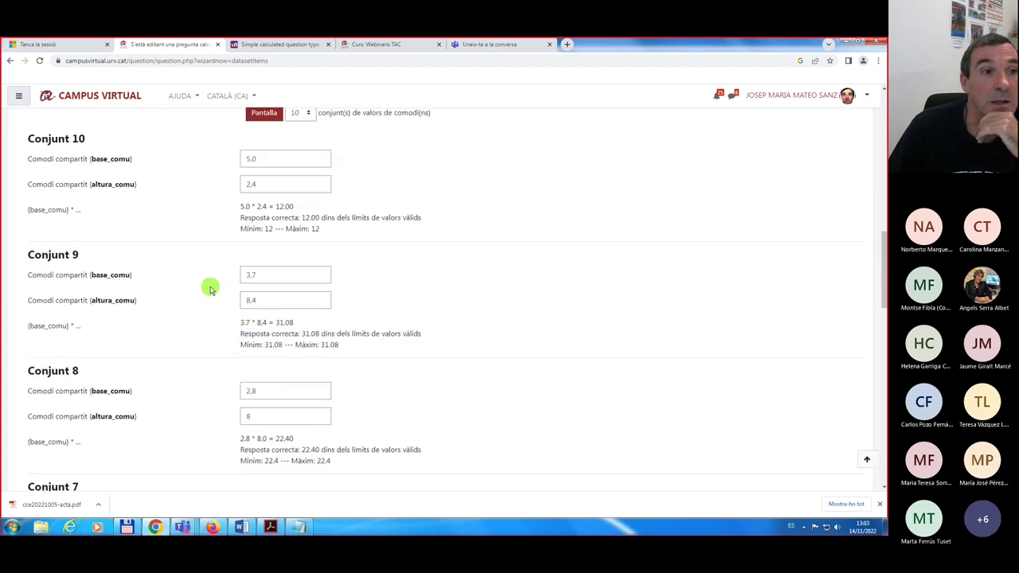
scroll(210, 286, "up", 1)
scroll(110, 427, "down", 7)
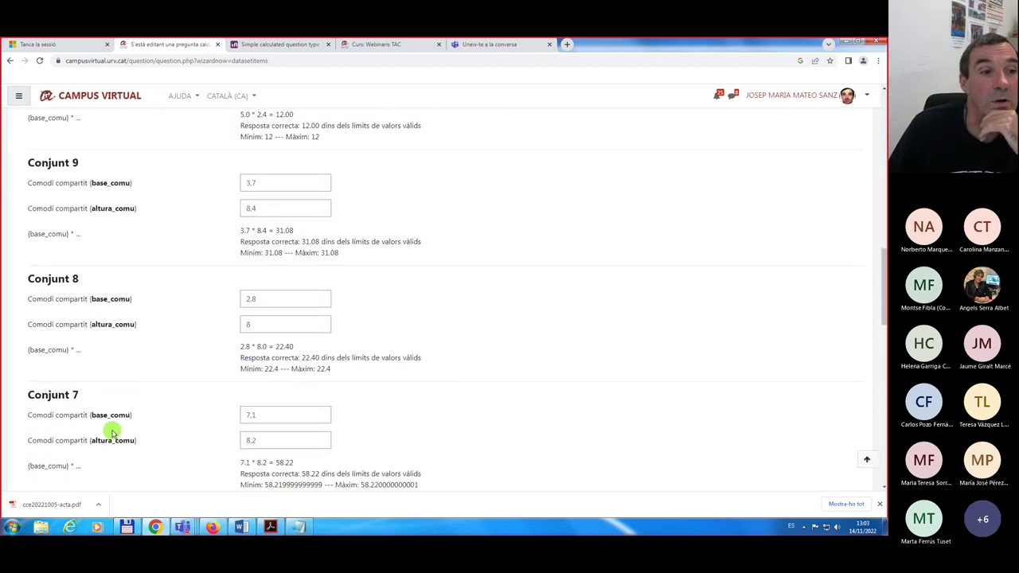
scroll(223, 410, "down", 3)
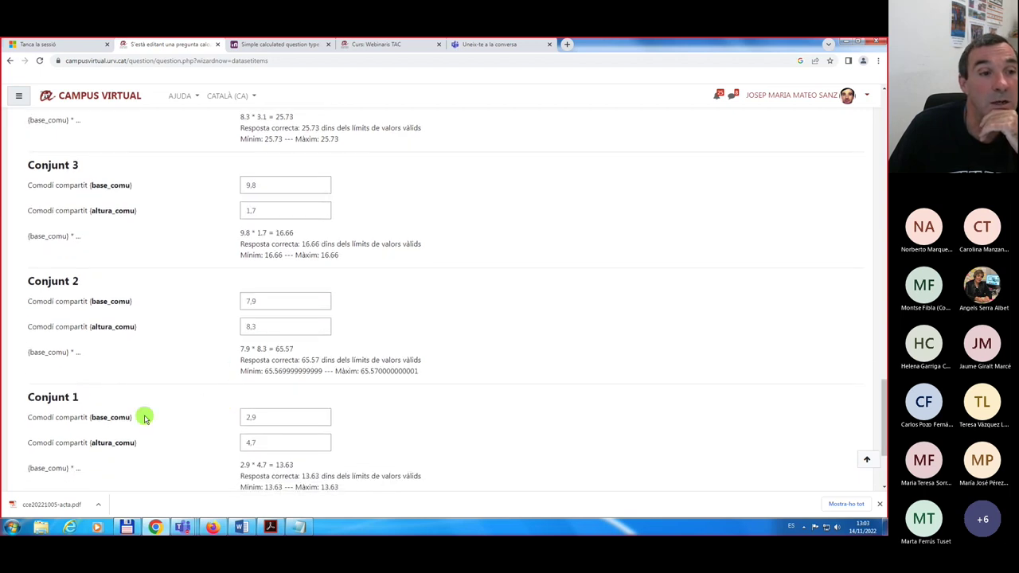
scroll(143, 417, "down", 2)
scroll(144, 417, "up", 6)
scroll(145, 417, "up", 8)
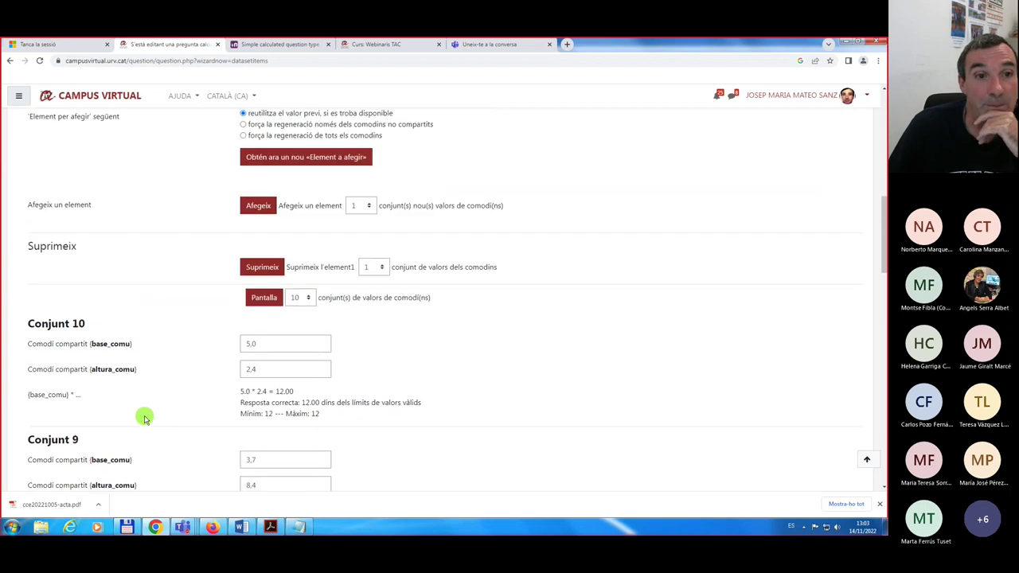
- Delete 1 set of wildcard values from the shared dataset
scroll(145, 417, "up", 1)
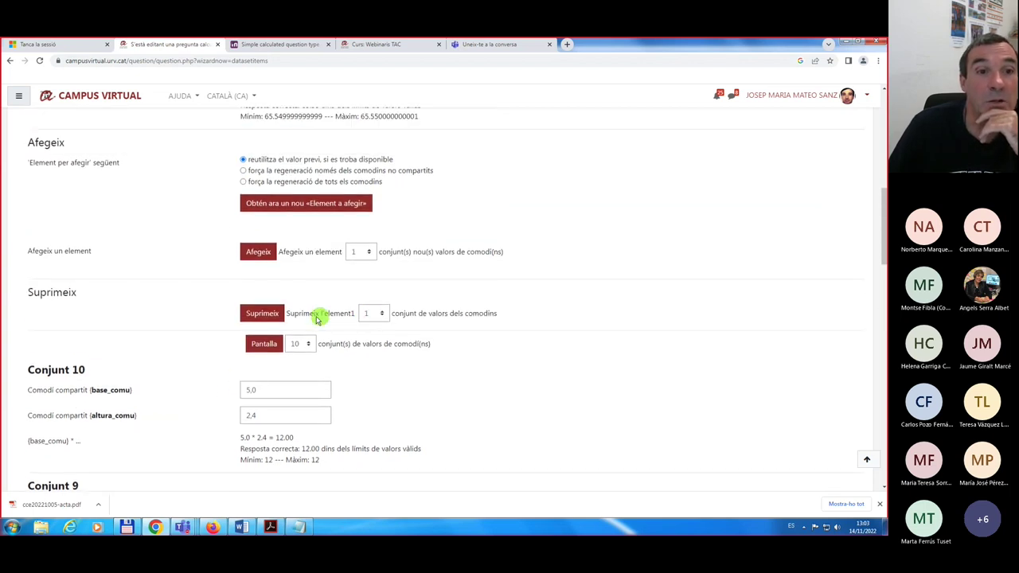
left_click(382, 313)
left_click(384, 315)
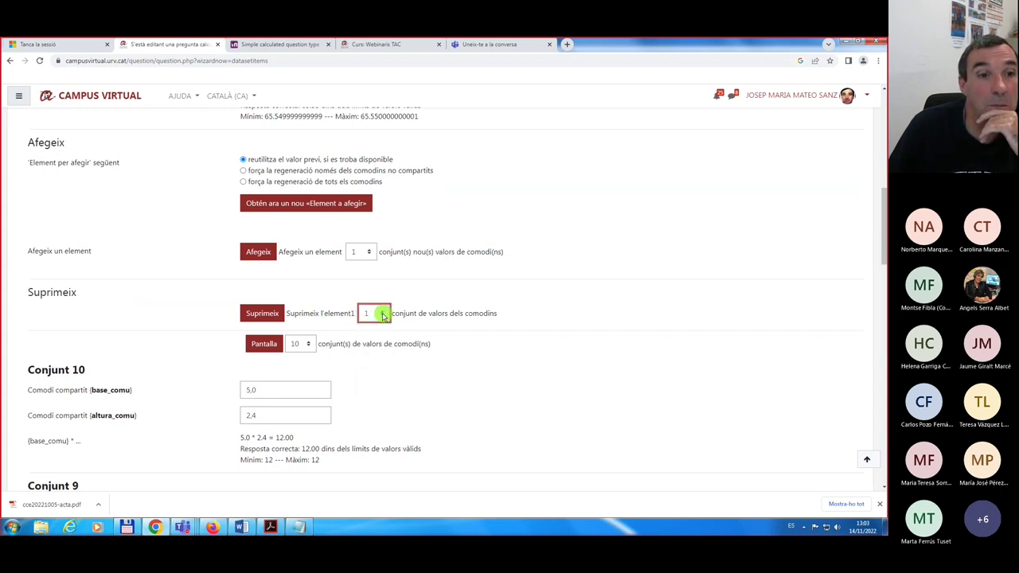
left_click(261, 315)
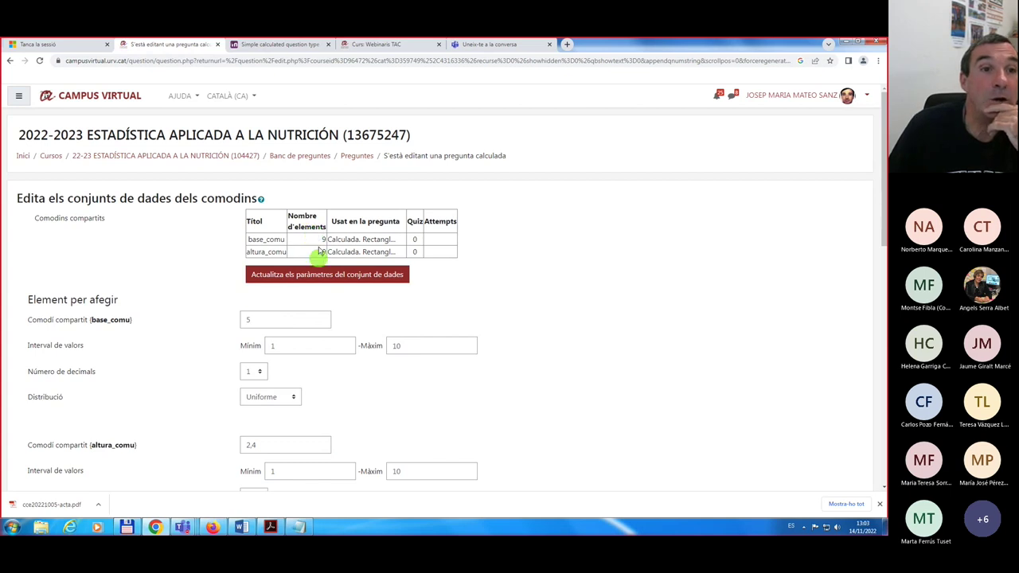
- Add 20 new sets of shared wildcard values to the calculated question
scroll(137, 363, "down", 10)
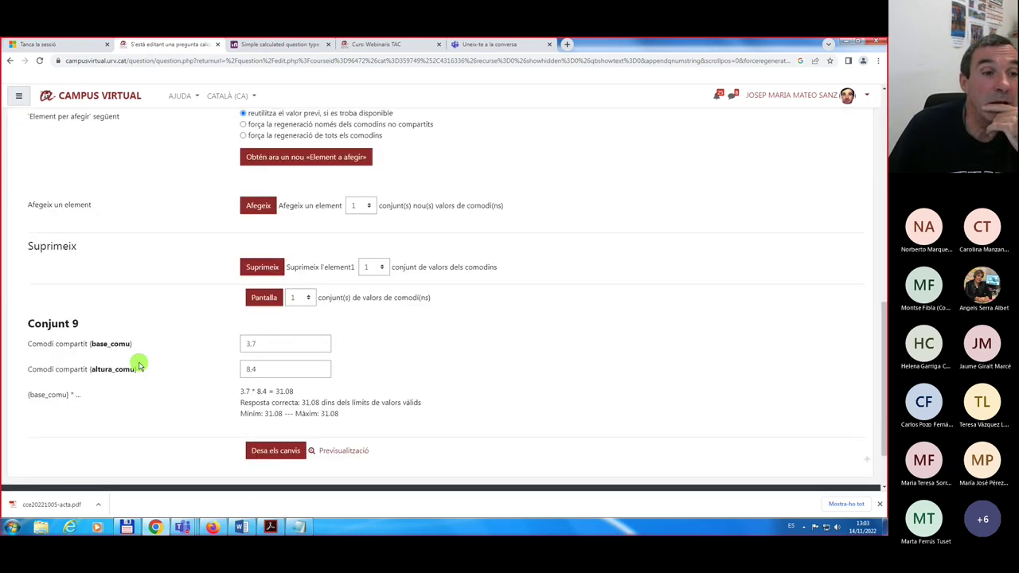
scroll(137, 363, "down", 2)
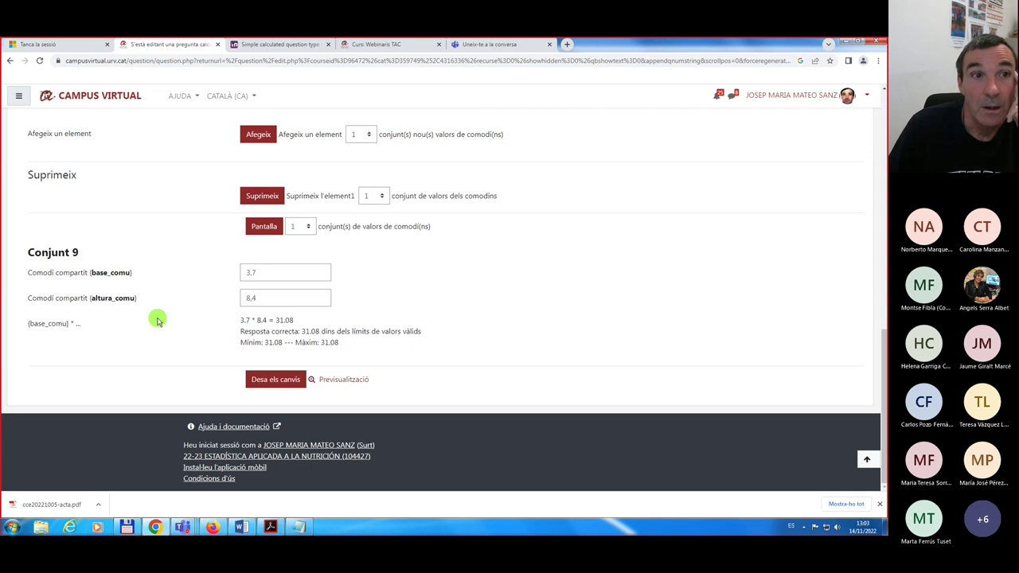
scroll(183, 303, "up", 1)
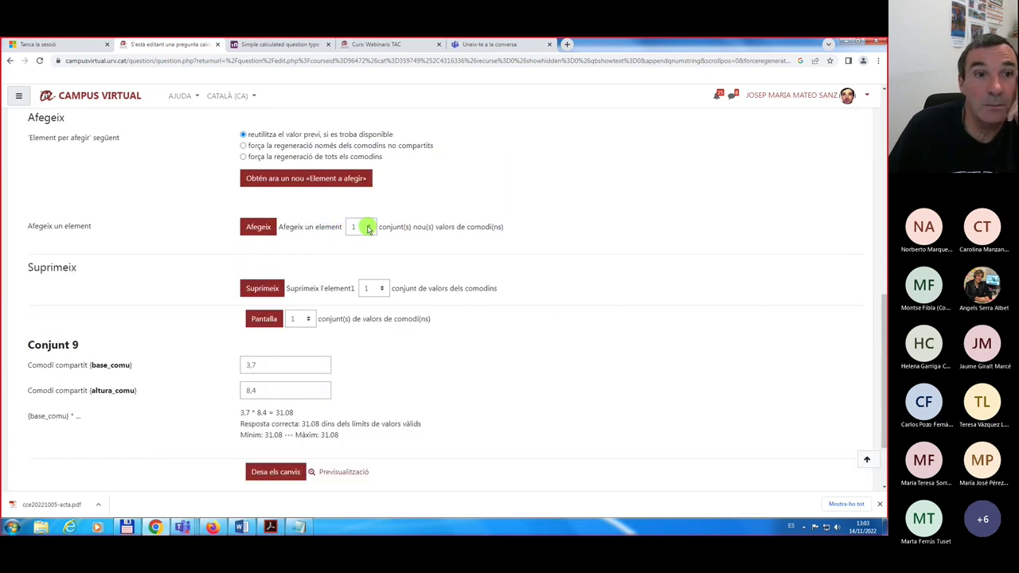
left_click(368, 228)
left_click(362, 265)
left_click(258, 228)
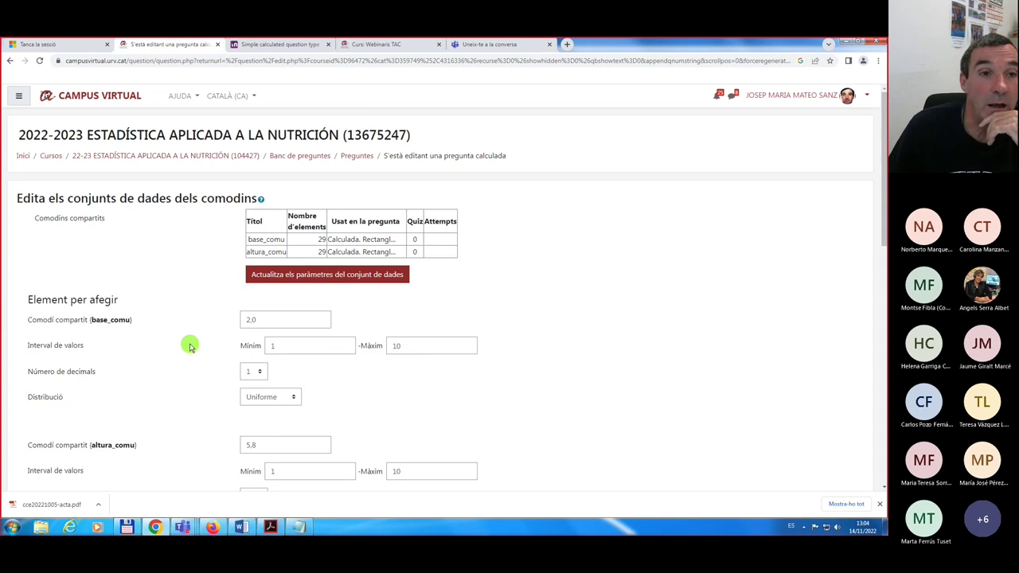
- Display up to 30 wildcard value sets at once and examine the base_comu and altura_comu values through to set 1
scroll(189, 345, "down", 5)
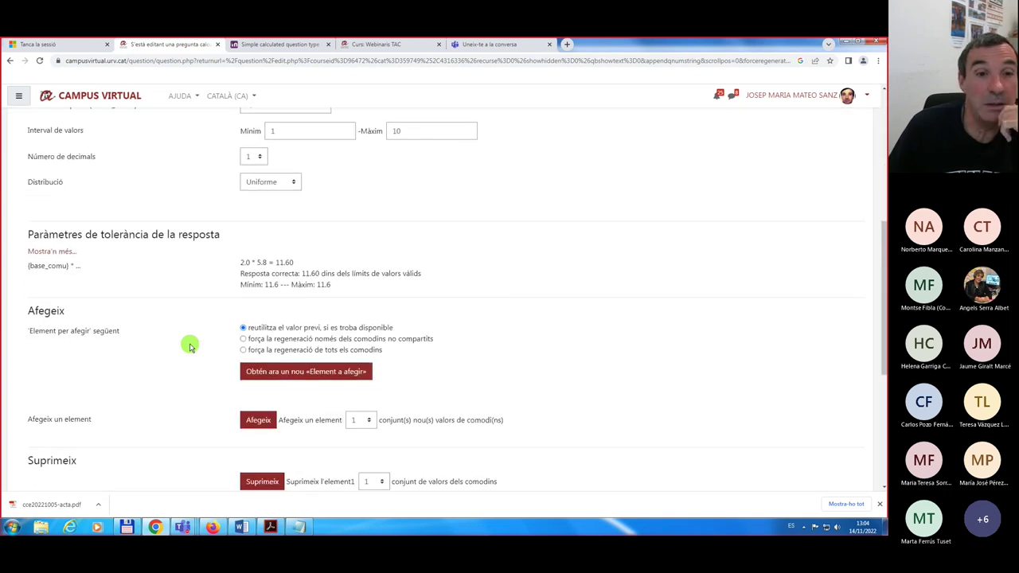
scroll(189, 345, "down", 2)
scroll(189, 345, "down", 2)
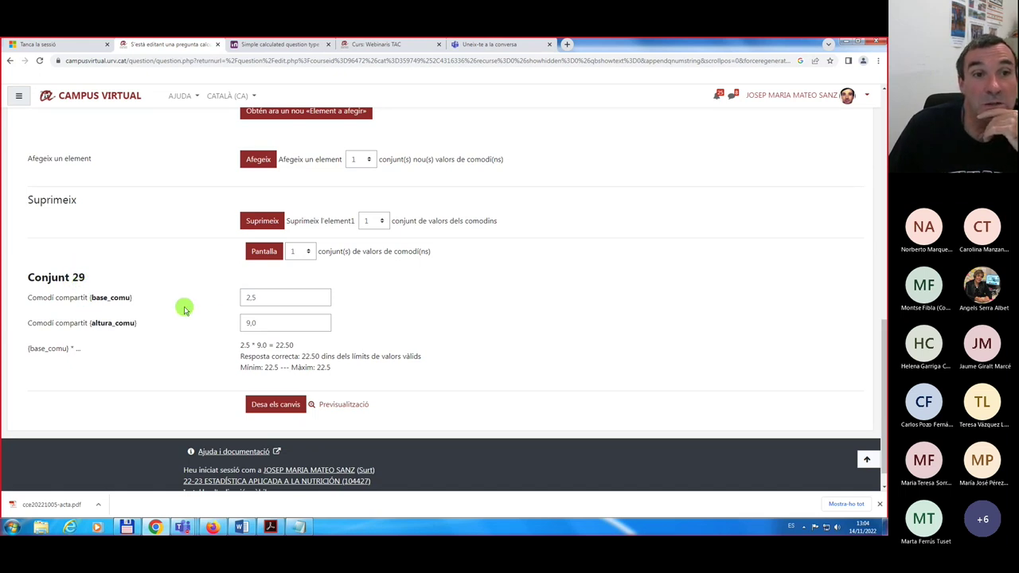
left_click(308, 252)
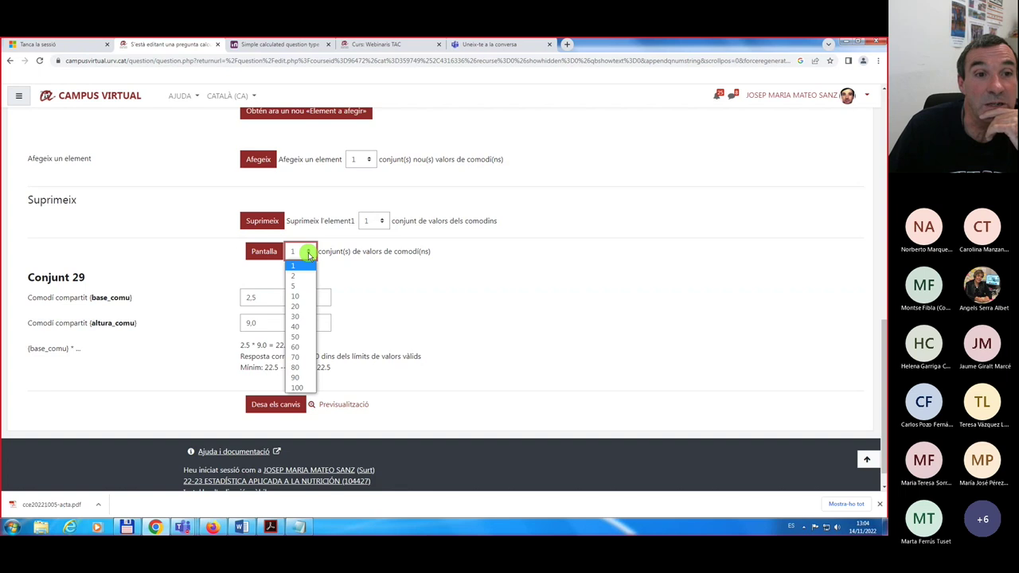
left_click(300, 317)
left_click(264, 253)
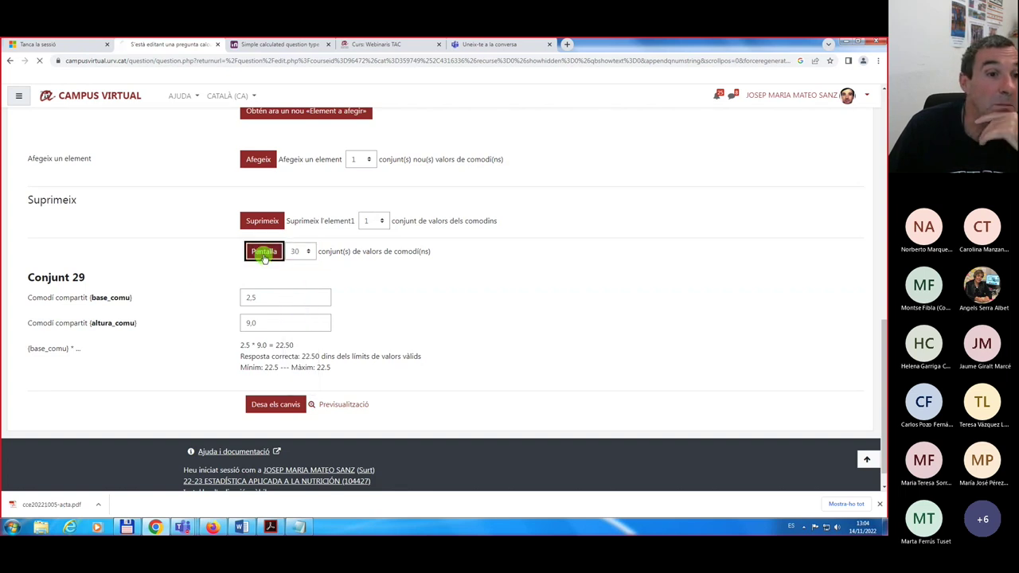
scroll(82, 343, "down", 20)
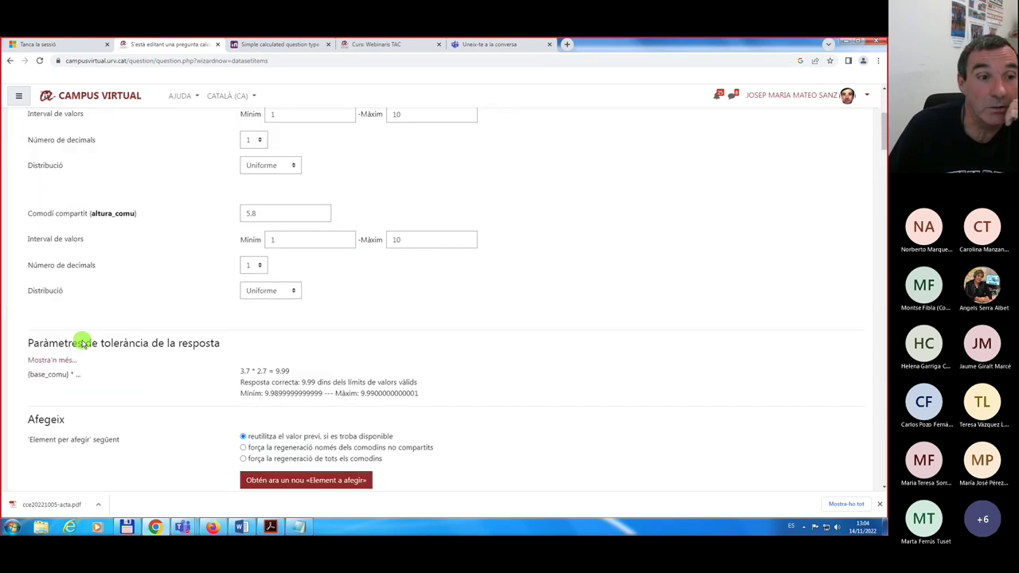
scroll(82, 343, "up", 5)
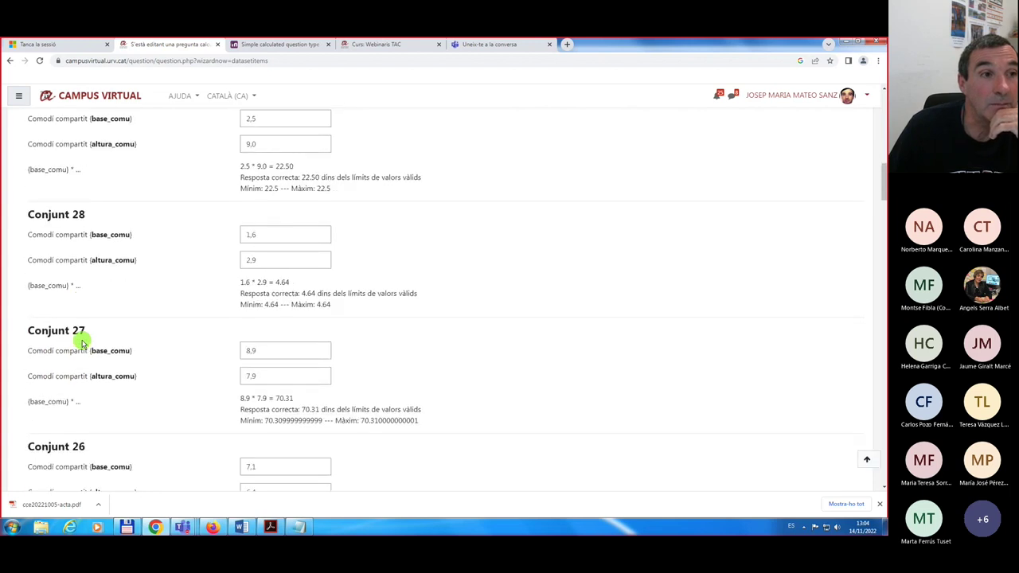
scroll(86, 385, "down", 15)
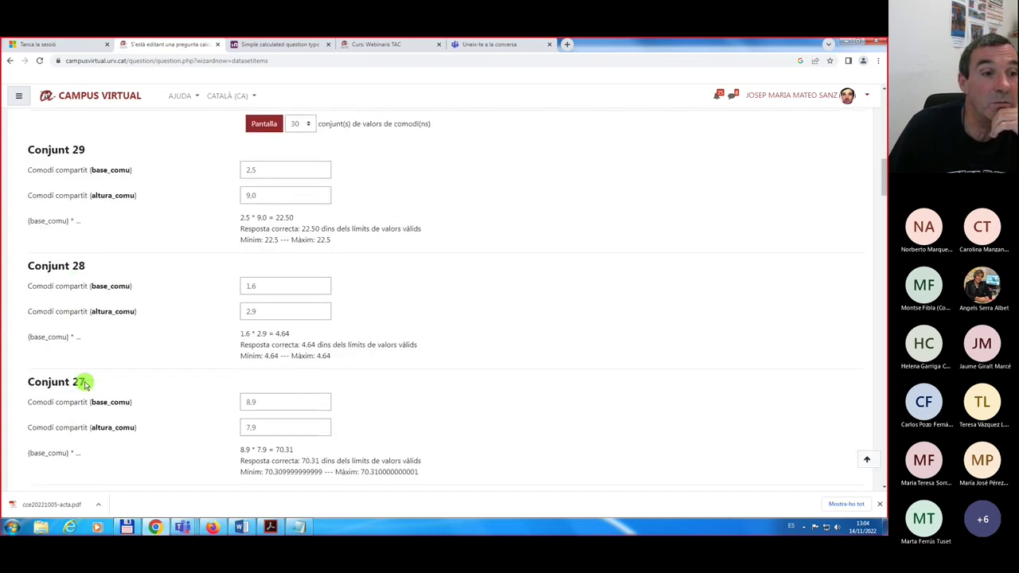
scroll(86, 385, "down", 15)
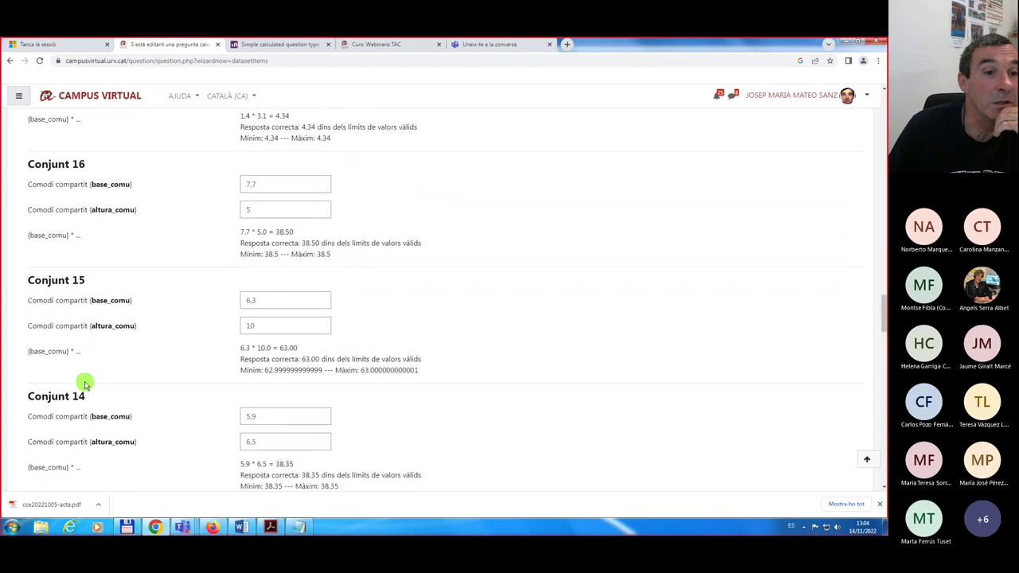
scroll(85, 383, "down", 5)
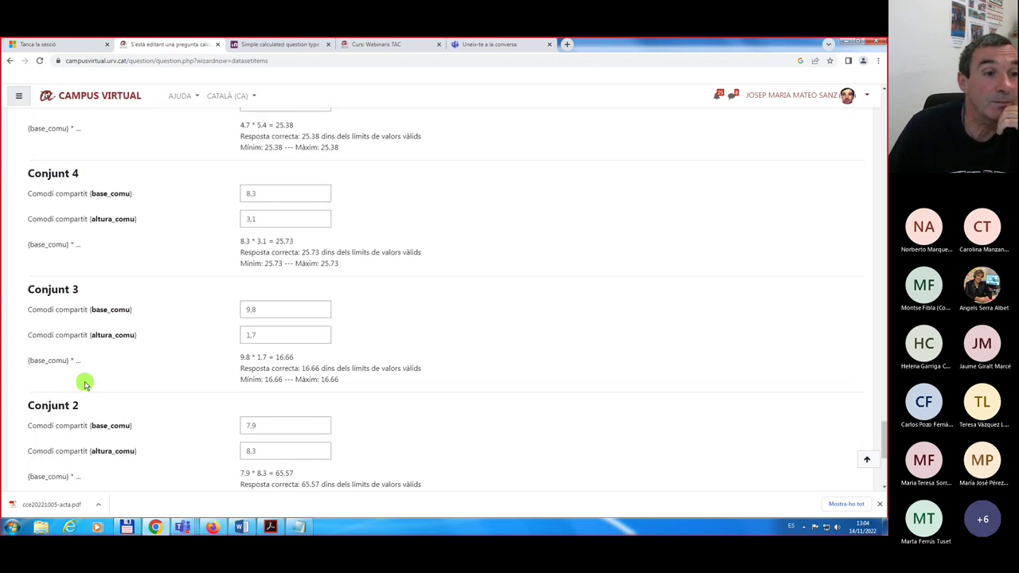
scroll(812, 447, "up", 2)
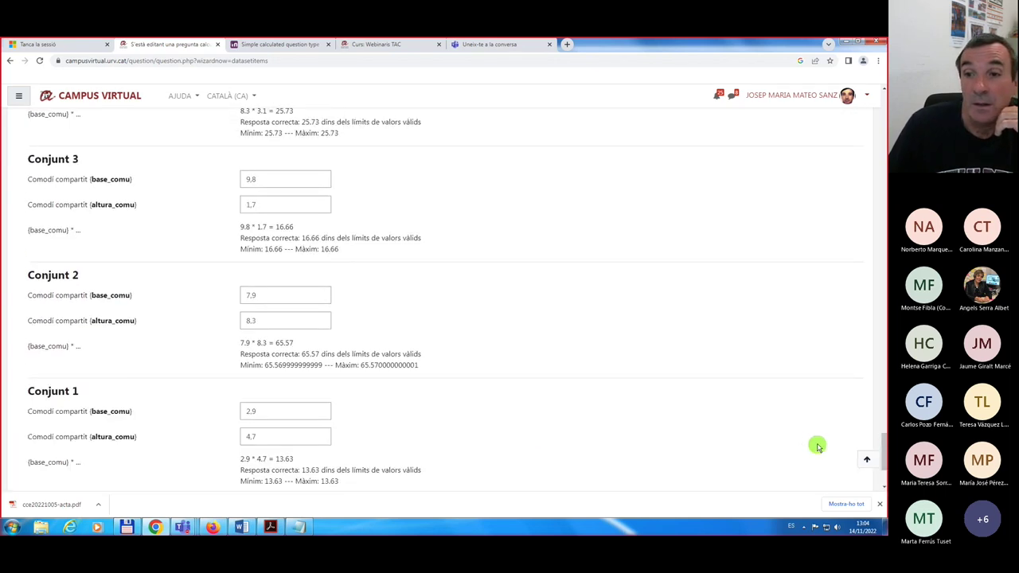
- Delete the existing wildcard value sets, choosing 30 as the number of sets to remove
left_click_drag(883, 456, 884, 172)
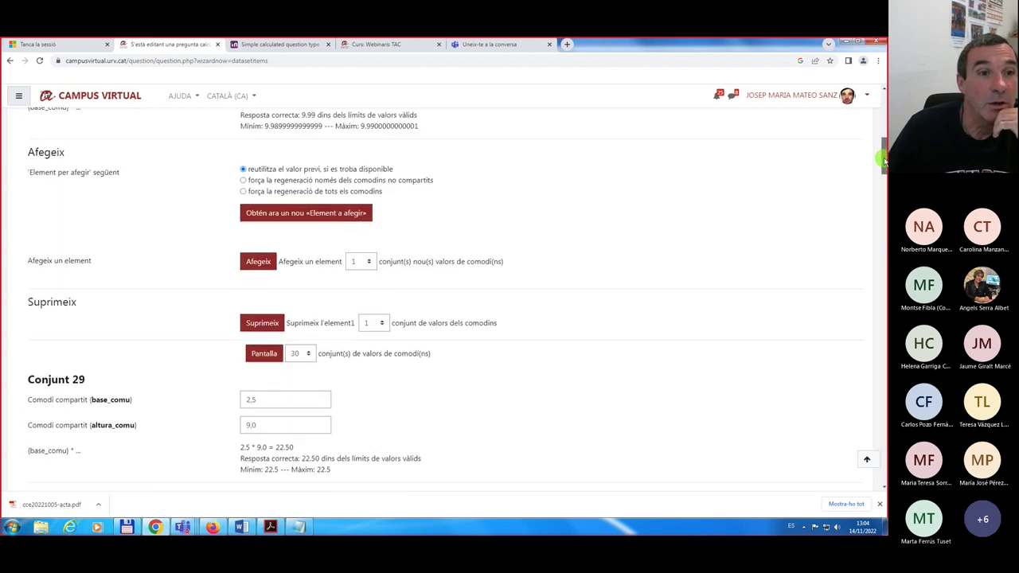
left_click(252, 323)
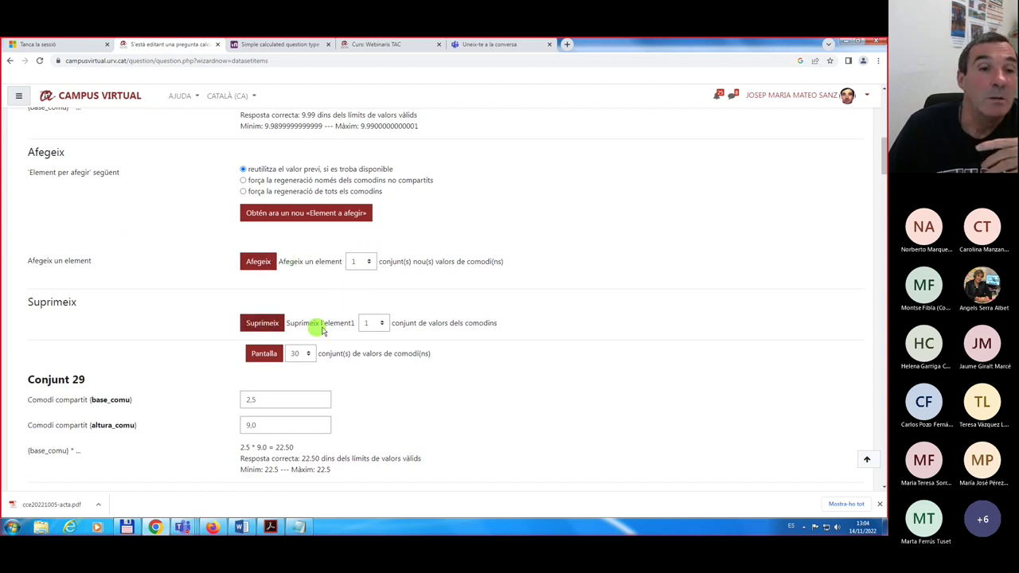
left_click(381, 326)
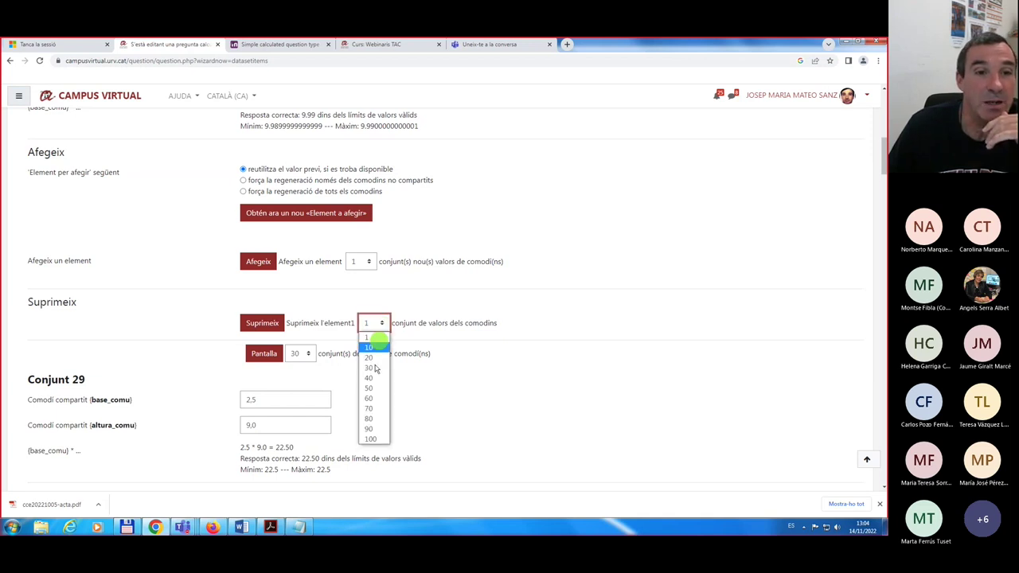
left_click(373, 366)
left_click(264, 324)
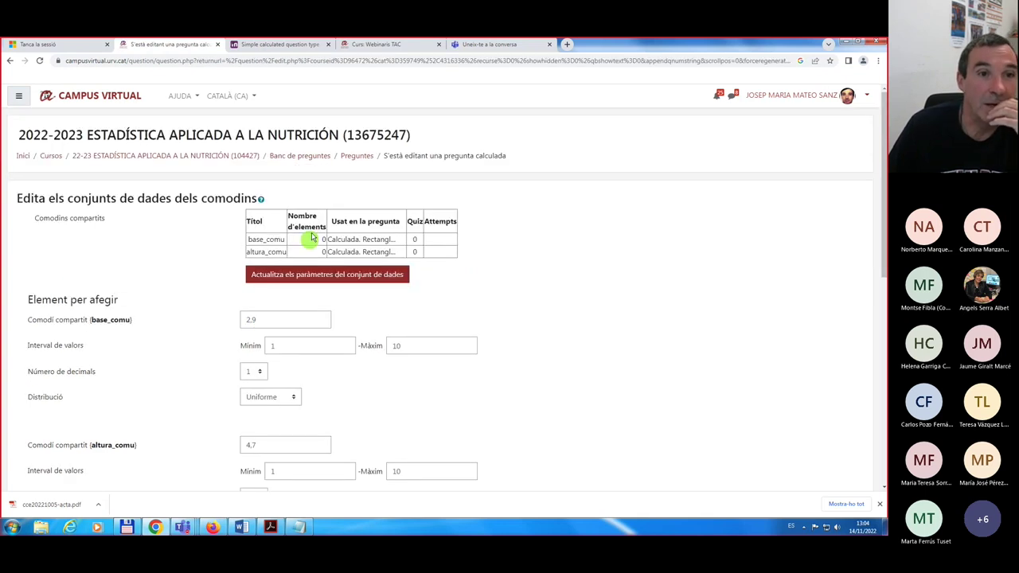
- Generate 20 new sets of shared wildcard values and save the question's changes
scroll(131, 424, "down", 5)
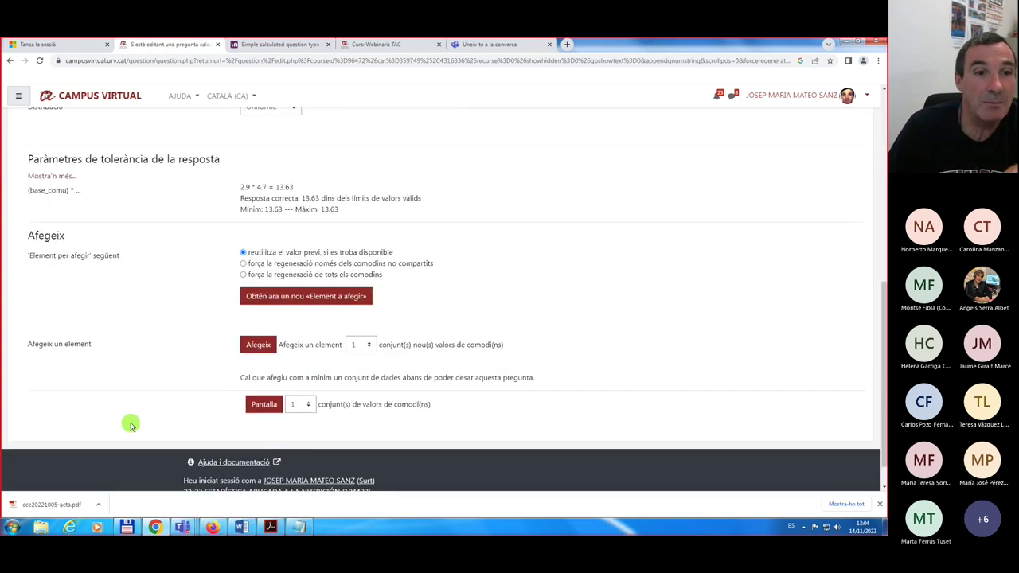
scroll(131, 425, "up", 1)
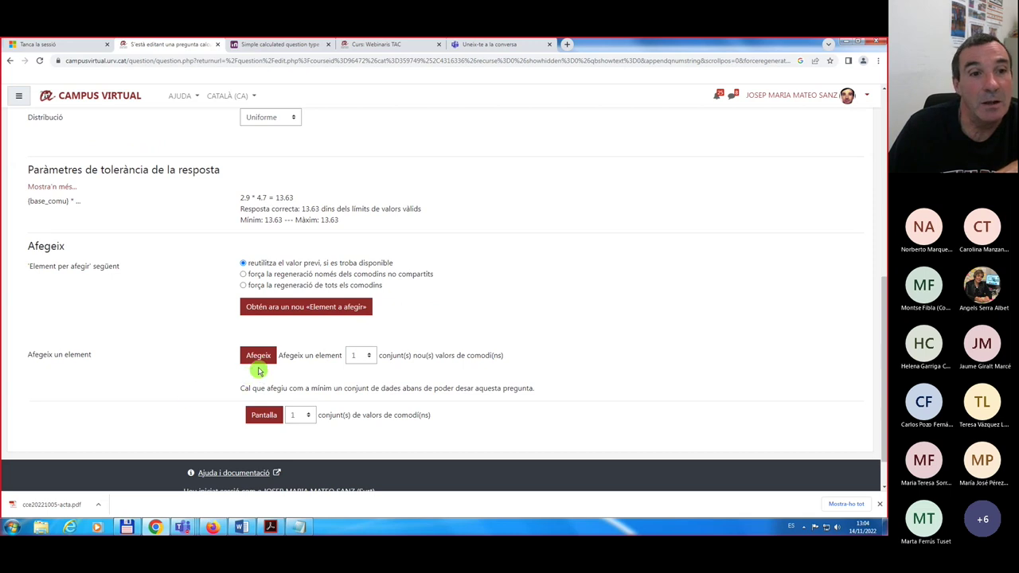
left_click(363, 359)
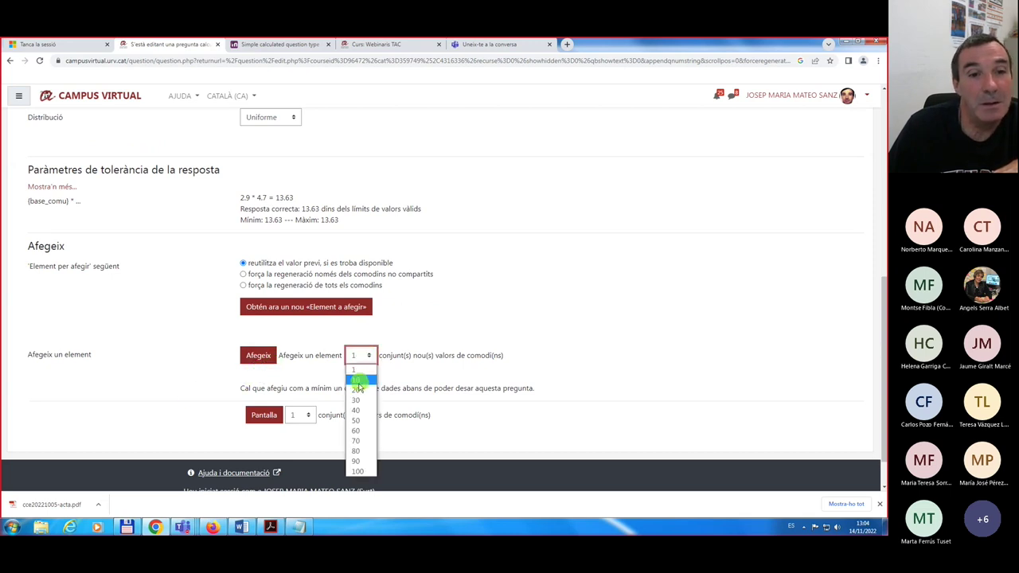
left_click(357, 392)
left_click(253, 356)
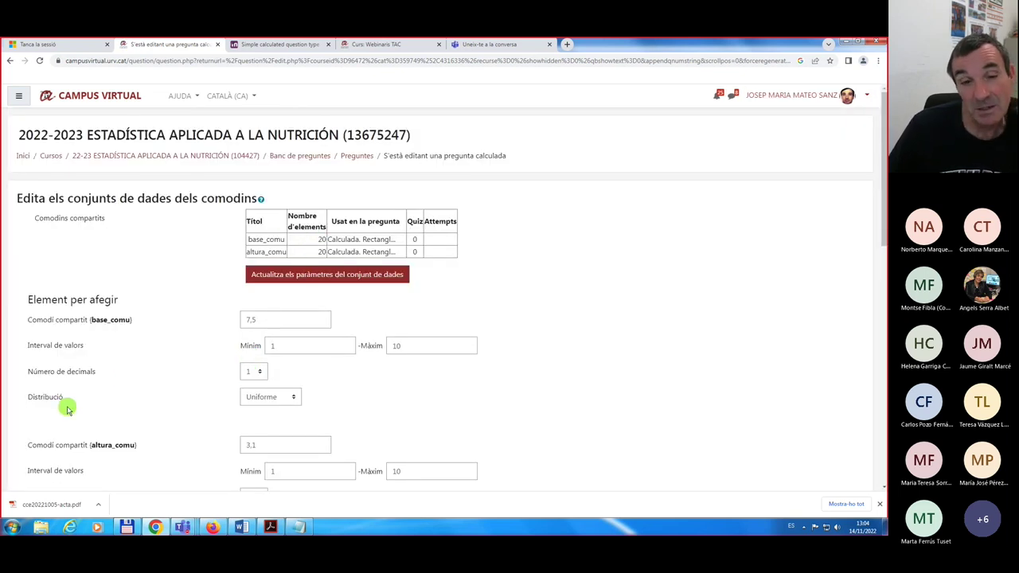
scroll(68, 408, "down", 15)
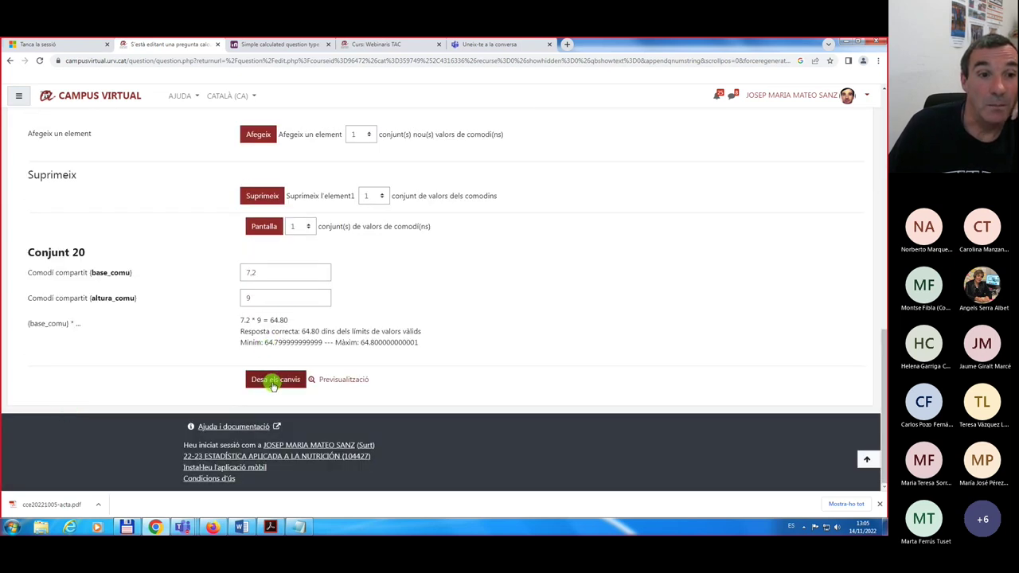
left_click(273, 383)
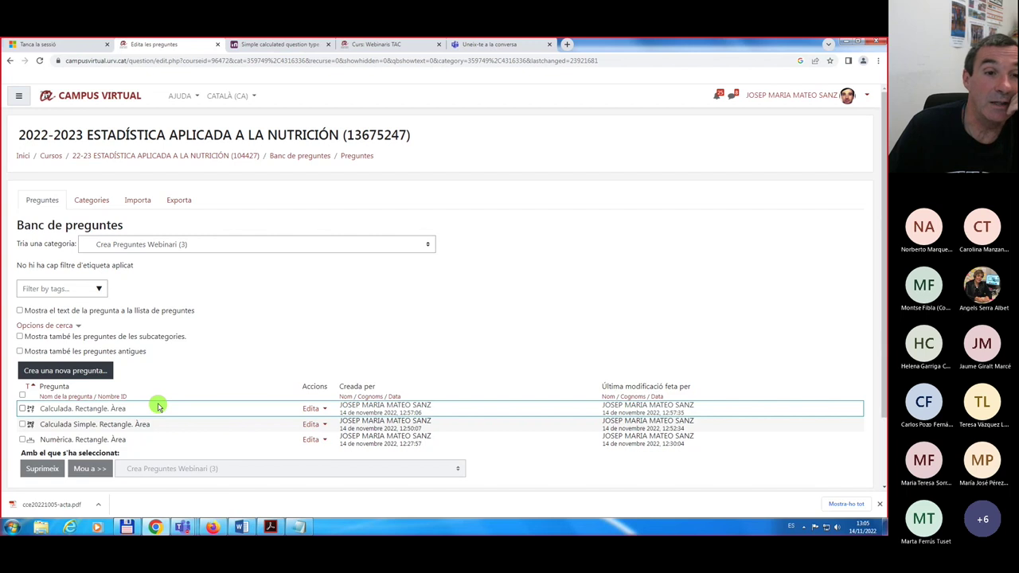
- Preview the question "Calculada. Rectangle. Àrea" and submit 65 as the answer
left_click(323, 411)
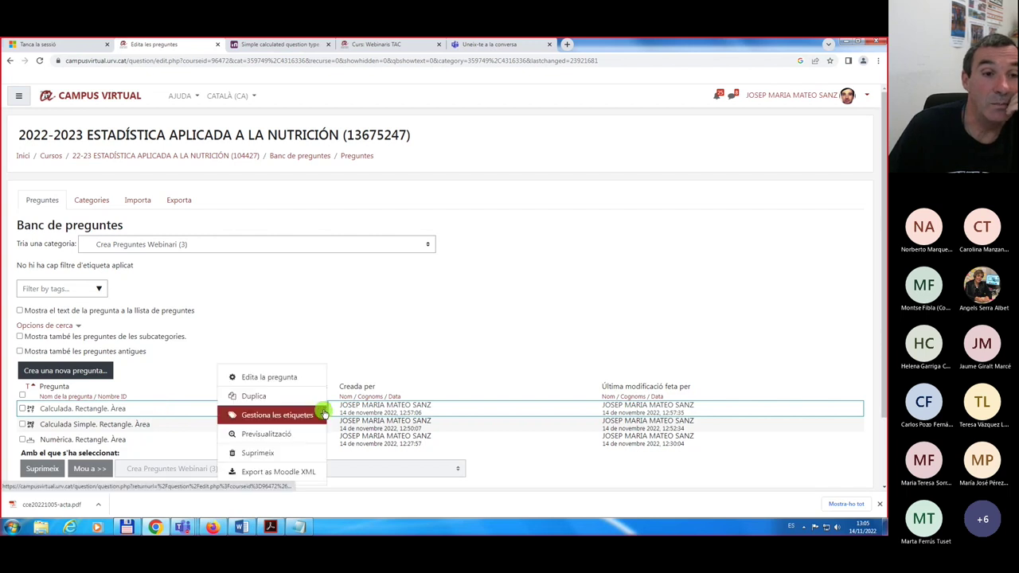
left_click(267, 437)
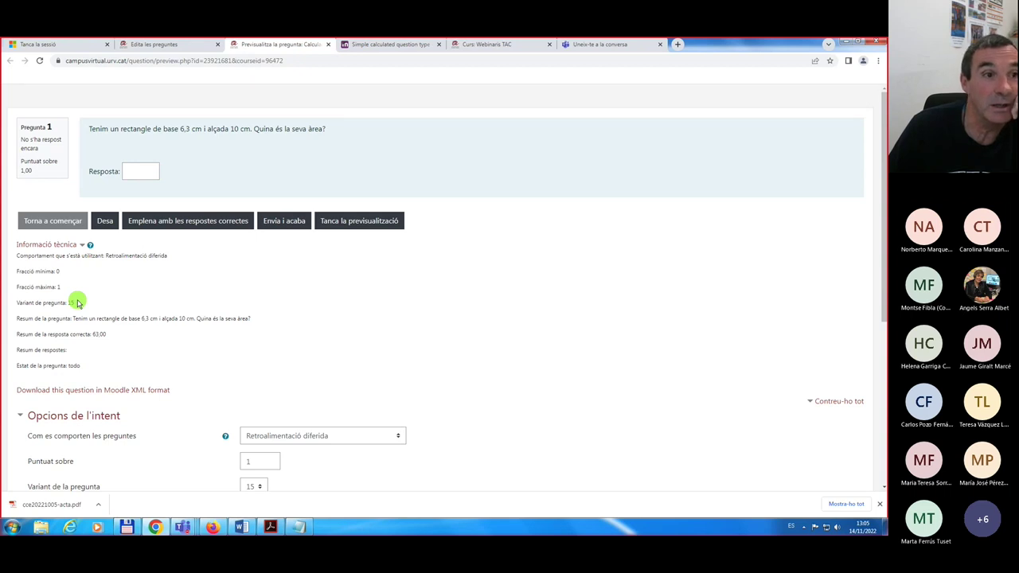
left_click(134, 175)
type("65")
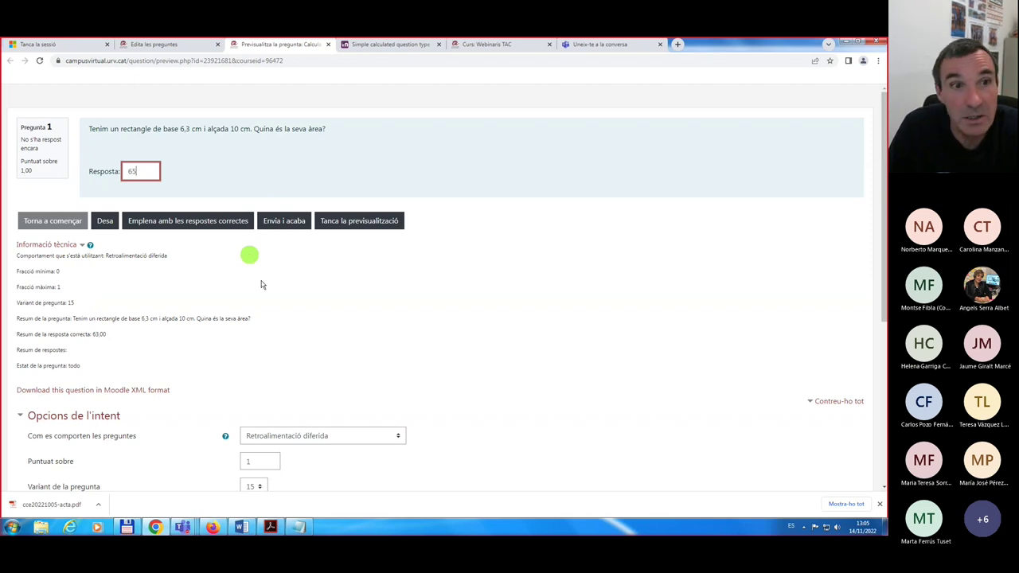
left_click(280, 224)
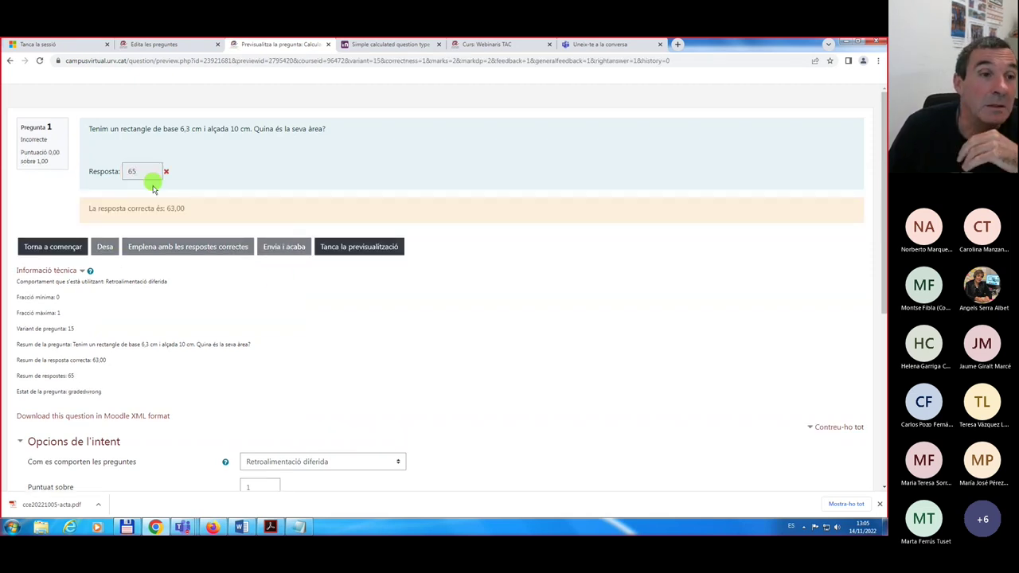
- Restart the preview attempt, submit 63 as the answer and close the preview
left_click(51, 244)
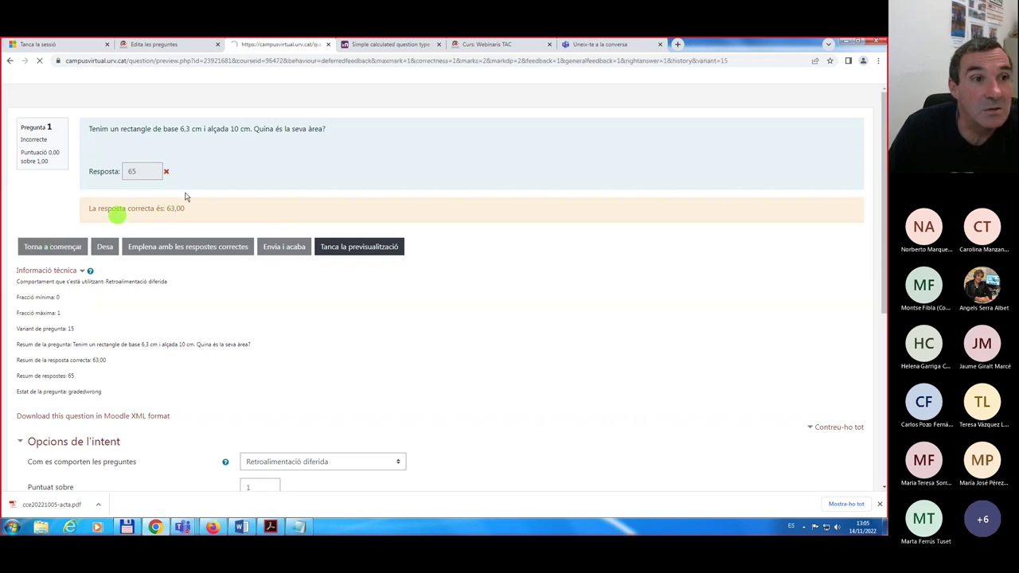
left_click(139, 174)
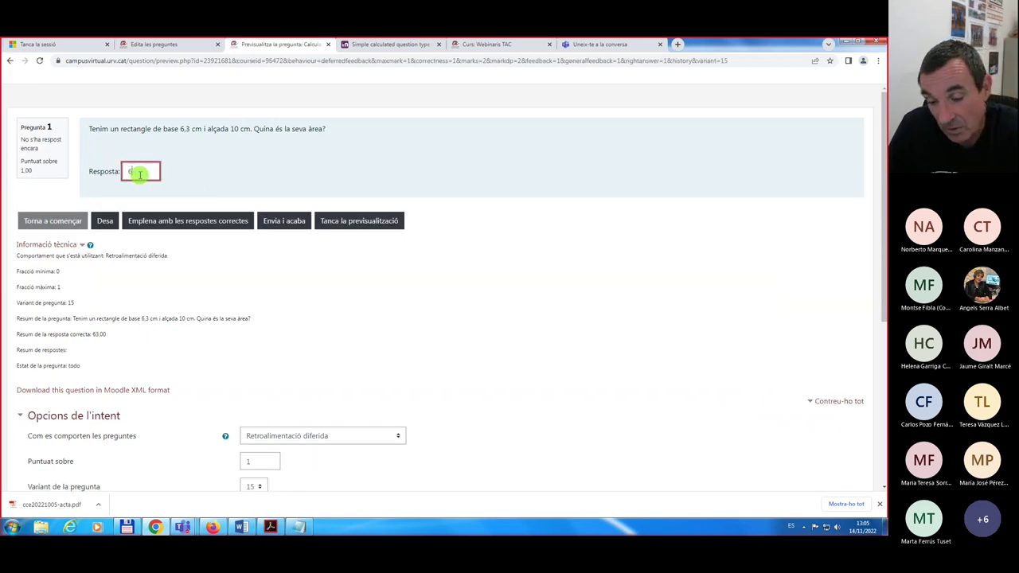
left_click(290, 224)
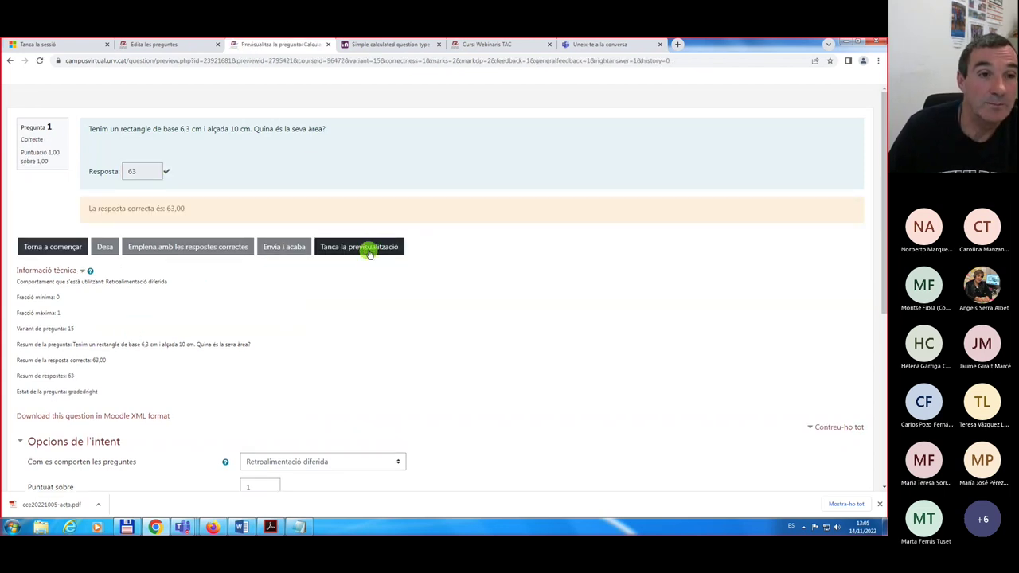
left_click(368, 251)
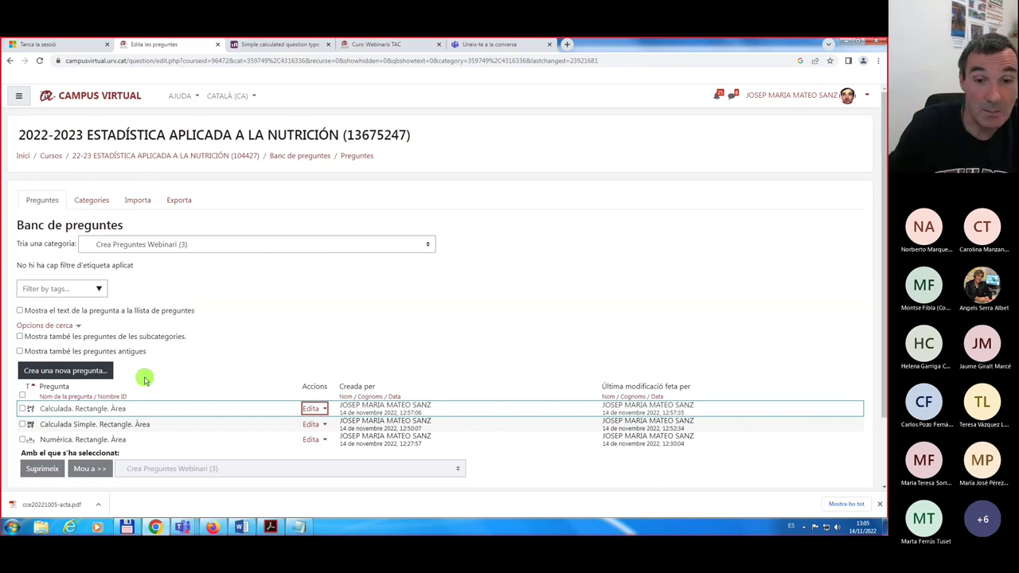
- Start a new question of type Calculada in the question bank category "Crea Preguntes Webinari"
left_click(67, 372)
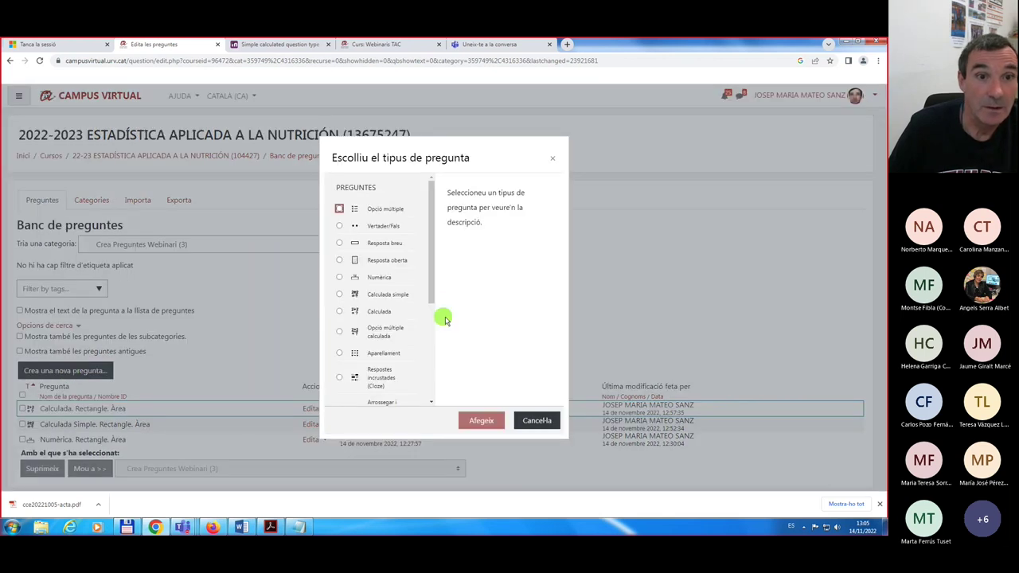
left_click(340, 311)
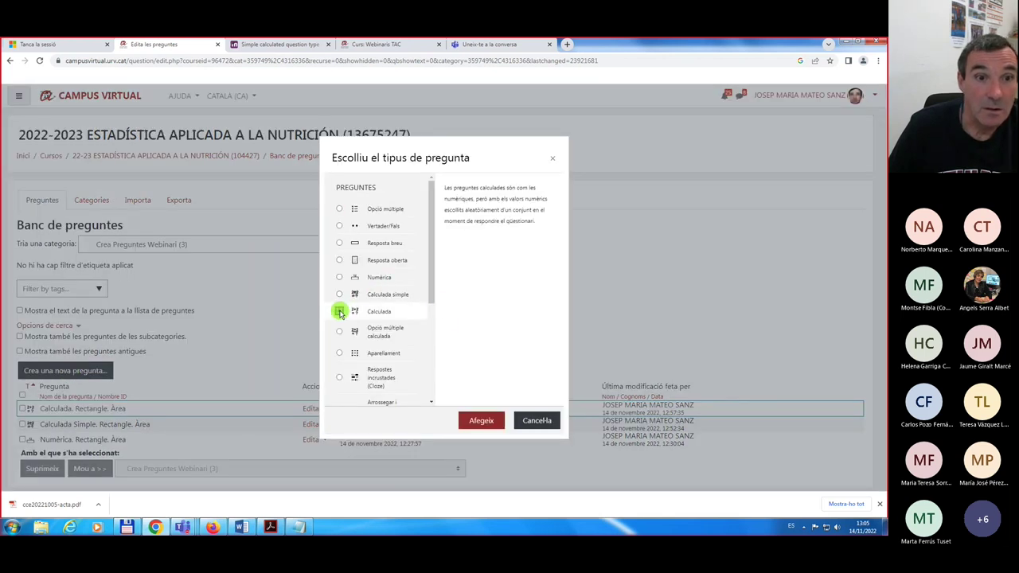
left_click(485, 423)
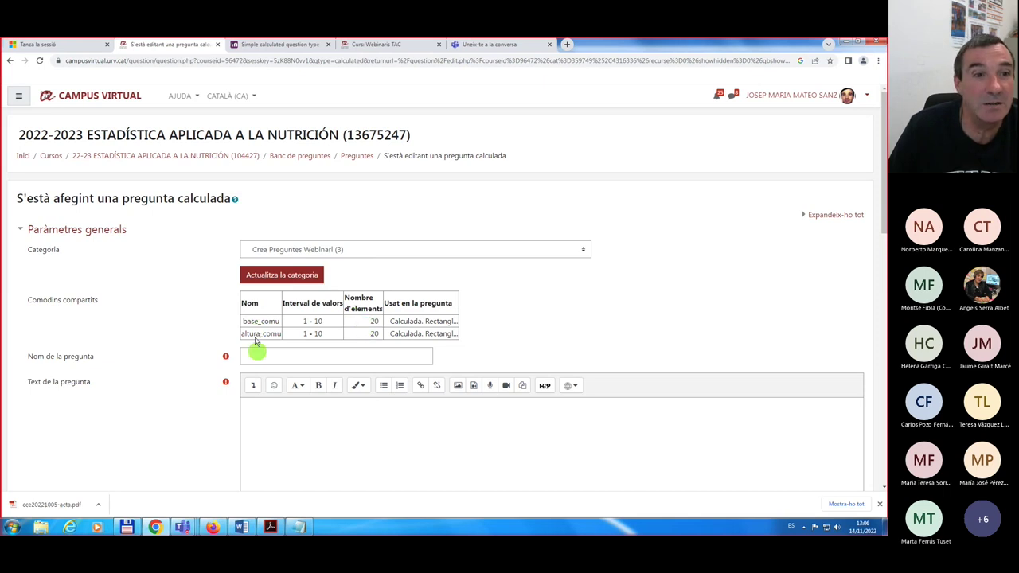
- Copy the rectangle perimeter statement from the Preguntes_Webinari notes into the question text and name the question "Calculada. Rectangle. Perímetre"
left_click(296, 527)
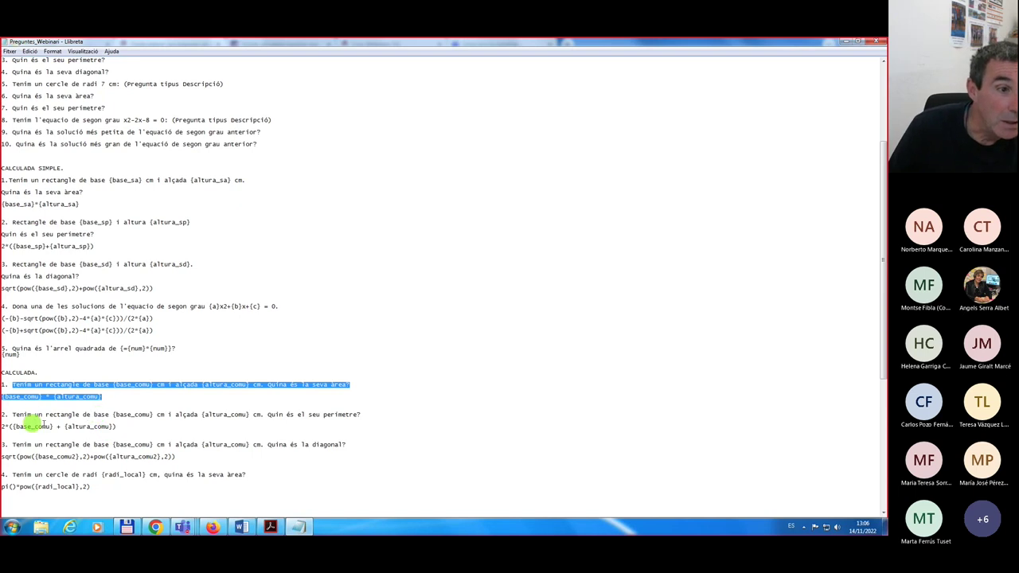
left_click_drag(11, 414, 375, 419)
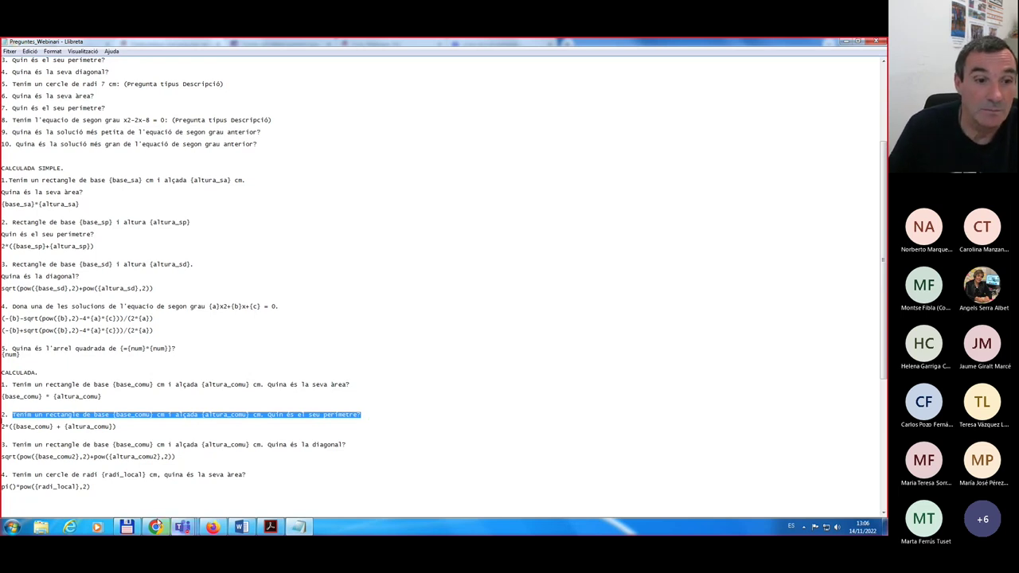
left_click(156, 527)
left_click(277, 357)
key("ctrl+v")
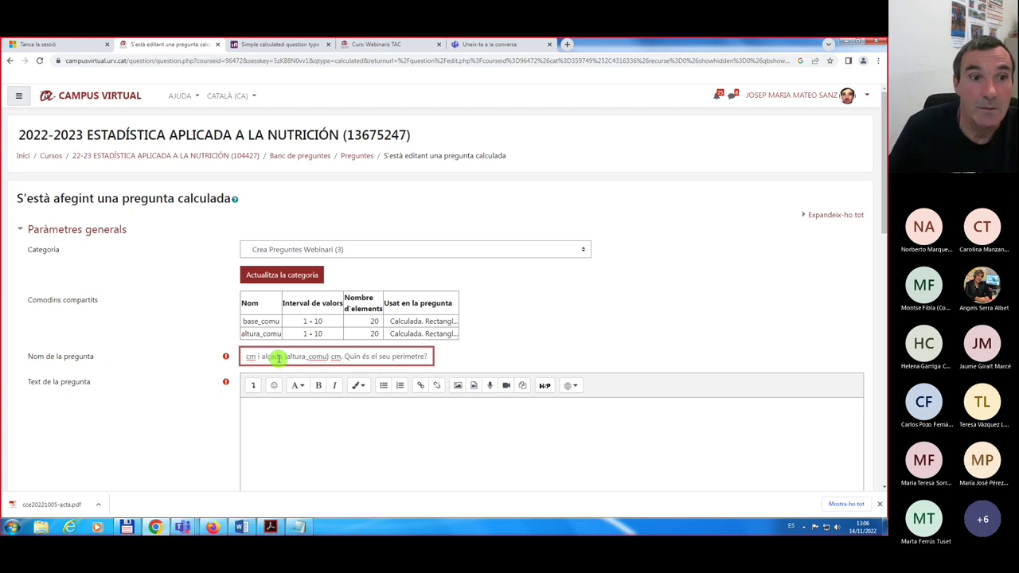
left_click(277, 406)
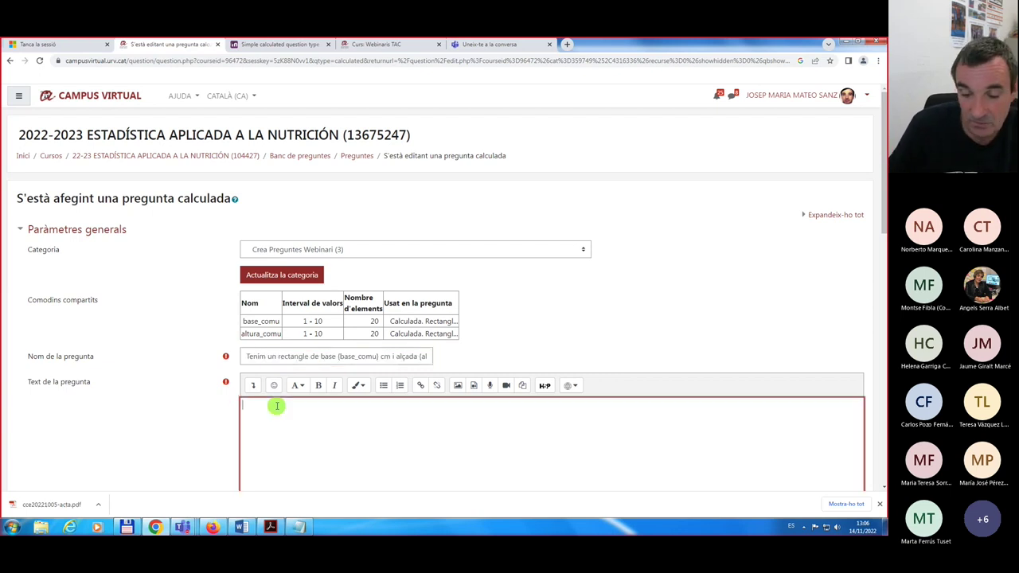
key("ctrl+v")
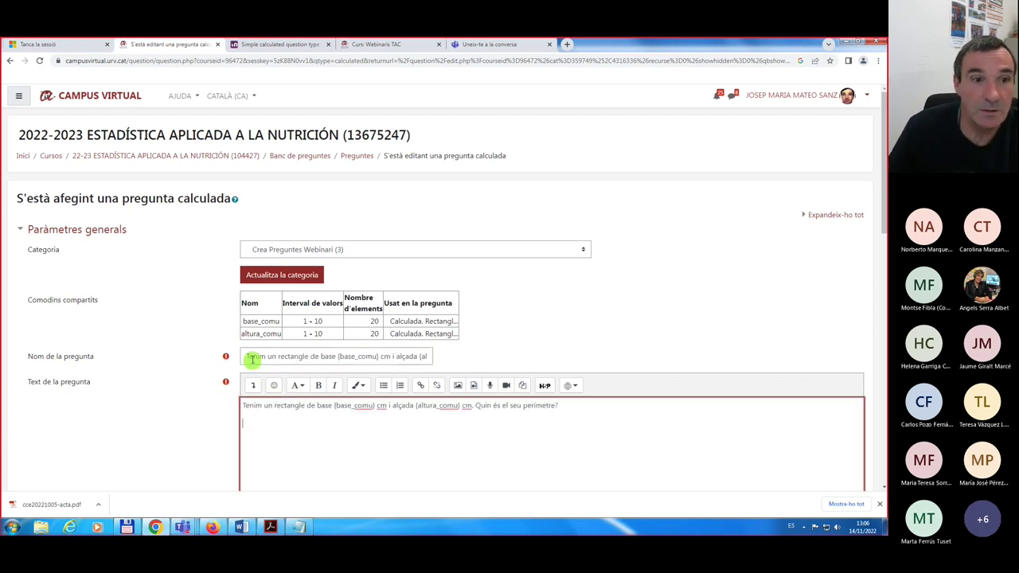
left_click_drag(246, 356, 567, 358)
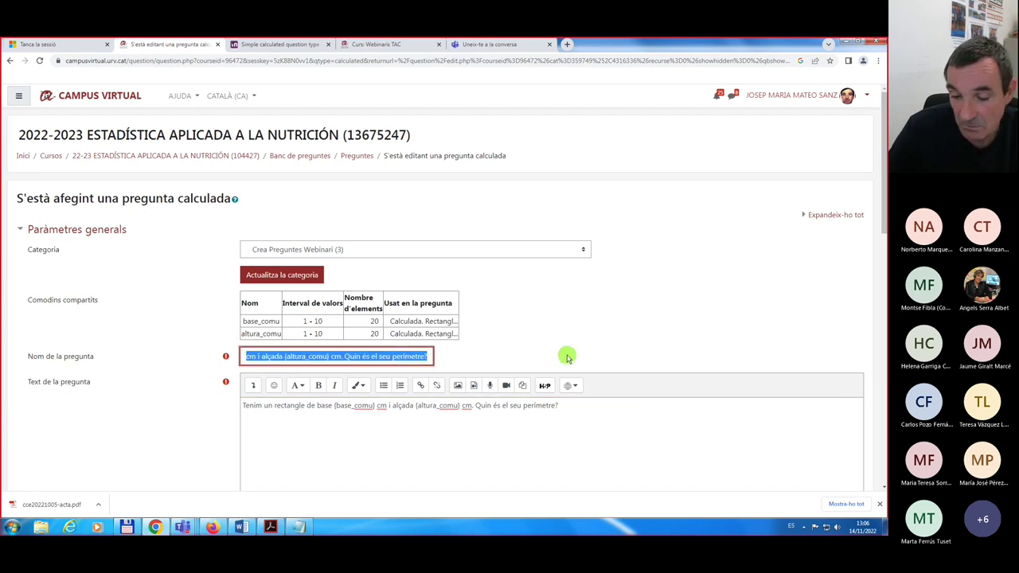
key("BackSpace")
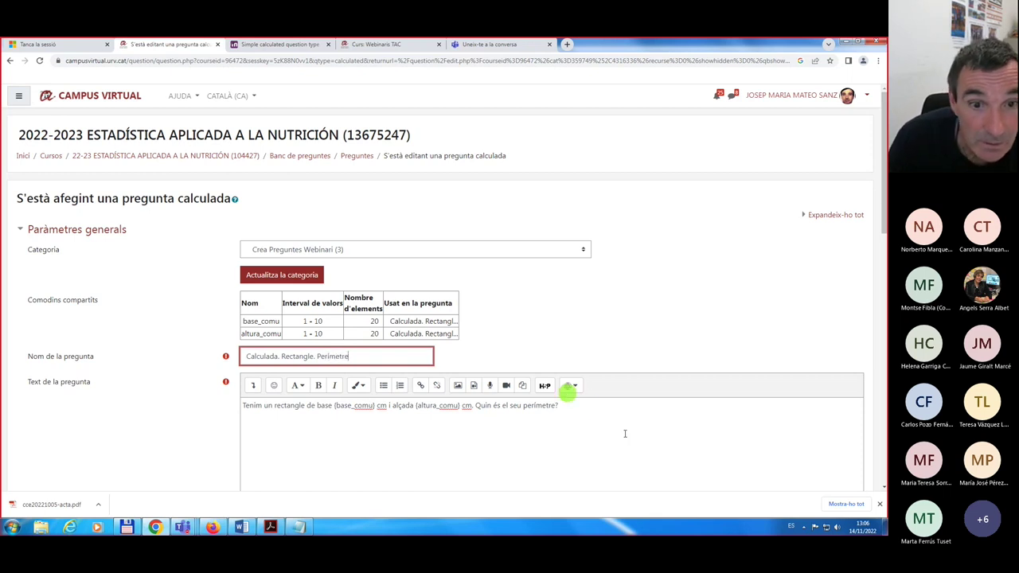
- Copy the formula 2*({base_comu} + {altura_comu}) from the Preguntes_Webinari notes into the question's answer formula 1
scroll(387, 431, "down", 1)
scroll(387, 432, "down", 2)
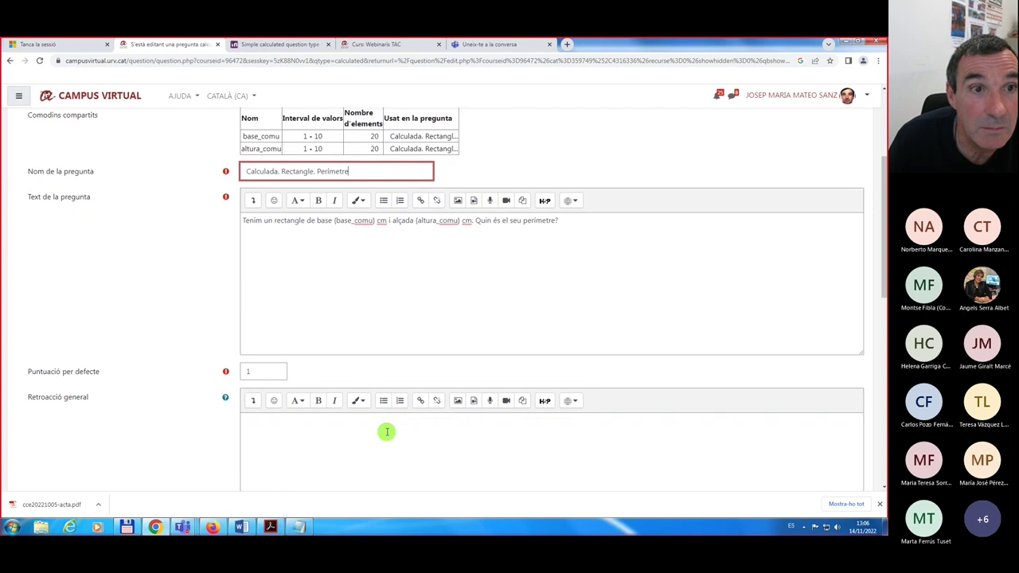
scroll(286, 350, "down", 4)
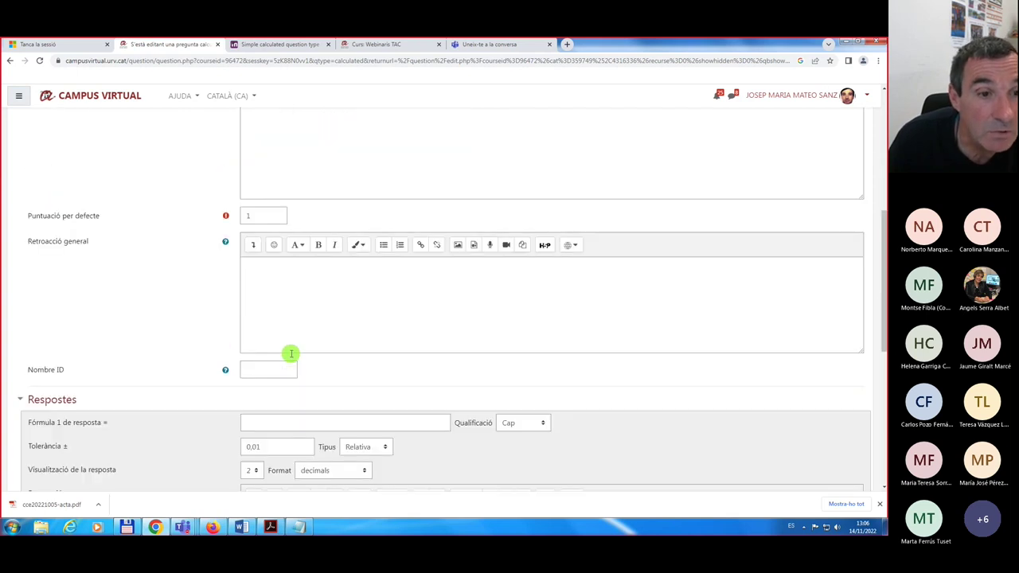
left_click(275, 348)
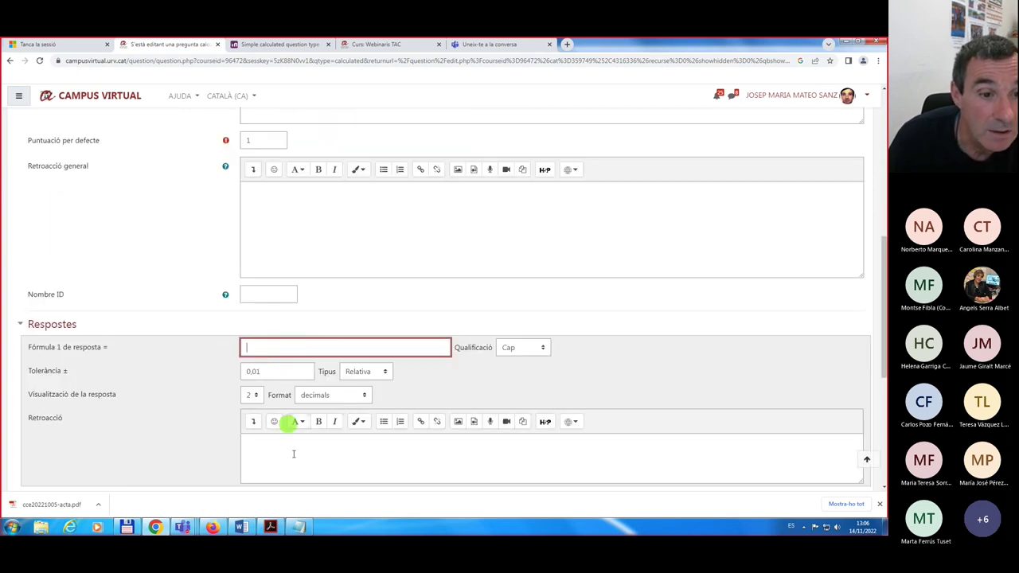
left_click(299, 527)
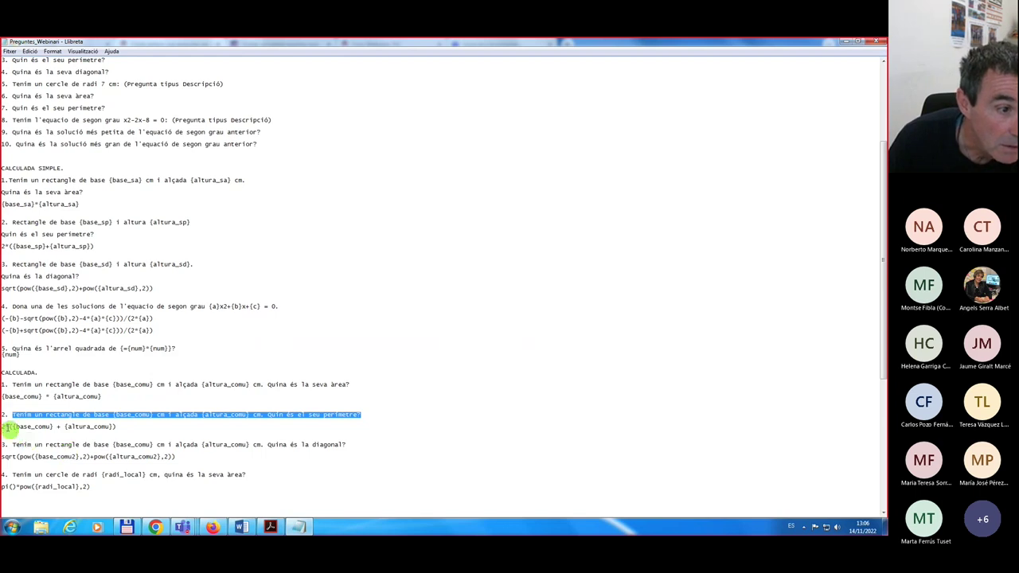
left_click_drag(4, 427, 122, 427)
key("ctrl+c")
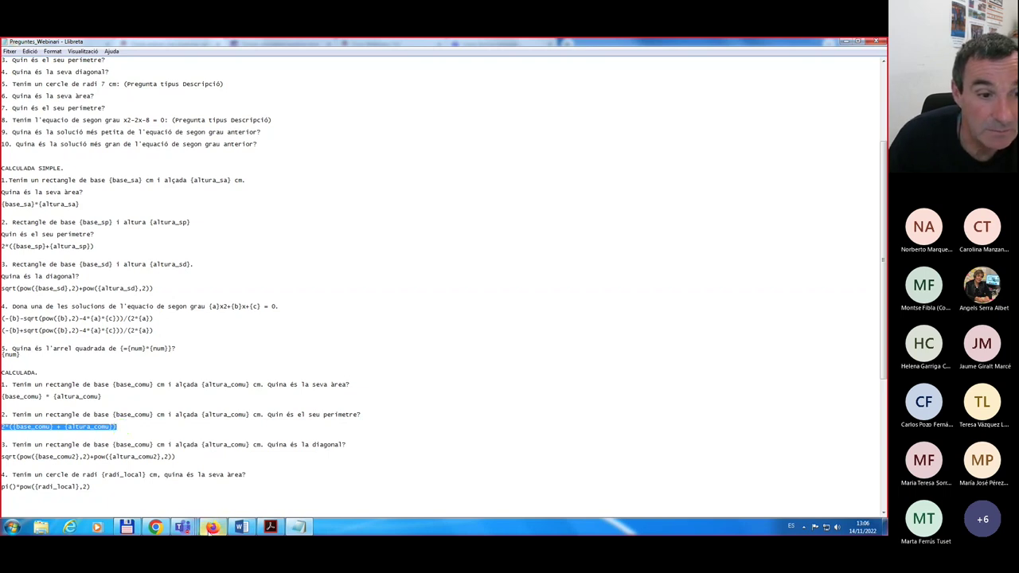
left_click(156, 527)
left_click(285, 372)
key("ctrl+v")
- Set the perimeter answer's tolerance to 0 and its grade to 100%, and save the question
scroll(394, 296, "up", 3)
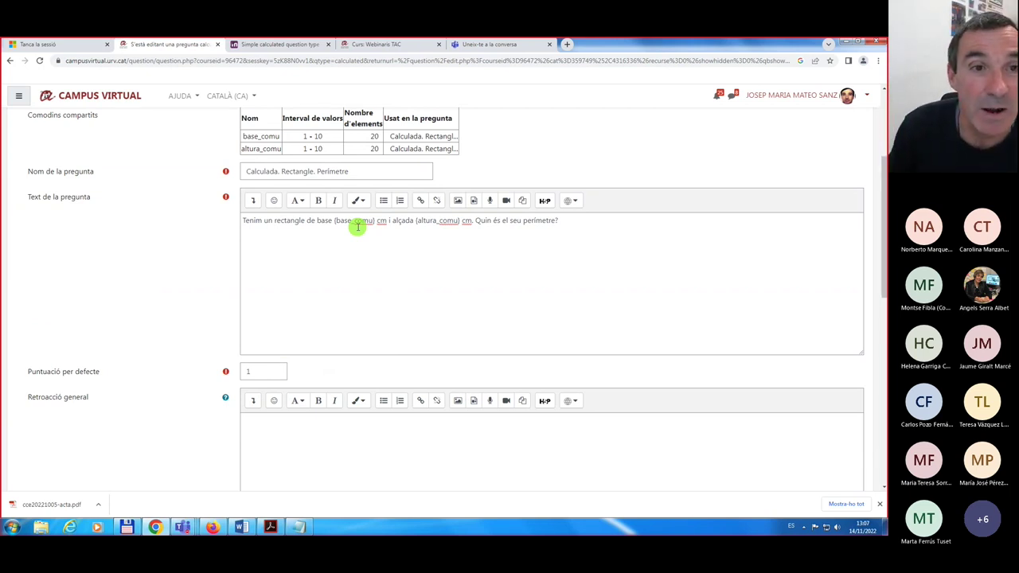
scroll(358, 227, "down", 1)
scroll(358, 227, "up", 2)
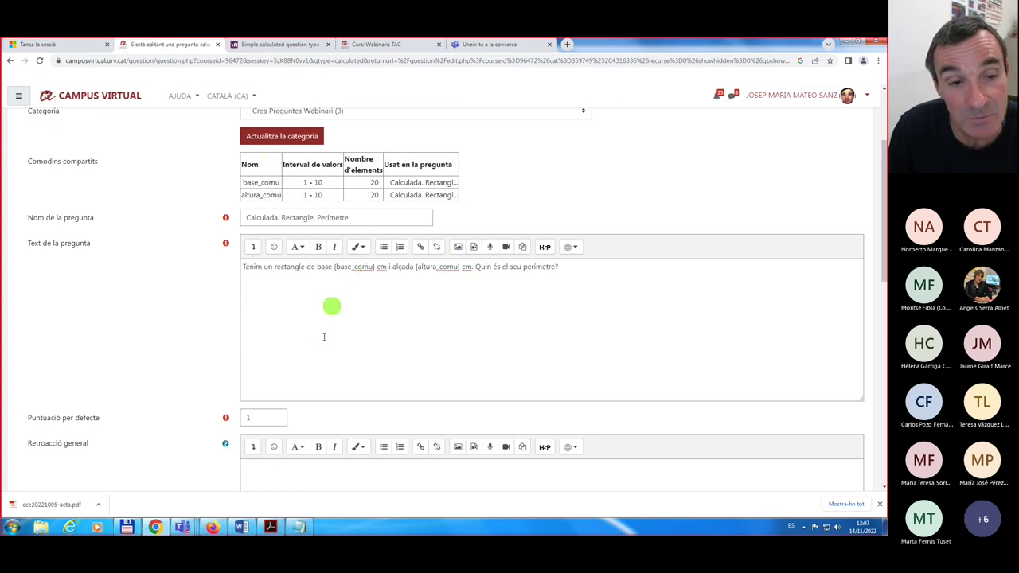
scroll(324, 336, "down", 5)
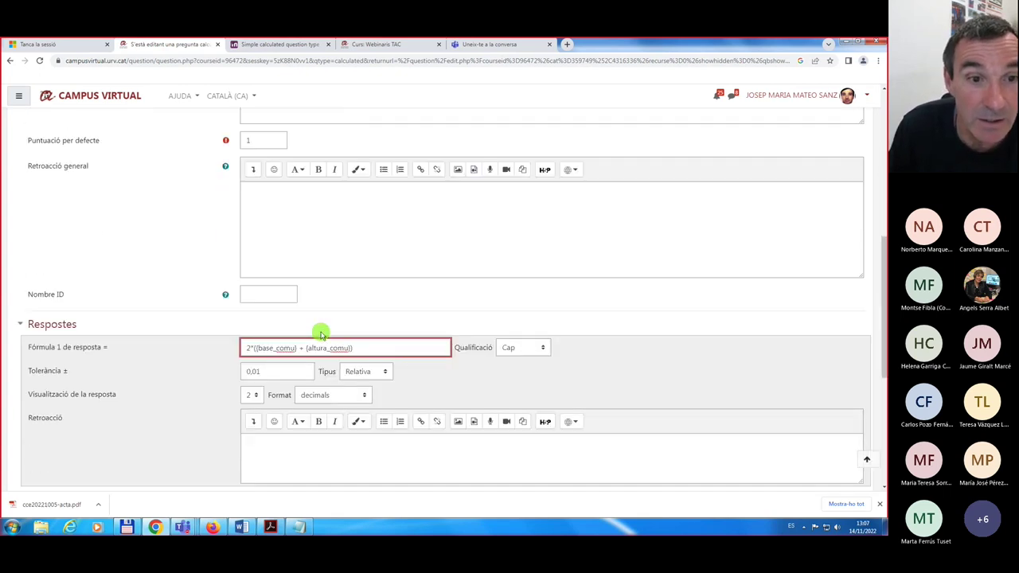
scroll(321, 334, "down", 2)
left_click(281, 280)
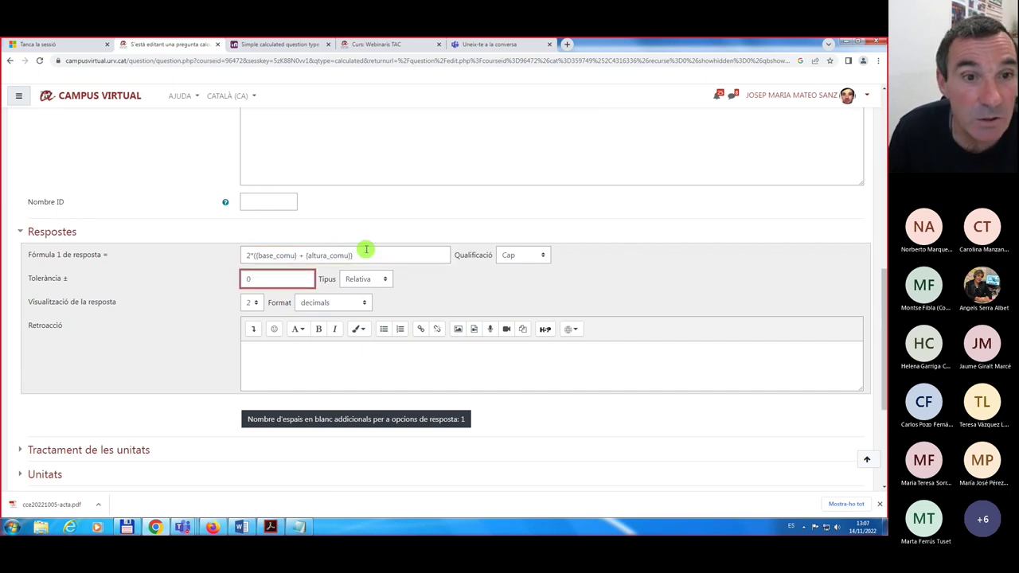
left_click(542, 257)
left_click(521, 275)
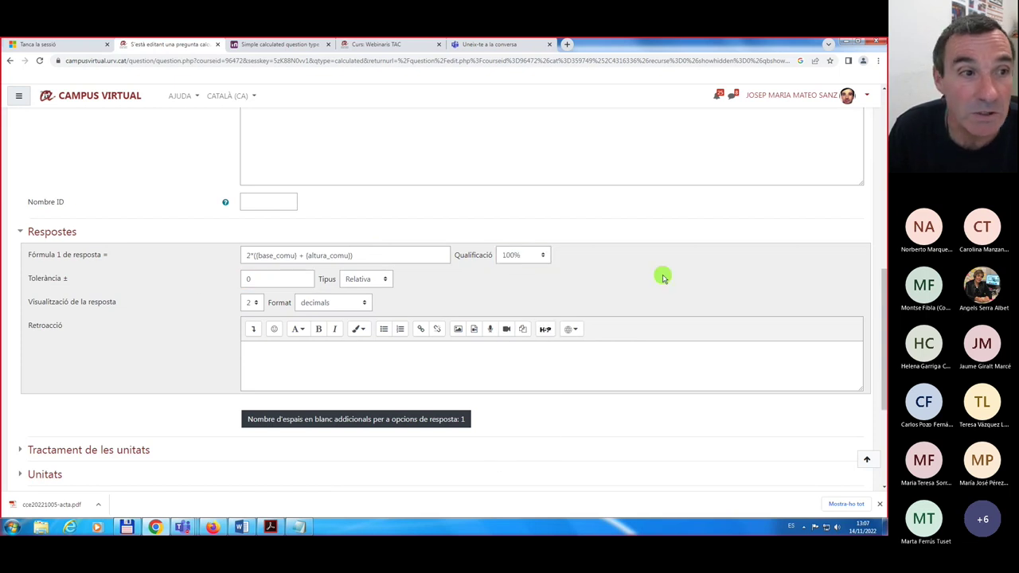
scroll(148, 328, "down", 2)
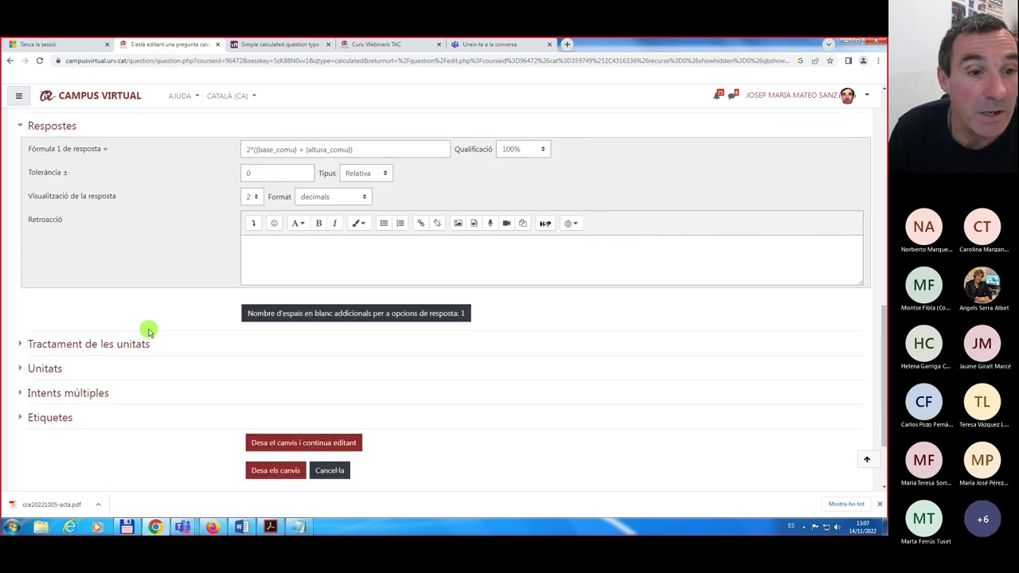
scroll(148, 330, "down", 2)
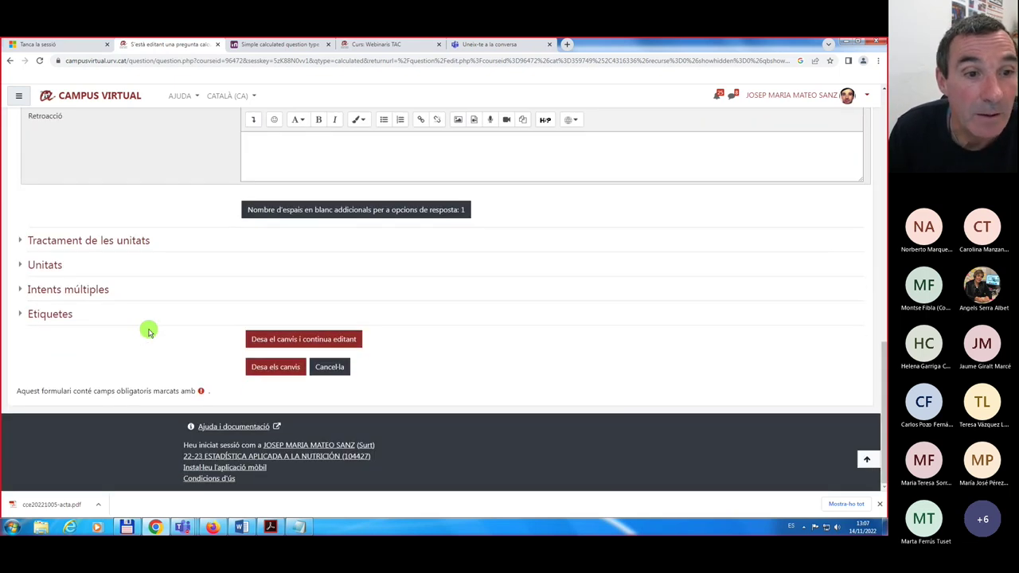
left_click(275, 367)
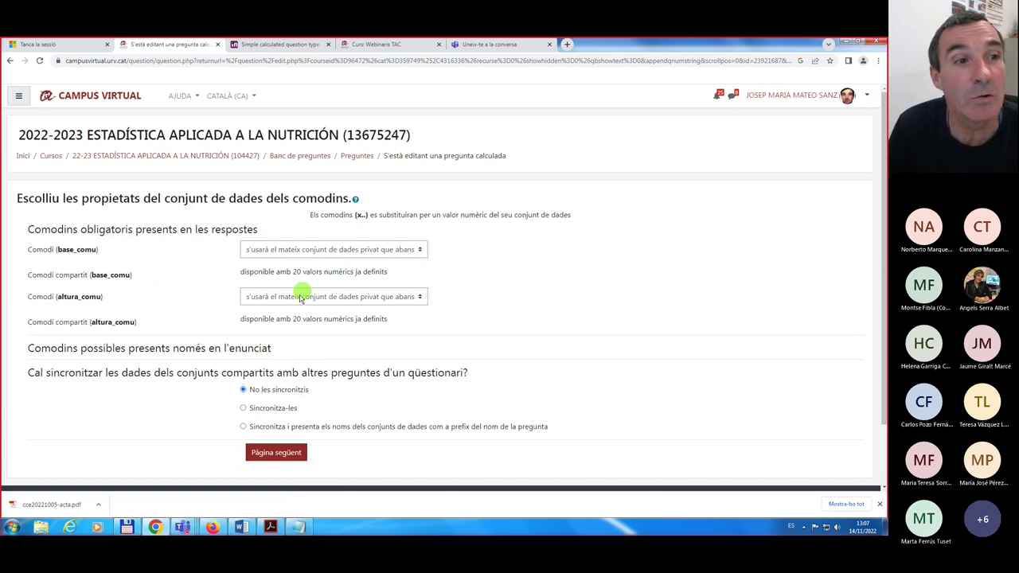
- Assign the existing shared datasets to base_comu and altura_comu, choose "Sincronitza-les" and continue to the dataset items
left_click(415, 249)
left_click(337, 274)
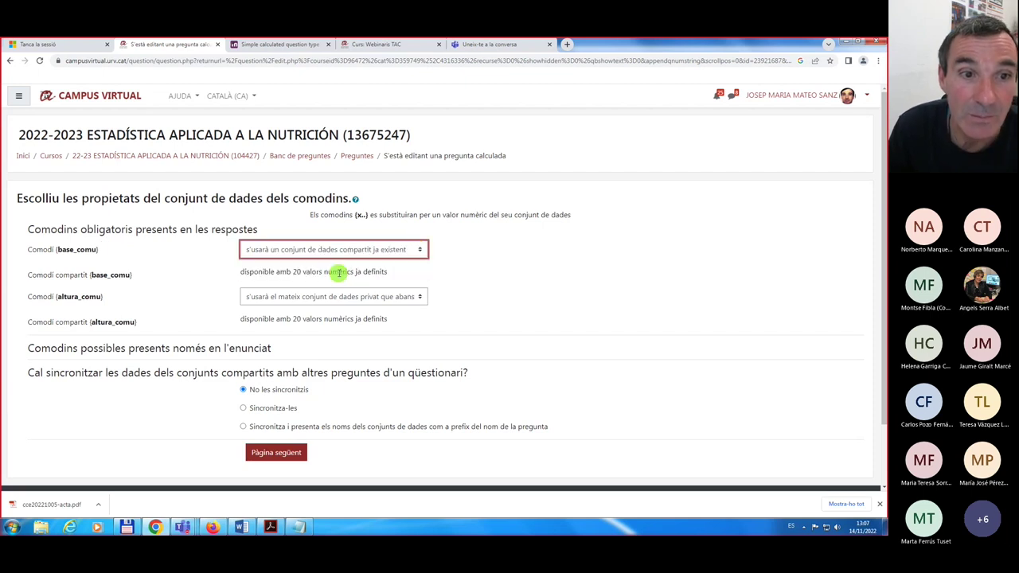
left_click(421, 297)
left_click(368, 320)
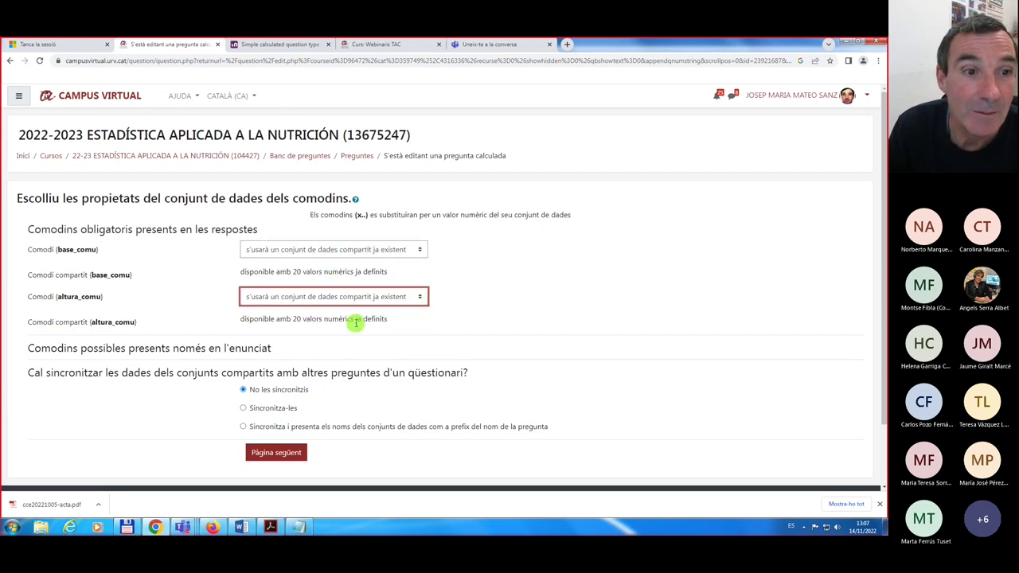
left_click(244, 408)
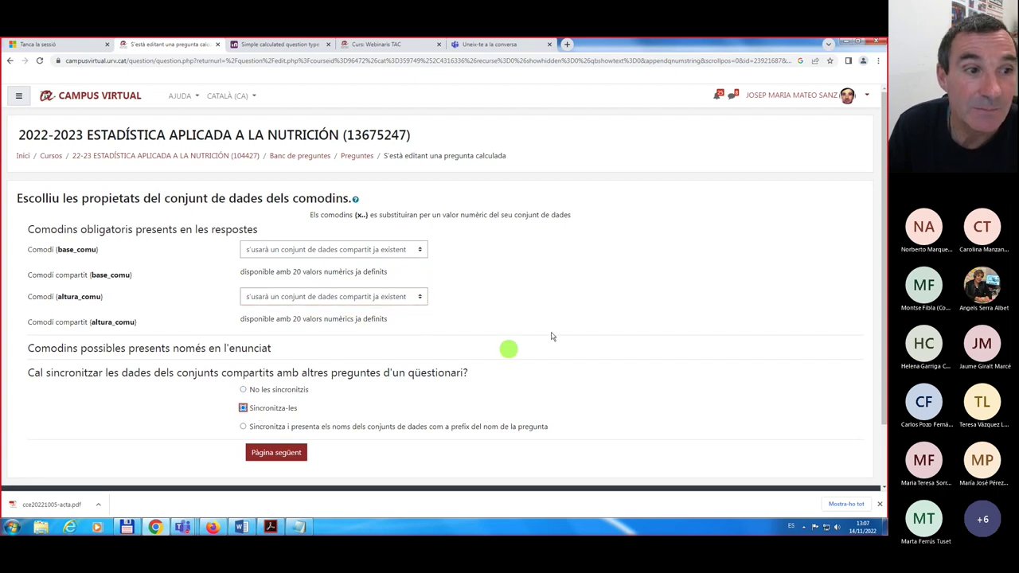
left_click(271, 454)
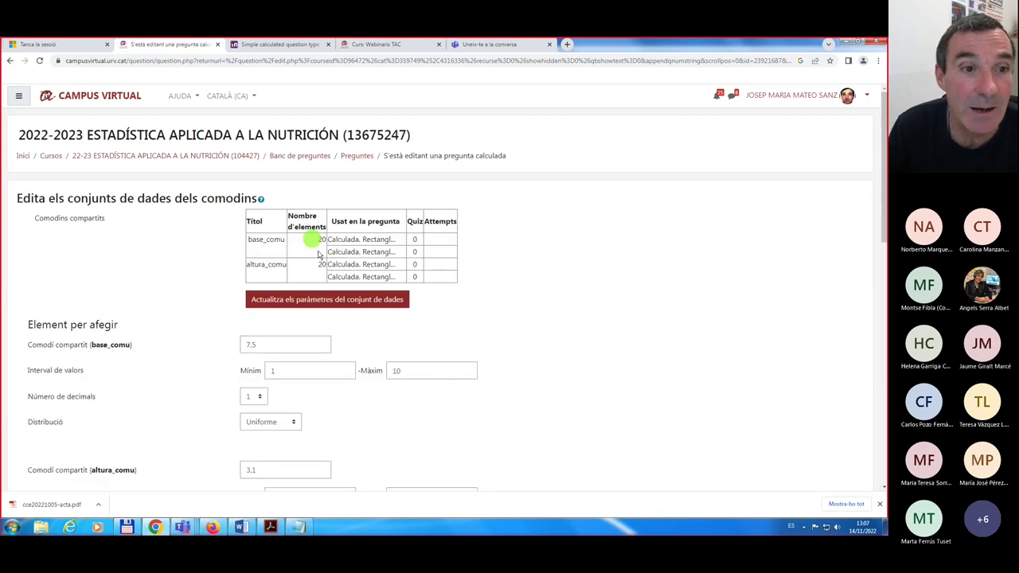
- Display 10 sets of the shared wildcard values for the perimeter question
scroll(150, 324, "down", 1)
scroll(149, 322, "down", 4)
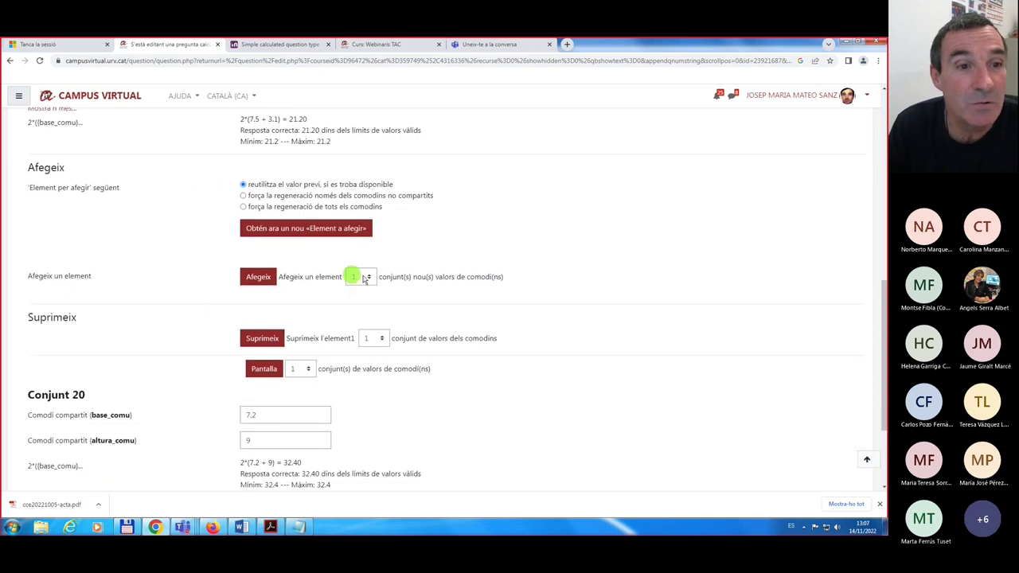
left_click(309, 374)
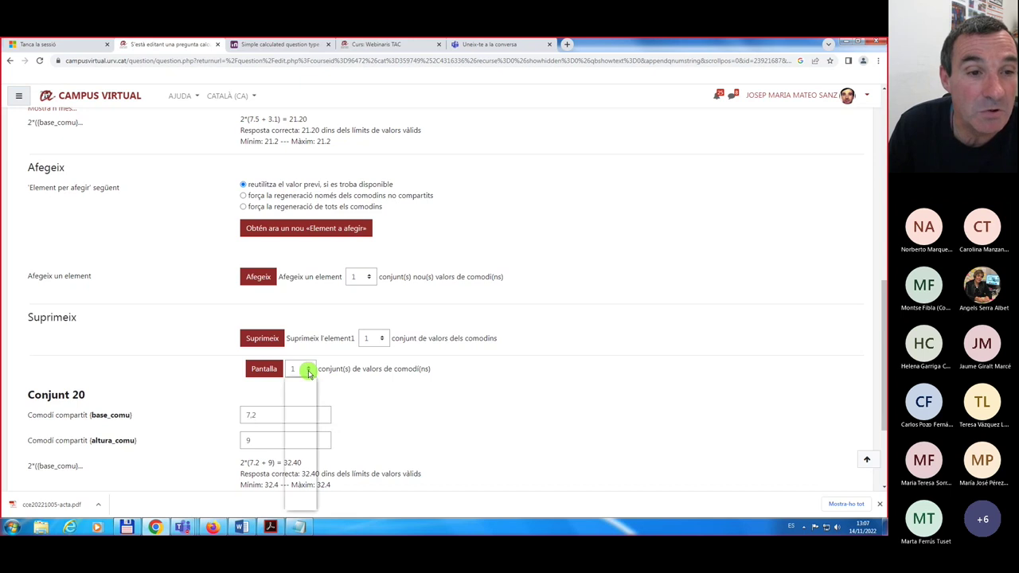
left_click(297, 415)
left_click(264, 370)
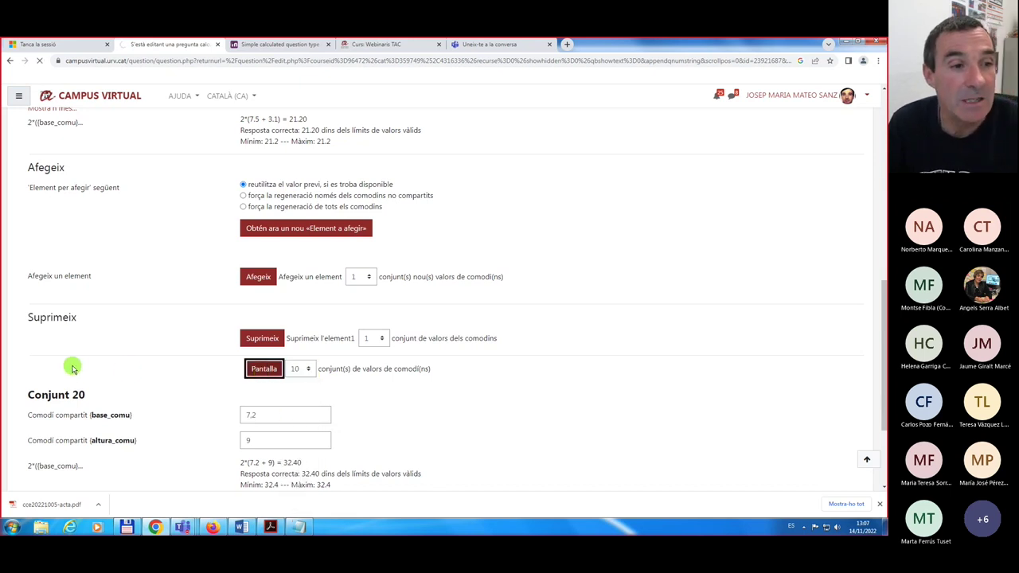
- Review the displayed sets of base_comu and altura_comu values with their perimeter answers and save the question's changes
scroll(71, 368, "down", 5)
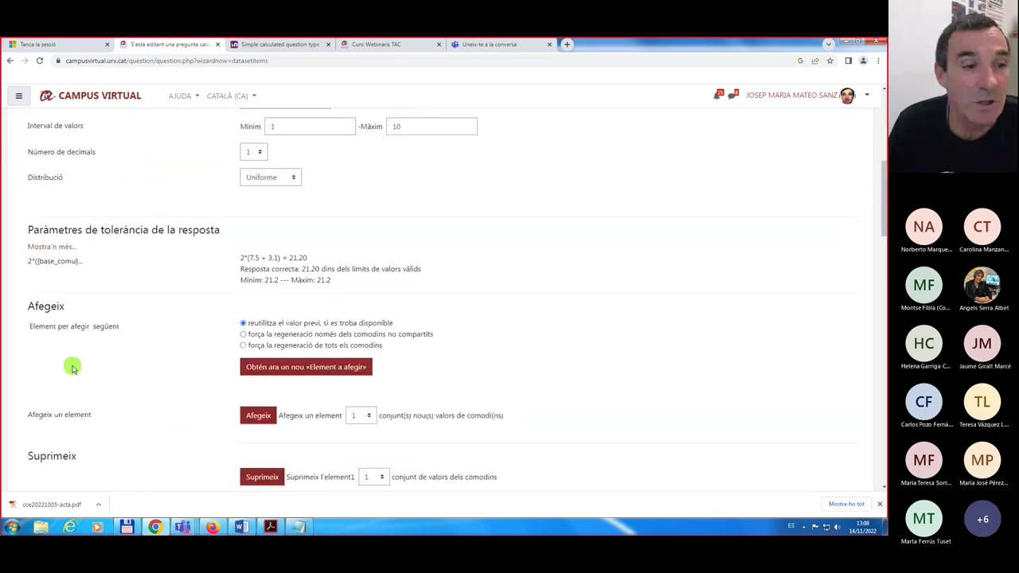
scroll(72, 368, "down", 2)
scroll(100, 367, "down", 6)
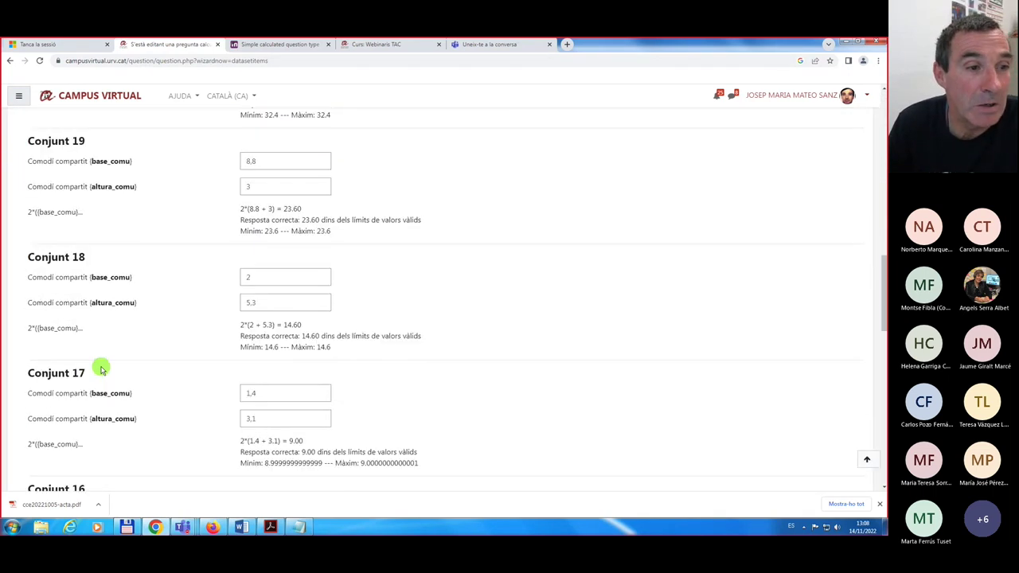
scroll(100, 366, "up", 4)
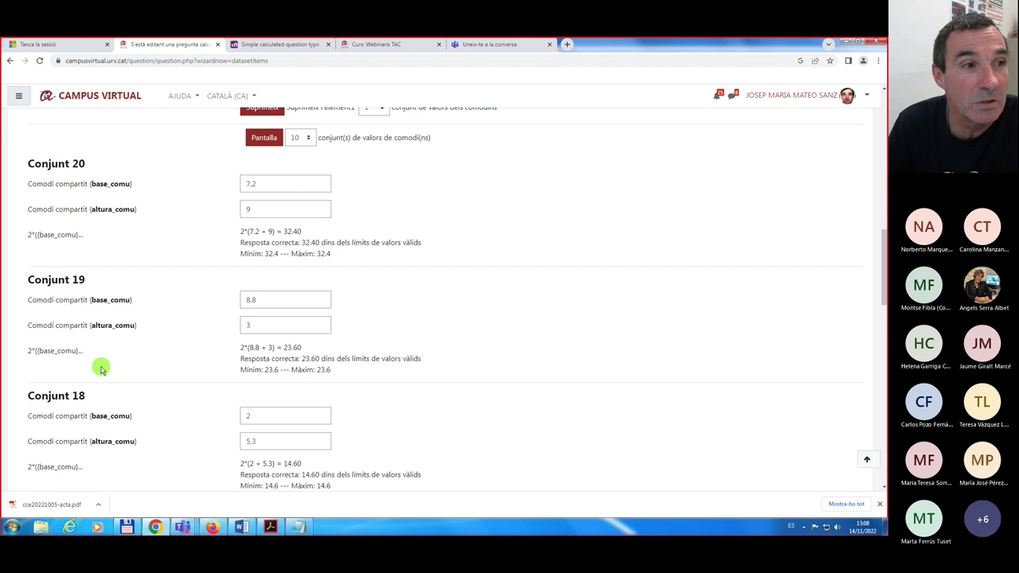
scroll(101, 367, "down", 10)
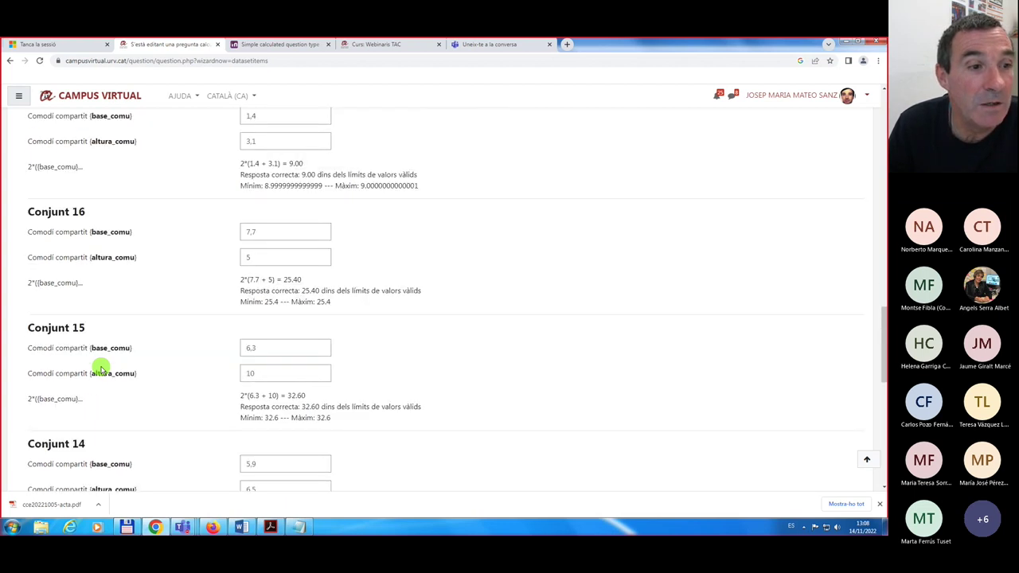
scroll(100, 367, "down", 3)
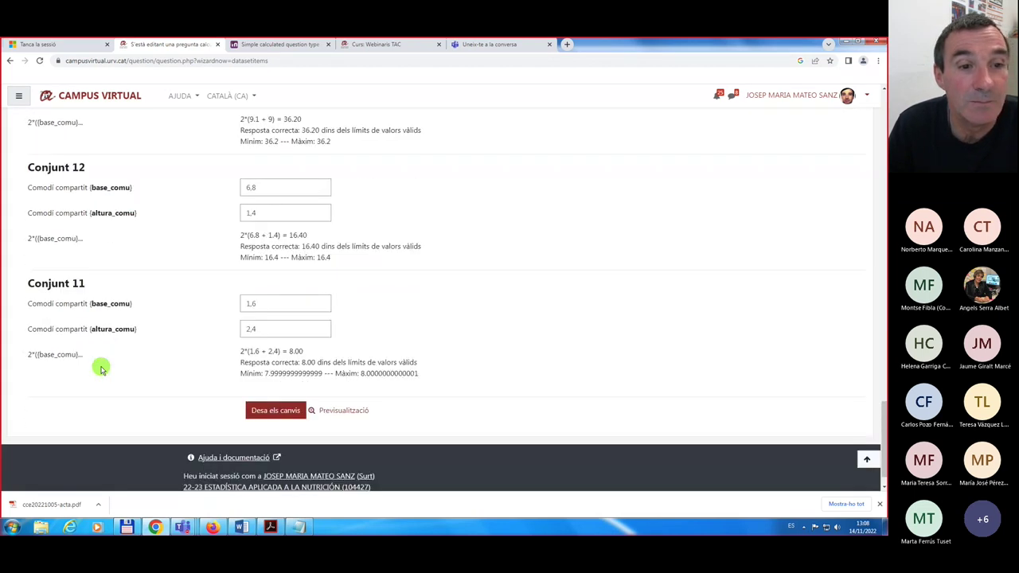
scroll(410, 311, "up", 2)
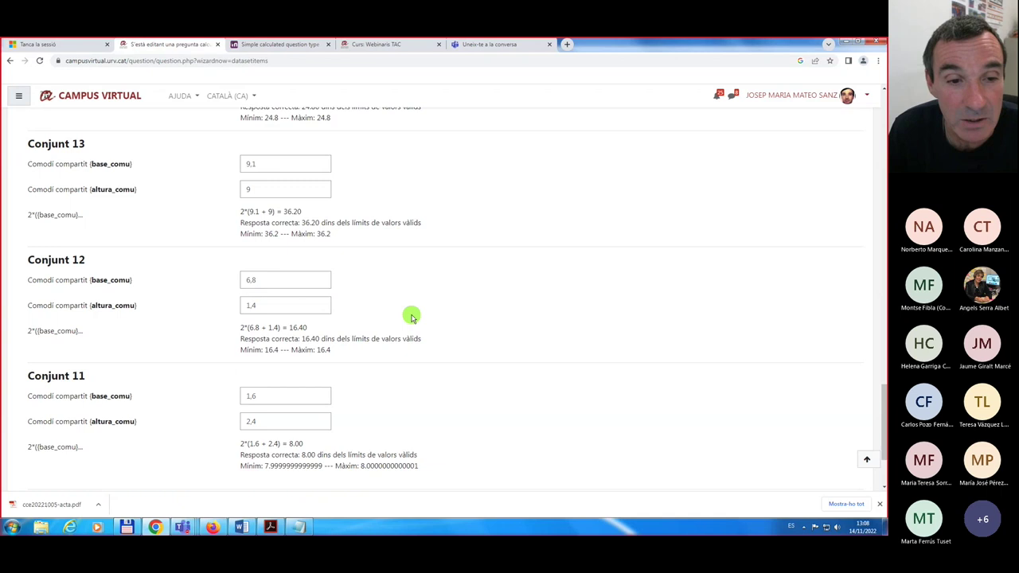
scroll(410, 315, "down", 3)
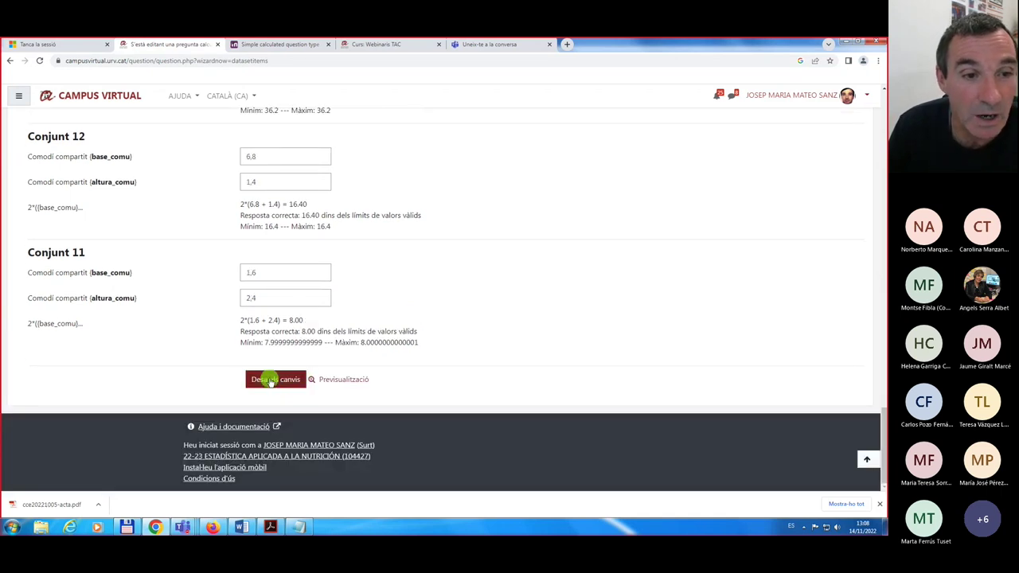
left_click(271, 380)
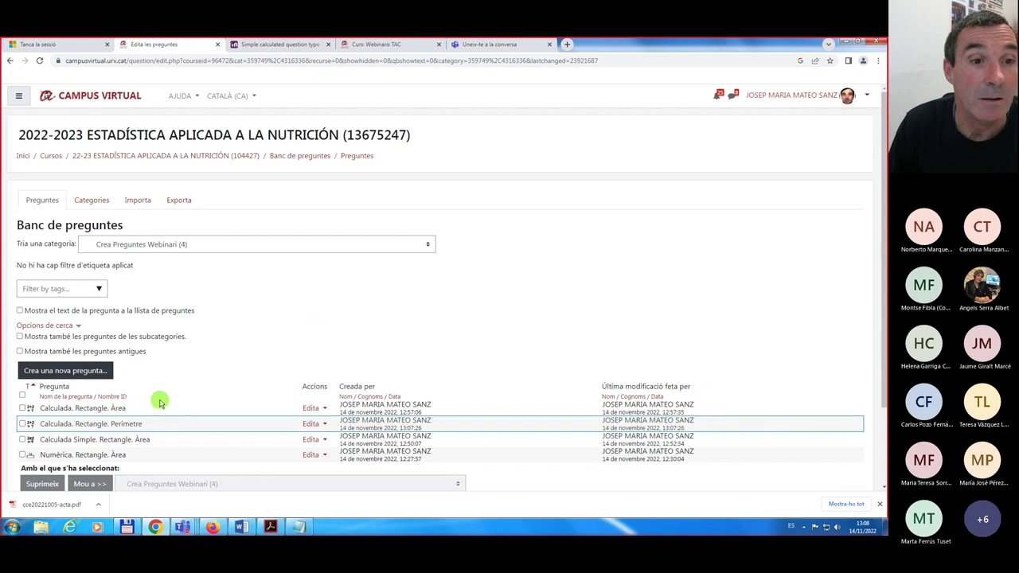
- Switch to the question-types PDF in Acrobat and read the section on "PREGUNTES OPCIÓ MÚLTIPLE CALCULADA"
left_click(271, 527)
scroll(280, 324, "down", 15)
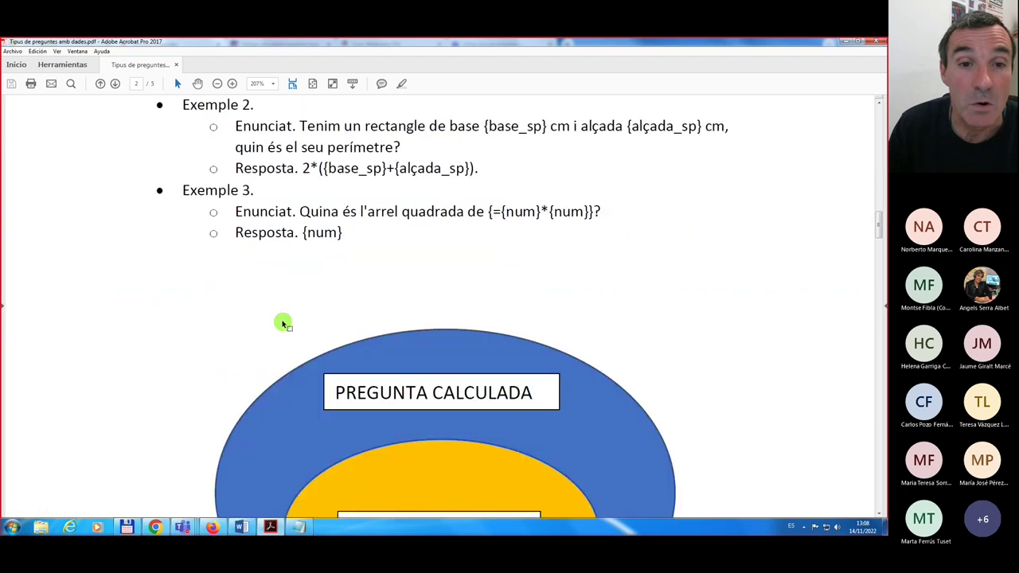
scroll(283, 324, "down", 15)
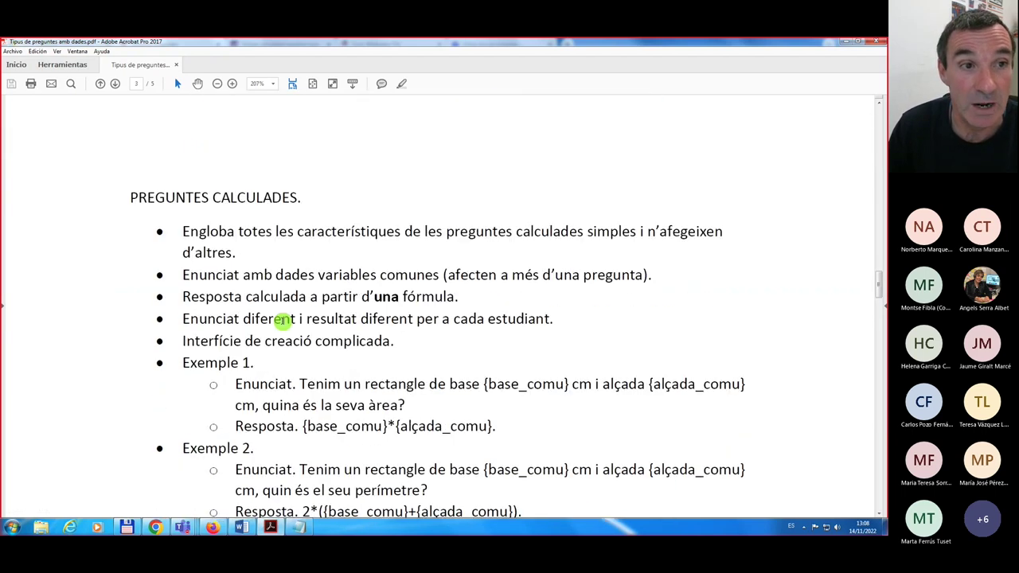
scroll(283, 324, "down", 10)
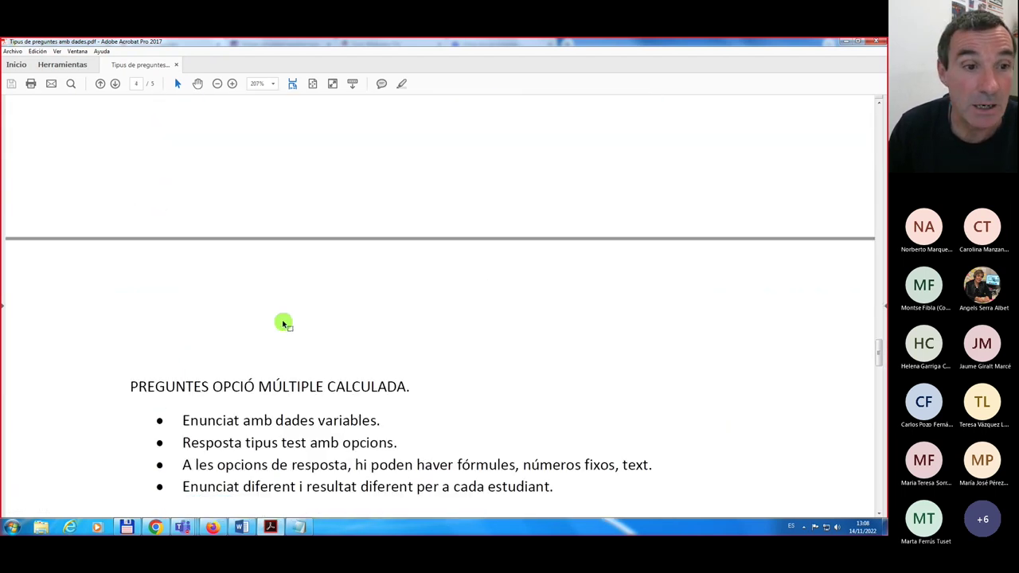
scroll(282, 323, "down", 2)
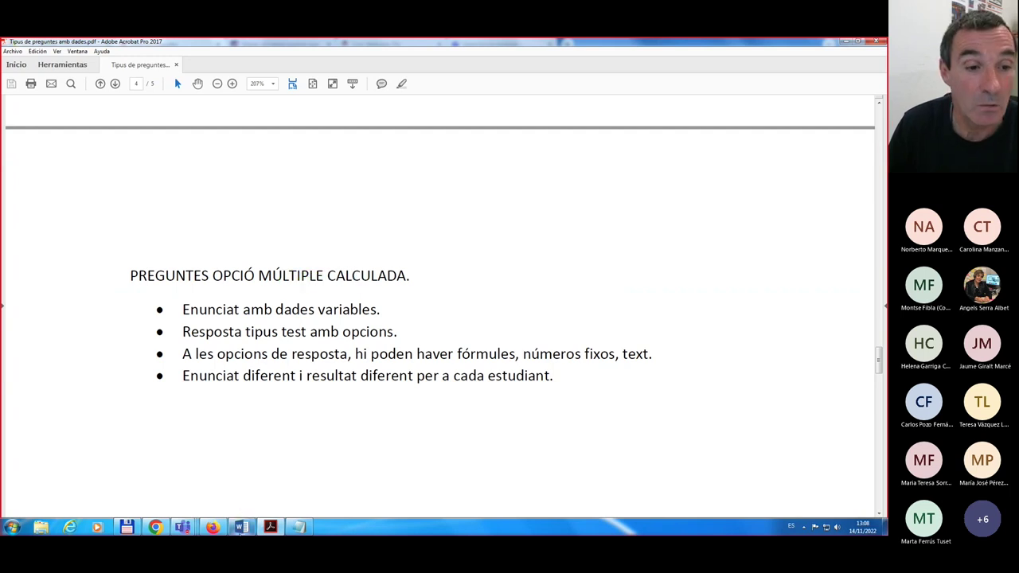
- Return to the question bank in the browser and add a new question of type "Opció múltiple calculada"
left_click(212, 529)
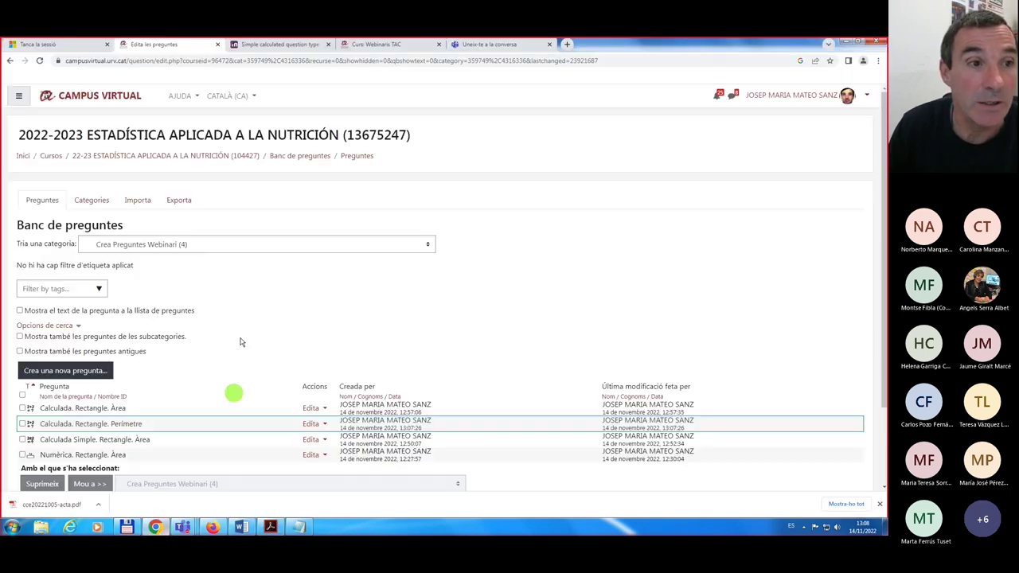
left_click(76, 374)
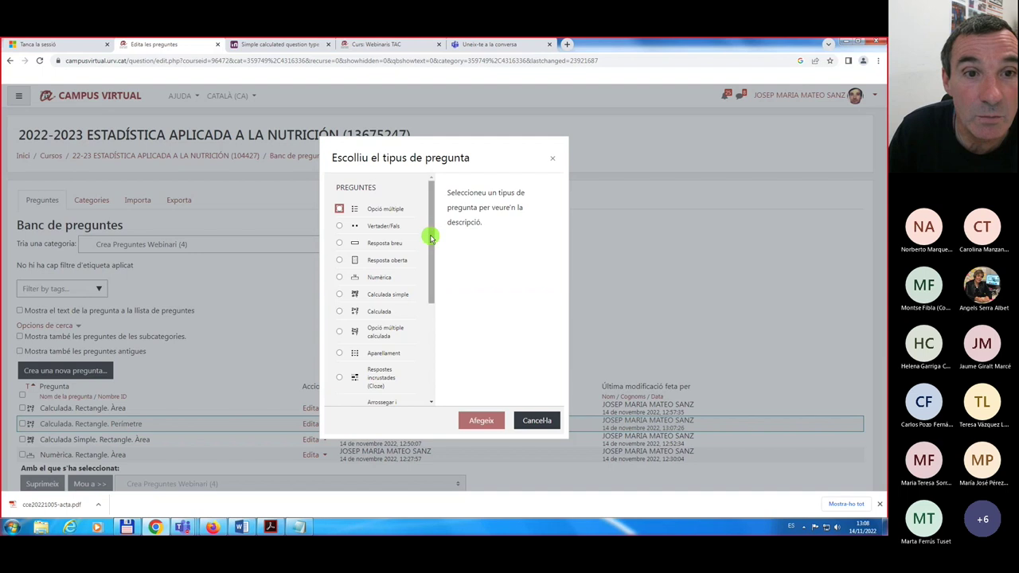
mouse_move(431, 237)
left_mouse_down()
mouse_move(433, 346)
mouse_move(432, 227)
left_mouse_up()
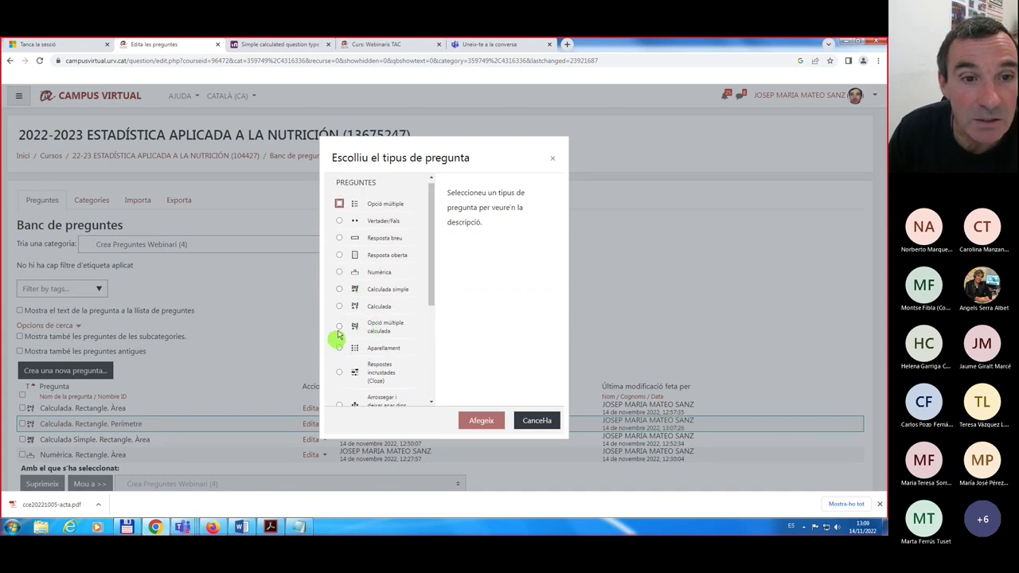
left_click(340, 327)
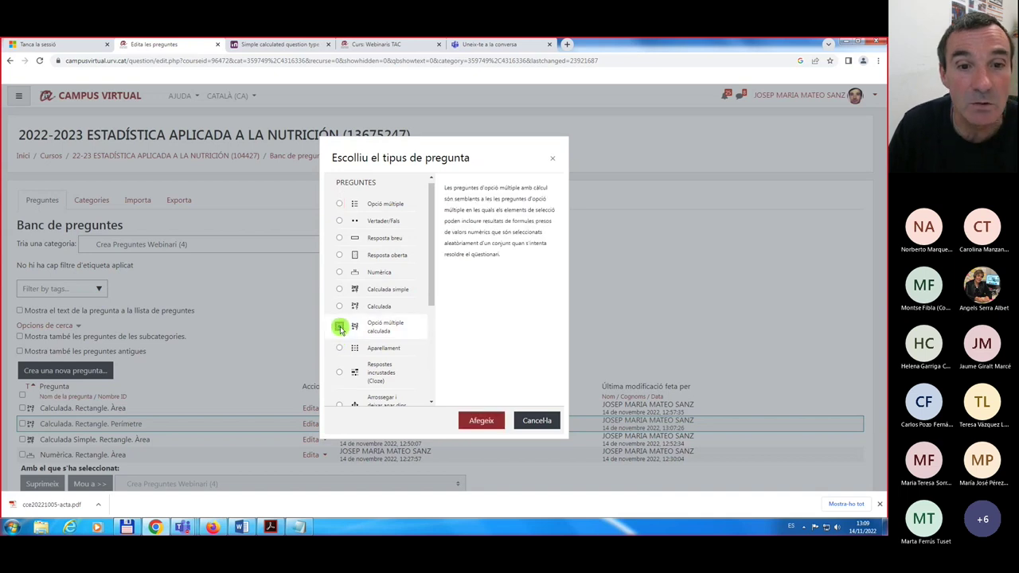
left_click(481, 425)
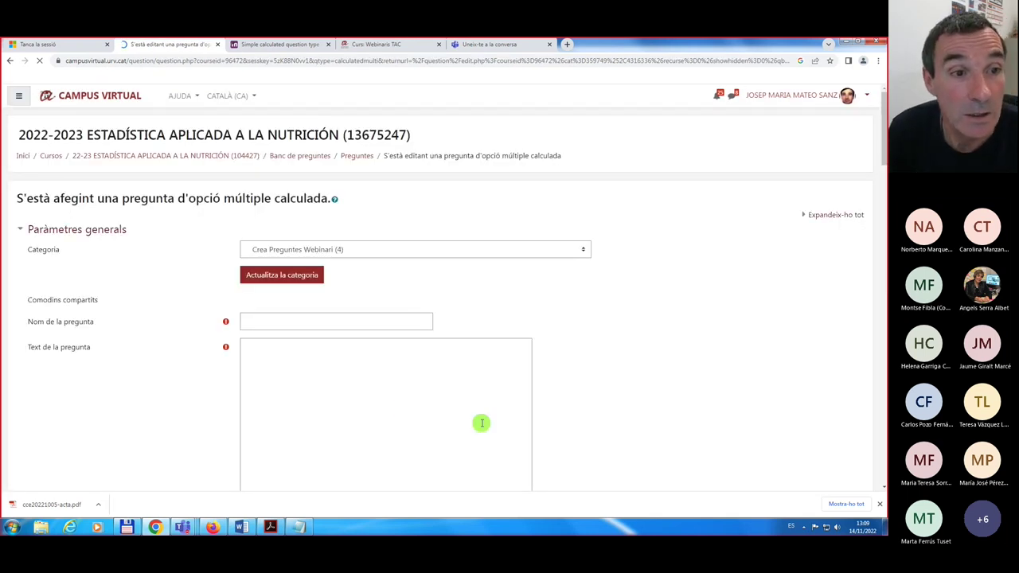
- Review the new question's form, from the general settings to the answer options with their grade, format and feedback fields
scroll(183, 358, "down", 2)
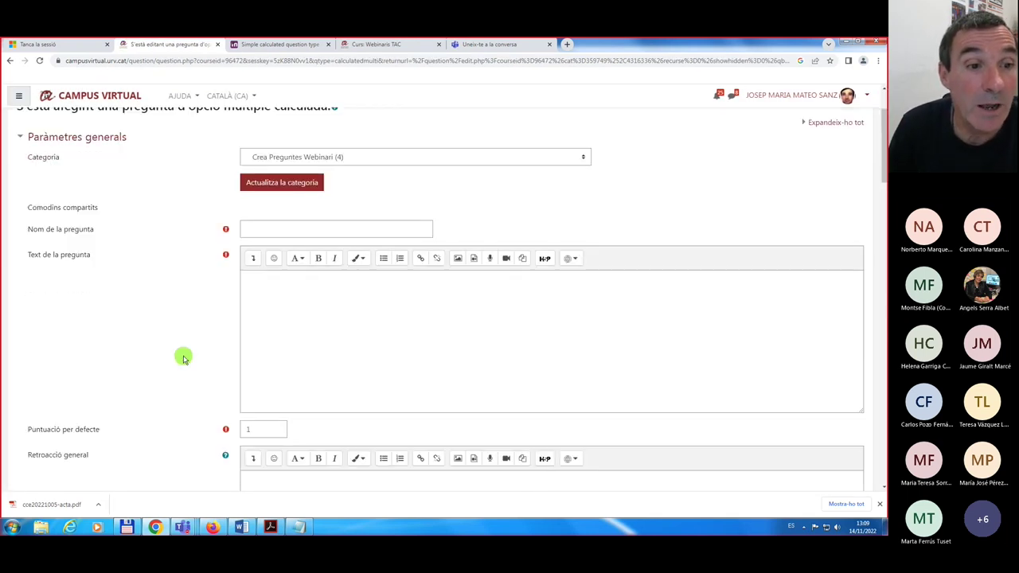
scroll(183, 358, "down", 4)
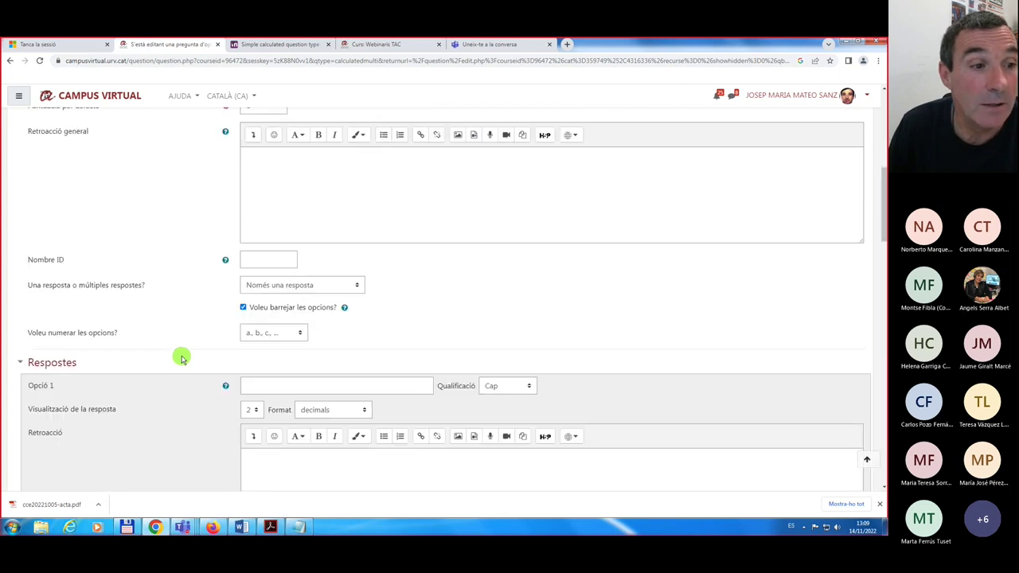
scroll(170, 374, "down", 3)
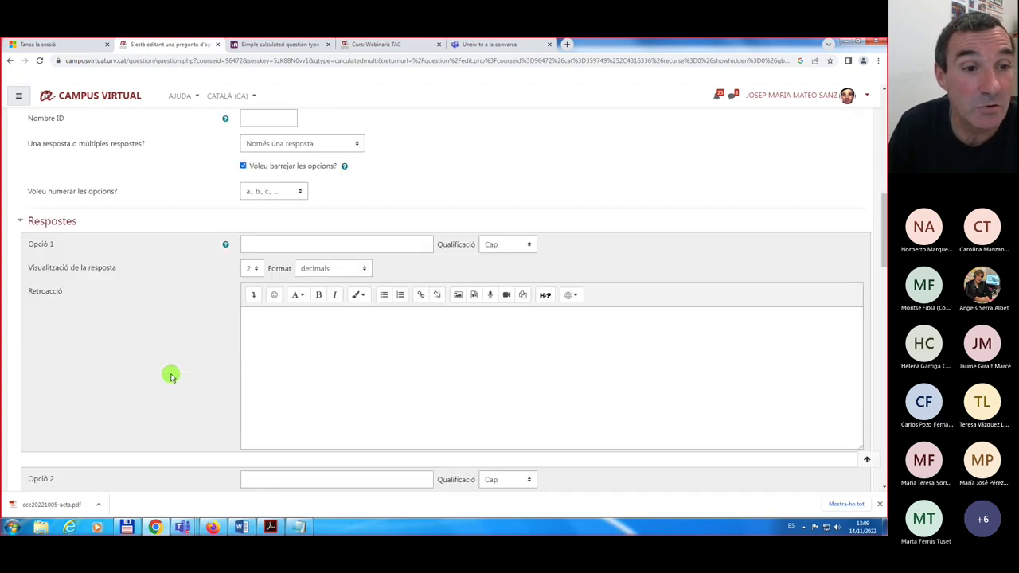
scroll(171, 375, "down", 5)
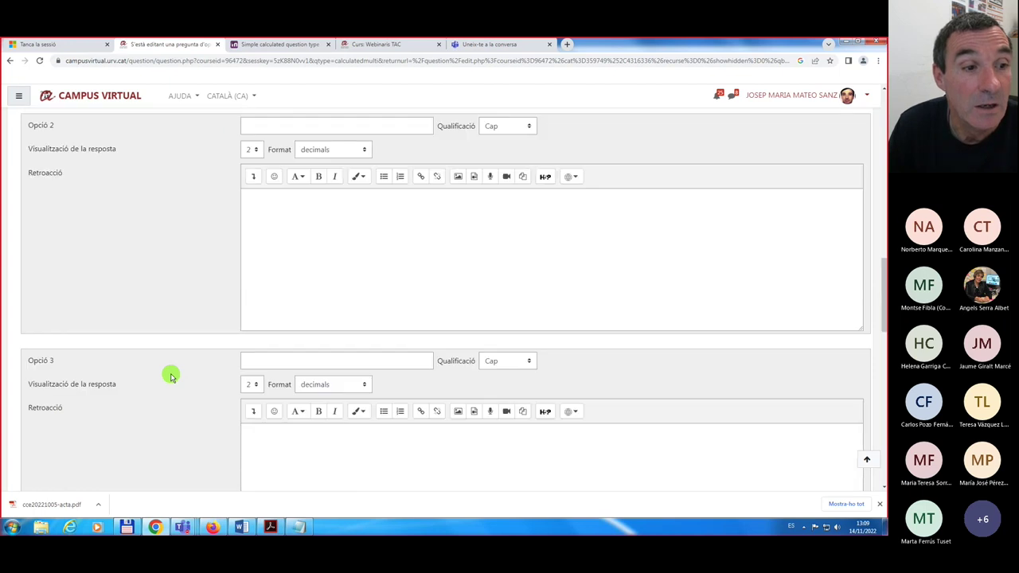
scroll(170, 375, "up", 1)
scroll(171, 375, "up", 6)
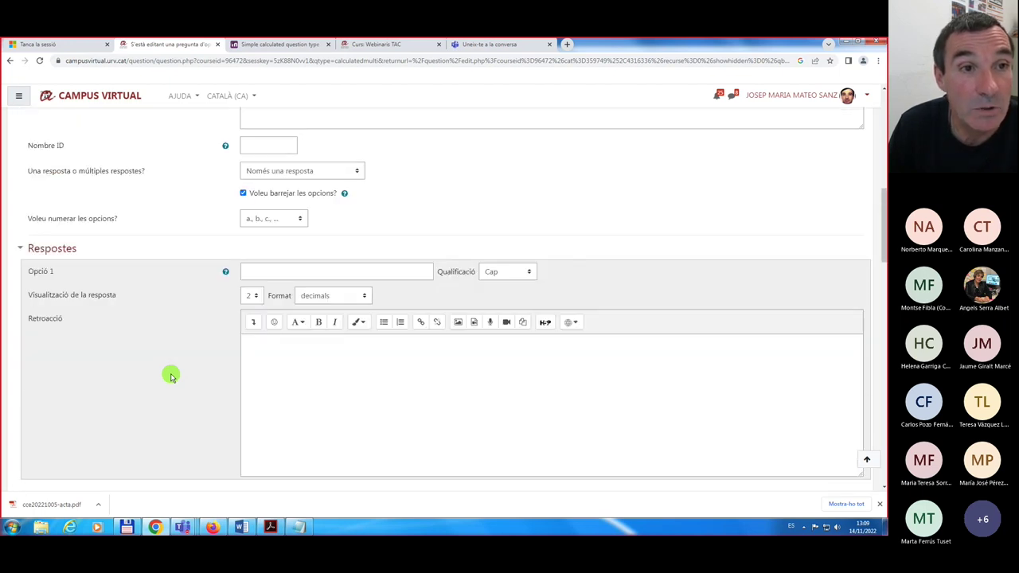
scroll(171, 375, "up", 4)
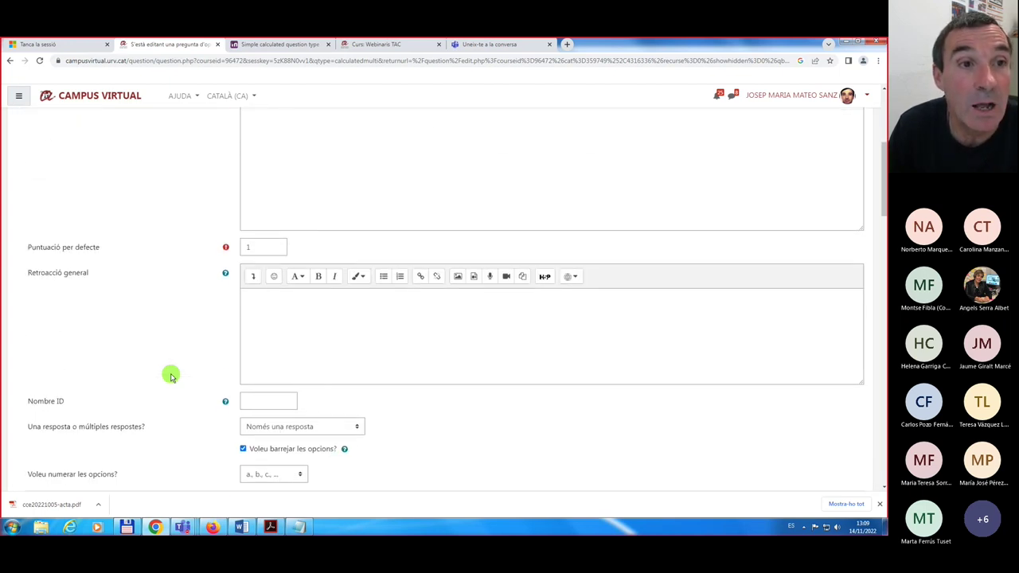
- Copy "Donat el rectangle de base {base} cm i alçada {altura}, quina és la seva àrea?" from the Preguntes_Webinari notes into the question text
left_click(298, 527)
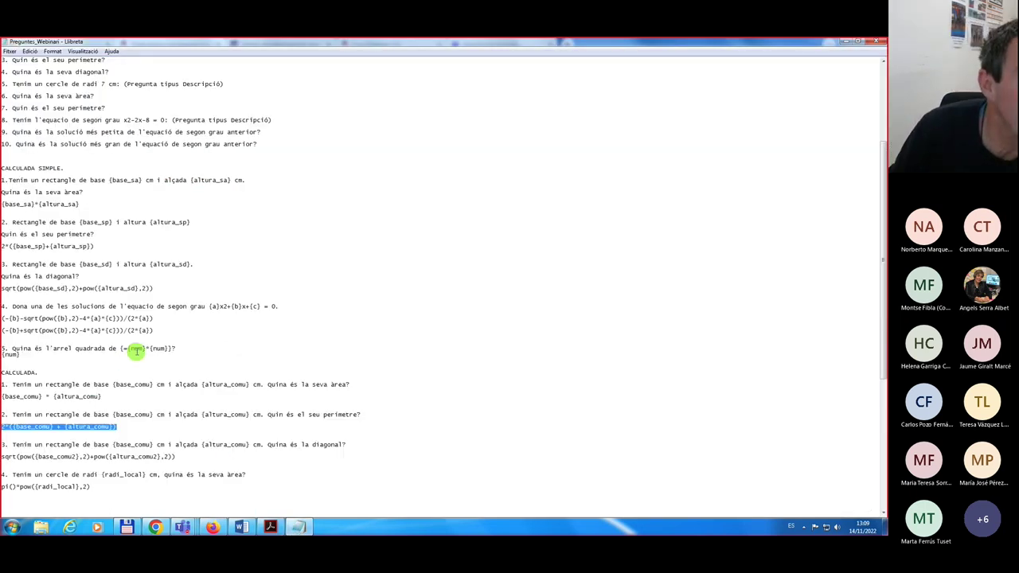
scroll(139, 337, "down", 6)
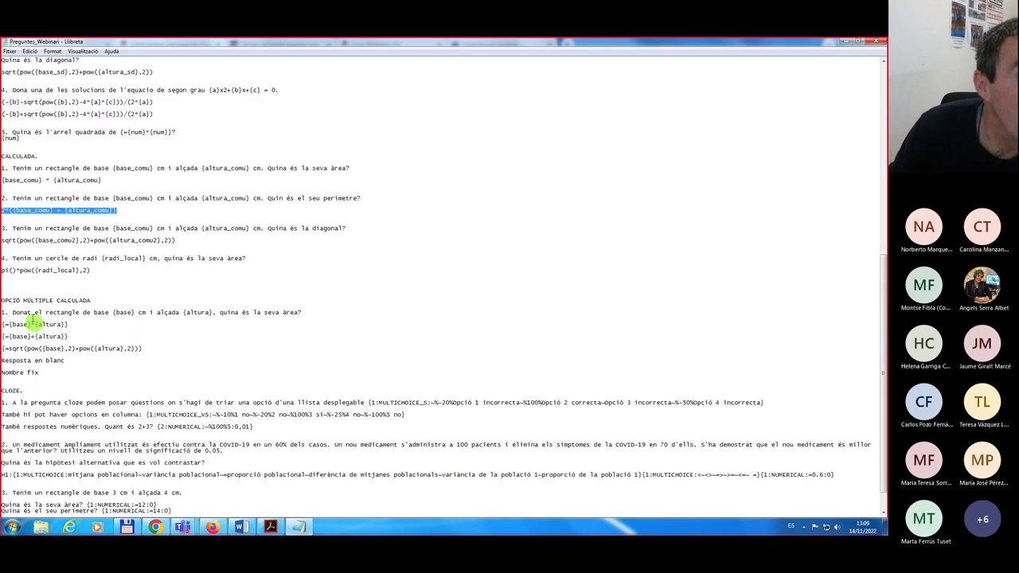
left_click(11, 312)
left_click_drag(11, 312, 305, 314)
key("ctrl+c")
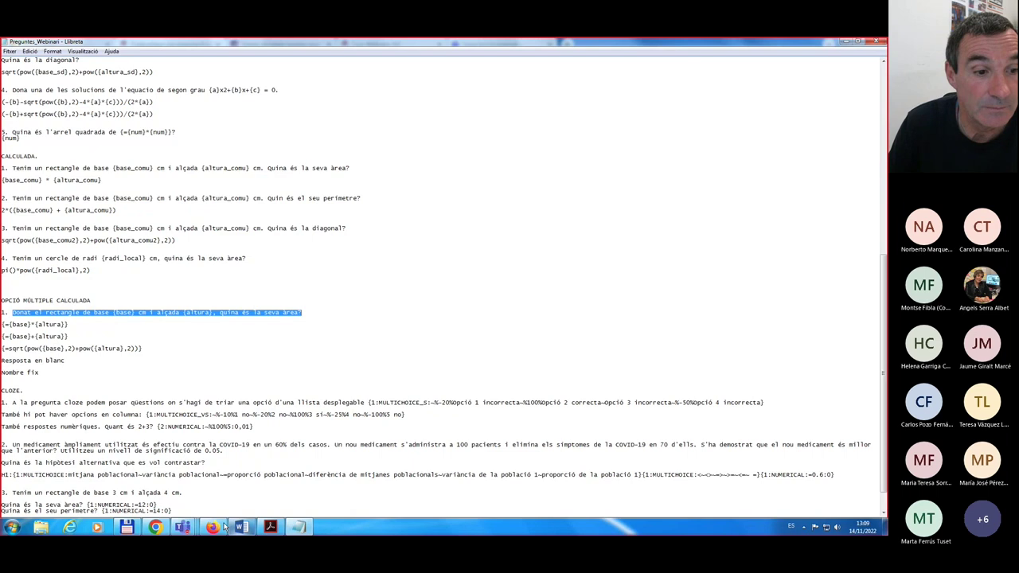
mouse_move(155, 527)
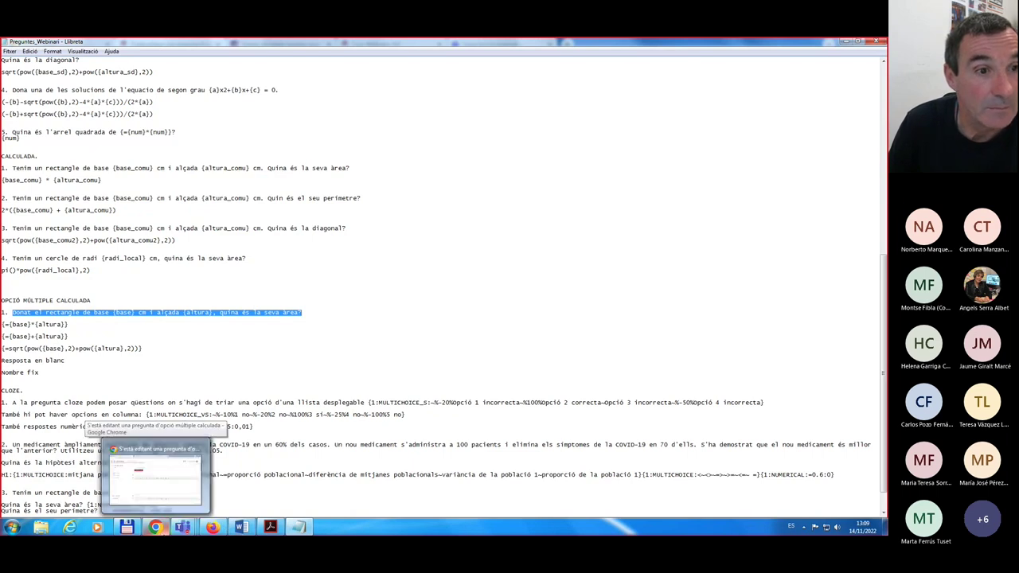
left_click(156, 473)
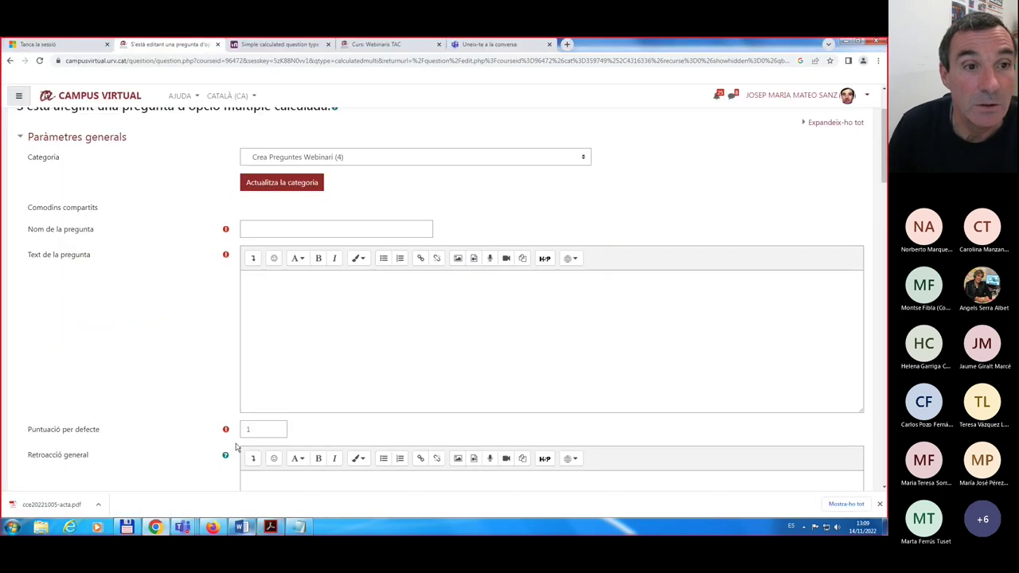
left_click(257, 290)
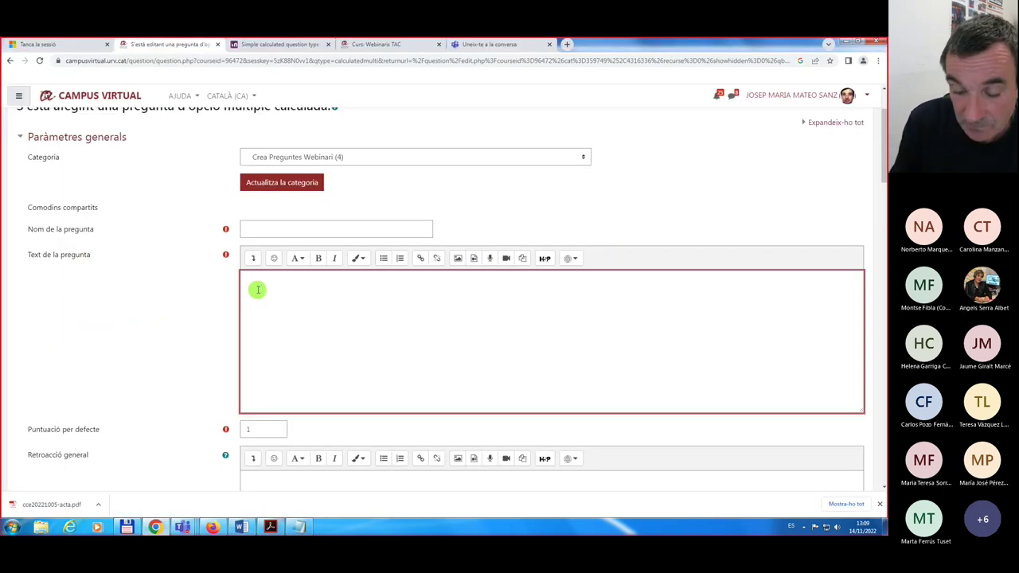
key("ctrl+v")
- Name the question "Test Calculada. rectangle. Àrea"
left_click(253, 230)
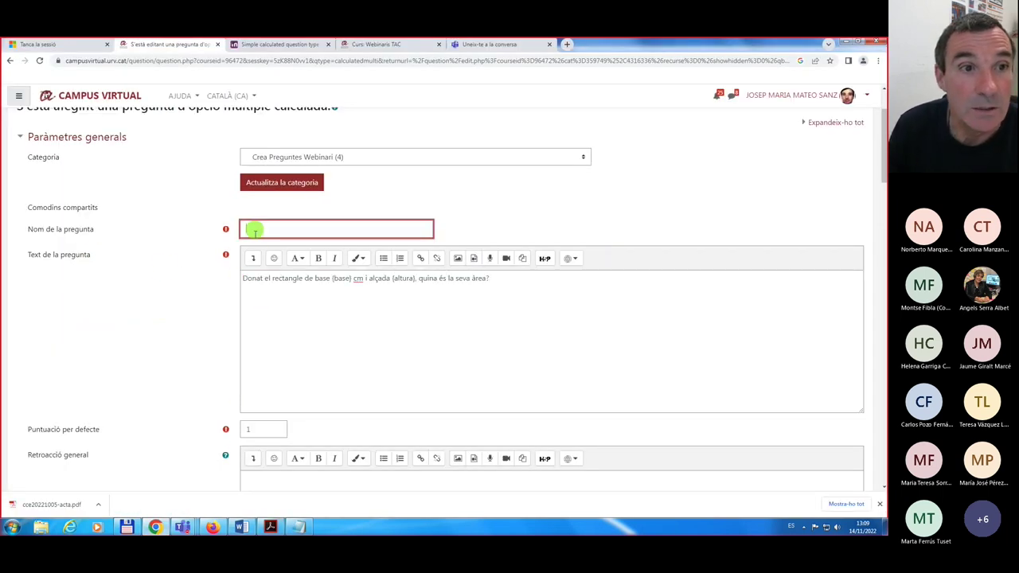
scroll(243, 282, "up", 1)
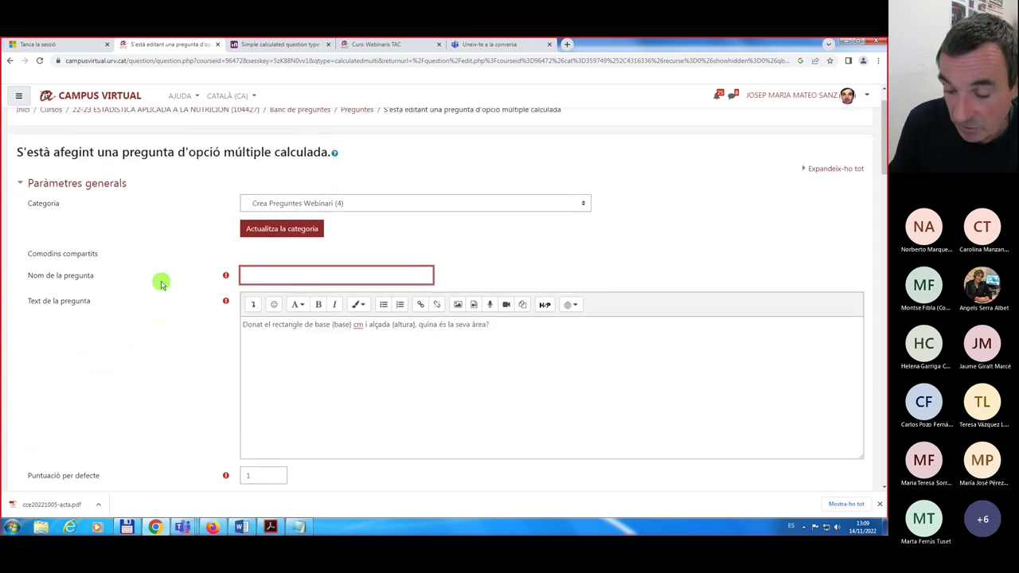
type("Te")
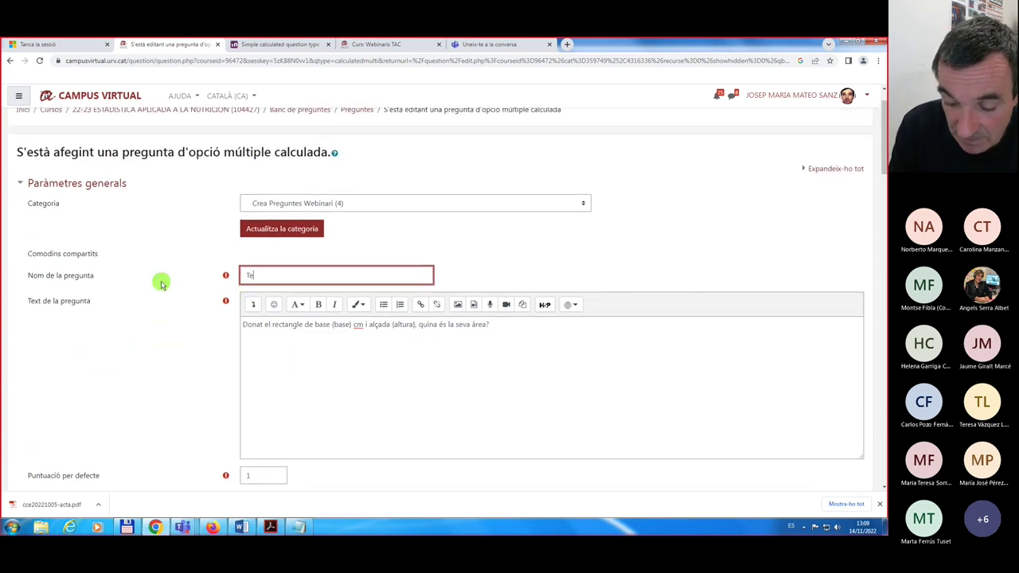
type("st Calcul")
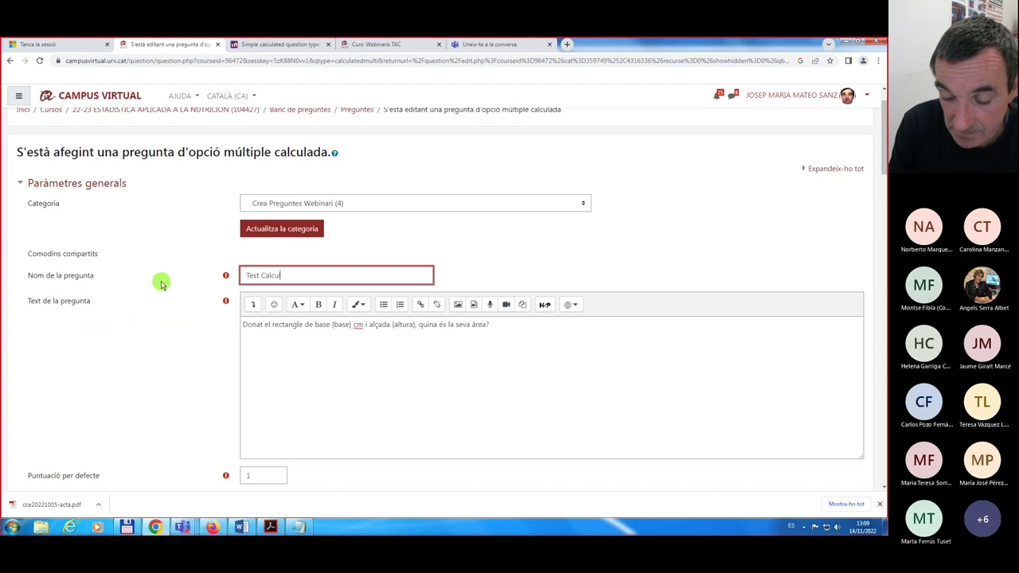
type("ada, rectangle, Àrea")
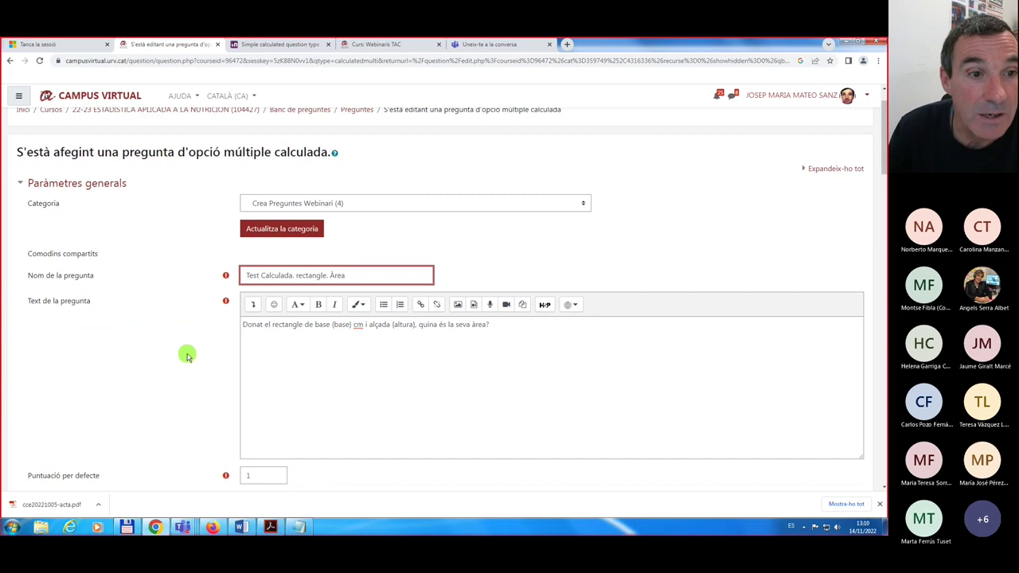
- Copy the area formula {={base}*{altura}} from the Preguntes_Webinari notes into answer option 1
scroll(187, 357, "down", 5)
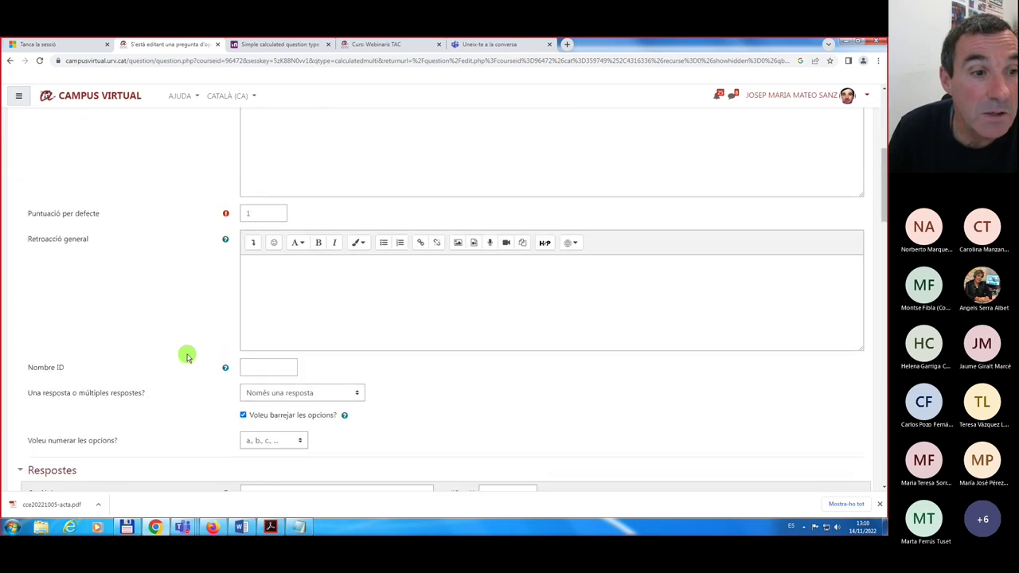
scroll(189, 351, "down", 2)
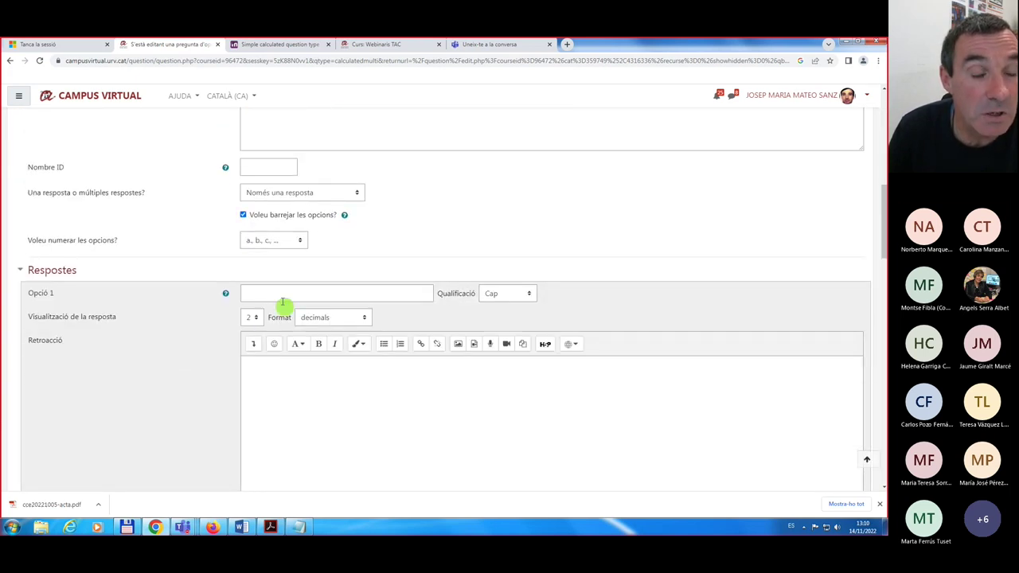
left_click(299, 527)
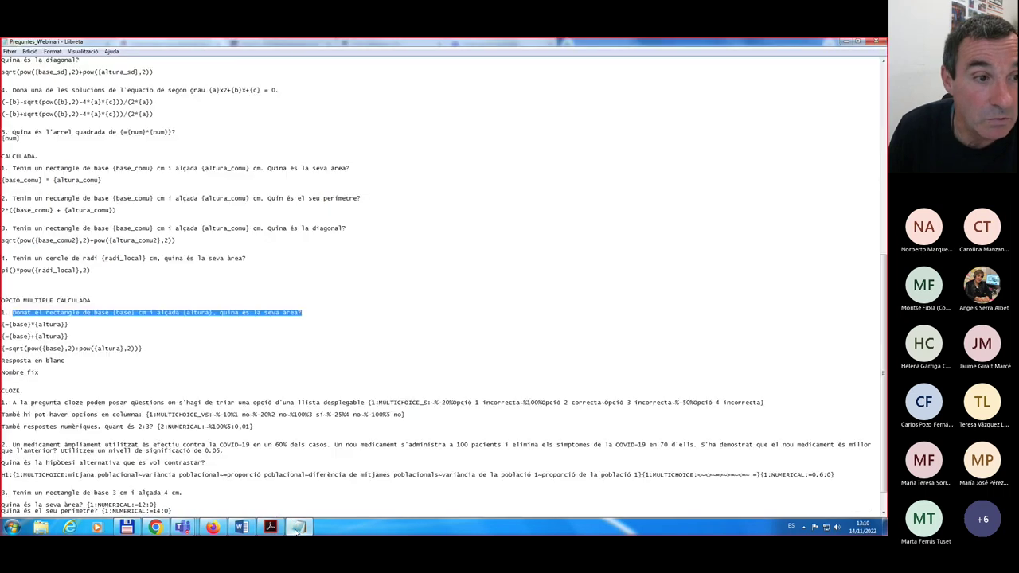
left_click_drag(3, 323, 71, 324)
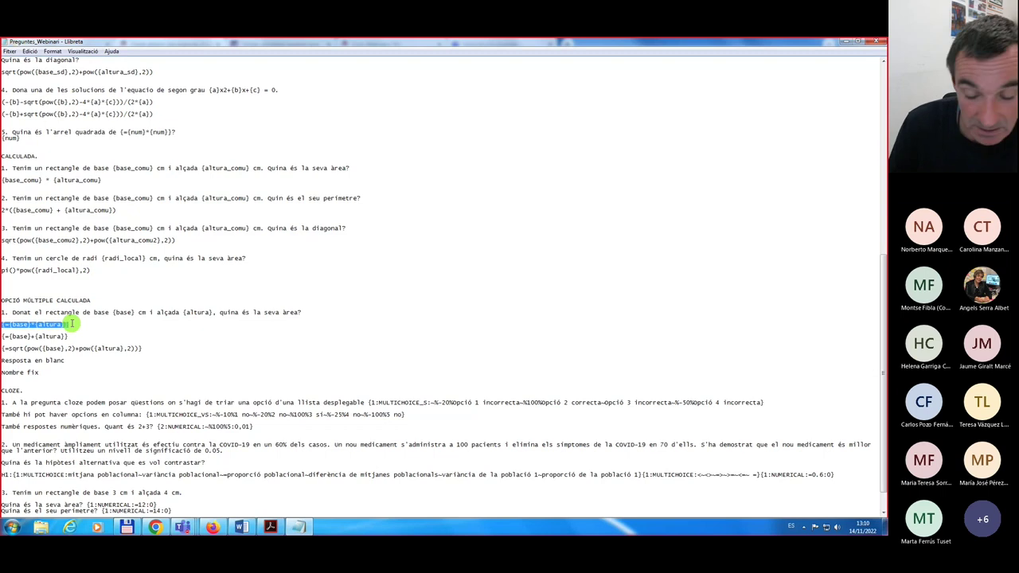
left_click(155, 527)
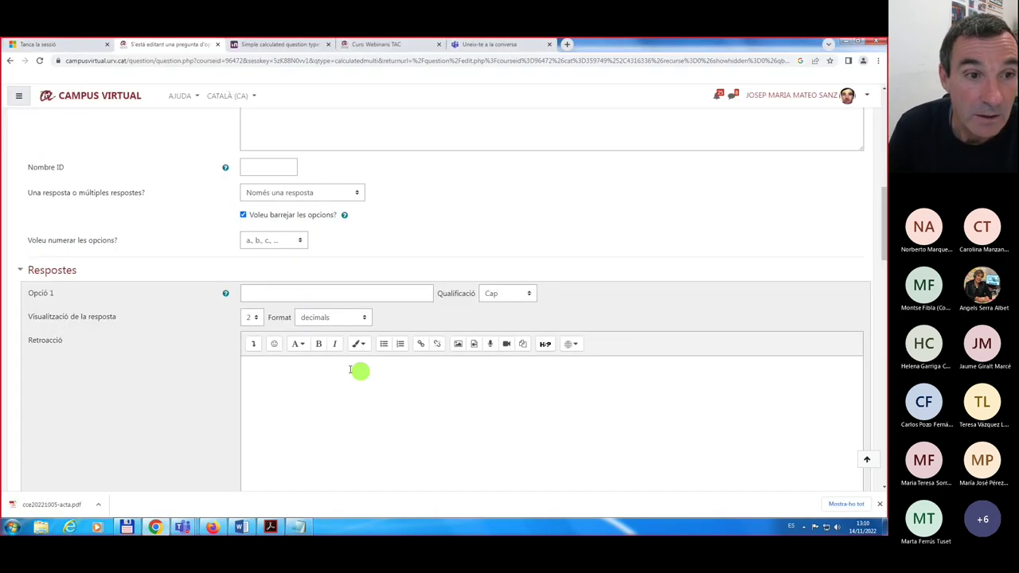
left_click(289, 295)
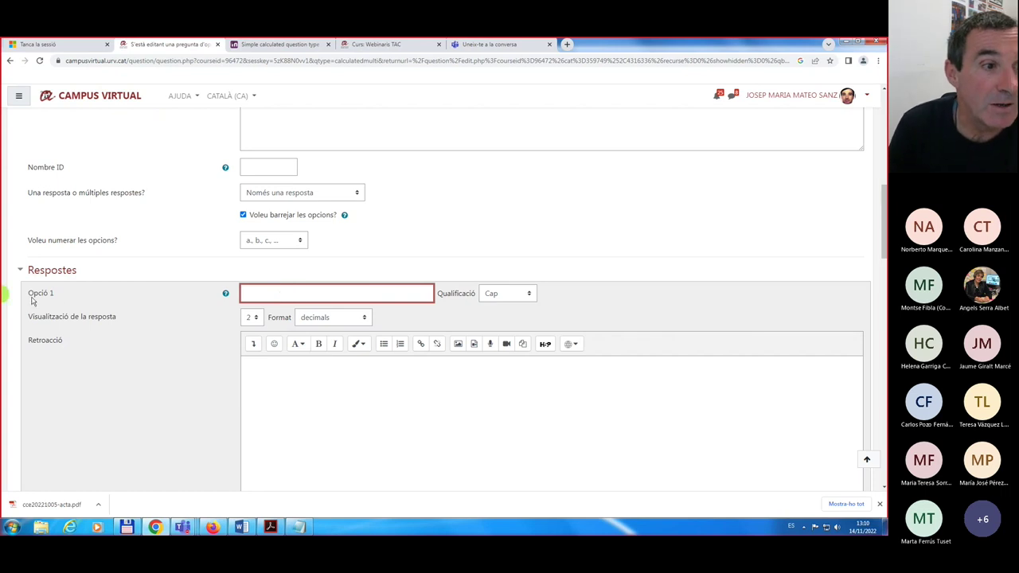
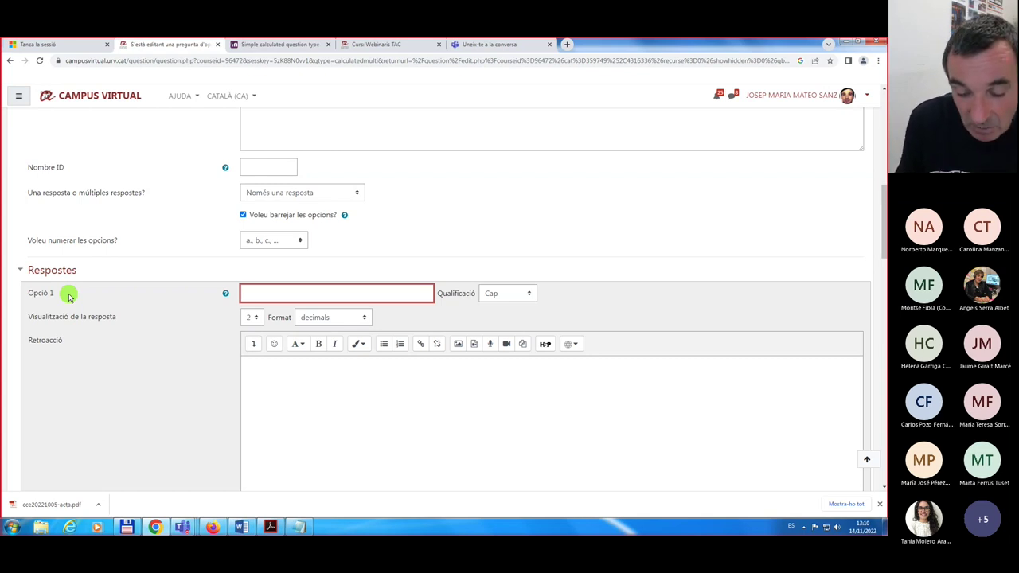
type("{={base}*{altura}}")
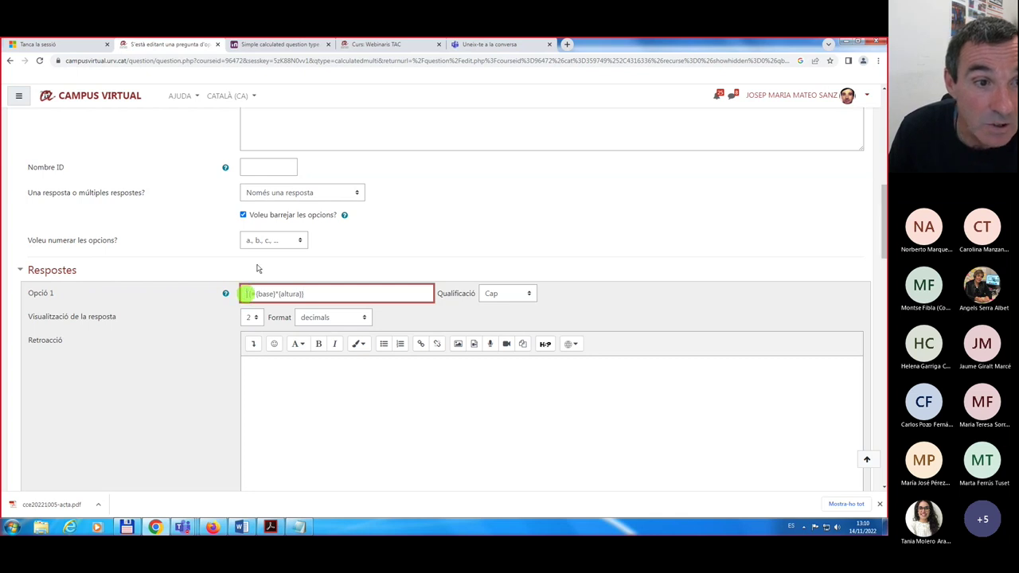
key("Home")
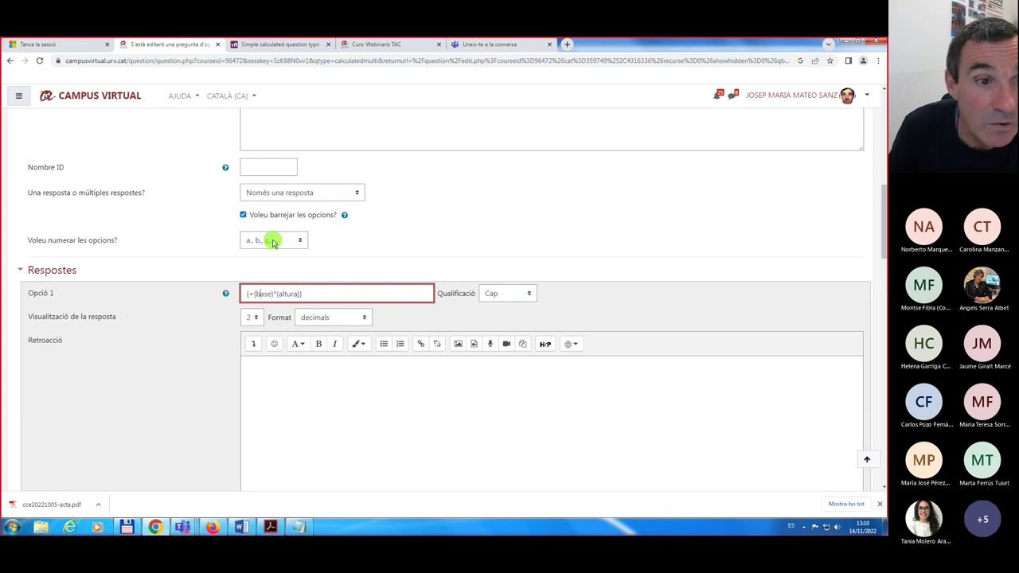
- Set the grade of answer option 1 to 100%
key("shift+Right")
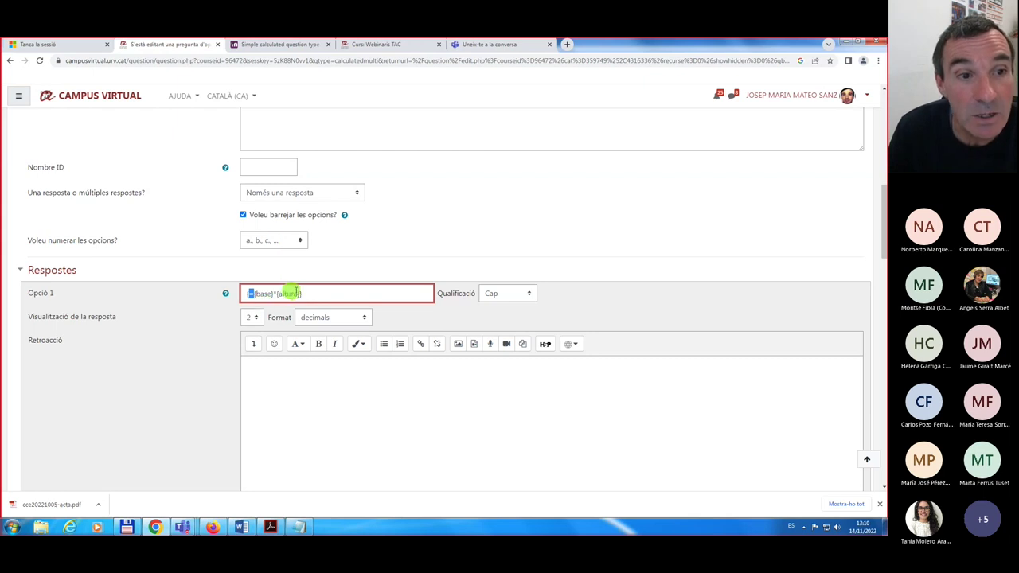
left_click(528, 293)
left_click(505, 319)
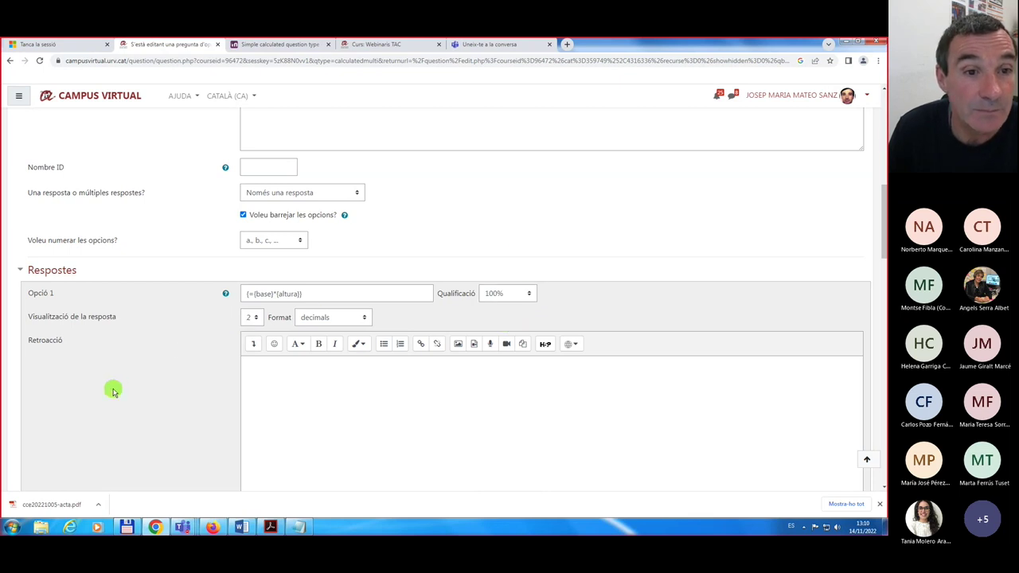
- Copy the formula {={base}+{altura}} from the Preguntes_Webinari notes into answer option 2
scroll(113, 390, "down", 1)
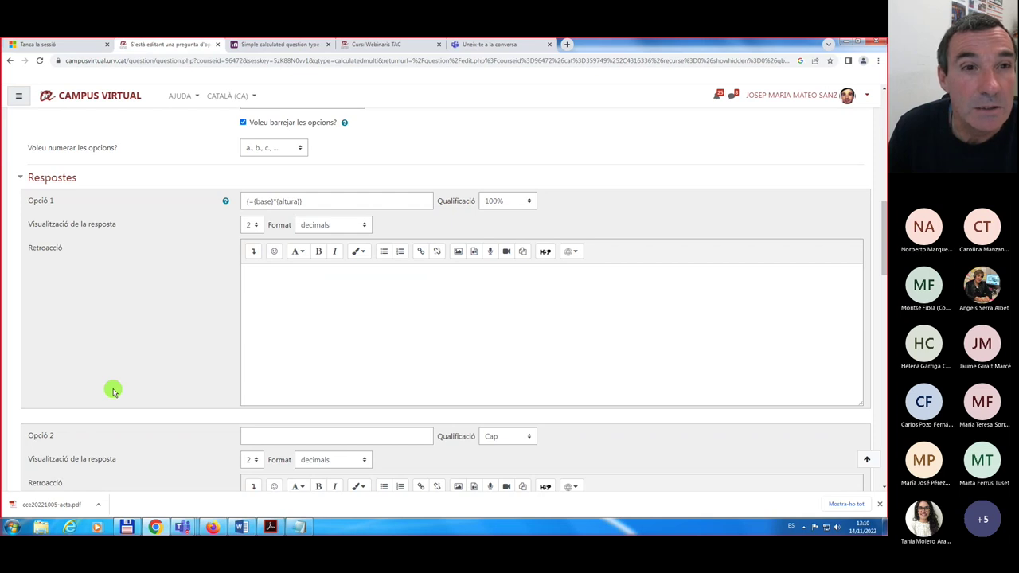
scroll(113, 390, "down", 1)
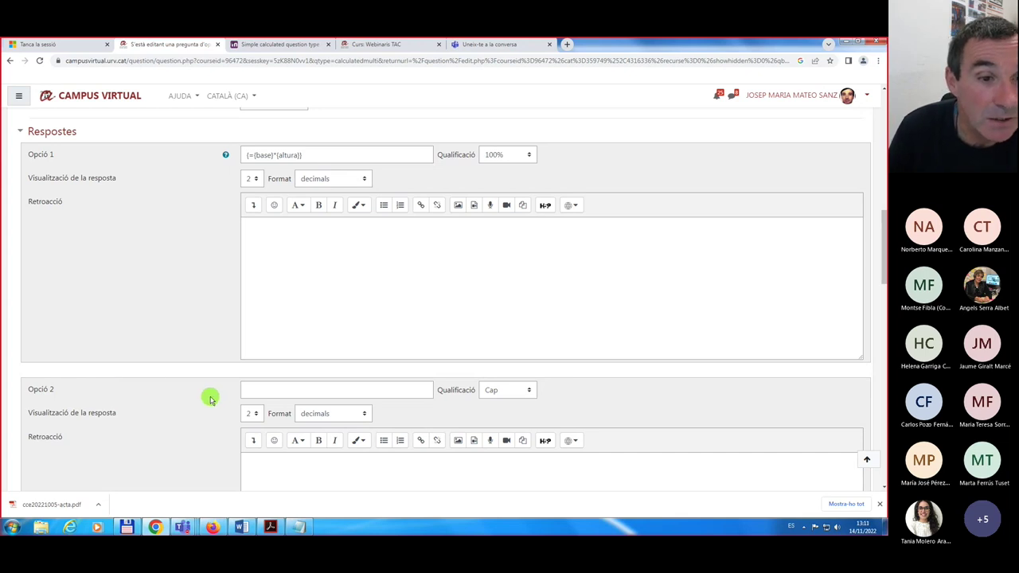
left_click(298, 527)
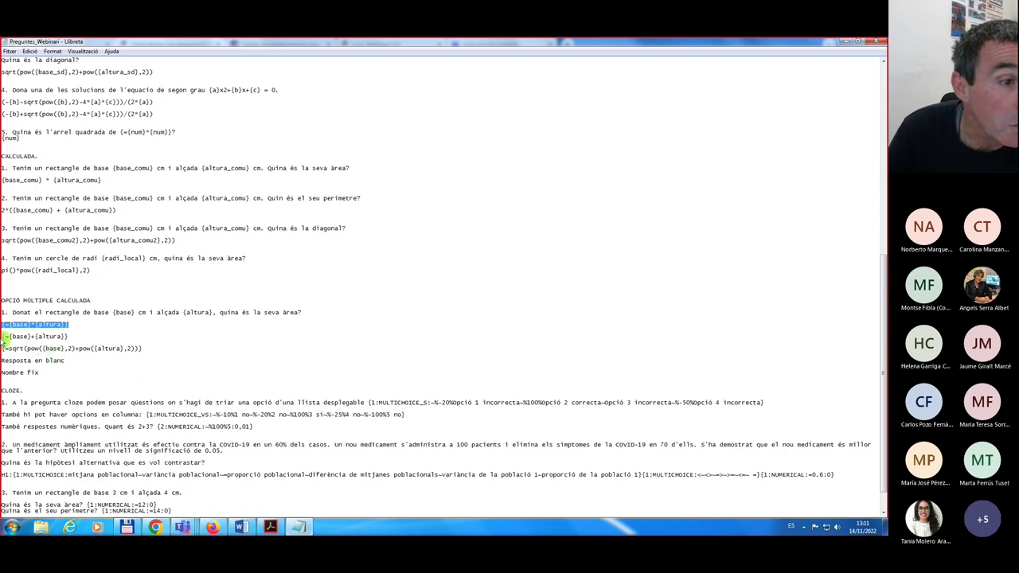
left_click_drag(4, 335, 75, 336)
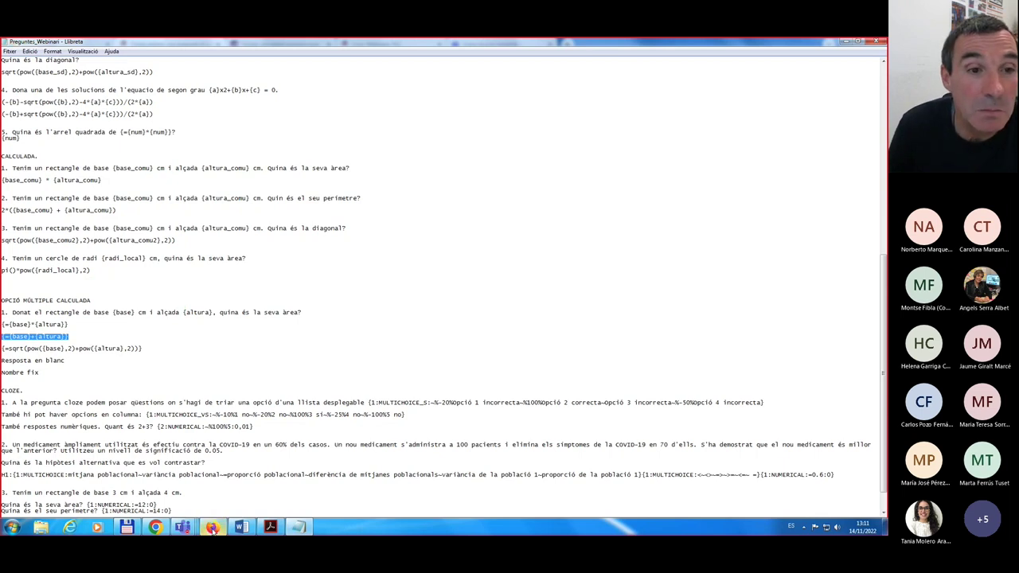
left_click(212, 527)
left_click(156, 527)
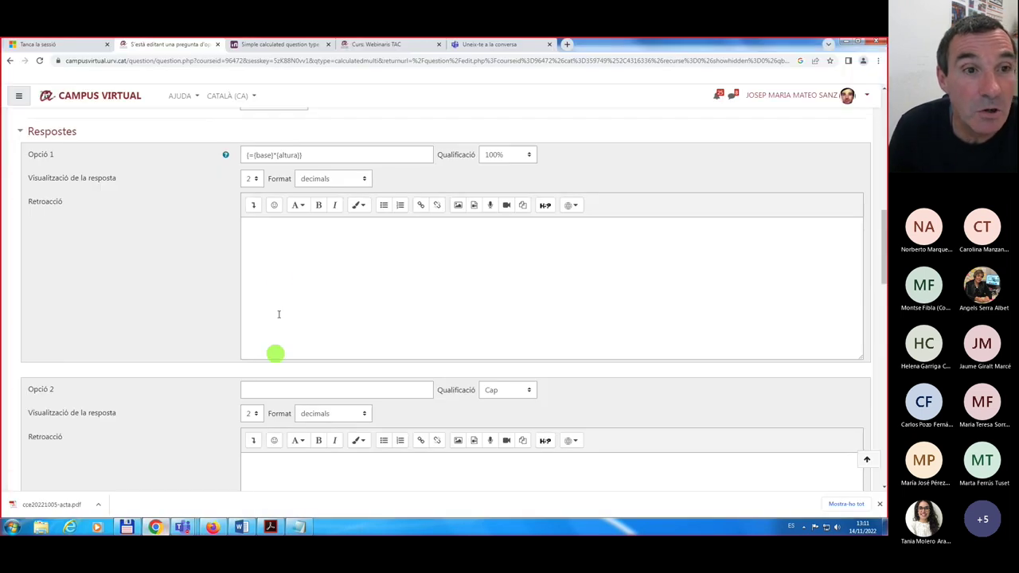
left_click(275, 388)
type("{={base}*{altura}}")
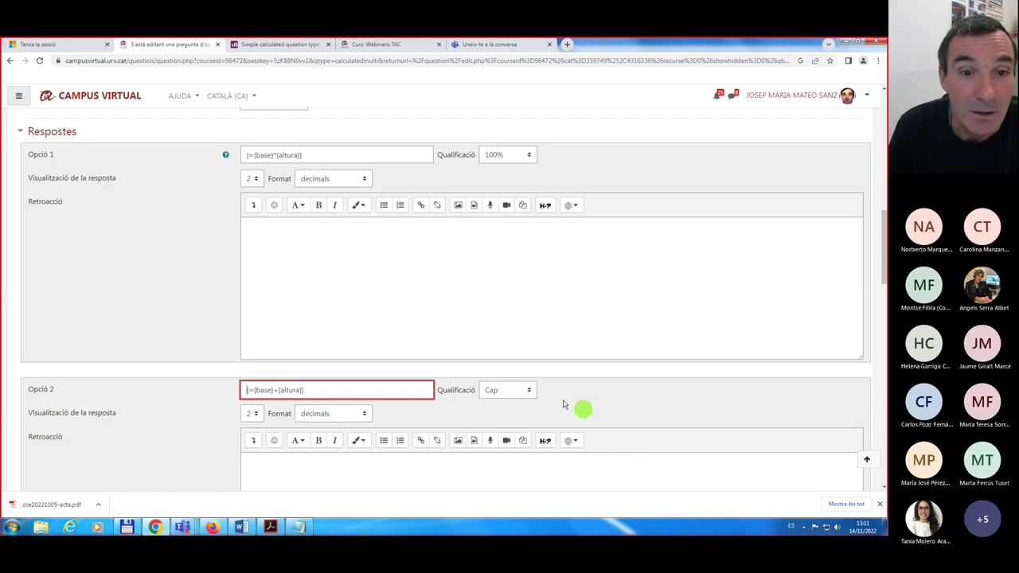
- Enter the fixed number 12 as answer option 3
scroll(514, 390, "down", 2)
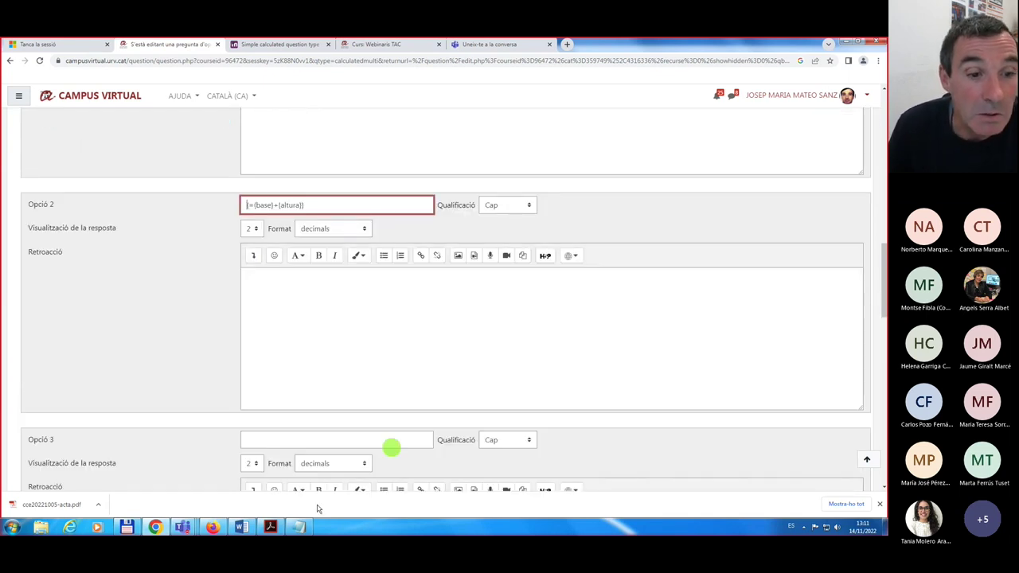
left_click(293, 530)
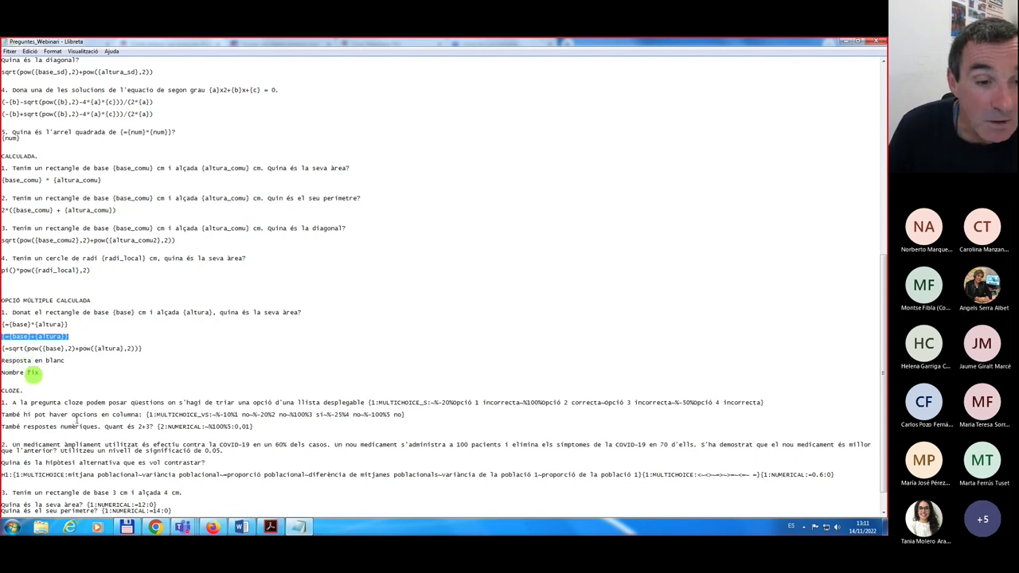
left_click(211, 528)
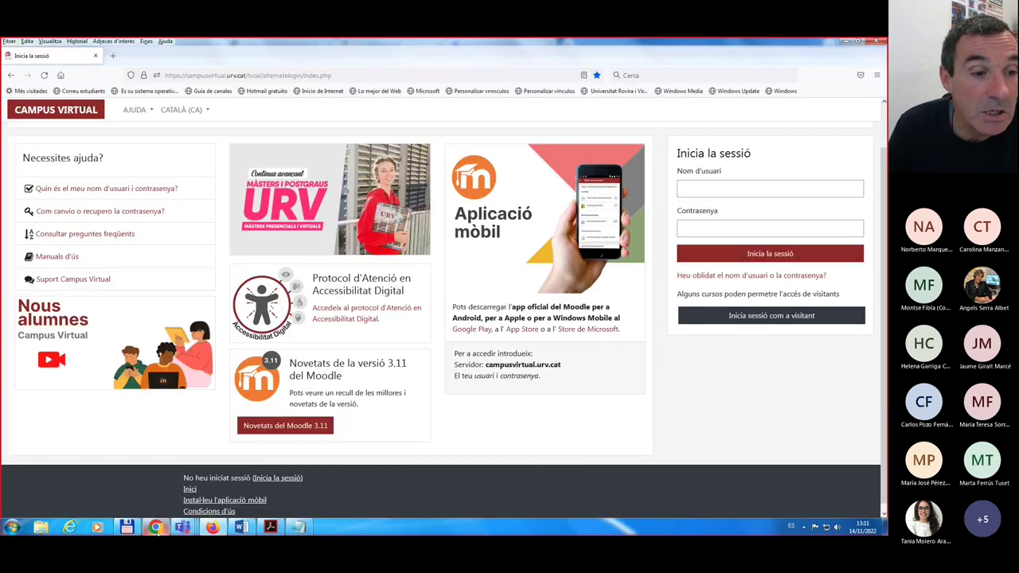
left_click(155, 528)
left_click(281, 446)
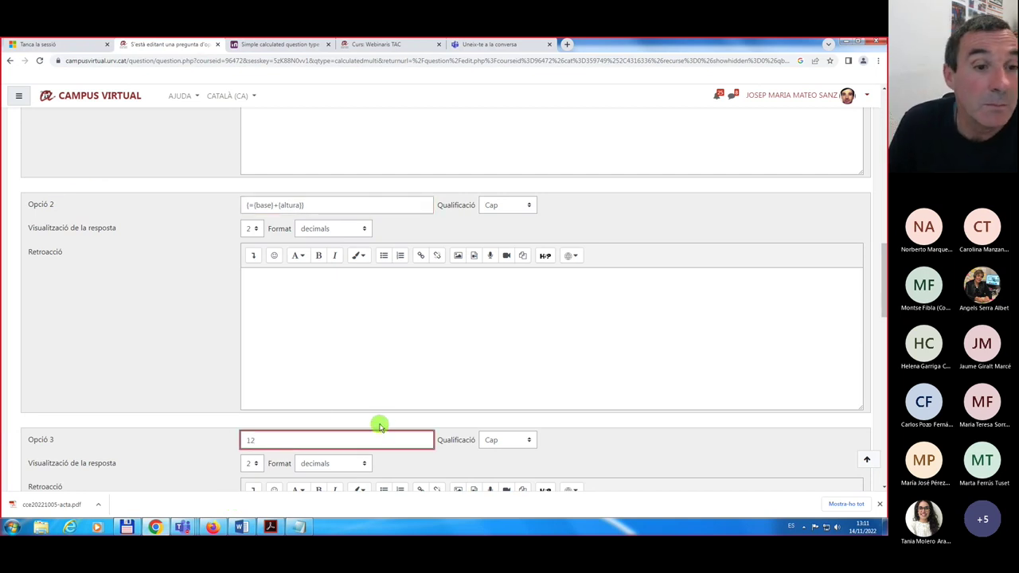
- Set the grade of answer option 3 to -20%
scroll(380, 427, "up", 3)
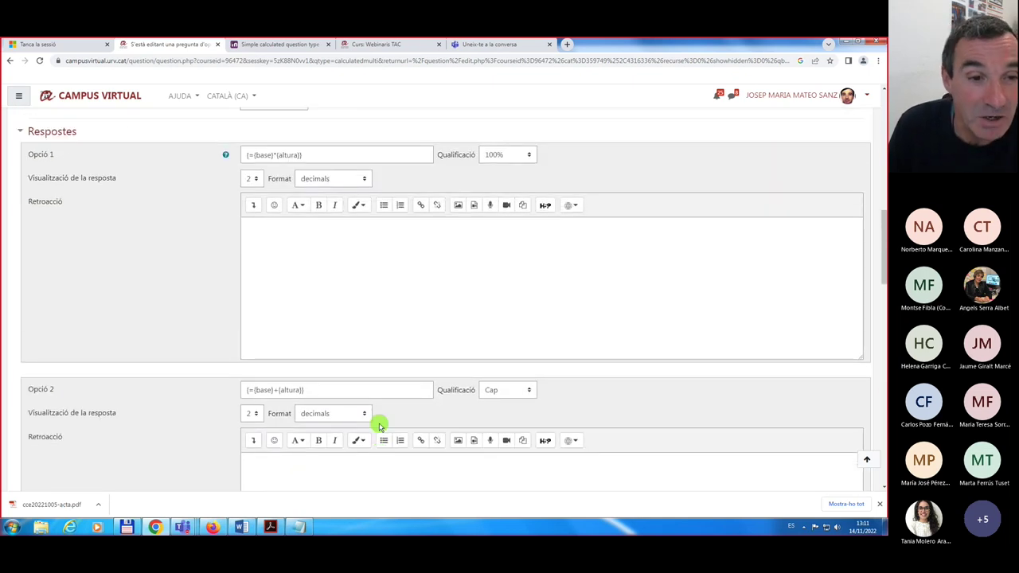
scroll(380, 428, "down", 4)
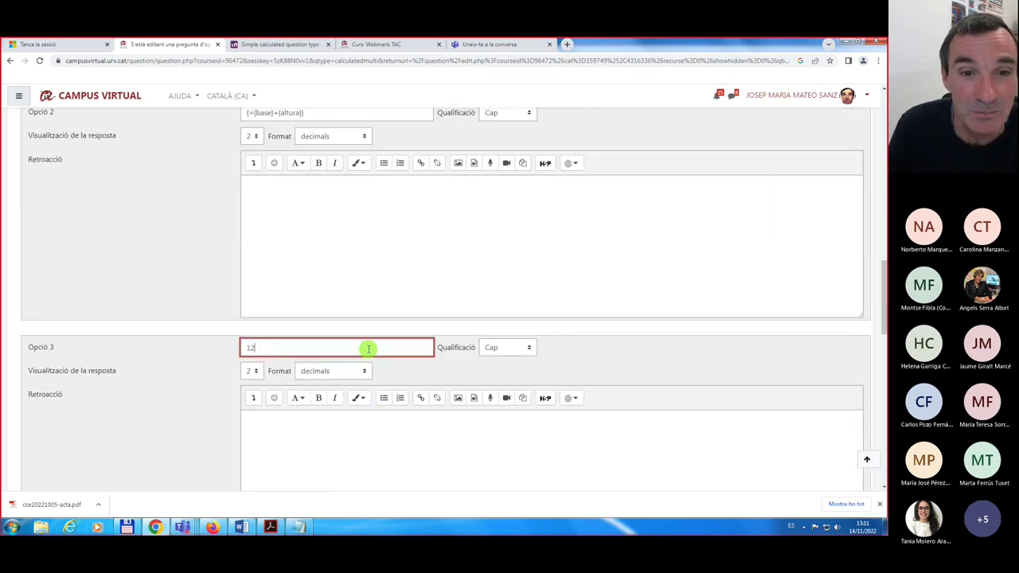
left_click(524, 348)
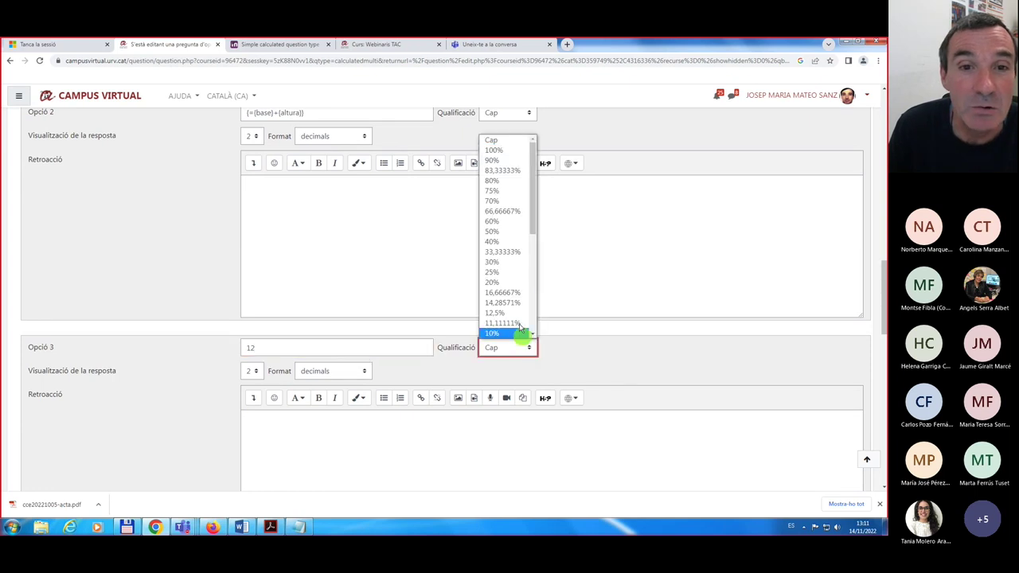
left_click_drag(530, 220, 532, 267)
left_click(494, 322)
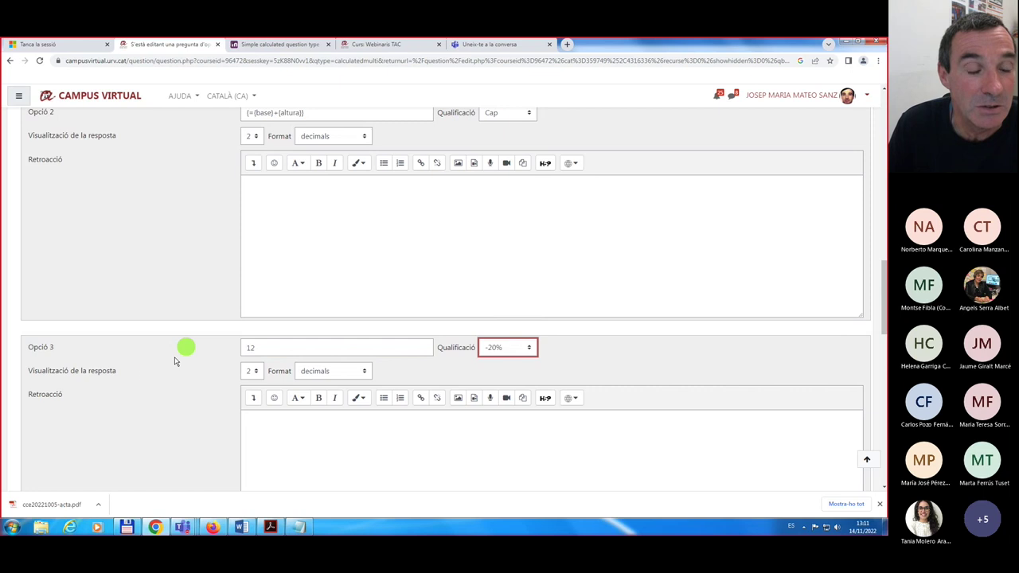
- Enter "No sé la resposta" as the text of answer option 4
scroll(151, 371, "down", 5)
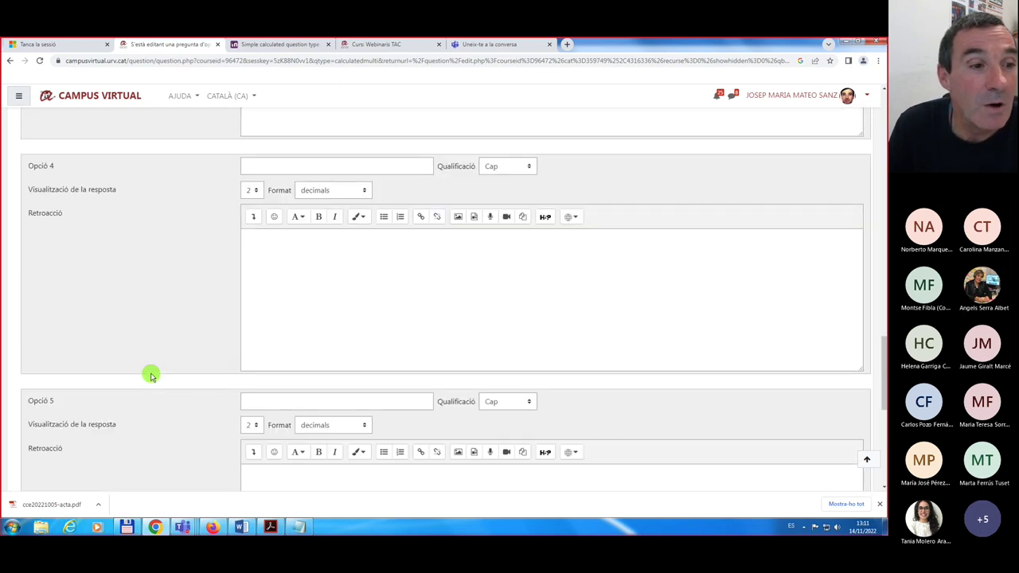
left_click(277, 167)
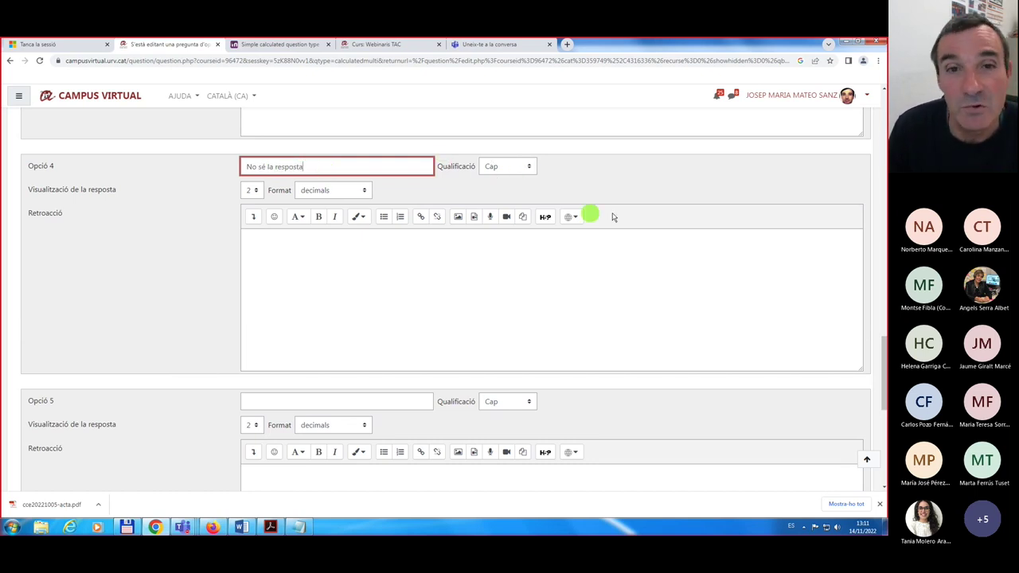
left_click(108, 277)
- Save the calculated multiple-choice question and continue editing it
scroll(108, 277, "down", 5)
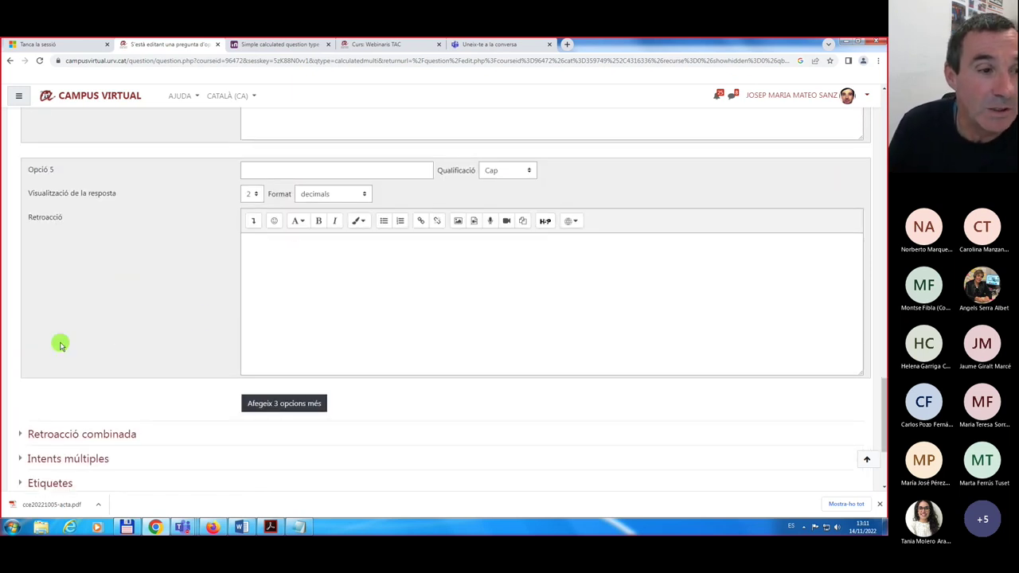
scroll(60, 344, "down", 3)
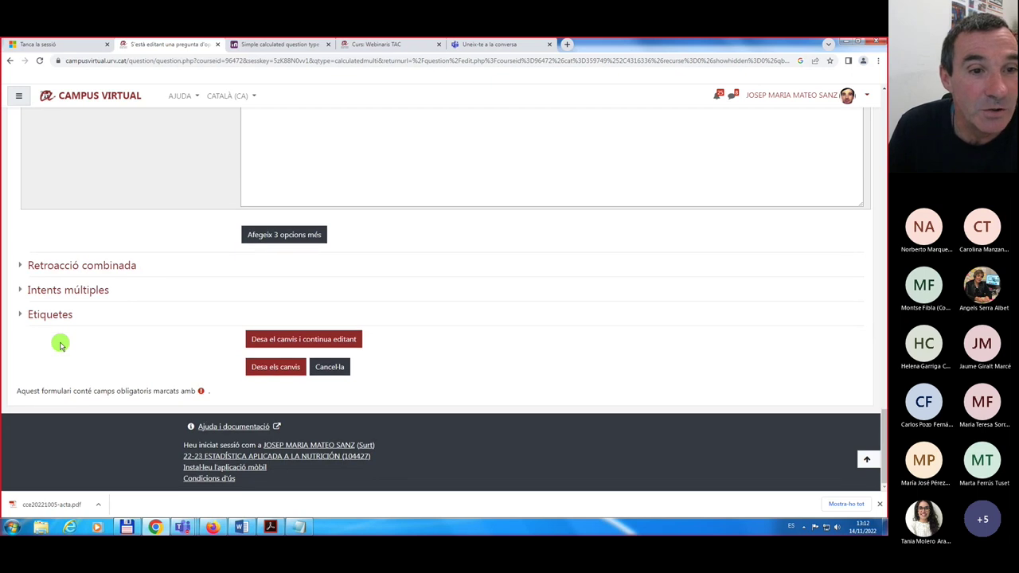
left_click(284, 340)
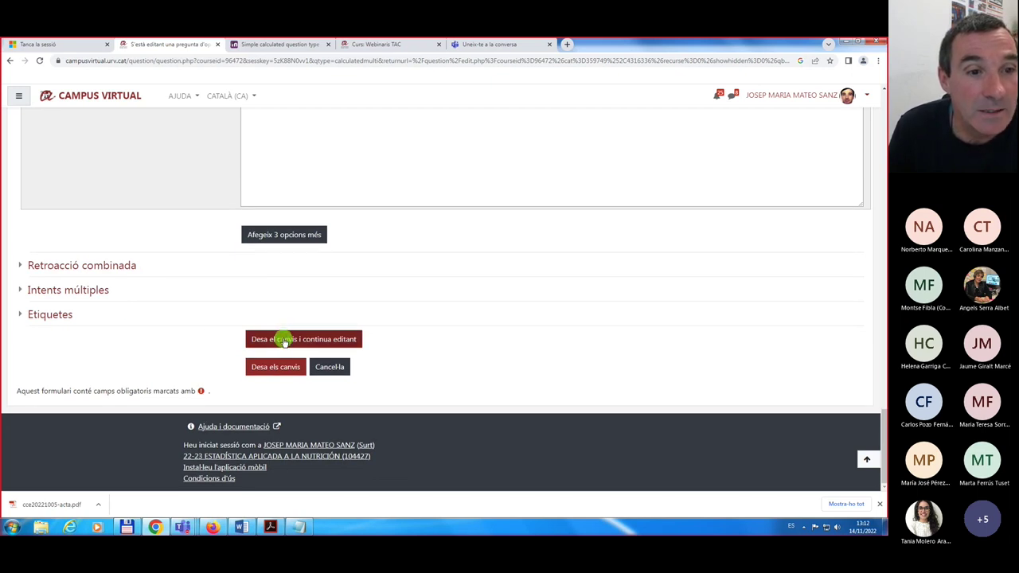
left_click(283, 343)
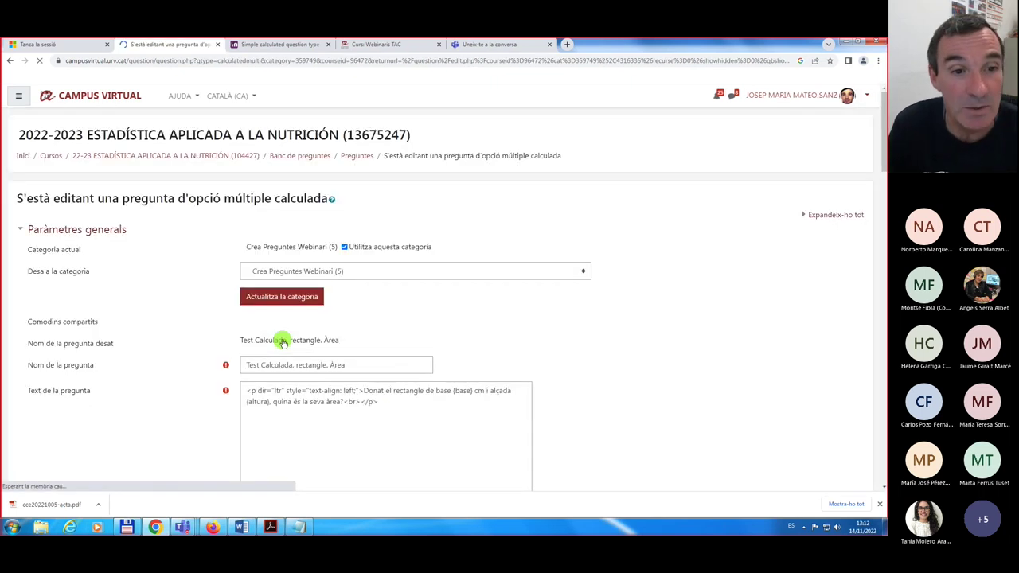
- Check the answer options, save the question and accept the default unsynchronised wildcard properties to reach dataset editing
scroll(283, 342, "down", 10)
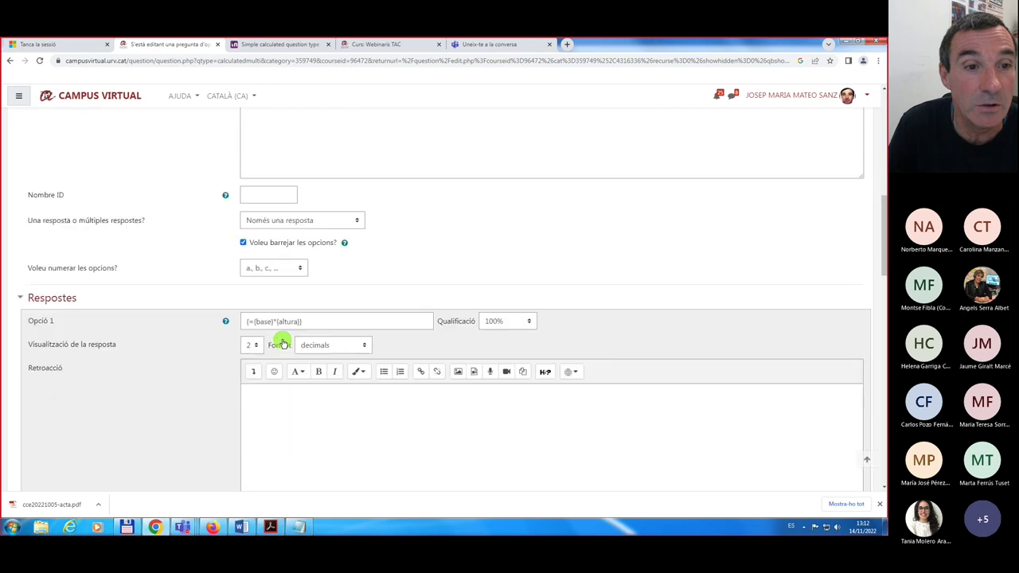
scroll(284, 342, "down", 8)
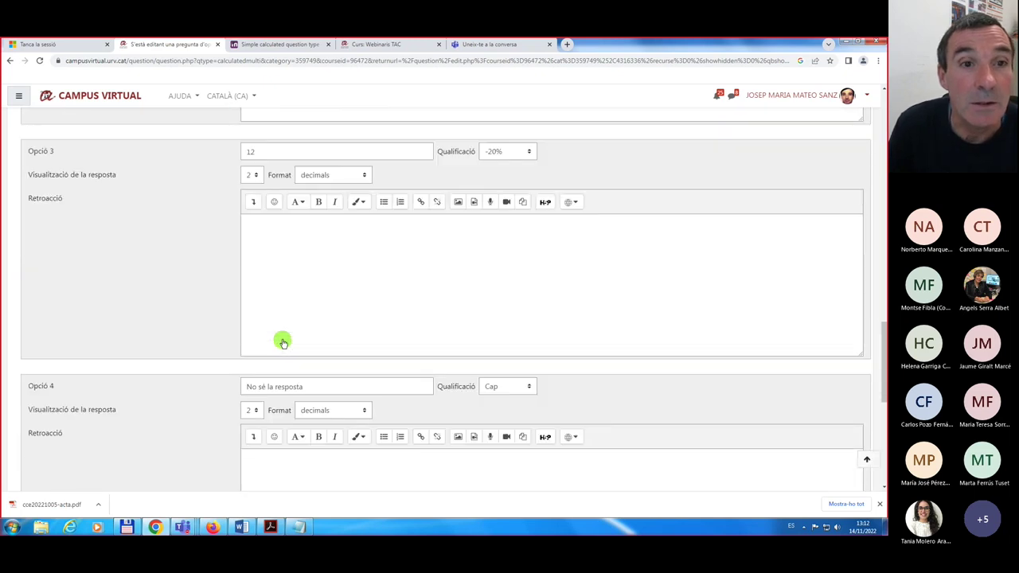
scroll(284, 342, "up", 6)
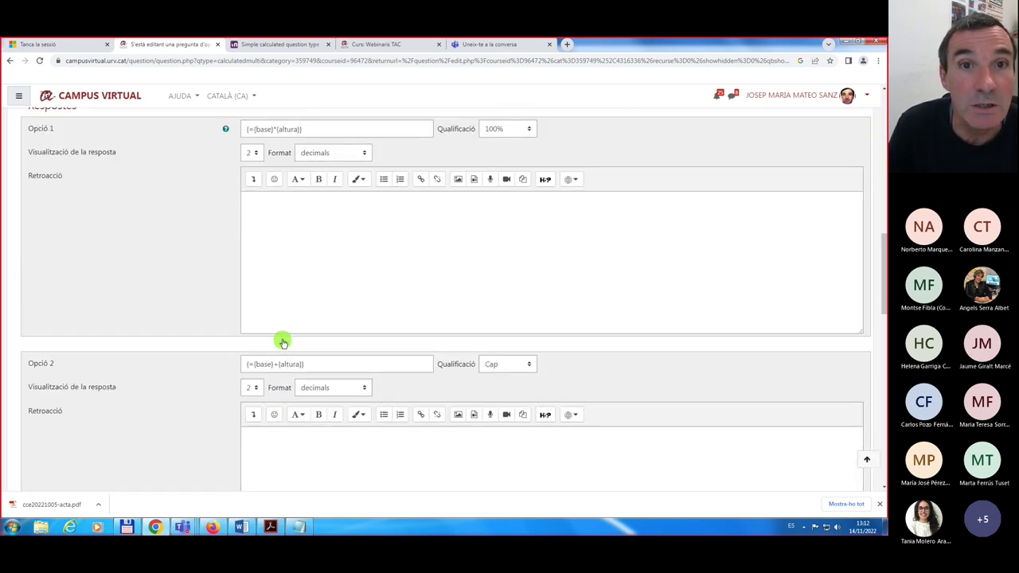
scroll(277, 387, "down", 2)
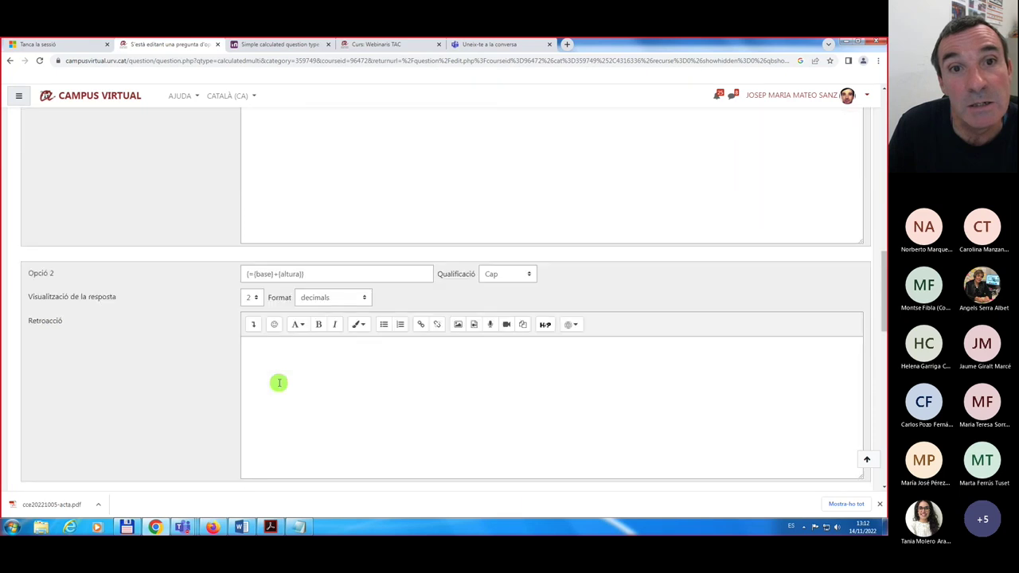
scroll(279, 383, "down", 10)
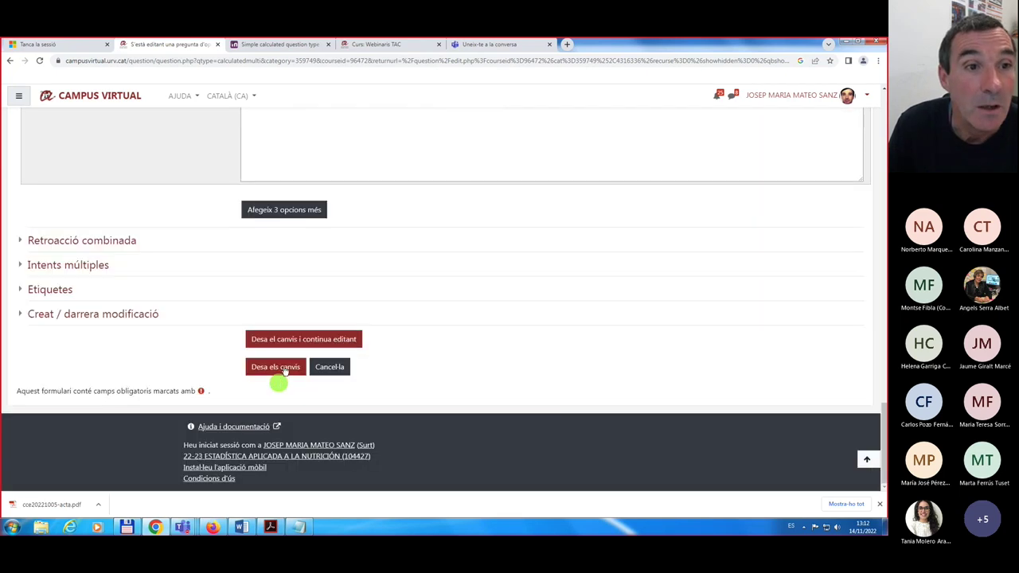
left_click(280, 369)
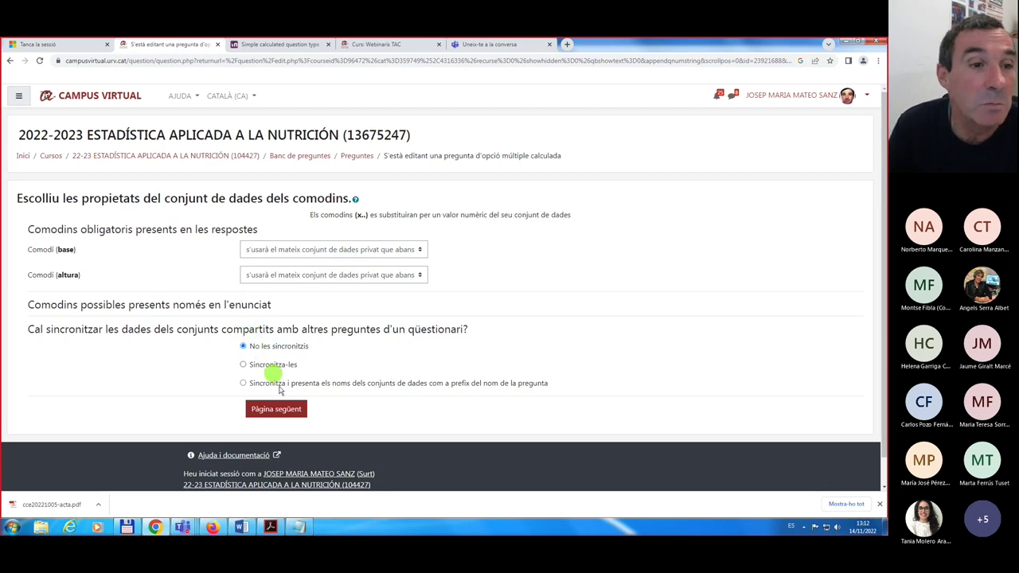
left_click(277, 411)
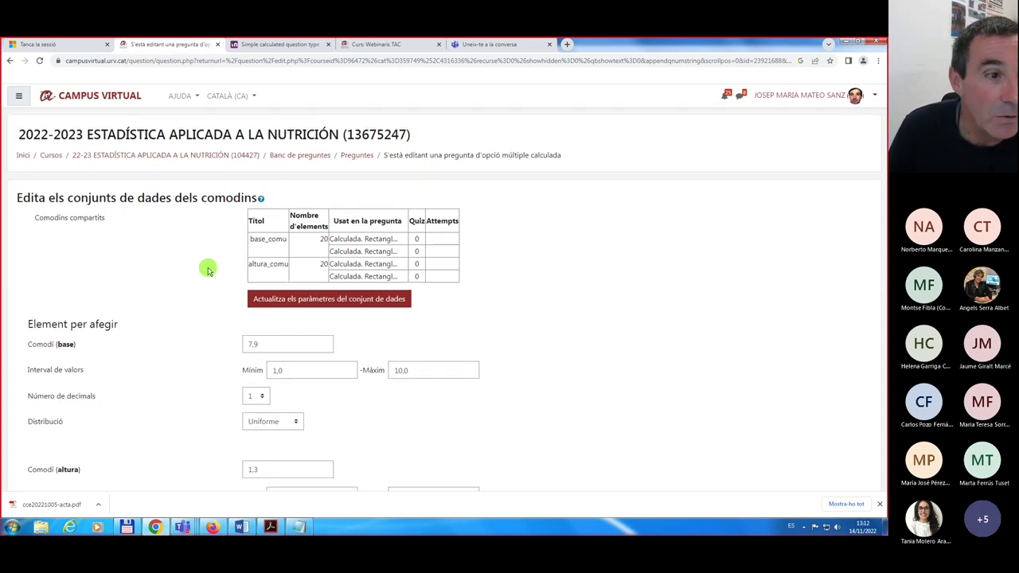
- Review the base and altura wildcard ranges, the answer previews and the options for adding dataset items
scroll(207, 271, "down", 2)
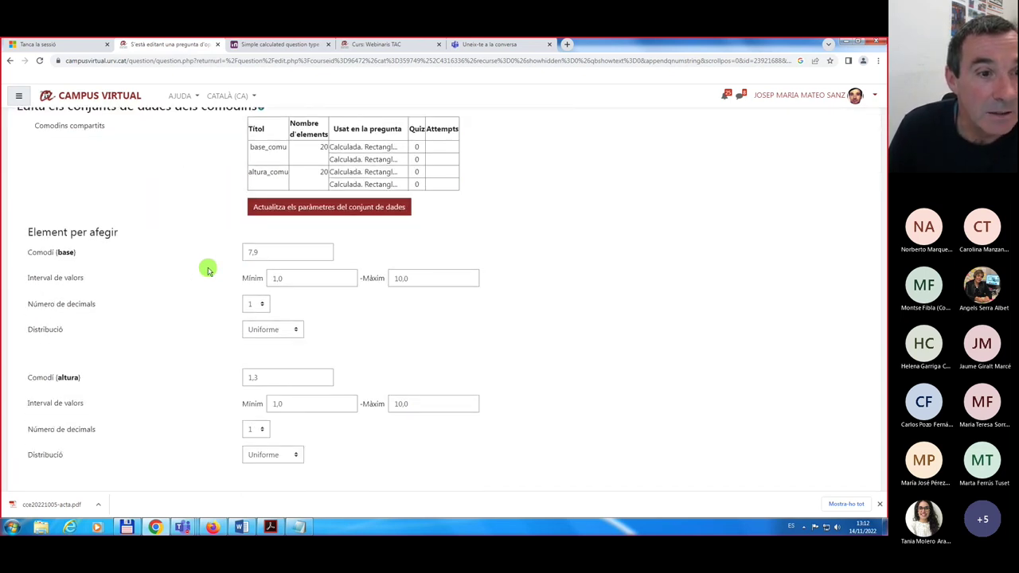
scroll(207, 271, "down", 3)
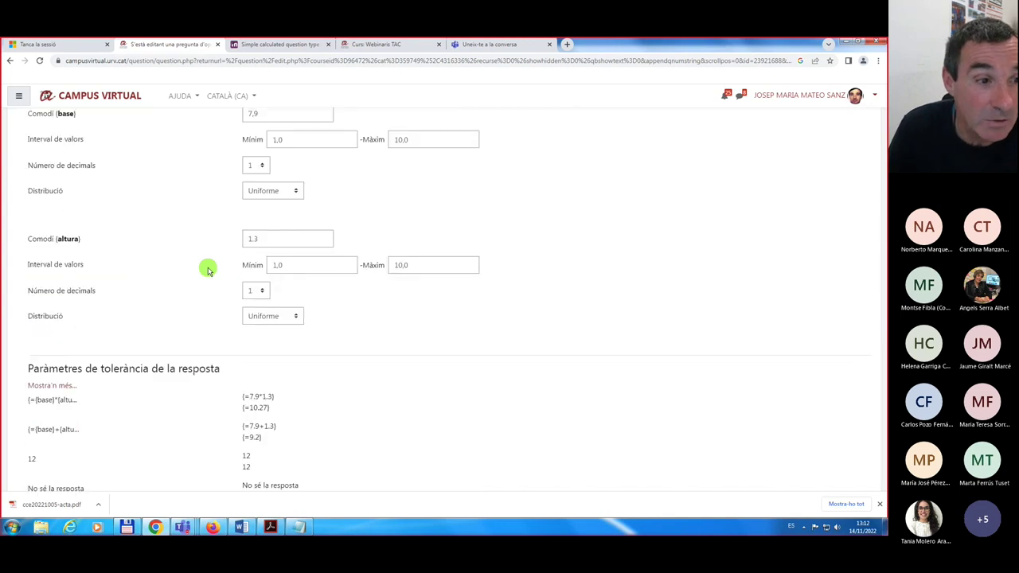
scroll(207, 271, "down", 4)
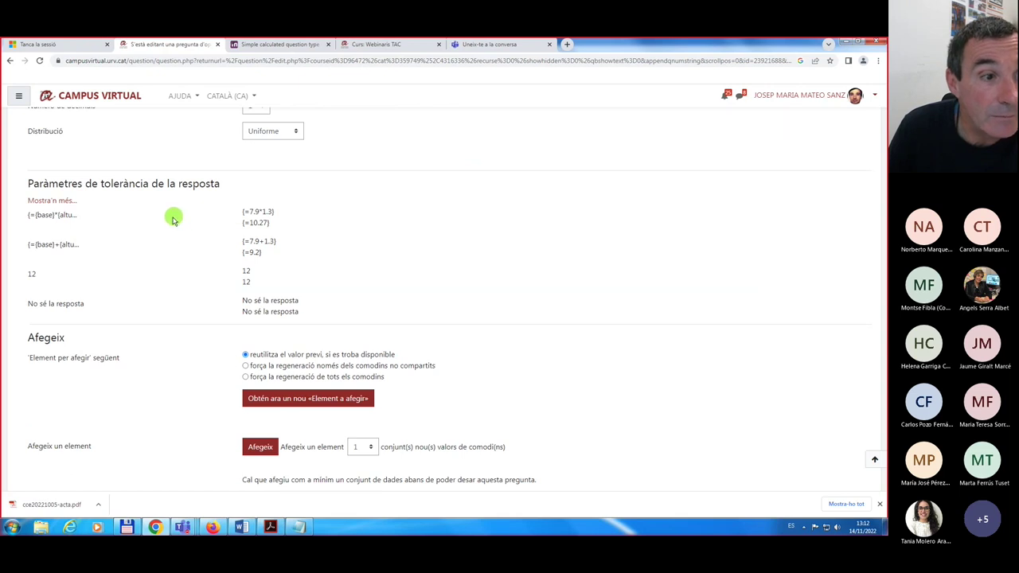
scroll(178, 322, "down", 3)
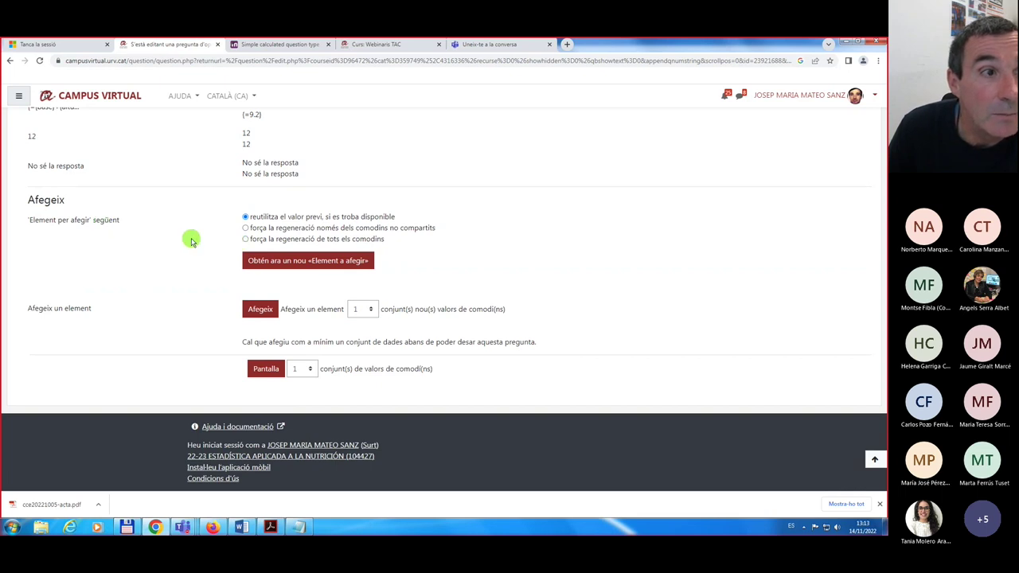
scroll(191, 240, "up", 6)
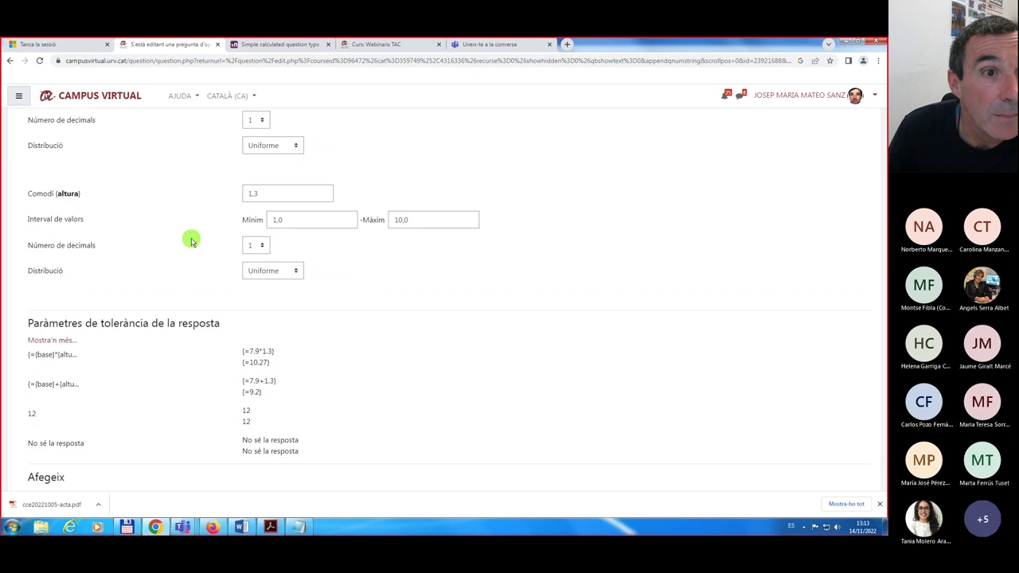
scroll(191, 240, "up", 2)
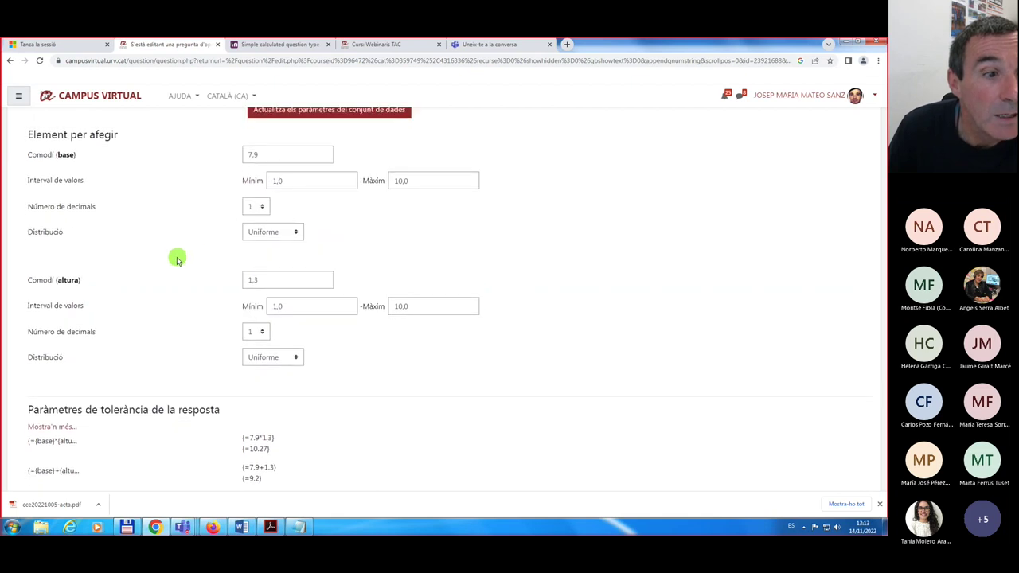
- Expand the answer tolerance parameters and set the first answer's tolerance type to Nominal
scroll(178, 259, "down", 3)
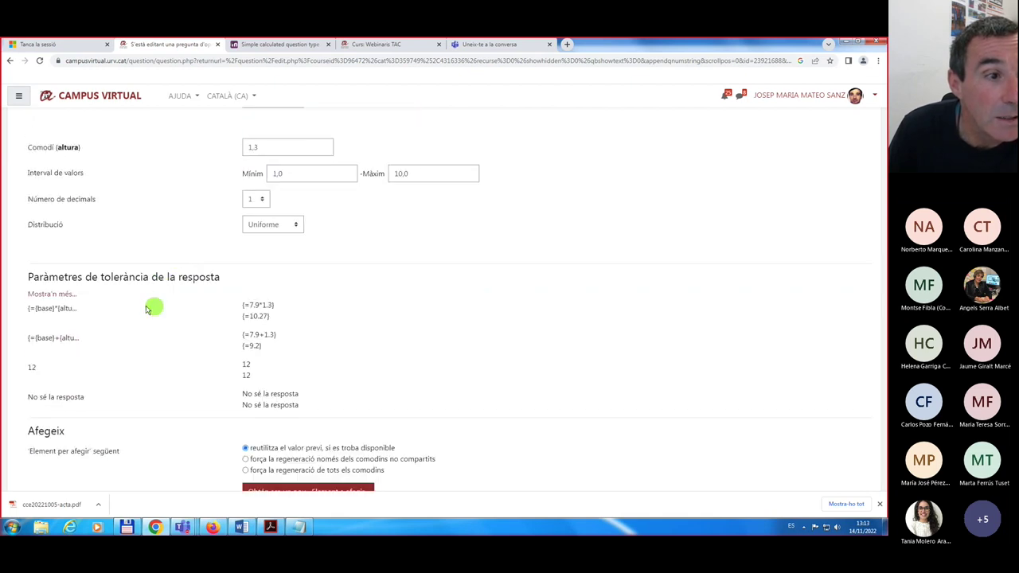
left_click(51, 294)
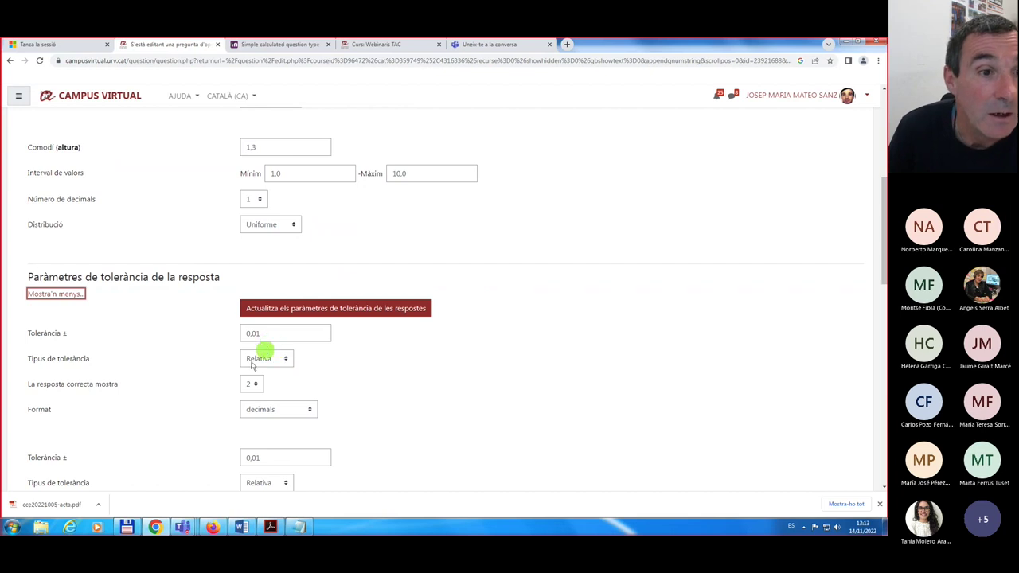
scroll(159, 380, "down", 2)
scroll(158, 382, "down", 2)
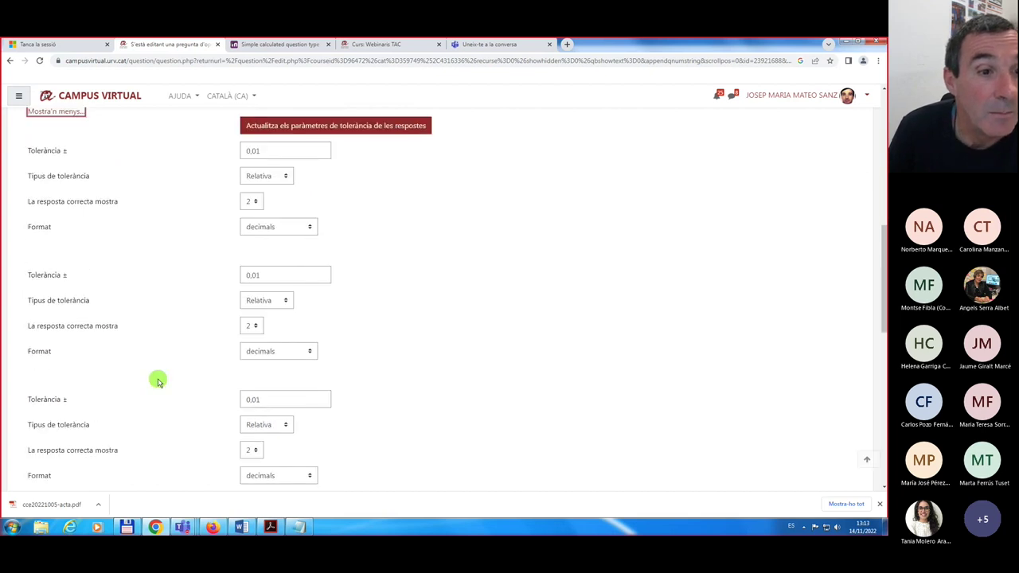
scroll(158, 382, "down", 3)
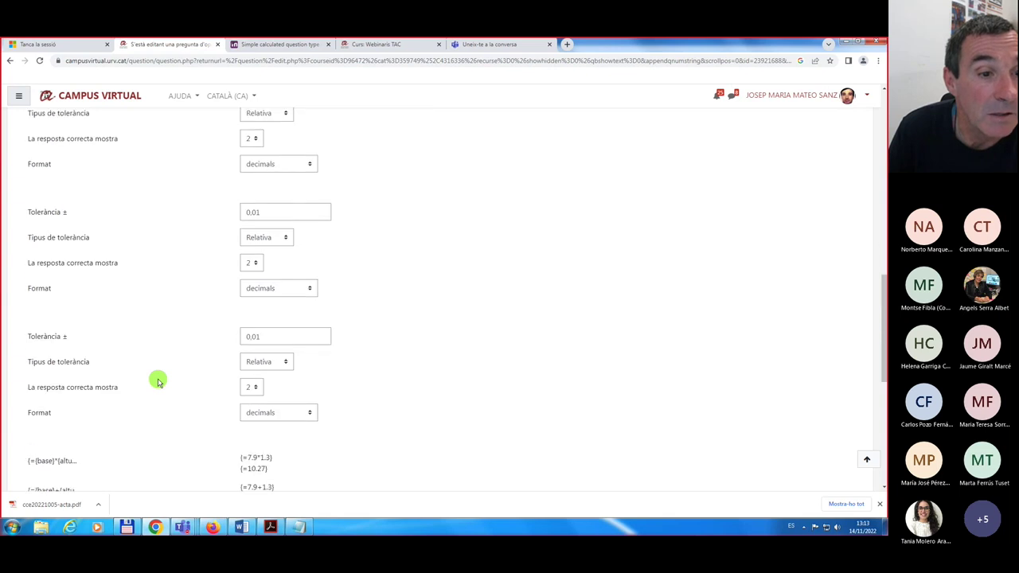
scroll(158, 383, "down", 3)
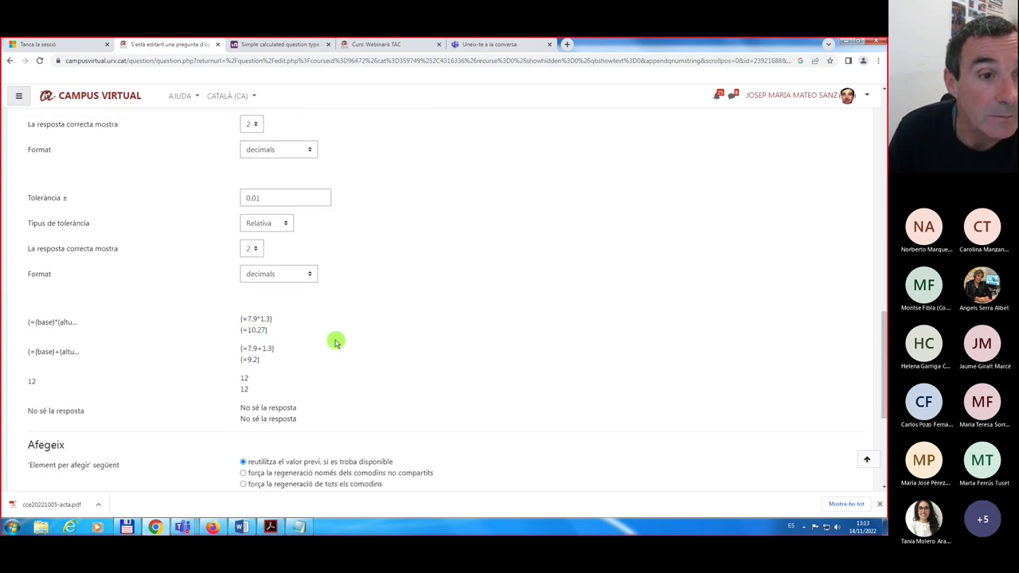
scroll(323, 353, "up", 4)
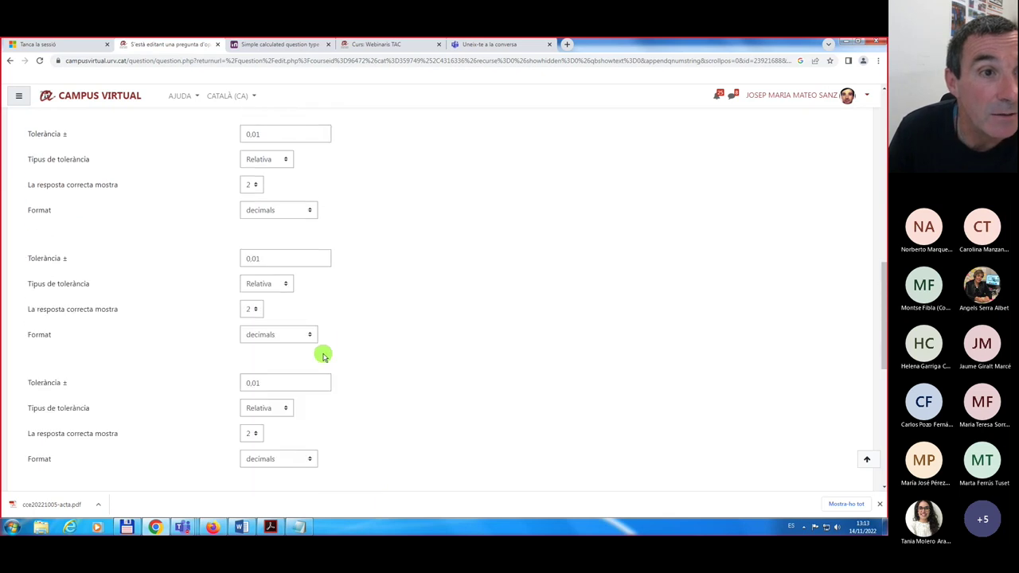
scroll(323, 354, "up", 1)
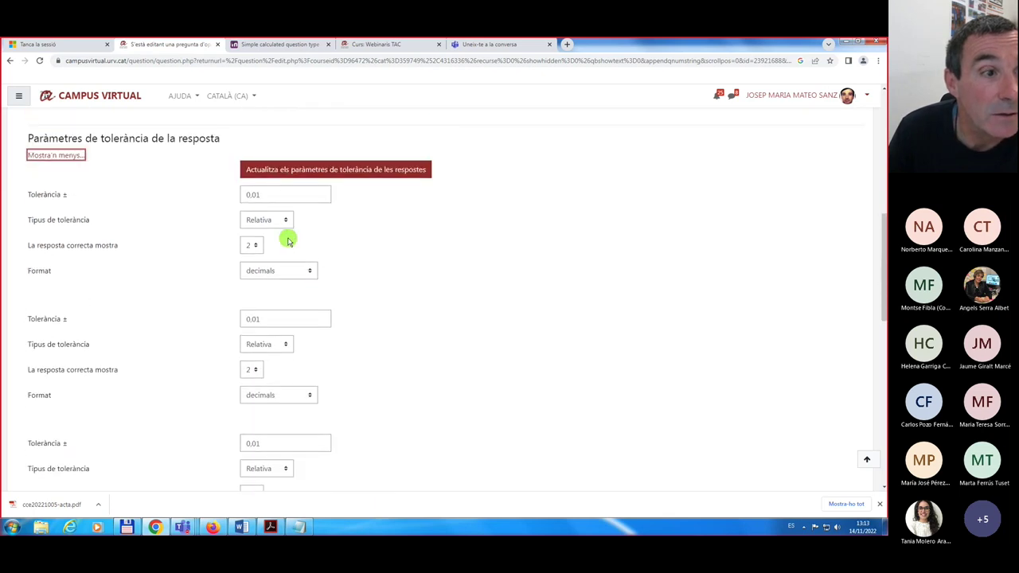
left_click(325, 189)
left_click(286, 220)
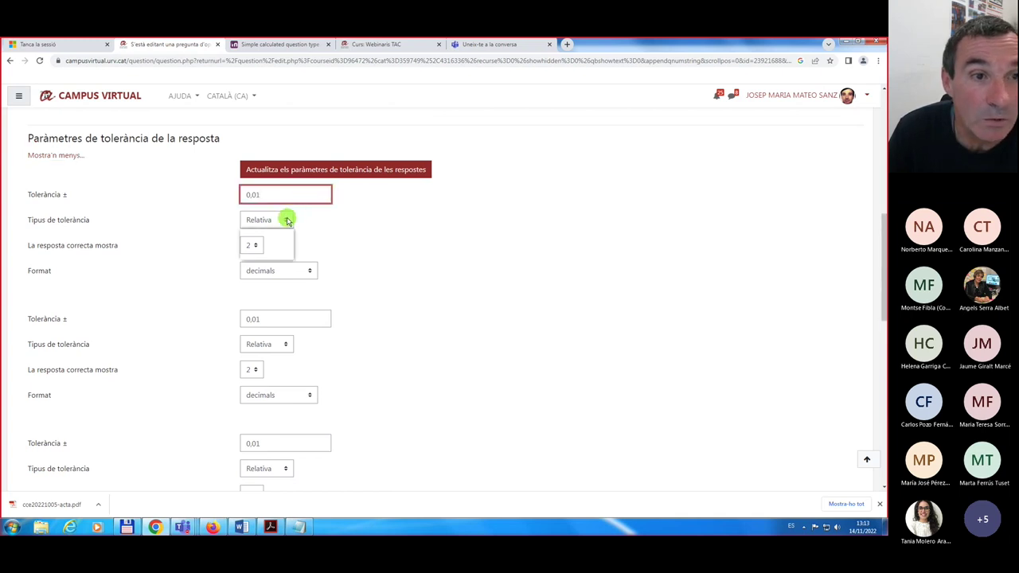
left_click(261, 245)
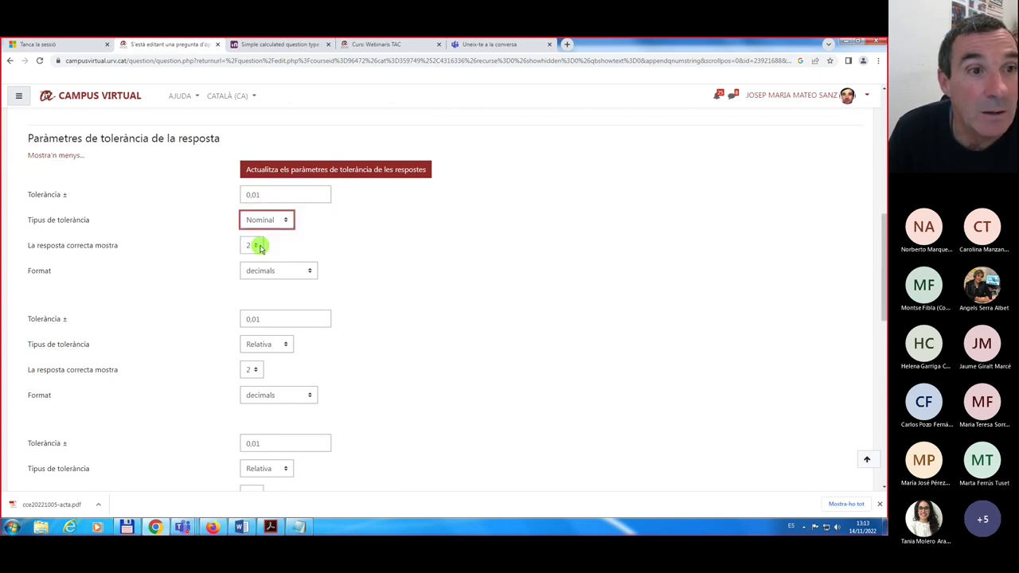
- Add 10 new sets of wildcard values to the question
scroll(447, 316, "down", 4)
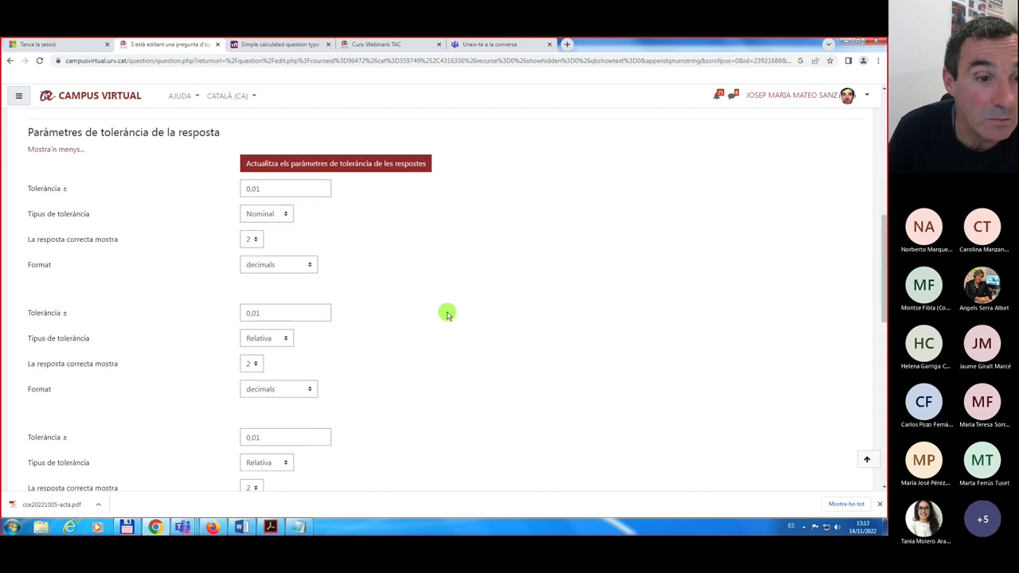
scroll(447, 316, "down", 2)
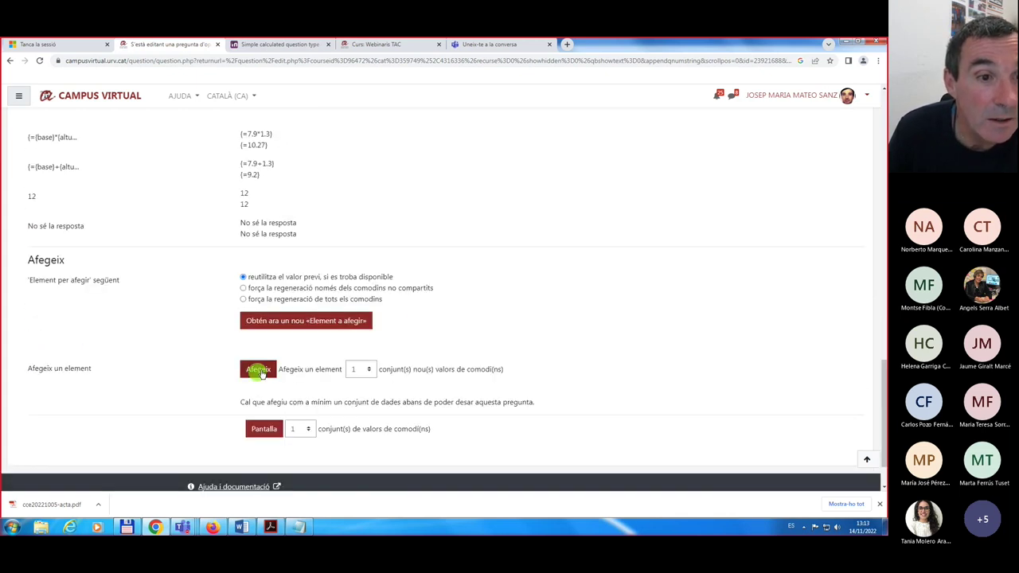
left_click(370, 372)
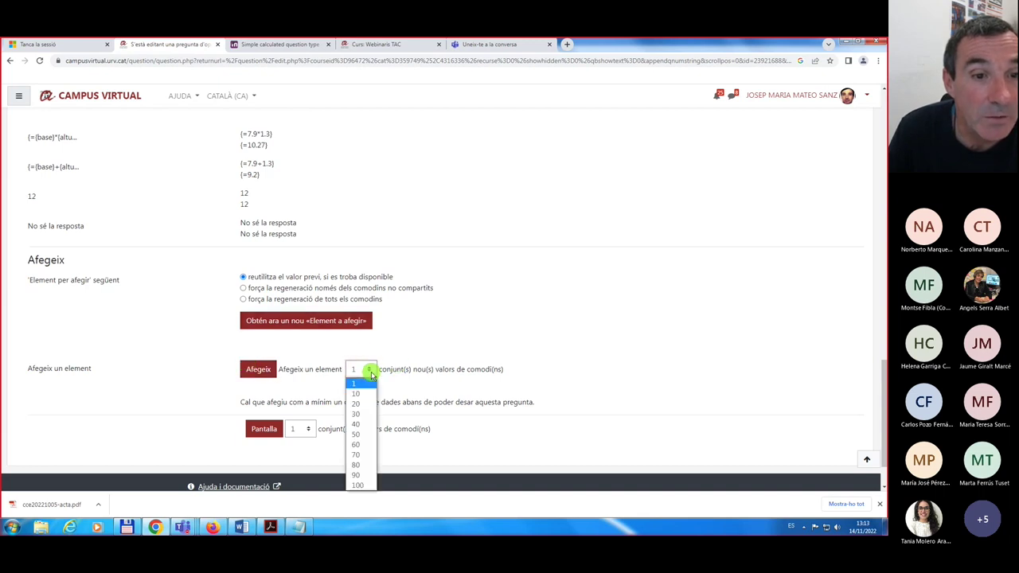
left_click(359, 396)
left_click(260, 372)
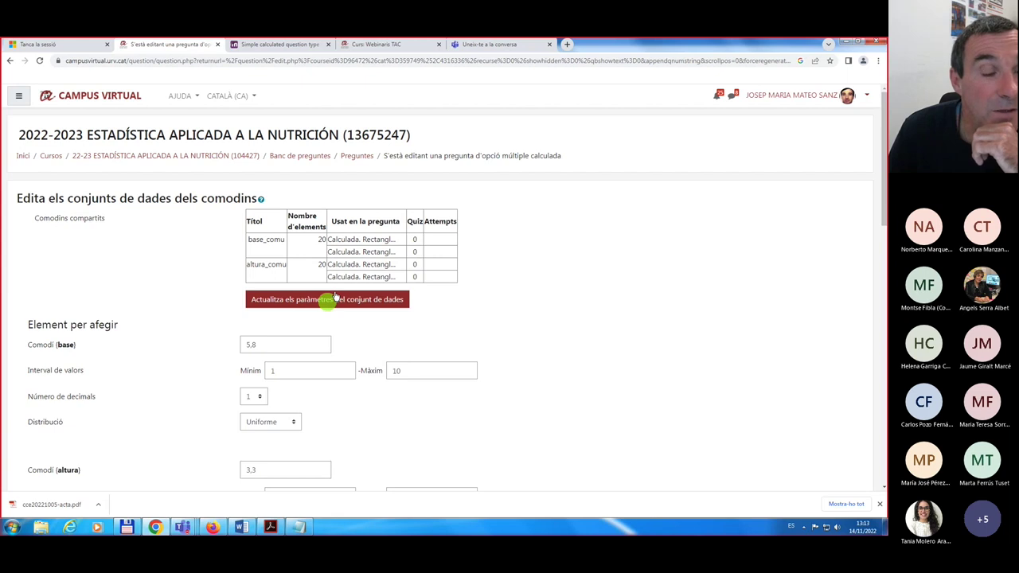
- Review the reloaded dataset page, from the shared wildcards and value ranges to the newly added value set
scroll(98, 366, "down", 1)
scroll(103, 347, "down", 4)
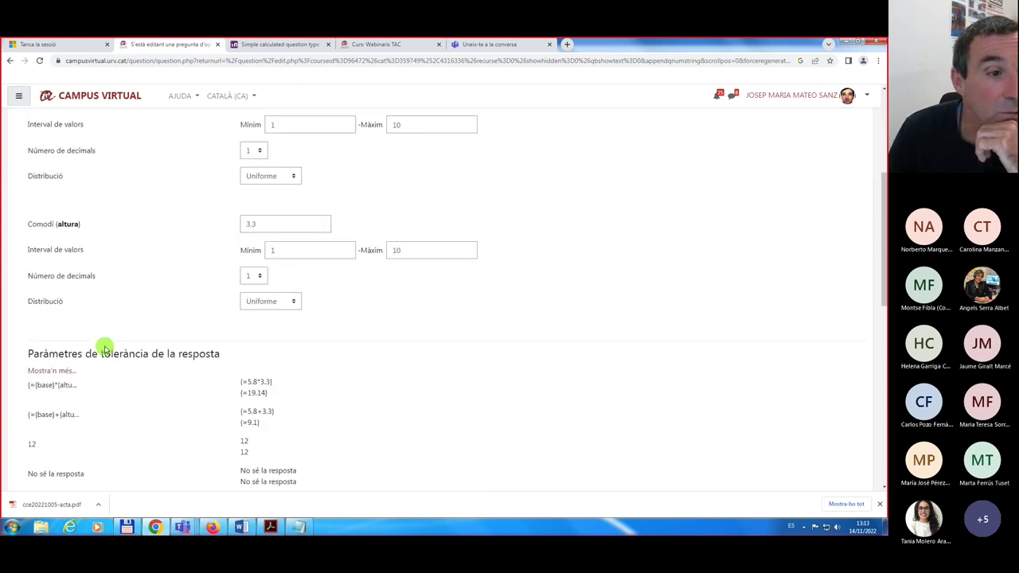
scroll(103, 347, "up", 5)
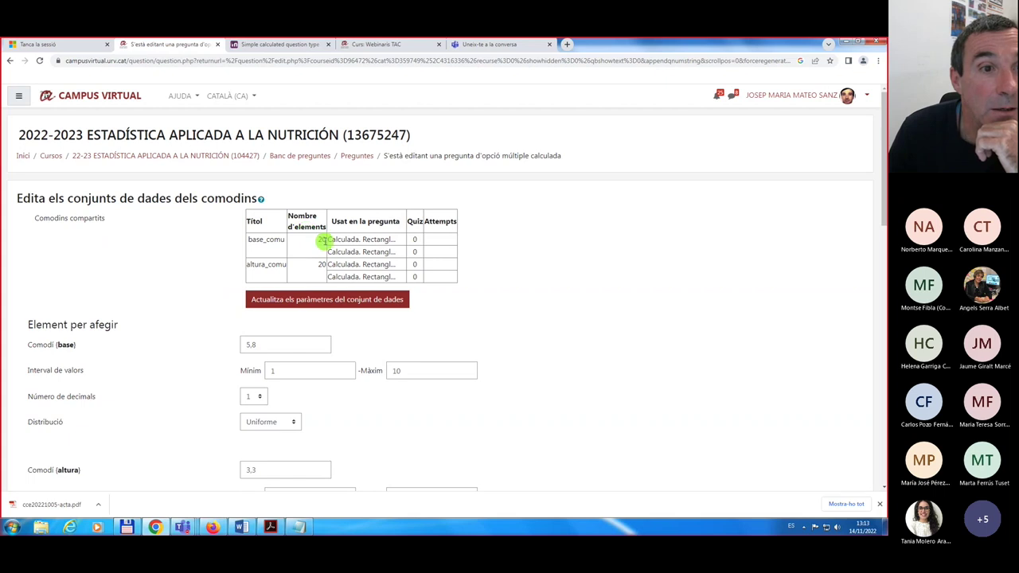
scroll(86, 375, "down", 6)
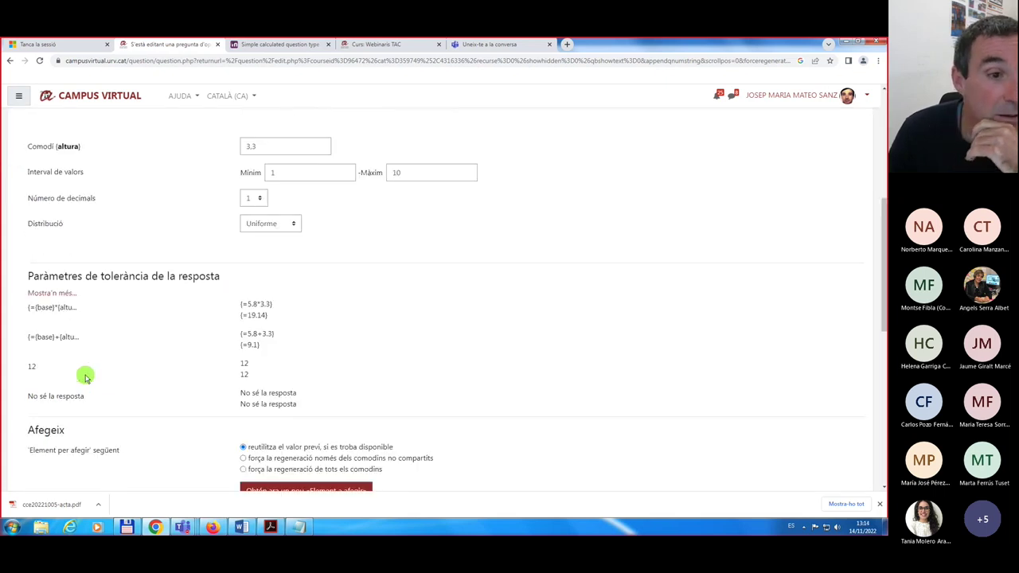
scroll(85, 377, "down", 1)
scroll(84, 375, "down", 3)
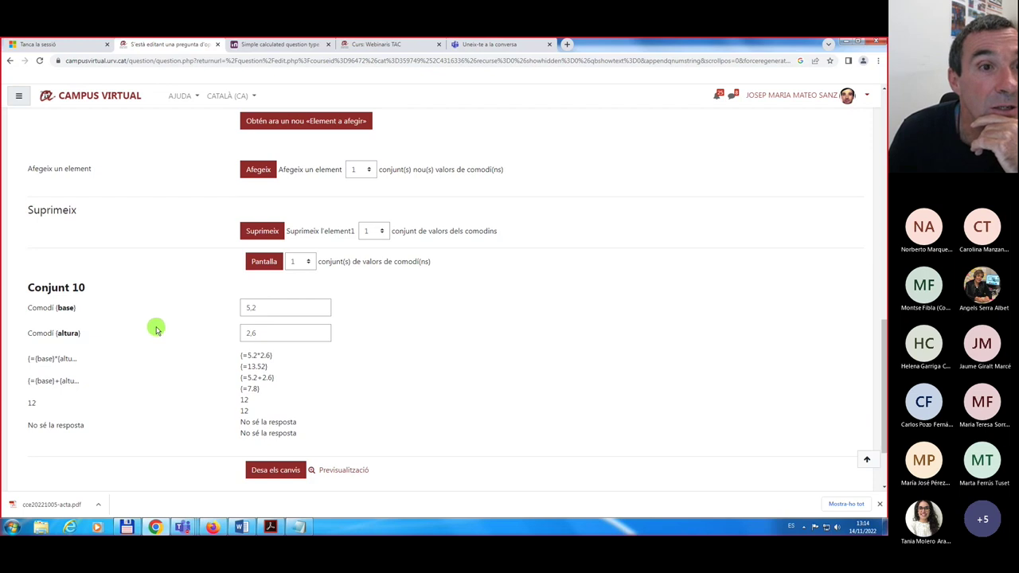
scroll(156, 329, "up", 1)
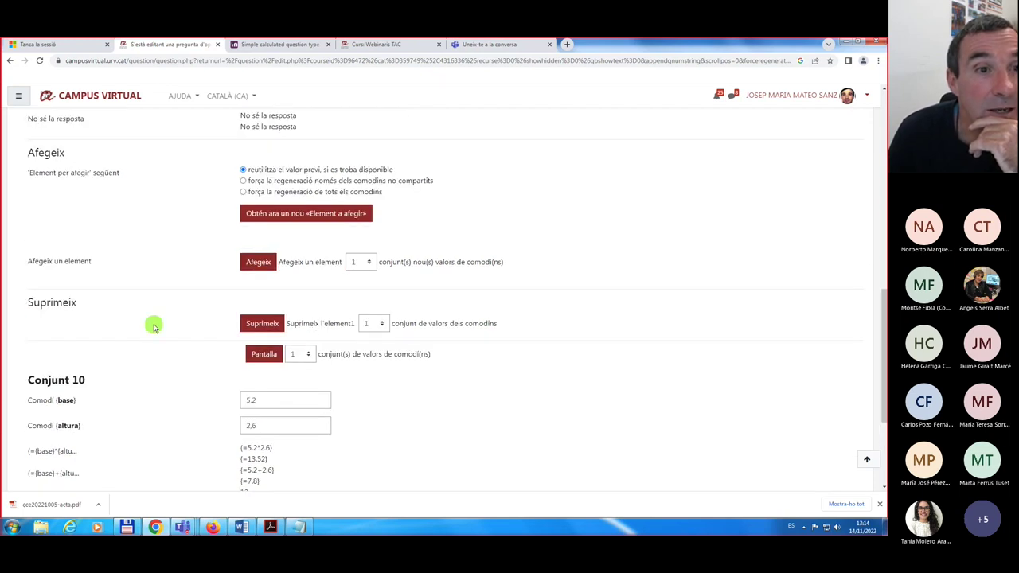
scroll(156, 326, "up", 1)
- Display 10 sets of wildcard values on the dataset page
left_click(309, 401)
left_click(299, 295)
left_click(266, 401)
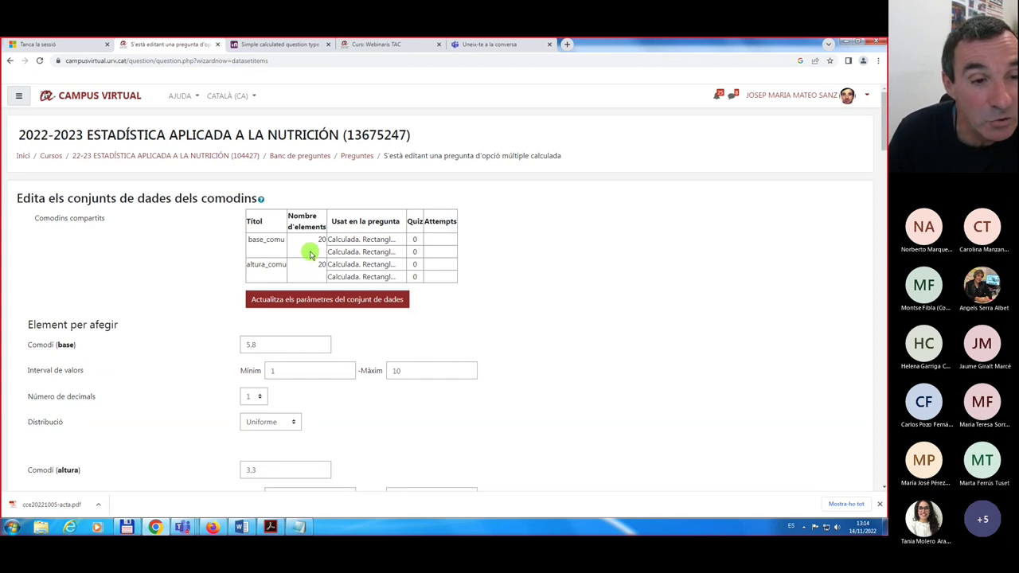
- Check the base, altura and answer values of all ten sets, and save the question's changes
scroll(74, 360, "down", 7)
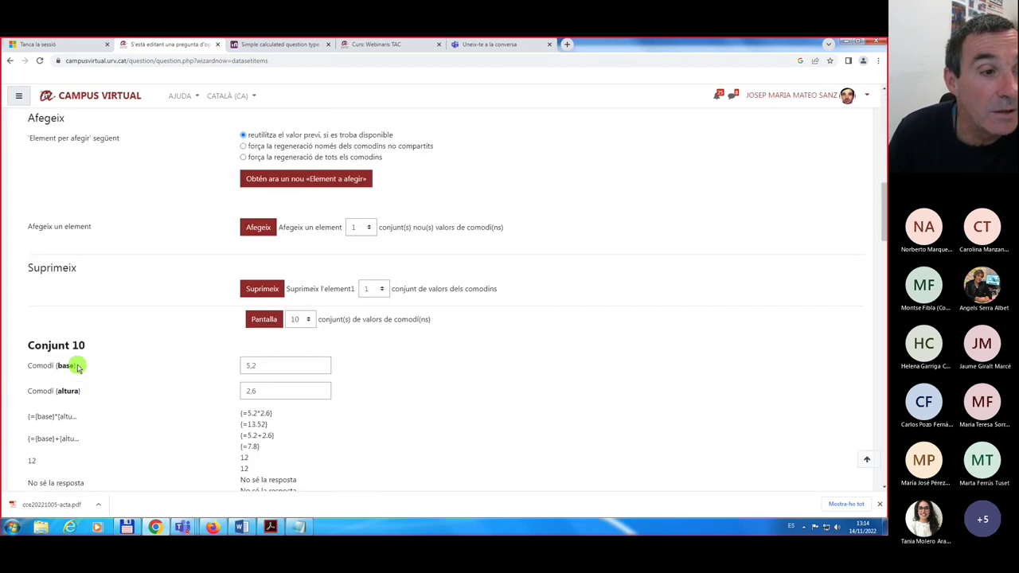
scroll(77, 367, "down", 2)
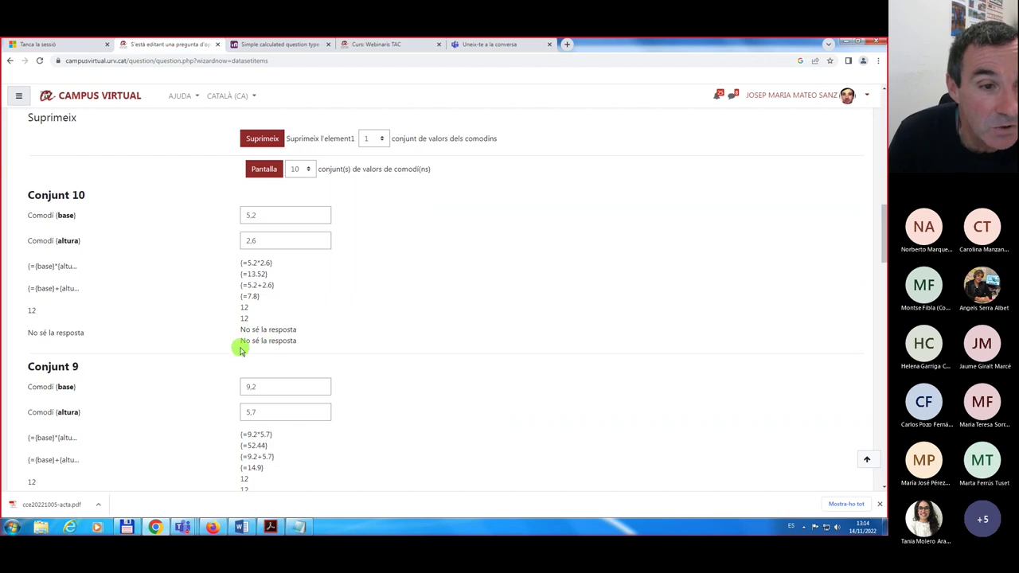
scroll(302, 346, "down", 1)
scroll(302, 346, "down", 12)
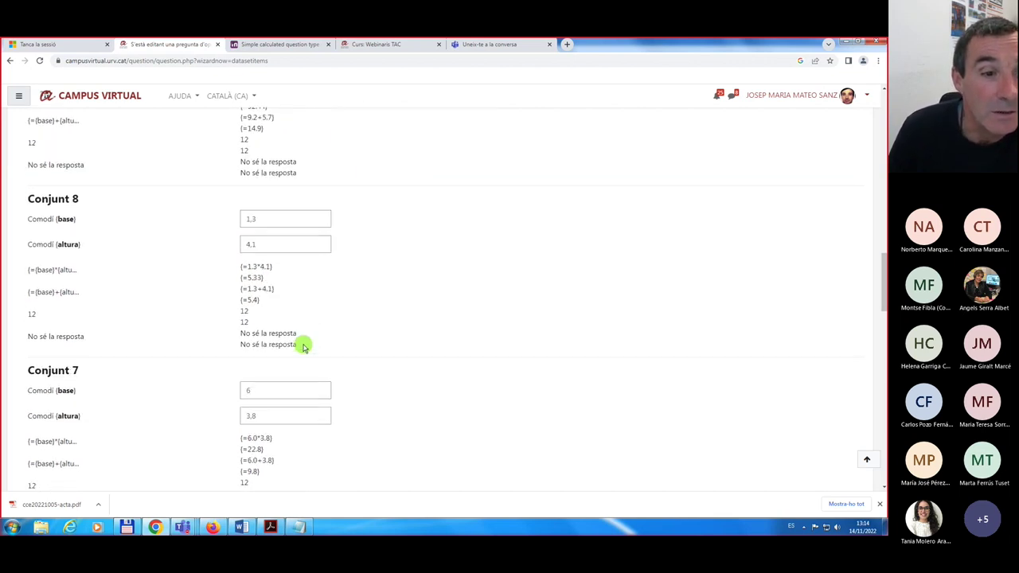
scroll(302, 345, "down", 5)
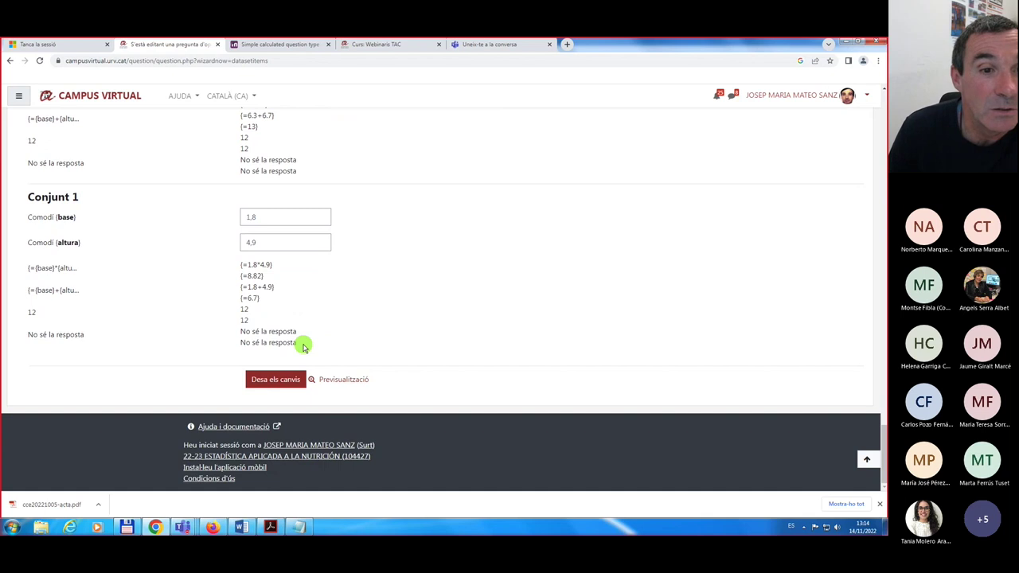
left_click(275, 379)
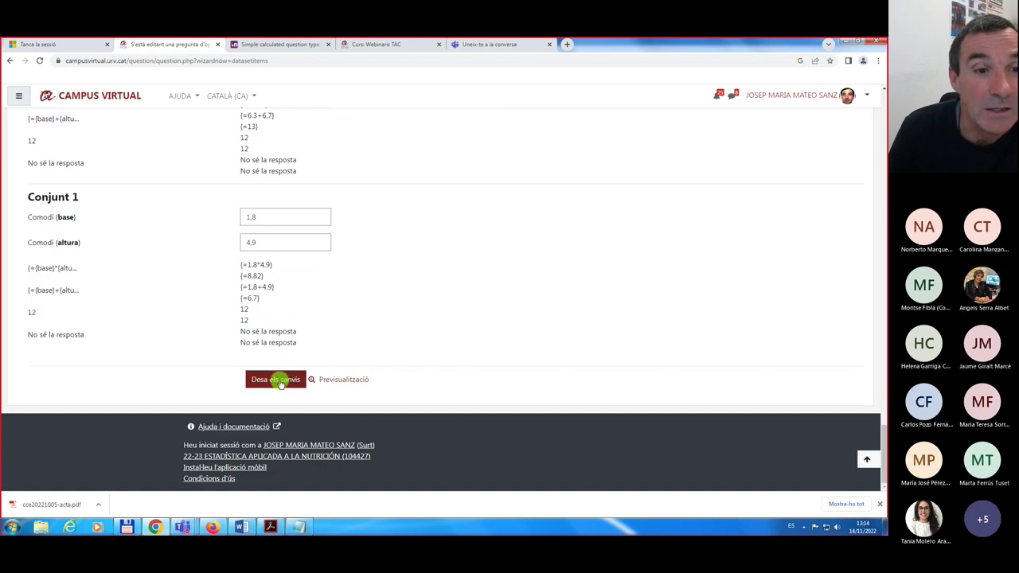
left_click(276, 380)
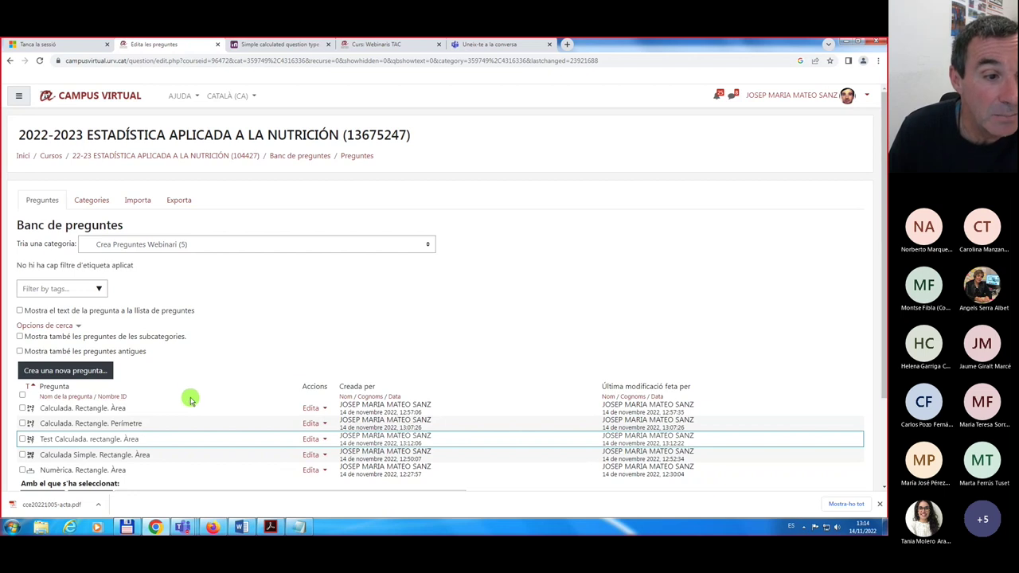
- Preview the question "Test Calculada. rectangle. Àrea", answer it with 6,70, and submit and finish the attempt
left_click(320, 438)
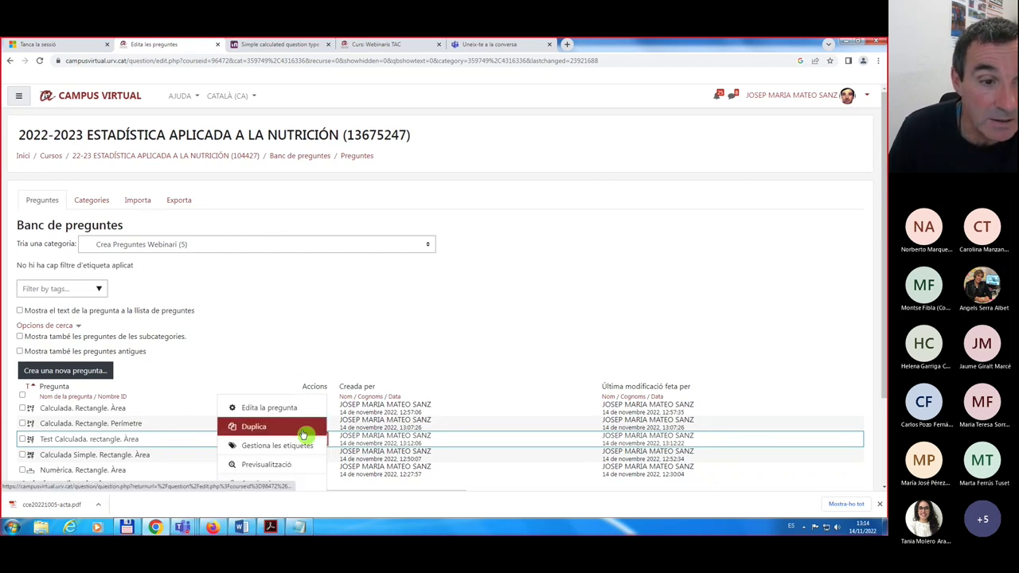
scroll(295, 433, "down", 1)
left_click(263, 419)
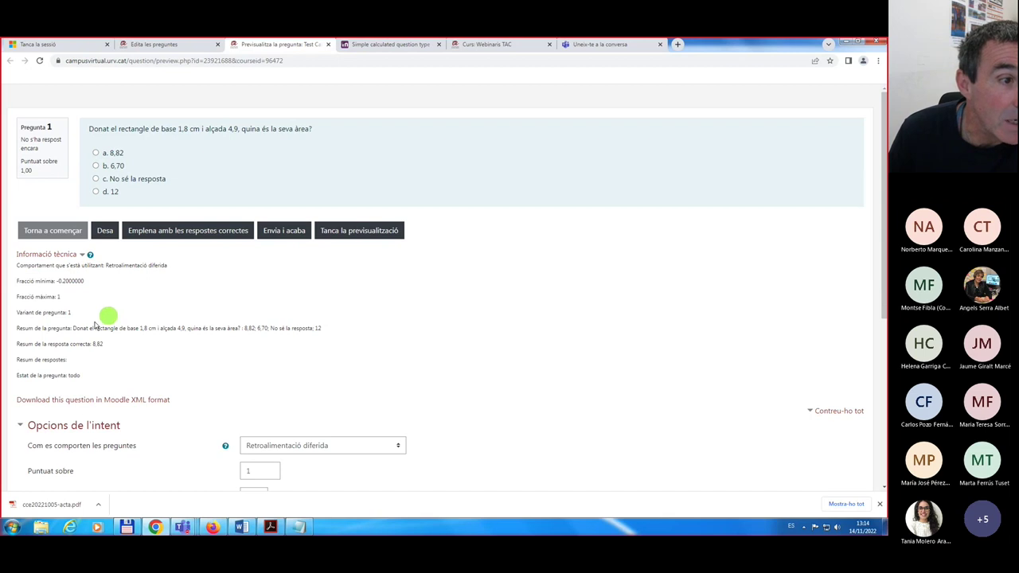
left_click(96, 166)
left_click(277, 243)
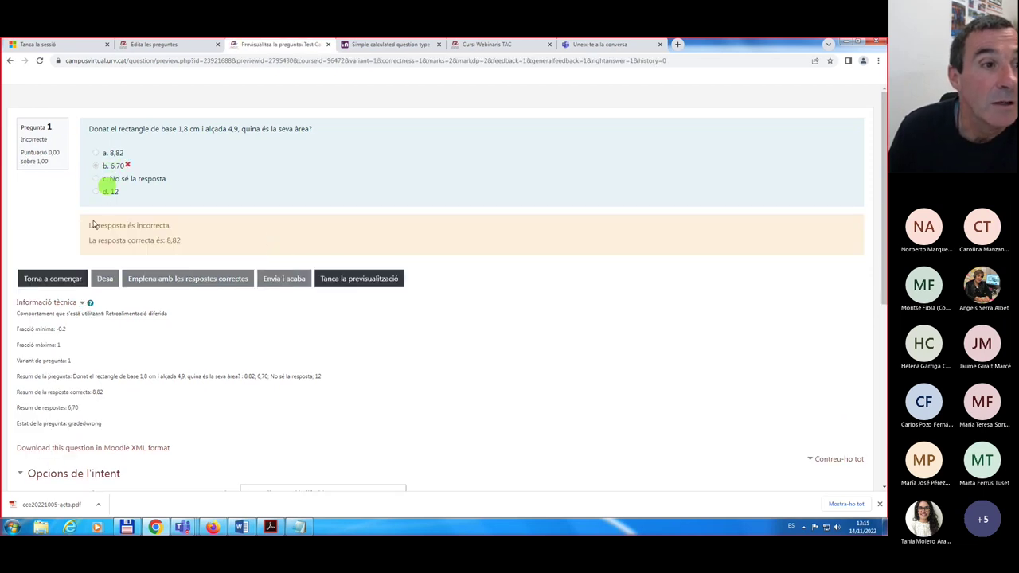
- Restart the question preview, choose the answer 12, and submit and finish the attempt
left_click(52, 279)
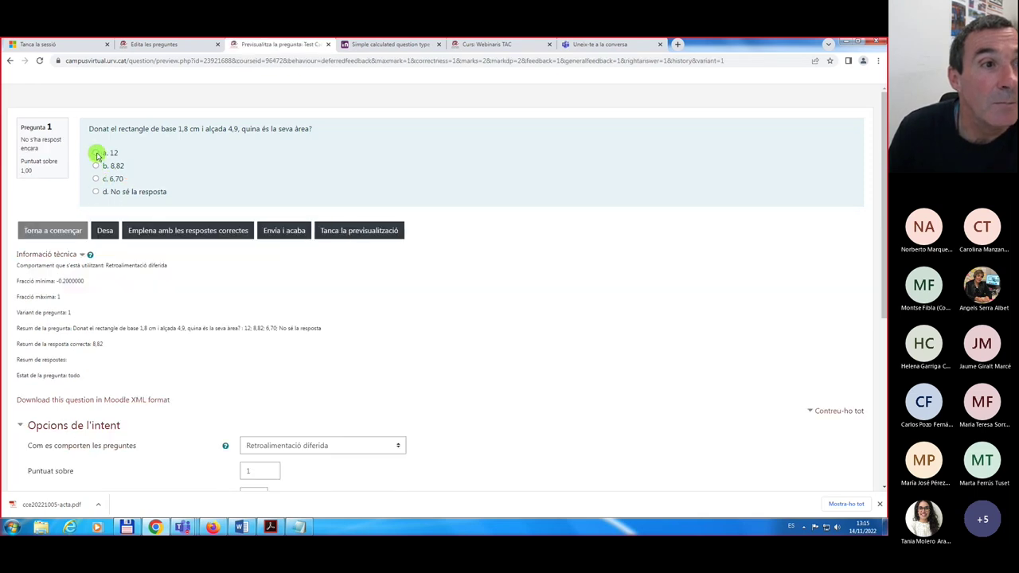
left_click(95, 152)
left_click(294, 246)
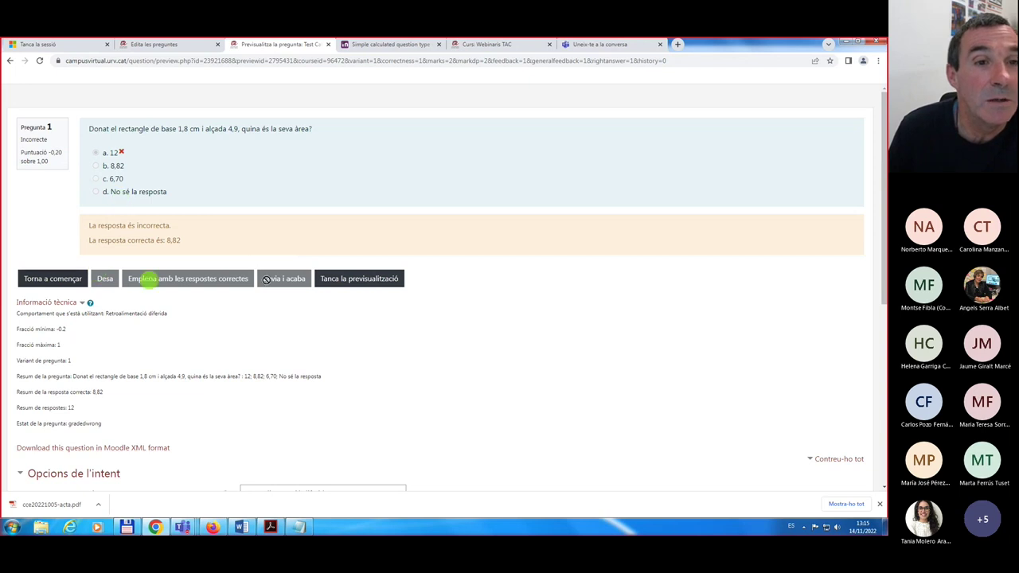
- Restart the preview, submit the answer 8,82, and close the preview to return to the question bank
left_click(68, 280)
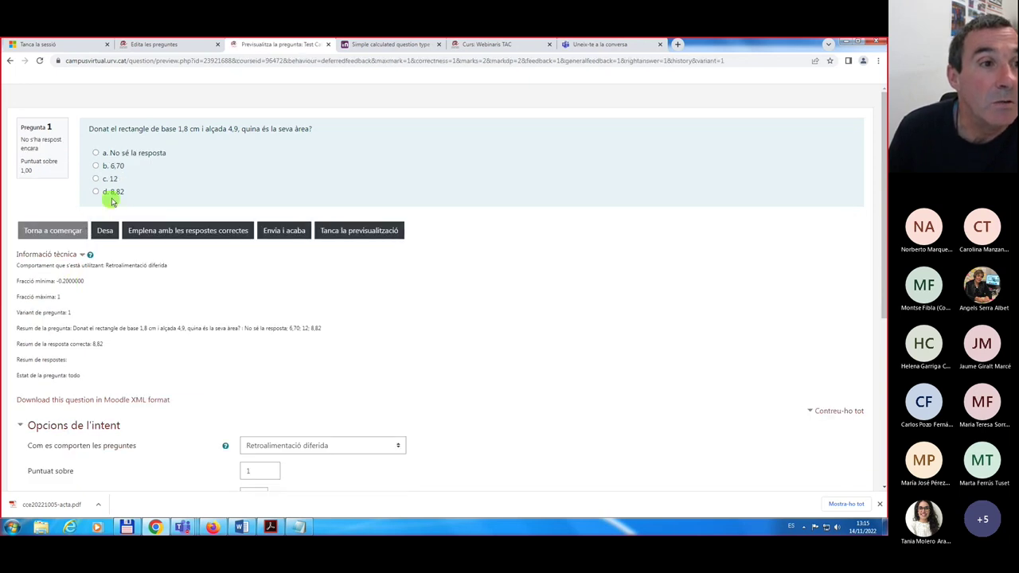
left_click(95, 192)
left_click(296, 244)
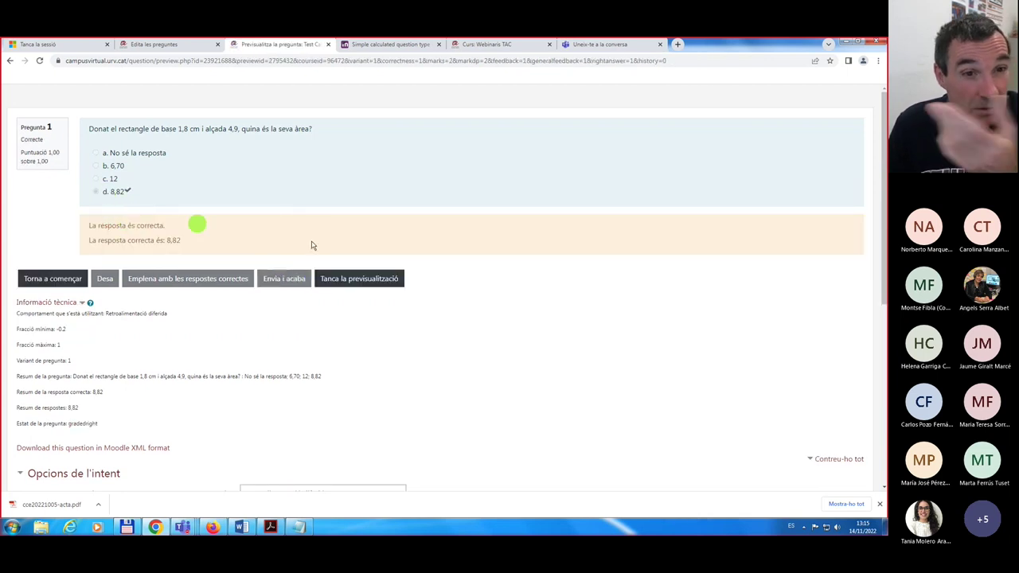
left_click(361, 279)
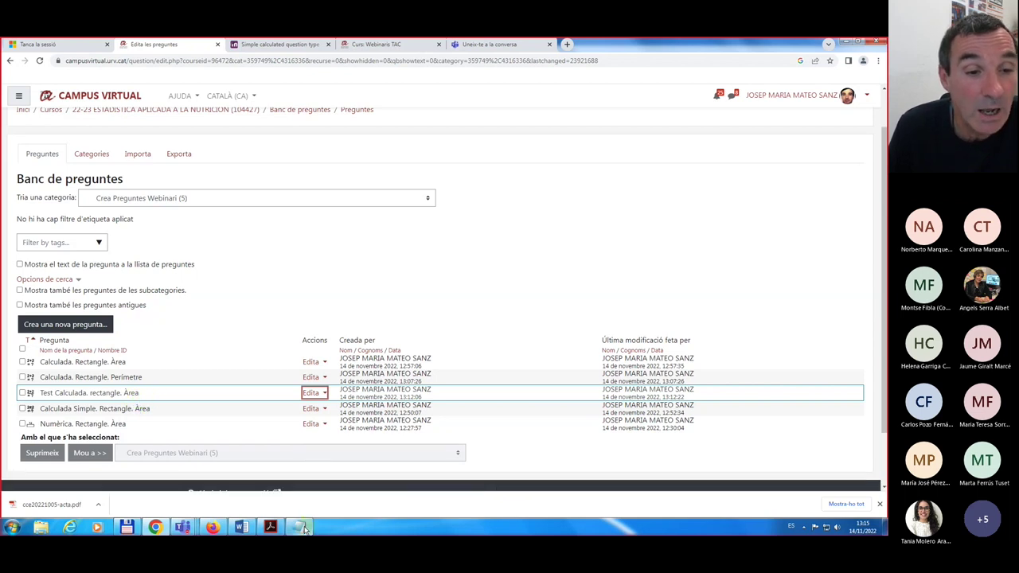
- Add a new question of the type Respostes incrustades (Cloze) to the question bank
mouse_move(303, 531)
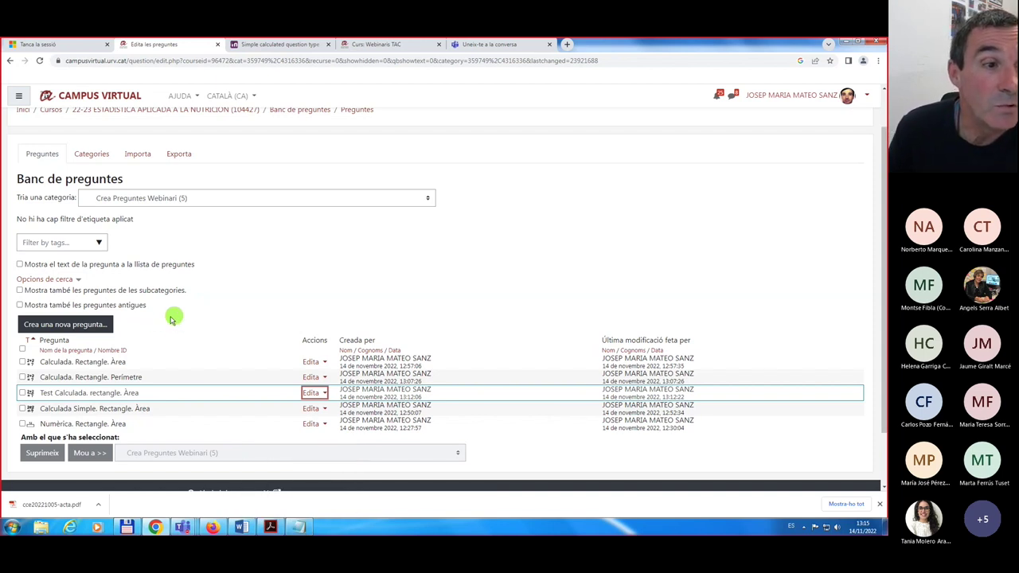
left_click(82, 326)
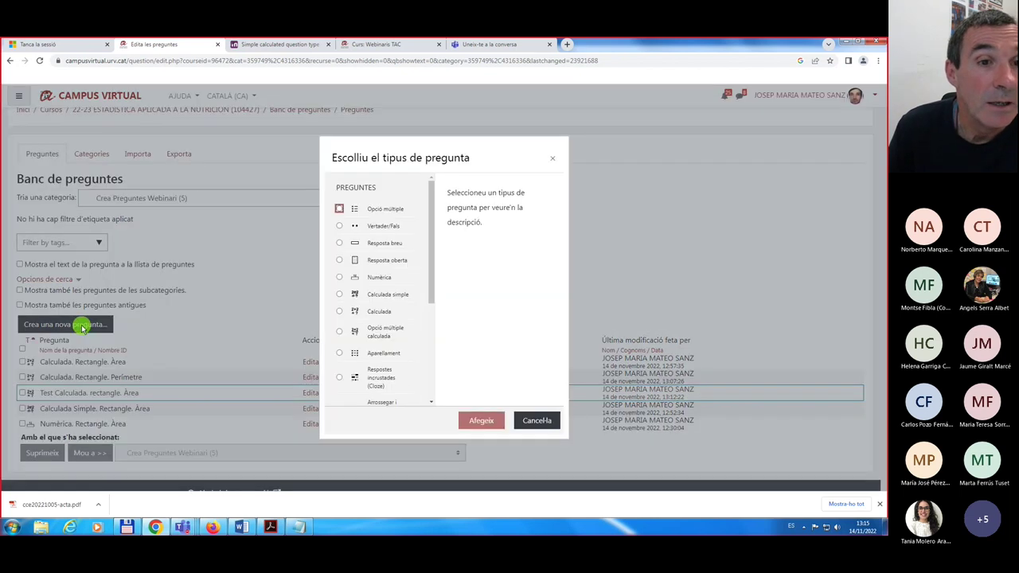
left_click_drag(433, 253, 429, 269)
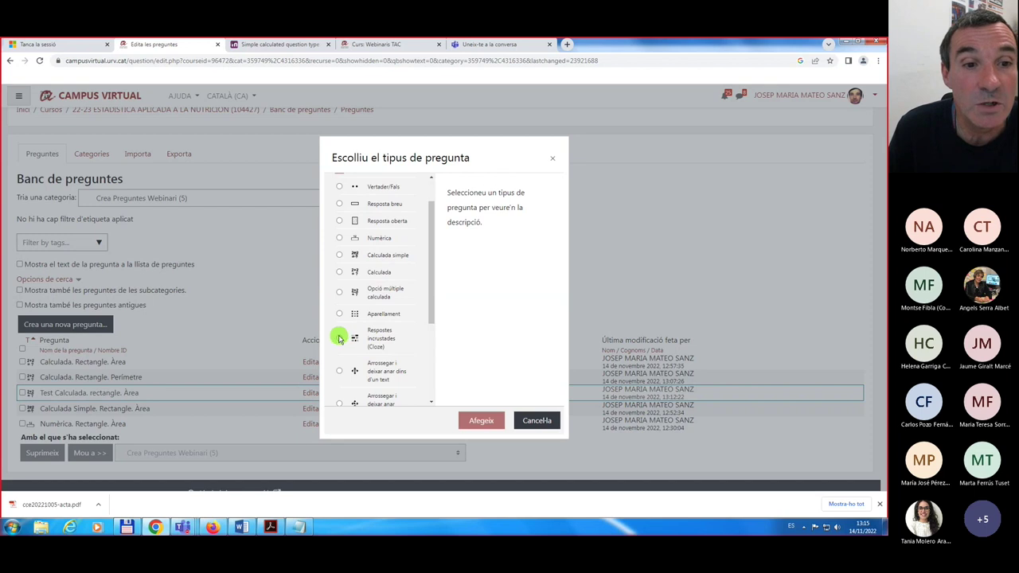
left_click(339, 341)
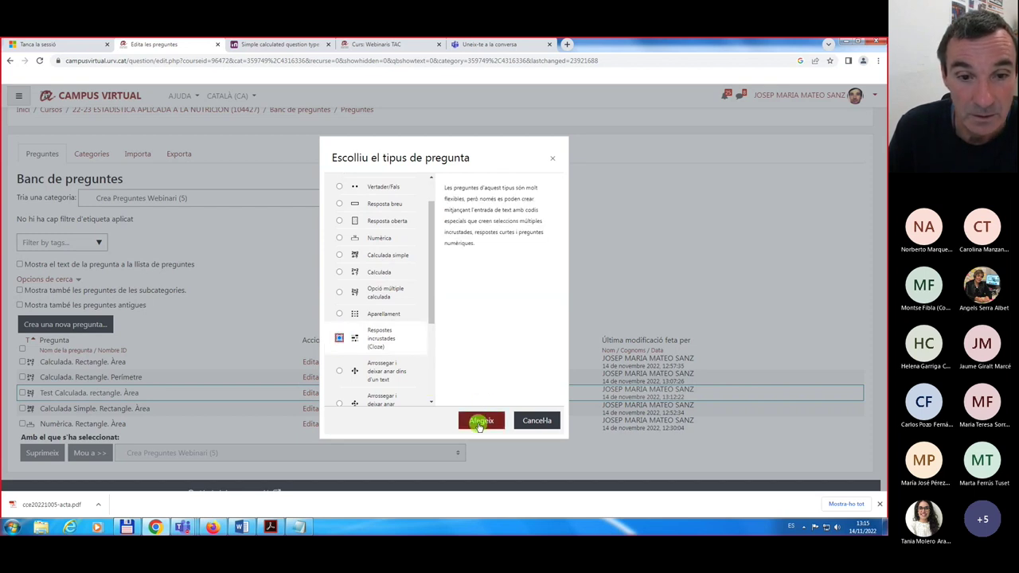
left_click(480, 427)
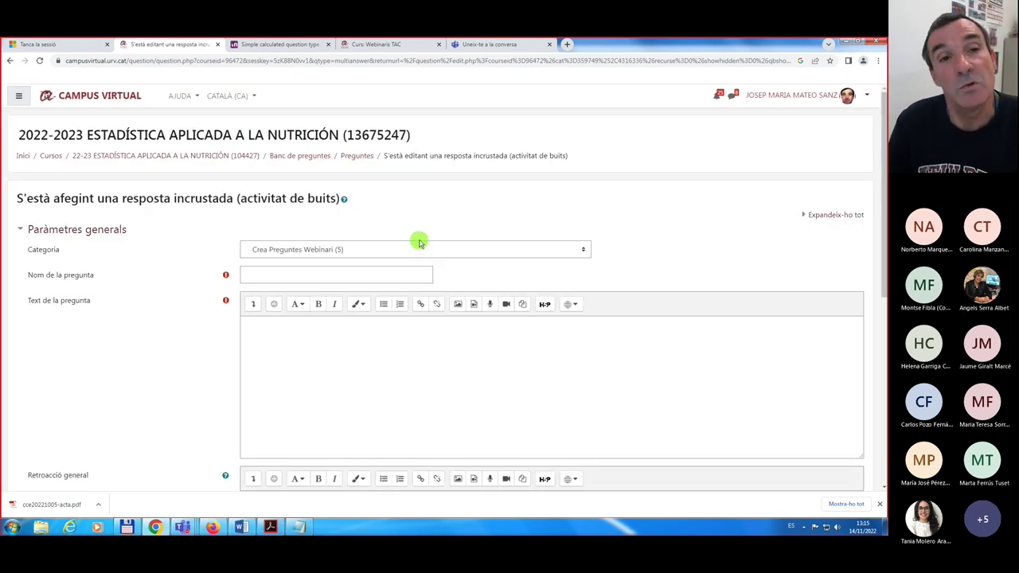
- Open the Moodle documentation for the embedded answers question type and examine Examples 1 and 2 with their resulting questions
left_click(343, 199)
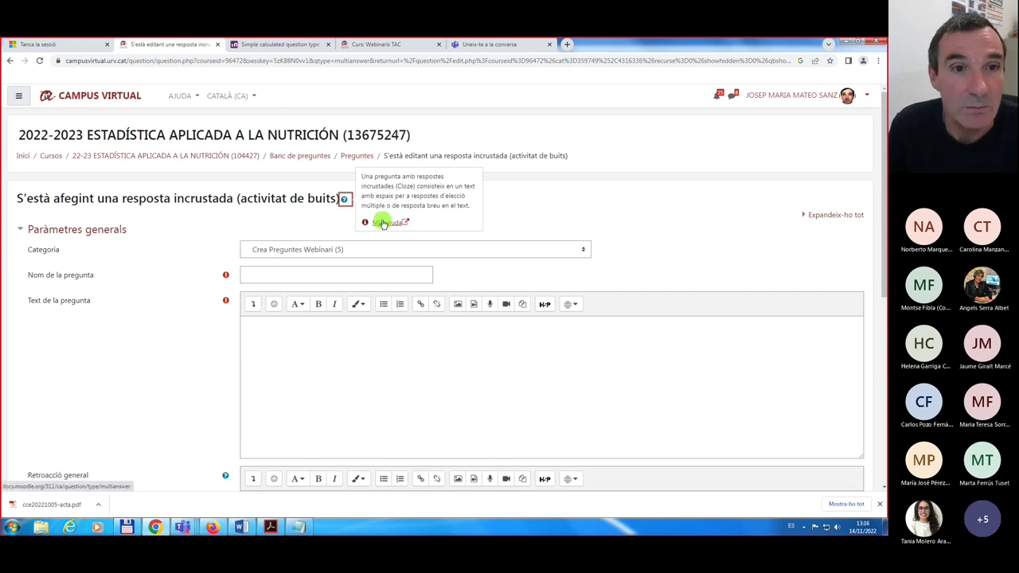
left_click(383, 223)
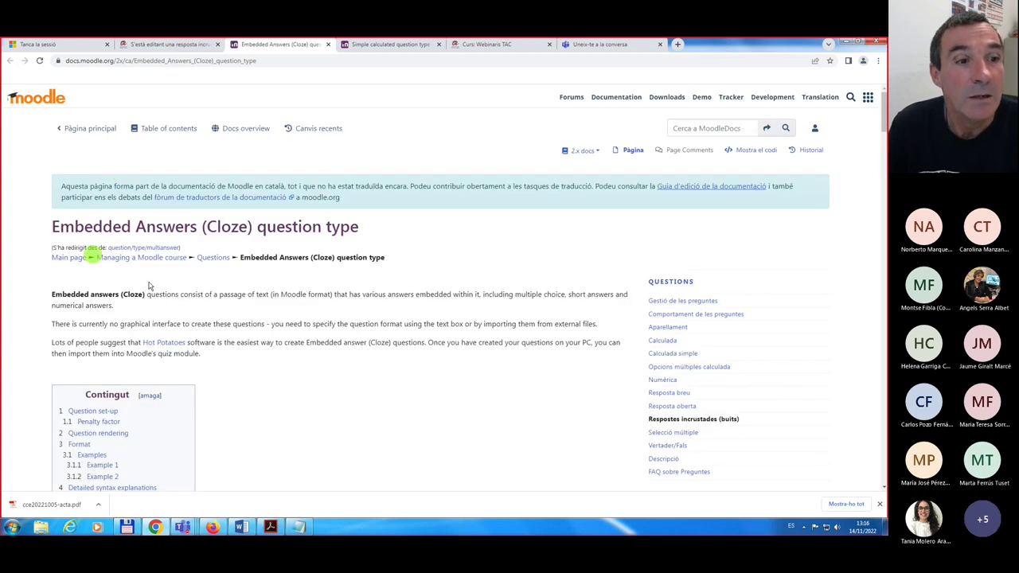
scroll(135, 323, "down", 5)
scroll(135, 323, "down", 12)
scroll(135, 323, "down", 3)
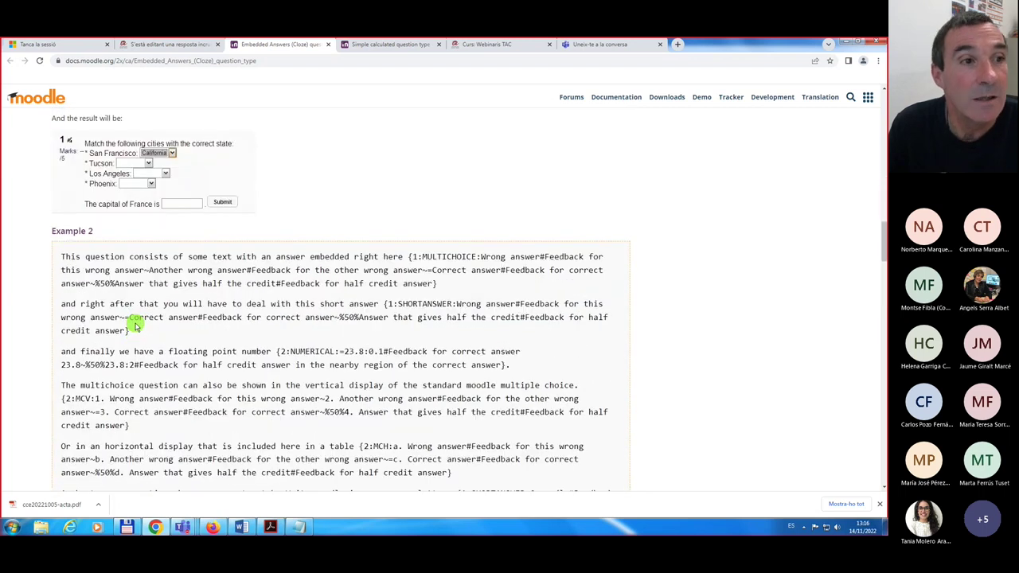
scroll(135, 325, "up", 1)
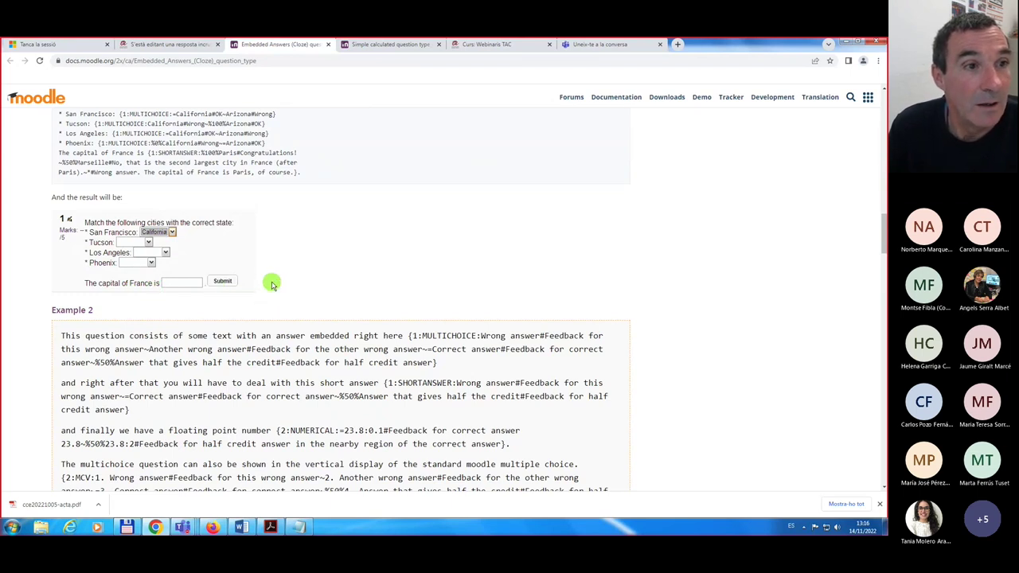
scroll(268, 285, "down", 1)
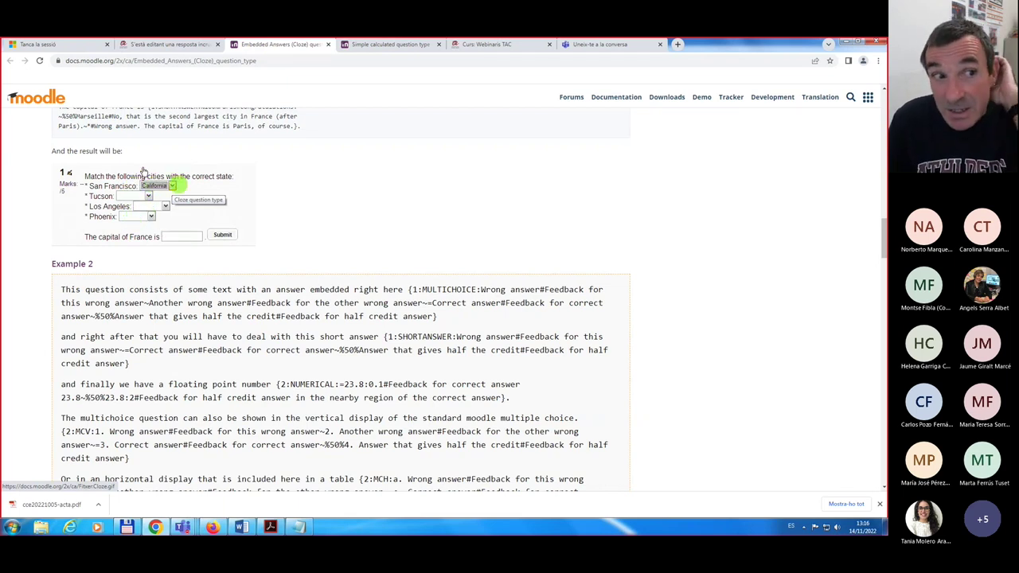
scroll(199, 273, "down", 3)
scroll(199, 273, "down", 3)
scroll(199, 273, "down", 2)
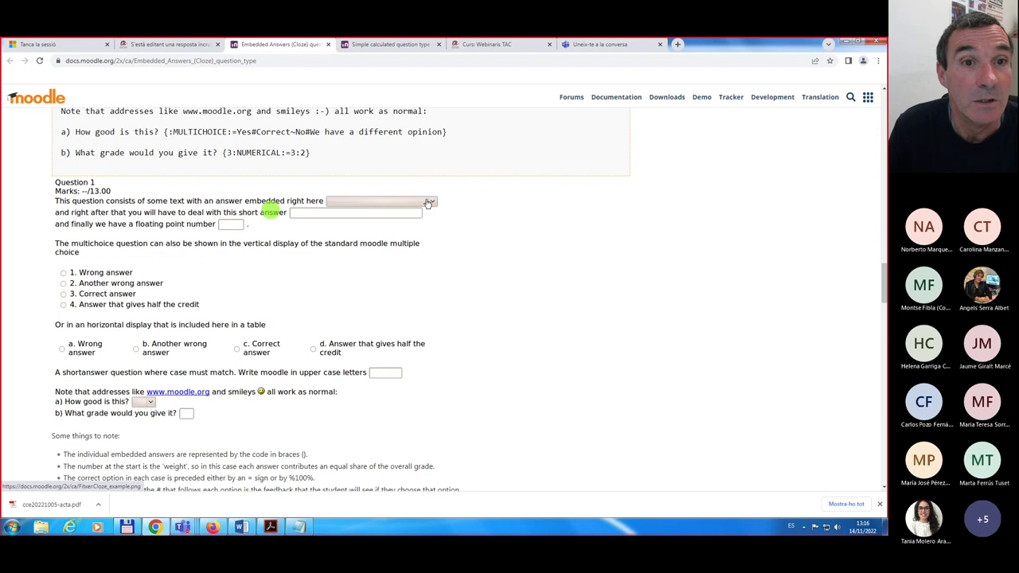
- Enlarge the Example 2 result image in the documentation, go back to the article, and return to the question form
left_click(431, 202)
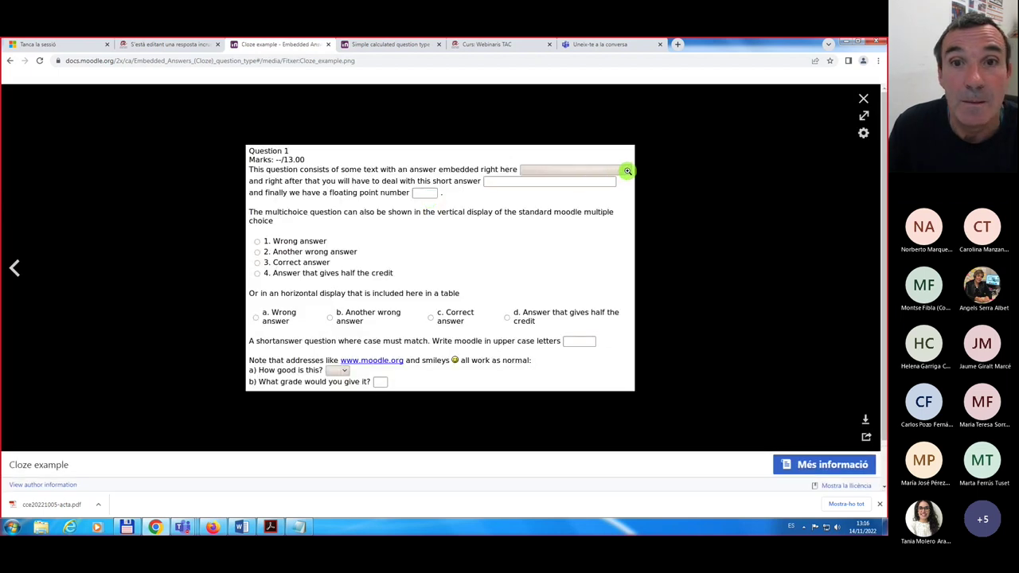
left_click(628, 170)
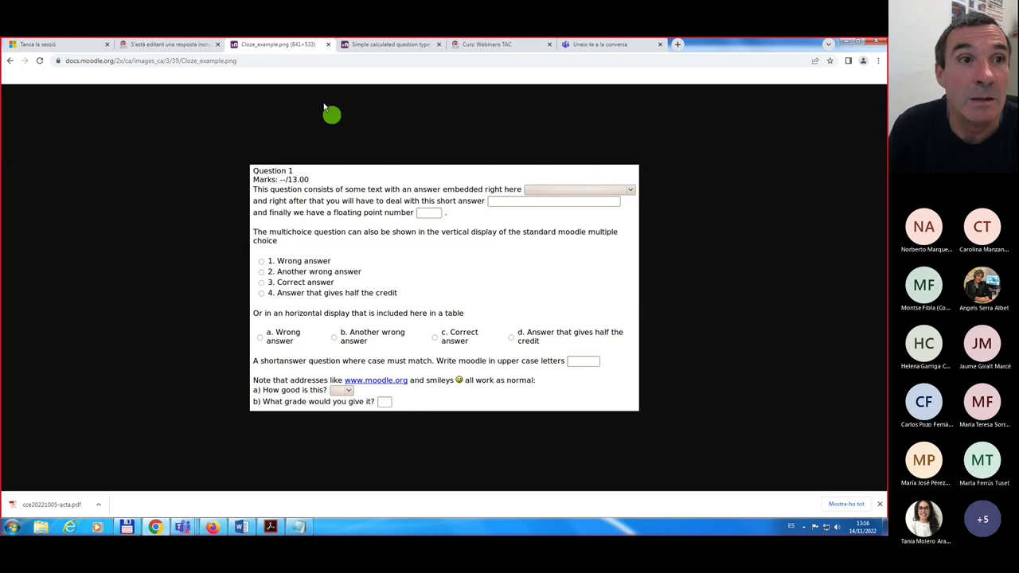
left_click(8, 62)
left_click(8, 62)
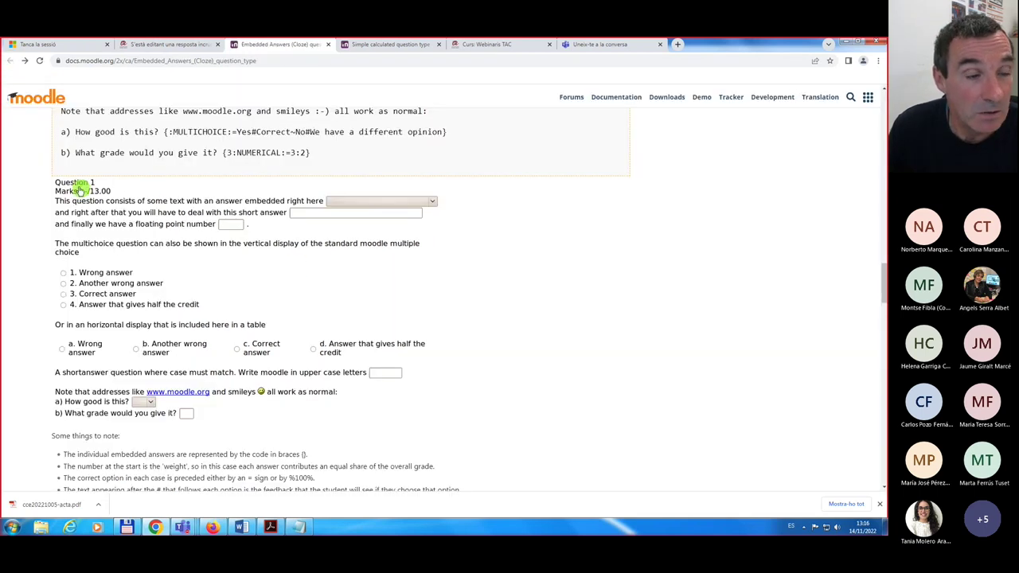
left_click(173, 46)
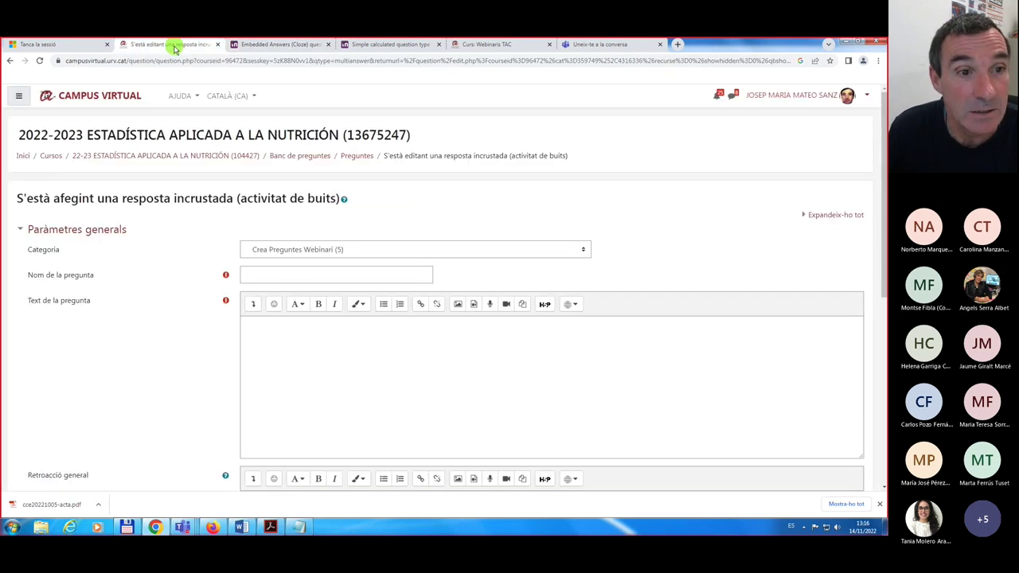
- Copy "A la pregunta cloze podem posar qüestions on s'hagi de triar una opció d'una llista desplegable" from the Notepad notes into the question text
left_click(298, 527)
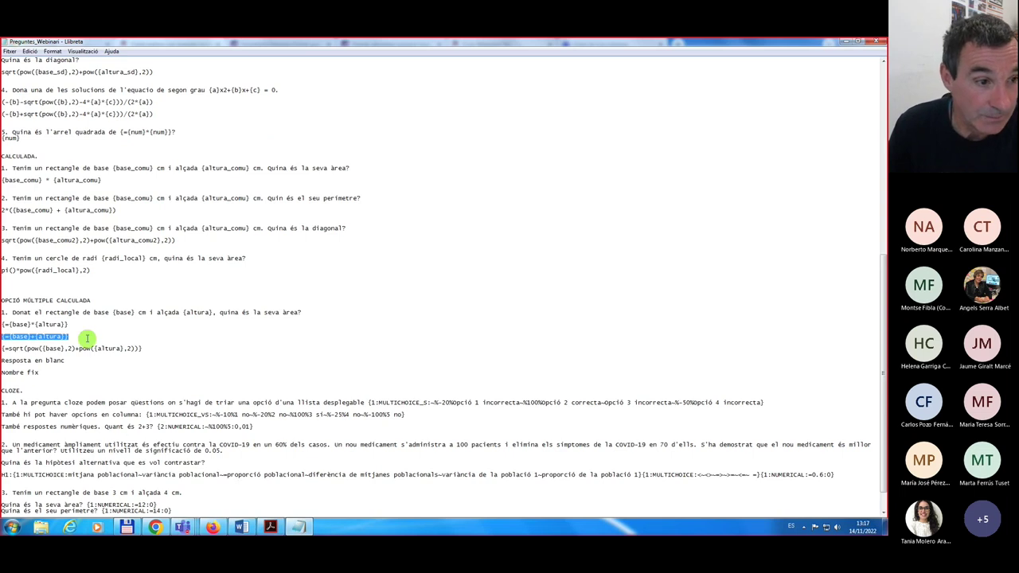
scroll(87, 338, "down", 1)
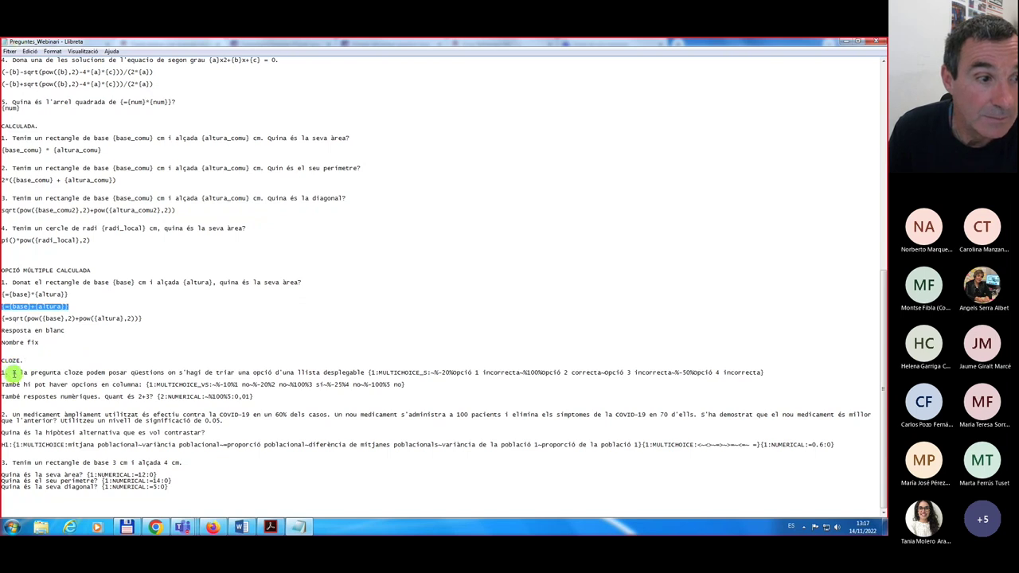
left_click_drag(13, 373, 365, 373)
key("ctrl+c")
key("shift+End")
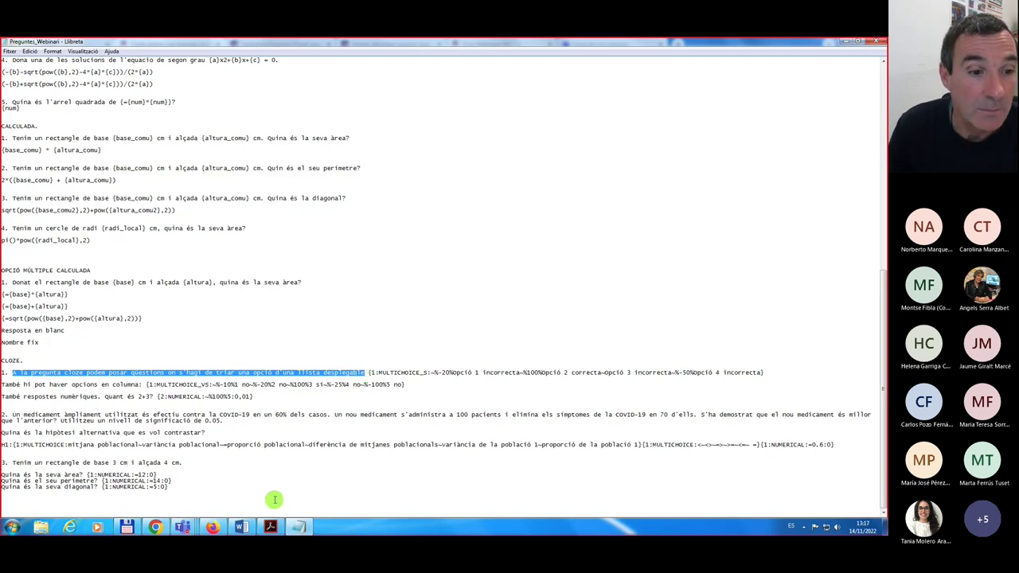
left_click(155, 527)
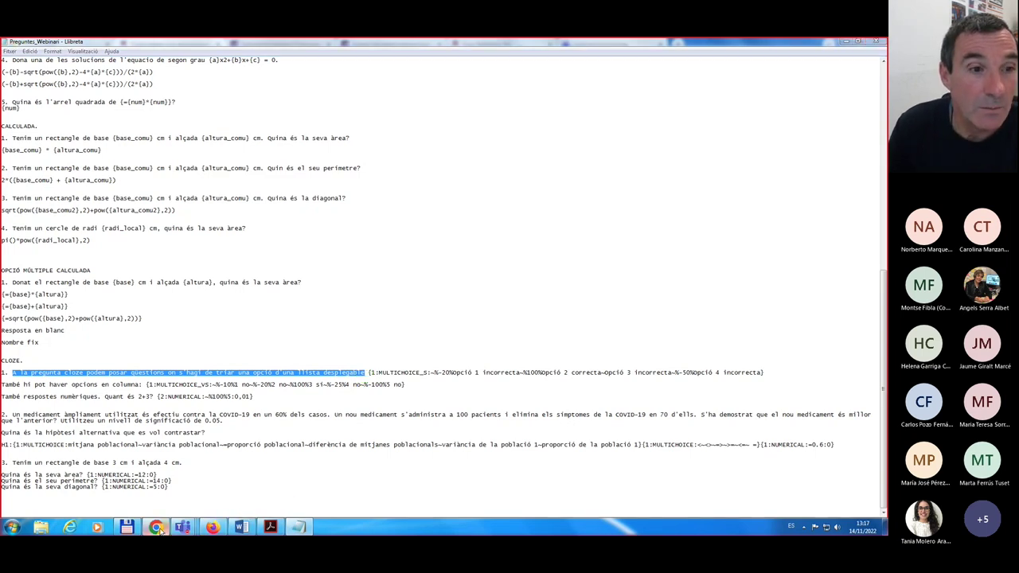
left_click(257, 326)
key("ctrl+v")
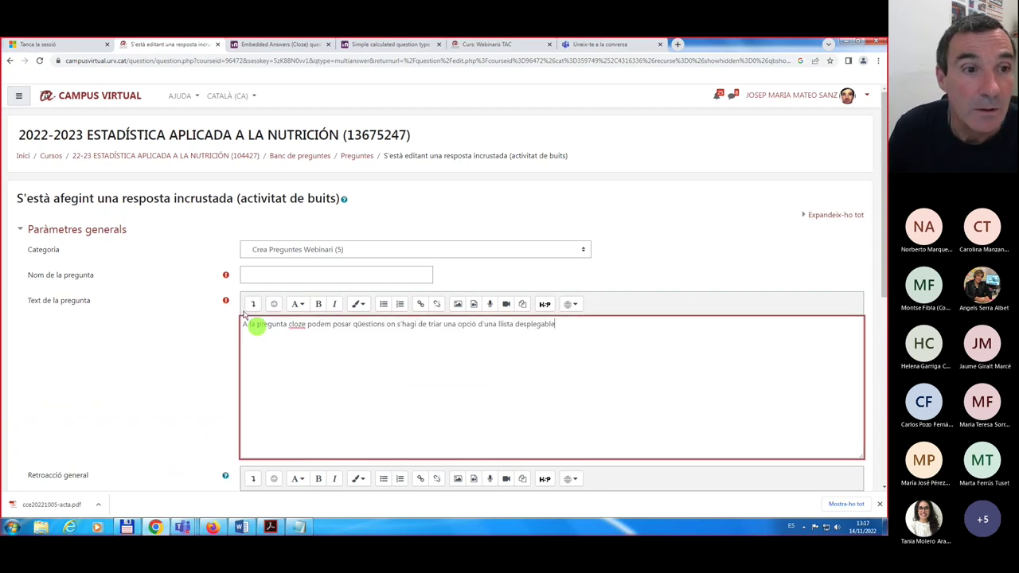
- Name the question "Cloze. Exemple" and show the advanced buttons of the question text editor
left_click(257, 275)
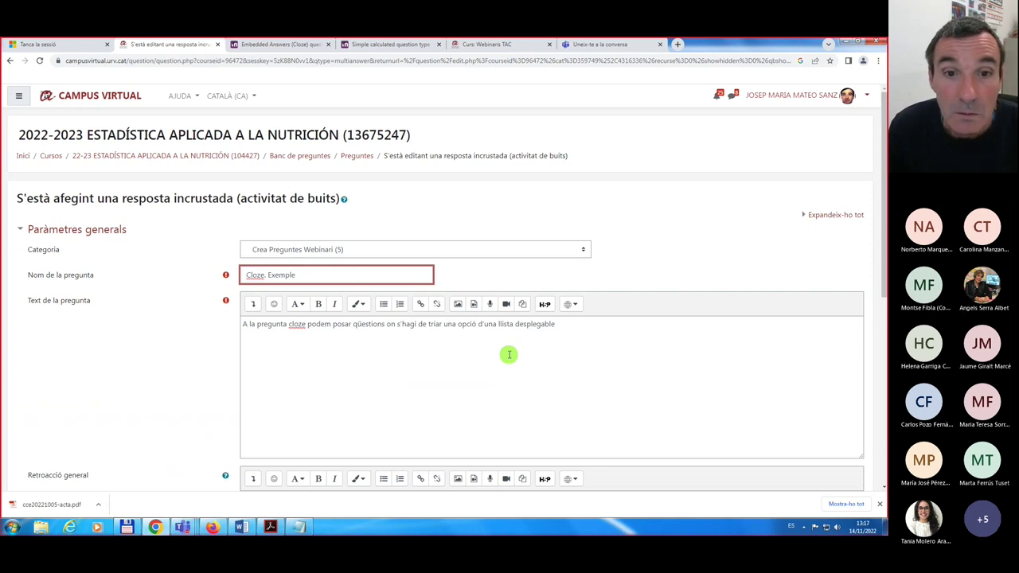
left_click(566, 323)
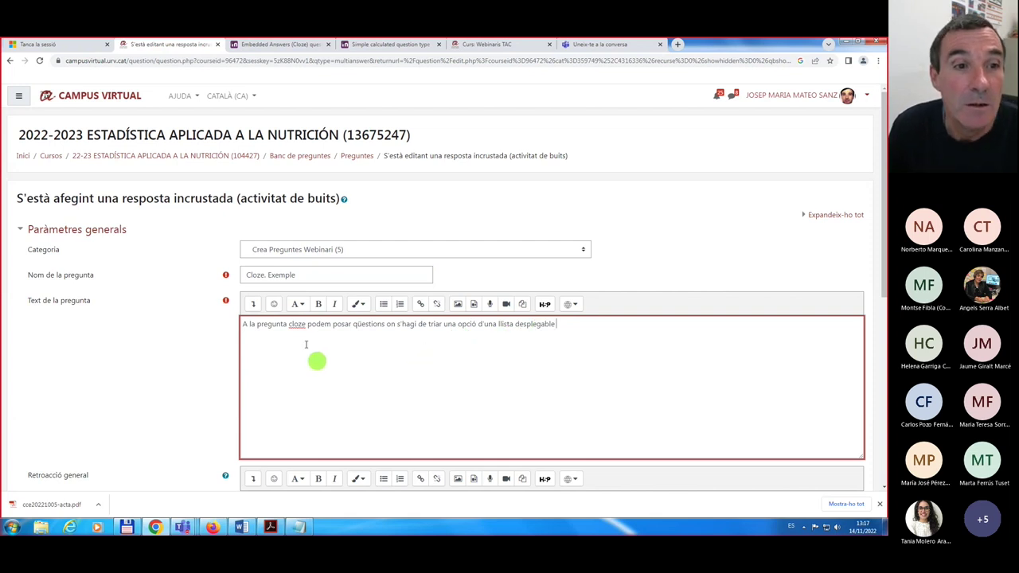
left_click(253, 305)
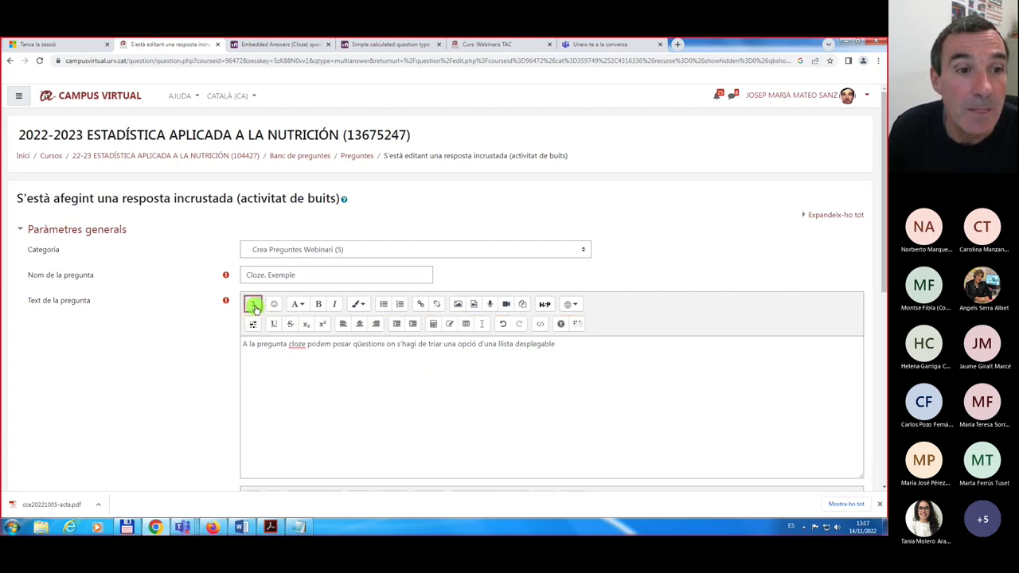
left_click(253, 306)
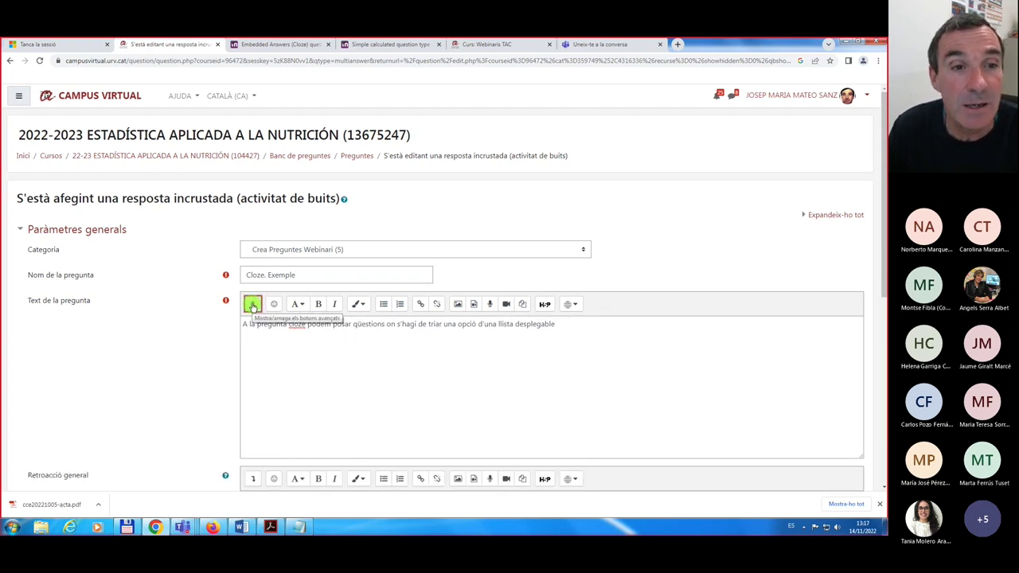
left_click(252, 305)
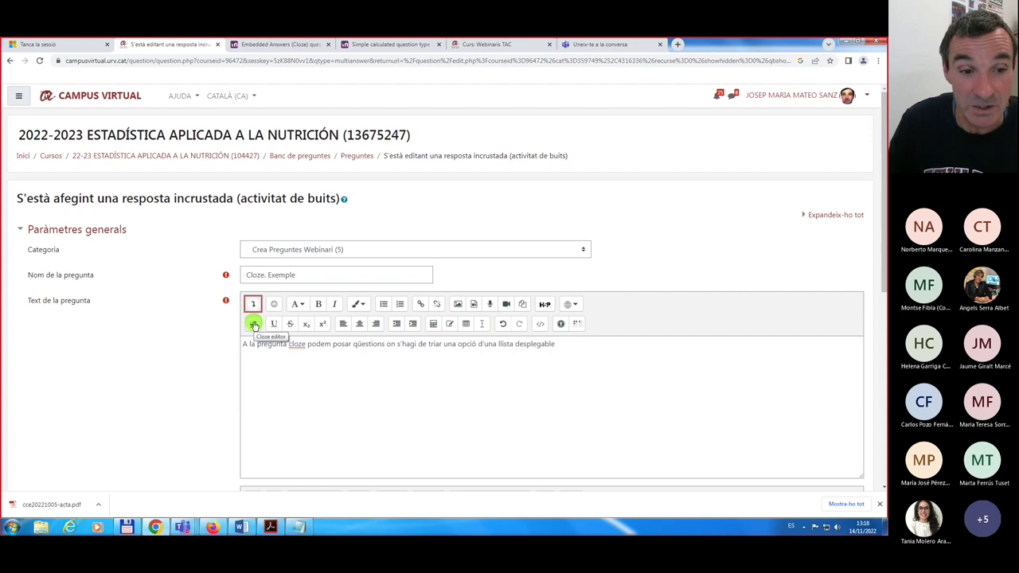
- Examine the MULTICHOICE_S code of the first Cloze example in the Notepad notes, and return to the browser
left_click(300, 528)
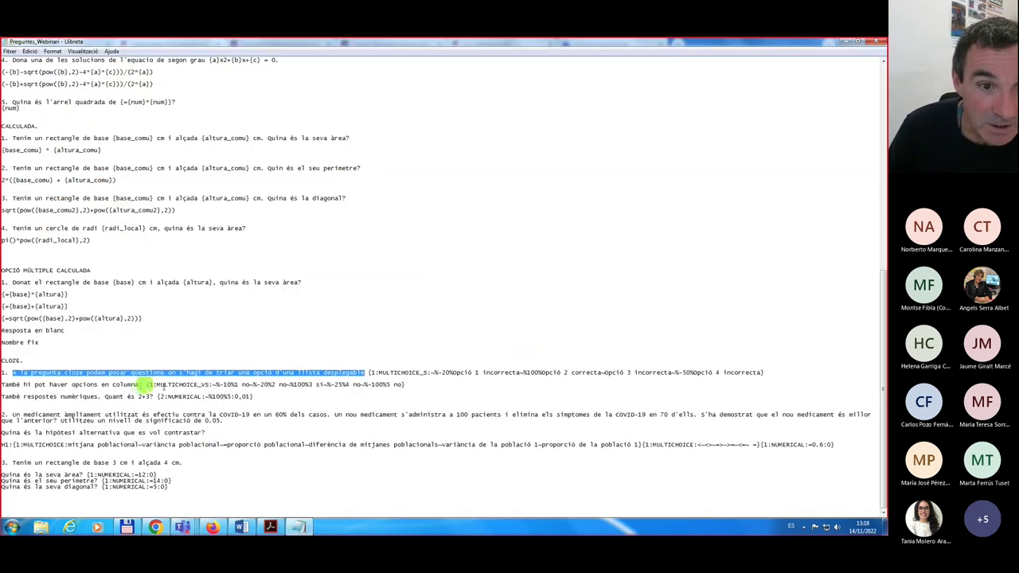
left_click_drag(367, 372, 764, 375)
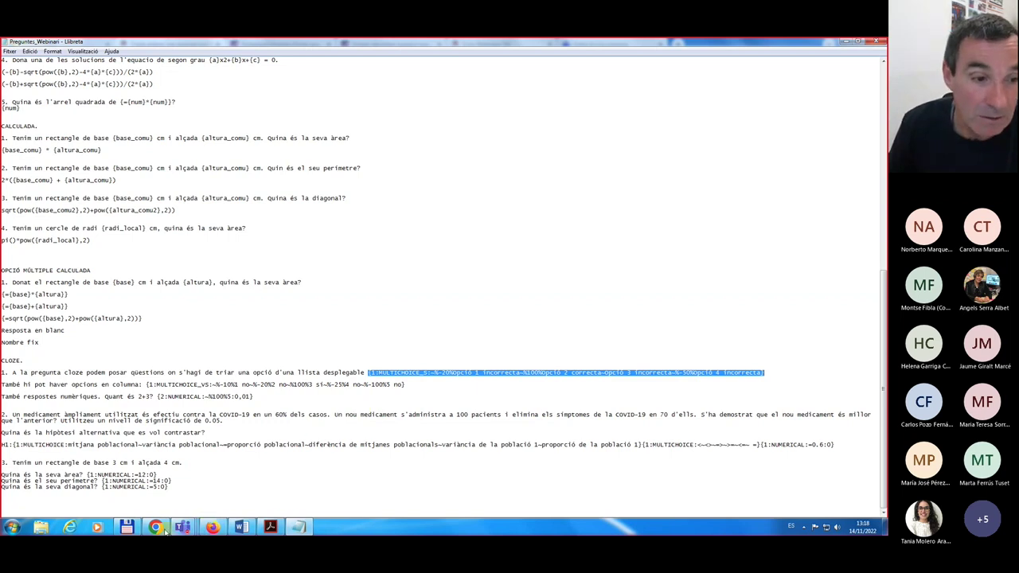
mouse_move(158, 531)
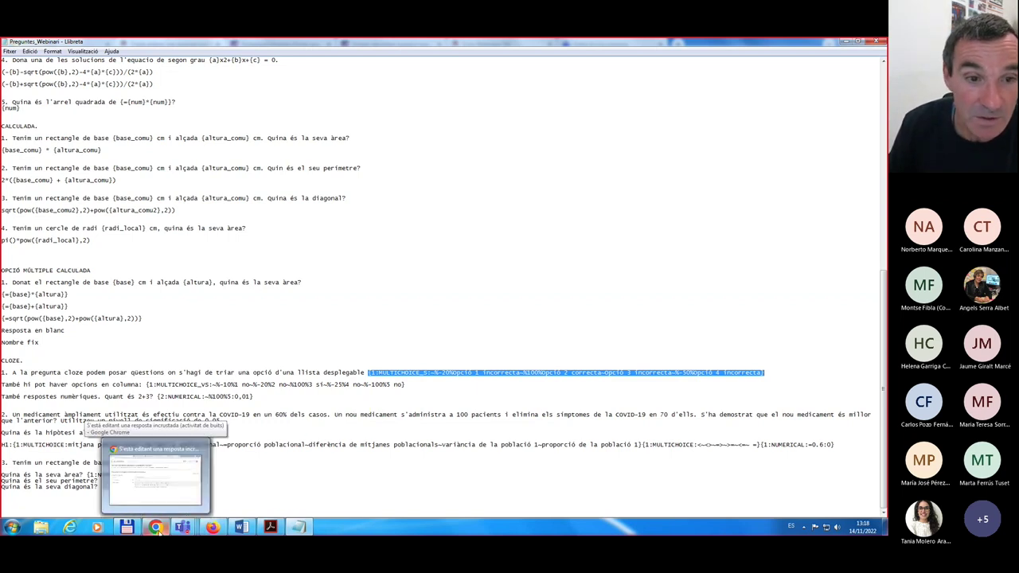
left_click(157, 531)
- Open the Cloze editor at the end of the question text, compare the question type descriptions, and add a MULTICHOICE_V question
left_click(576, 346)
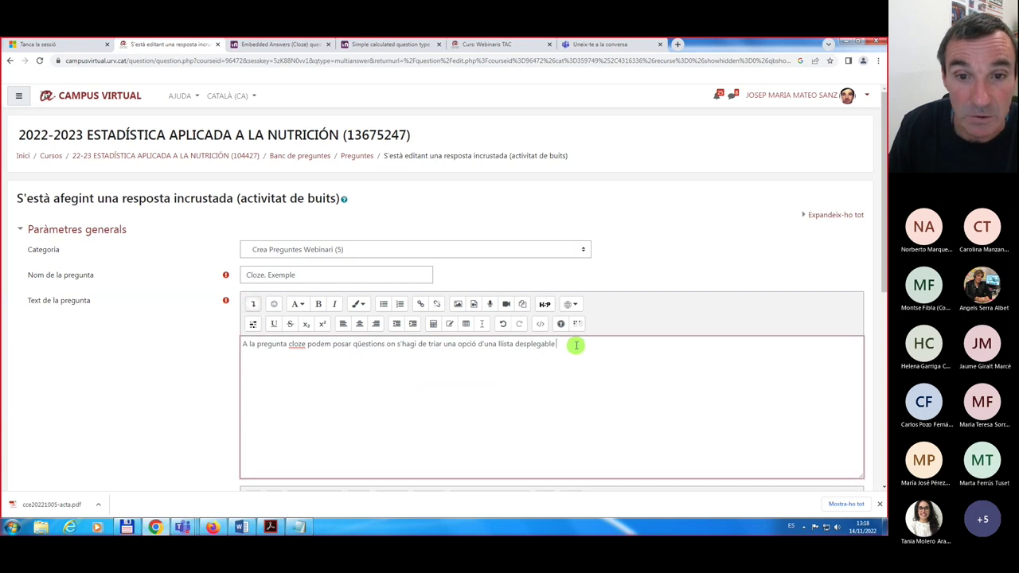
left_click(251, 326)
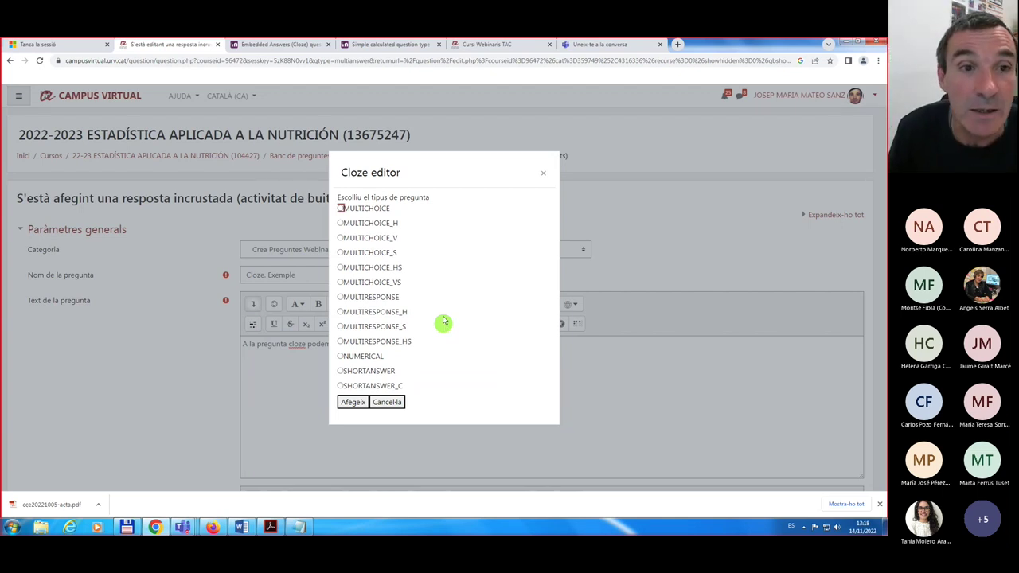
left_click(341, 209)
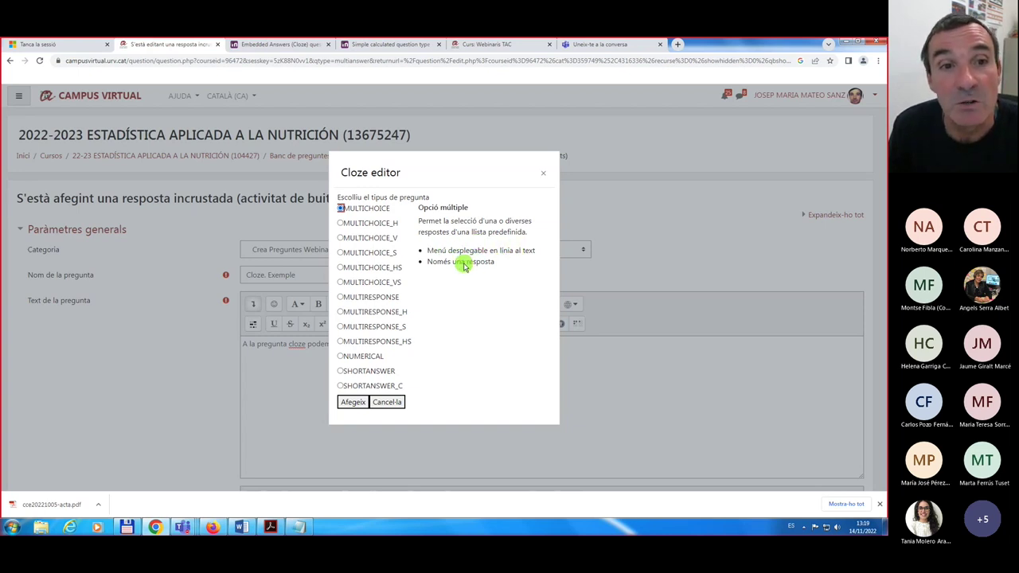
left_click(341, 223)
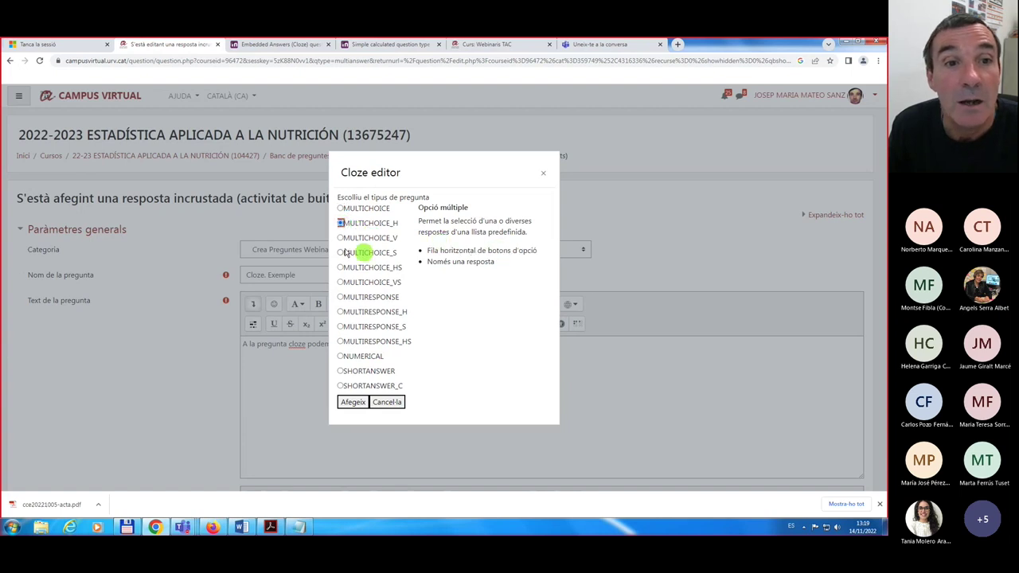
left_click(341, 238)
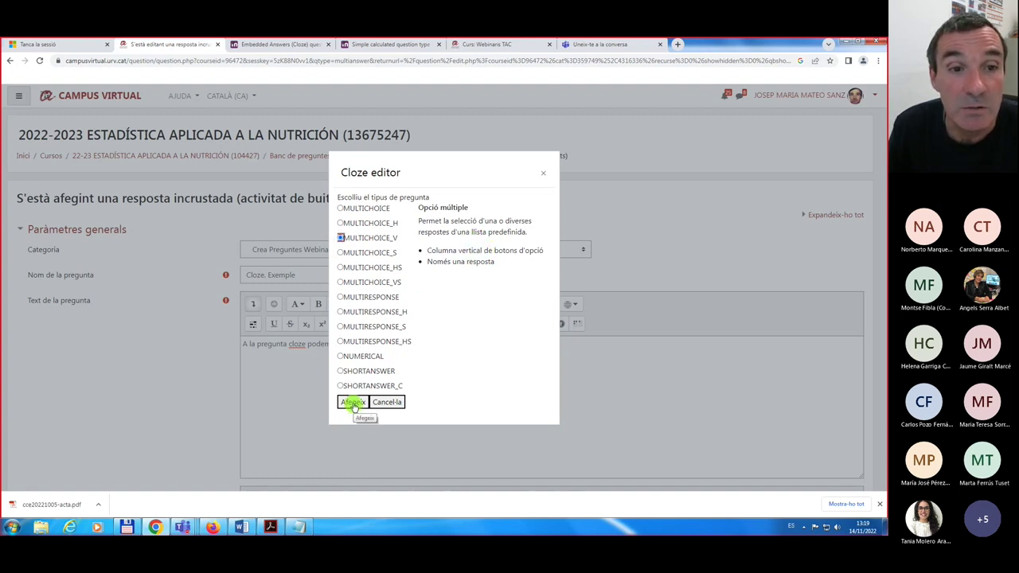
left_click(340, 356)
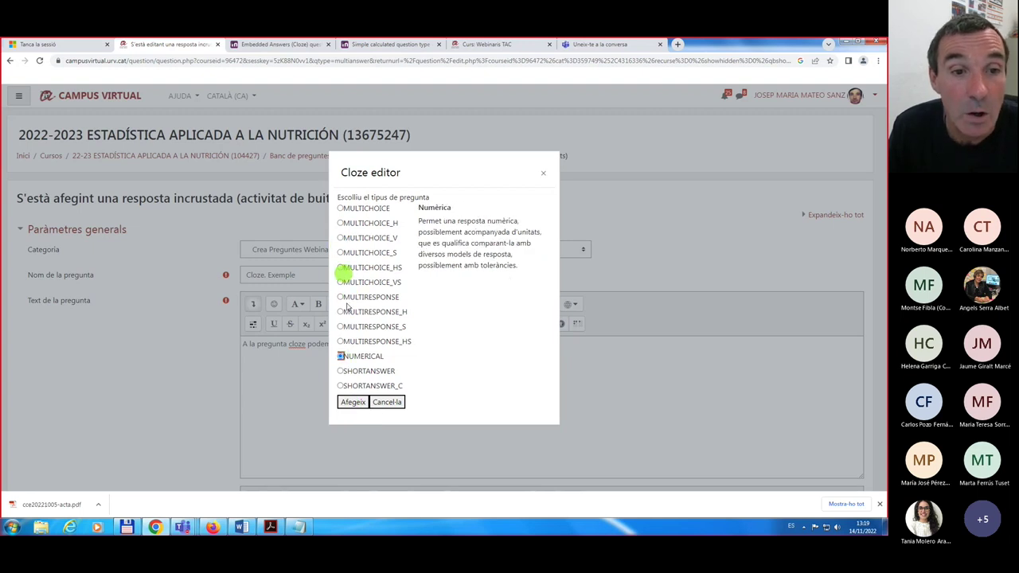
left_click(341, 371)
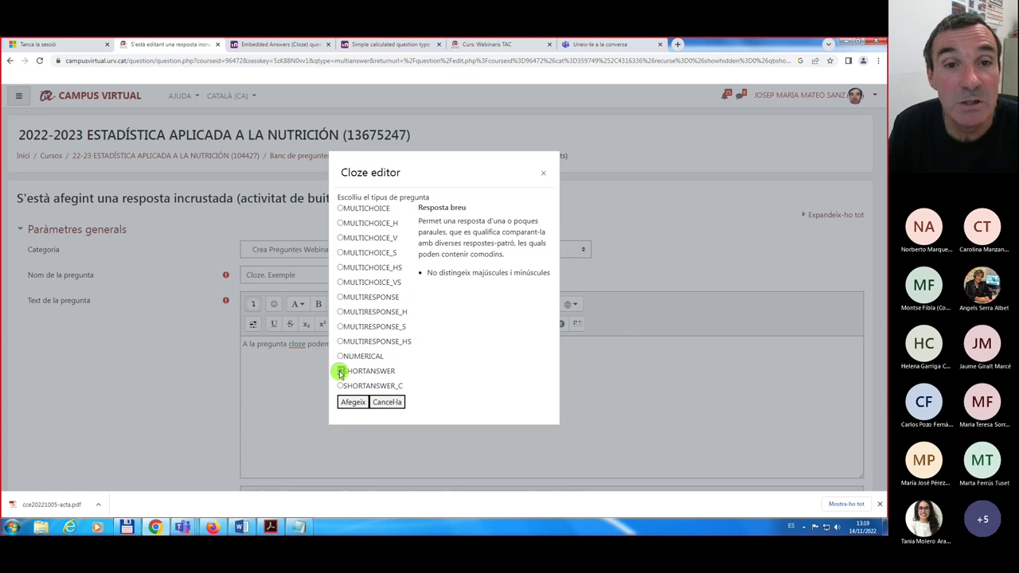
left_click(341, 237)
left_click(355, 402)
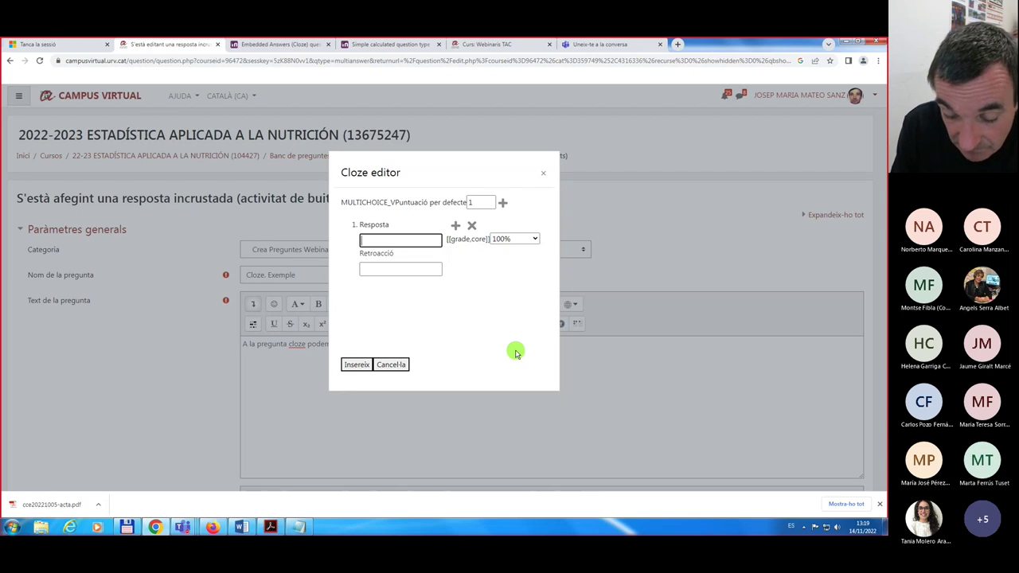
- Enter "Opció a" as the first answer and add "Opció b" as the second answer with a grade of -12.5%
type("Opc")
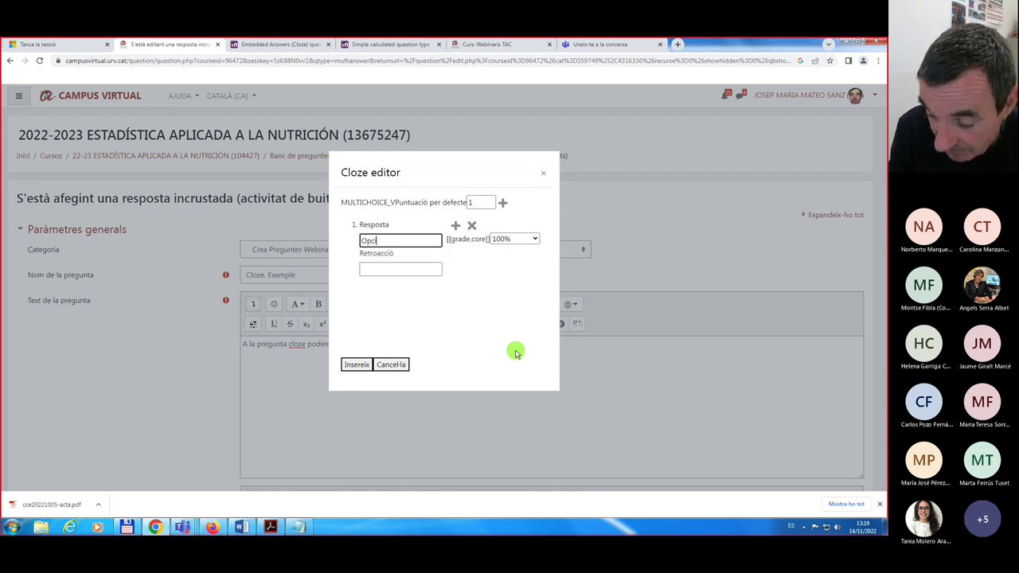
type("ió a")
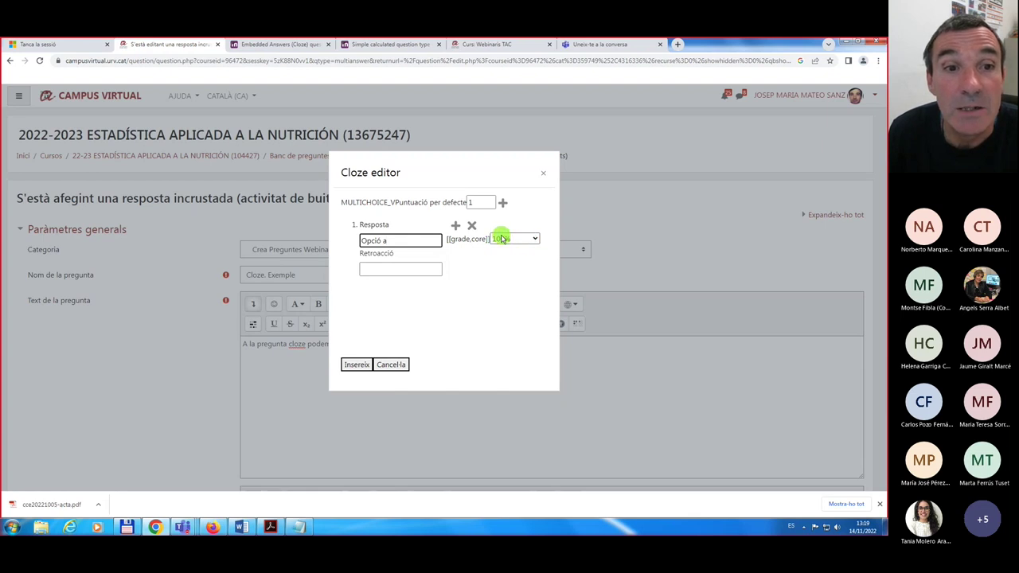
left_click(455, 227)
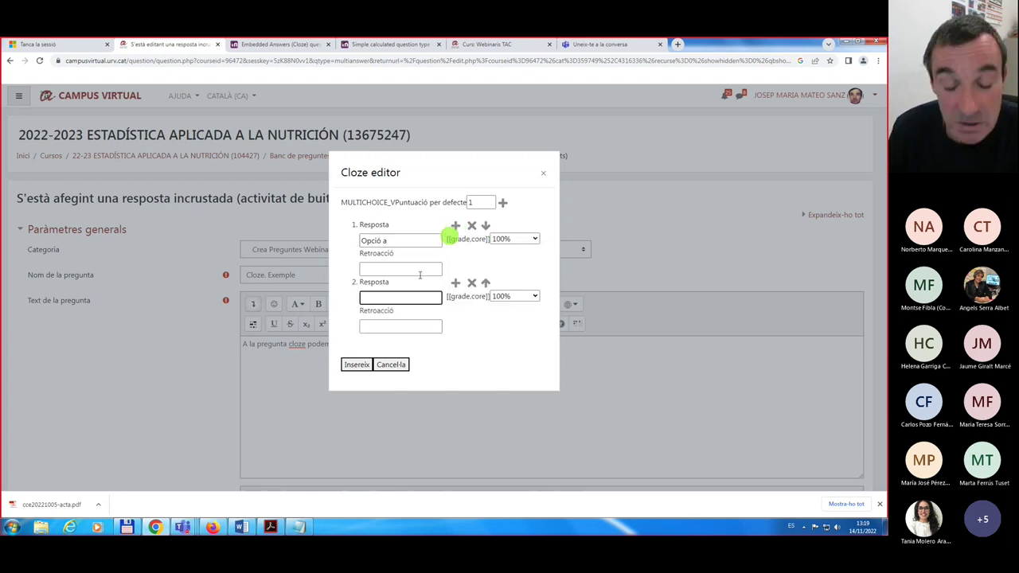
type("Opció b")
key("shift+Left")
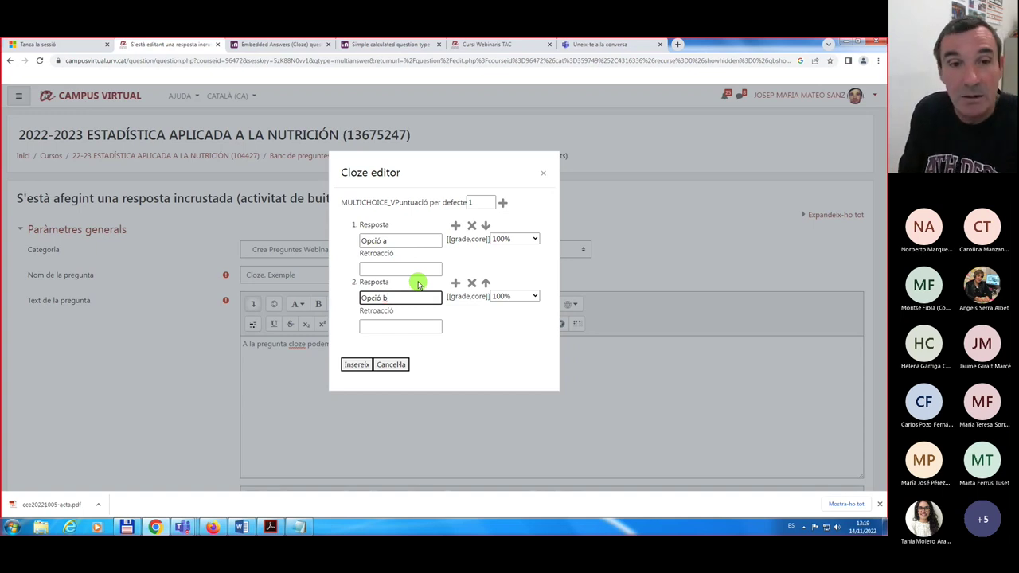
left_click(535, 296)
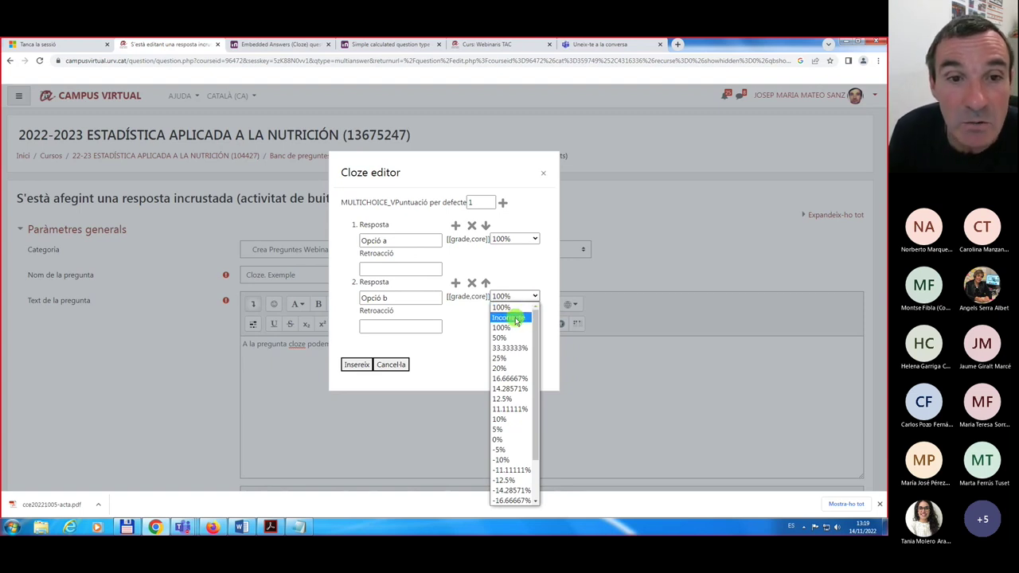
left_click(515, 317)
left_click(536, 298)
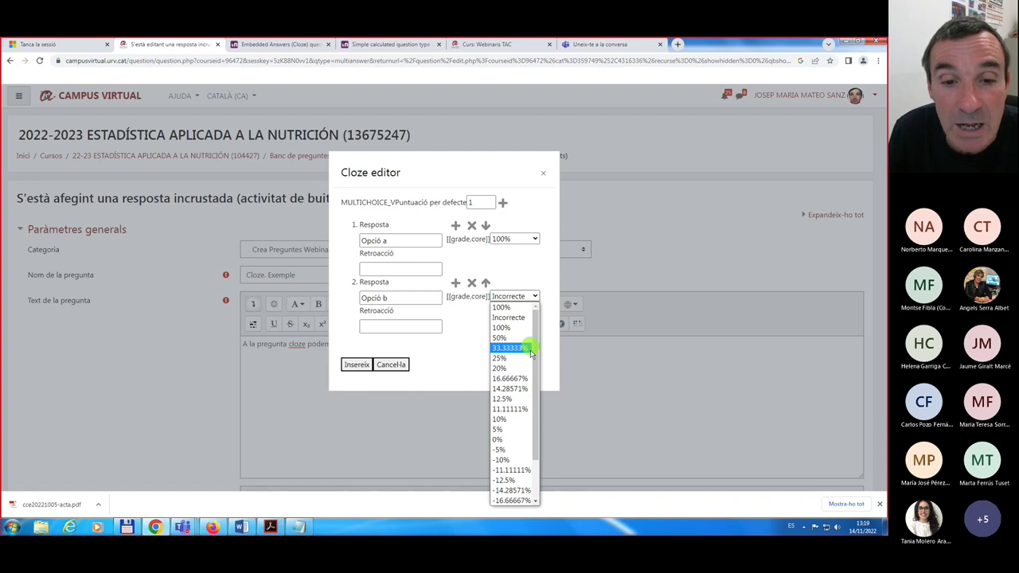
left_click(507, 480)
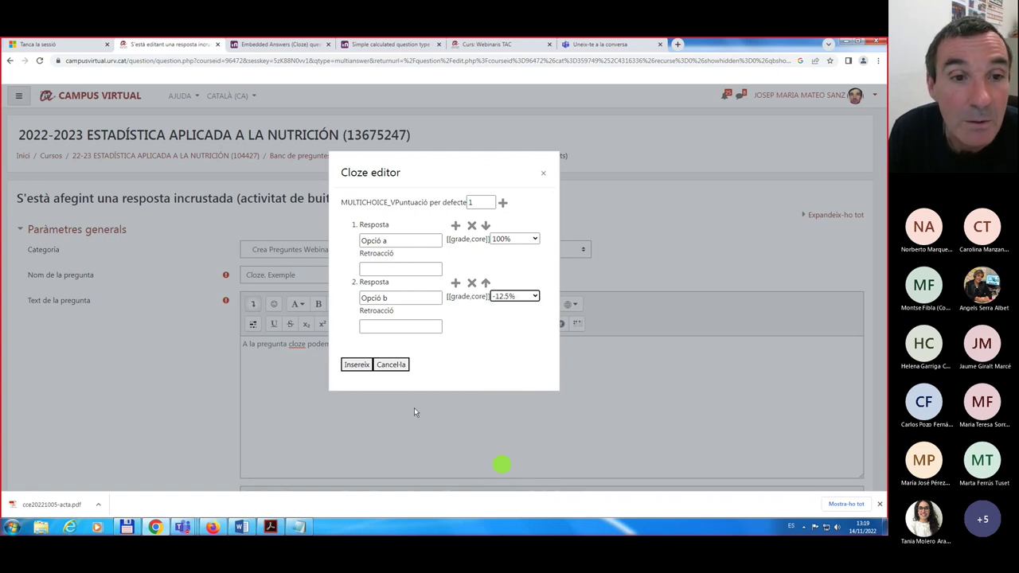
- Add a third answer "Opció c" with a grade of -25%
left_click(456, 282)
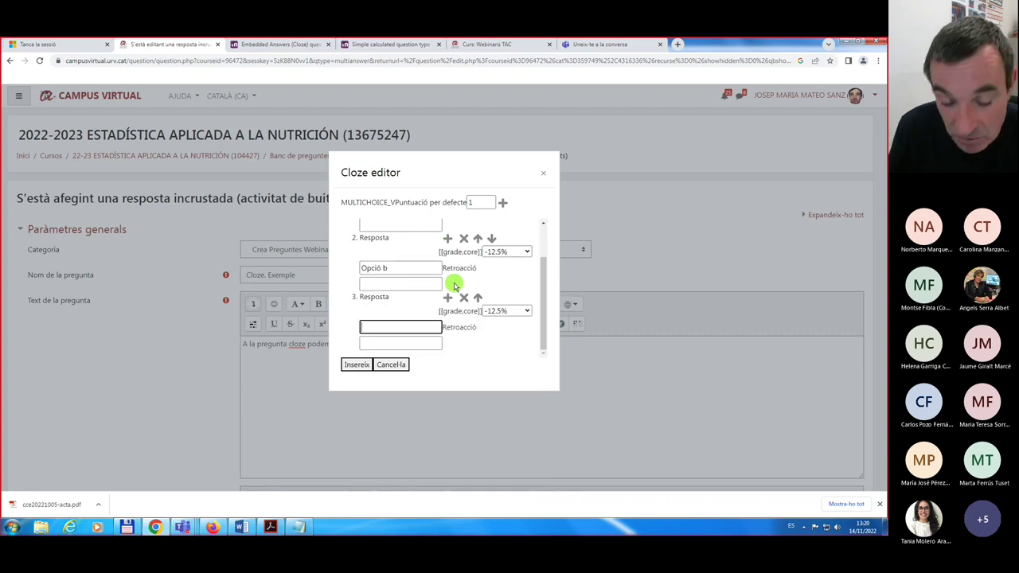
type("Opció c")
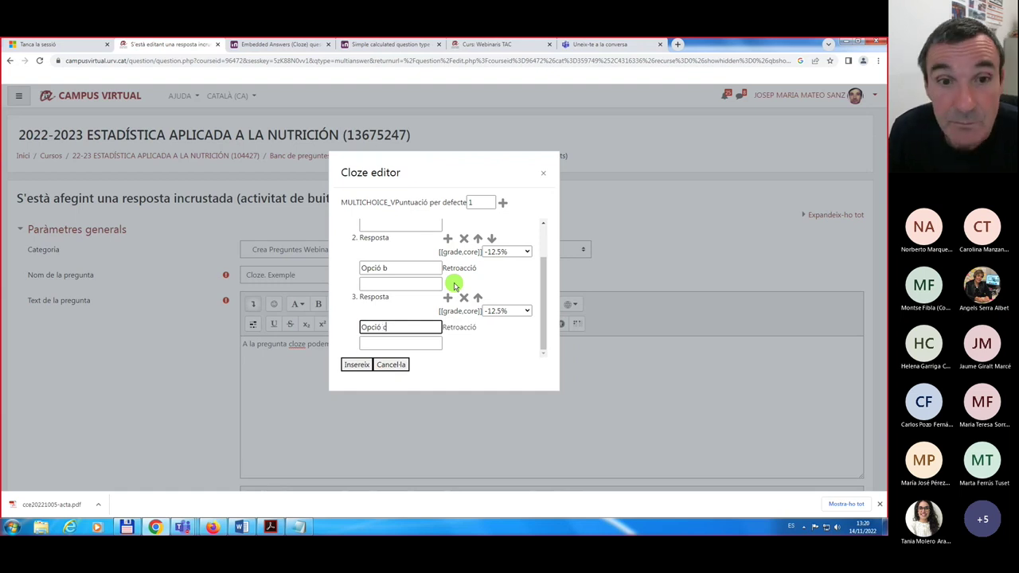
left_click(529, 311)
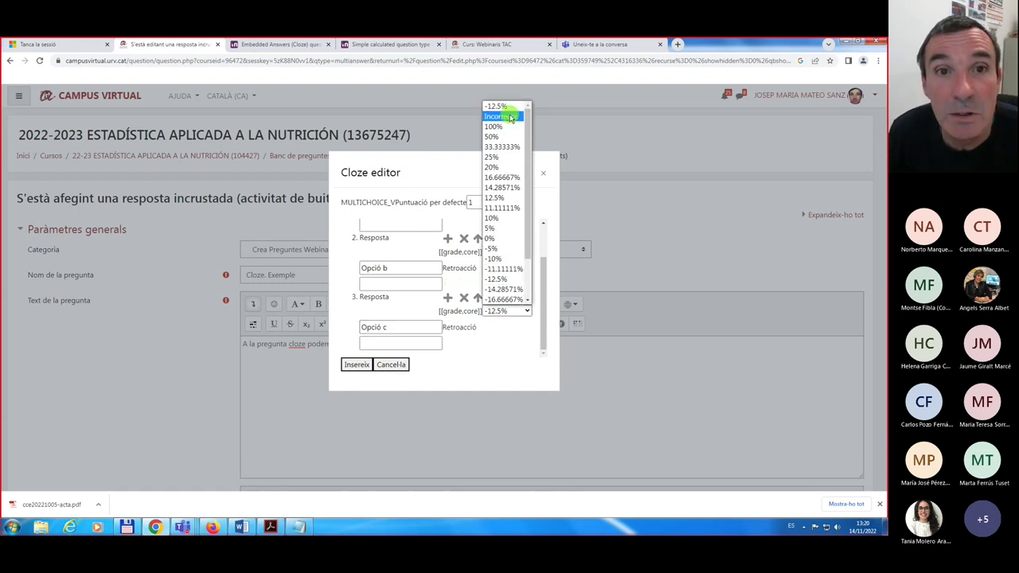
left_click(511, 117)
left_click(527, 312)
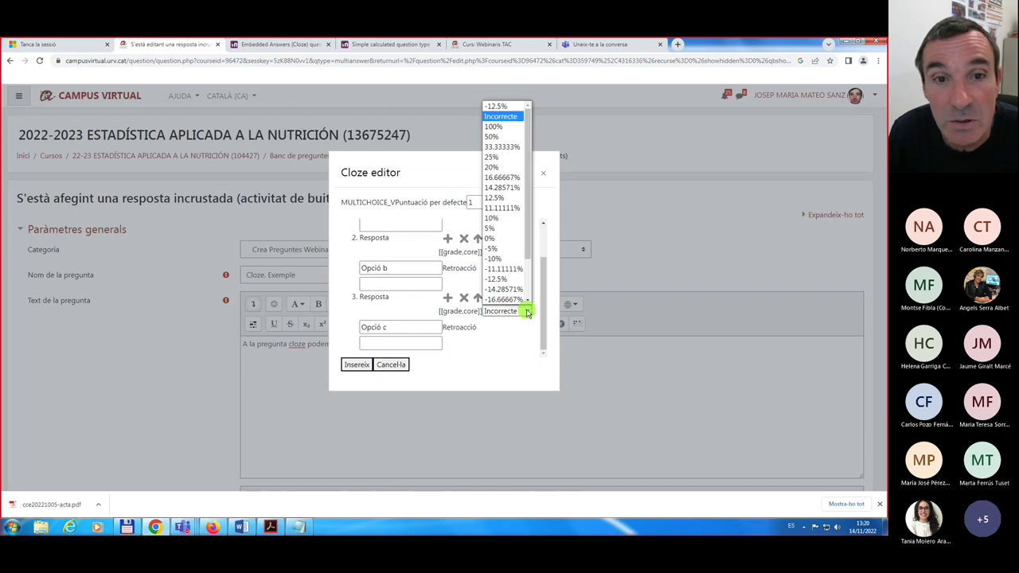
left_click_drag(526, 244, 525, 266)
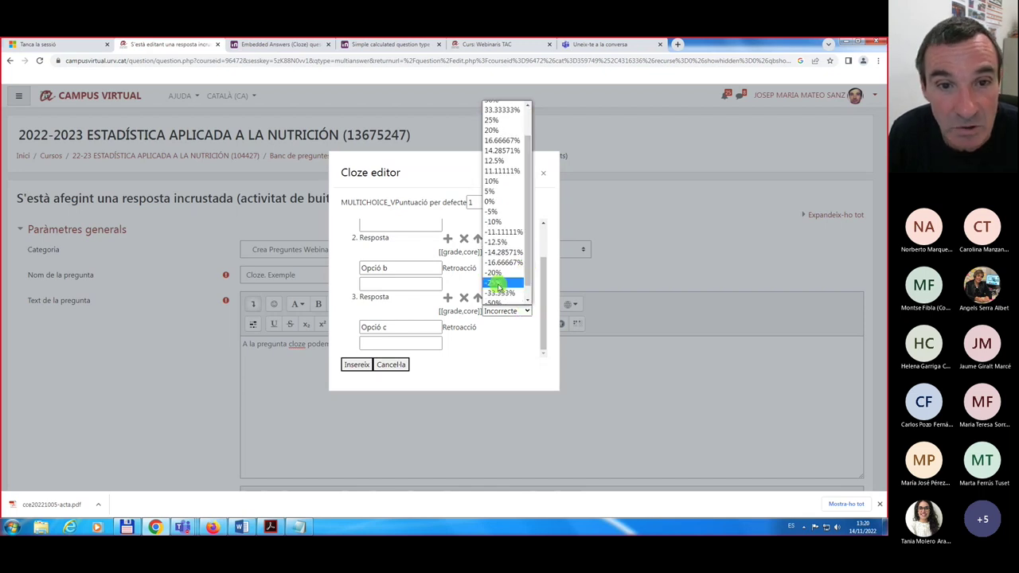
left_click(498, 284)
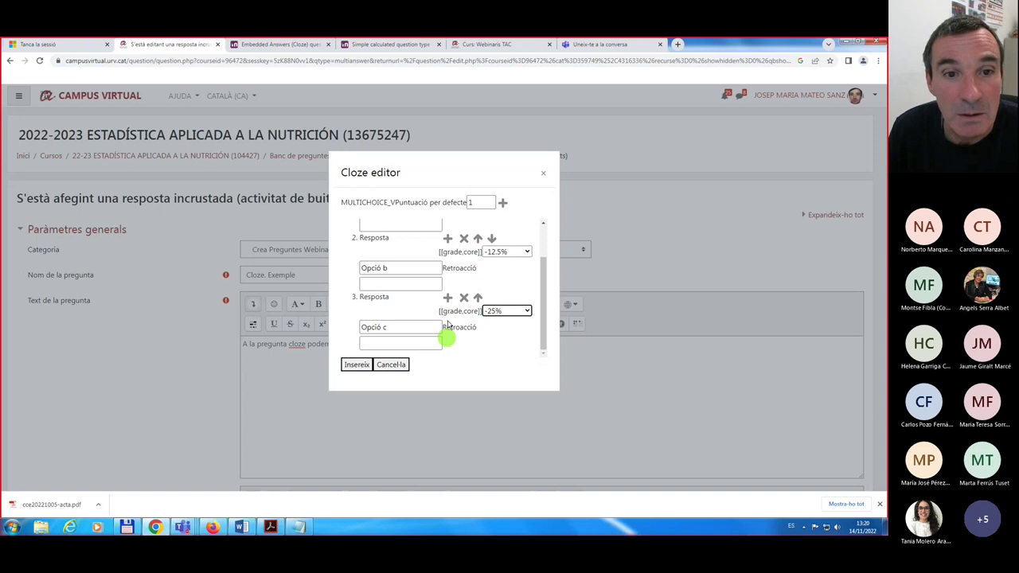
- Add a fourth answer "No ho sé" graded "Incorrecte" and insert the MULTICHOICE_V code into the question text
left_click(447, 297)
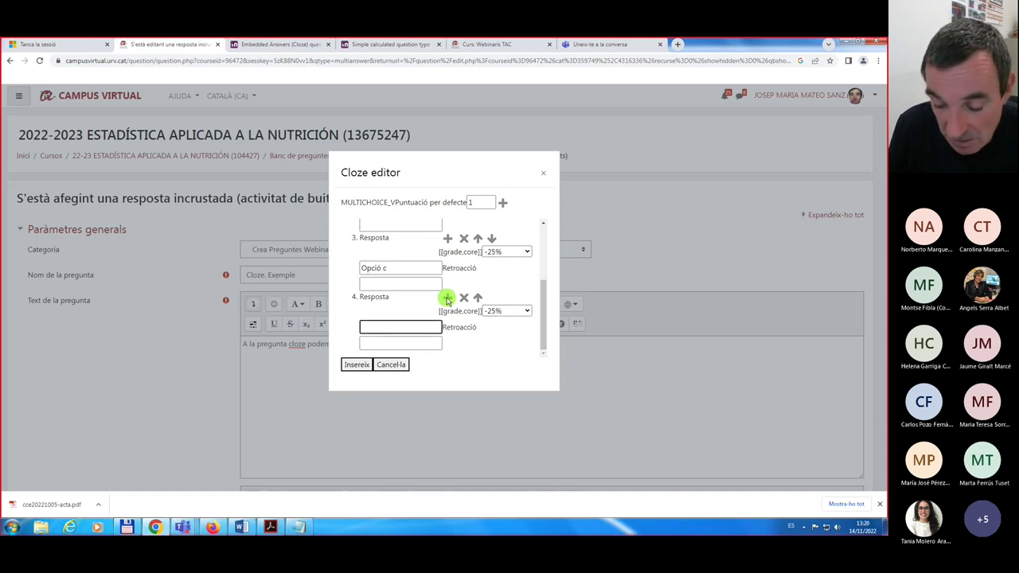
type("No ho sé")
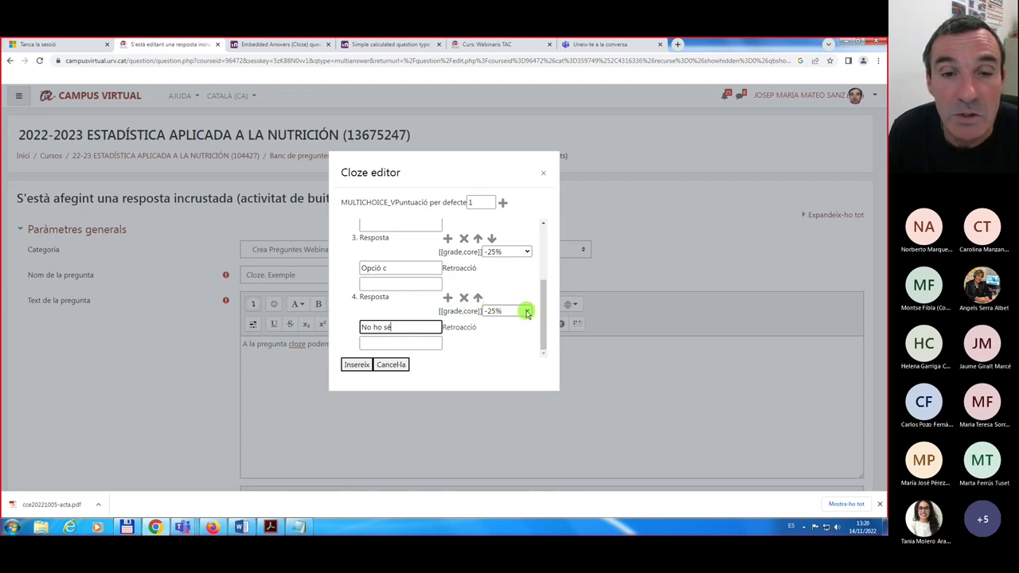
left_click(526, 311)
left_click(504, 116)
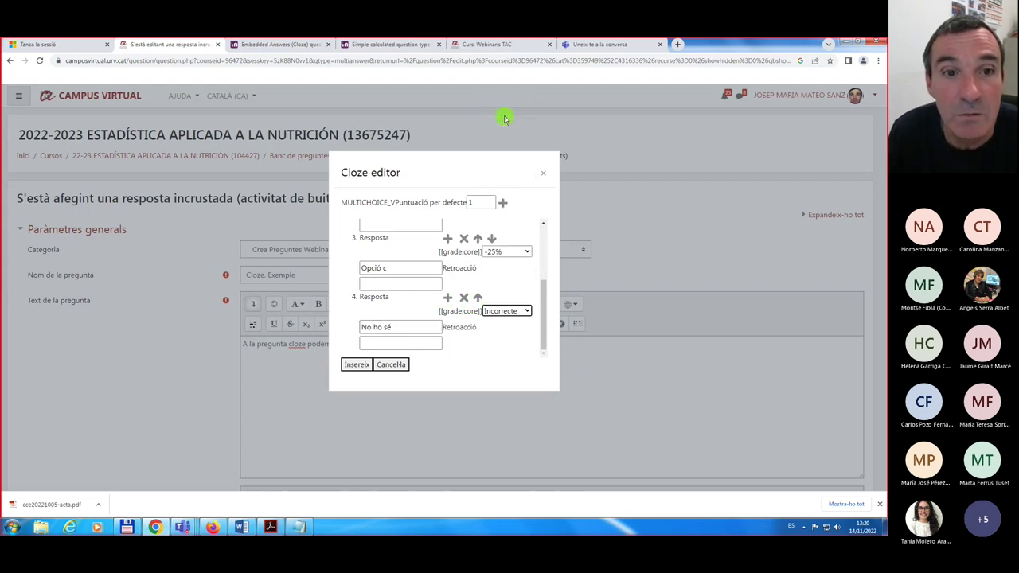
left_click(358, 365)
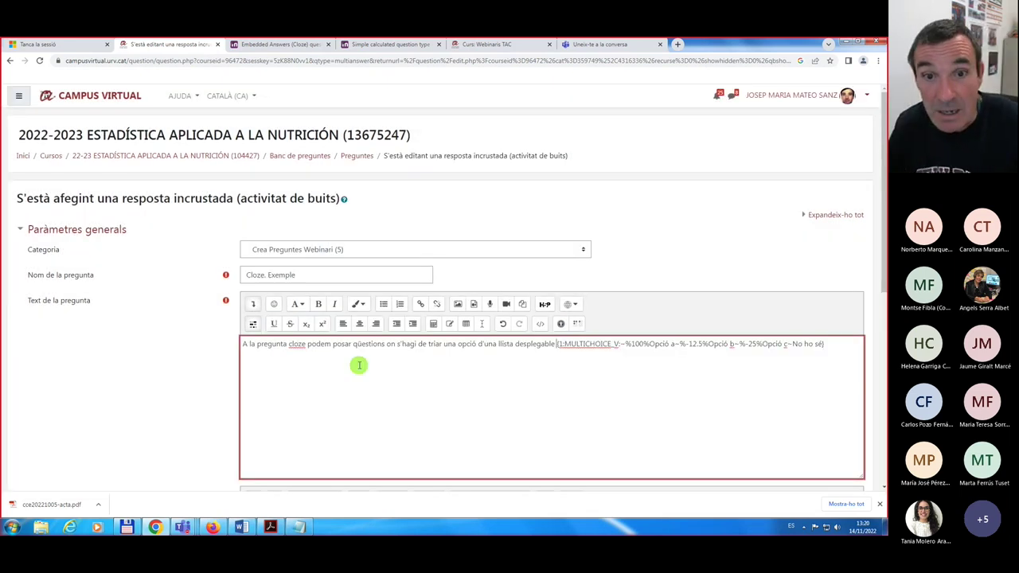
- Add a new line reading "La capital de França és" below the multiple-choice code in the question text
left_click(816, 347)
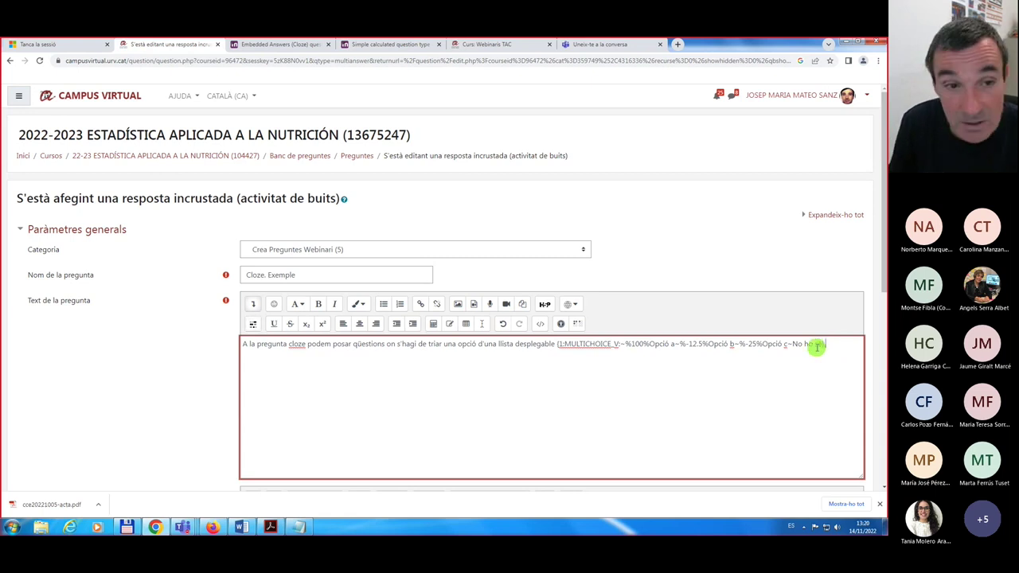
key("Return")
type("La ca")
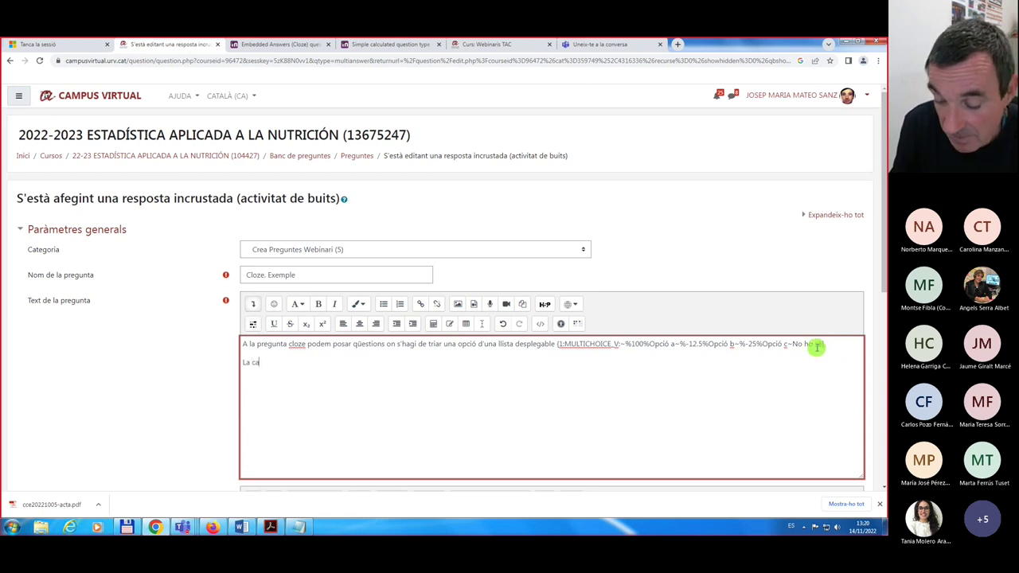
type("pital de")
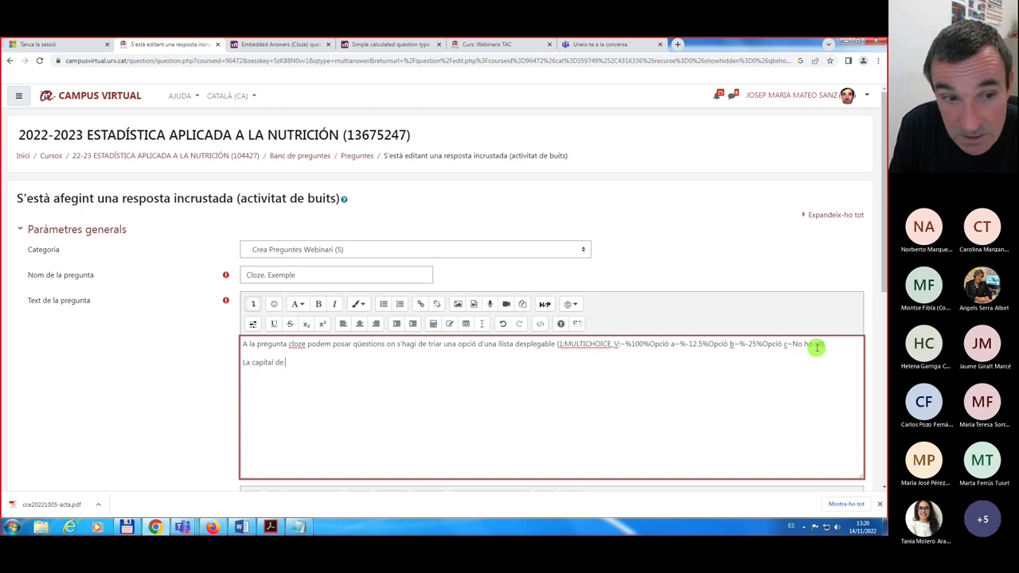
type(" Fran")
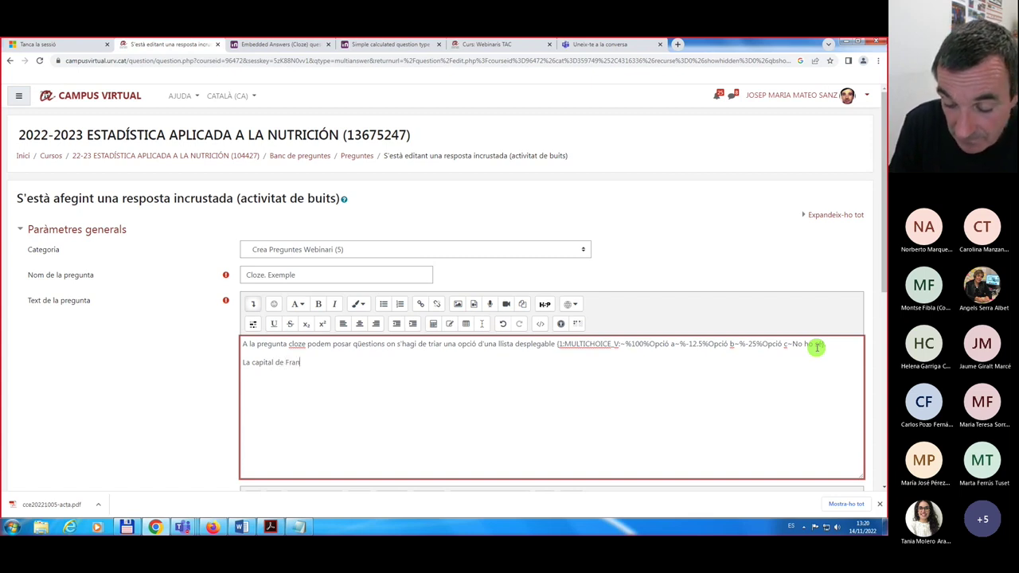
type("ça")
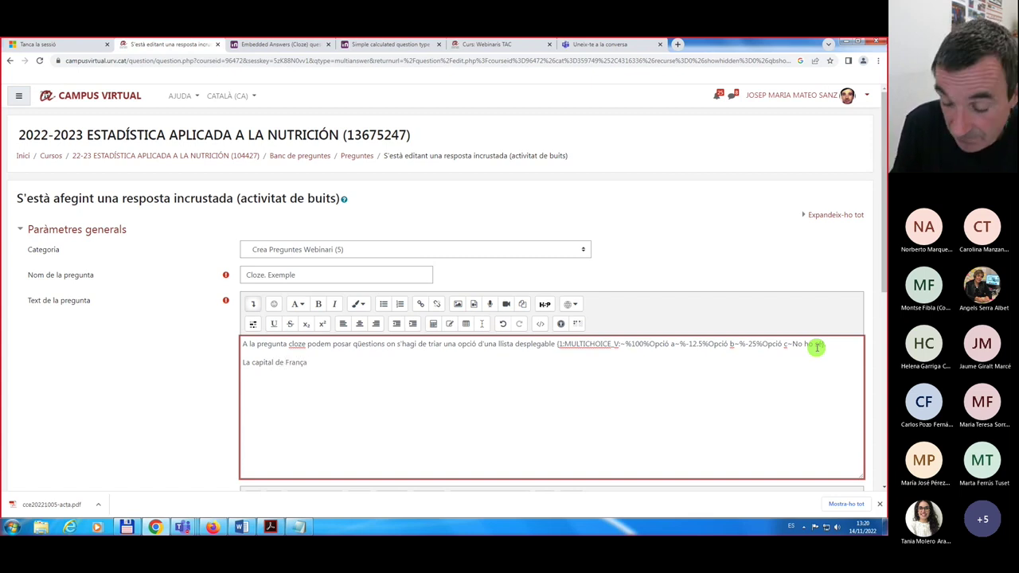
type(" és")
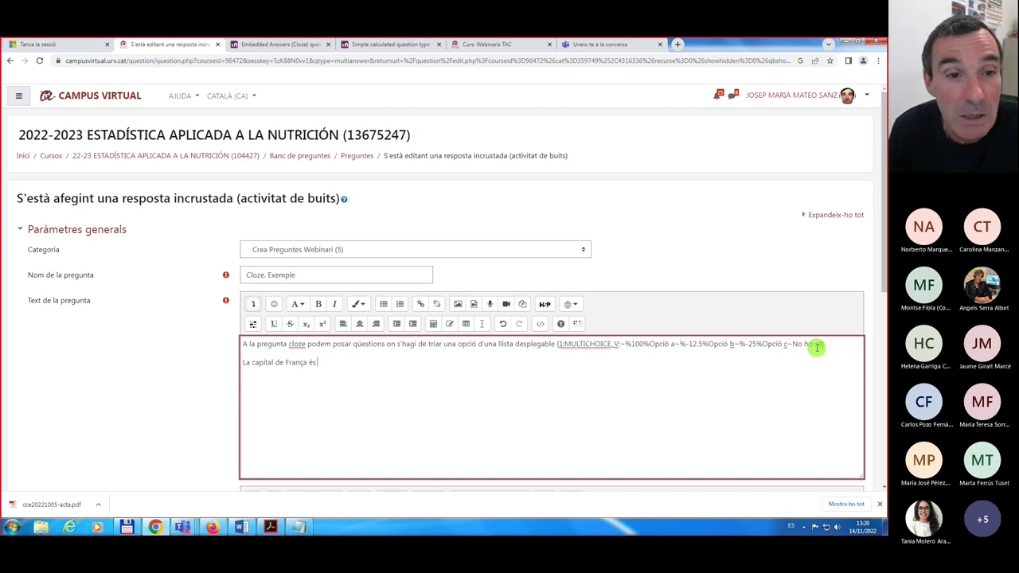
- Insert a SHORTANSWER code after "La capital de França és" with "Paris" as the 100% answer
left_click(253, 327)
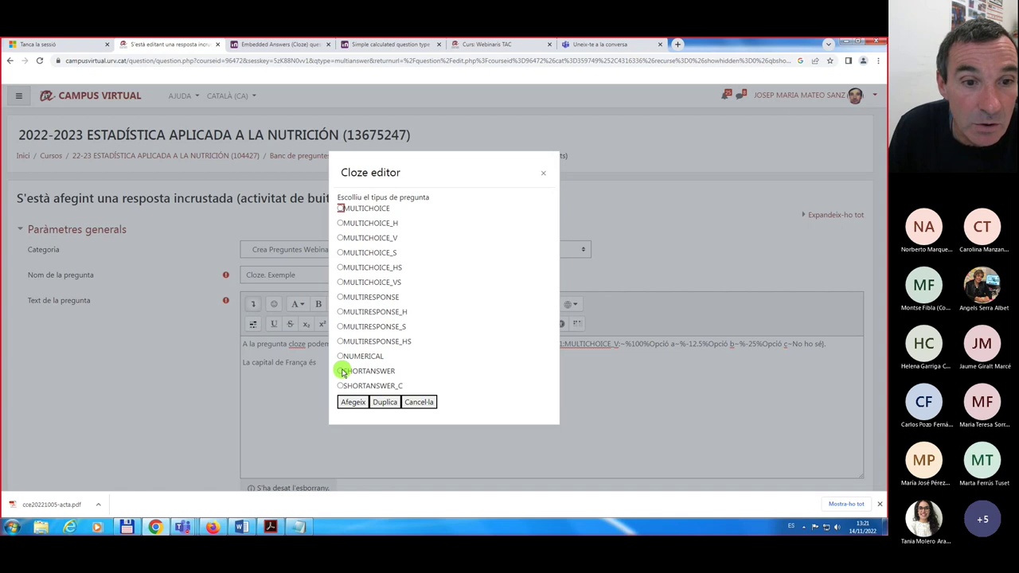
left_click(342, 371)
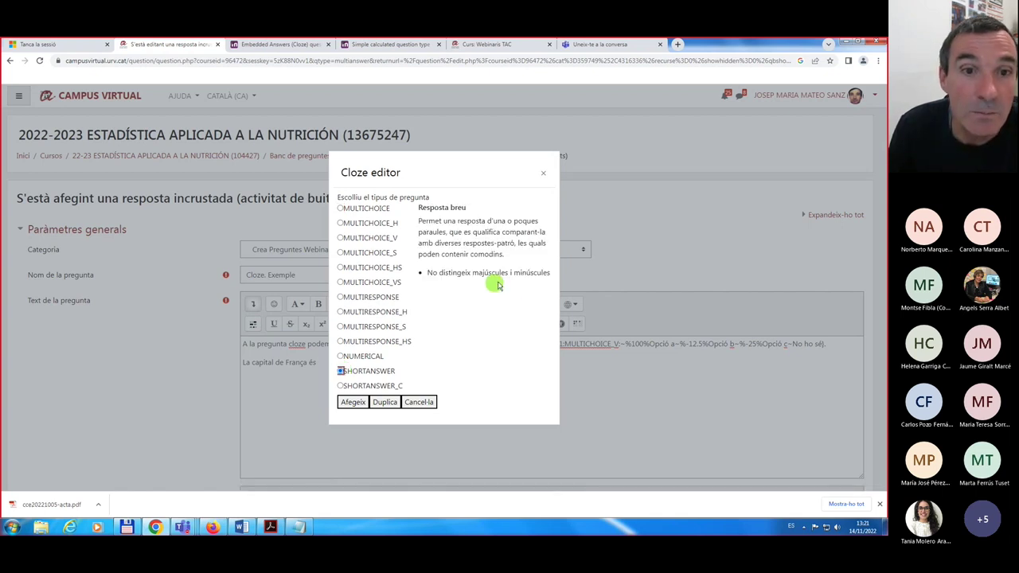
left_click(341, 386)
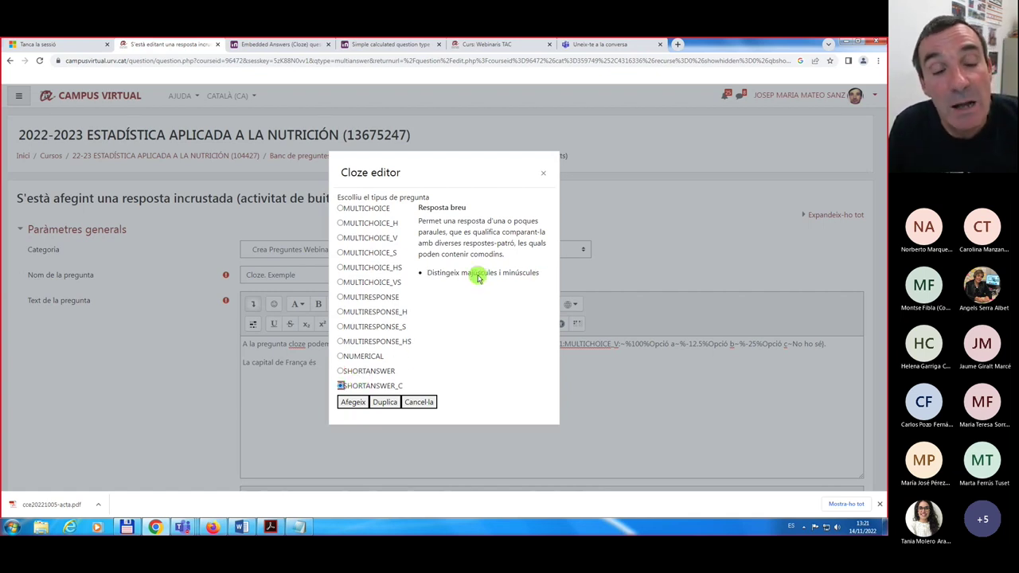
left_click(341, 371)
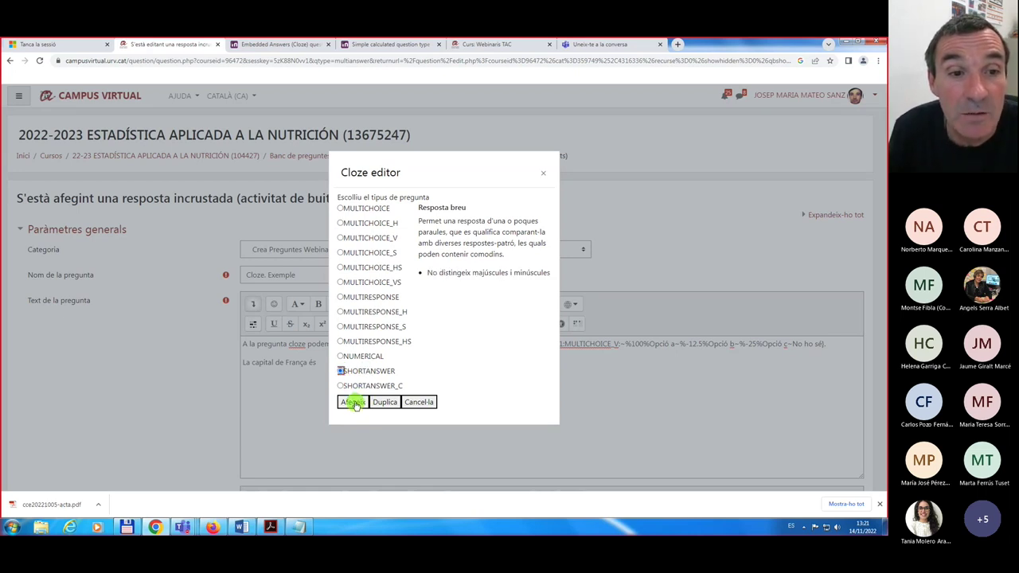
left_click(352, 402)
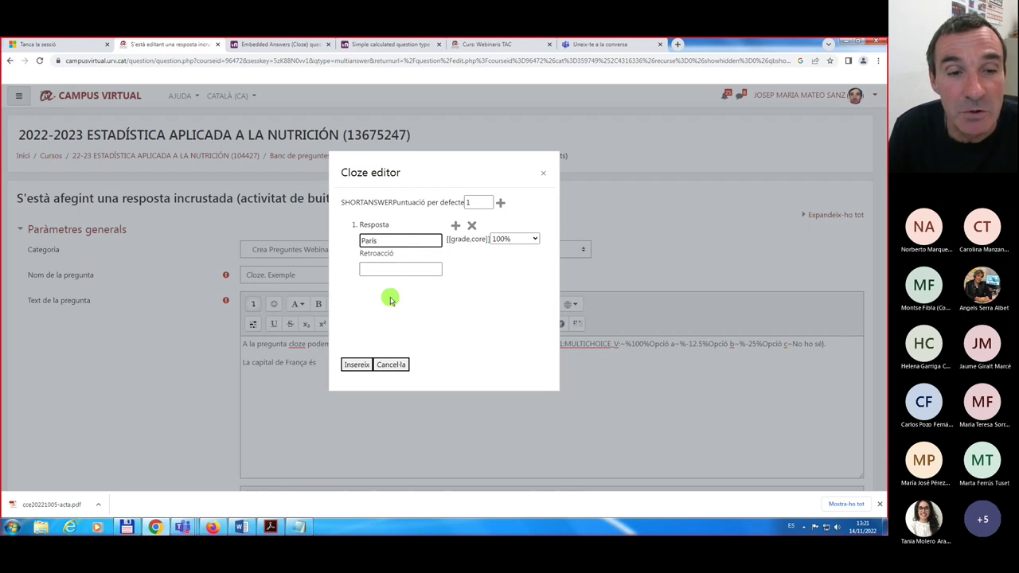
left_click(358, 365)
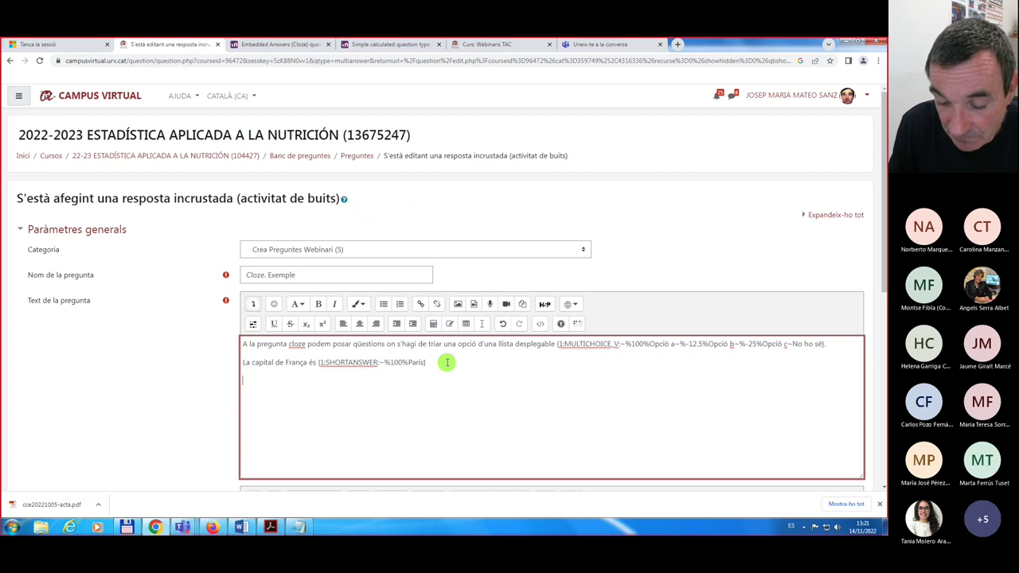
- Add a new line reading "El nombre d'habitants de la capital anterior és" below the short-answer sentence
type("mbre d'a")
type("hbitanmts")
key("BackSpace")
key("BackSpace")
key("BackSpace")
key("BackSpace")
key("BackSpace")
key("BackSpace")
key("BackSpace")
key("BackSpace")
type("habitants")
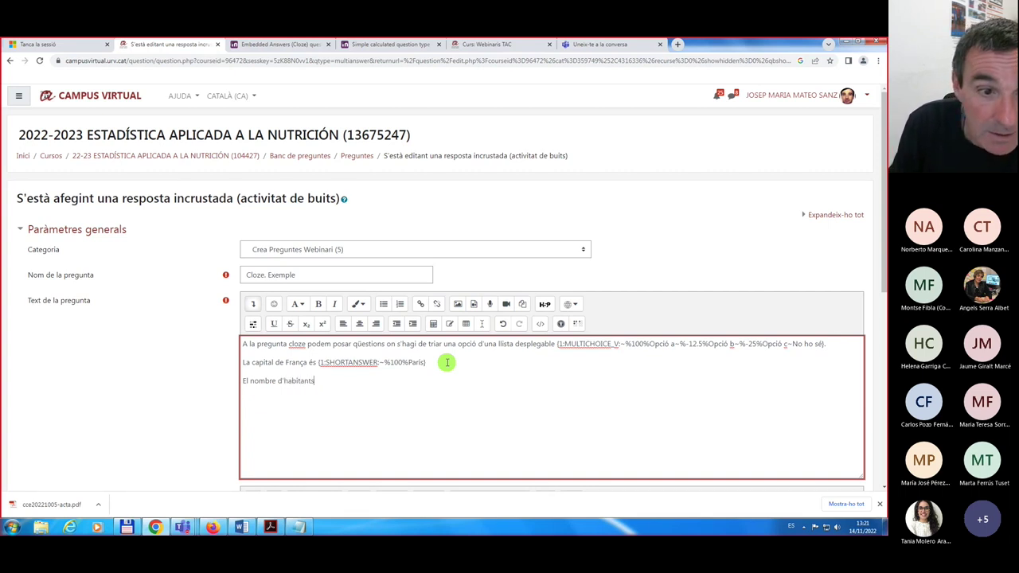
type(" de la capital anterior")
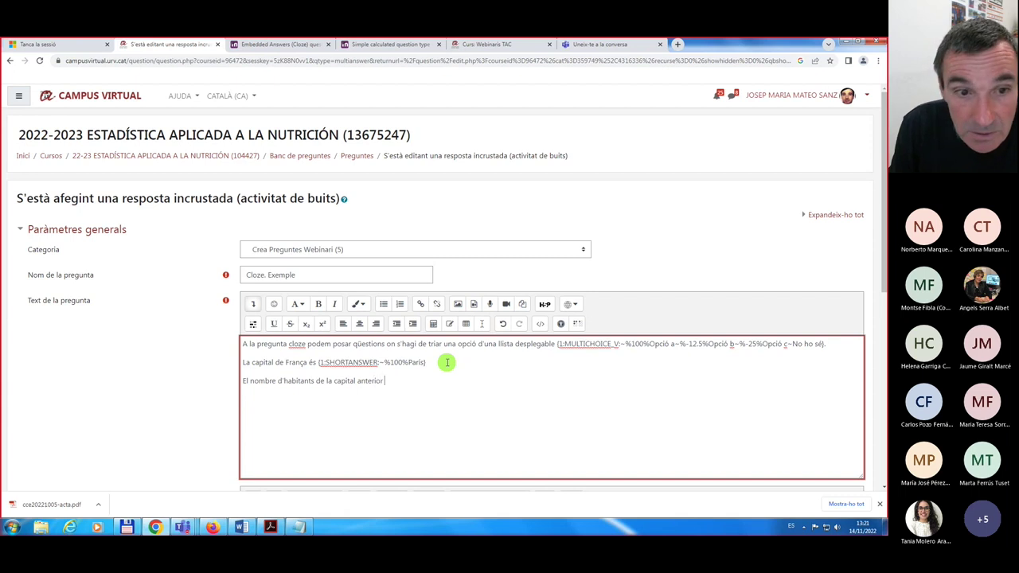
type(" és")
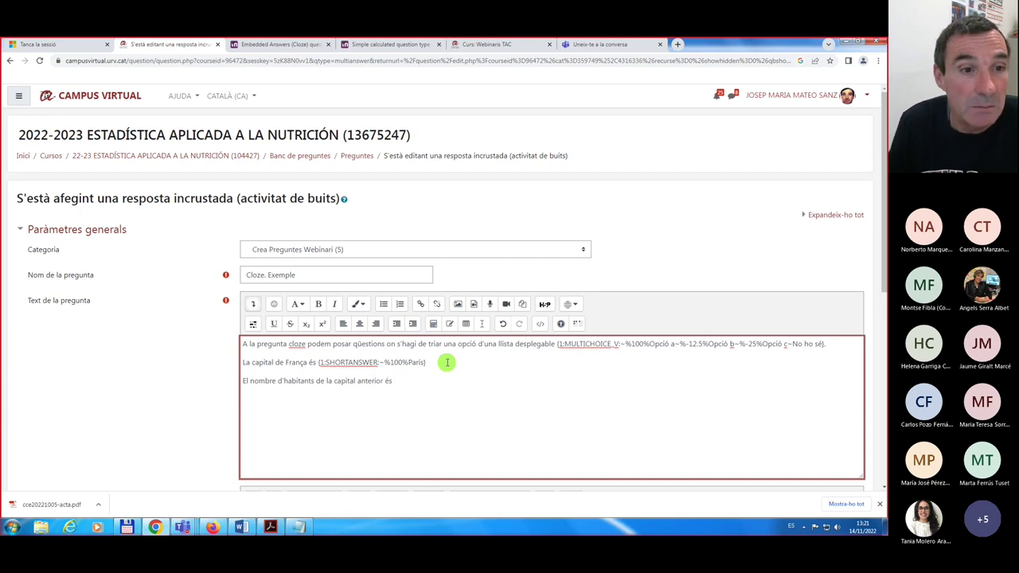
- Insert a NUMERICAL code at the end of that line with answer 5000000, grade 100% and tolerance 100000
left_click(253, 326)
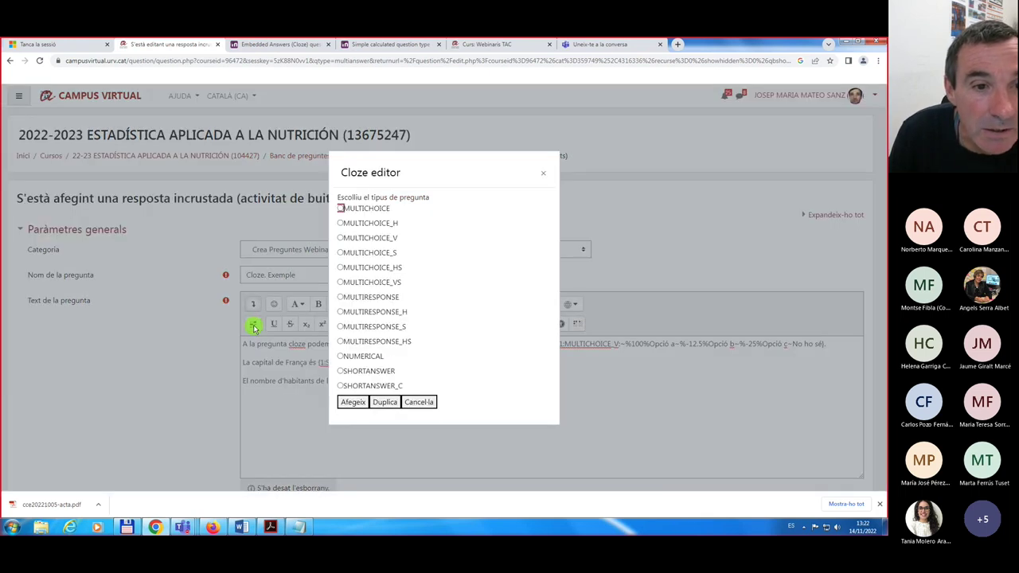
left_click(339, 358)
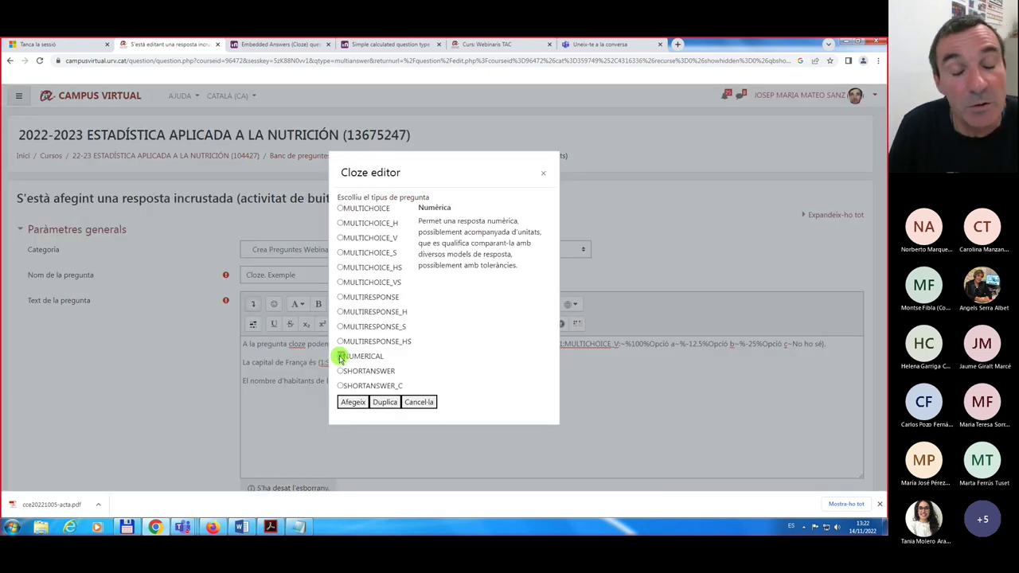
left_click(353, 402)
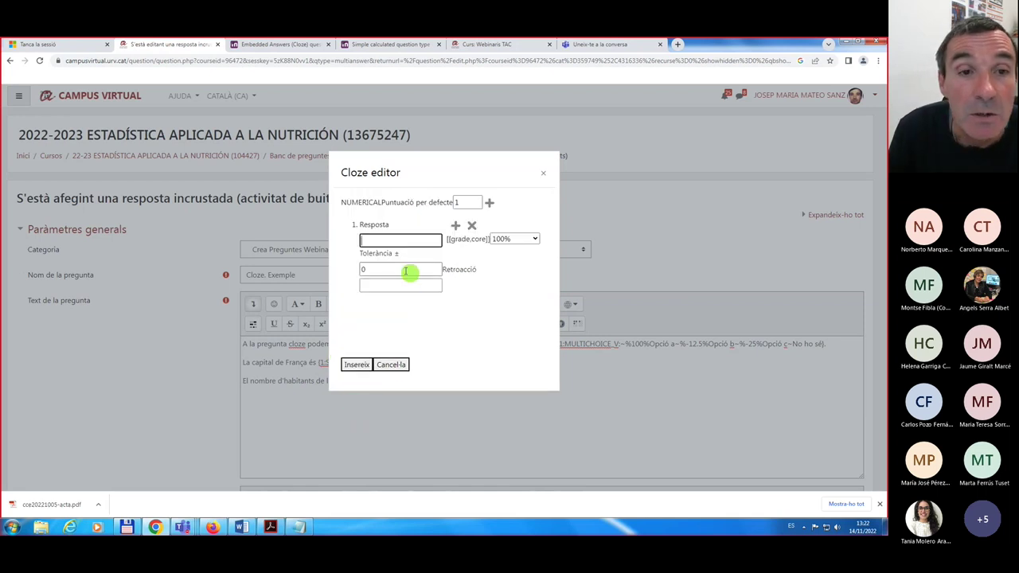
type("5000000")
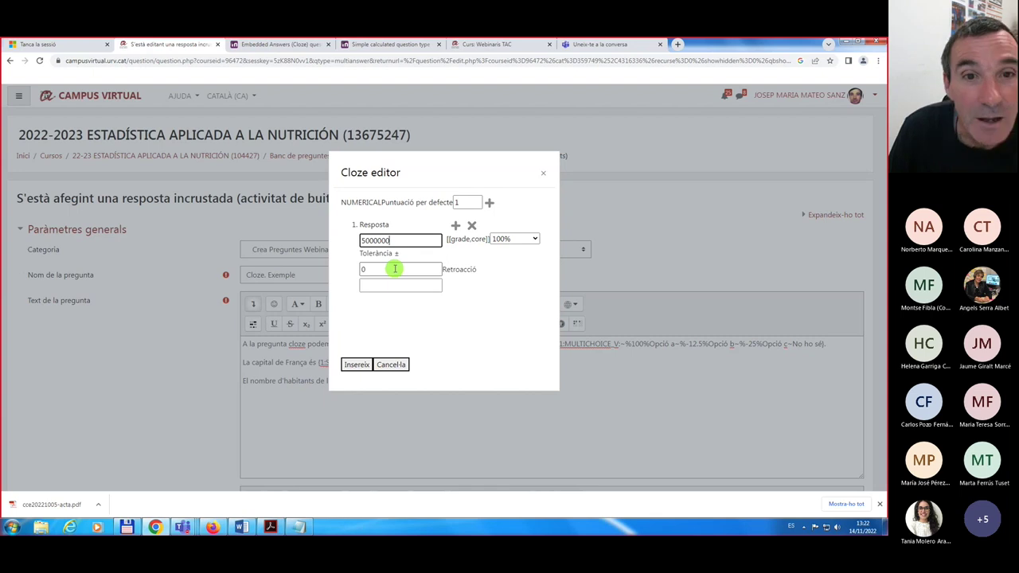
left_click(359, 271)
key("Delete")
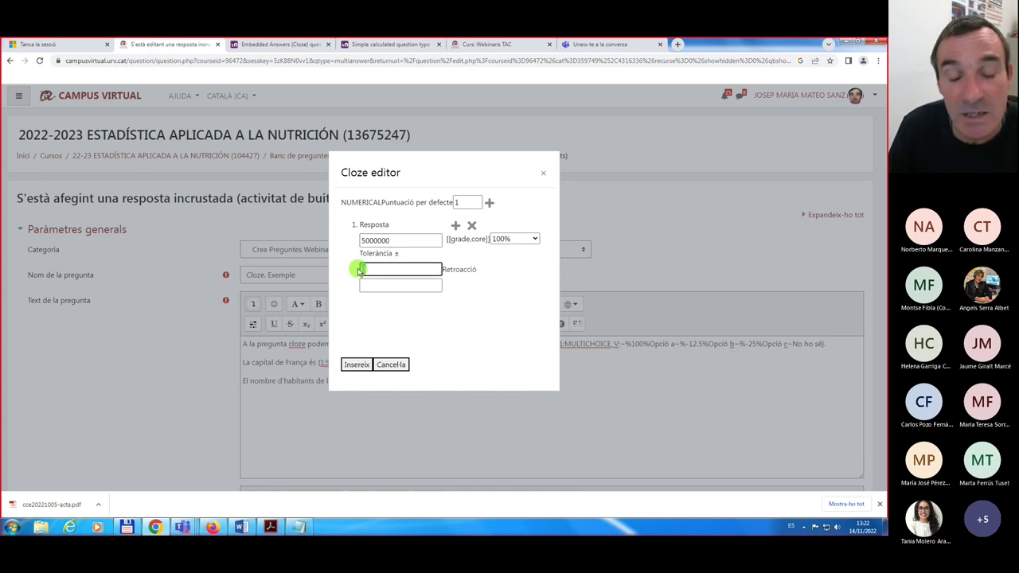
type("100000")
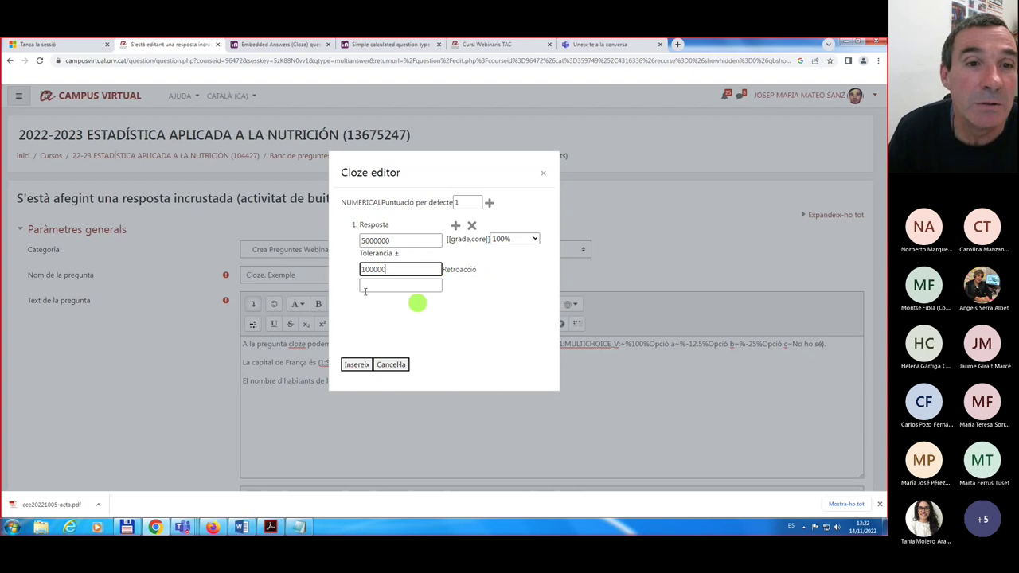
left_click(357, 366)
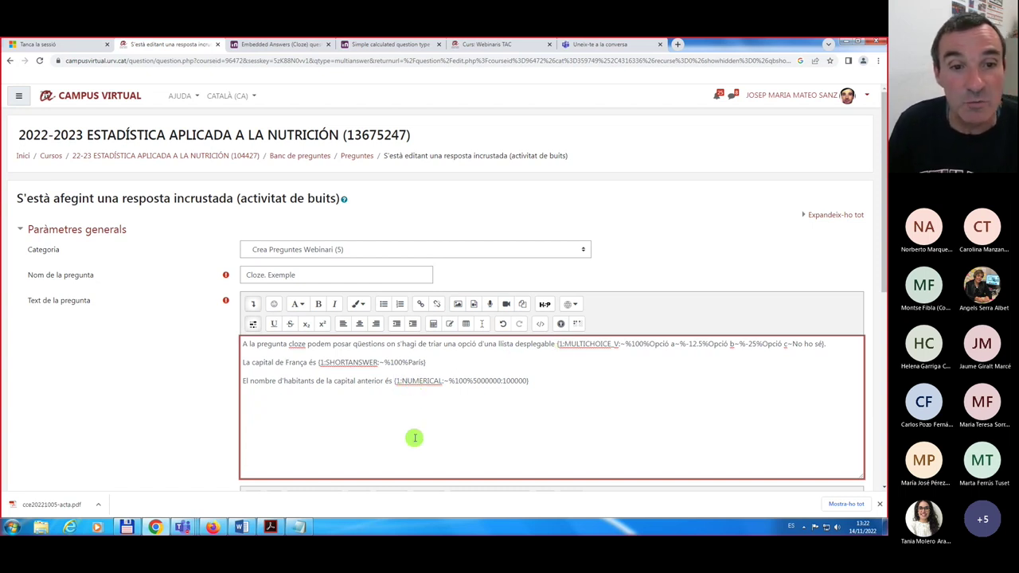
left_click(251, 324)
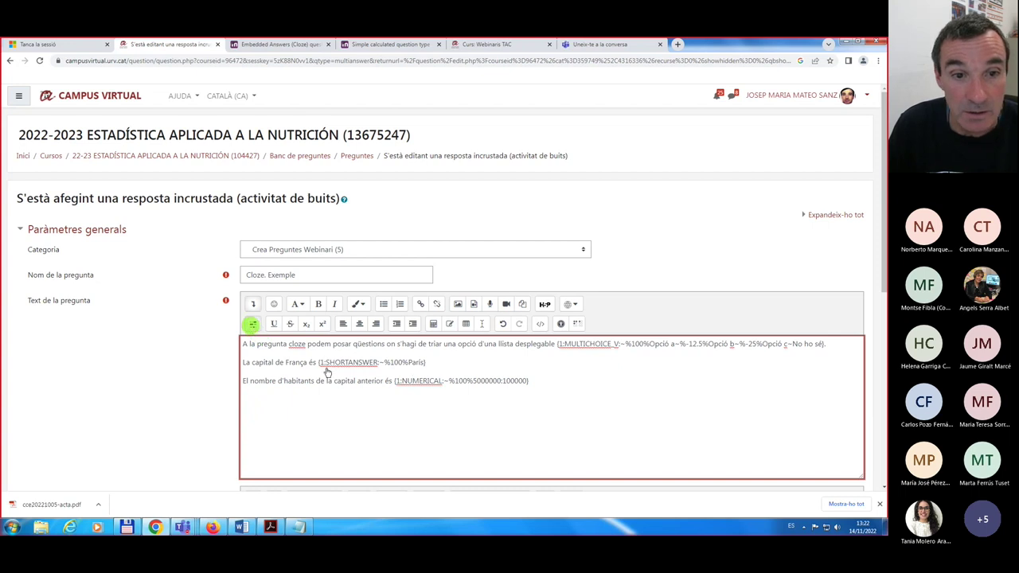
left_click(251, 325)
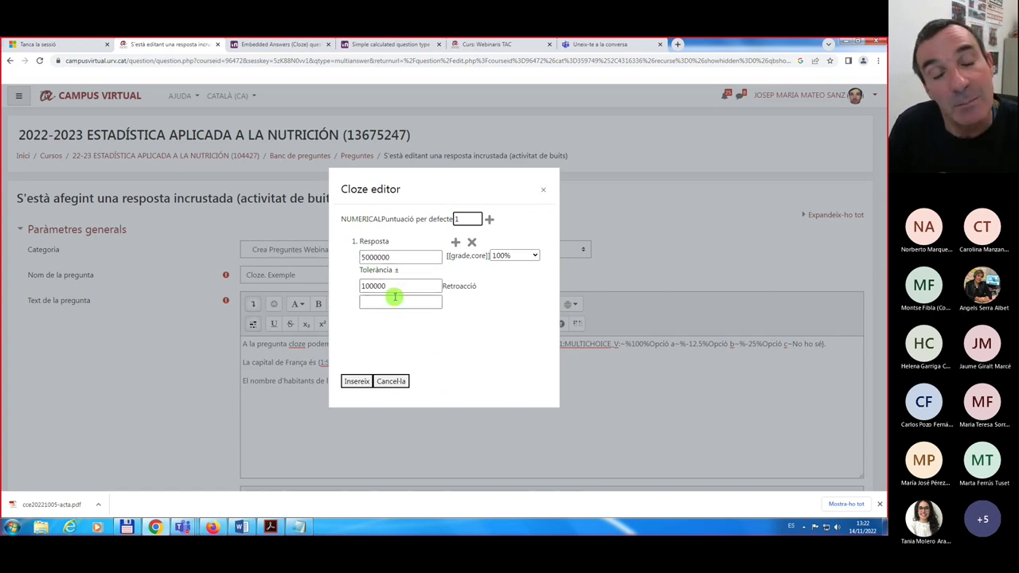
left_click(465, 219)
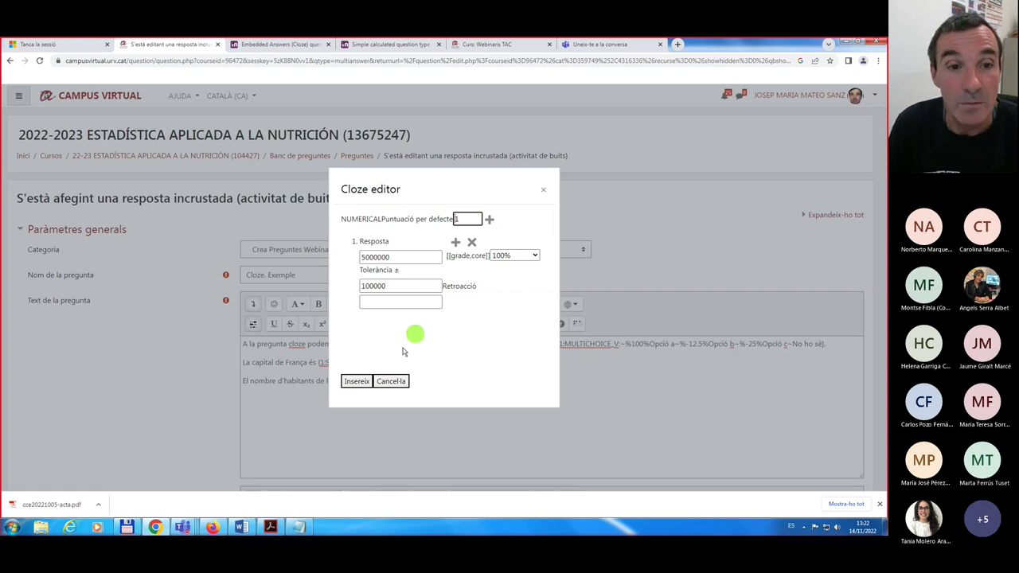
left_click(394, 382)
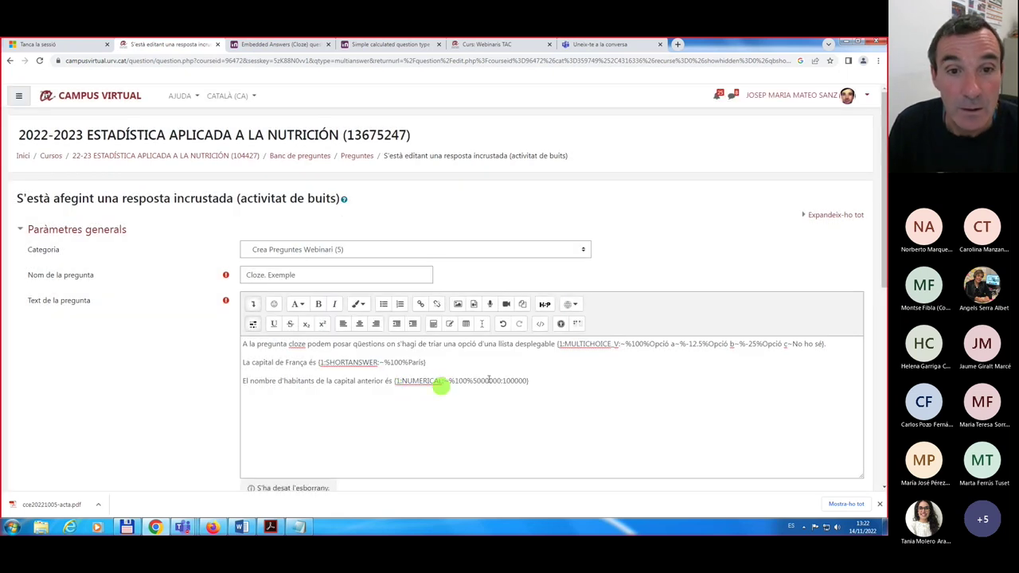
left_click(562, 344)
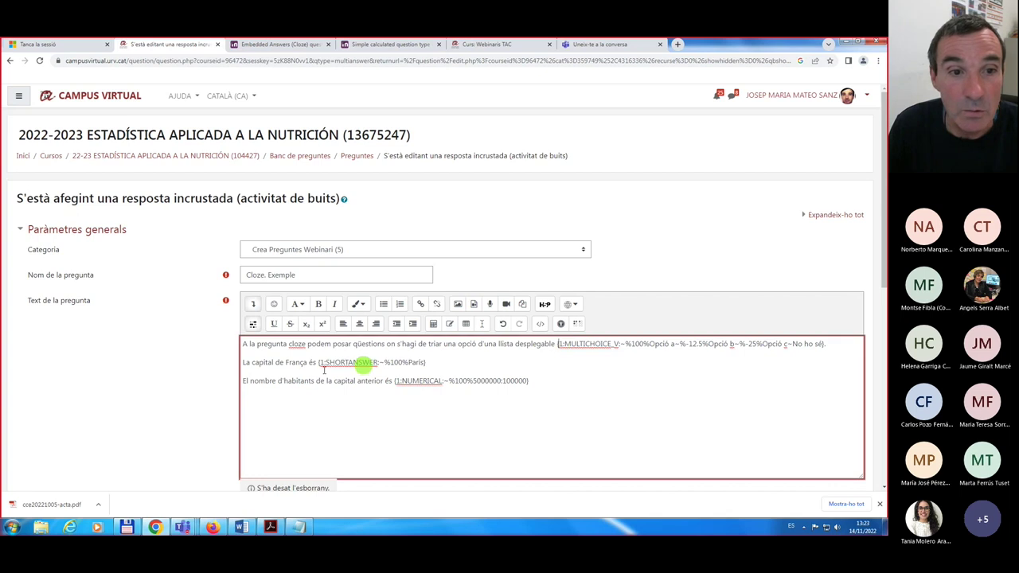
left_click(415, 410)
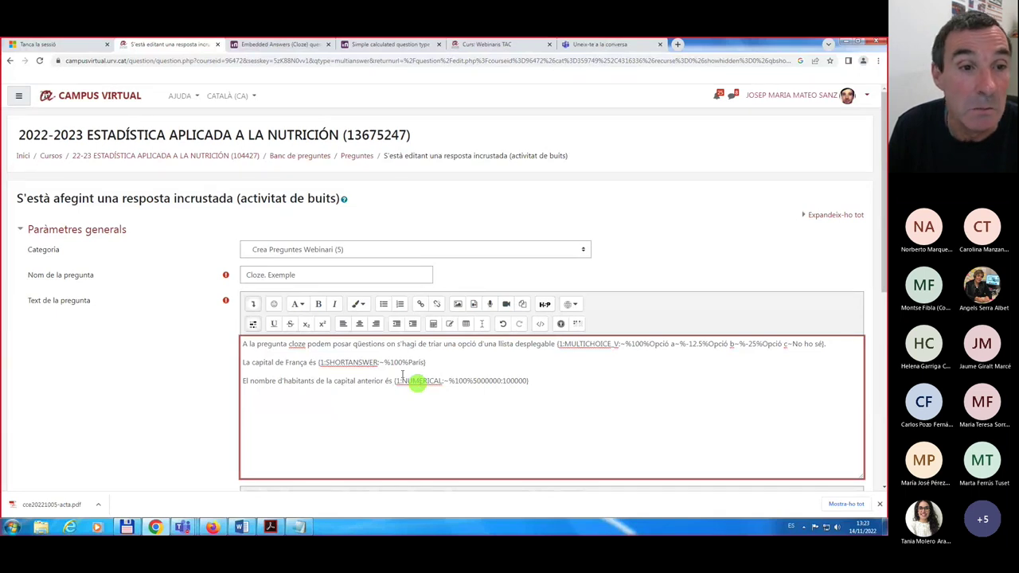
- Set the default score of the numerical part to 3 and update its code in the question text
left_click(252, 326)
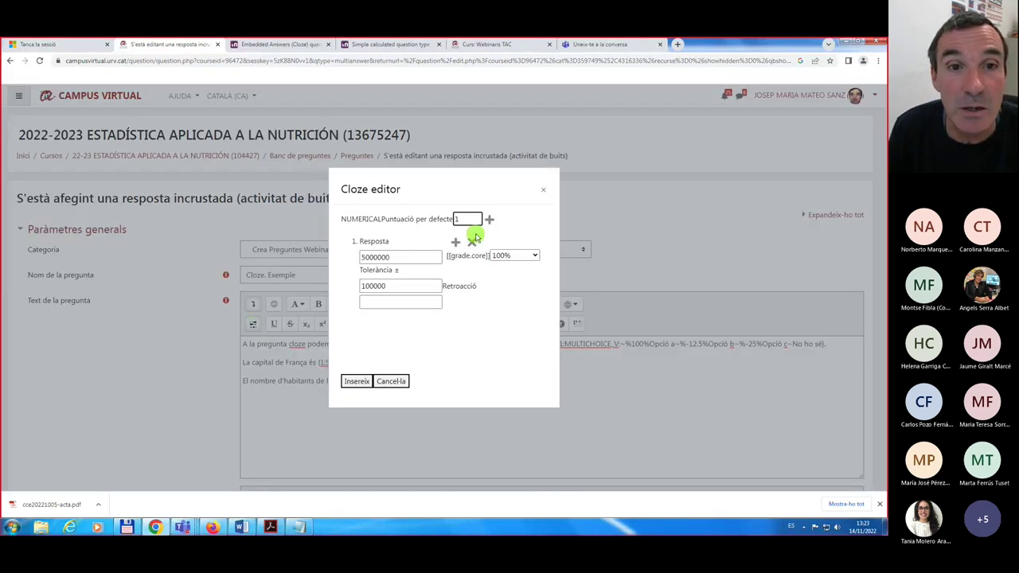
key("BackSpace")
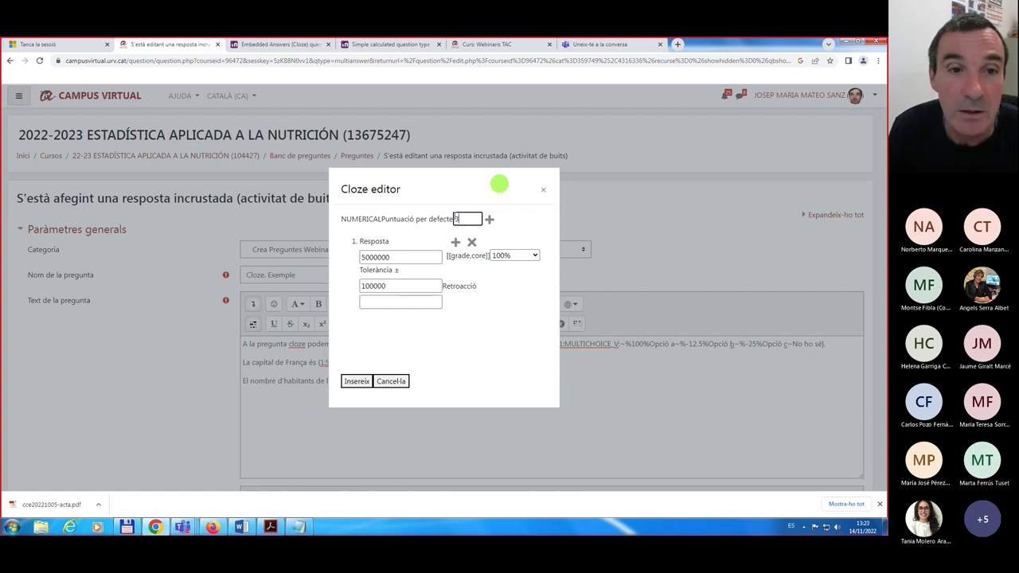
left_click(360, 382)
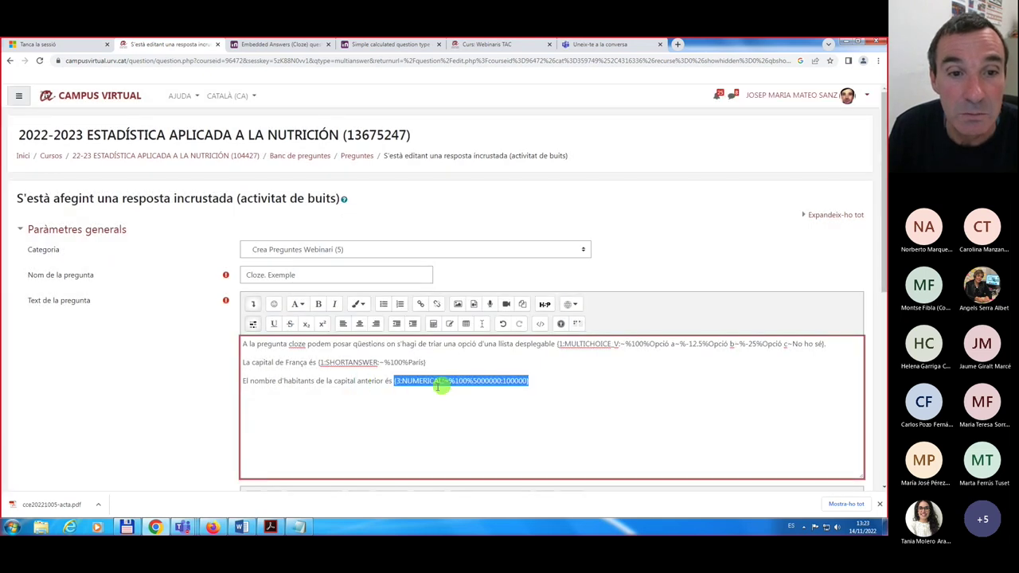
left_click(402, 394)
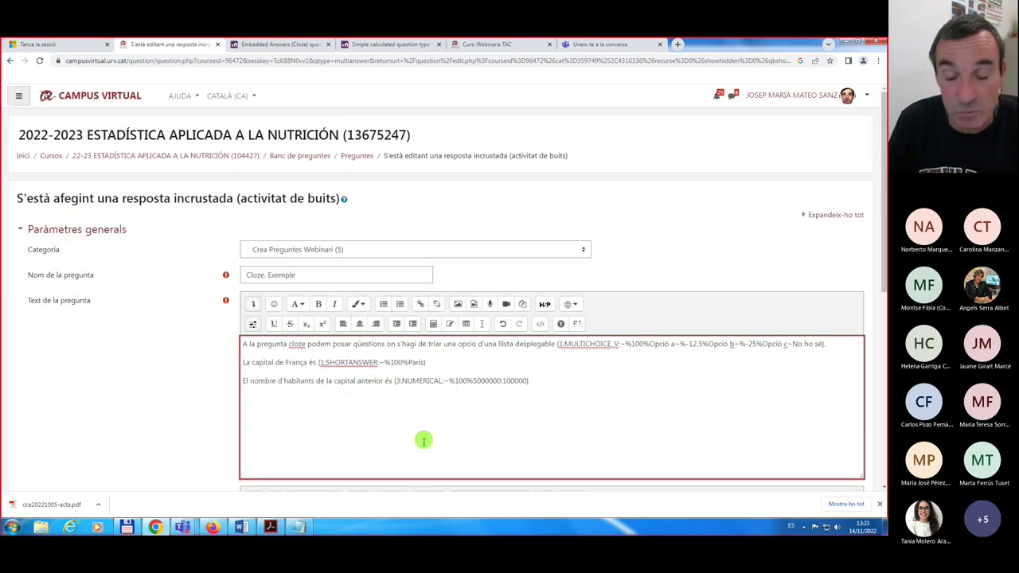
key("shift+Right")
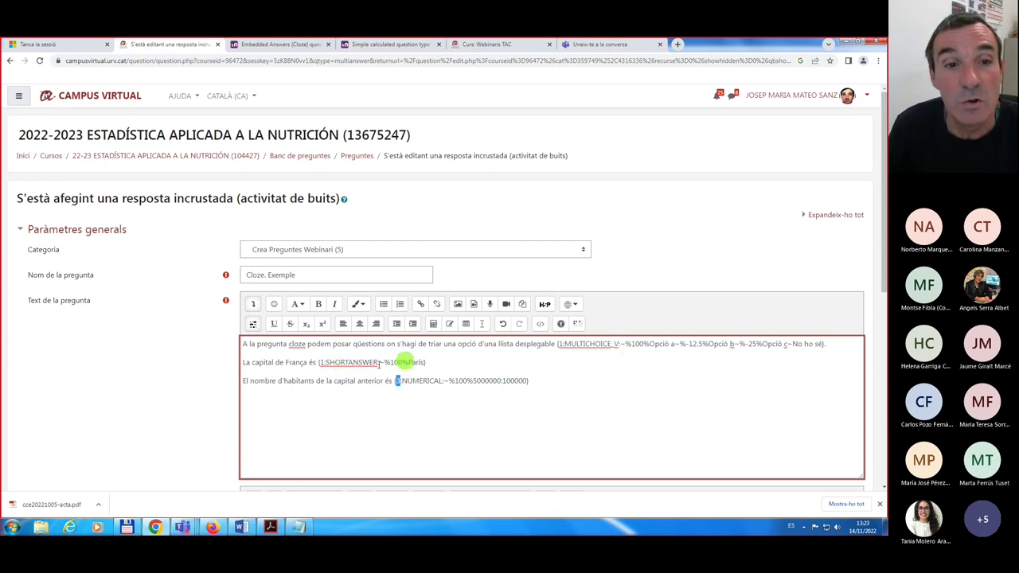
left_click(530, 380)
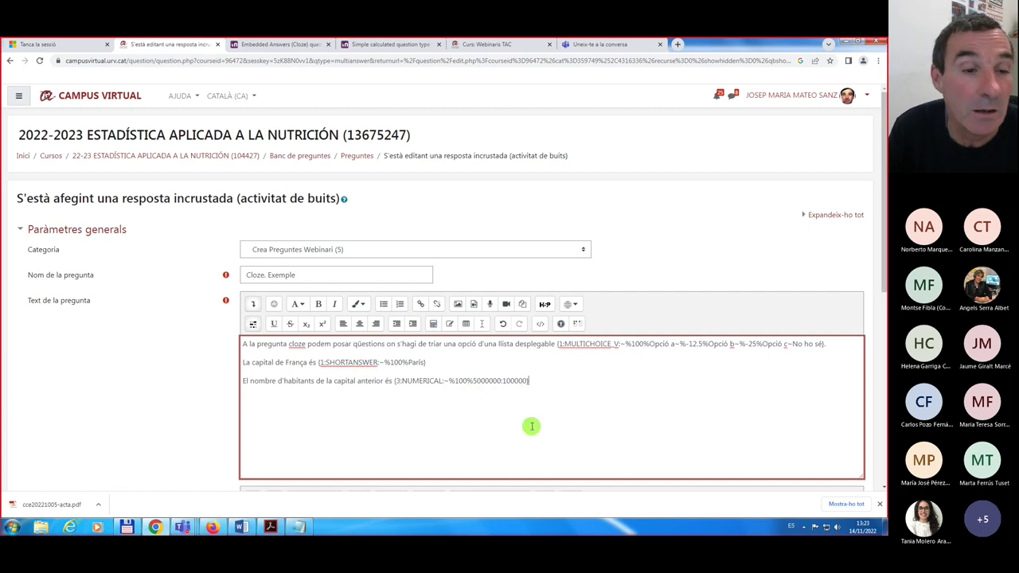
- Decode and verify the question text, and go to the sections generated for its sub-questions
scroll(532, 427, "down", 5)
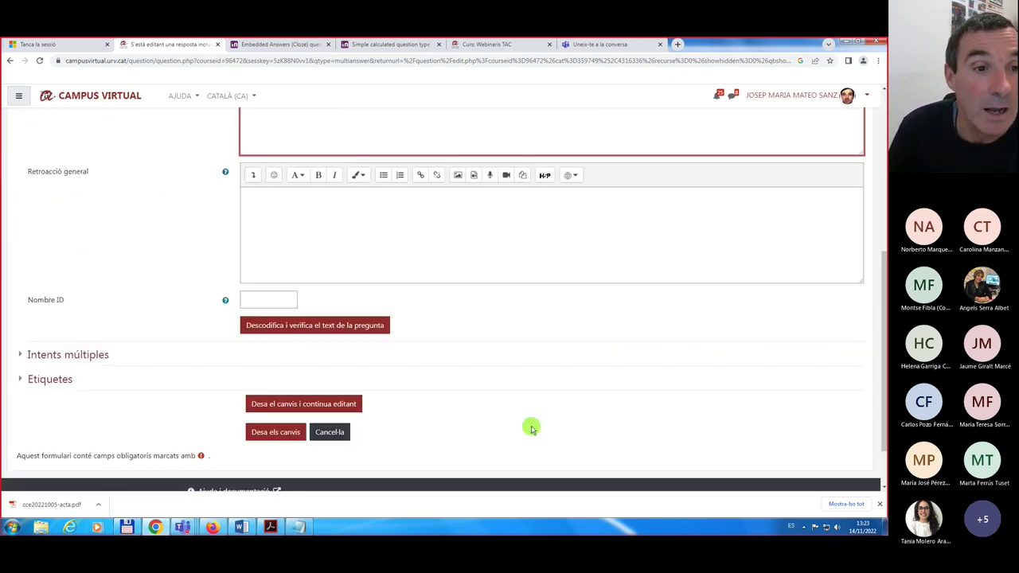
scroll(532, 429, "down", 1)
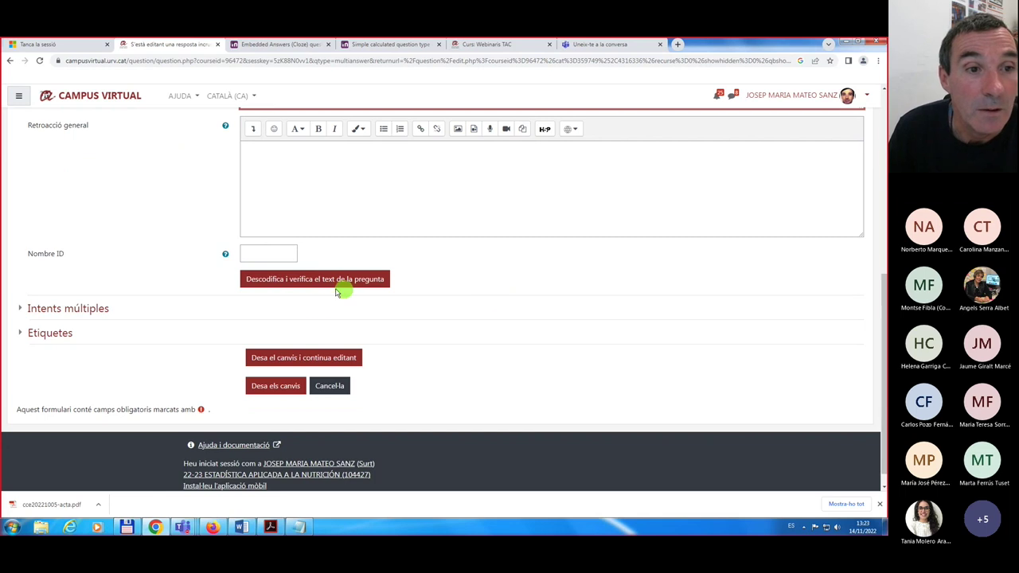
scroll(394, 356, "up", 3)
scroll(396, 355, "down", 3)
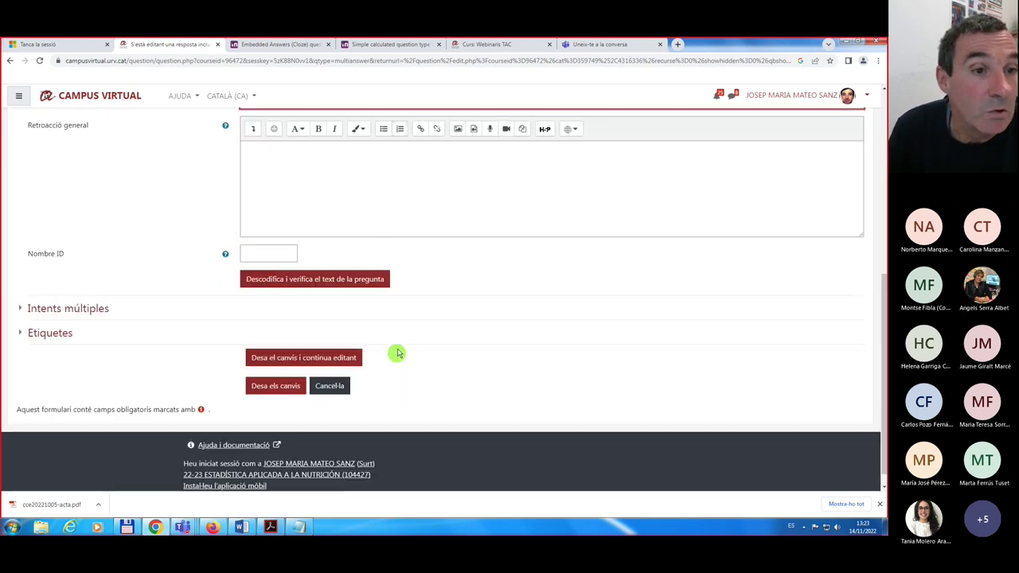
left_click(284, 280)
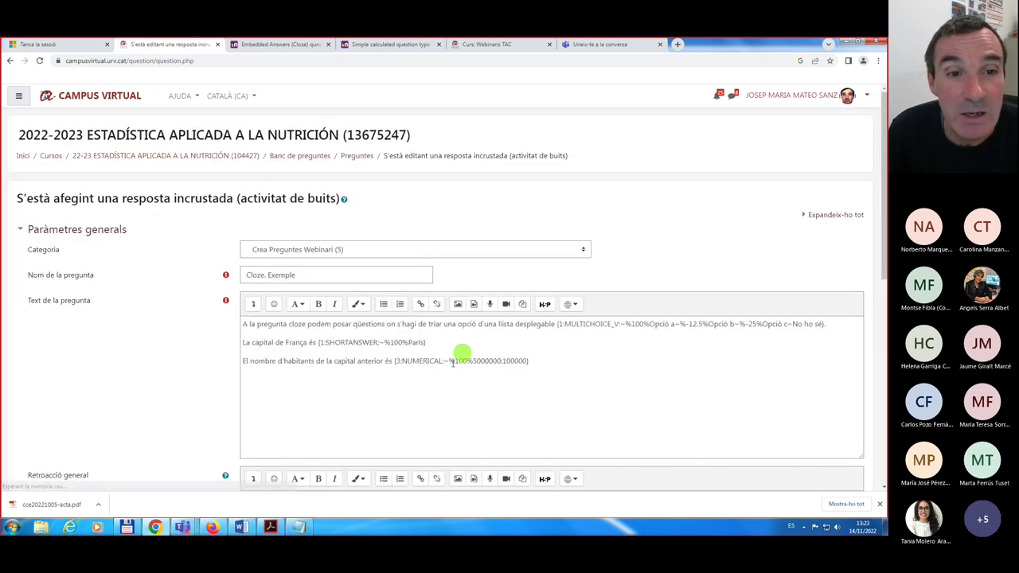
scroll(468, 377, "down", 1)
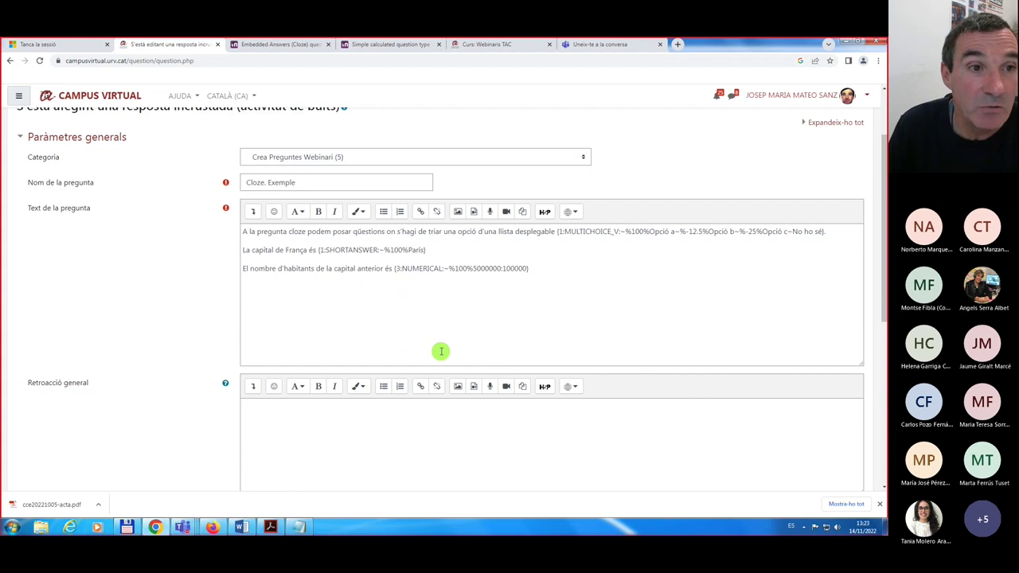
scroll(441, 351, "down", 3)
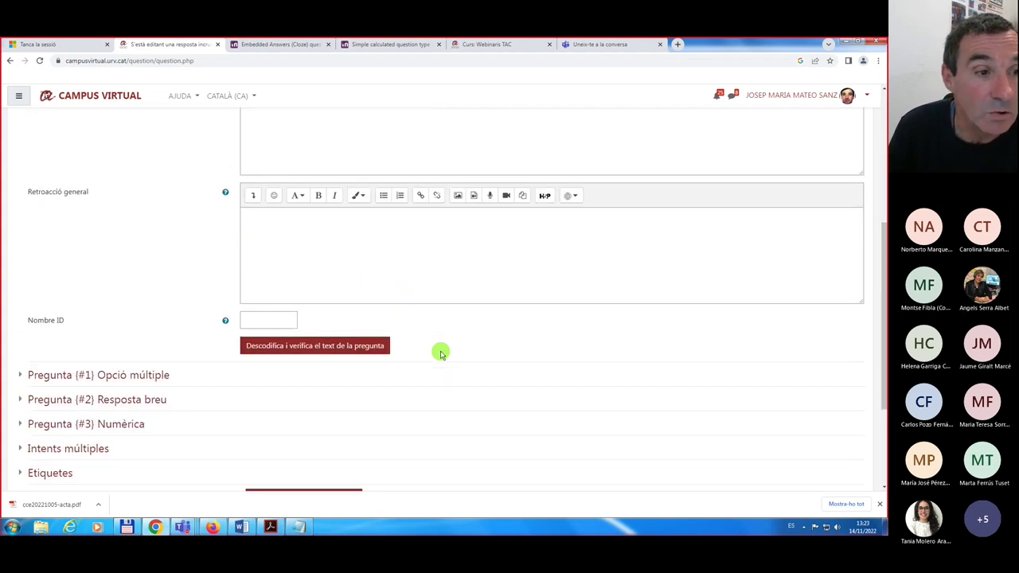
scroll(441, 351, "down", 1)
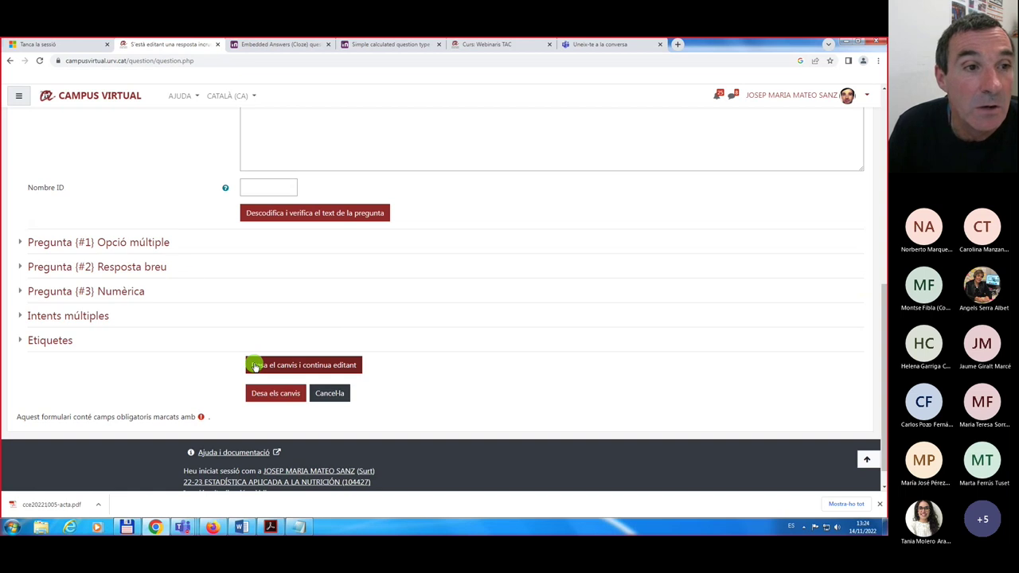
- Check the details of the multiple-choice sub-question #1 and save the question while continuing to edit
left_click(137, 243)
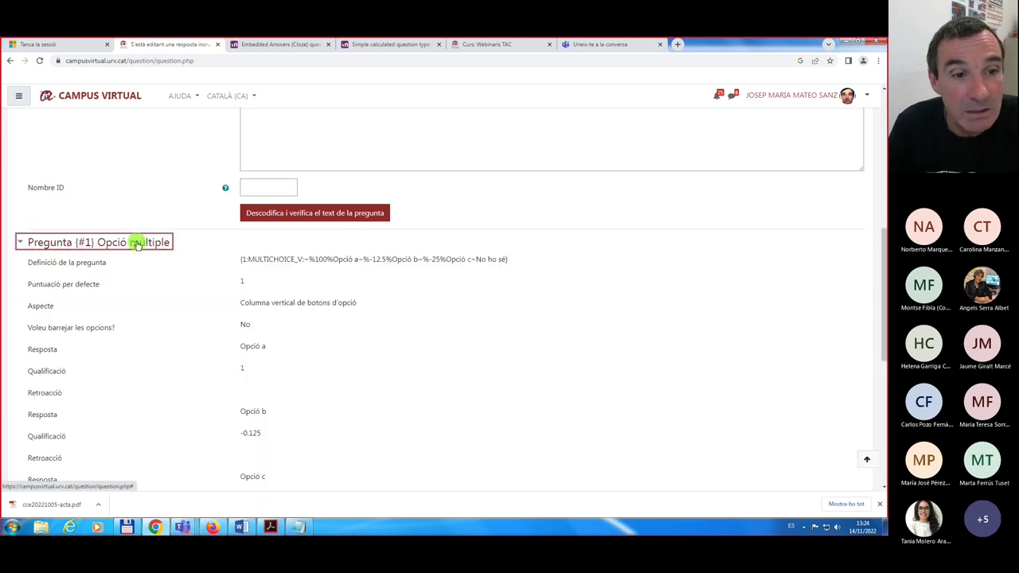
left_click(137, 242)
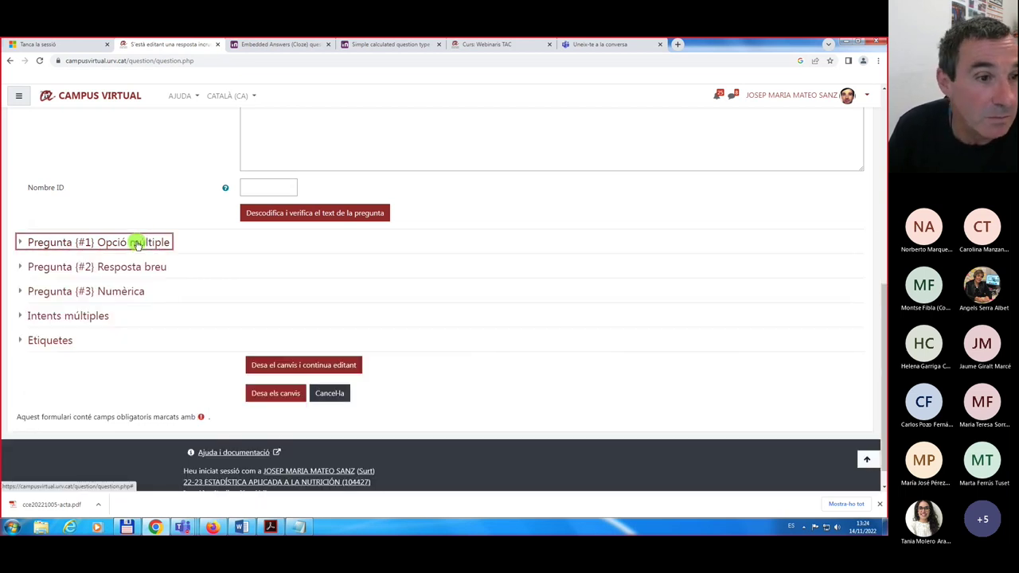
left_click(298, 368)
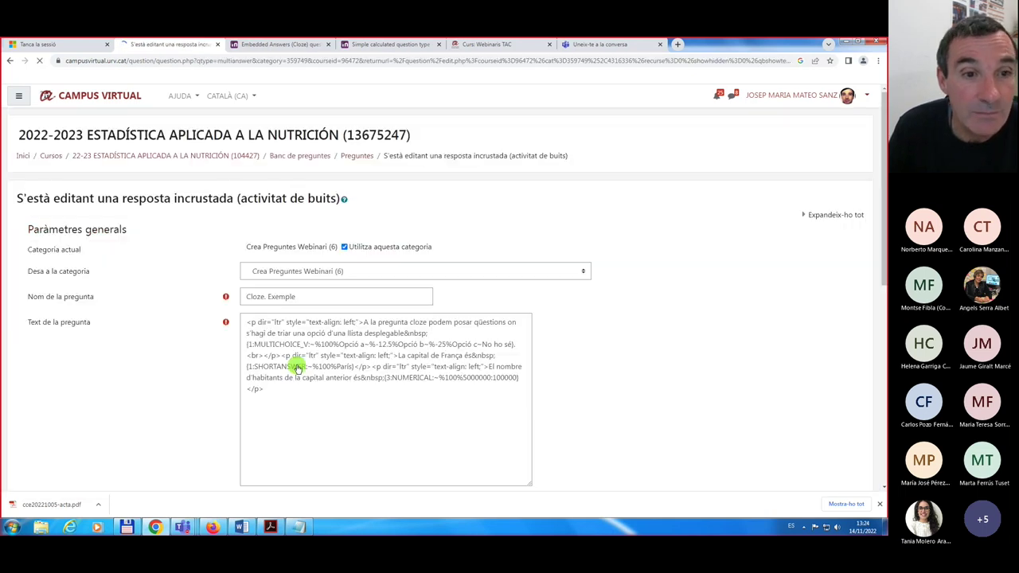
- Preview the question and submit an attempt with "Opció c", "paris" and 3000000, and review its marking
scroll(191, 366, "down", 15)
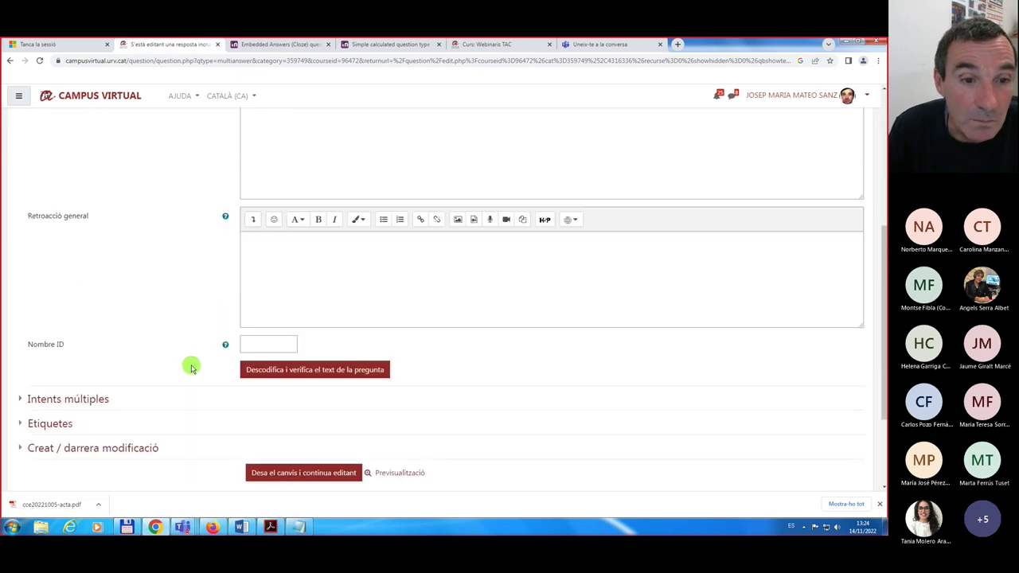
left_click(402, 340)
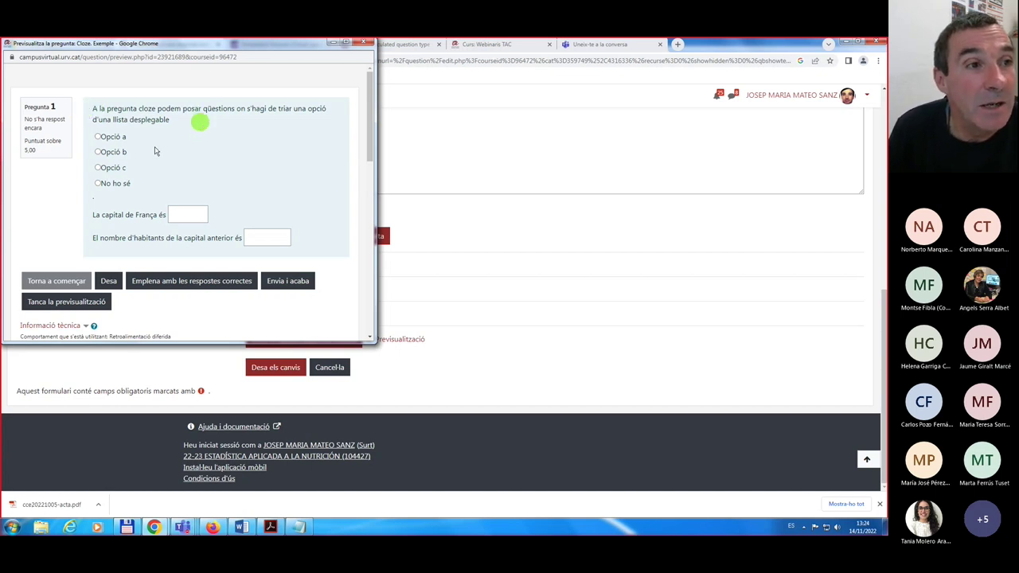
left_click(97, 169)
left_click(196, 216)
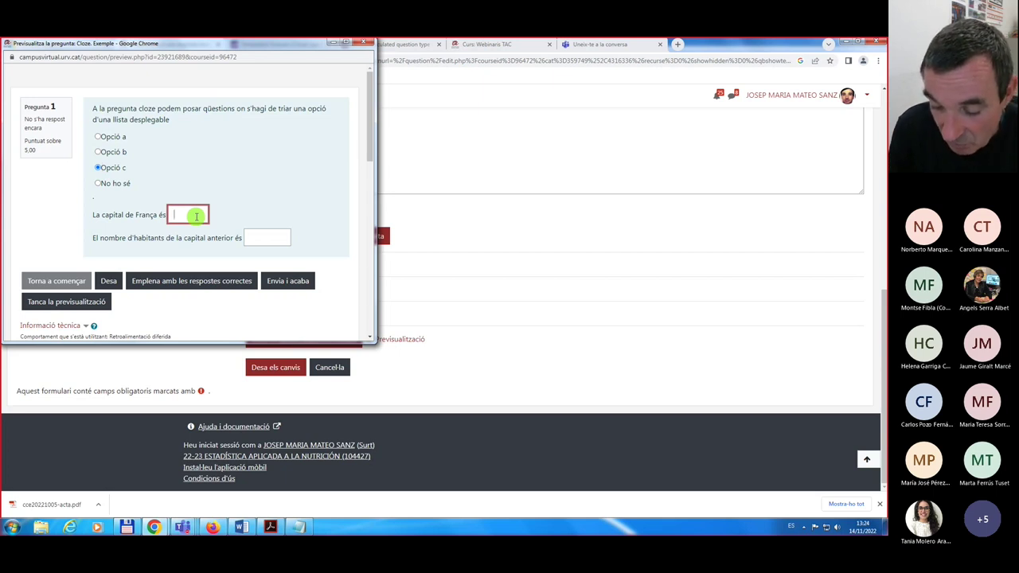
type("paris")
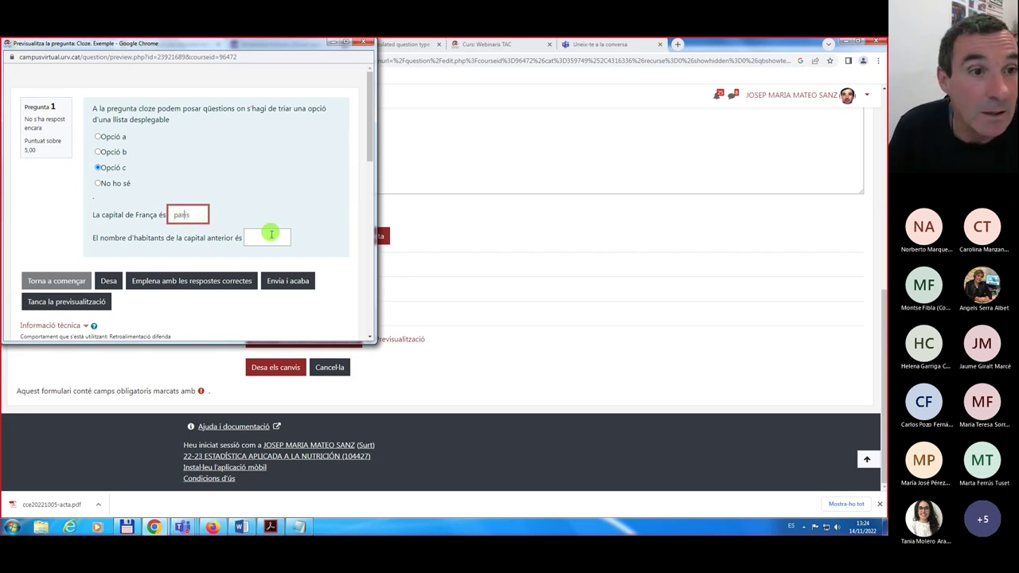
left_click(270, 238)
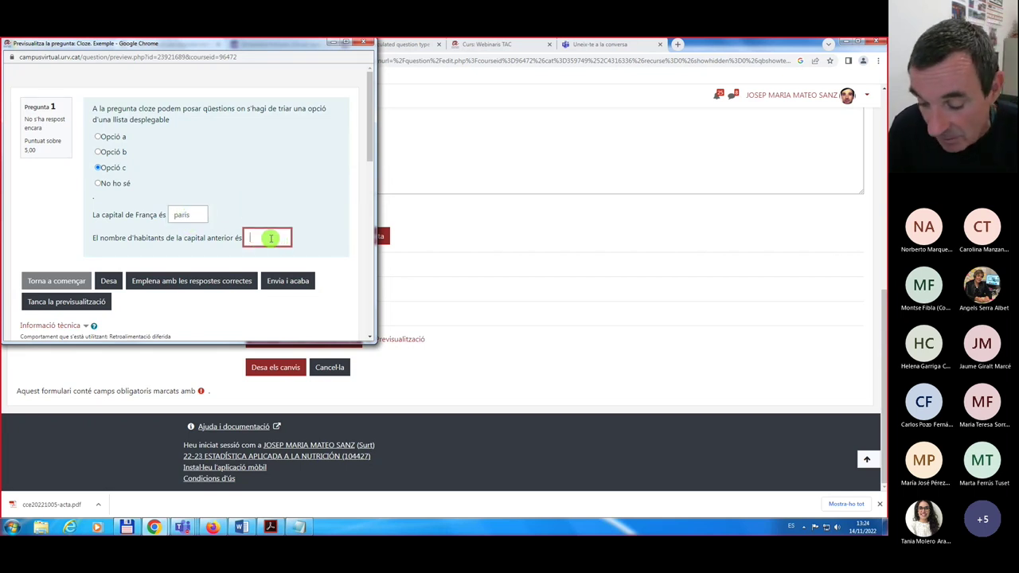
type("3000000")
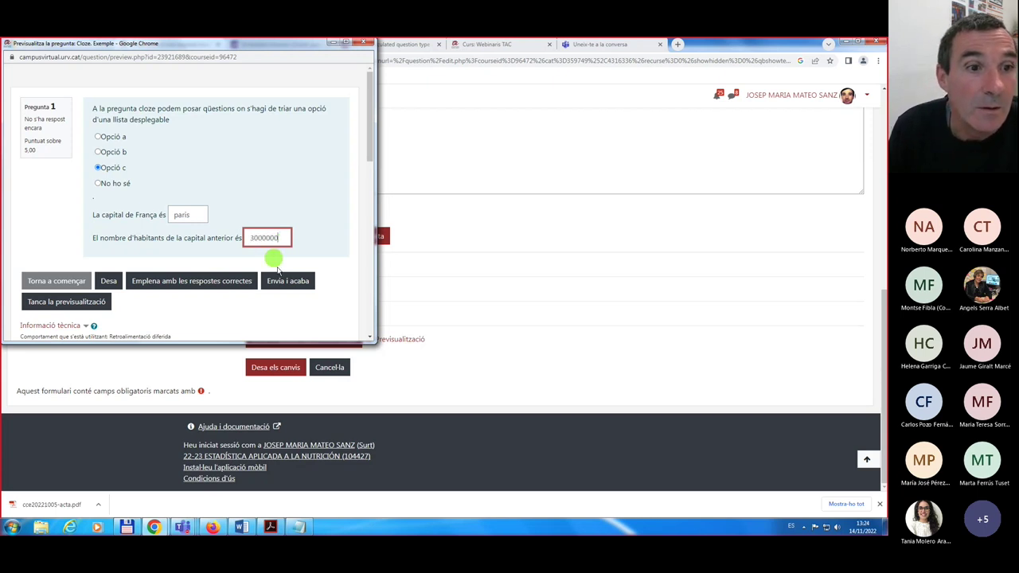
left_click(284, 280)
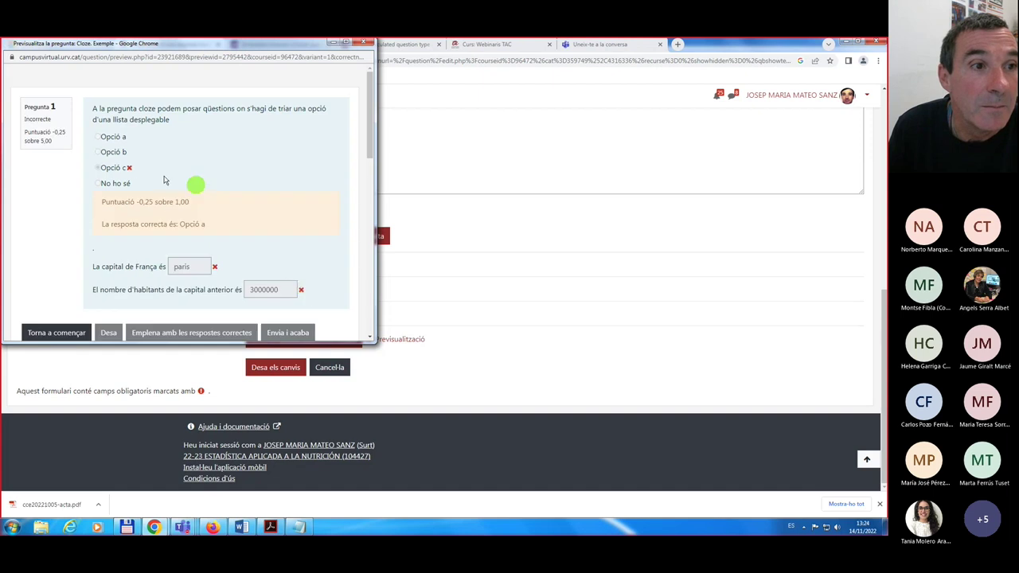
mouse_move(201, 268)
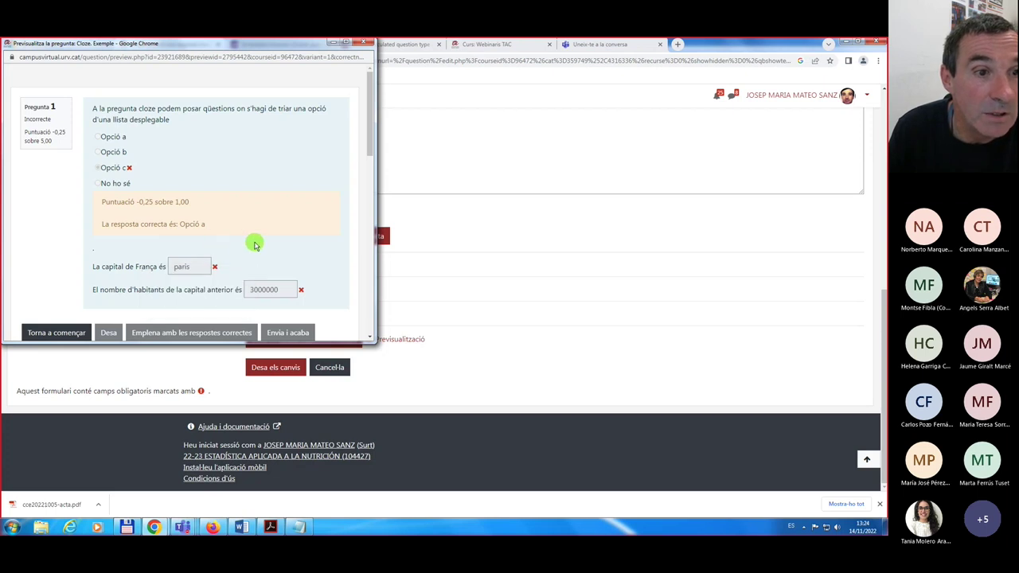
scroll(254, 244, "down", 1)
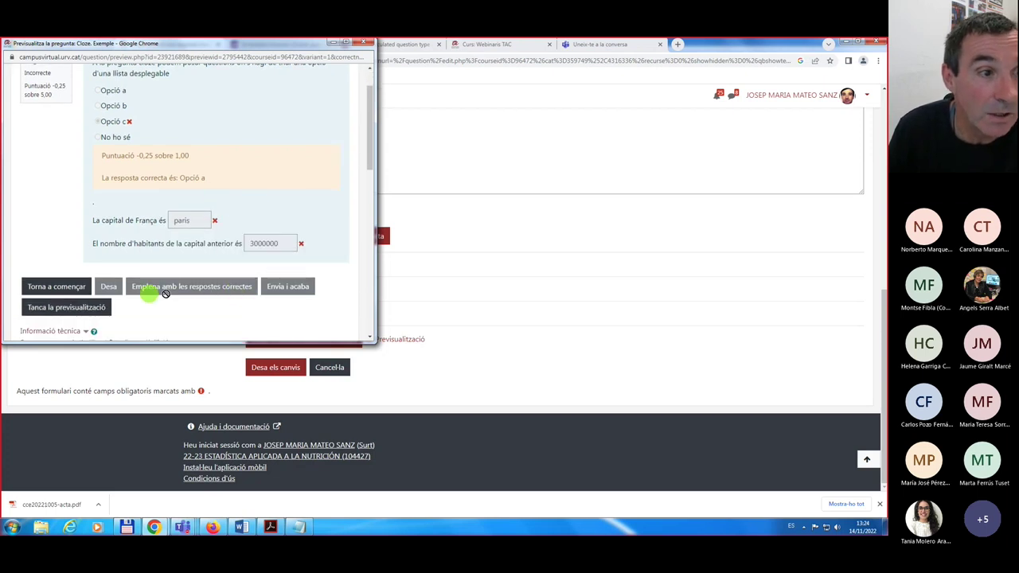
- Restart the preview and submit an attempt with "Opció a", "parís" and 2 as the number of inhabitants
left_click(62, 286)
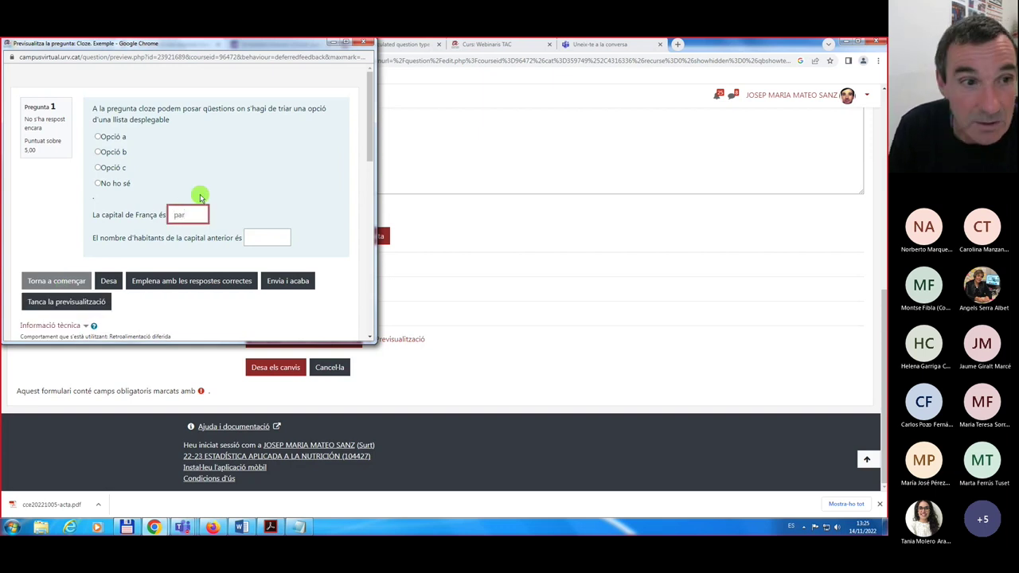
left_click(98, 136)
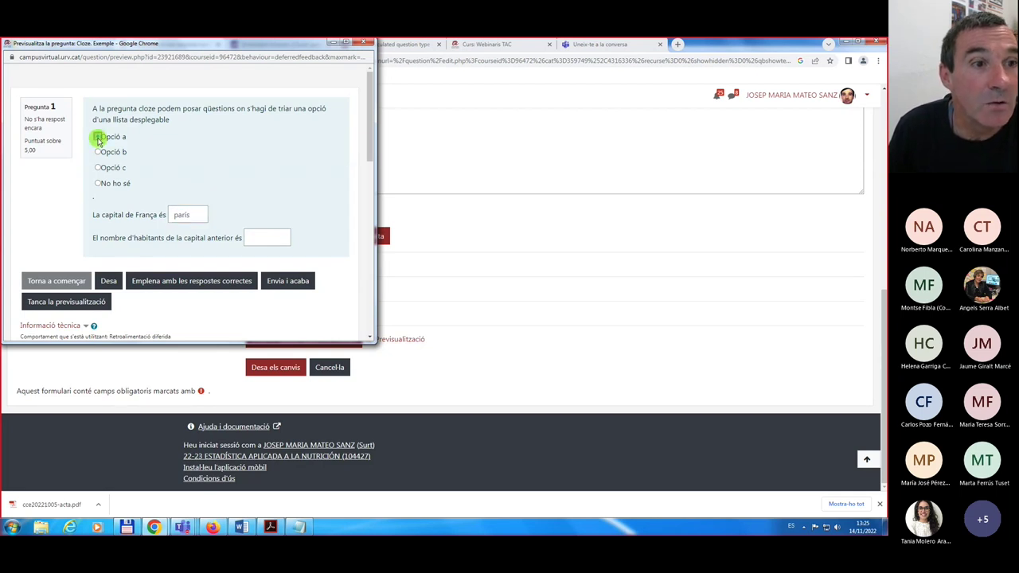
left_click(259, 240)
type("2")
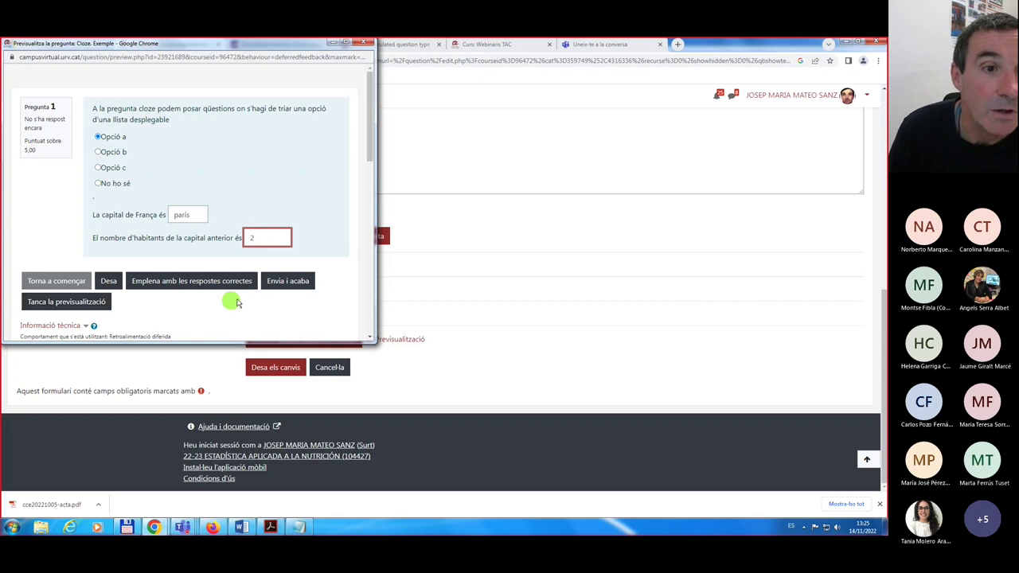
left_click(290, 283)
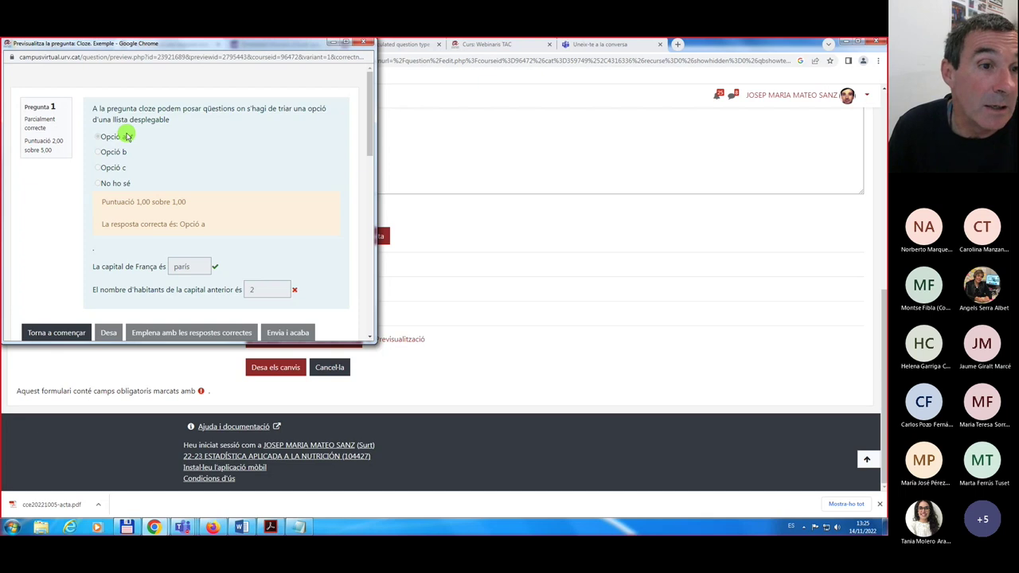
mouse_move(264, 296)
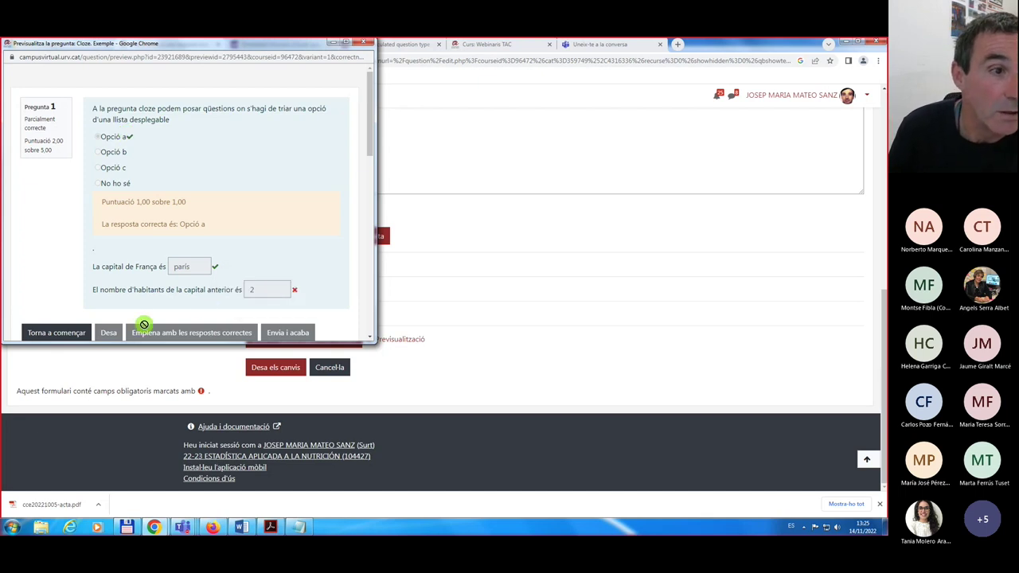
- Close the question preview and save the changes to "Cloze. Exemple", returning to the question bank
scroll(143, 325, "down", 3)
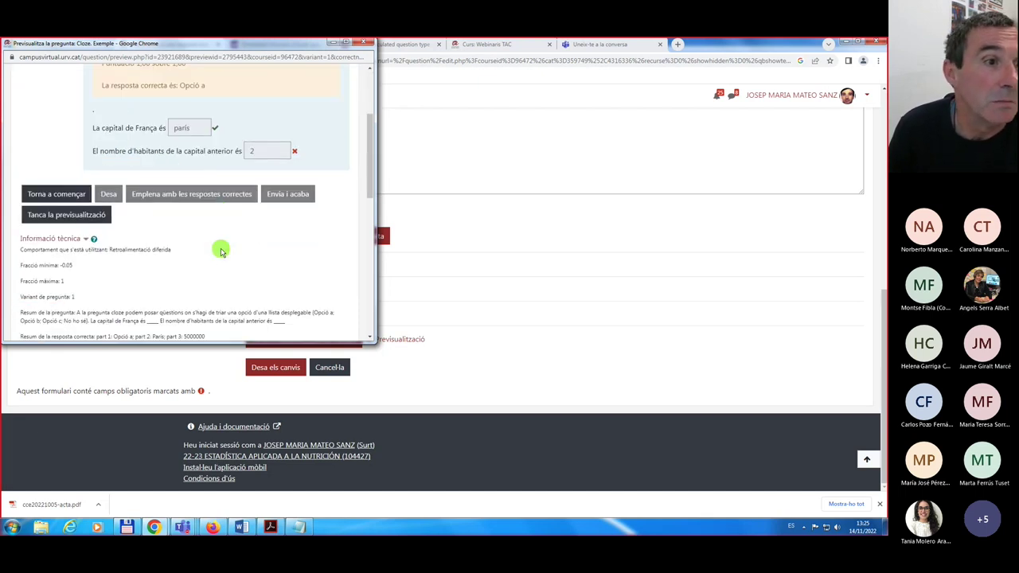
left_click(64, 220)
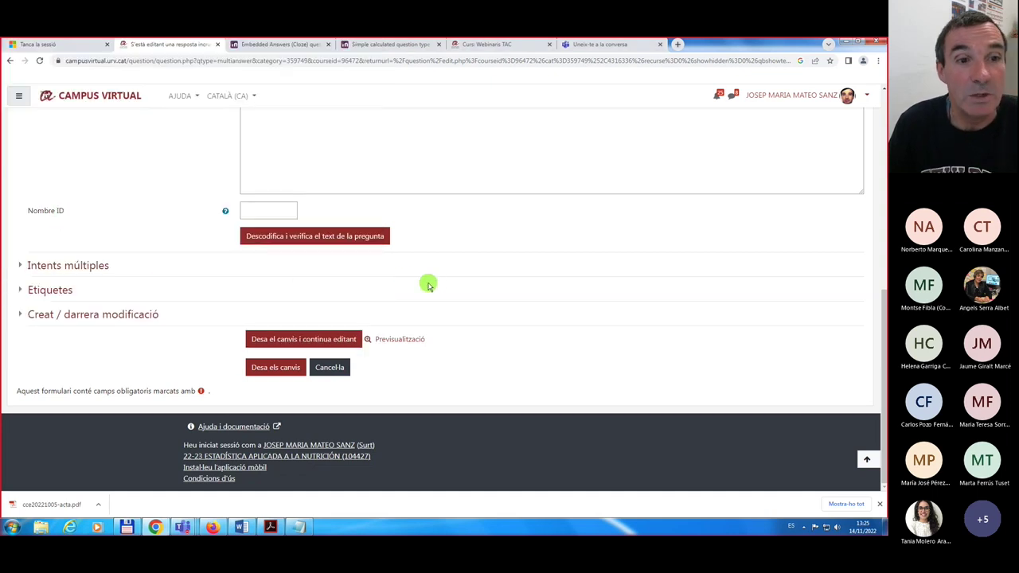
left_click(271, 371)
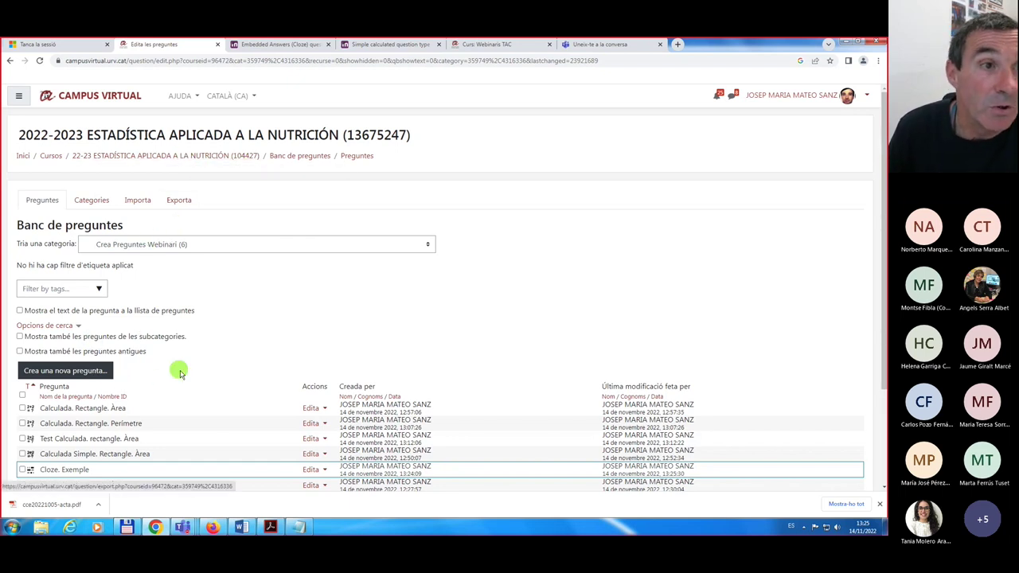
- Go to the course page and start a preview of the quiz "Numèriques independents. Rectangle." in Tema 10
left_click(163, 157)
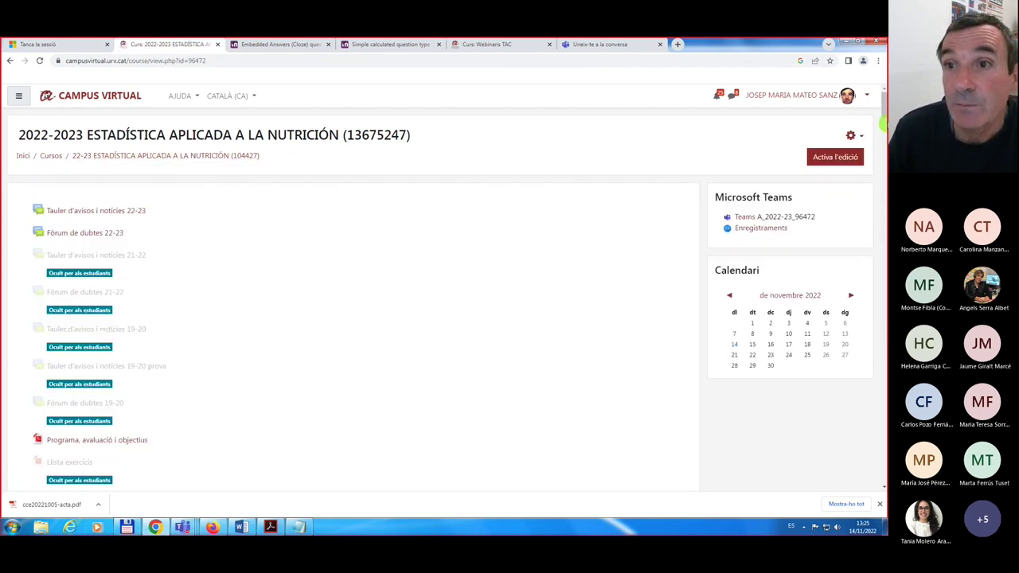
left_click_drag(883, 114, 883, 467)
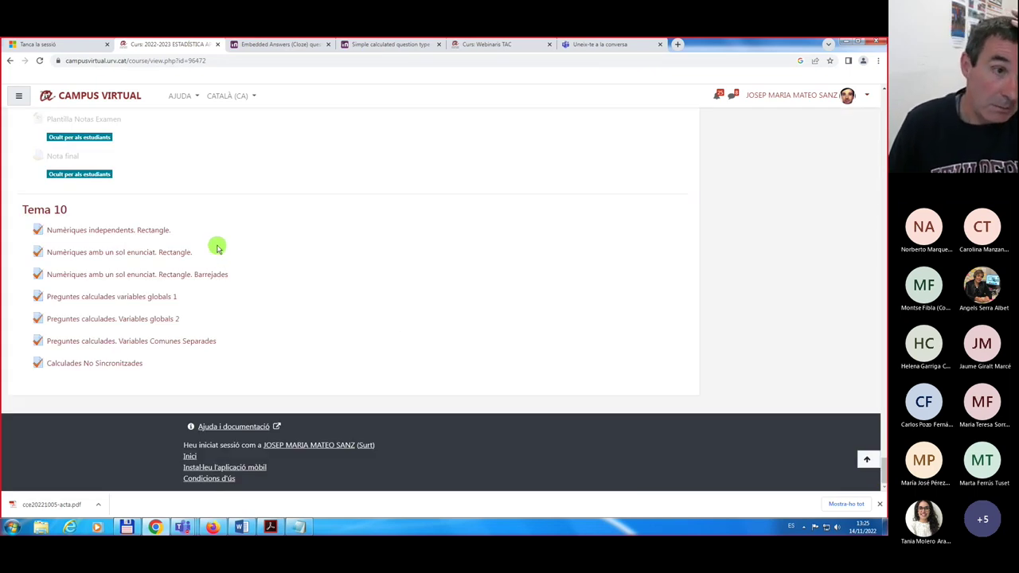
left_click(78, 231)
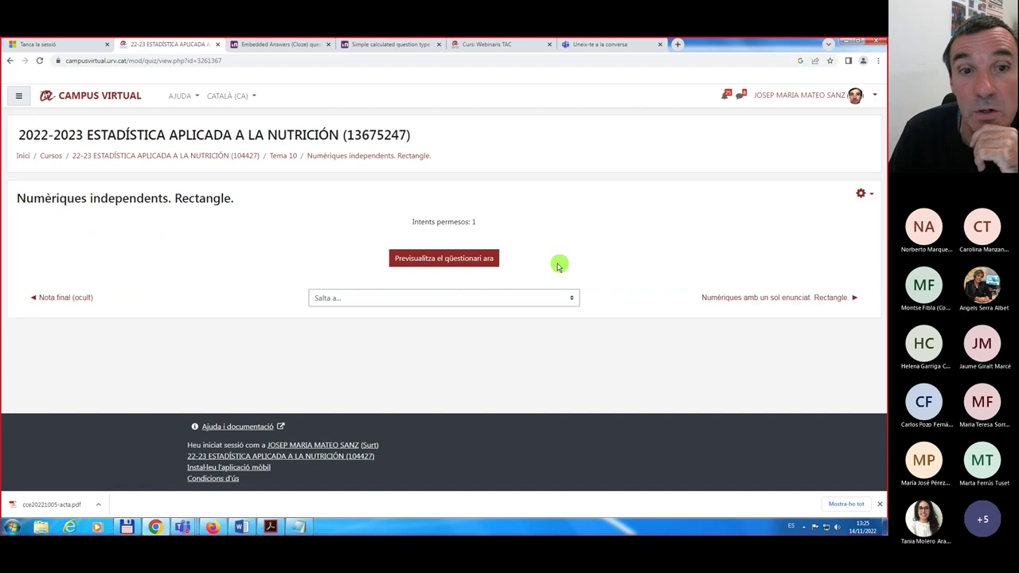
left_click(478, 260)
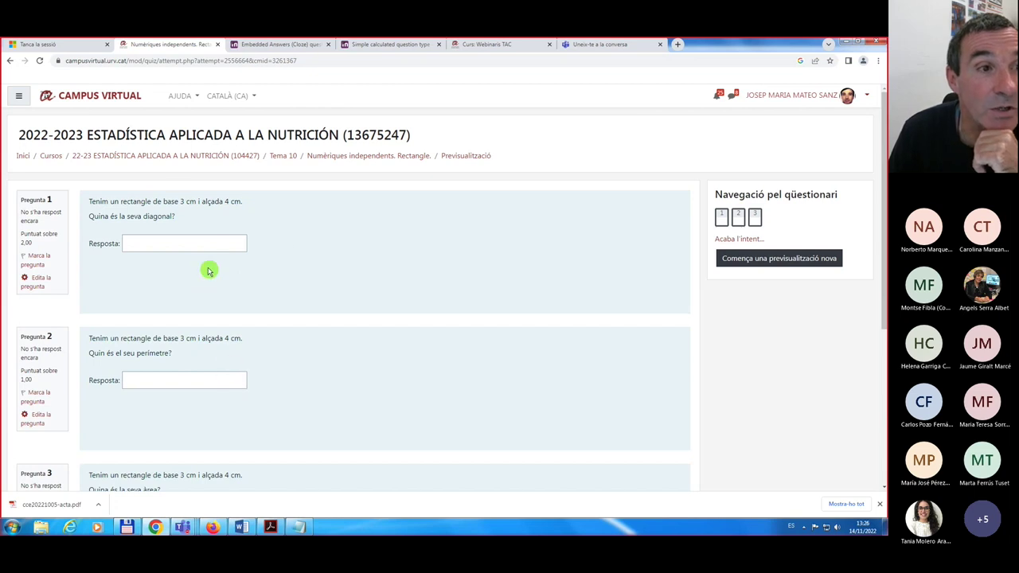
- Examine the wording and answer fields of the three rectangle questions on diagonal, perimeter and area in the quiz preview
key("ctrl+plus")
key("ctrl+plus")
key("ctrl+plus")
key("ctrl+plus")
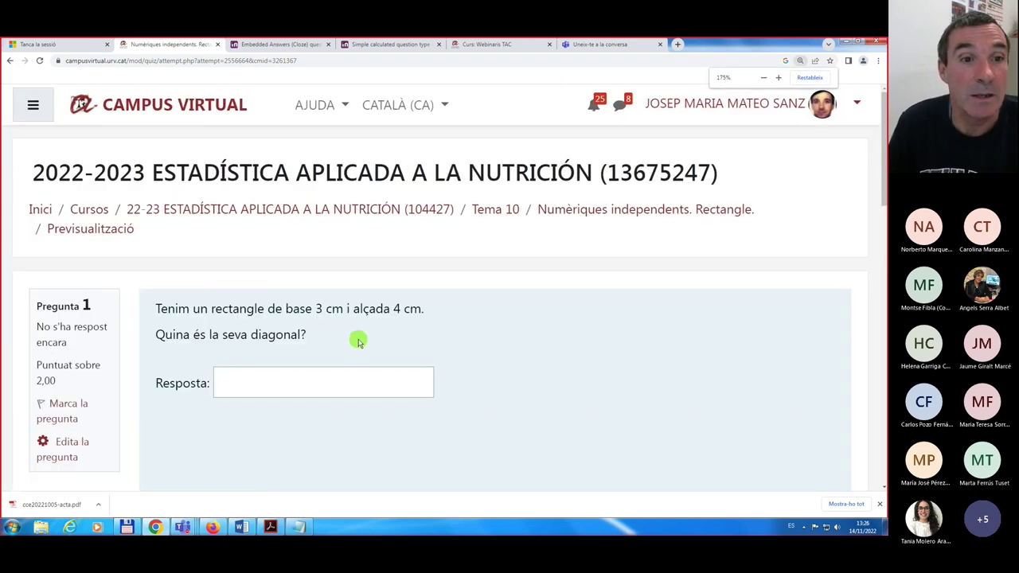
scroll(355, 341, "down", 1)
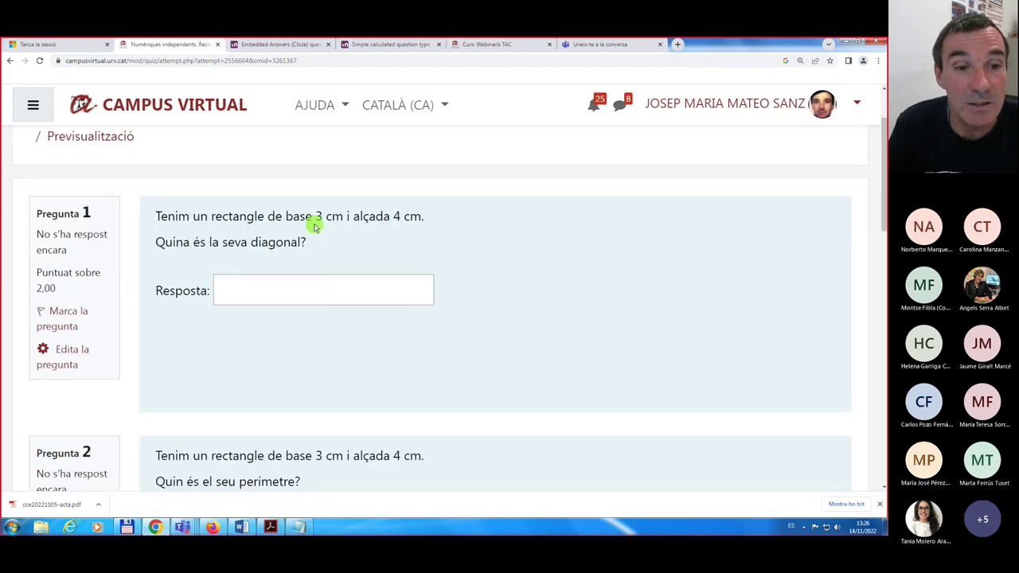
scroll(326, 362, "down", 1)
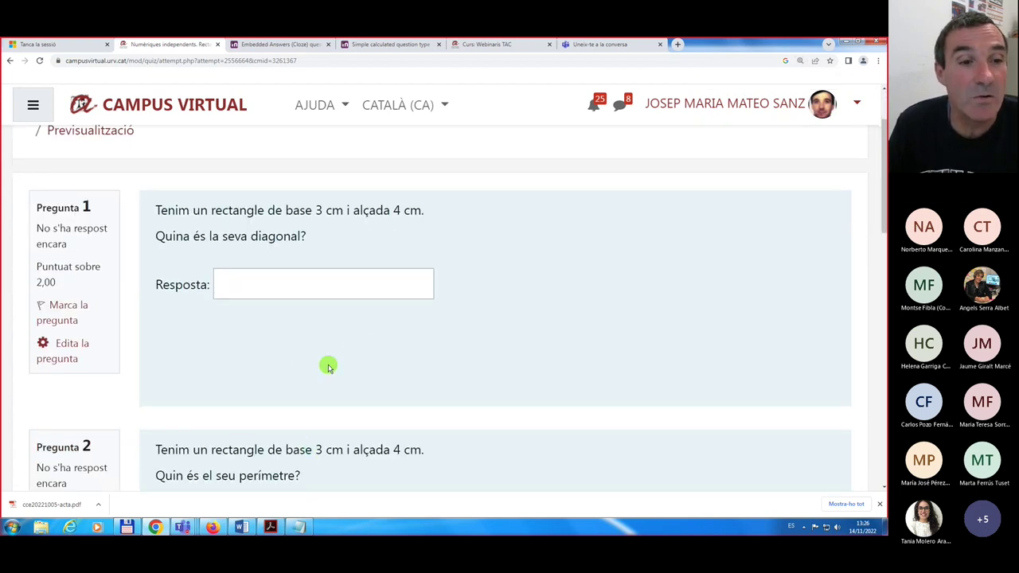
scroll(329, 366, "down", 4)
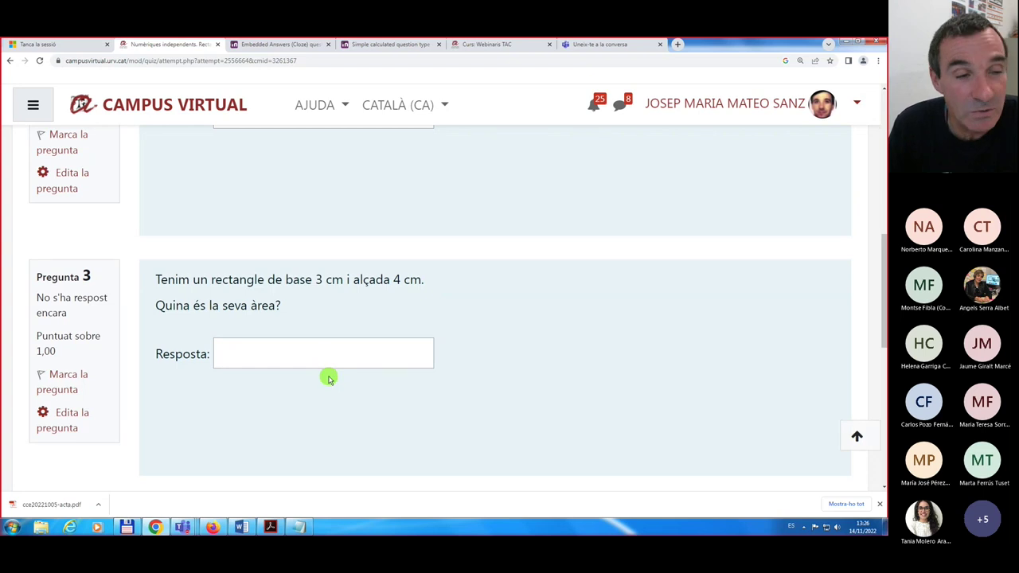
scroll(329, 379, "up", 6)
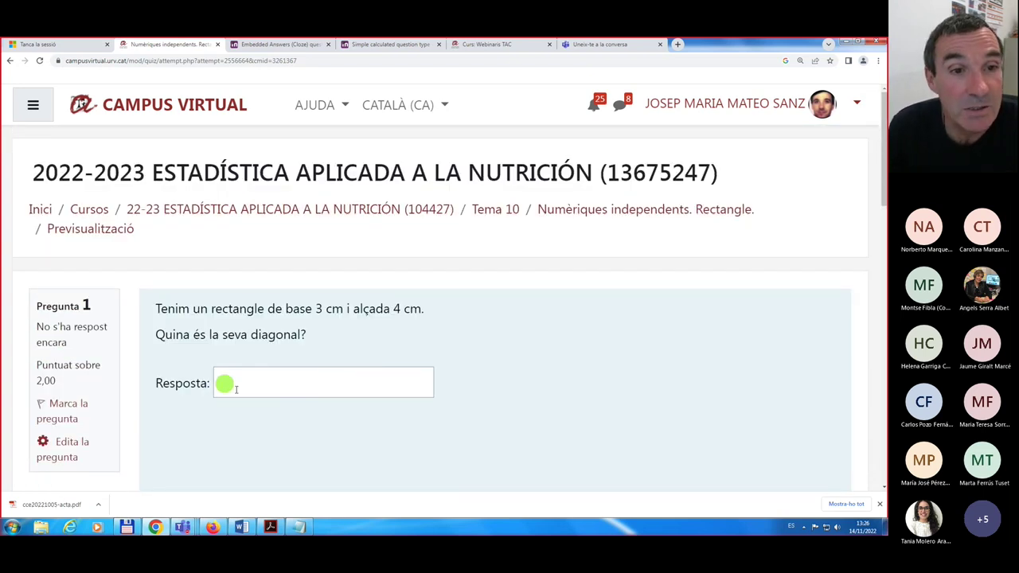
scroll(253, 386, "down", 3)
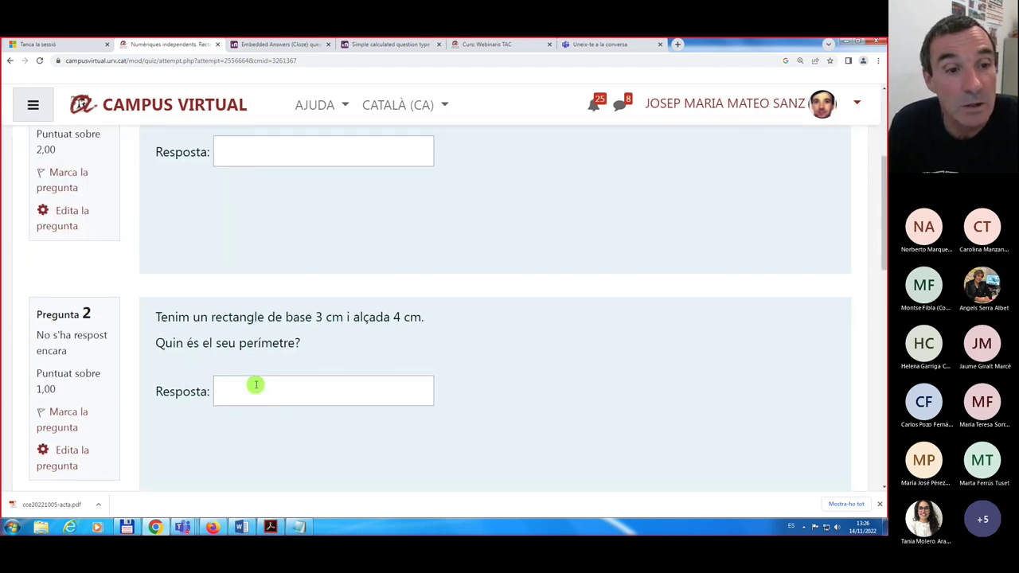
scroll(257, 386, "down", 2)
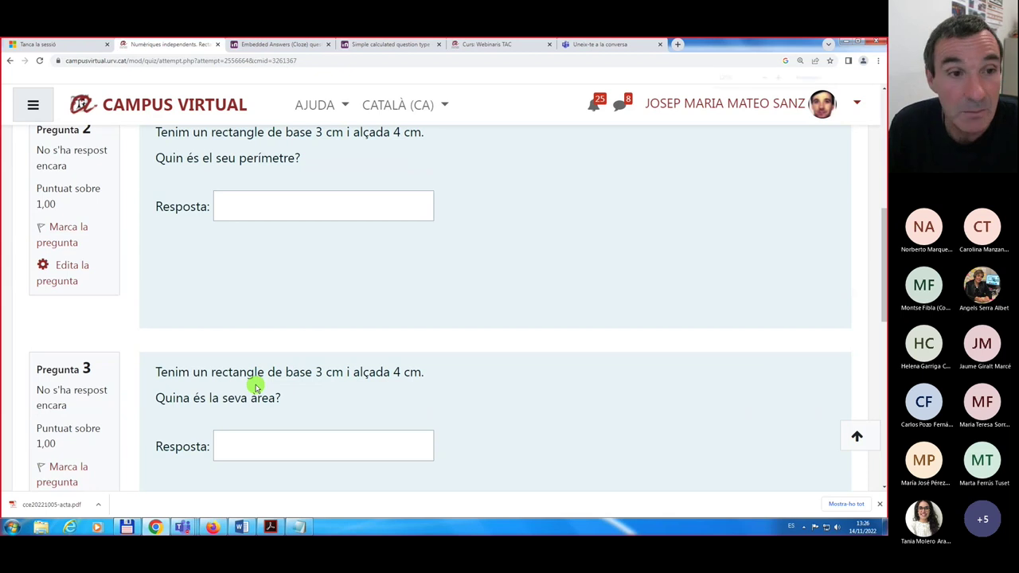
scroll(257, 385, "down", 3)
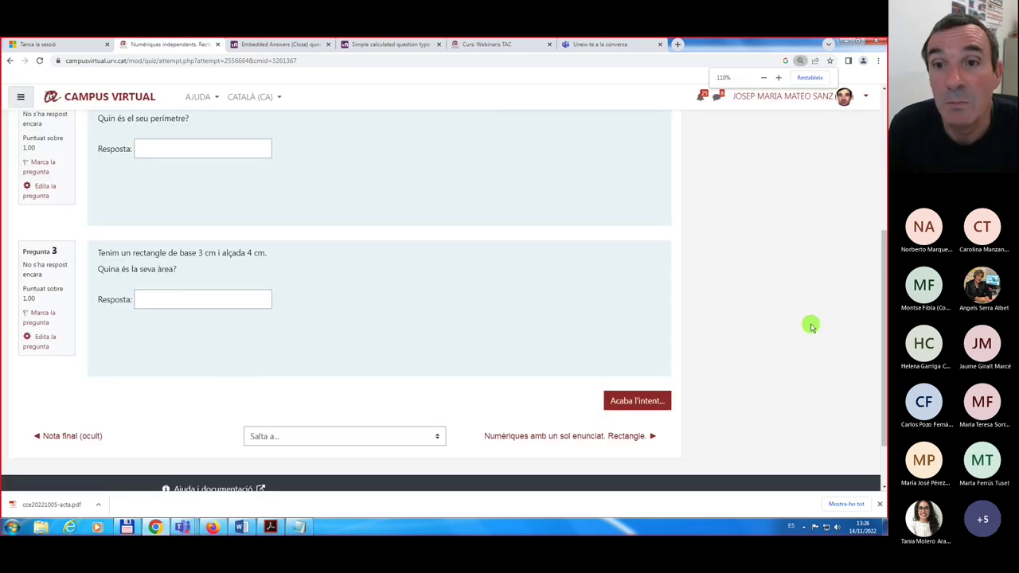
scroll(810, 326, "up", 3)
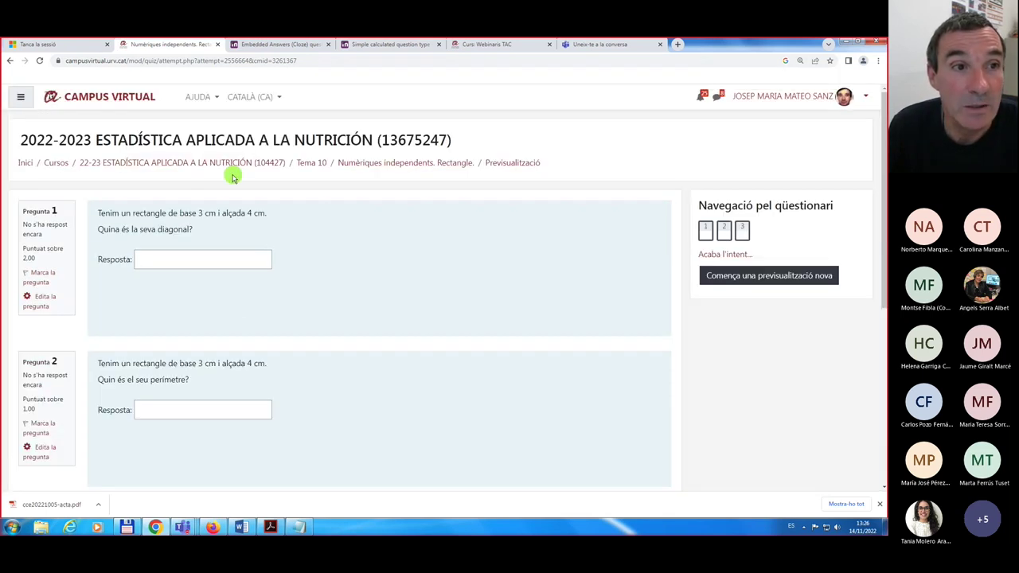
- Continue the last preview of the quiz "Calculades No Sincronitzades" in Tema 10 and examine its area and perimeter questions at an enlarged page size
left_click(311, 164)
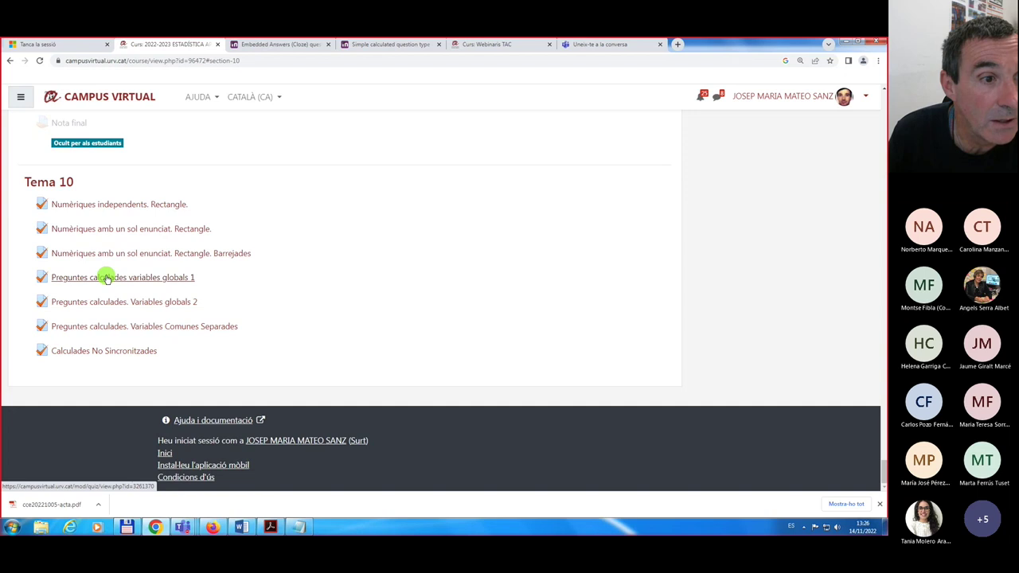
left_click(111, 354)
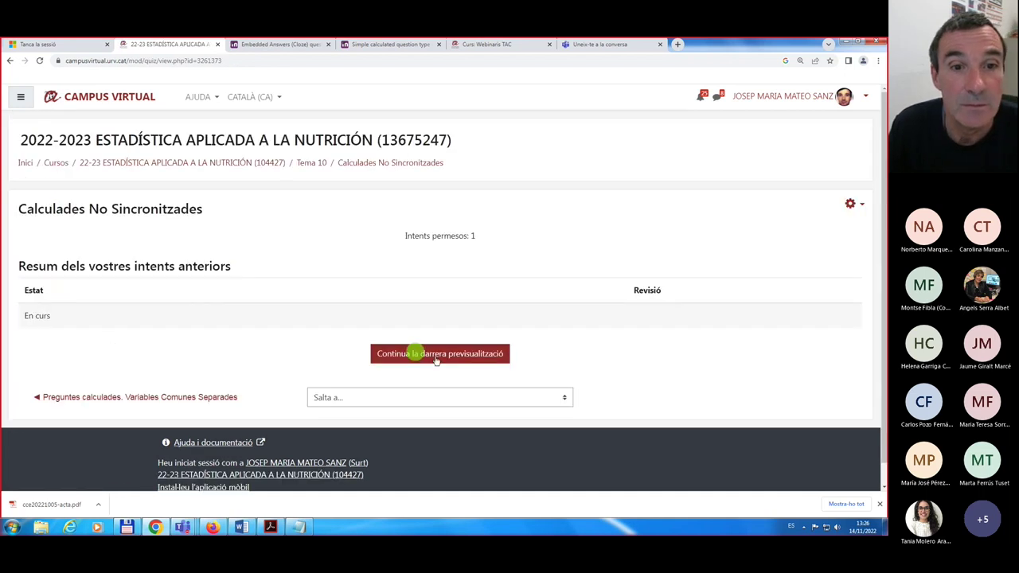
left_click(461, 358)
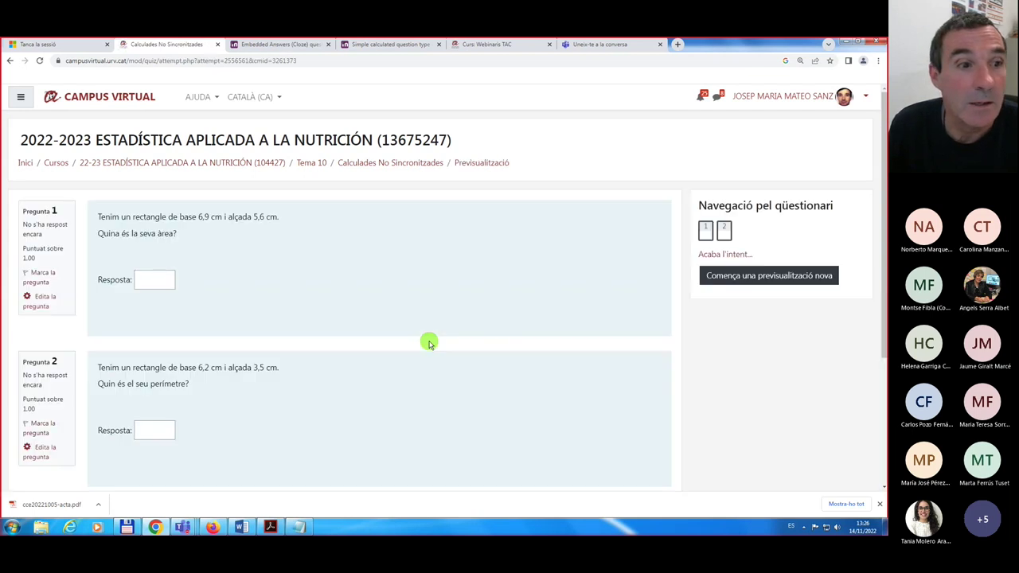
scroll(429, 343, "down", 3)
scroll(429, 344, "up", 2)
key("ctrl+plus")
key("ctrl+plus")
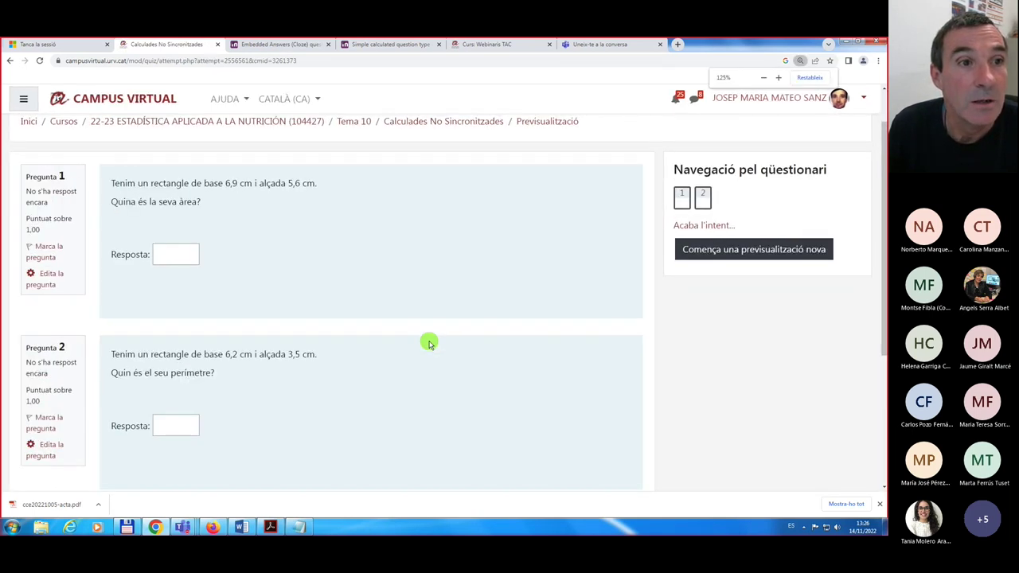
key("ctrl+plus")
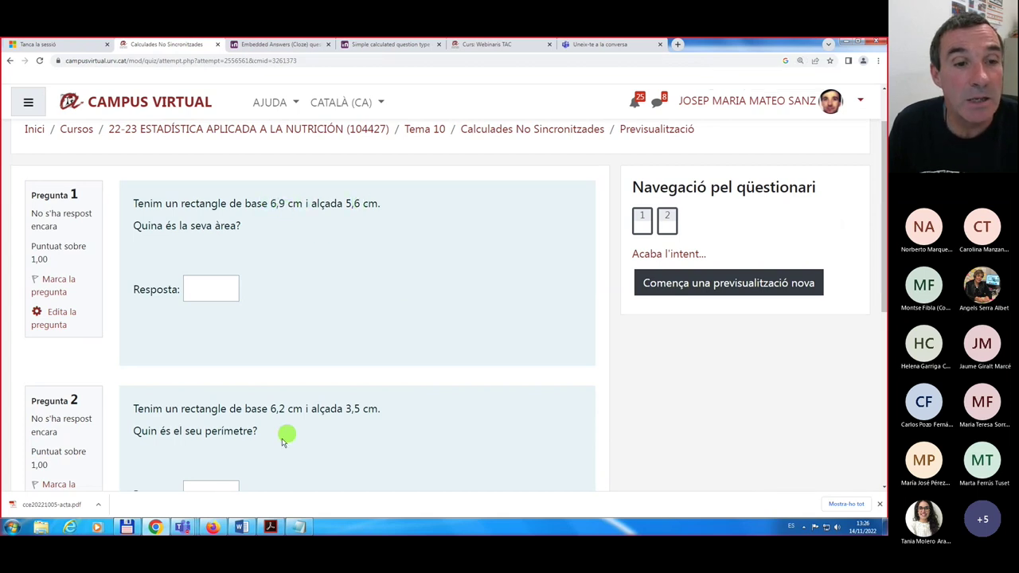
left_click(199, 290)
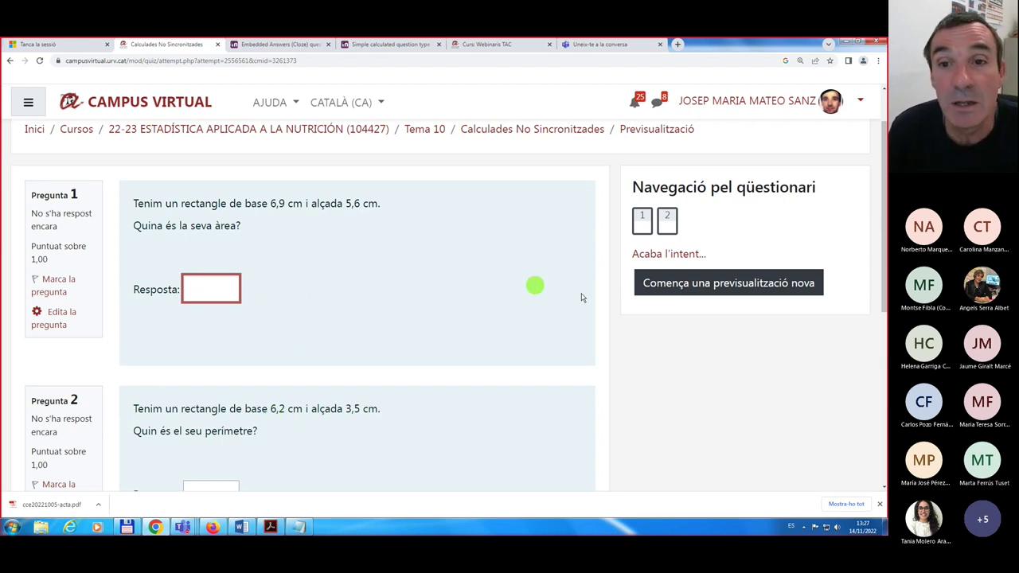
- Start a new preview of the quiz and compare the base and height values in its two rectangle questions
left_click(706, 293)
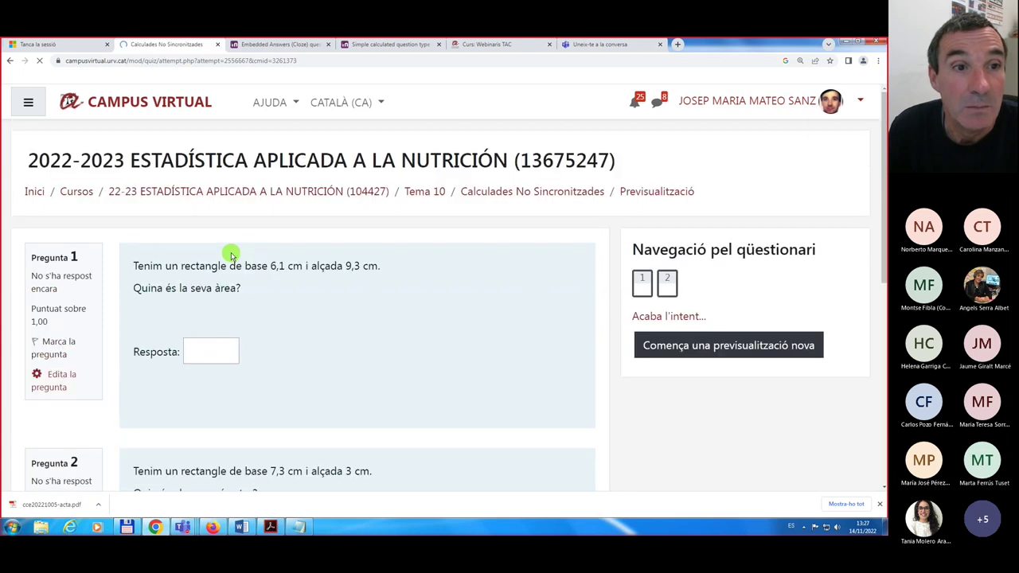
scroll(302, 371, "down", 2)
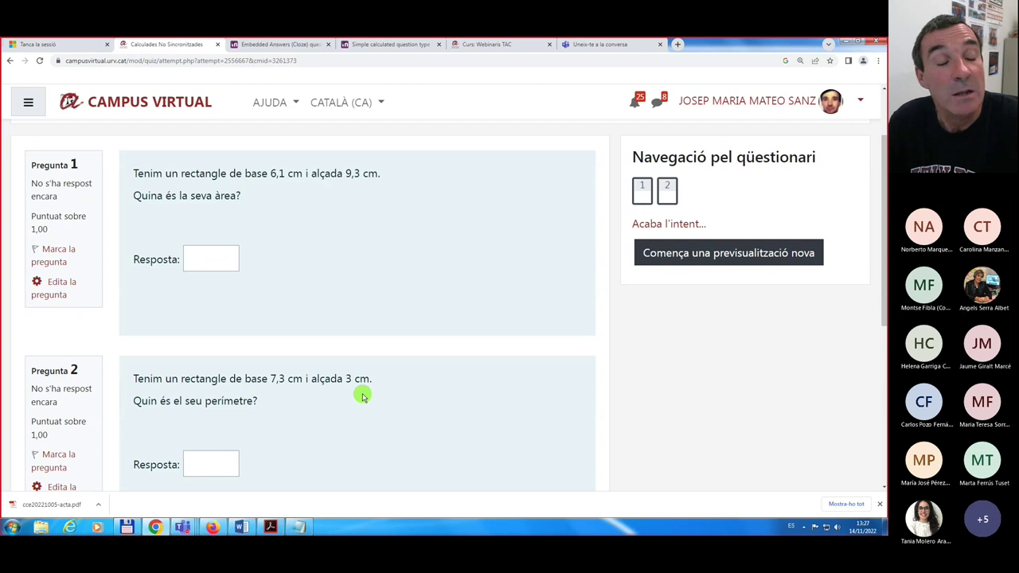
scroll(362, 396, "up", 2)
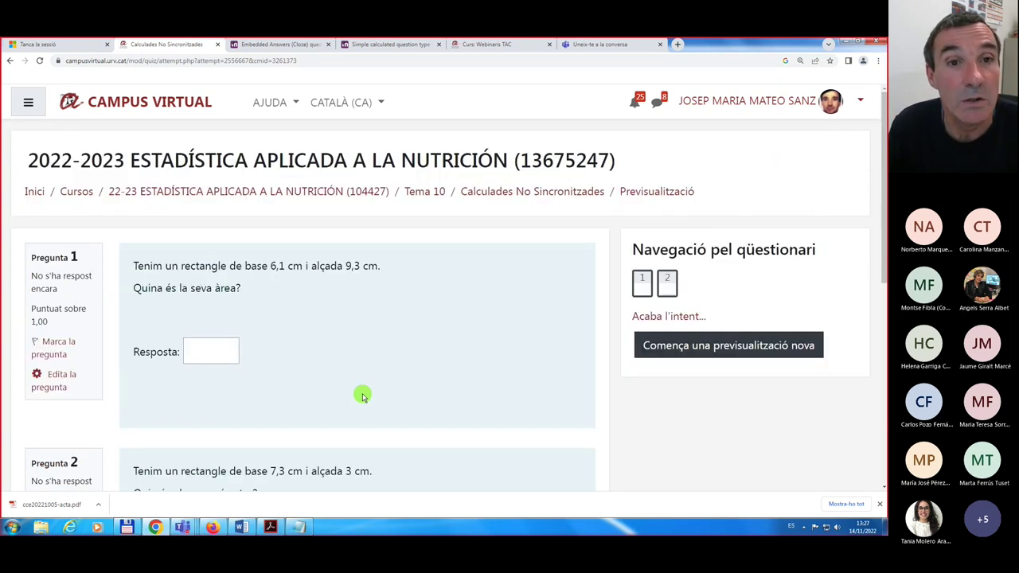
- Continue the last preview of the quiz "Preguntes calculades variables globals 1" in Tema 10 and examine its rectangle and circle questions
left_click(415, 191)
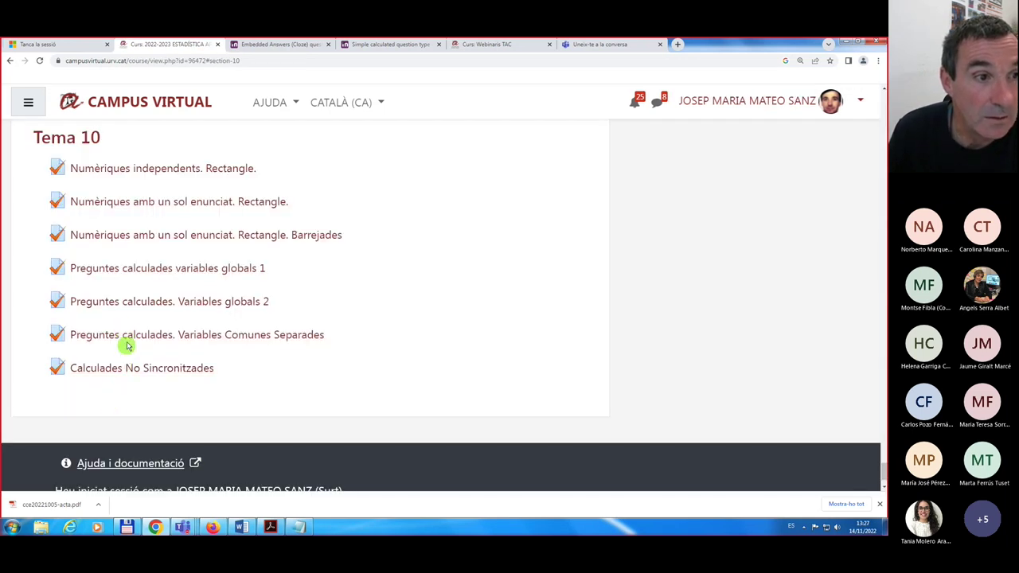
left_click(143, 271)
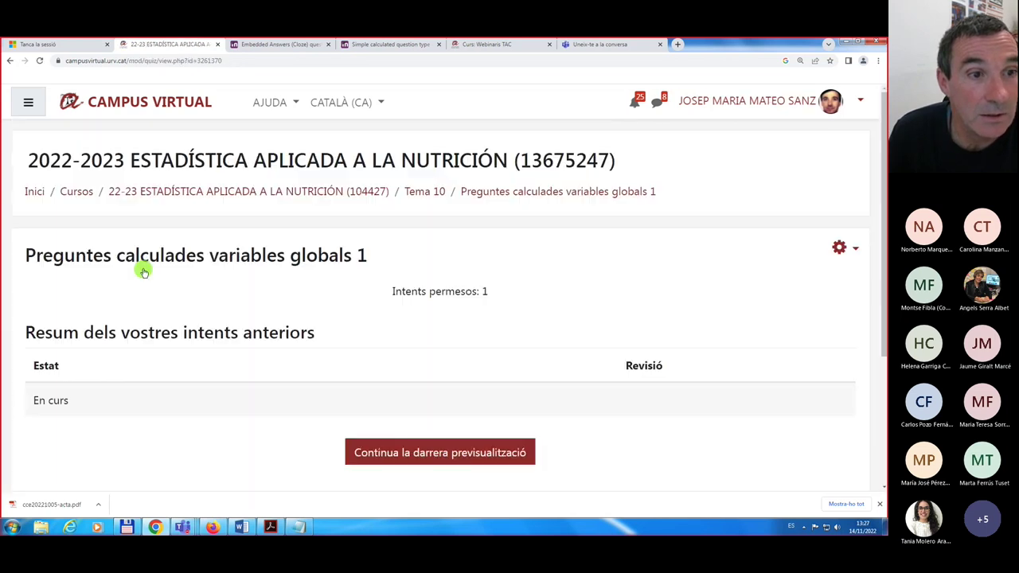
left_click(411, 453)
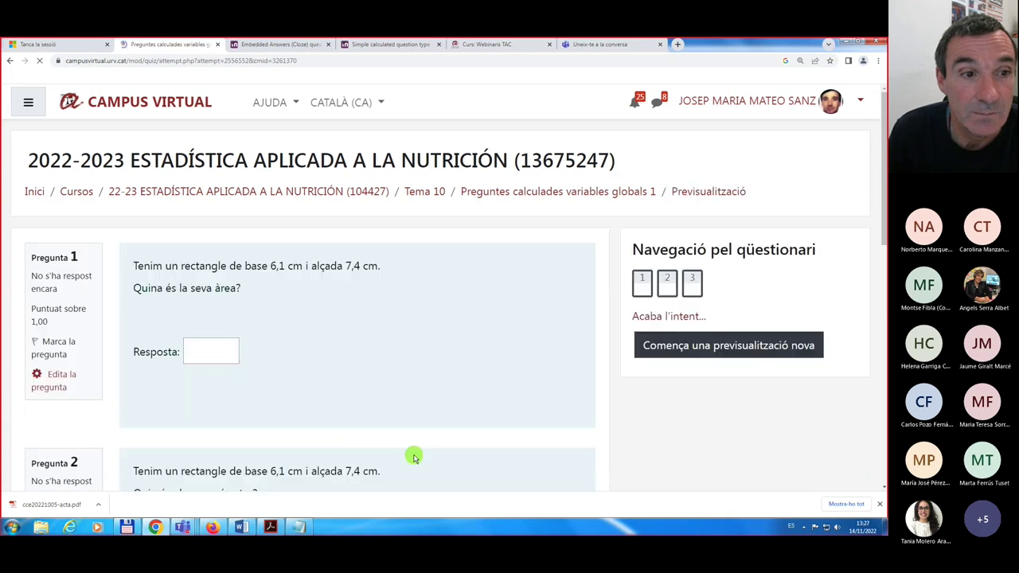
scroll(402, 390, "down", 1)
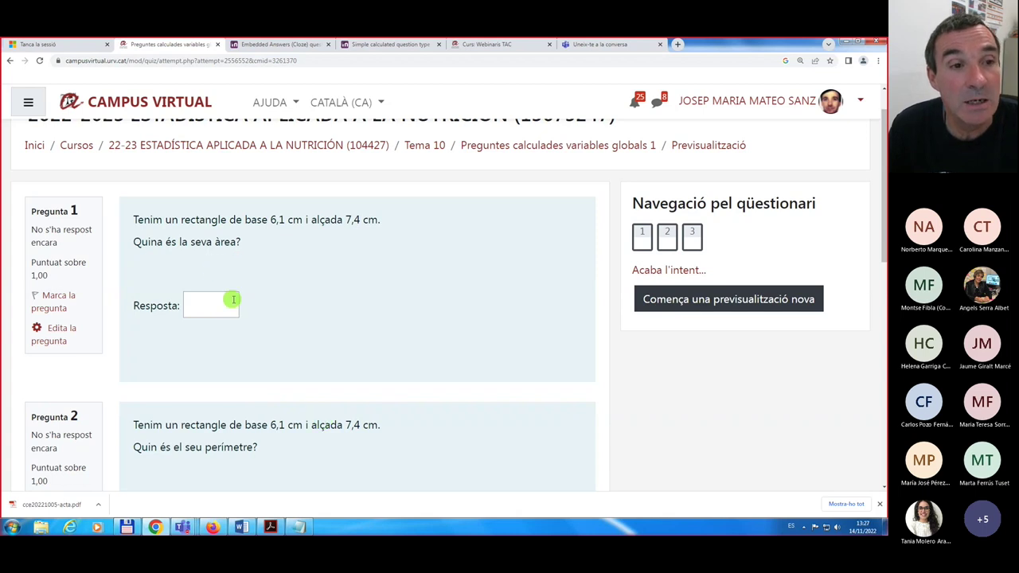
scroll(246, 402, "down", 3)
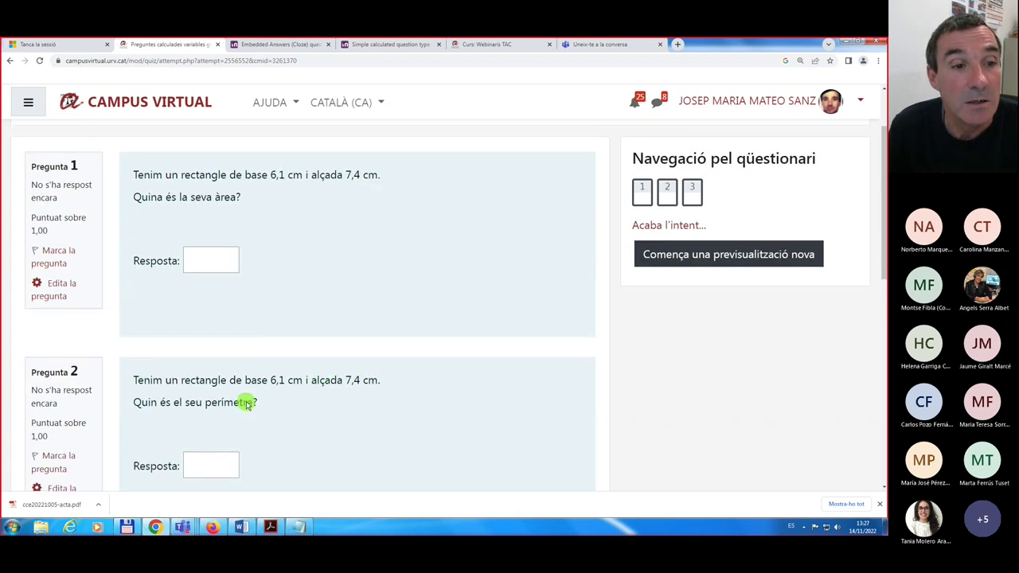
scroll(246, 402, "down", 3)
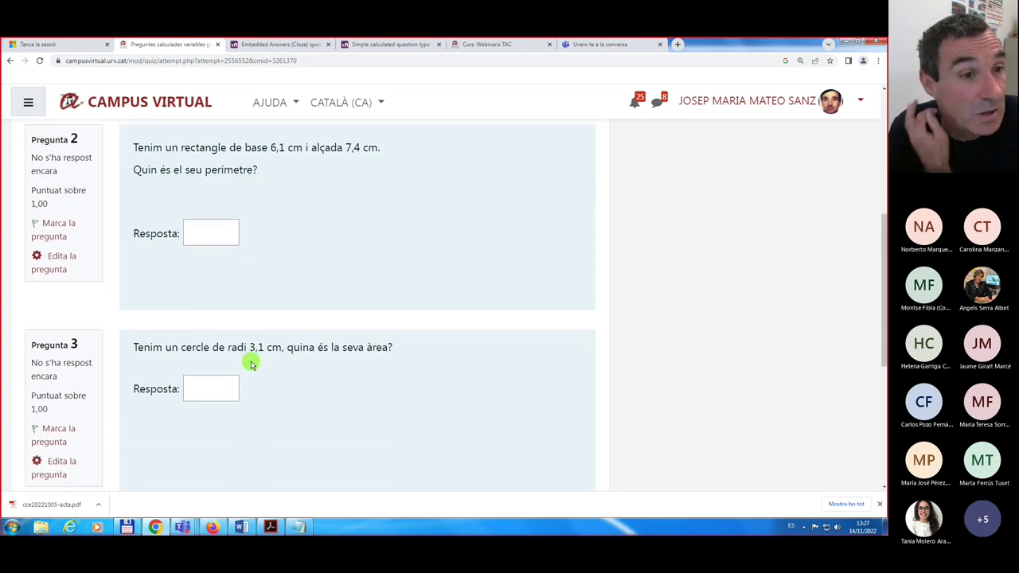
scroll(251, 364, "up", 1)
scroll(251, 364, "up", 5)
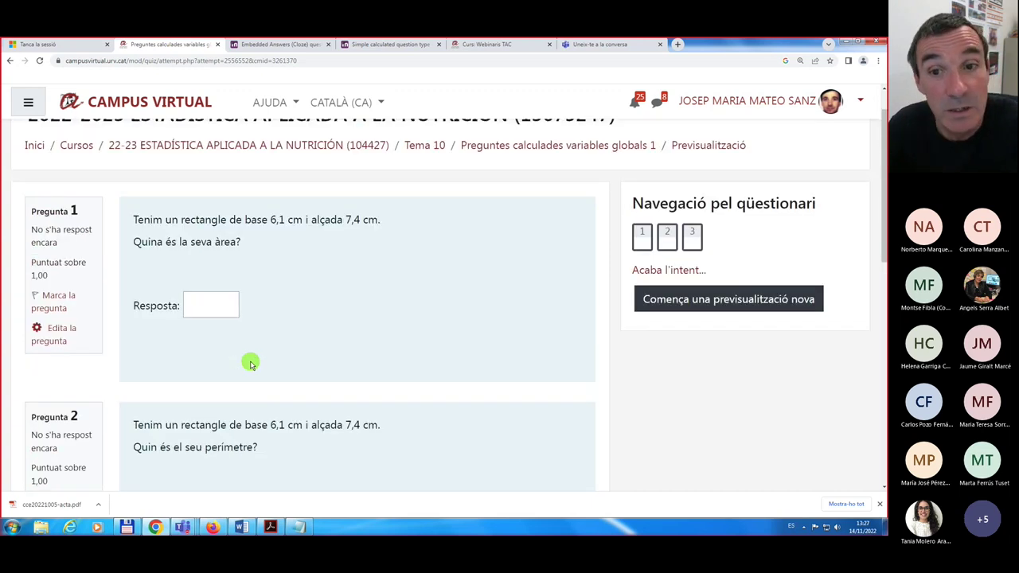
scroll(251, 364, "down", 1)
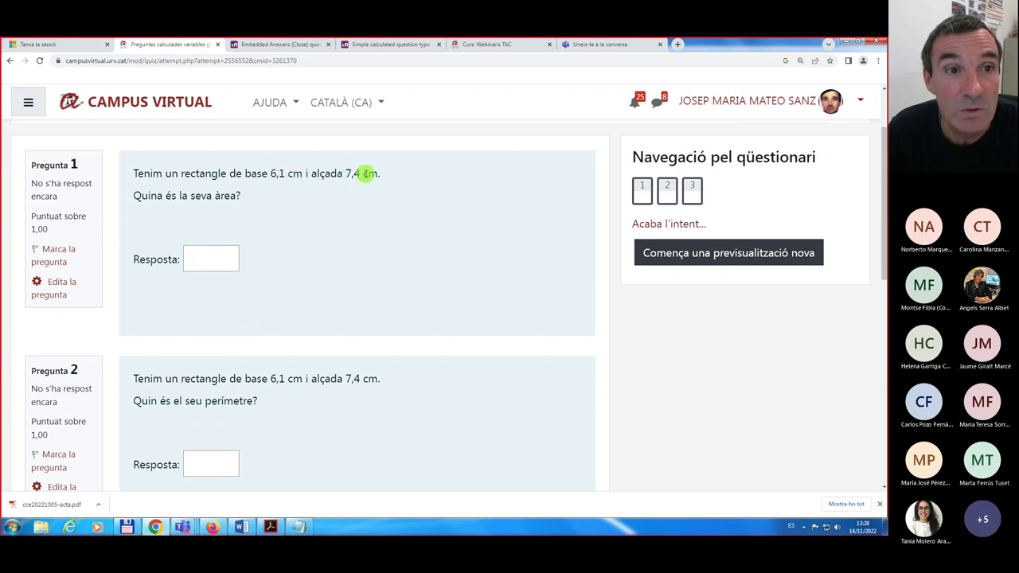
- Restart the quiz preview four times and compare the base and height values shared by the area and perimeter questions
left_click(710, 256)
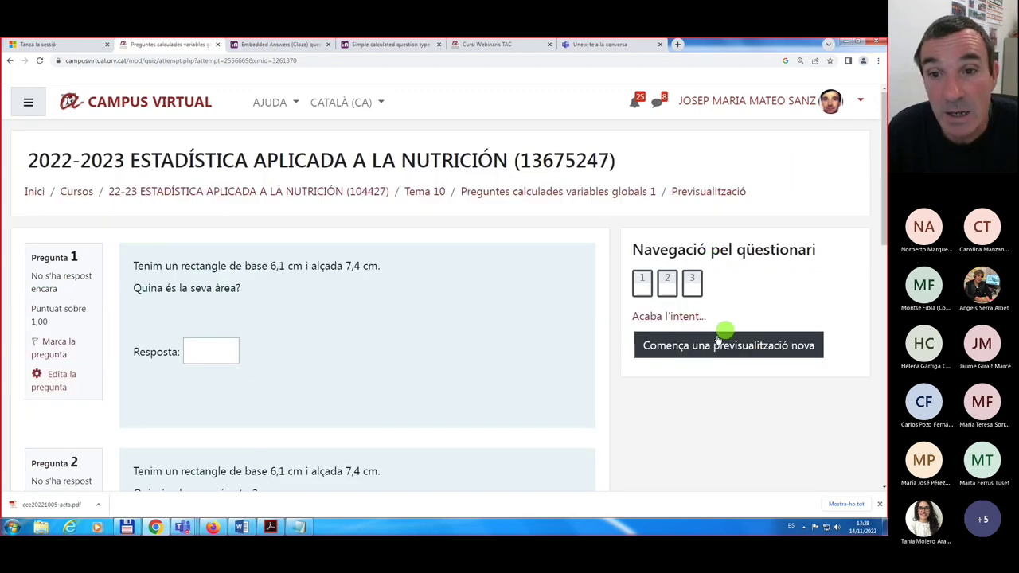
left_click(709, 346)
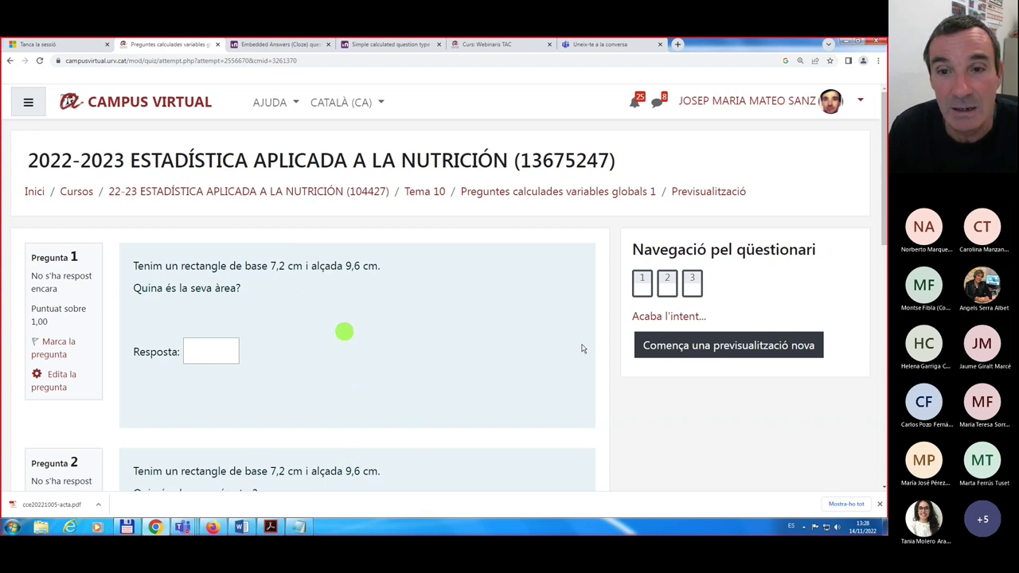
left_click(700, 348)
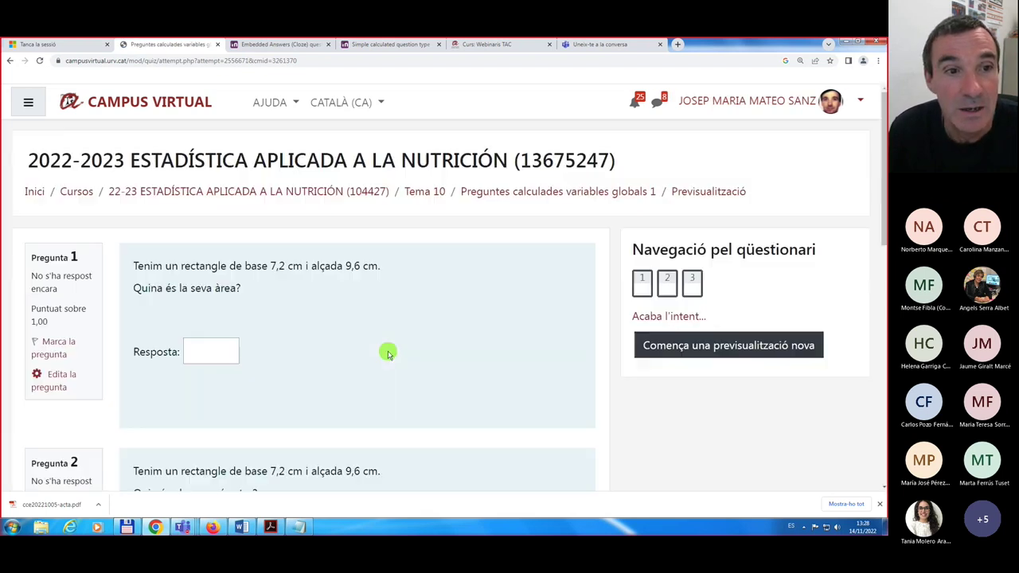
left_click(730, 353)
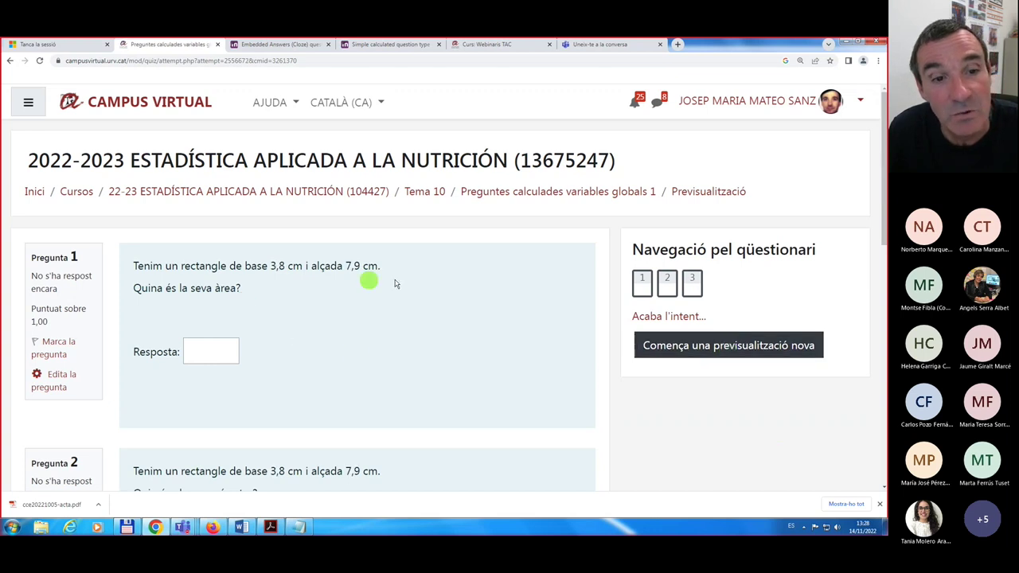
scroll(336, 400, "down", 4)
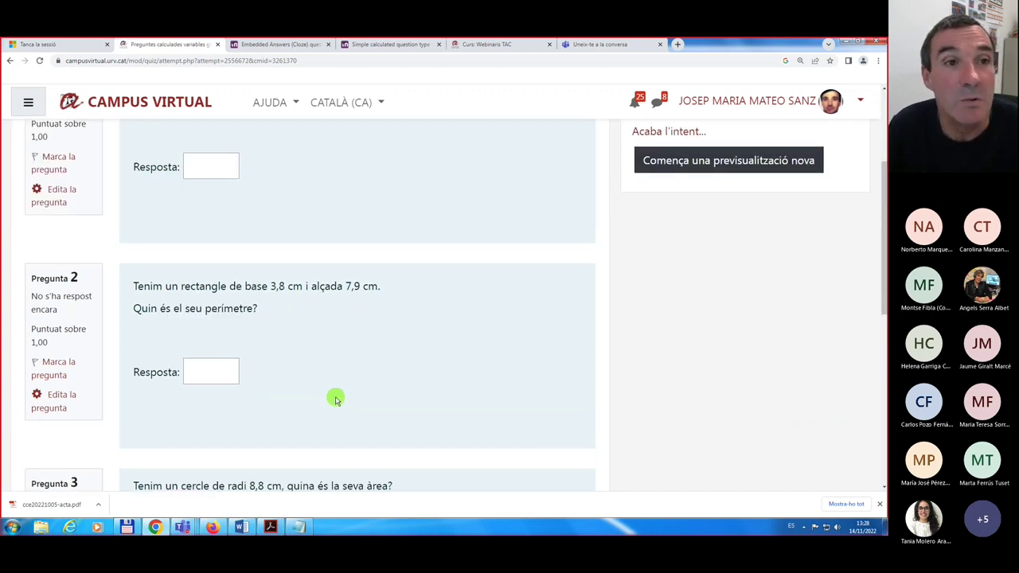
scroll(335, 399, "up", 4)
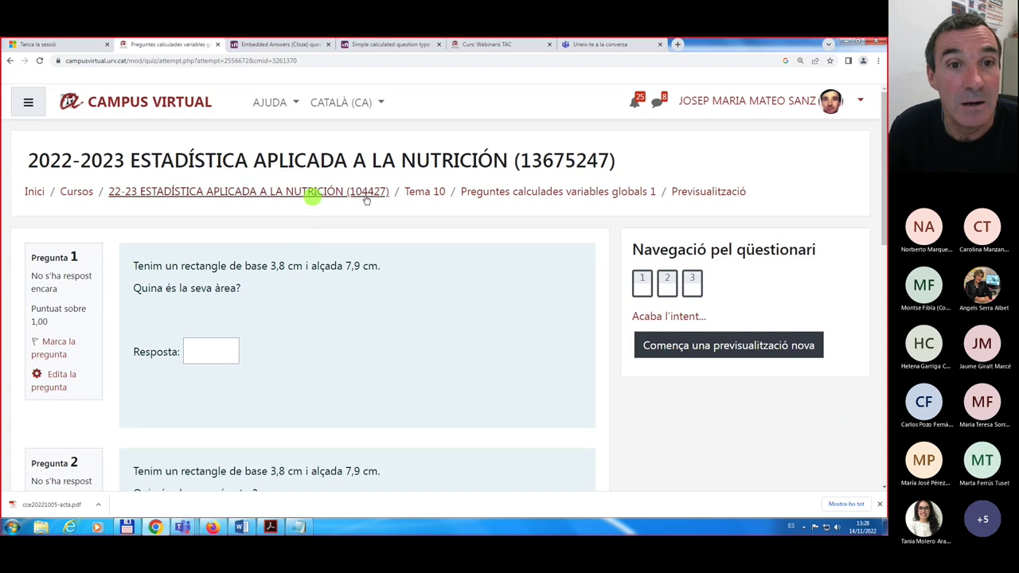
- Open the question list of the Tema 10 quiz "Numèriques independents. Rectangle." for editing
left_click(417, 194)
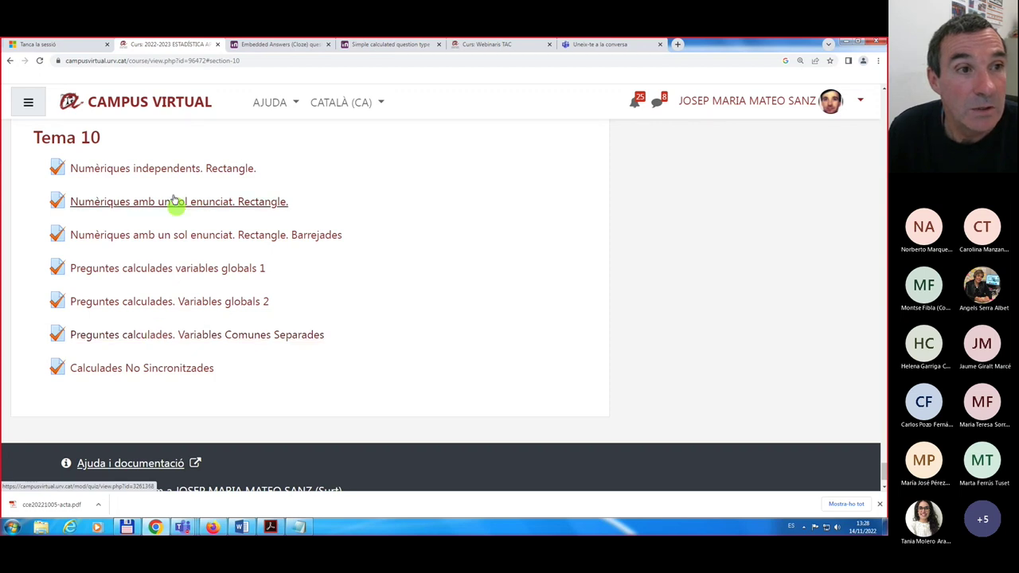
left_click(169, 169)
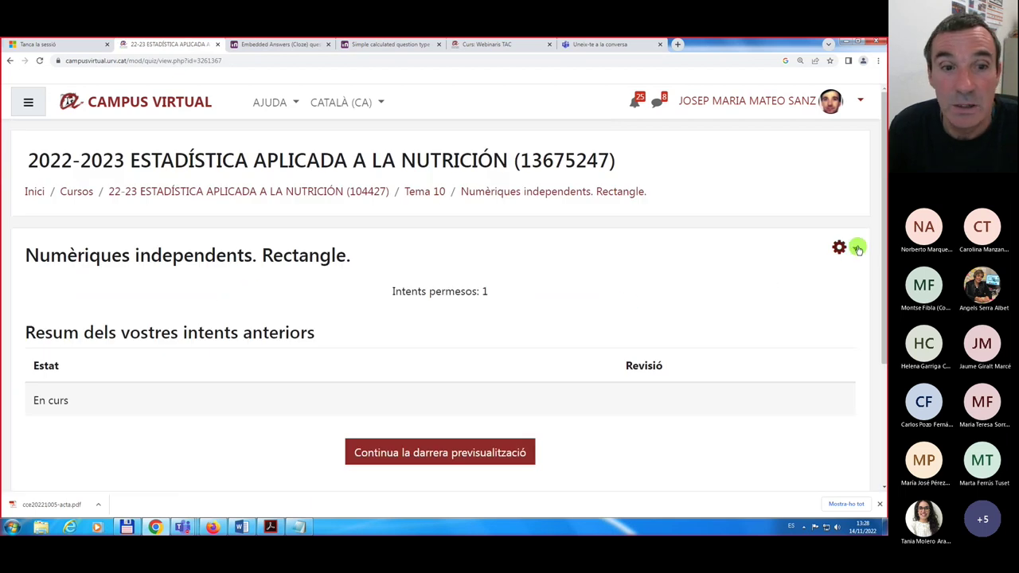
left_click(851, 248)
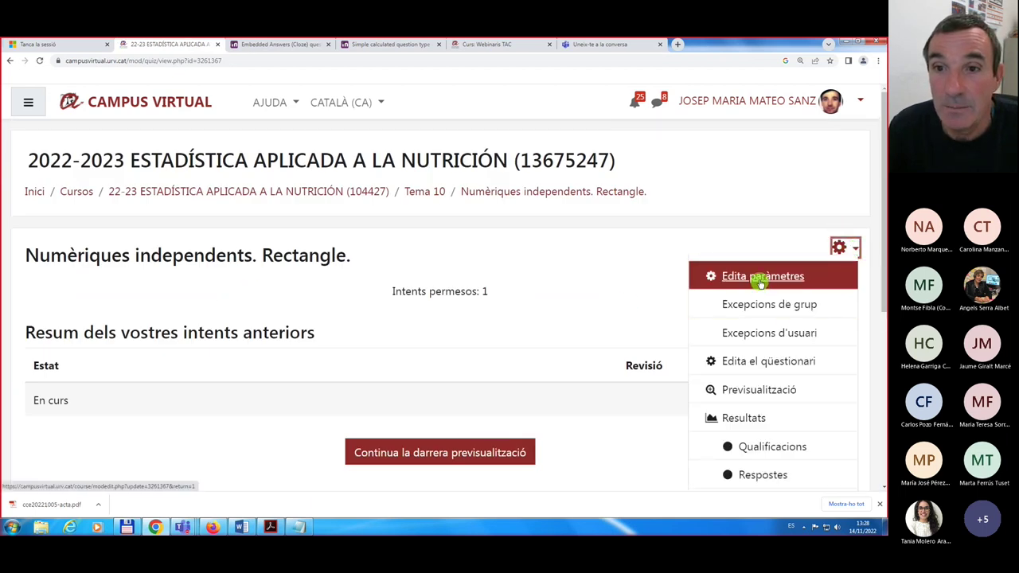
left_click(748, 361)
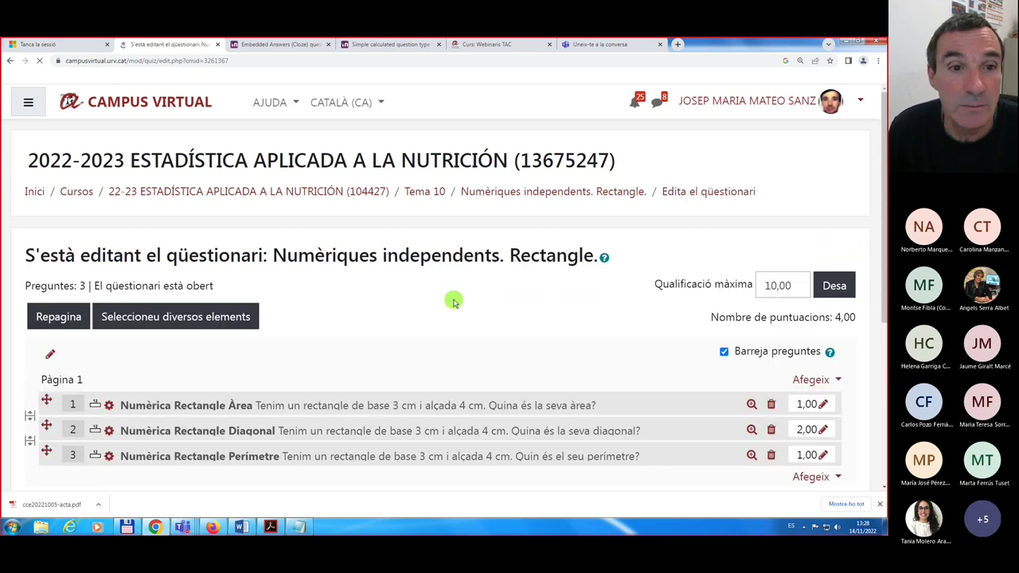
scroll(453, 300, "down", 2)
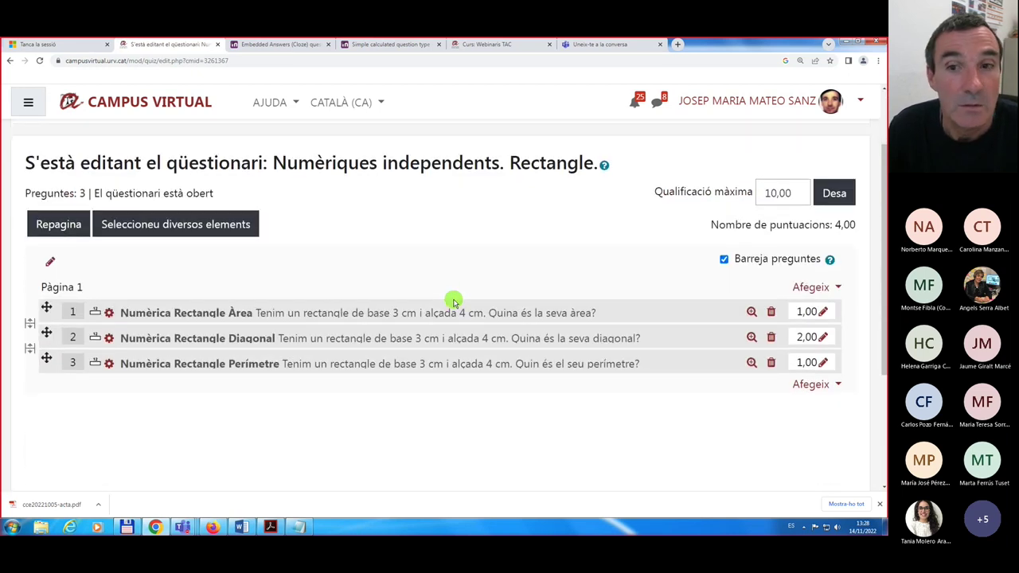
- Add the question "Cloze. Exemple" from the question bank category "Crea Preguntes Webinari" to page 1 of the quiz
left_click(836, 288)
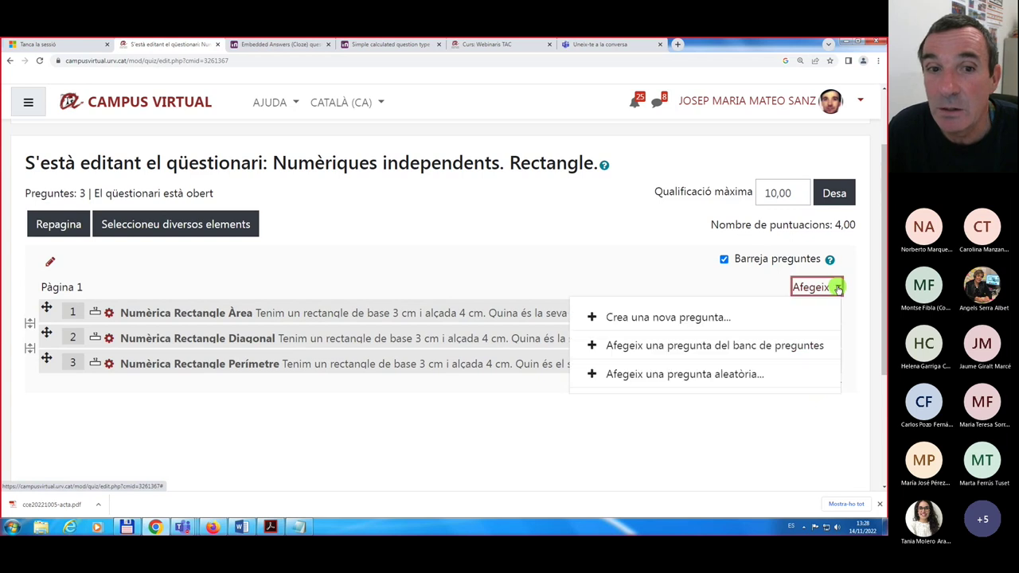
left_click(669, 347)
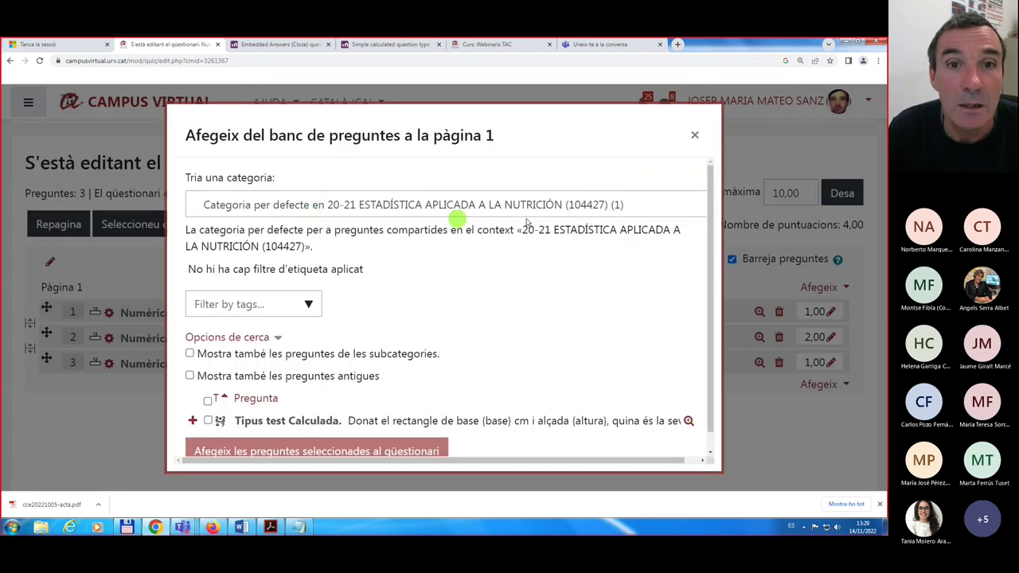
left_click(643, 205)
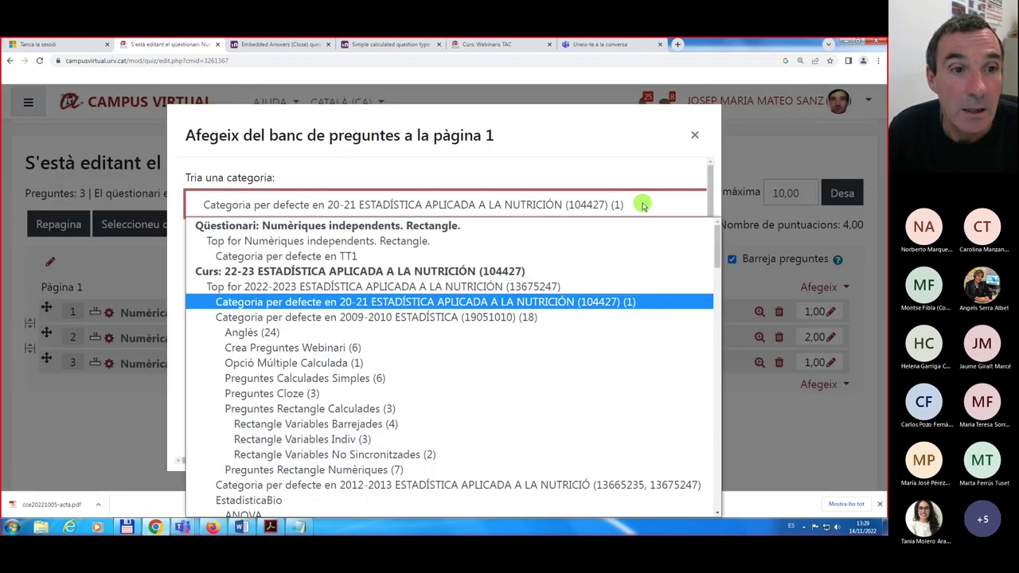
left_click(318, 348)
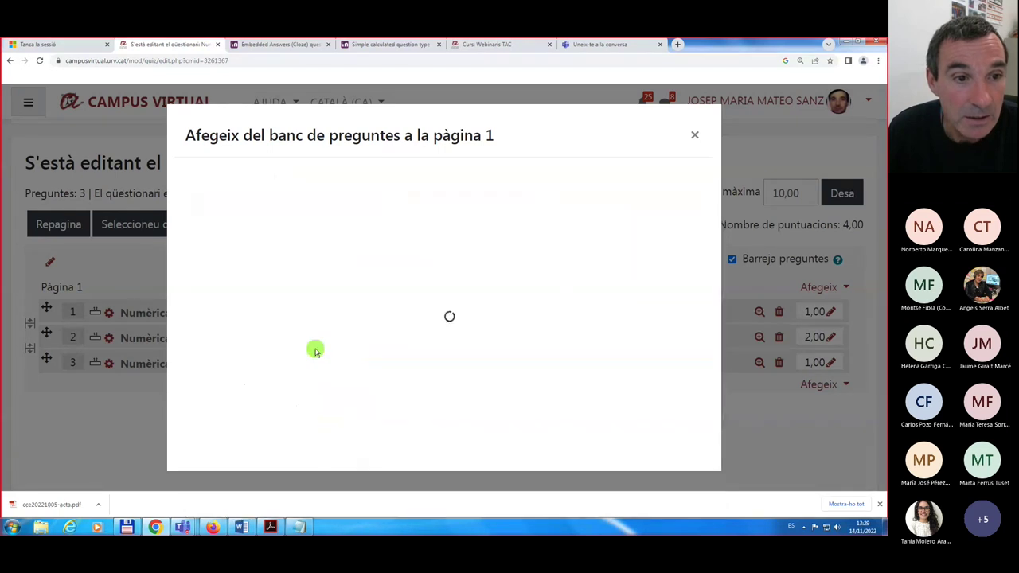
scroll(279, 343, "down", 2)
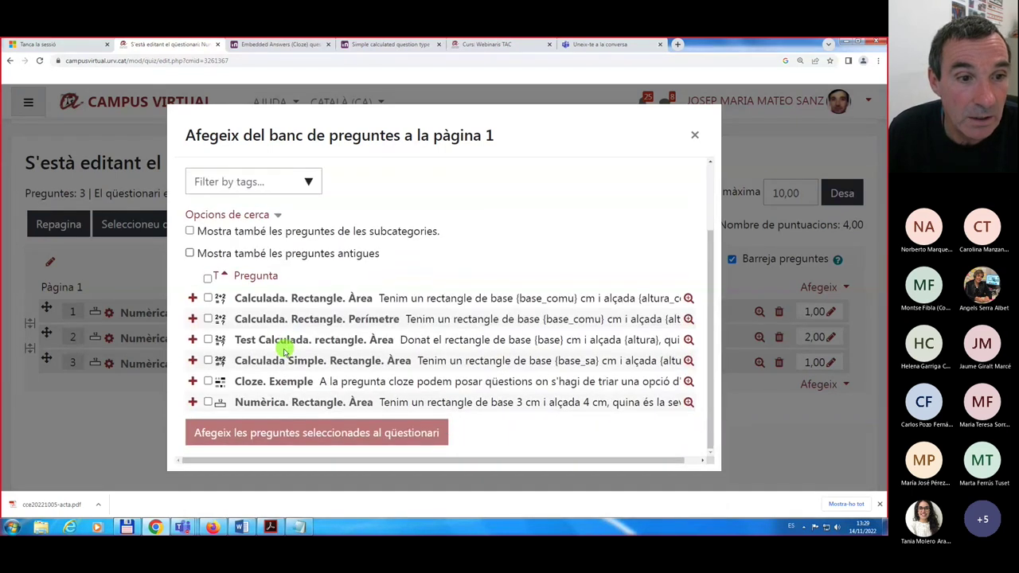
left_click(207, 381)
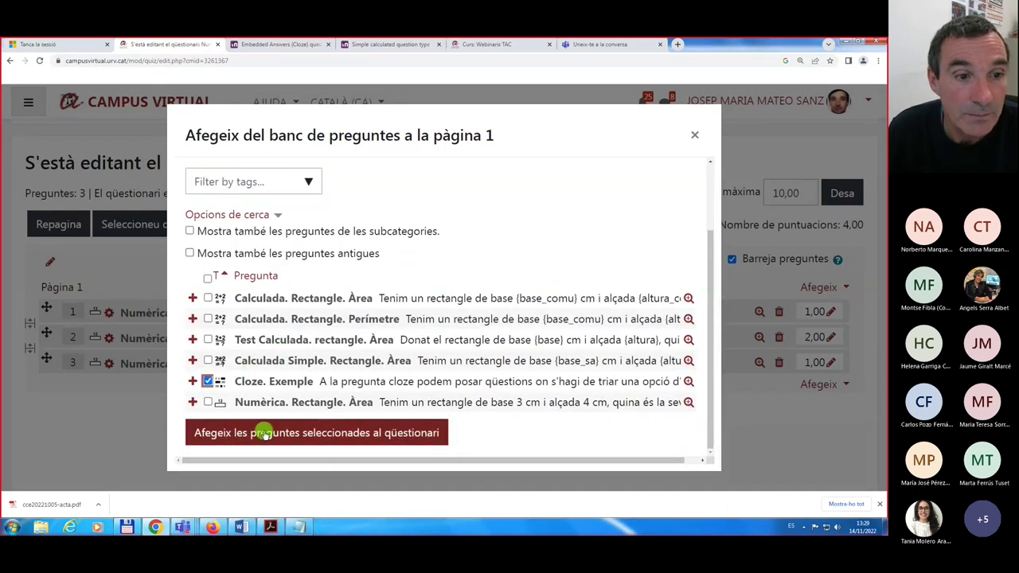
left_click(263, 433)
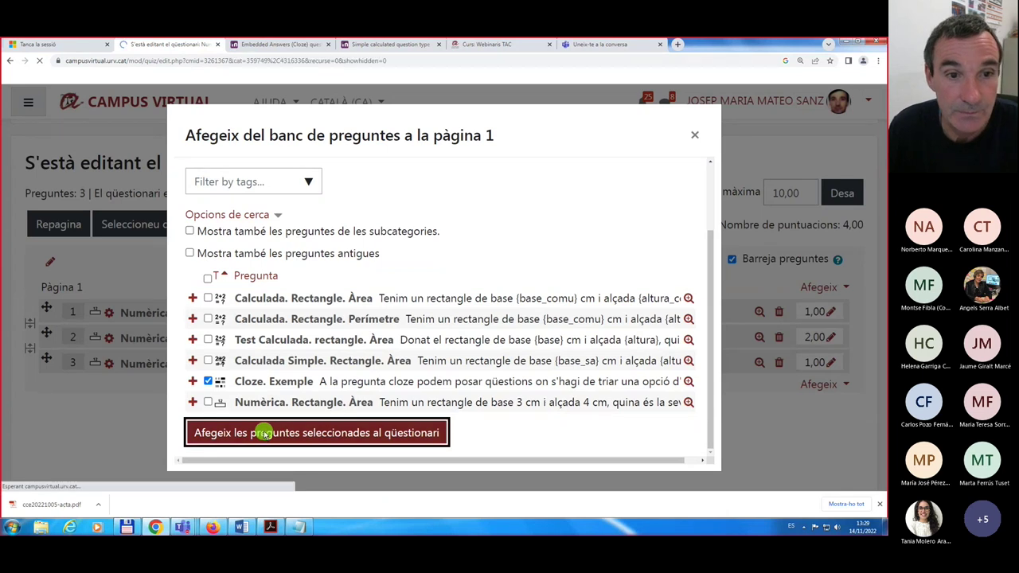
- Set the maximum mark of the question "Cloze. Exemple" to 2 in the quiz's question list
scroll(284, 405, "down", 1)
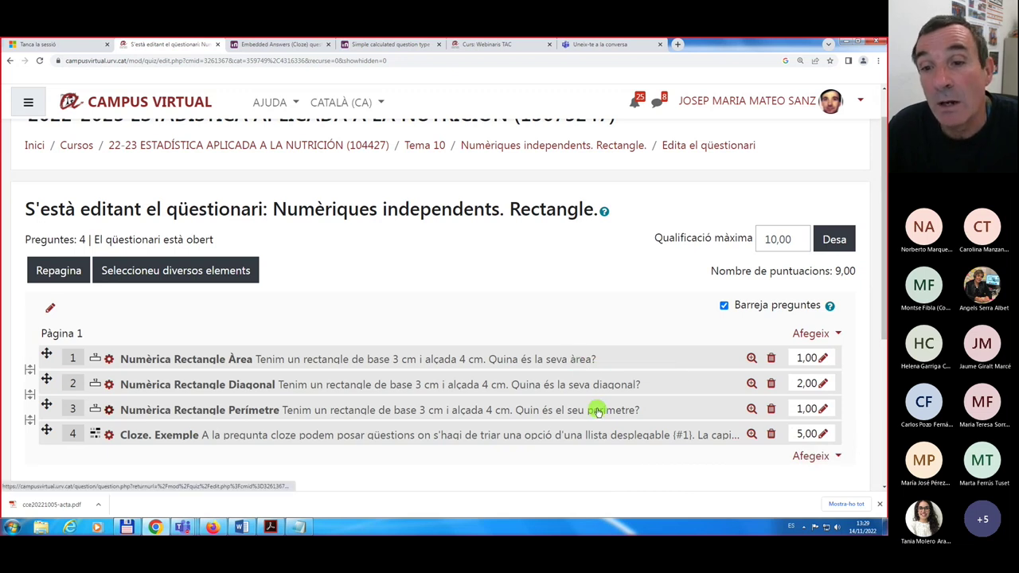
left_click(824, 437)
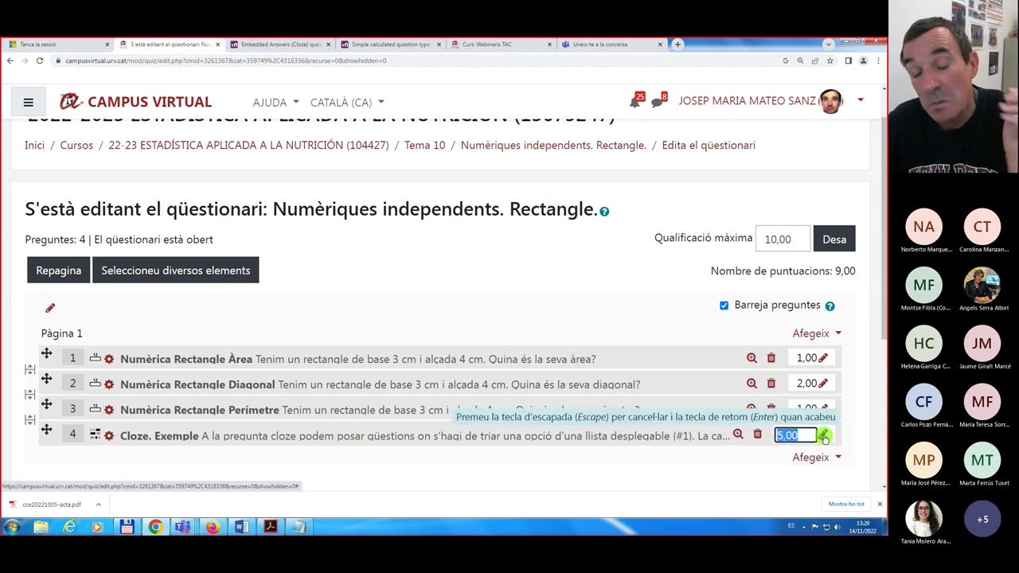
type("1")
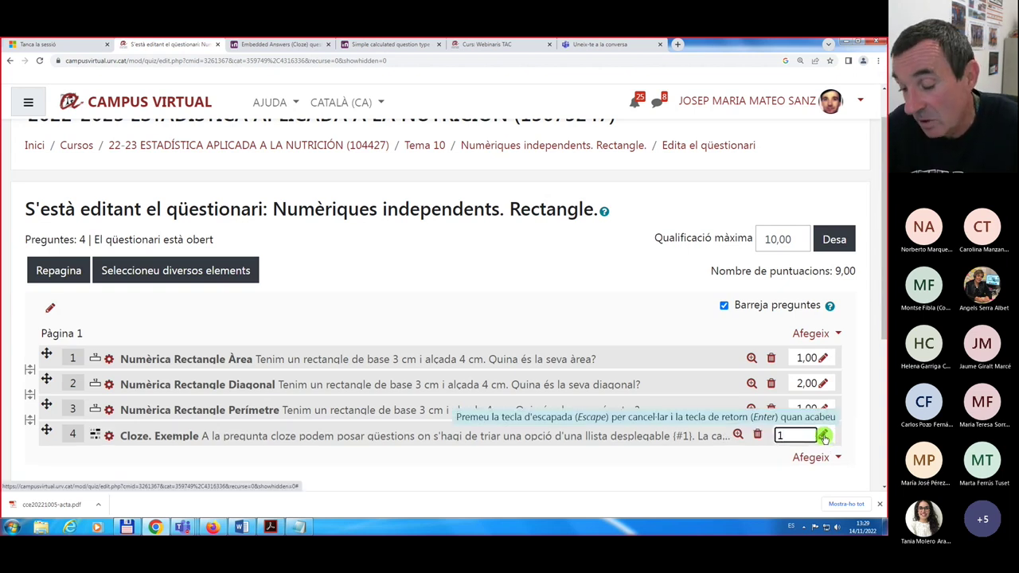
key("BackSpace")
type("2")
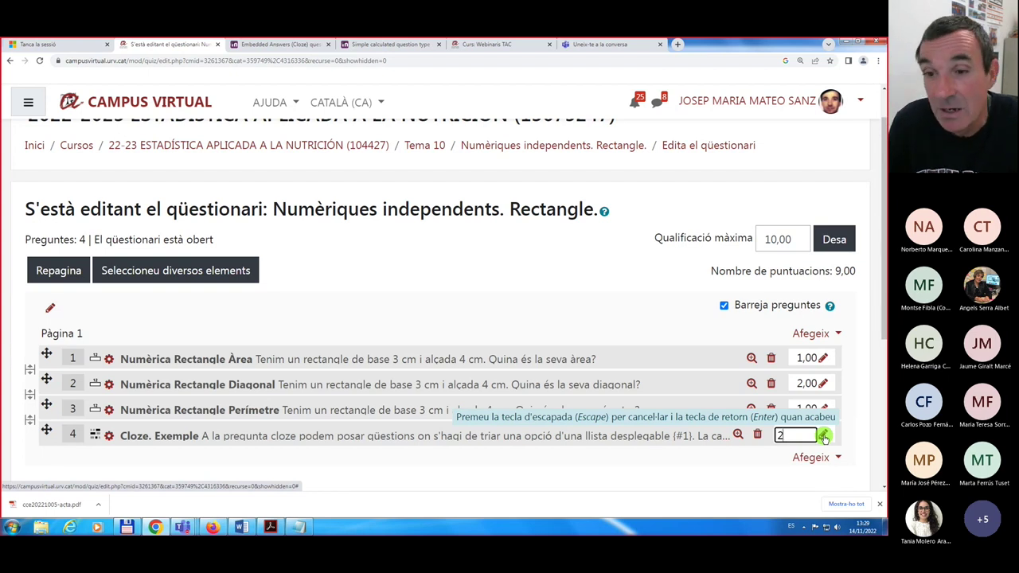
key("Return")
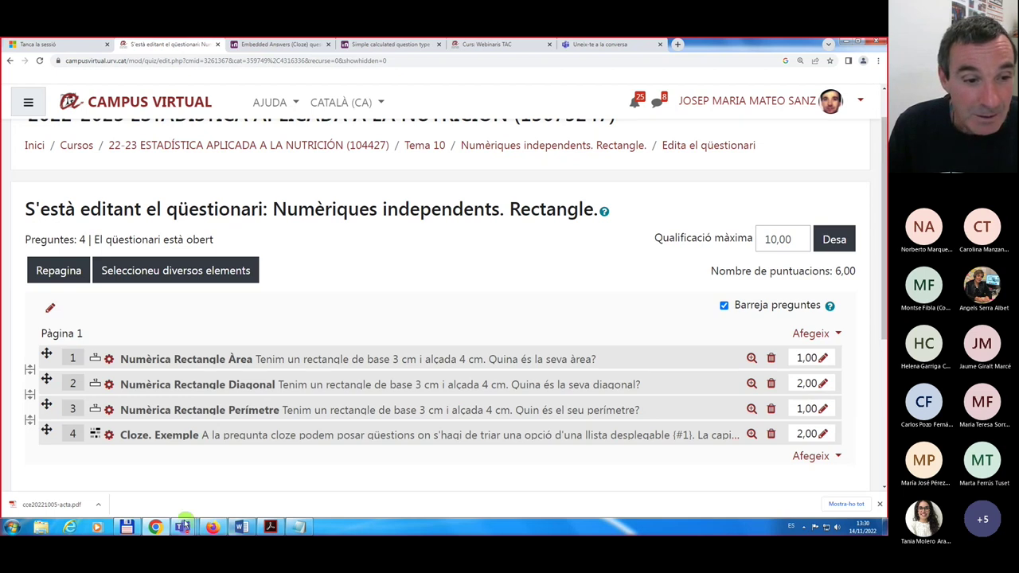
- Switch to the Microsoft Teams window of the meeting "Sala 2 webinaris TAC"
mouse_move(156, 531)
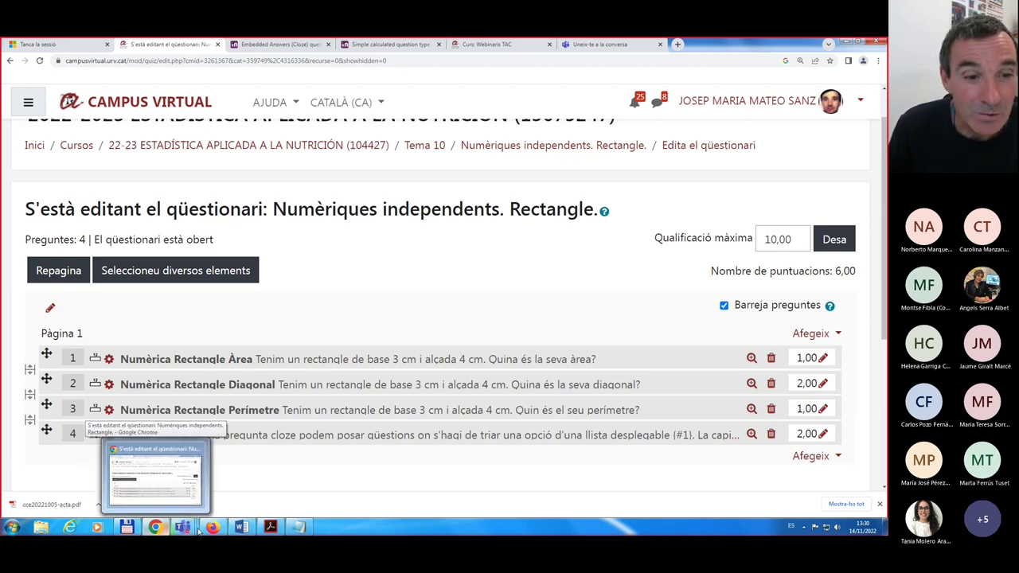
mouse_move(269, 531)
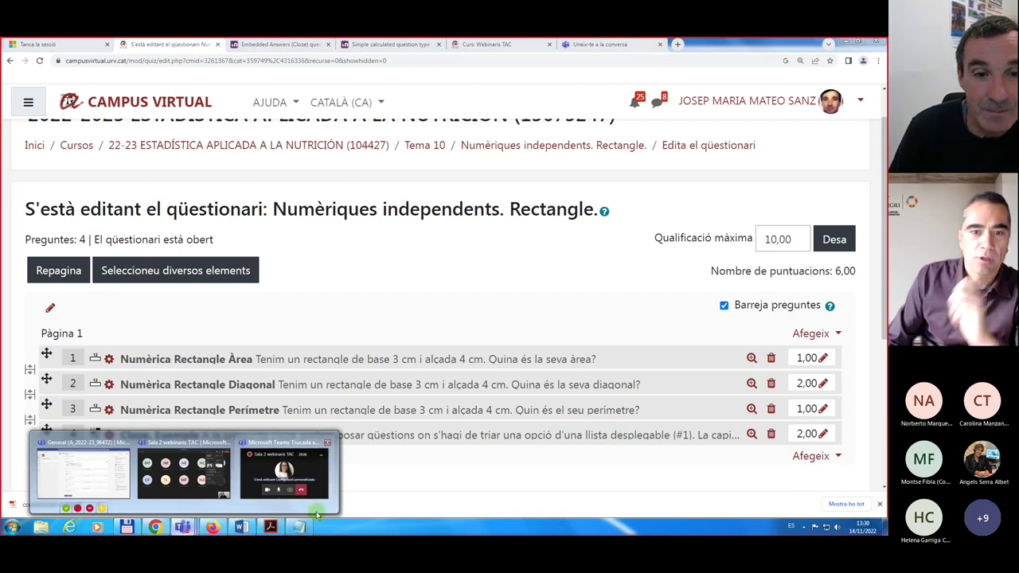
mouse_move(307, 513)
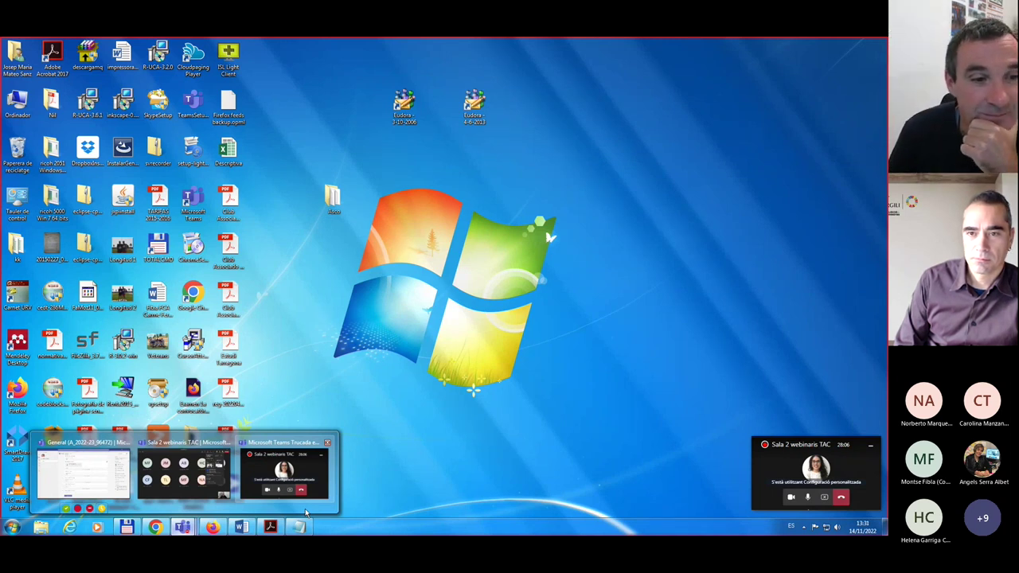
mouse_move(185, 498)
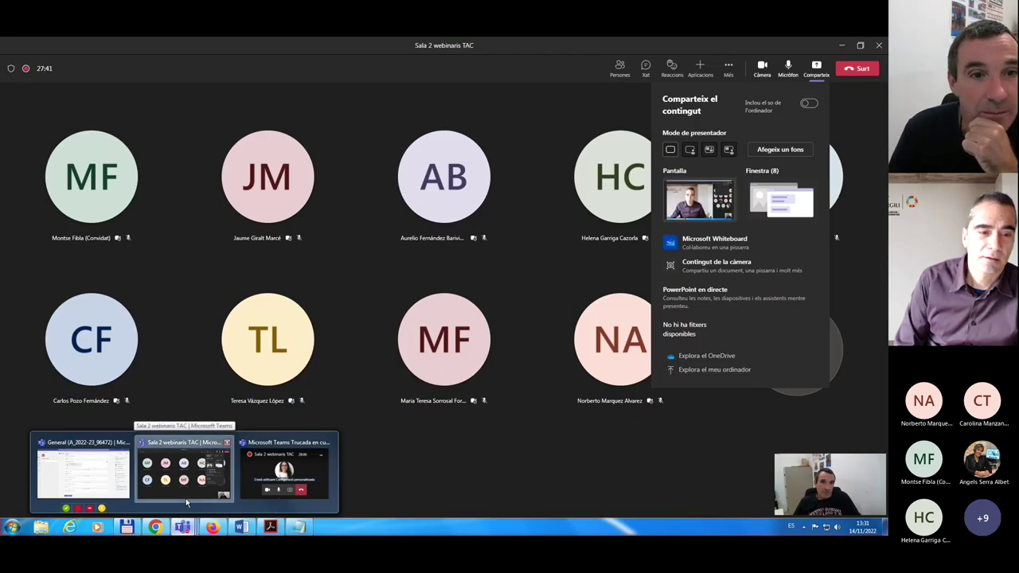
left_click(185, 498)
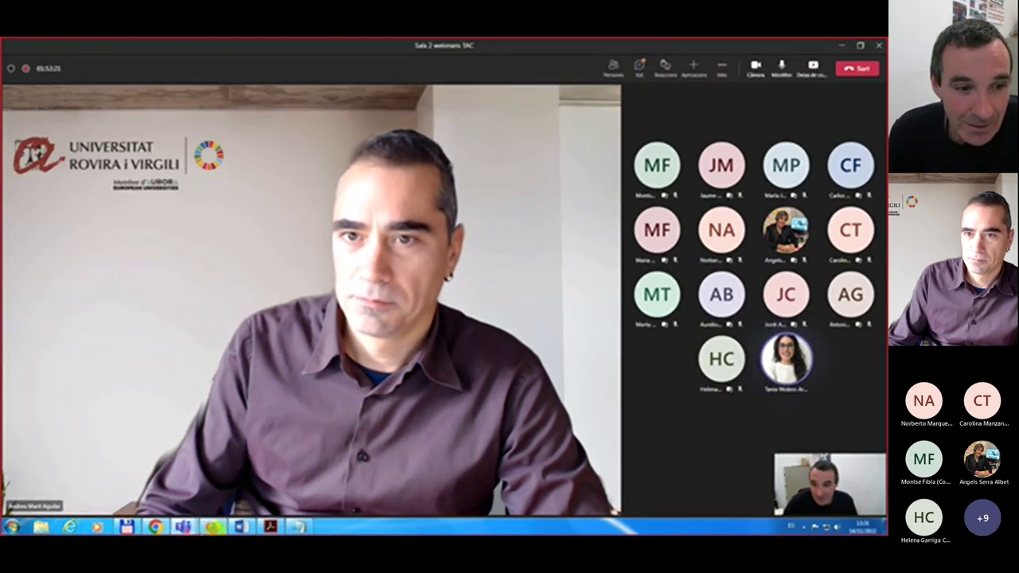
- Return to the quiz in Chrome, open the question "Cloze. Exemple" for editing and examine its embedded-answer text
left_click(154, 527)
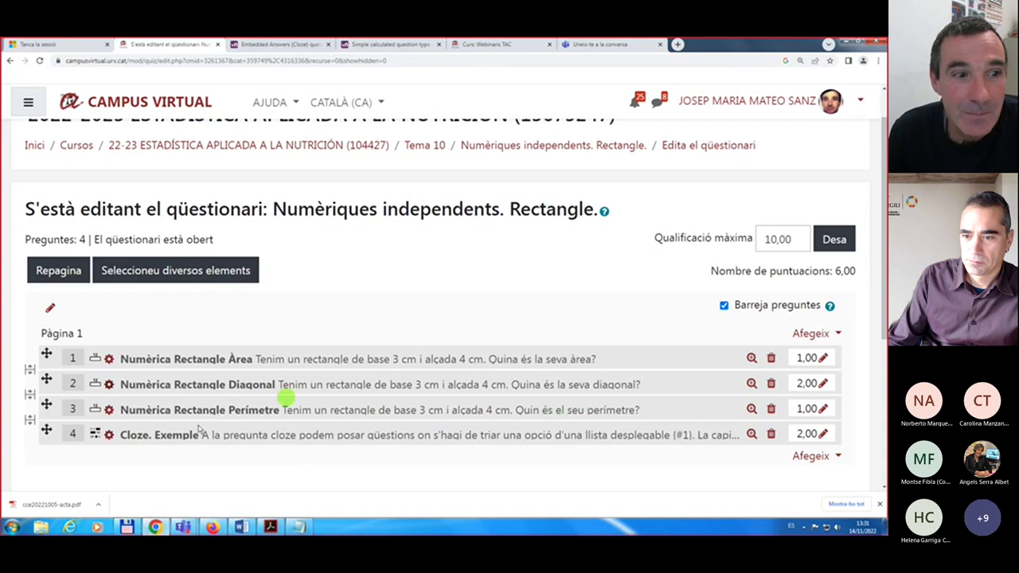
left_click(109, 437)
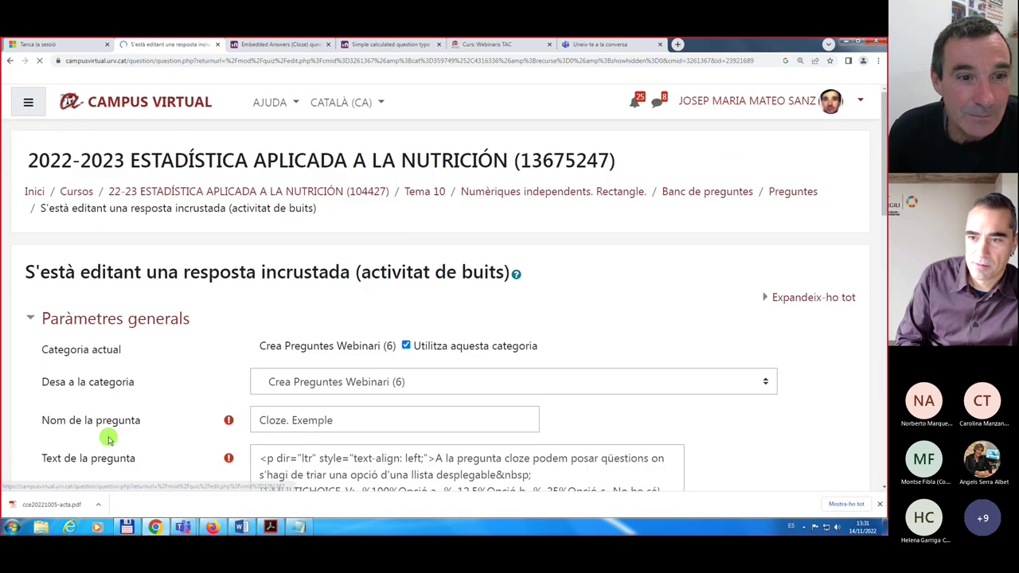
scroll(566, 358, "down", 1)
scroll(565, 360, "down", 4)
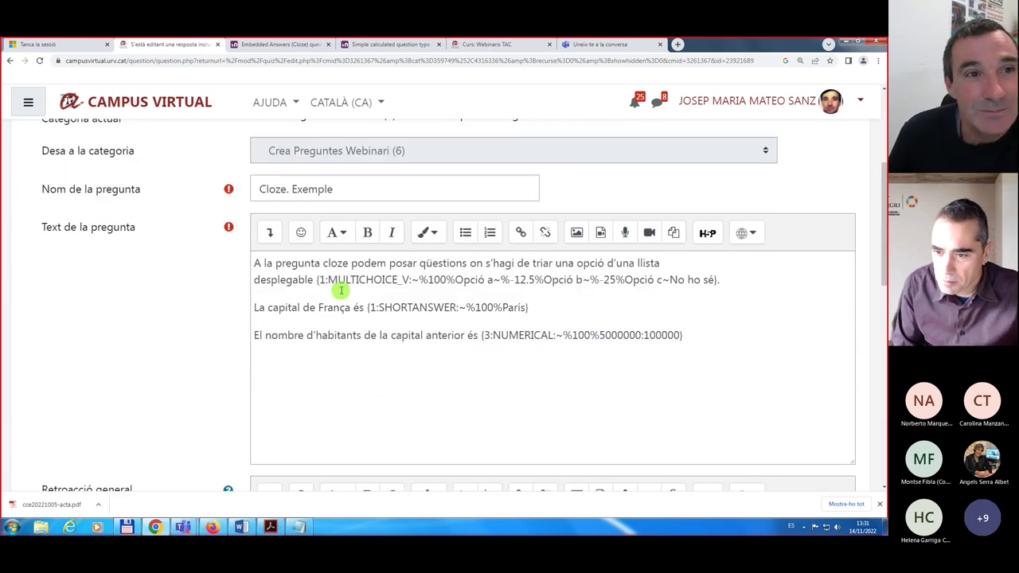
scroll(340, 291, "up", 2)
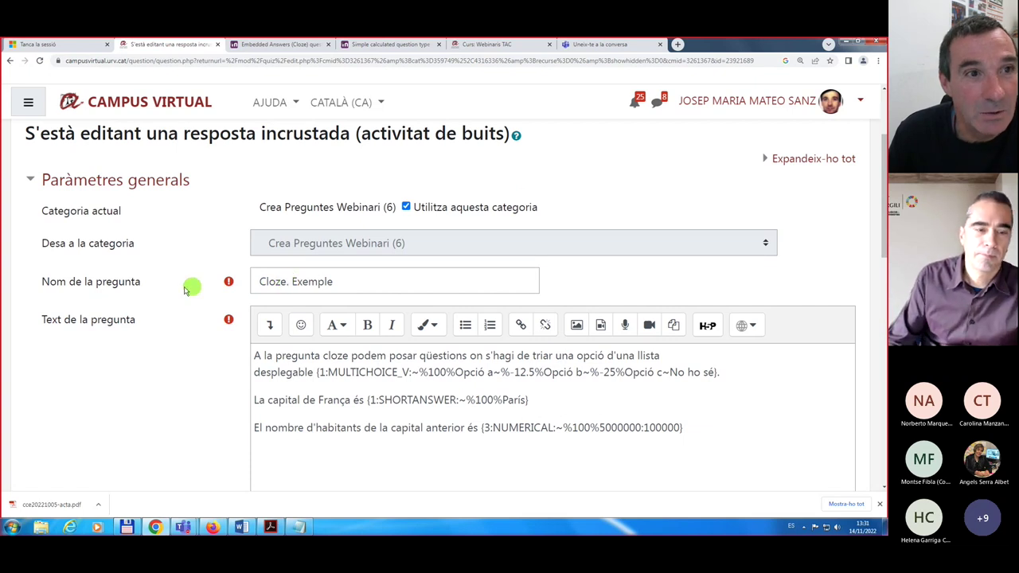
scroll(183, 285, "up", 2)
scroll(183, 285, "down", 3)
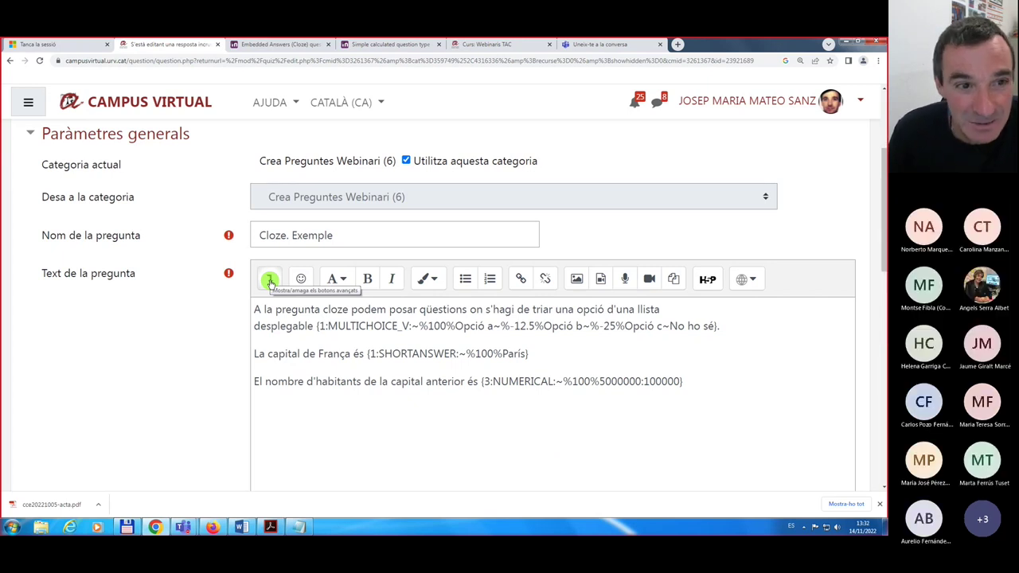
- Show the text editor's advanced tools, open the Cloze editor at the France sentence to view its question types, and cancel it
left_click(270, 280)
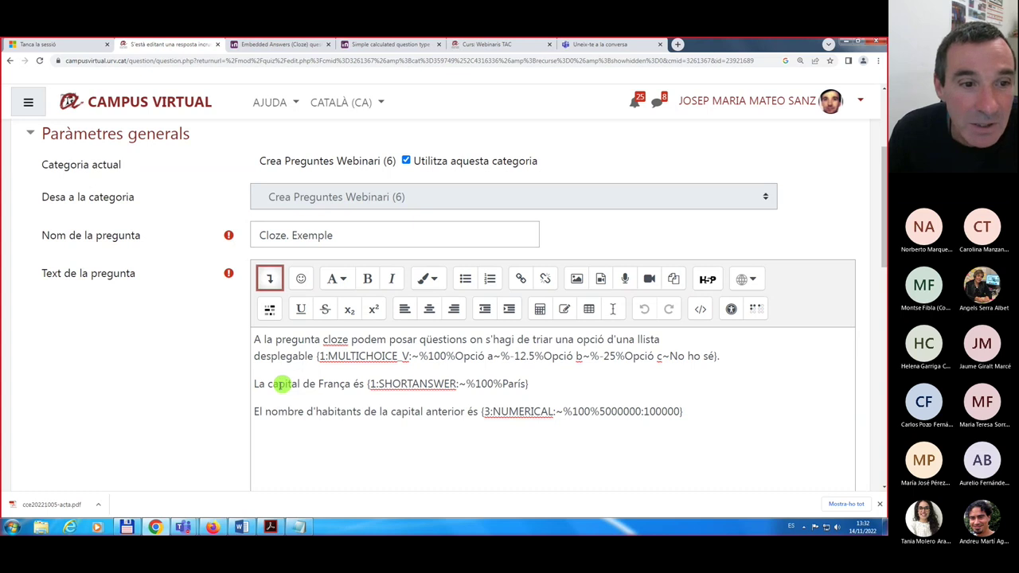
left_click(268, 384)
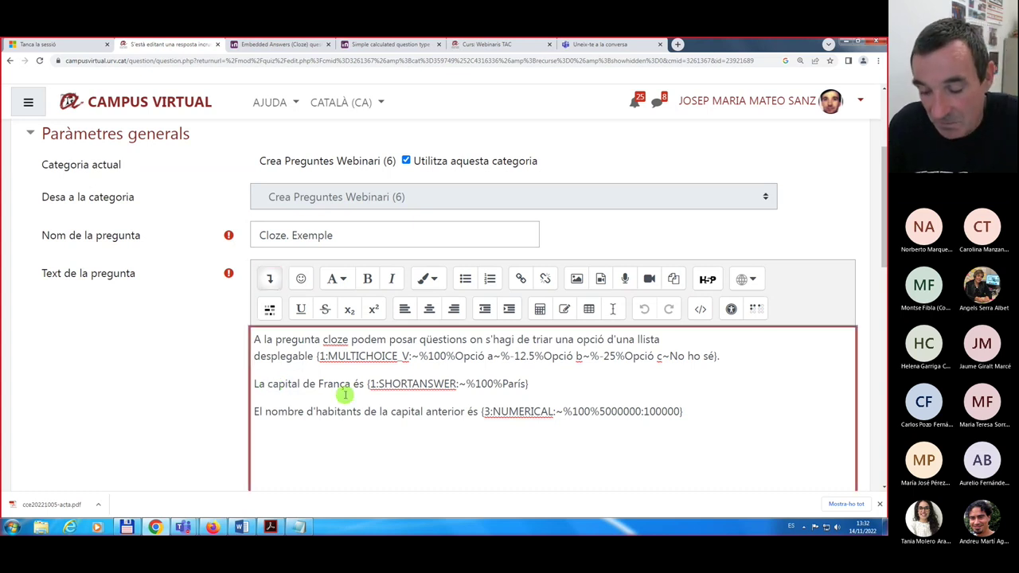
key("BackSpace")
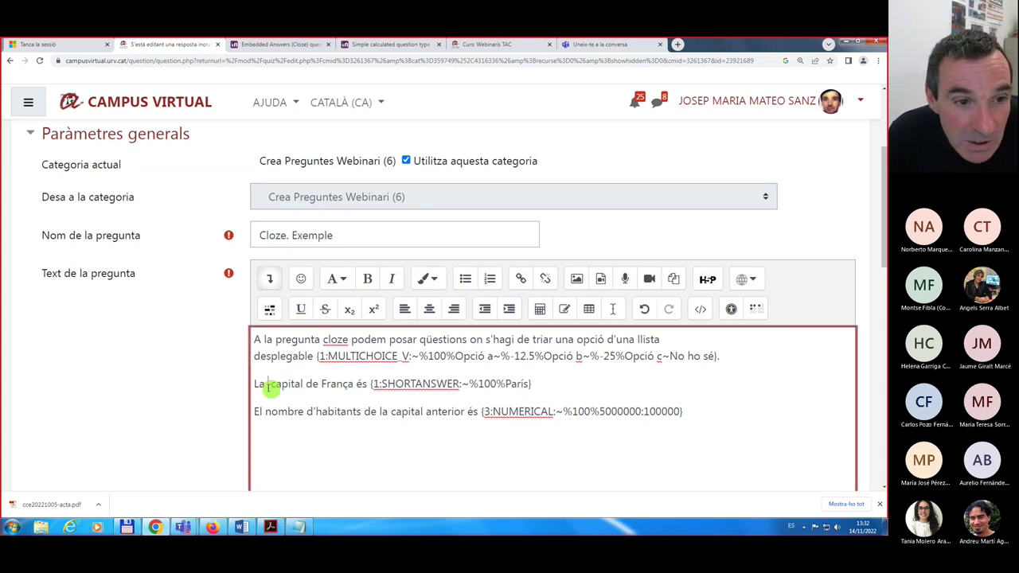
left_click(269, 309)
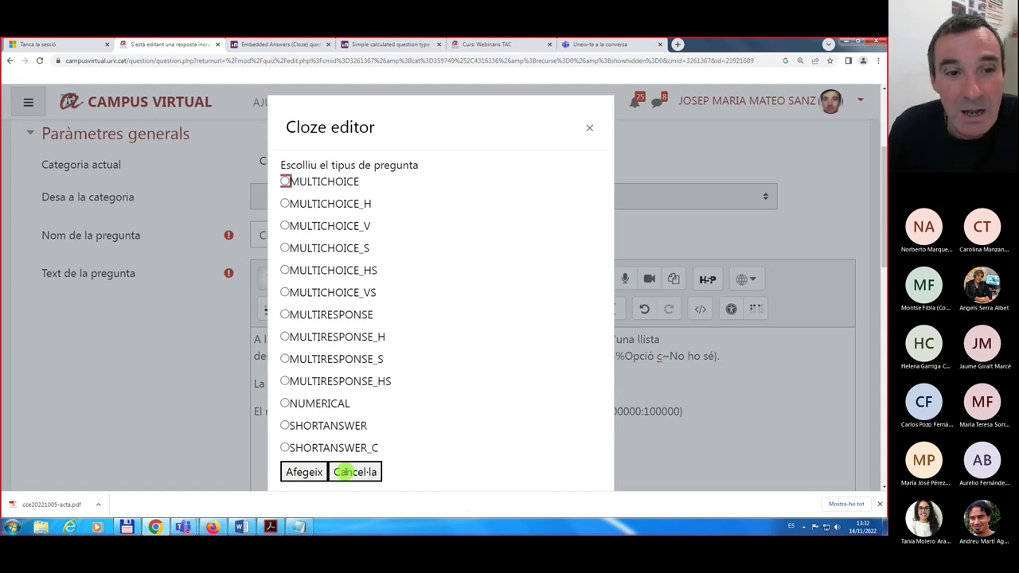
left_click(355, 472)
- Preview the question "Cloze. Exemple" and examine its multiple-choice, short-answer and numerical fields
scroll(216, 348, "down", 6)
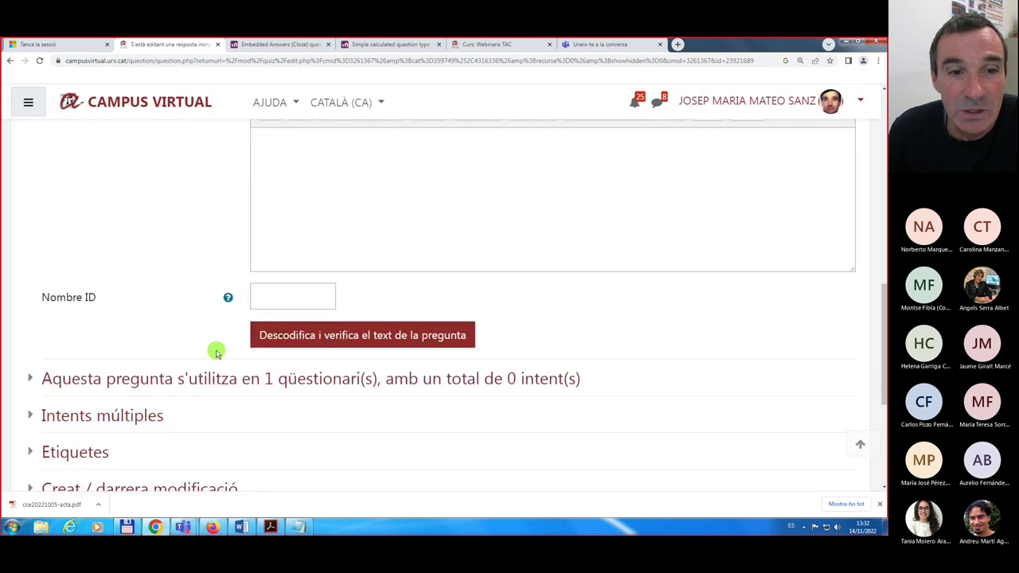
scroll(216, 348, "down", 3)
scroll(554, 380, "up", 1)
left_click(480, 311)
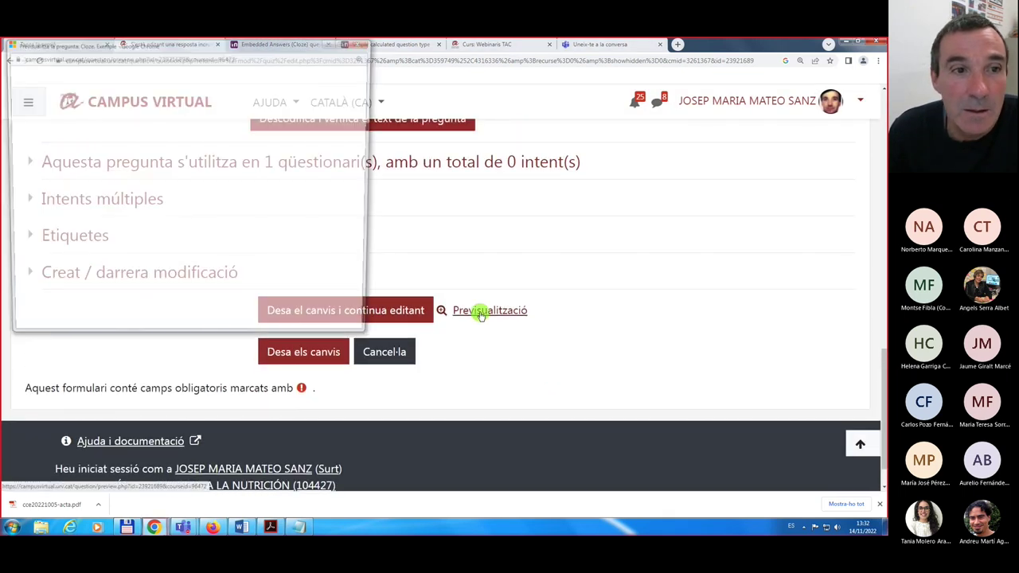
scroll(250, 211, "down", 3)
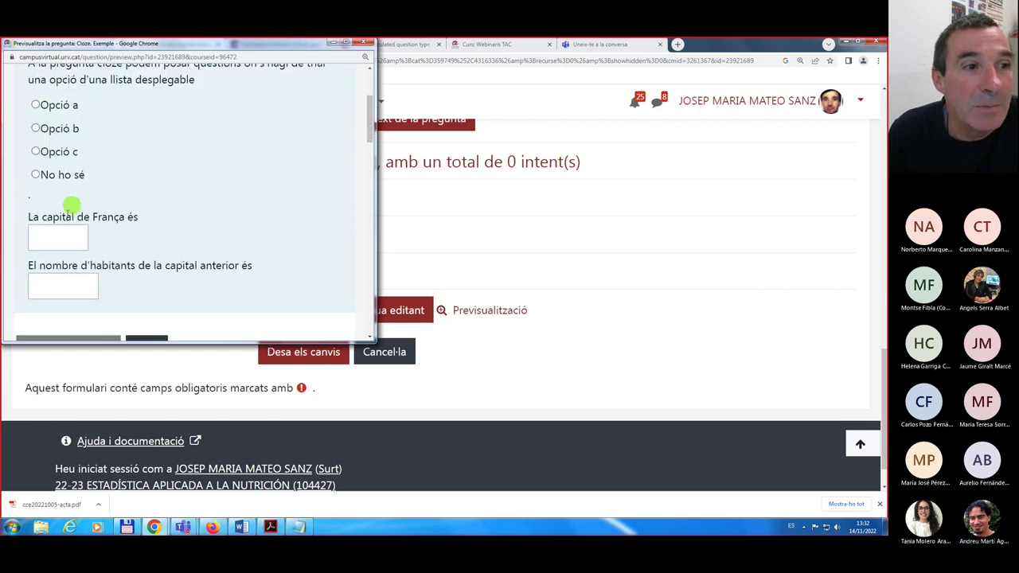
scroll(237, 199, "down", 2)
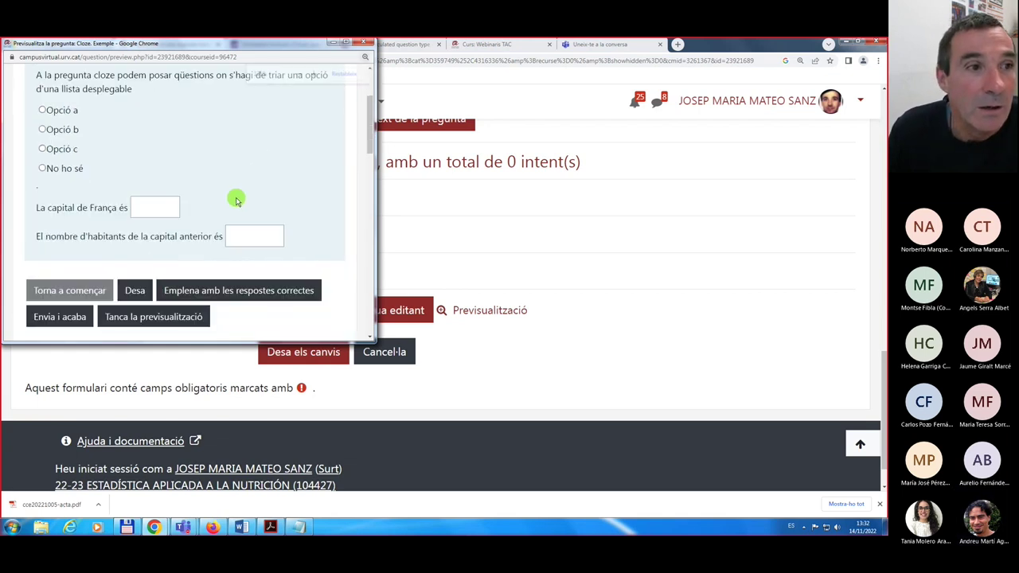
scroll(257, 191, "up", 1)
scroll(239, 220, "down", 2)
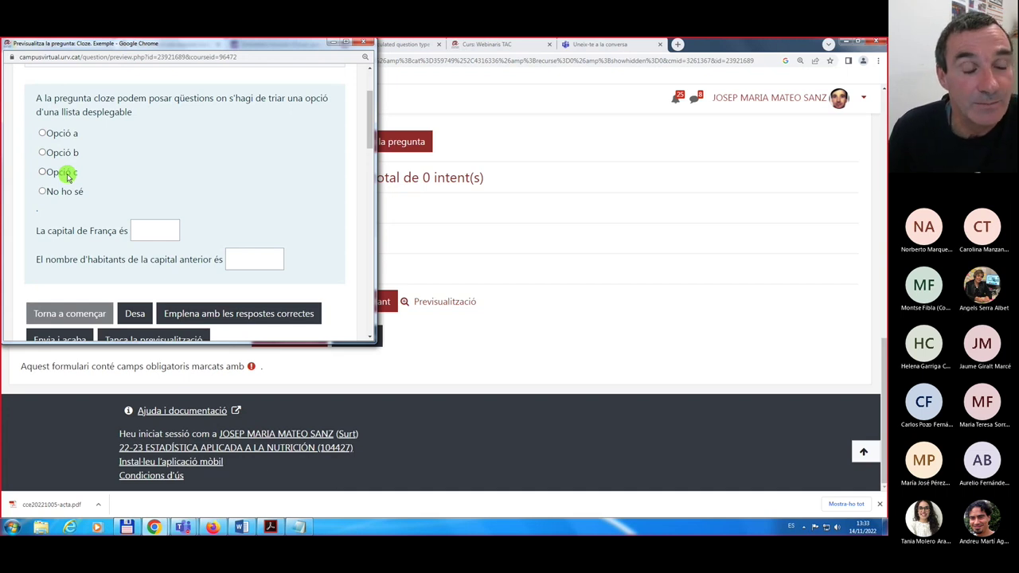
- Switch to the Microsoft Teams meeting and read the participants' messages in the meeting chat
key("alt+Tab")
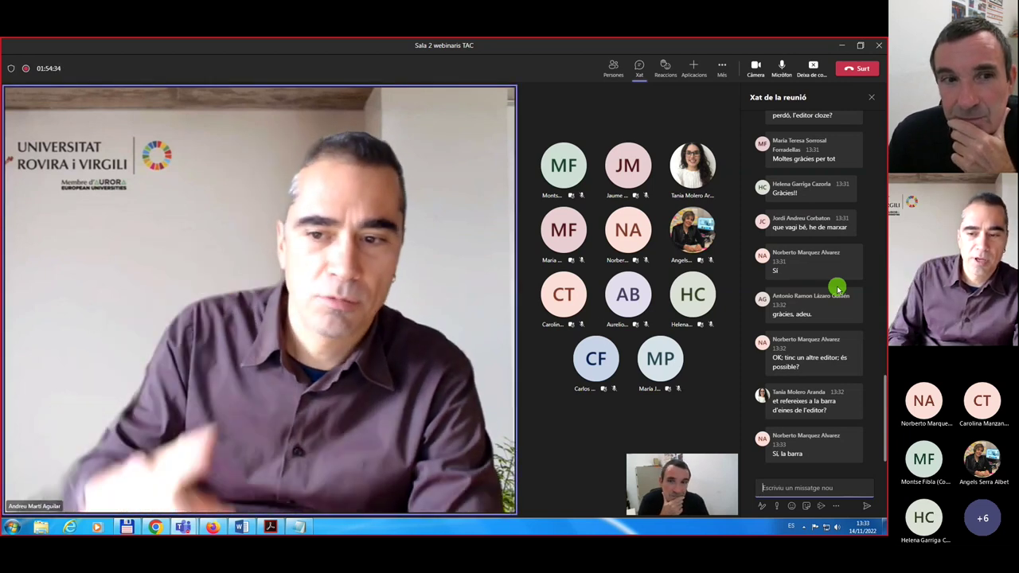
mouse_move(838, 288)
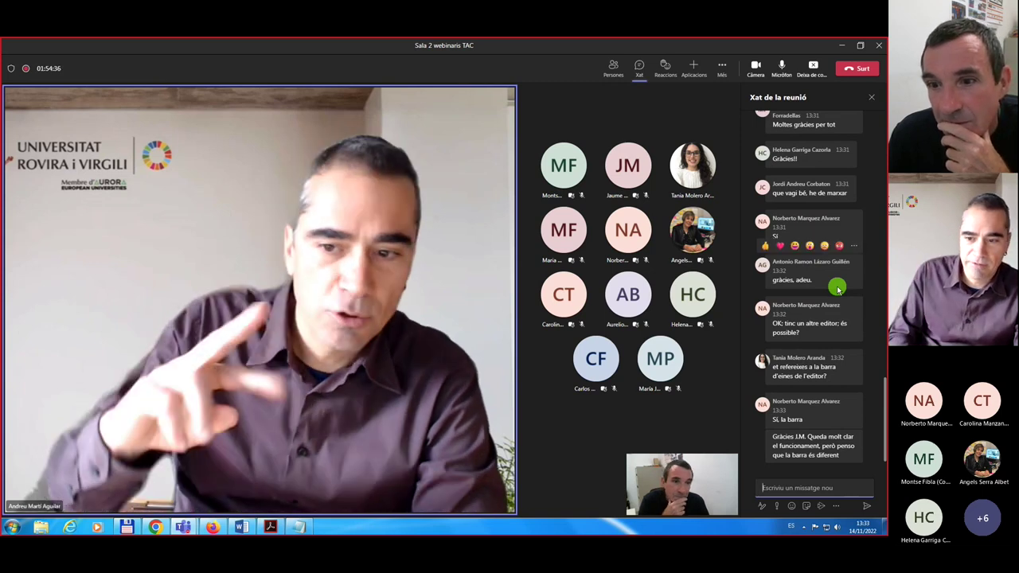